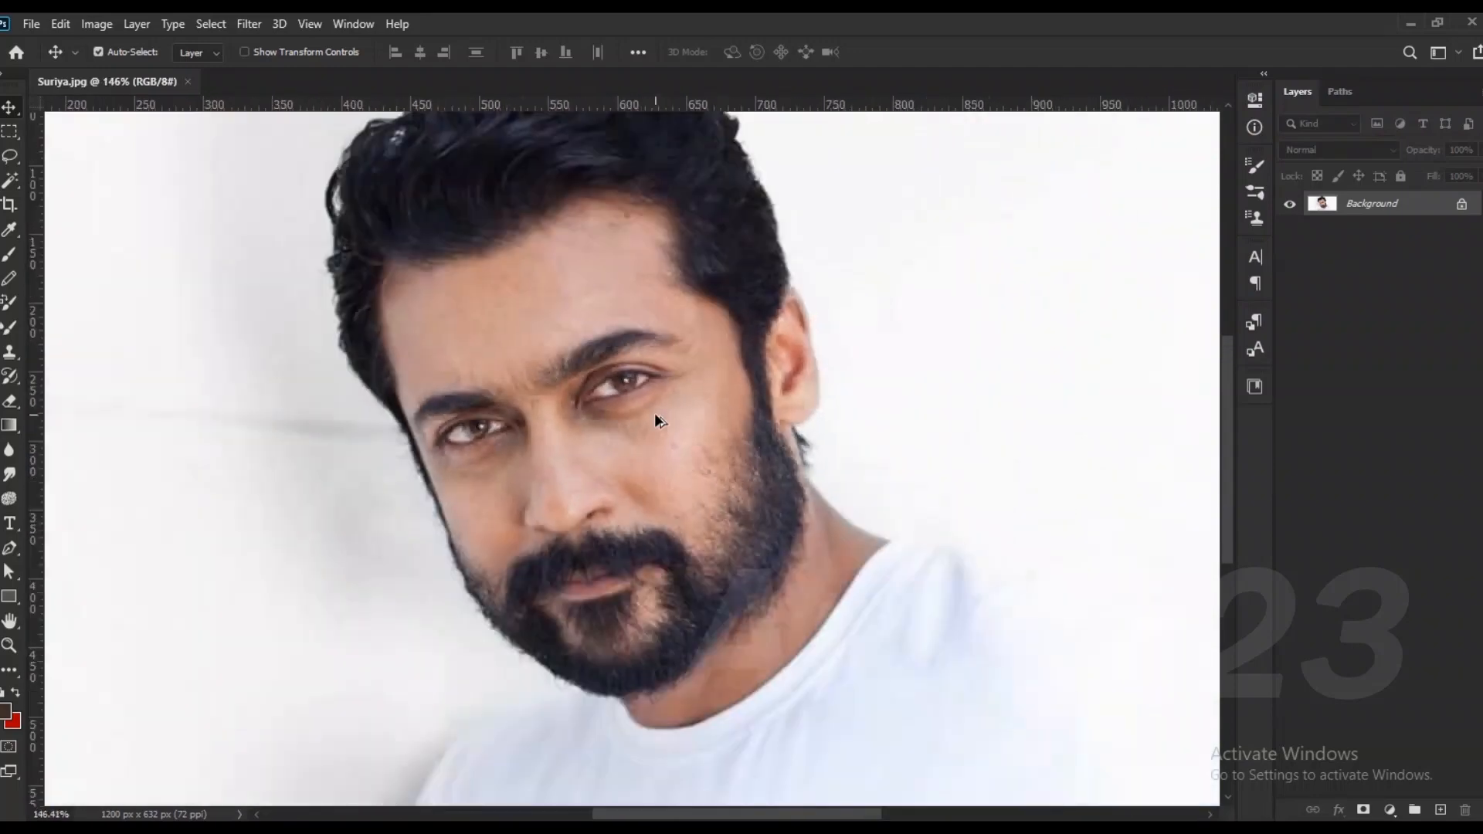
Step: Start a Pen path at the photo's lower edge and trace the white shirt's shoulder outline up to the beard
{"action": "key", "text": "p"}
{"action": "scroll", "coordinate": [491, 726], "scroll_direction": "up", "scroll_amount": 6}
{"action": "scroll", "coordinate": [487, 726], "scroll_direction": "up", "scroll_amount": 2}
{"action": "left_click", "coordinate": [475, 725]}
{"action": "left_click_drag", "start_coordinate": [478, 702], "coordinate": [477, 688]}
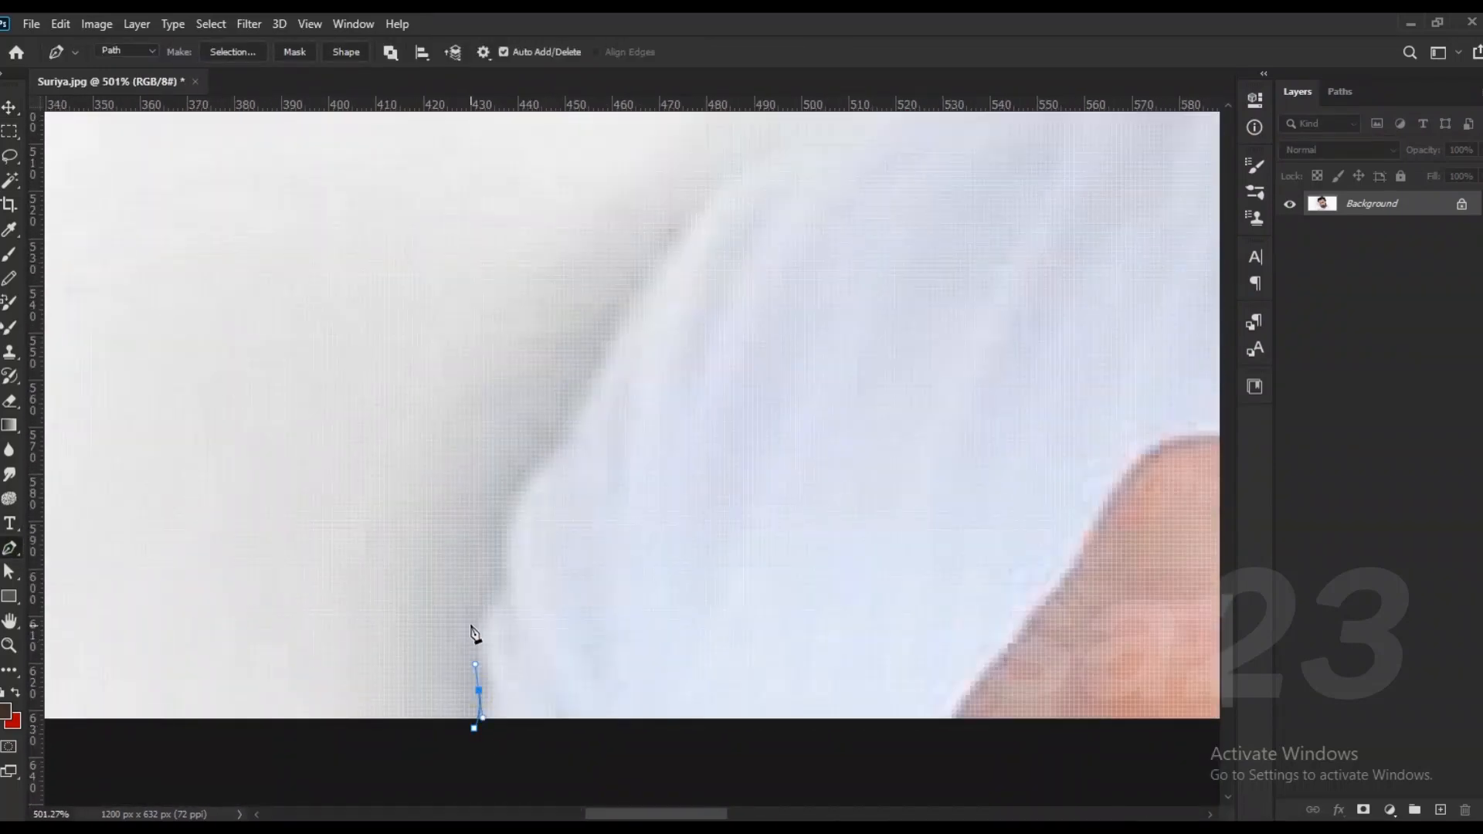
{"action": "left_click_drag", "start_coordinate": [620, 309], "coordinate": [646, 262]}
{"action": "left_click_drag", "start_coordinate": [647, 263], "coordinate": [498, 391]}
{"action": "scroll", "coordinate": [511, 389], "scroll_direction": "down", "scroll_amount": 5}
{"action": "left_click_drag", "start_coordinate": [584, 303], "coordinate": [416, 409]}
{"action": "left_click_drag", "start_coordinate": [418, 413], "coordinate": [445, 398]}
Step: Continue the Pen path along the uneven lower edge of the beard beneath the chin
{"action": "scroll", "coordinate": [591, 353], "scroll_direction": "up", "scroll_amount": 3}
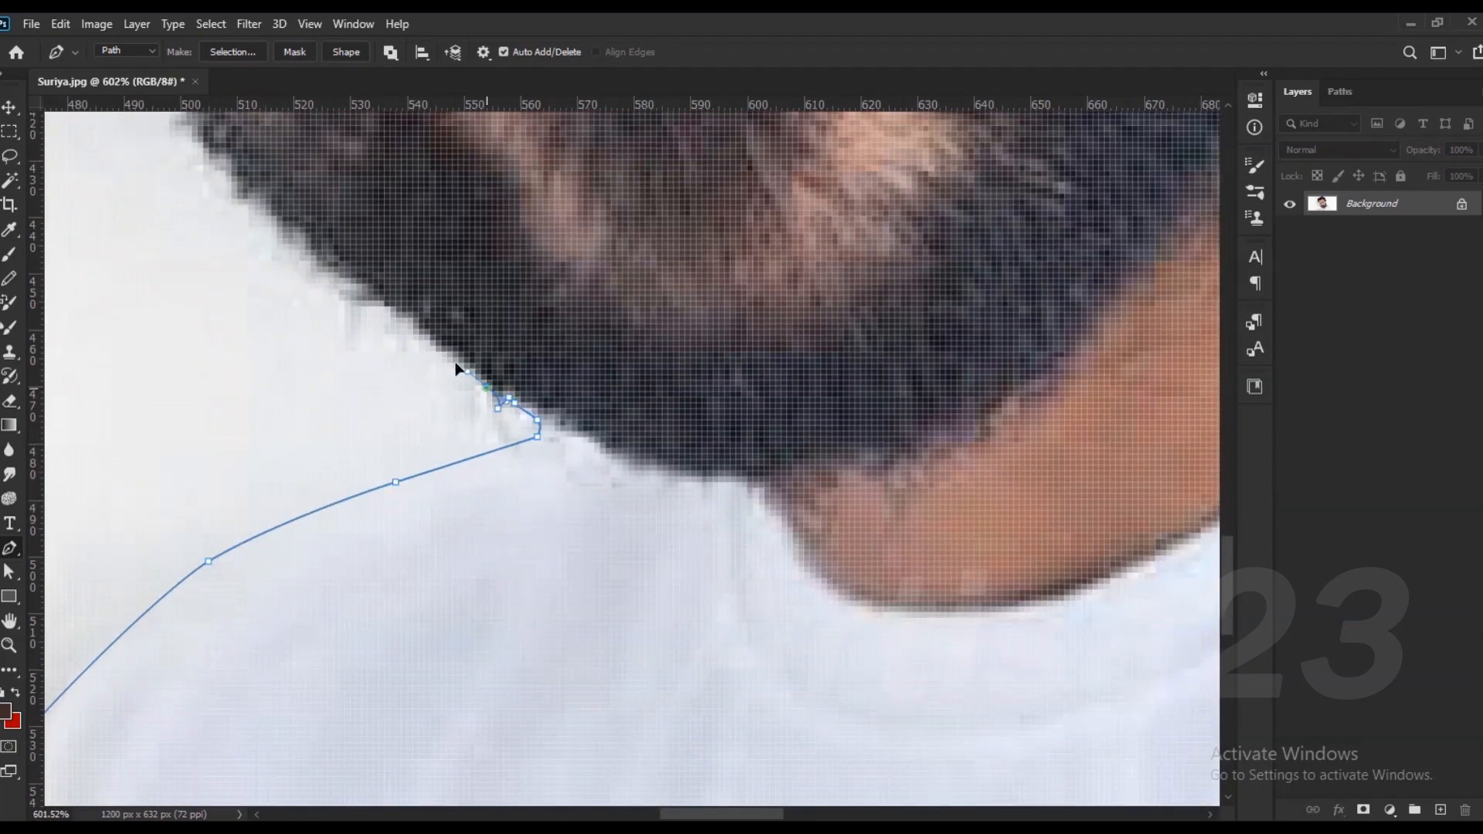
{"action": "left_click", "coordinate": [305, 244]}
{"action": "left_click", "coordinate": [299, 232]}
{"action": "left_click", "coordinate": [287, 256]}
{"action": "left_click_drag", "start_coordinate": [287, 256], "coordinate": [362, 375]}
{"action": "left_click", "coordinate": [351, 340]}
{"action": "left_click", "coordinate": [334, 323]}
{"action": "left_click", "coordinate": [324, 312]}
{"action": "left_click", "coordinate": [312, 318]}
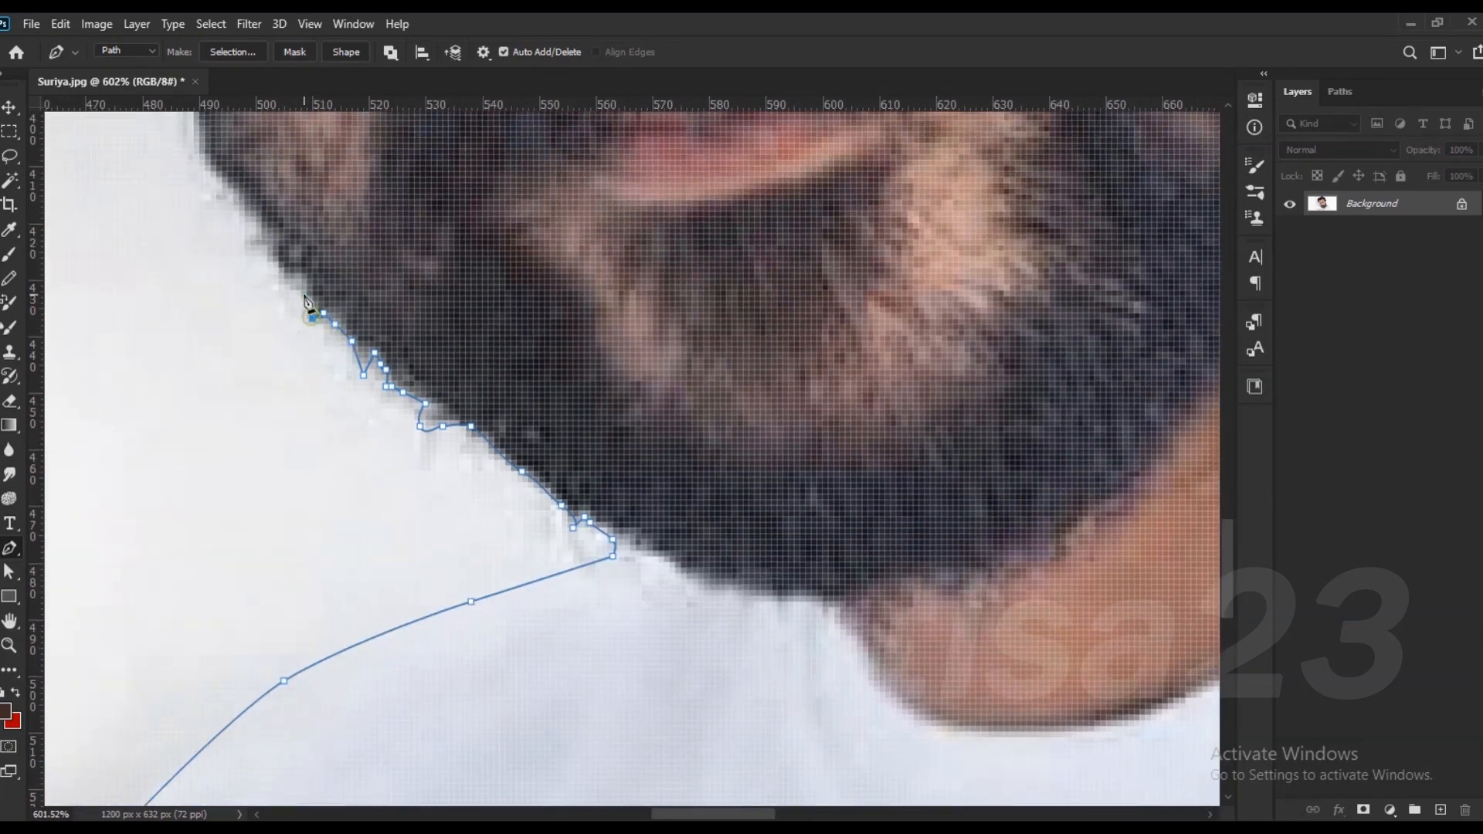
Step: Trace the Pen path along the jaw side of the beard up to the lower cheek
{"action": "left_click", "coordinate": [244, 210]}
{"action": "left_click_drag", "start_coordinate": [244, 211], "coordinate": [304, 333]}
{"action": "left_click", "coordinate": [293, 317]}
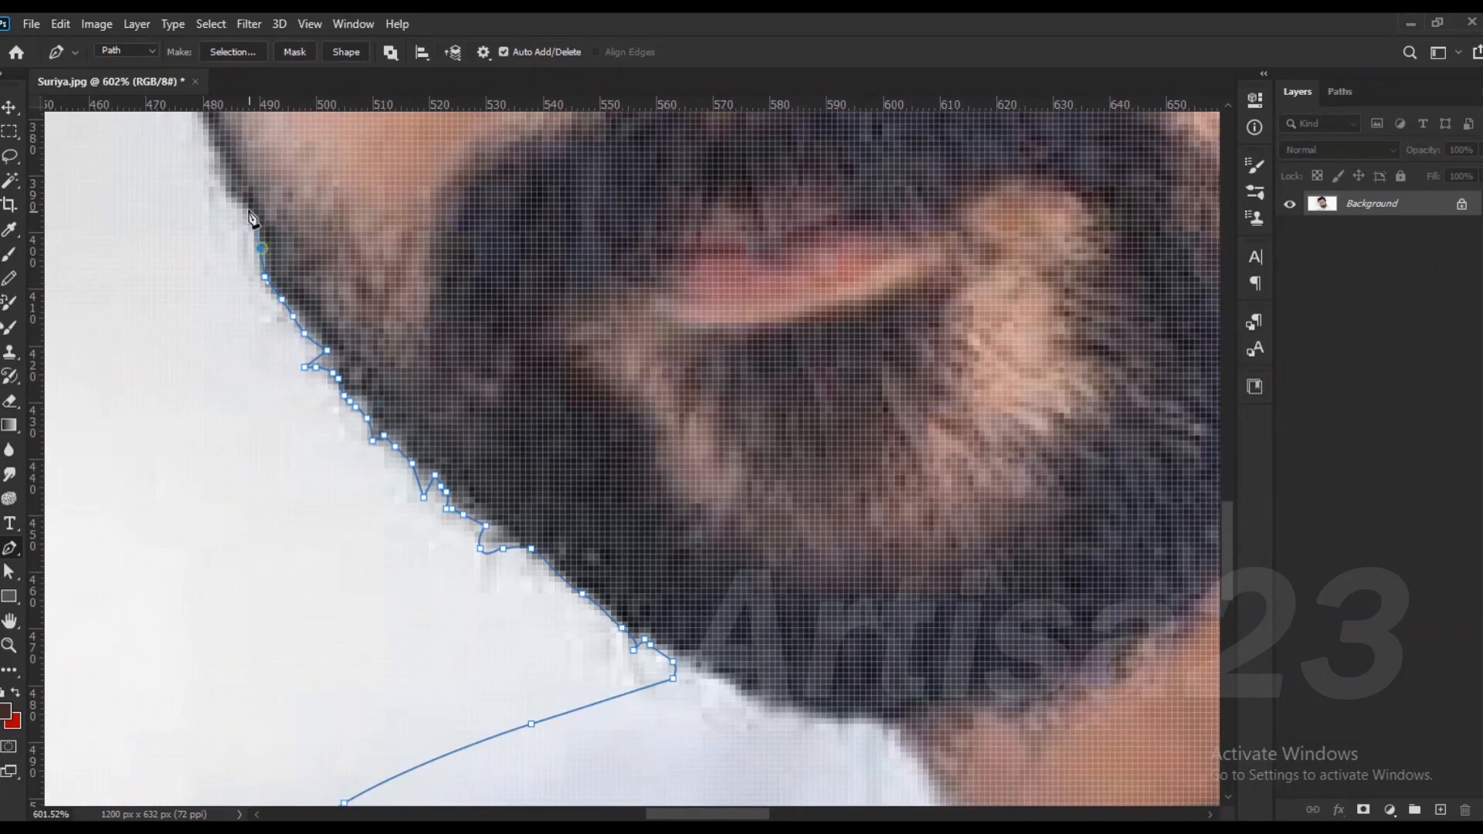
{"action": "left_click", "coordinate": [249, 210]}
{"action": "left_click_drag", "start_coordinate": [220, 174], "coordinate": [338, 348]}
{"action": "left_click_drag", "start_coordinate": [327, 326], "coordinate": [317, 296]}
{"action": "left_click", "coordinate": [304, 237]}
Step: Extend the Pen path up the side of the face, past the cheek to eye level
{"action": "left_click_drag", "start_coordinate": [285, 172], "coordinate": [352, 344]}
{"action": "left_click_drag", "start_coordinate": [322, 275], "coordinate": [312, 258]}
{"action": "left_click_drag", "start_coordinate": [292, 205], "coordinate": [286, 196]}
{"action": "left_click_drag", "start_coordinate": [277, 173], "coordinate": [395, 421]}
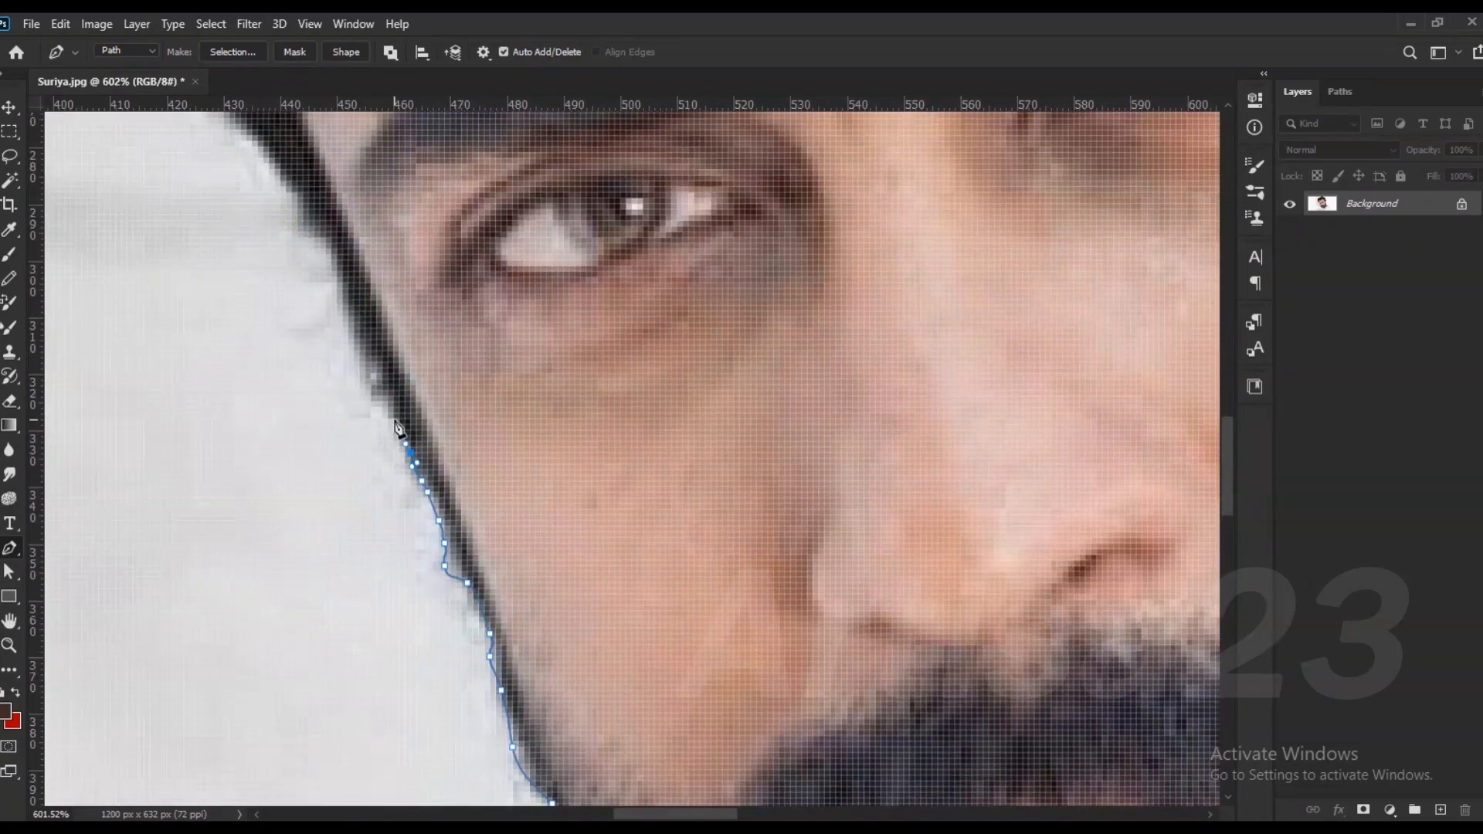
{"action": "left_click", "coordinate": [298, 198]}
{"action": "left_click", "coordinate": [291, 181]}
{"action": "left_click_drag", "start_coordinate": [274, 169], "coordinate": [266, 150]}
{"action": "left_click_drag", "start_coordinate": [265, 146], "coordinate": [430, 468]}
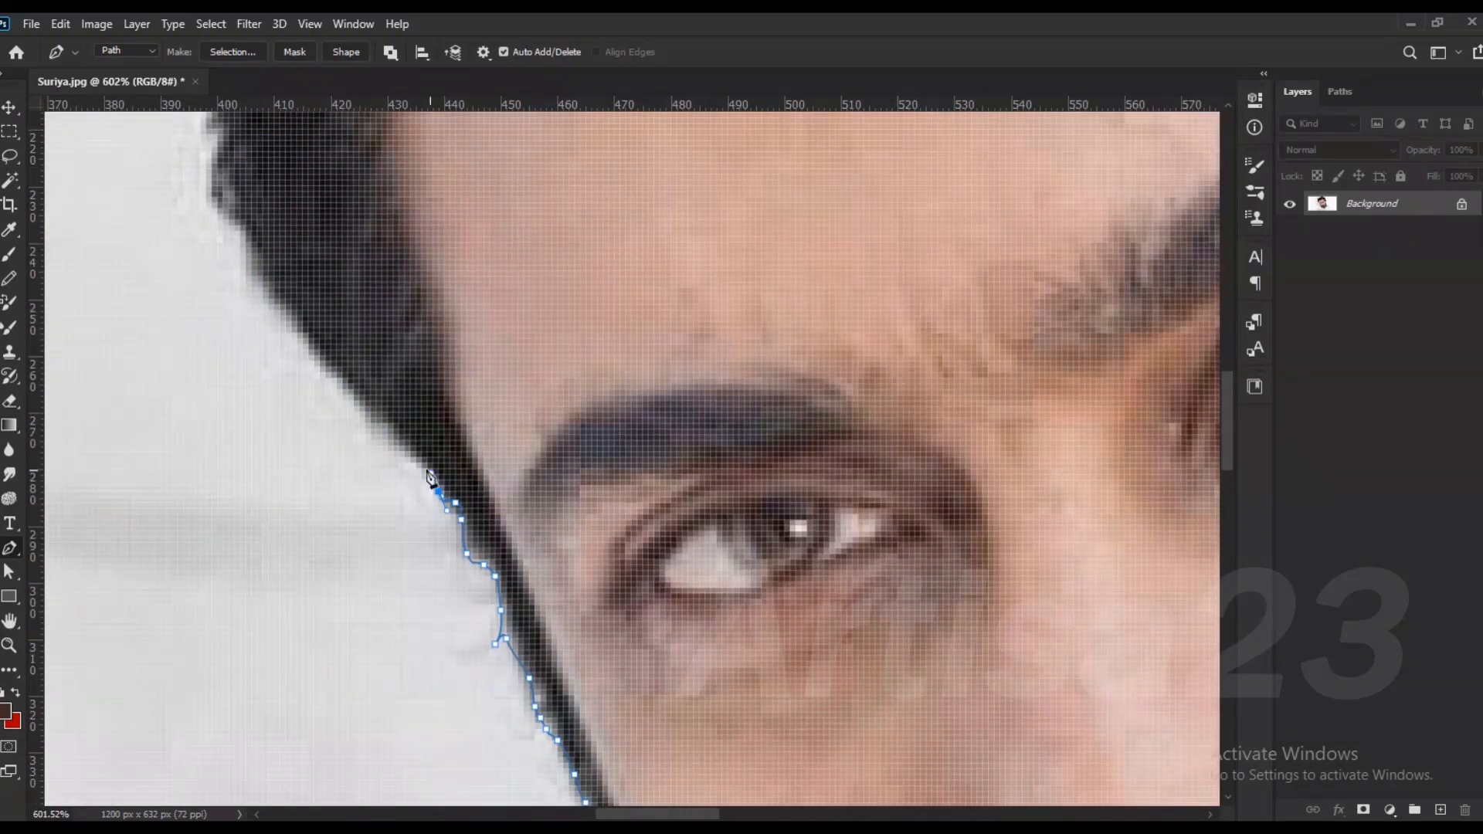
Step: Trace the Pen path around the temple hair, from the eyebrow up beside the forehead
{"action": "left_click", "coordinate": [245, 248]}
{"action": "left_click", "coordinate": [234, 225]}
{"action": "left_click_drag", "start_coordinate": [222, 203], "coordinate": [208, 175]}
{"action": "left_click_drag", "start_coordinate": [205, 163], "coordinate": [212, 153]}
{"action": "left_click_drag", "start_coordinate": [218, 138], "coordinate": [244, 314]}
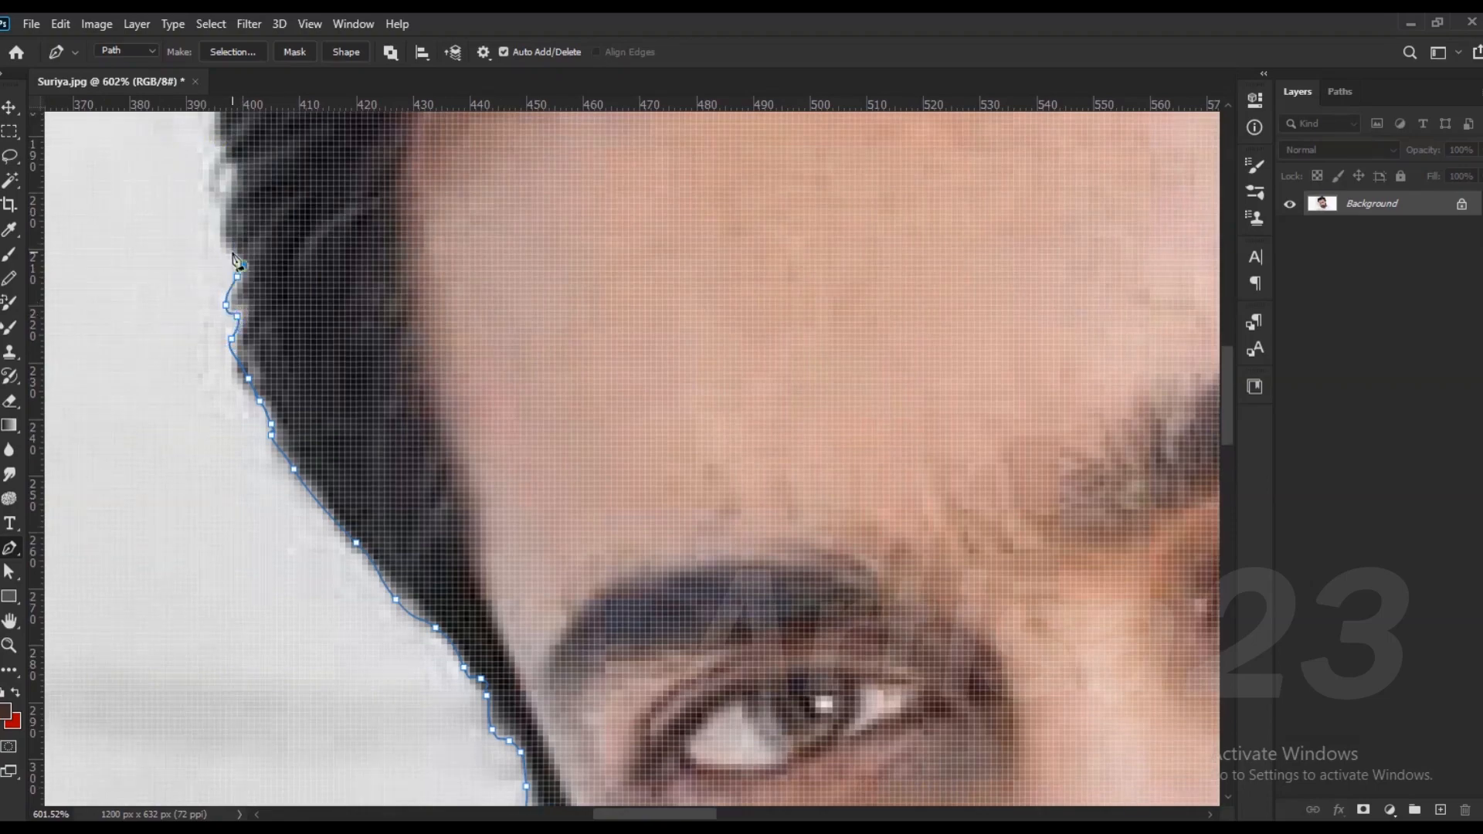
{"action": "left_click", "coordinate": [231, 176]}
{"action": "left_click_drag", "start_coordinate": [217, 187], "coordinate": [218, 284]}
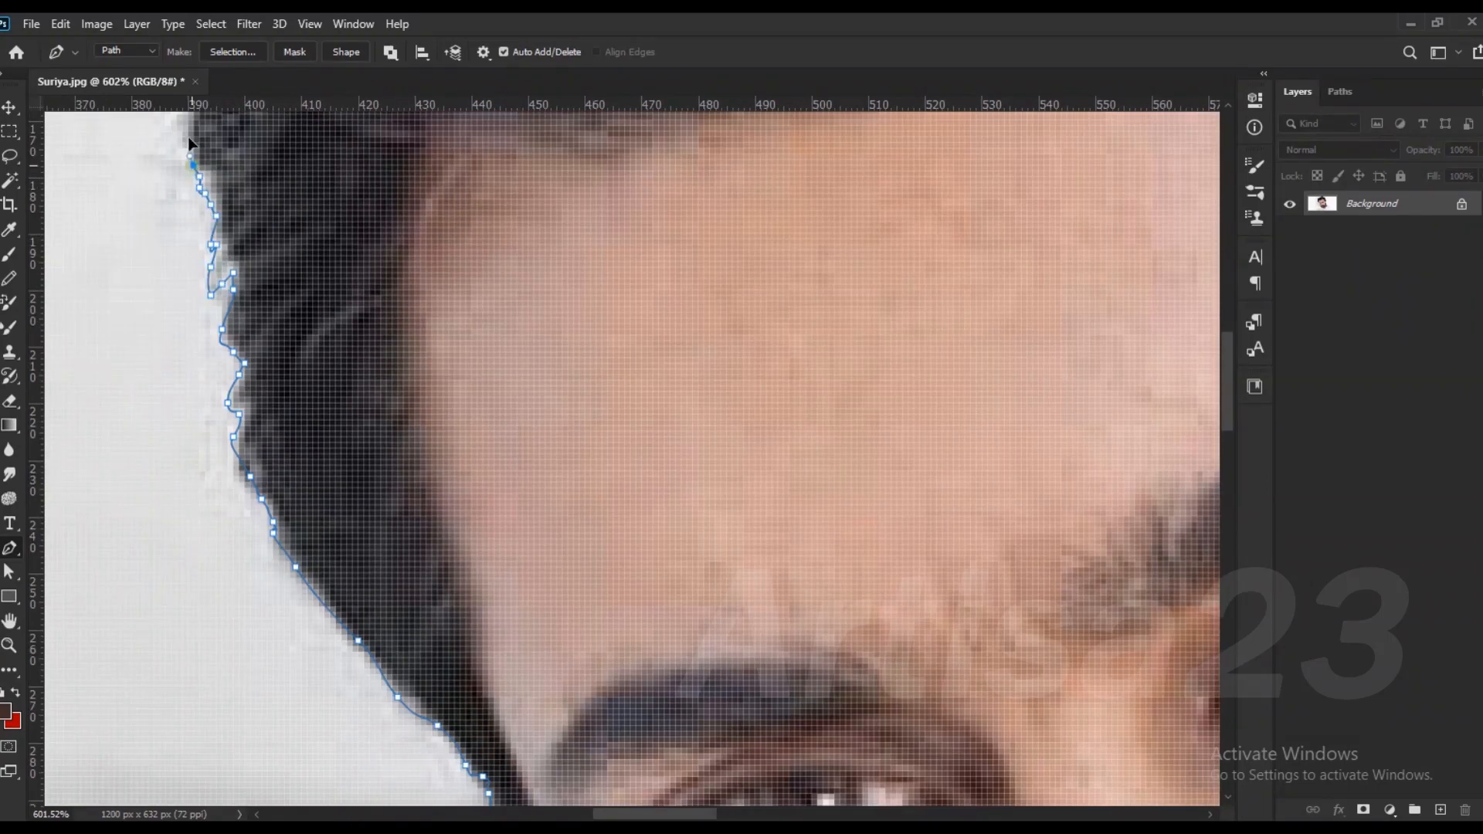
Step: Outline the protruding side hair and the outer edge of the loose curl above the temple
{"action": "left_click_drag", "start_coordinate": [188, 139], "coordinate": [239, 324]}
{"action": "left_click", "coordinate": [232, 310]}
{"action": "left_click", "coordinate": [239, 288]}
{"action": "left_click", "coordinate": [261, 289]}
{"action": "left_click", "coordinate": [272, 265]}
{"action": "left_click_drag", "start_coordinate": [261, 214], "coordinate": [257, 196]}
{"action": "left_click_drag", "start_coordinate": [256, 197], "coordinate": [312, 436]}
{"action": "scroll", "coordinate": [311, 436], "scroll_direction": "down", "scroll_amount": 2}
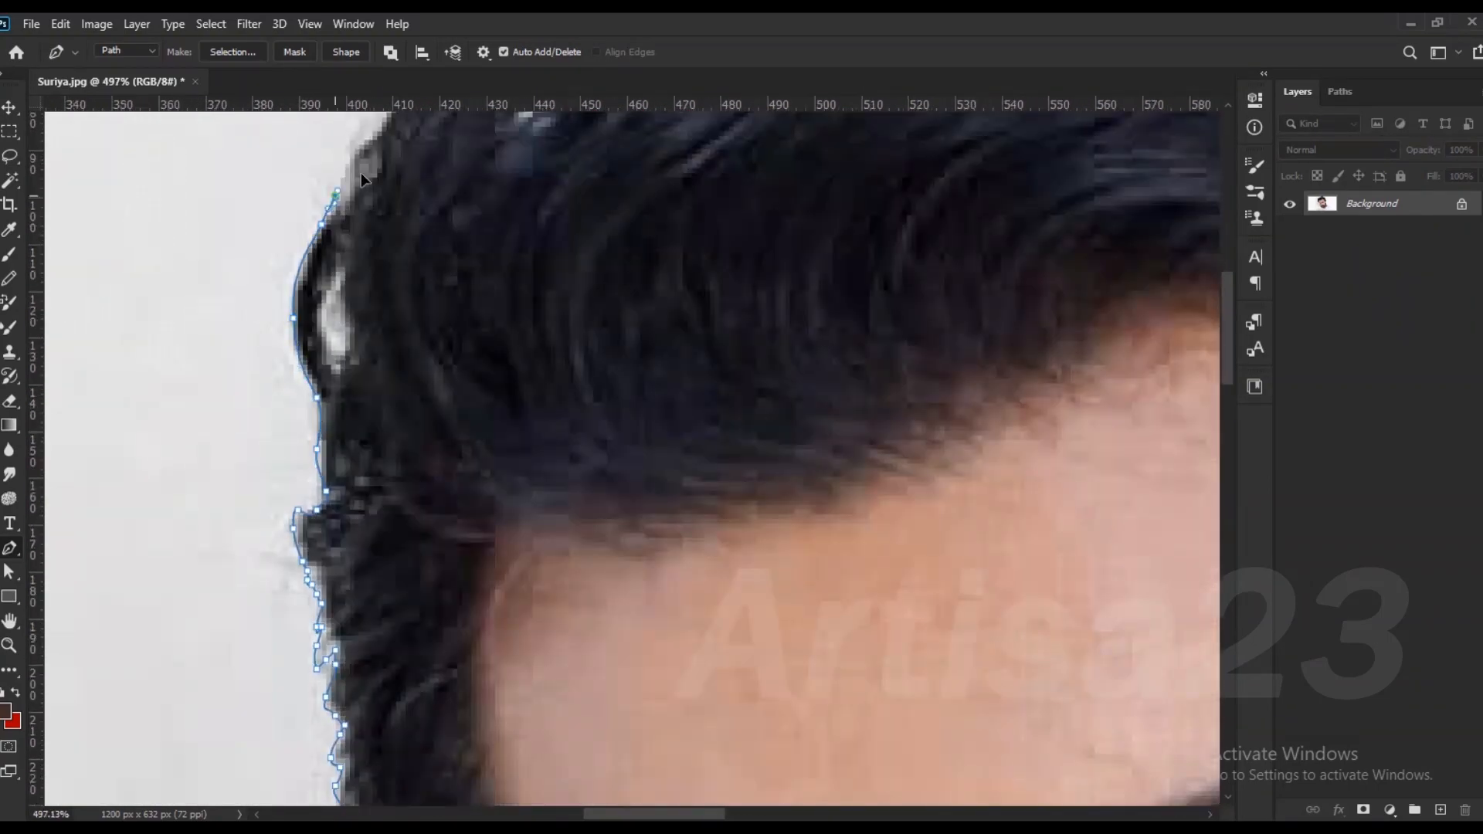
Step: Trace the inner gap of the loose curl and the hairline up to the first stray strands
{"action": "left_click_drag", "start_coordinate": [360, 173], "coordinate": [275, 356]}
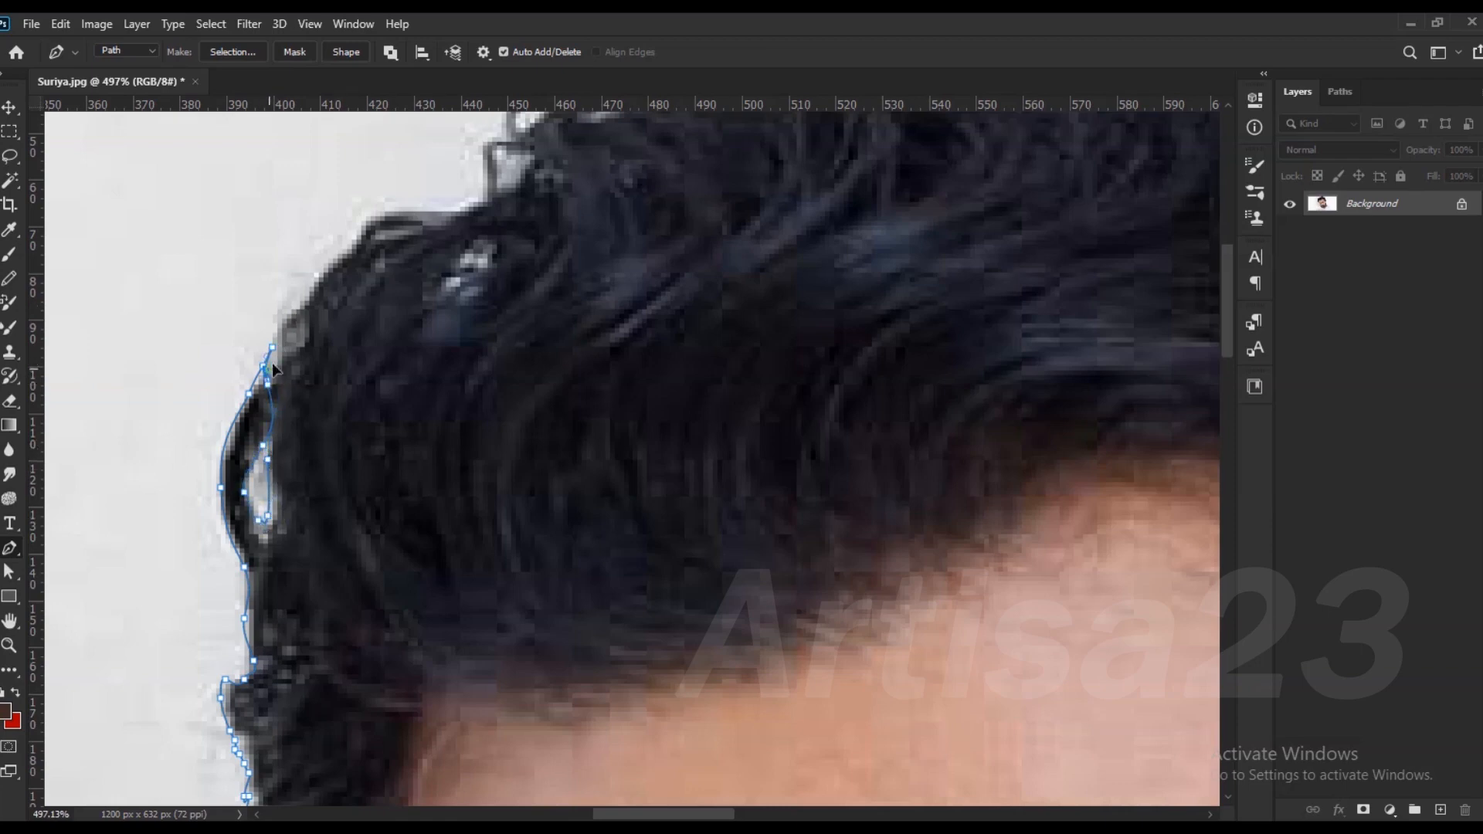
{"action": "left_click", "coordinate": [347, 254]}
{"action": "left_click", "coordinate": [366, 216]}
{"action": "left_click", "coordinate": [427, 211]}
{"action": "left_click", "coordinate": [469, 203]}
{"action": "left_click_drag", "start_coordinate": [483, 197], "coordinate": [472, 358]}
{"action": "left_click", "coordinate": [455, 391]}
{"action": "left_click", "coordinate": [455, 372]}
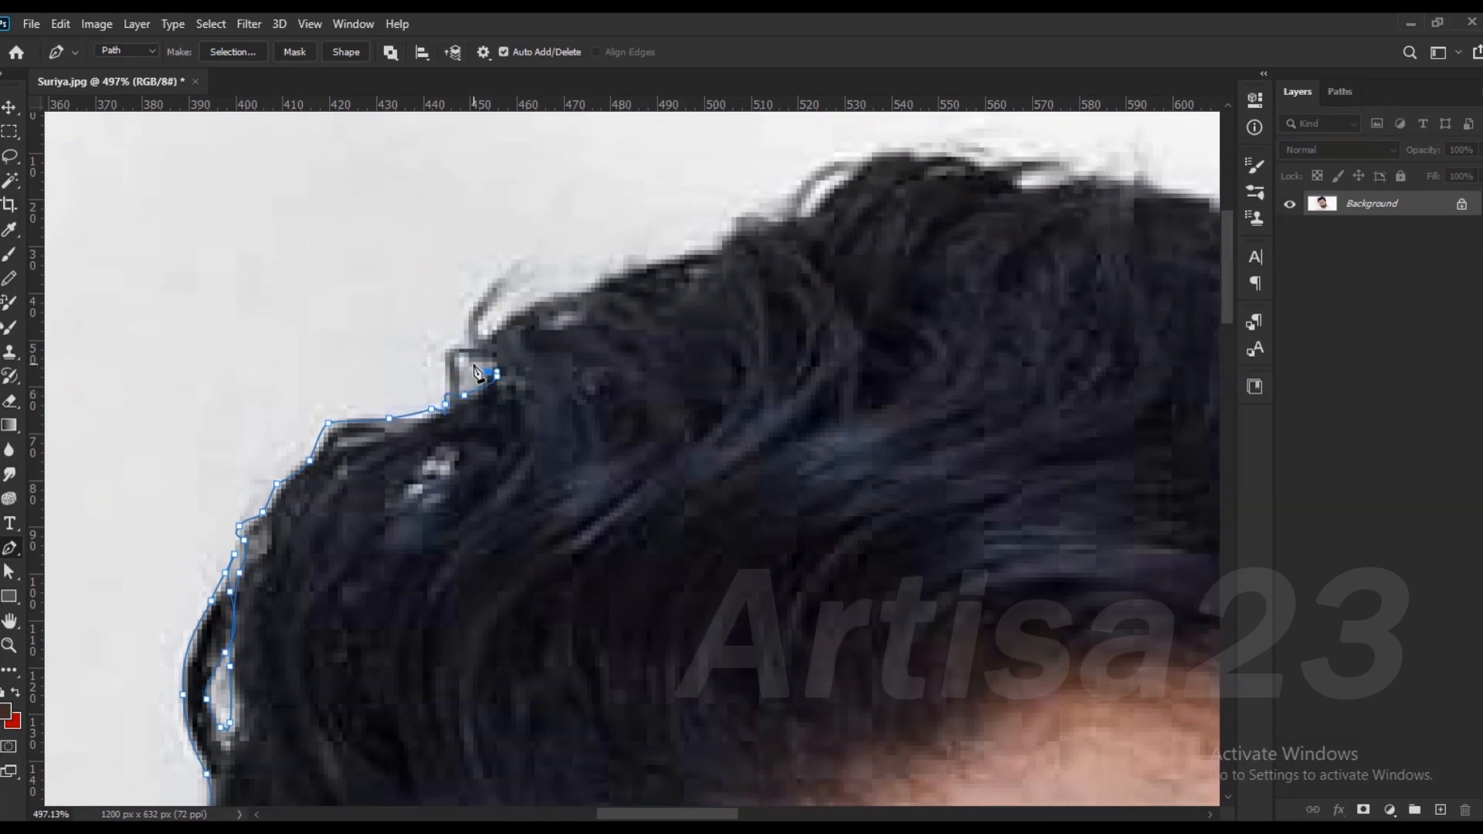
Step: Continue the Pen path past the stray strands and over the highest part of the hair
{"action": "left_click", "coordinate": [488, 333]}
{"action": "left_click", "coordinate": [520, 306]}
{"action": "left_click", "coordinate": [585, 288]}
{"action": "left_click", "coordinate": [622, 276]}
{"action": "left_click_drag", "start_coordinate": [652, 259], "coordinate": [669, 257]}
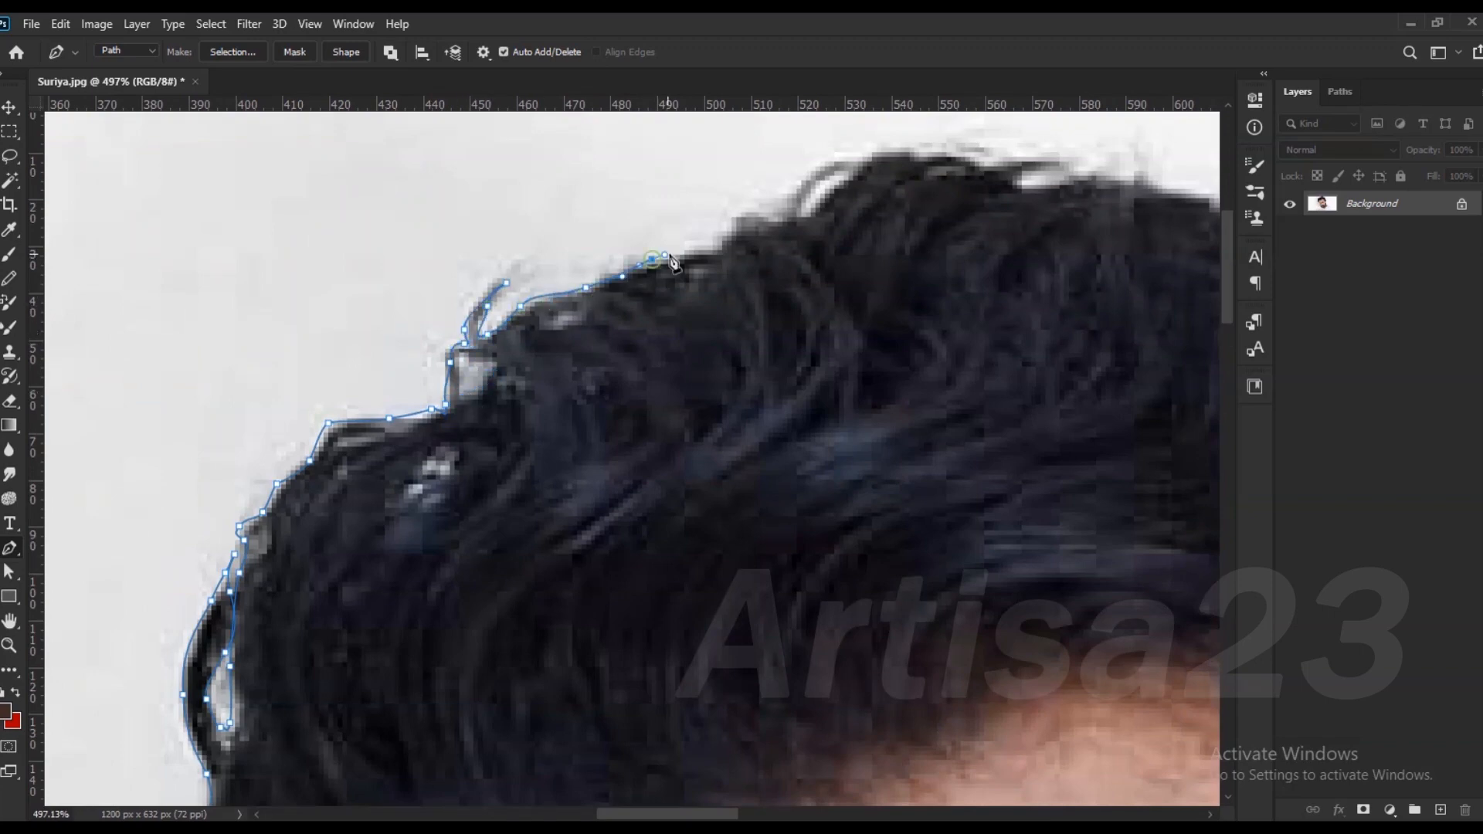
{"action": "left_click_drag", "start_coordinate": [831, 182], "coordinate": [498, 326]}
{"action": "left_click", "coordinate": [519, 323]}
{"action": "left_click", "coordinate": [570, 314]}
{"action": "left_click", "coordinate": [621, 319]}
{"action": "left_click_drag", "start_coordinate": [649, 330], "coordinate": [657, 330]}
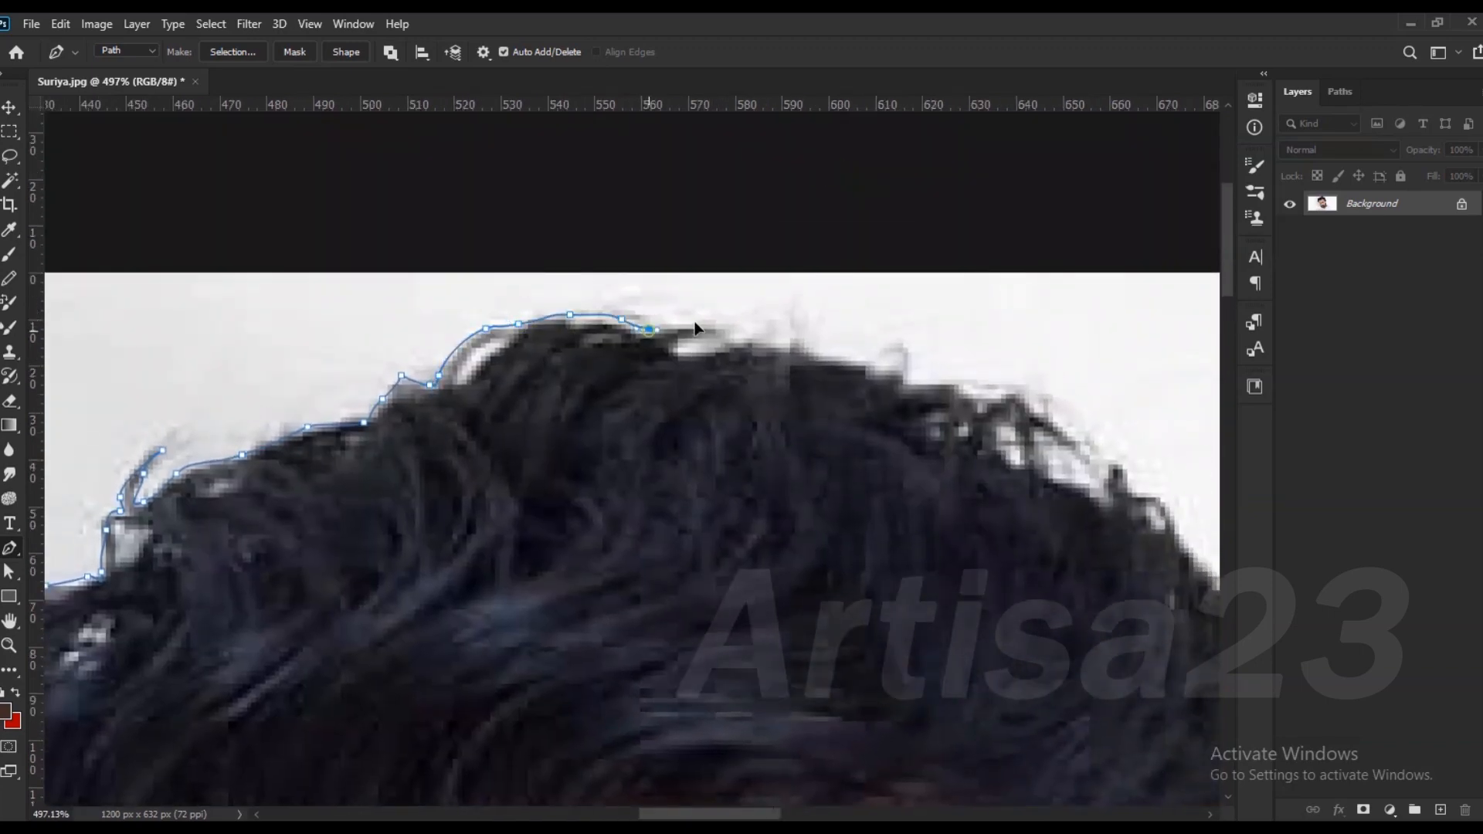
Step: Trace the Pen path across the tufted hair where the crown slopes down toward the ear side
{"action": "left_click", "coordinate": [747, 338]}
{"action": "left_click", "coordinate": [809, 352]}
{"action": "left_click", "coordinate": [864, 360]}
{"action": "left_click_drag", "start_coordinate": [894, 375], "coordinate": [907, 374]}
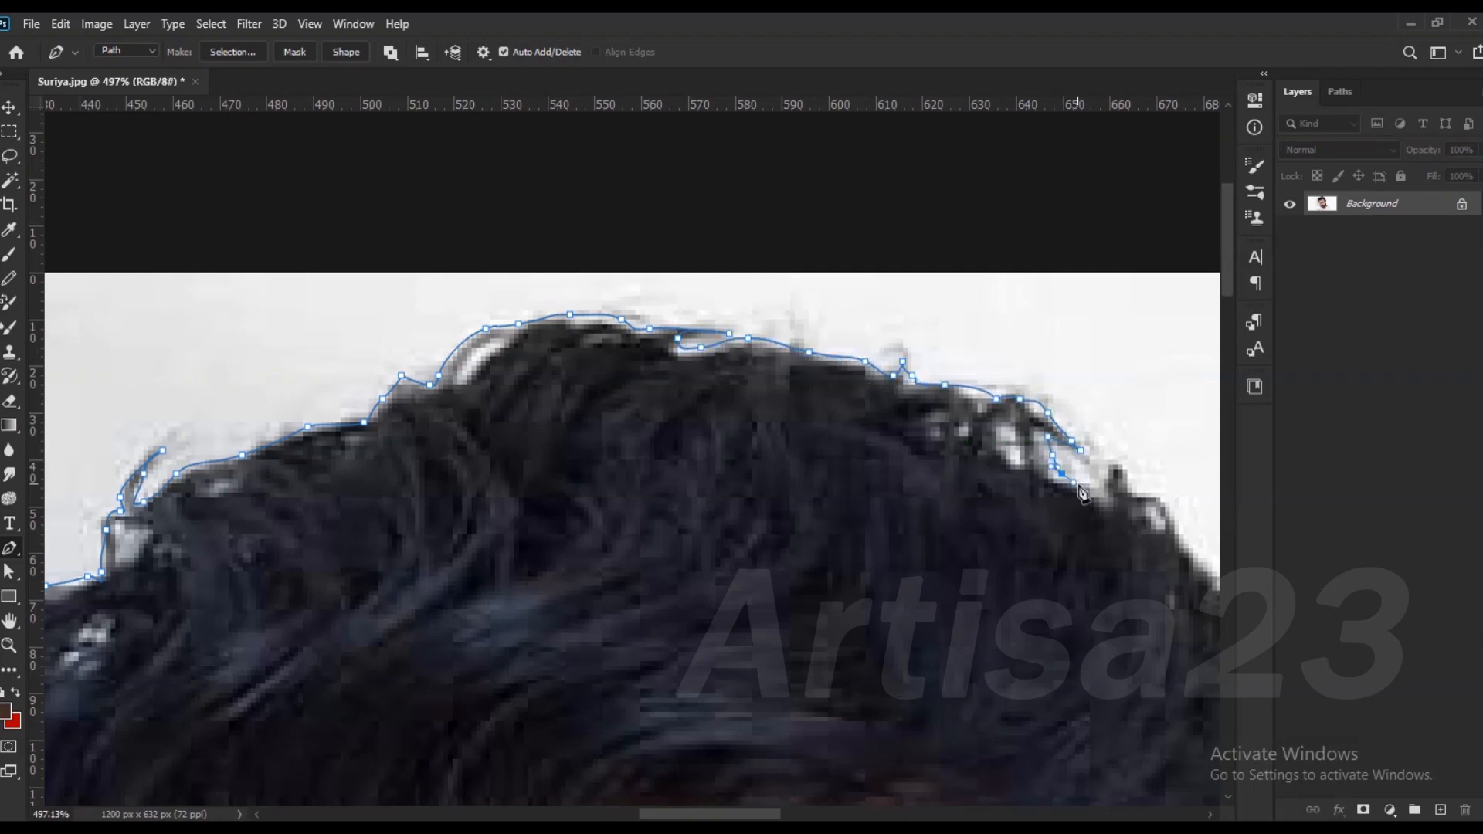
{"action": "left_click", "coordinate": [1141, 492]}
{"action": "left_click", "coordinate": [1169, 505]}
{"action": "left_click", "coordinate": [1178, 529]}
{"action": "left_click_drag", "start_coordinate": [1183, 547], "coordinate": [798, 399]}
{"action": "left_click", "coordinate": [747, 371]}
{"action": "left_click", "coordinate": [765, 389]}
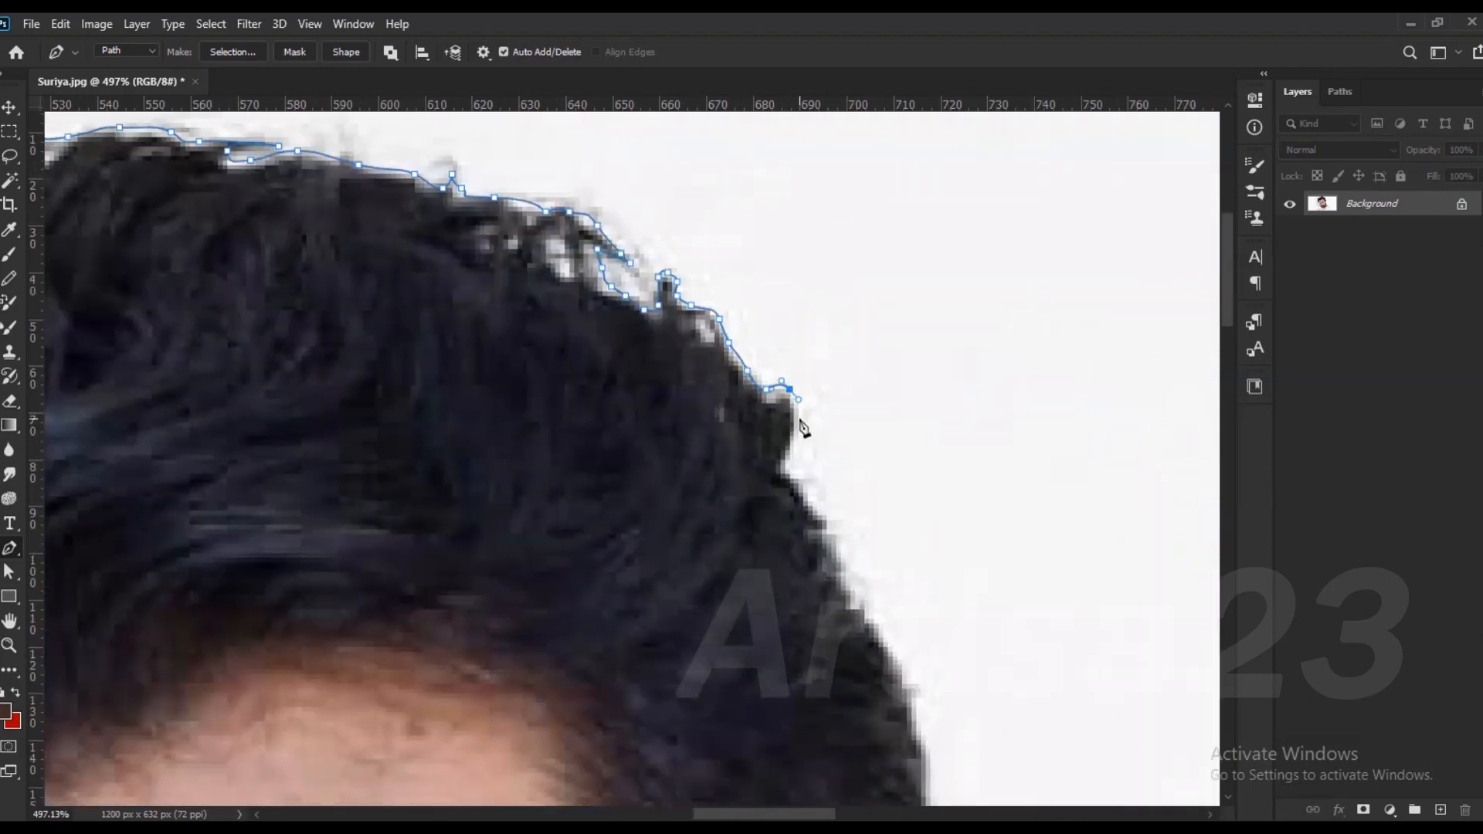
Step: Outline the hair on the ear side of the head down to the start of the ear
{"action": "left_click_drag", "start_coordinate": [864, 604], "coordinate": [874, 626]}
{"action": "left_click_drag", "start_coordinate": [874, 625], "coordinate": [758, 340]}
{"action": "left_click_drag", "start_coordinate": [781, 384], "coordinate": [791, 401]}
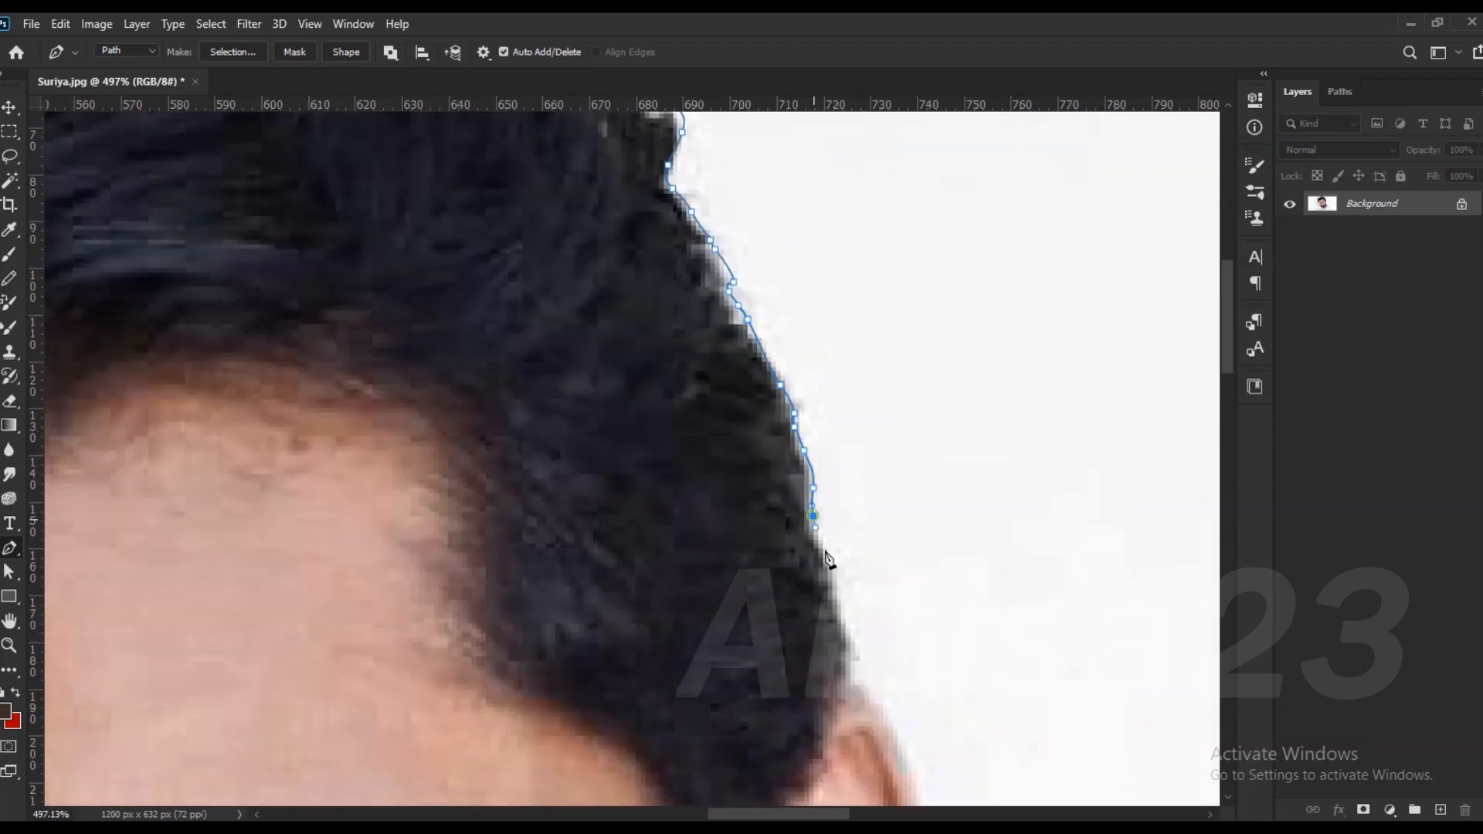
{"action": "left_click_drag", "start_coordinate": [817, 538], "coordinate": [800, 312]}
{"action": "left_click", "coordinate": [816, 364]}
{"action": "left_click", "coordinate": [828, 443]}
{"action": "left_click", "coordinate": [837, 455]}
Step: Trace the Pen path around the outer ear, the earlobe and the hair tuft behind it
{"action": "scroll", "coordinate": [867, 460], "scroll_direction": "down", "scroll_amount": 1}
{"action": "left_click_drag", "start_coordinate": [864, 456], "coordinate": [880, 478]}
{"action": "left_click_drag", "start_coordinate": [898, 572], "coordinate": [910, 634]}
{"action": "left_click_drag", "start_coordinate": [912, 653], "coordinate": [869, 391]}
{"action": "left_click_drag", "start_coordinate": [878, 488], "coordinate": [872, 510]}
{"action": "left_click_drag", "start_coordinate": [850, 543], "coordinate": [812, 569]}
{"action": "left_click", "coordinate": [803, 574]}
{"action": "left_click_drag", "start_coordinate": [801, 580], "coordinate": [696, 310]}
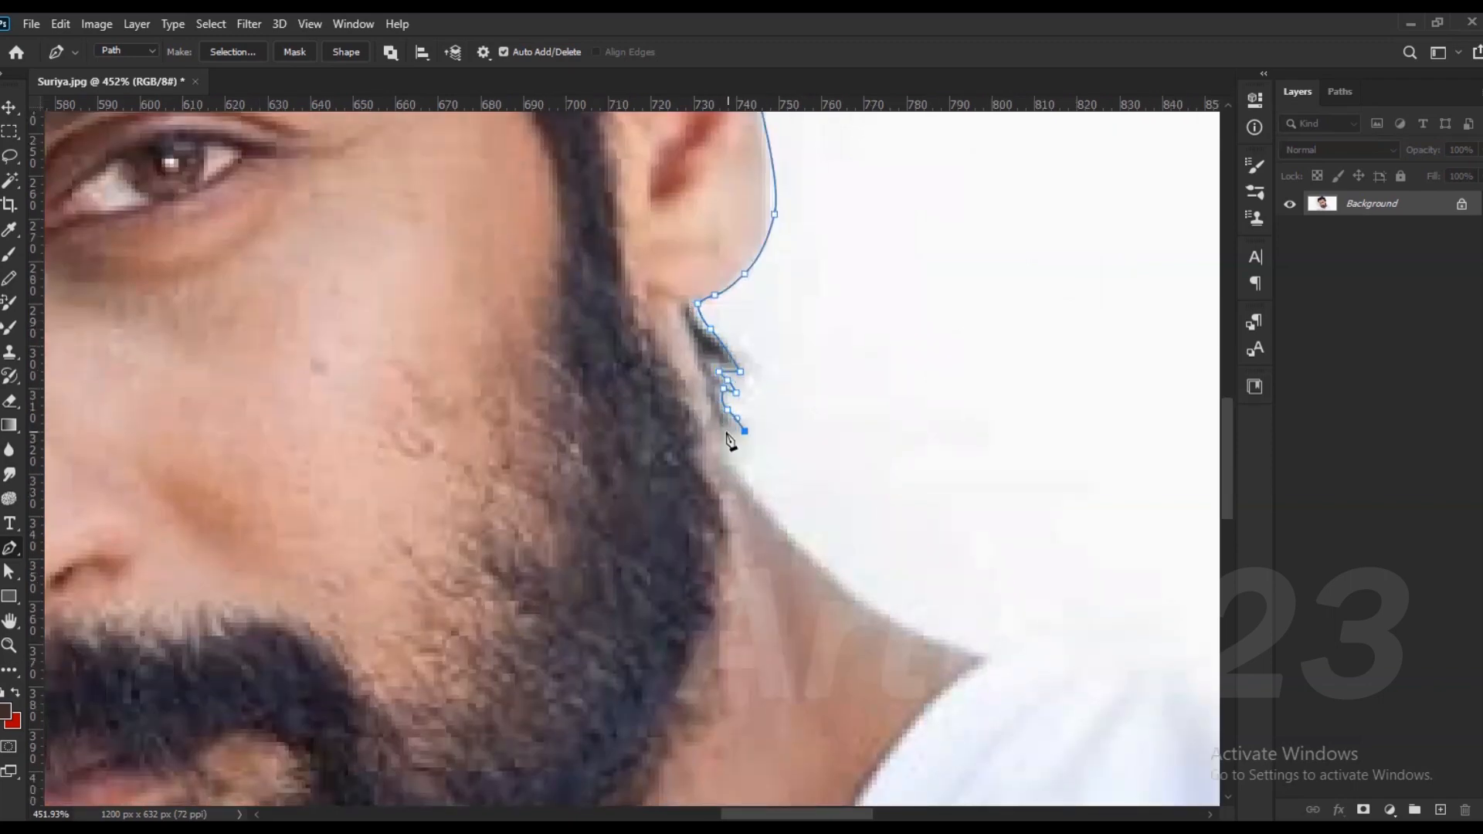
Step: Continue the Pen path down the neck and along the top of the shirt's far shoulder
{"action": "left_click_drag", "start_coordinate": [862, 600], "coordinate": [887, 617]}
{"action": "left_click_drag", "start_coordinate": [975, 647], "coordinate": [1070, 640]}
{"action": "left_click", "coordinate": [1001, 644]}
{"action": "left_click", "coordinate": [1017, 635]}
{"action": "left_click_drag", "start_coordinate": [1156, 665], "coordinate": [885, 528]}
{"action": "scroll", "coordinate": [741, 494], "scroll_direction": "down", "scroll_amount": 3}
{"action": "scroll", "coordinate": [788, 494], "scroll_direction": "down", "scroll_amount": 3}
Step: Trace the far sleeve down past the photo's lower edge and close the path at its starting point
{"action": "left_click_drag", "start_coordinate": [901, 581], "coordinate": [903, 622]}
{"action": "left_click", "coordinate": [906, 656]}
{"action": "left_click", "coordinate": [905, 677]}
{"action": "left_click", "coordinate": [897, 695]}
{"action": "left_click", "coordinate": [215, 706]}
{"action": "left_click", "coordinate": [222, 695]}
{"action": "scroll", "coordinate": [786, 497], "scroll_direction": "down", "scroll_amount": 3}
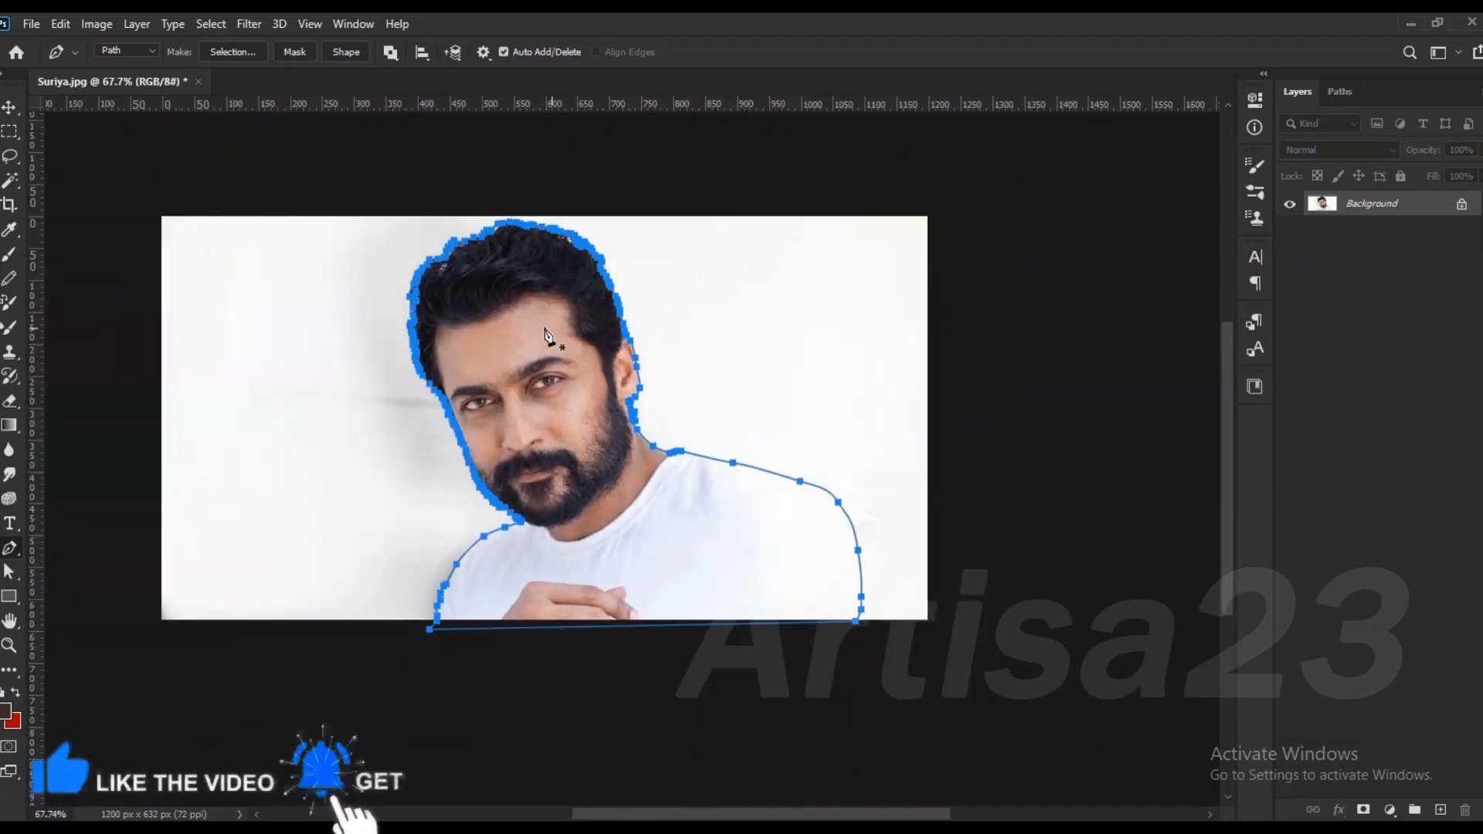
Step: Turn the path into a selection, copy it to a new layer, and unlock the Background layer
{"action": "right_click", "coordinate": [549, 337]}
{"action": "left_click", "coordinate": [595, 409]}
{"action": "left_click", "coordinate": [840, 222]}
{"action": "key", "text": "ctrl+j"}
{"action": "left_click", "coordinate": [1460, 228]}
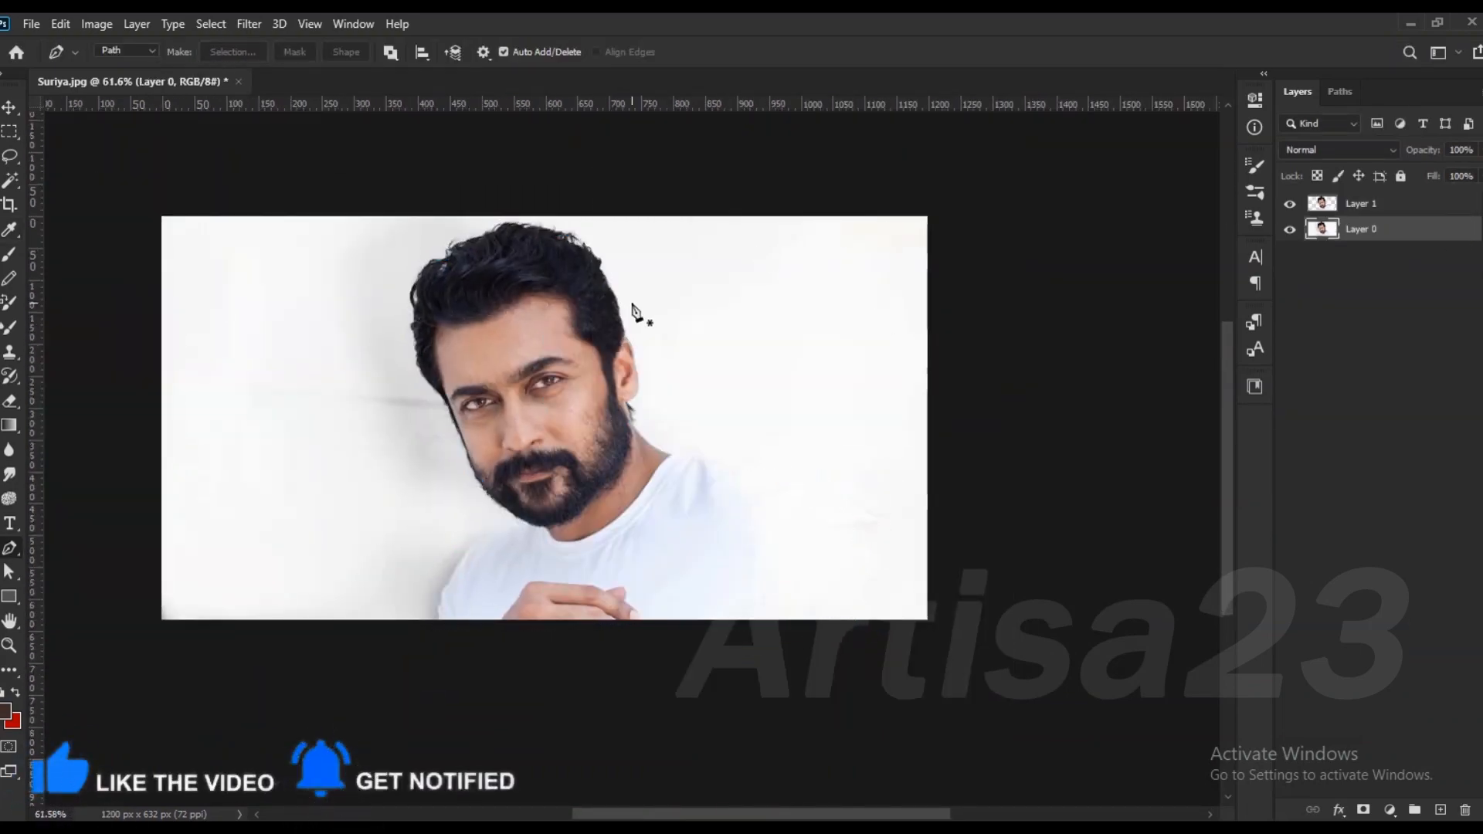
Step: Extend the canvas above the head with the Crop tool to 1200 x 656 px
{"action": "left_click", "coordinate": [9, 204]}
{"action": "left_click_drag", "start_coordinate": [568, 221], "coordinate": [567, 215]}
{"action": "key", "text": "Return"}
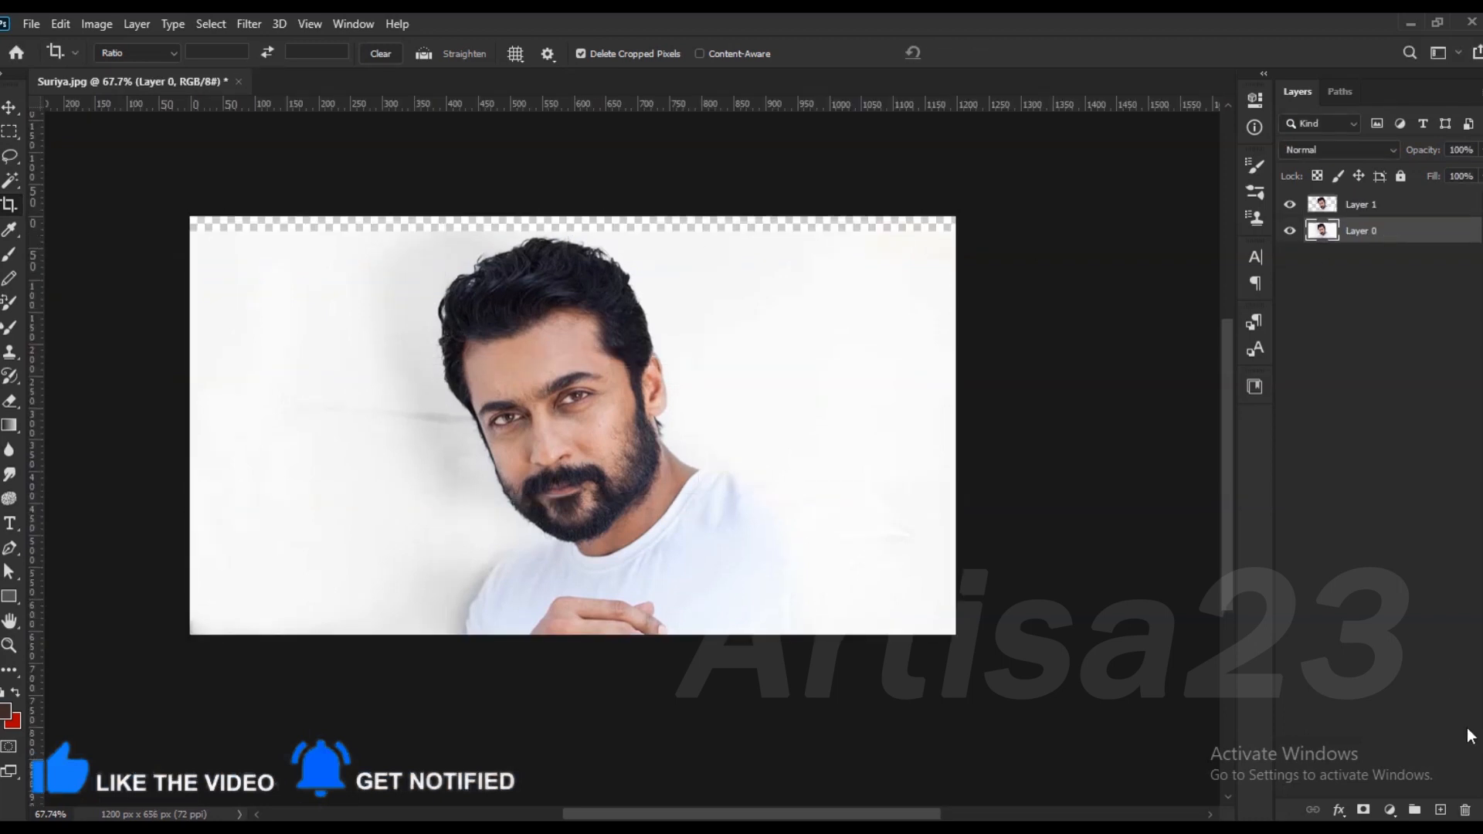
Step: Add a layer named BG between the cutout and the original photo and fill it with medium grey
{"action": "key", "text": "ctrl+shift+alt+n"}
{"action": "key", "text": "Return"}
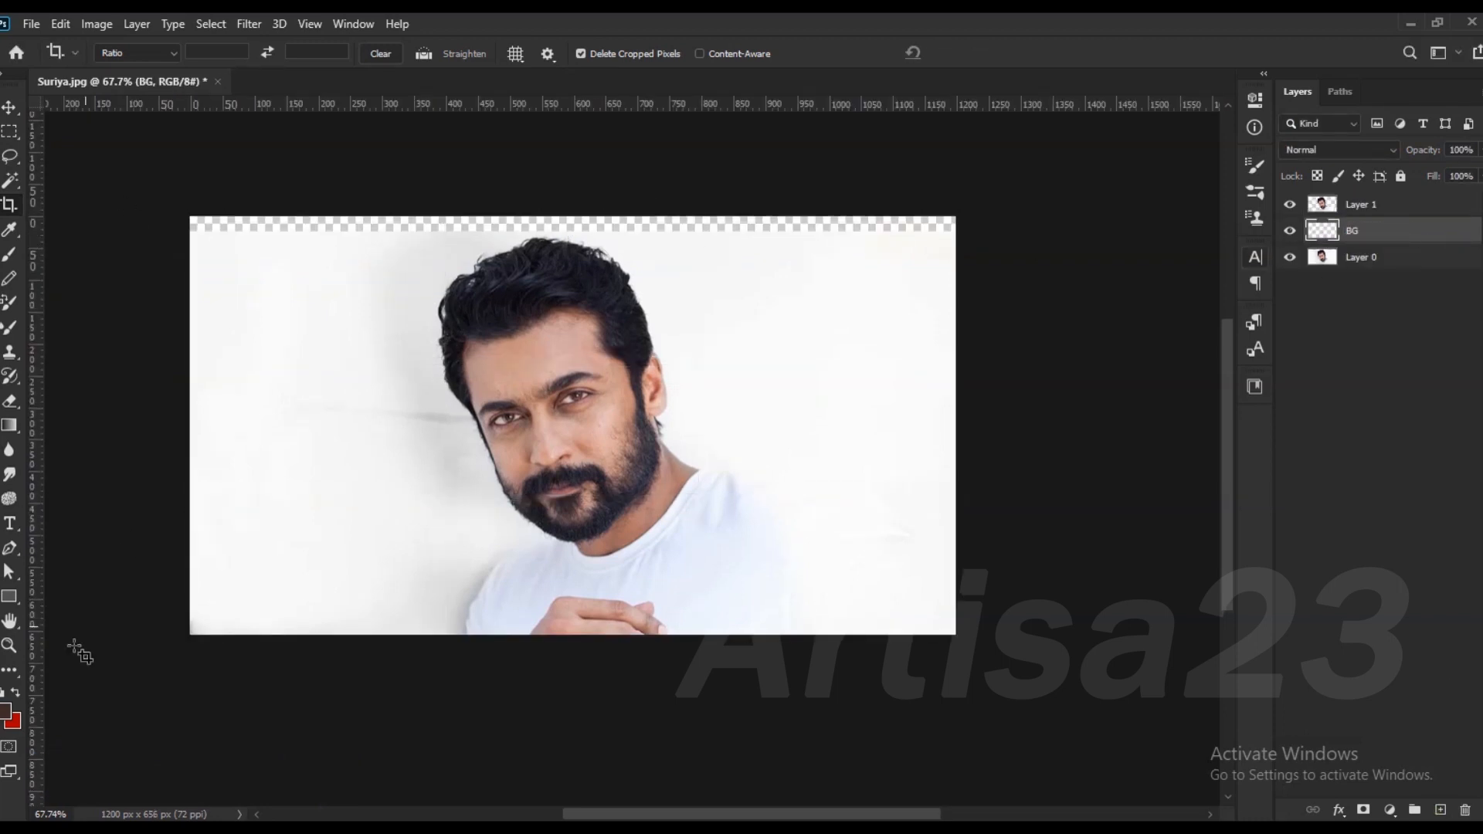
{"action": "left_click", "coordinate": [7, 712]}
{"action": "left_click_drag", "start_coordinate": [731, 514], "coordinate": [606, 547]}
{"action": "left_click", "coordinate": [1003, 513]}
{"action": "mouse_move", "coordinate": [1003, 513]}
{"action": "left_mouse_down"}
{"action": "mouse_move", "coordinate": [1009, 534]}
{"action": "mouse_move", "coordinate": [1006, 493]}
{"action": "left_mouse_up"}
{"action": "left_click", "coordinate": [1400, 372]}
{"action": "key", "text": "alt+BackSpace"}
Step: Extend the canvas upward again with the Crop tool to 1200 x 671 px
{"action": "left_click_drag", "start_coordinate": [567, 231], "coordinate": [568, 207]}
{"action": "key", "text": "Return"}
{"action": "scroll", "coordinate": [648, 163], "scroll_direction": "down", "scroll_amount": 3}
{"action": "scroll", "coordinate": [657, 321], "scroll_direction": "up", "scroll_amount": 6}
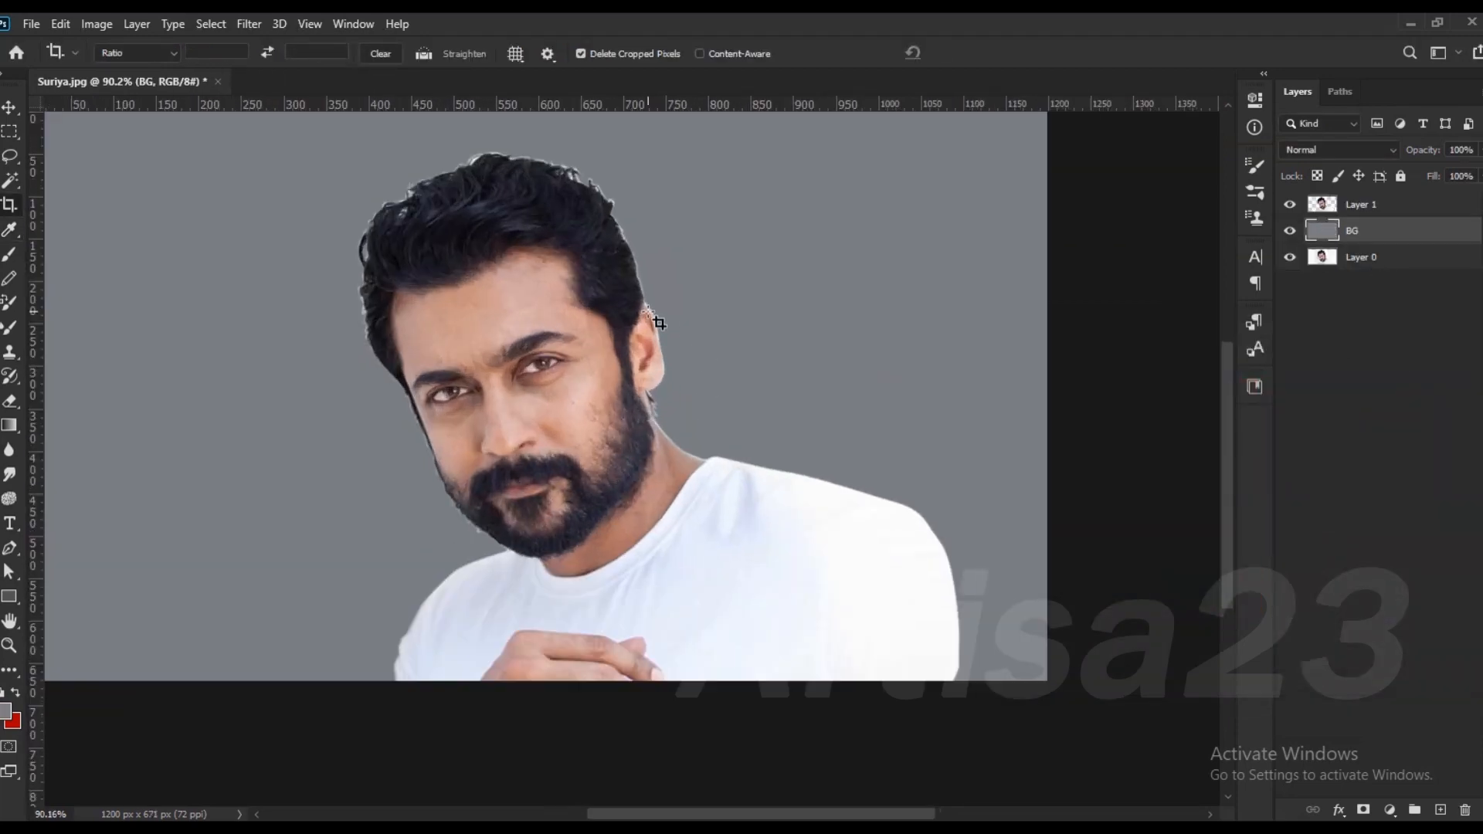
Step: Rename the cutout portrait layer as 01
{"action": "key", "text": "v"}
{"action": "scroll", "coordinate": [569, 312], "scroll_direction": "down", "scroll_amount": 3}
{"action": "scroll", "coordinate": [570, 309], "scroll_direction": "up", "scroll_amount": 3}
{"action": "double_click", "coordinate": [1359, 204]}
{"action": "type", "text": "01"}
{"action": "key", "text": "Return"}
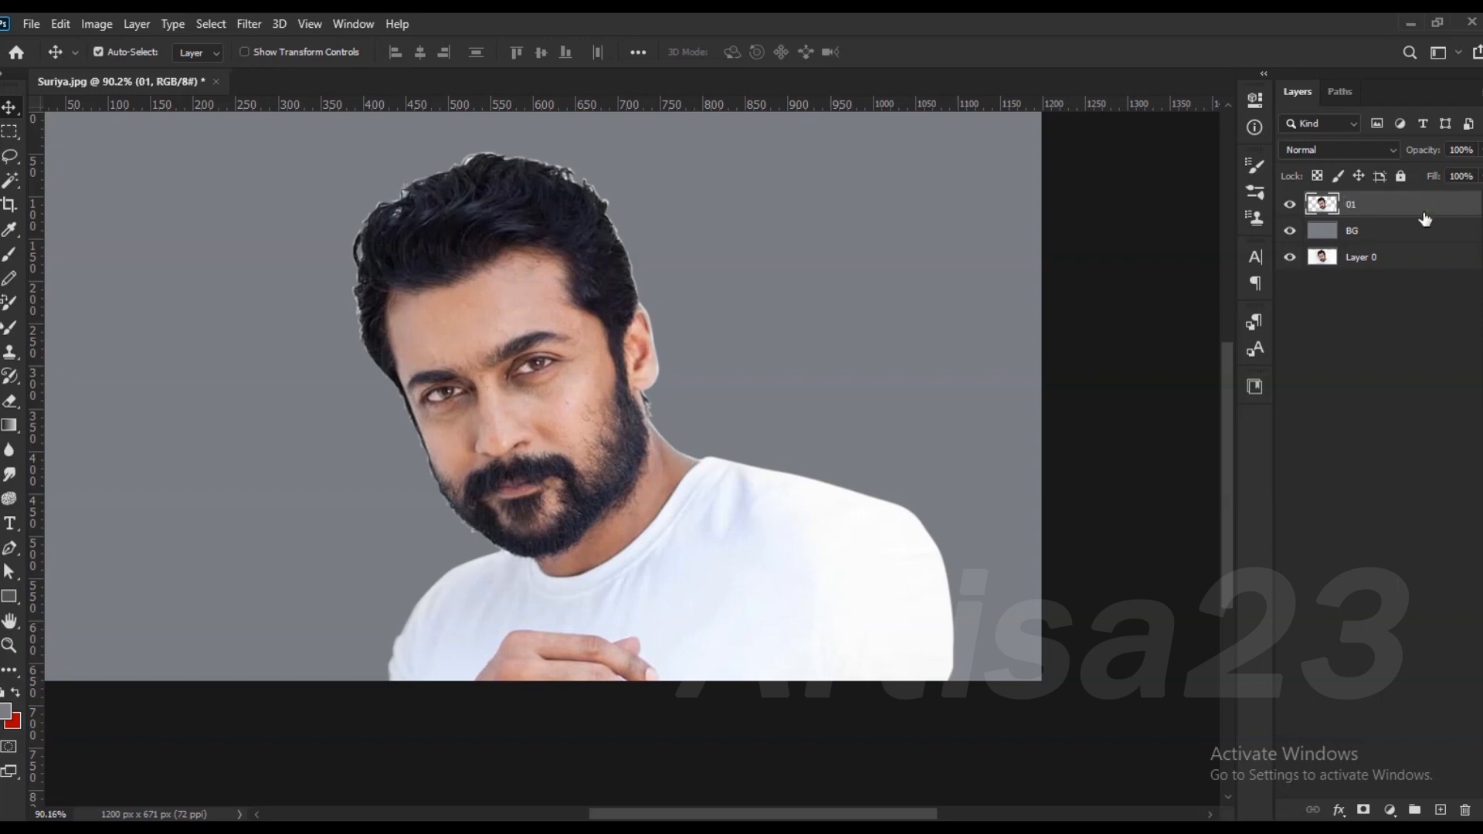
Step: Apply a Levels adjustment to layer 01, moving the black and white input points inward for more contrast
{"action": "scroll", "coordinate": [591, 403], "scroll_direction": "up", "scroll_amount": 3}
{"action": "left_click", "coordinate": [96, 24]}
{"action": "mouse_move", "coordinate": [218, 66]}
{"action": "left_click", "coordinate": [317, 86]}
{"action": "left_click_drag", "start_coordinate": [1025, 487], "coordinate": [1042, 487]}
{"action": "left_click_drag", "start_coordinate": [1263, 485], "coordinate": [1252, 485]}
{"action": "left_click", "coordinate": [1332, 311]}
{"action": "scroll", "coordinate": [782, 497], "scroll_direction": "down", "scroll_amount": 3}
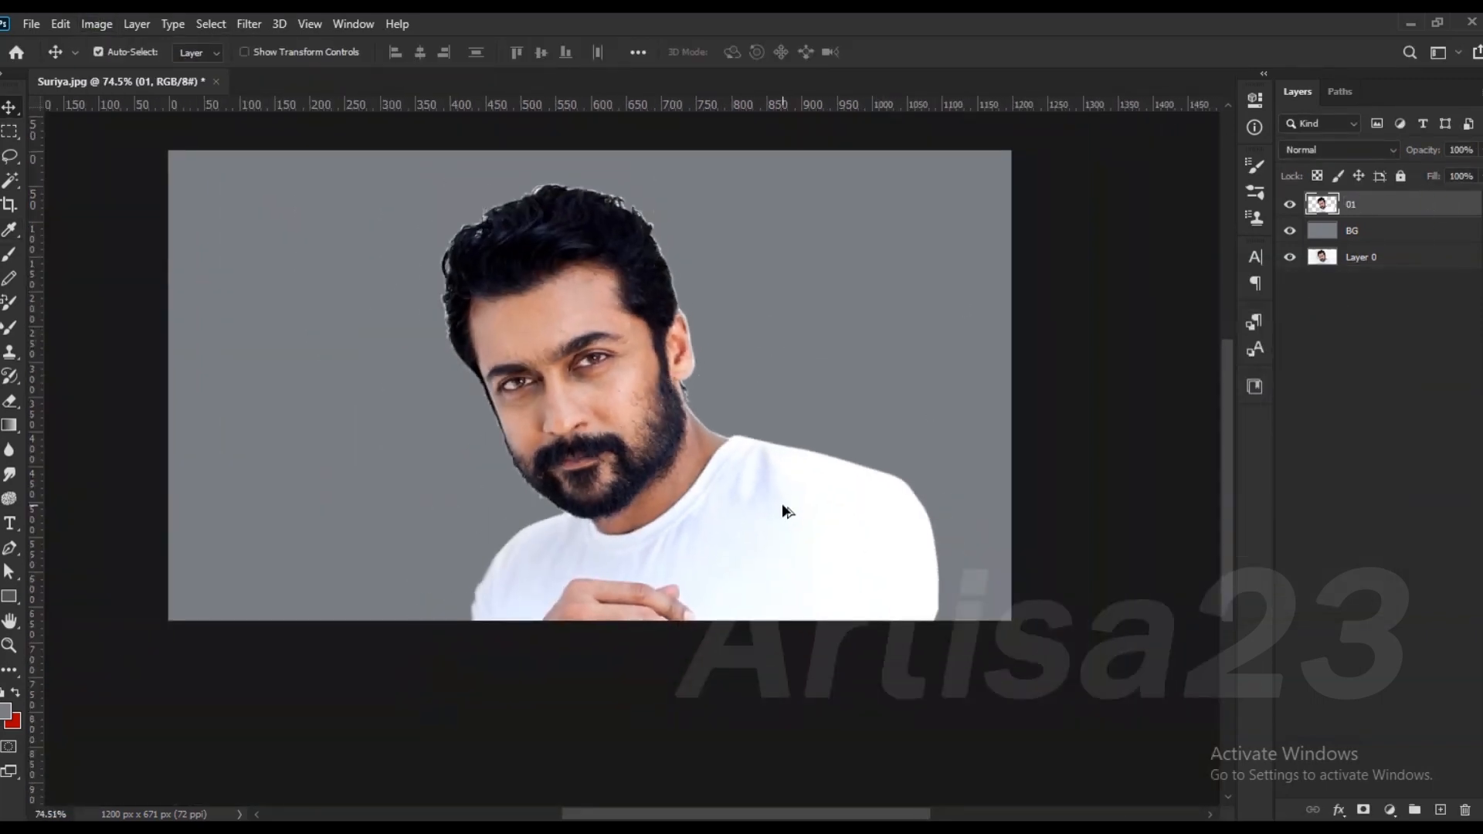
Step: Sharpen the portrait on layer 01 with the Unsharp Mask filter
{"action": "scroll", "coordinate": [777, 503], "scroll_direction": "up", "scroll_amount": 3}
{"action": "scroll", "coordinate": [749, 488], "scroll_direction": "down", "scroll_amount": 2}
{"action": "scroll", "coordinate": [526, 322], "scroll_direction": "up", "scroll_amount": 6}
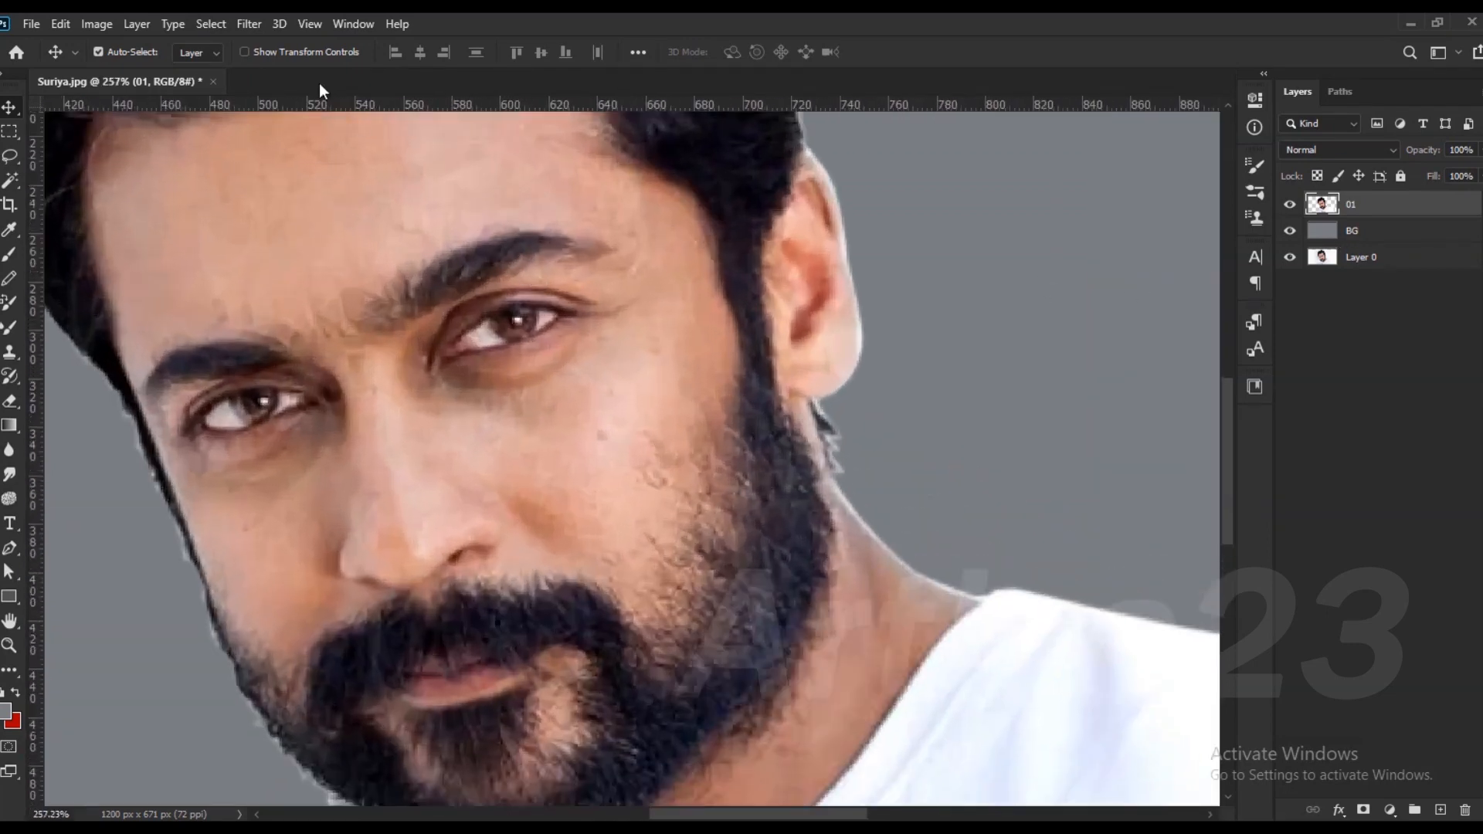
{"action": "left_click", "coordinate": [248, 24]}
{"action": "mouse_move", "coordinate": [446, 383]}
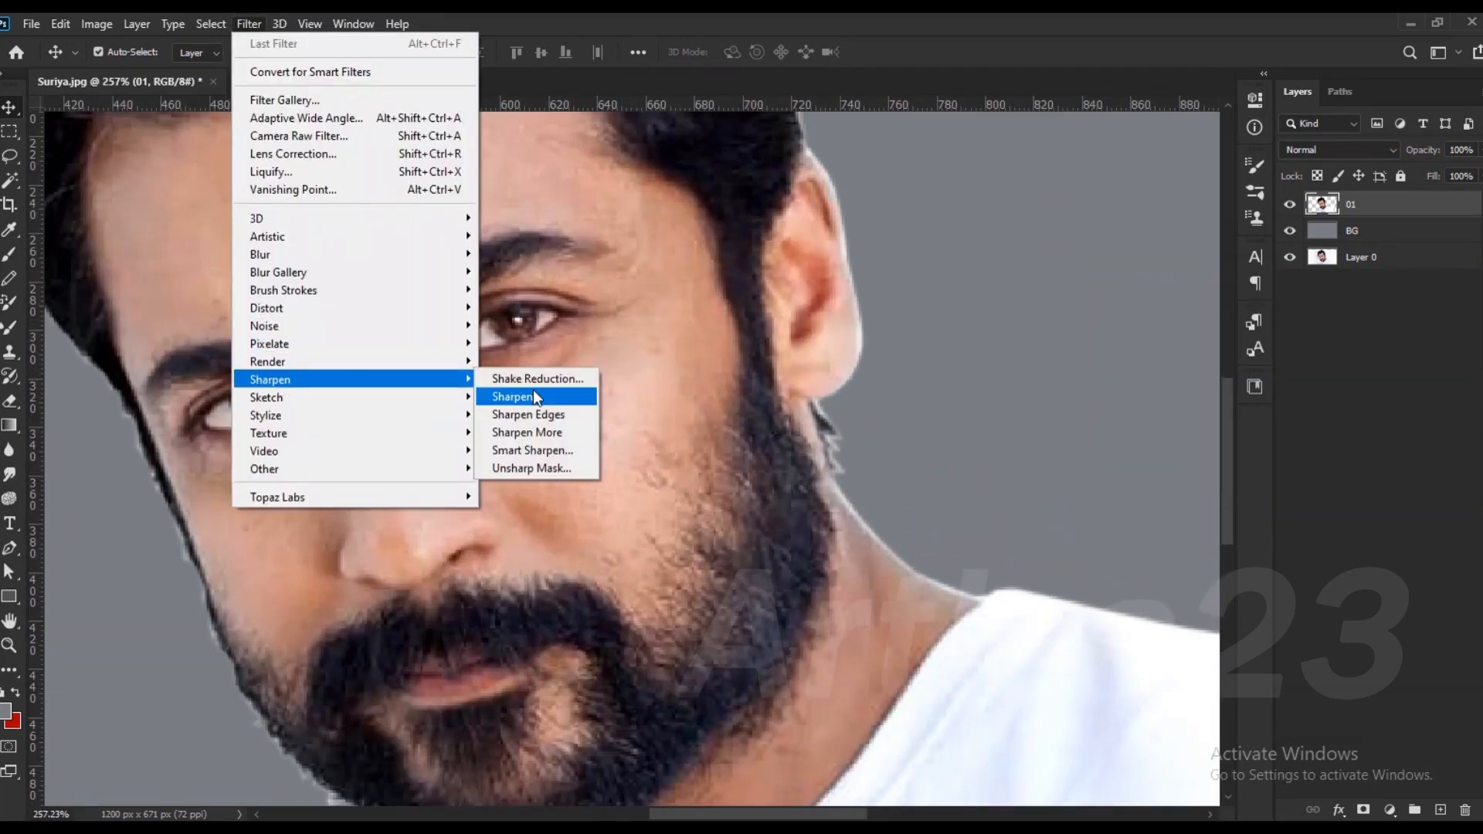
{"action": "left_click", "coordinate": [559, 469]}
{"action": "left_click_drag", "start_coordinate": [1002, 543], "coordinate": [1009, 542]}
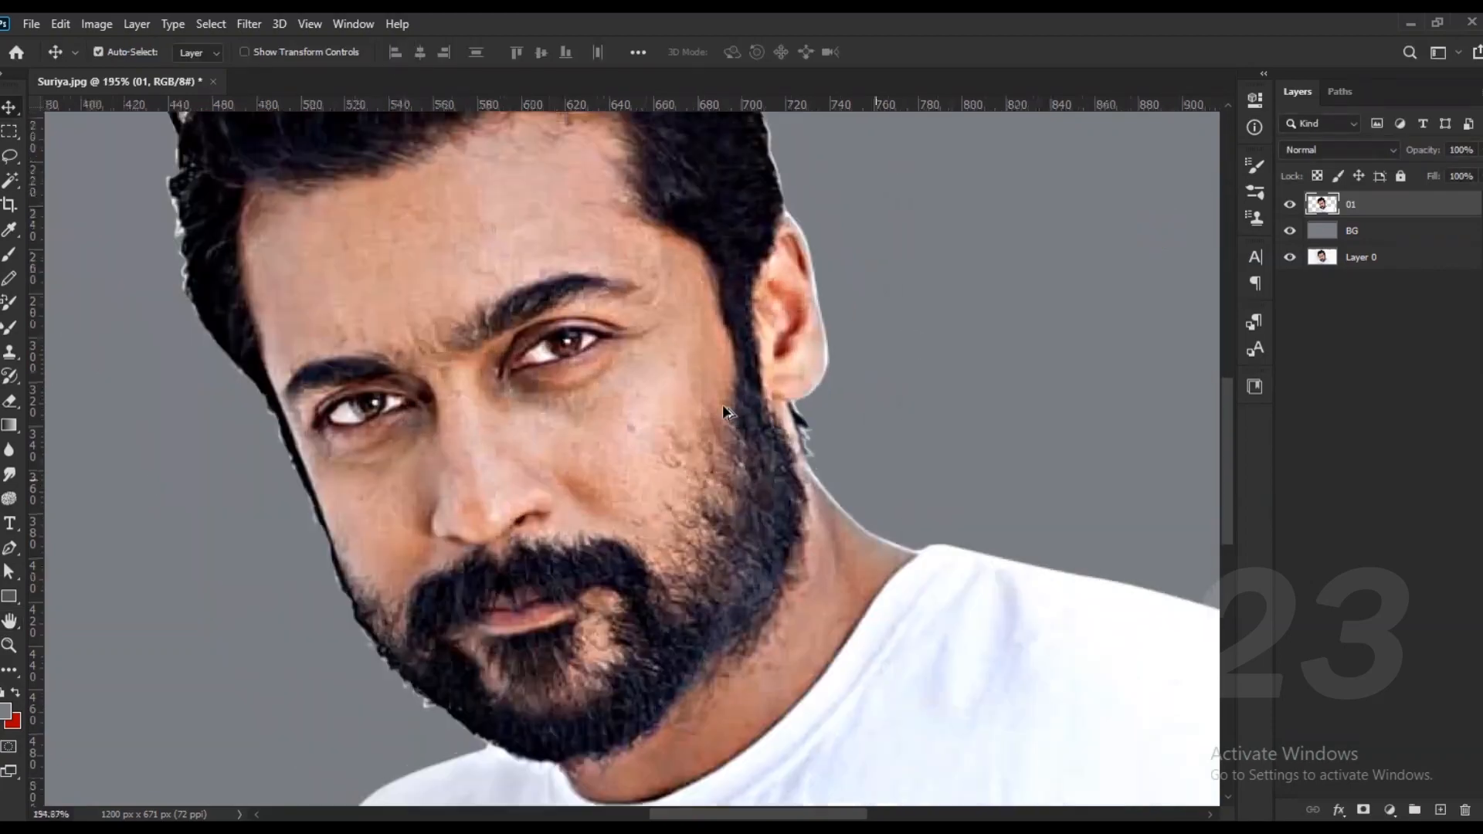
Step: Duplicate layer 01, keeping the copy beneath it
{"action": "scroll", "coordinate": [721, 405], "scroll_direction": "down", "scroll_amount": 3}
{"action": "left_click", "coordinate": [1338, 204]}
{"action": "scroll", "coordinate": [648, 443], "scroll_direction": "up", "scroll_amount": 4}
Step: Apply the High Pass filter to the upper copy of the portrait, layer 01
{"action": "left_click", "coordinate": [250, 25]}
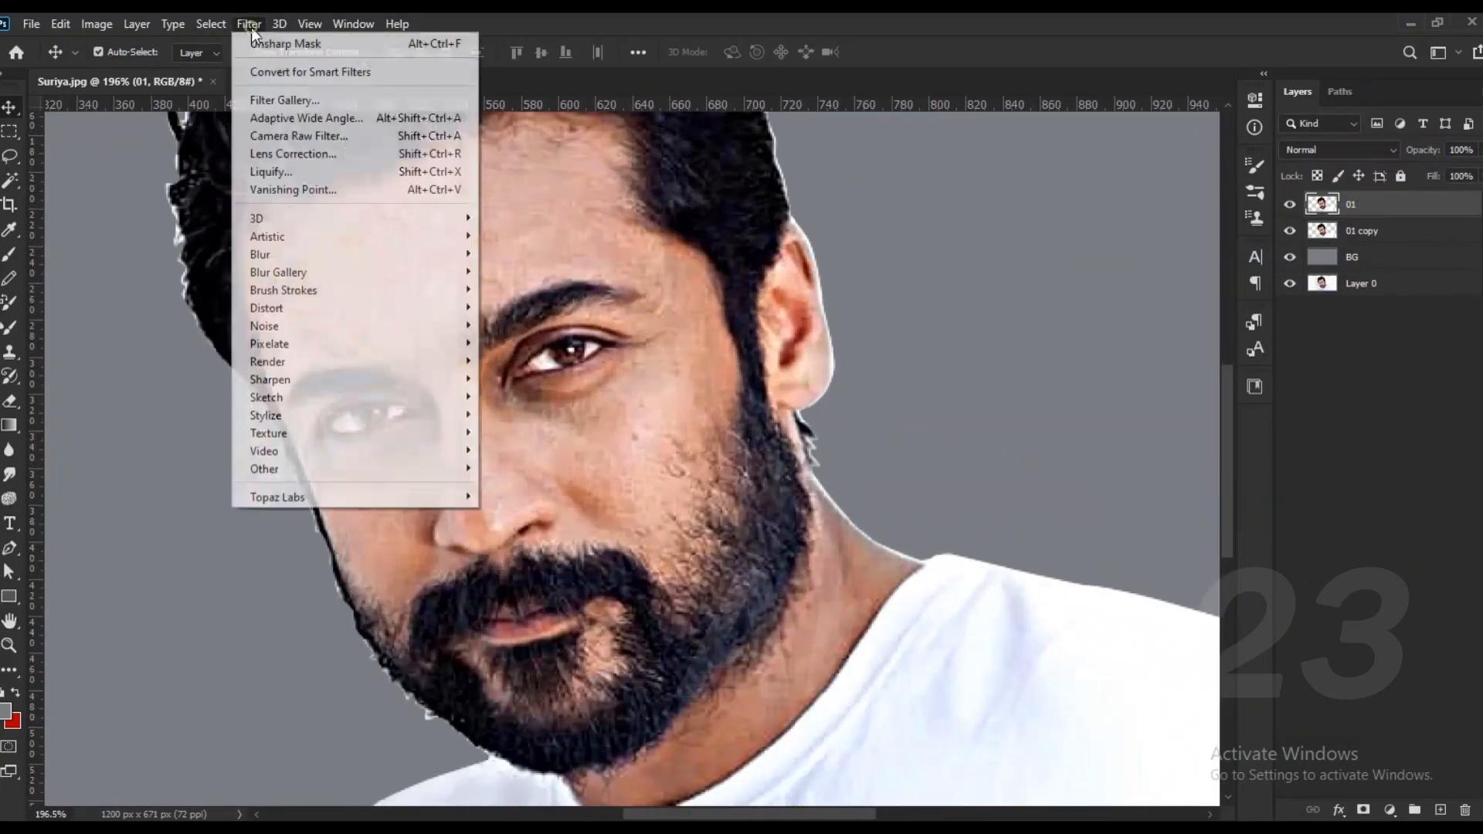
{"action": "mouse_move", "coordinate": [297, 471]}
{"action": "left_click", "coordinate": [502, 487]}
{"action": "left_click", "coordinate": [840, 194]}
Step: Set layer 01 to Overlay blend mode with 64% opacity and 82% fill, and compare the portrait with and without it
{"action": "left_click", "coordinate": [1339, 150]}
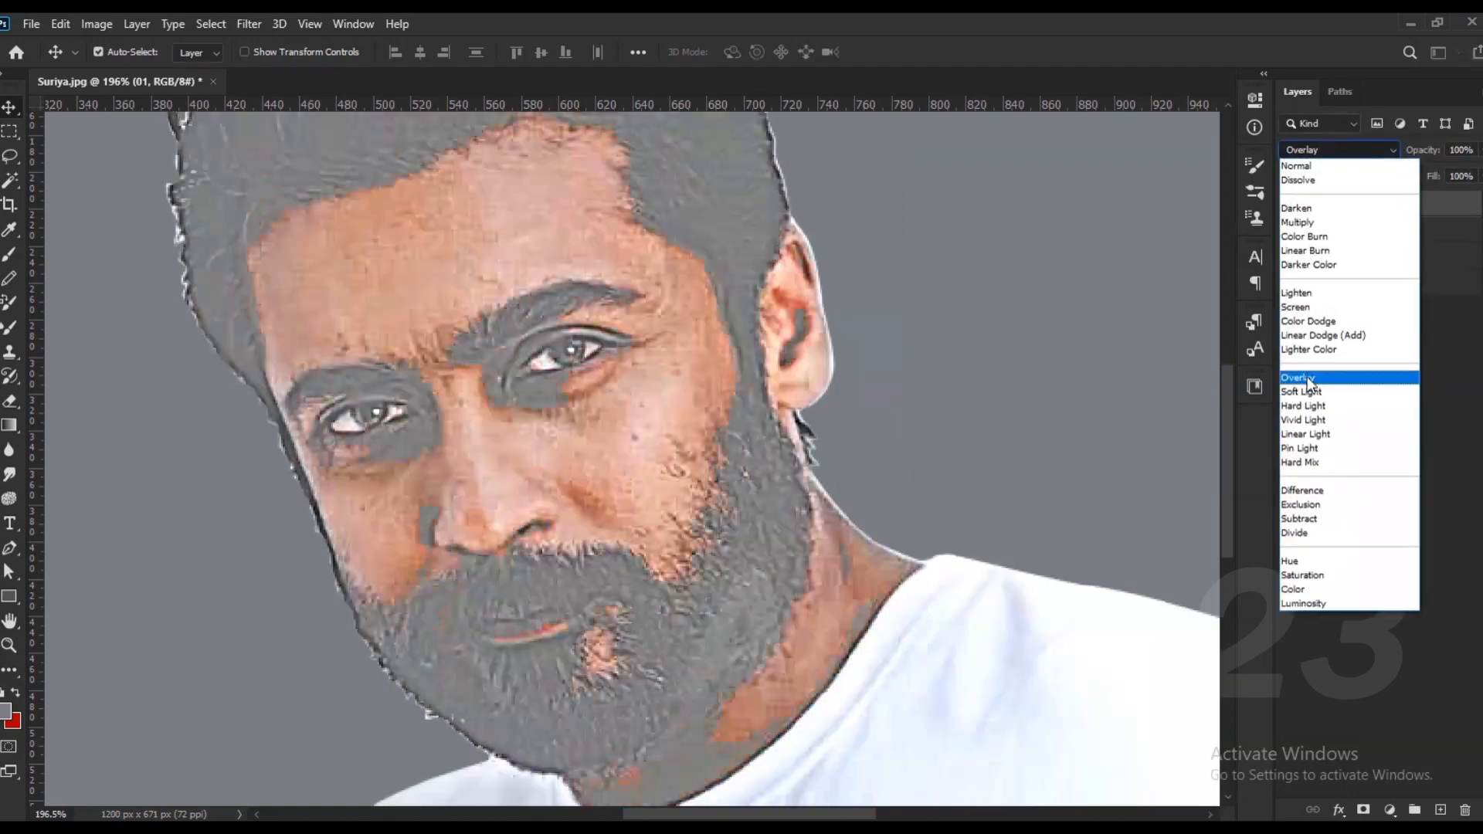
{"action": "left_click", "coordinate": [1308, 379]}
{"action": "left_click_drag", "start_coordinate": [1478, 177], "coordinate": [1464, 204]}
{"action": "left_click_drag", "start_coordinate": [1478, 149], "coordinate": [1452, 174]}
{"action": "left_click", "coordinate": [1289, 204]}
{"action": "left_click", "coordinate": [1290, 205]}
Step: Merge layer 01 with the 01 copy layer beneath it
{"action": "scroll", "coordinate": [545, 365], "scroll_direction": "down", "scroll_amount": 5}
{"action": "scroll", "coordinate": [545, 364], "scroll_direction": "down", "scroll_amount": 2}
{"action": "left_click", "coordinate": [1363, 231], "text": "ctrl"}
{"action": "right_click", "coordinate": [1369, 231]}
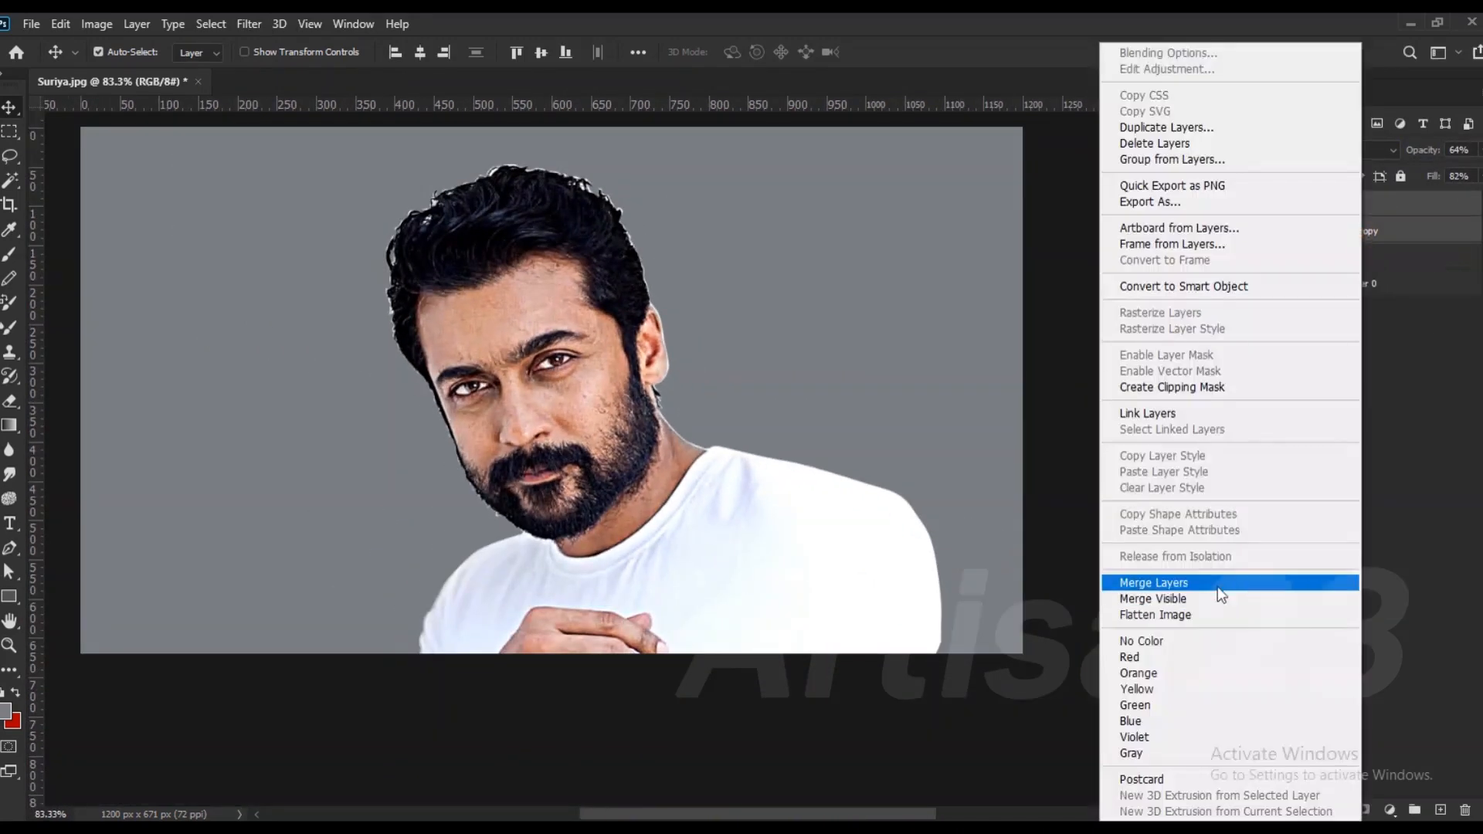
{"action": "left_click", "coordinate": [1217, 586]}
Step: Set up the Smudge tool with the second skin smooth brush from the Skin smudge Brush_Artisa23 group, at 53% strength
{"action": "scroll", "coordinate": [522, 245], "scroll_direction": "up", "scroll_amount": 4}
{"action": "scroll", "coordinate": [532, 283], "scroll_direction": "down", "scroll_amount": 5}
{"action": "left_click", "coordinate": [9, 474]}
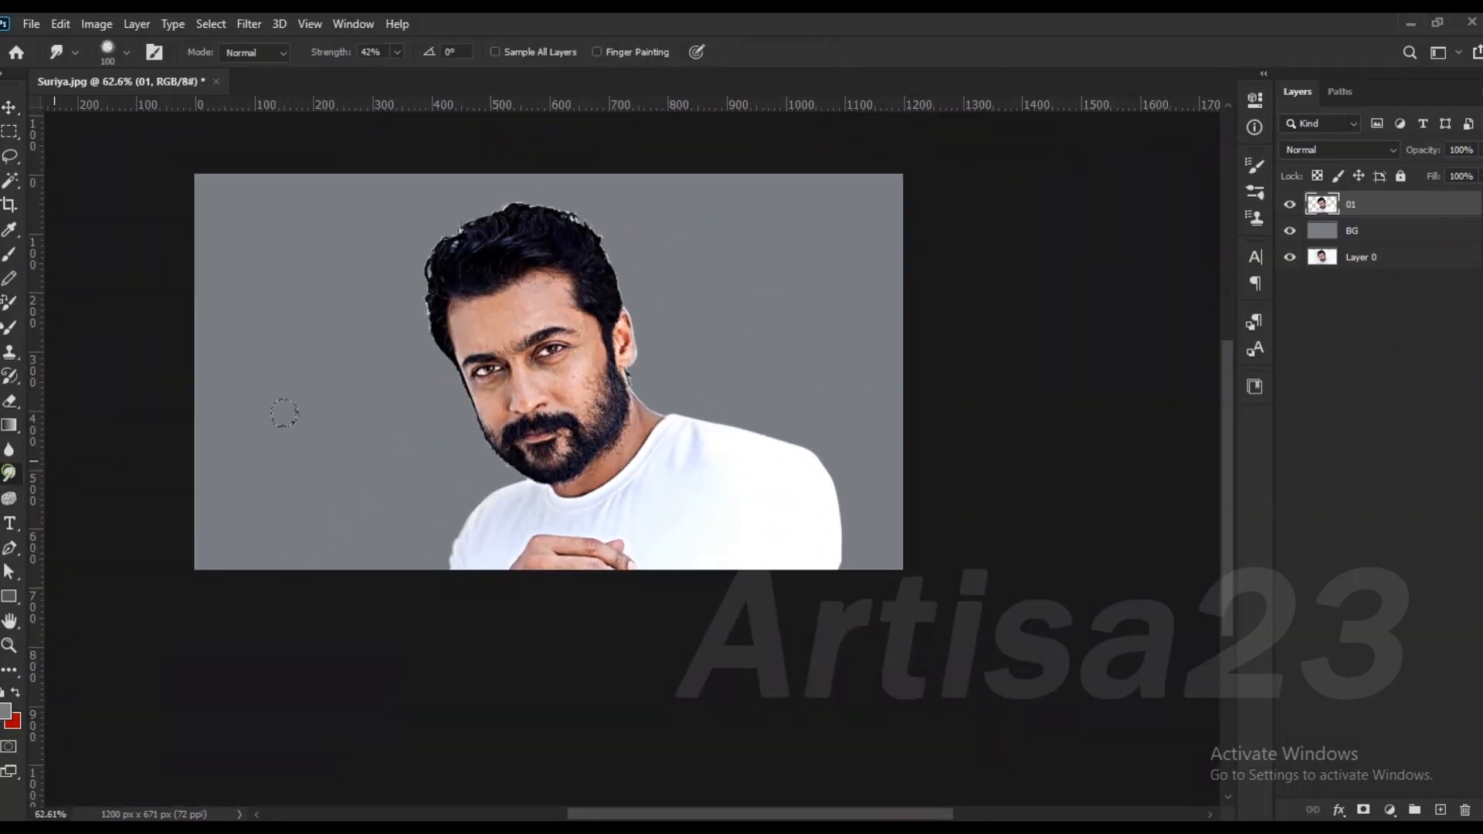
{"action": "scroll", "coordinate": [477, 262], "scroll_direction": "up", "scroll_amount": 4}
{"action": "left_click", "coordinate": [394, 53]}
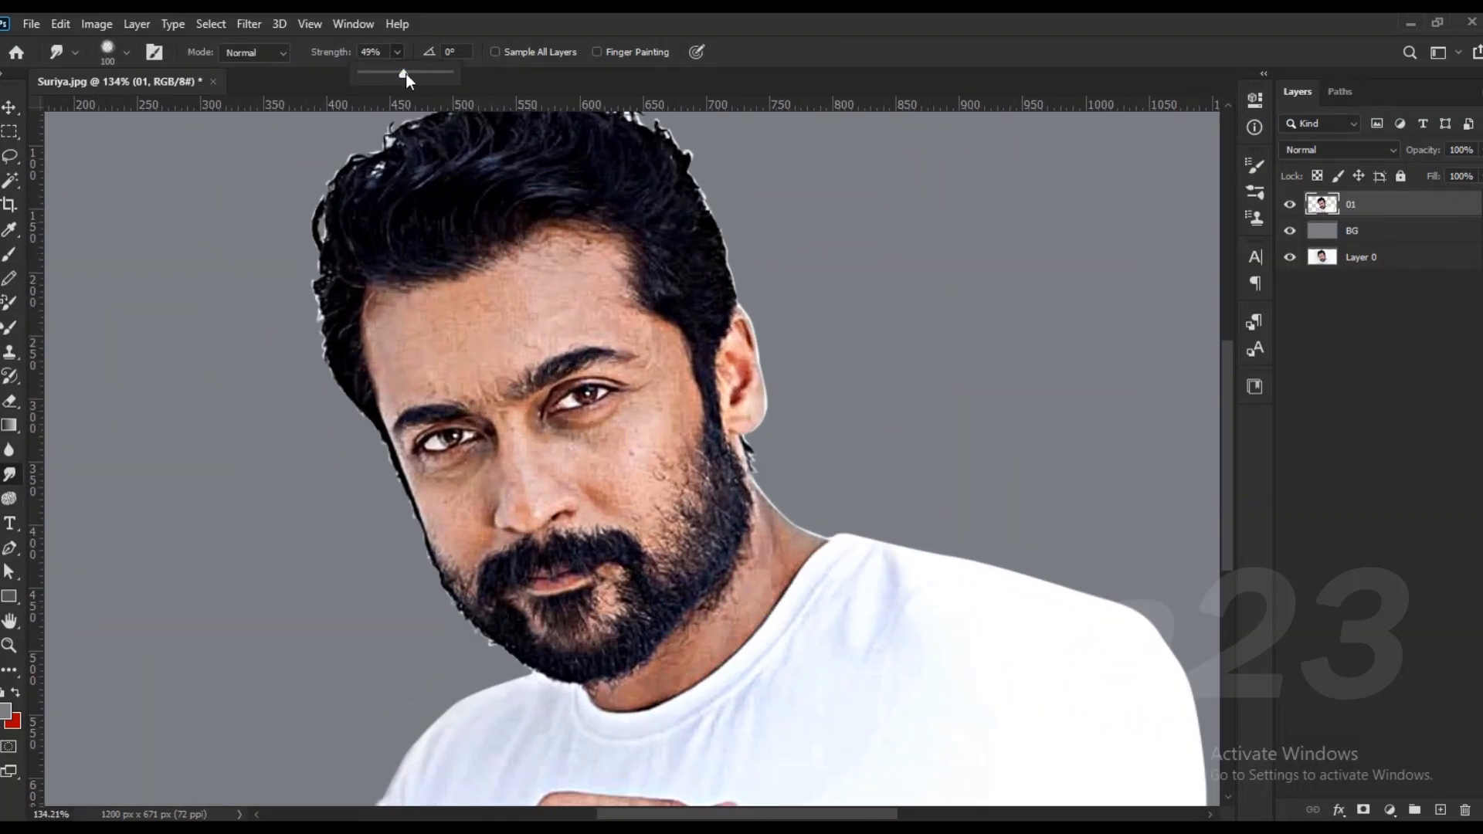
{"action": "left_click", "coordinate": [1255, 165]}
{"action": "left_click", "coordinate": [1004, 158]}
{"action": "left_click", "coordinate": [1141, 498]}
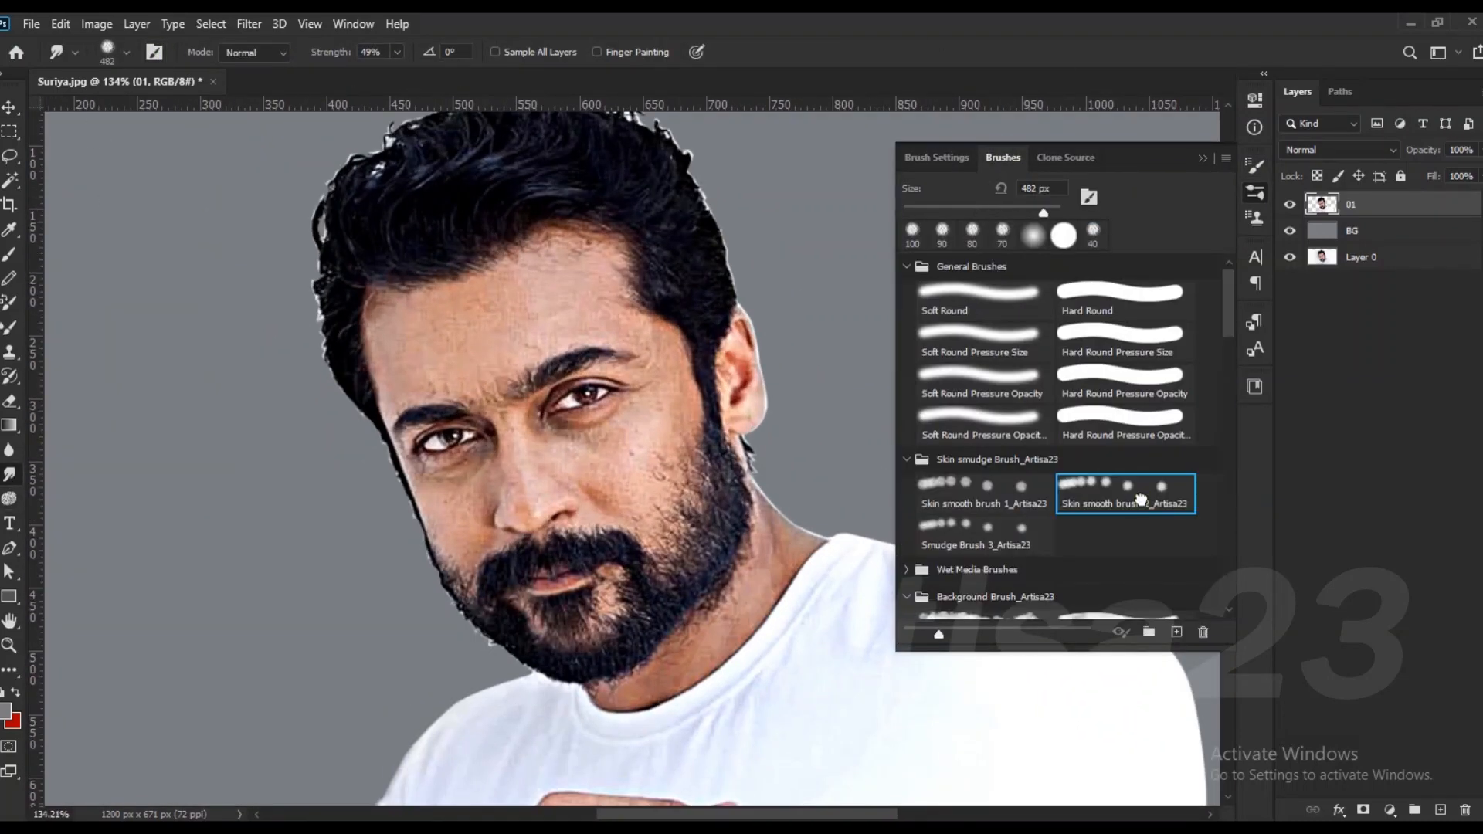
{"action": "left_click", "coordinate": [1205, 161]}
{"action": "scroll", "coordinate": [312, 347], "scroll_direction": "up", "scroll_amount": 2}
{"action": "left_click", "coordinate": [397, 52]}
{"action": "left_click", "coordinate": [401, 72]}
Step: Smudge the forehead skin smooth up to the hairline with a small brush, starting at about 30 px
{"action": "key", "text": "bracketleft"}
{"action": "key", "text": "bracketleft"}
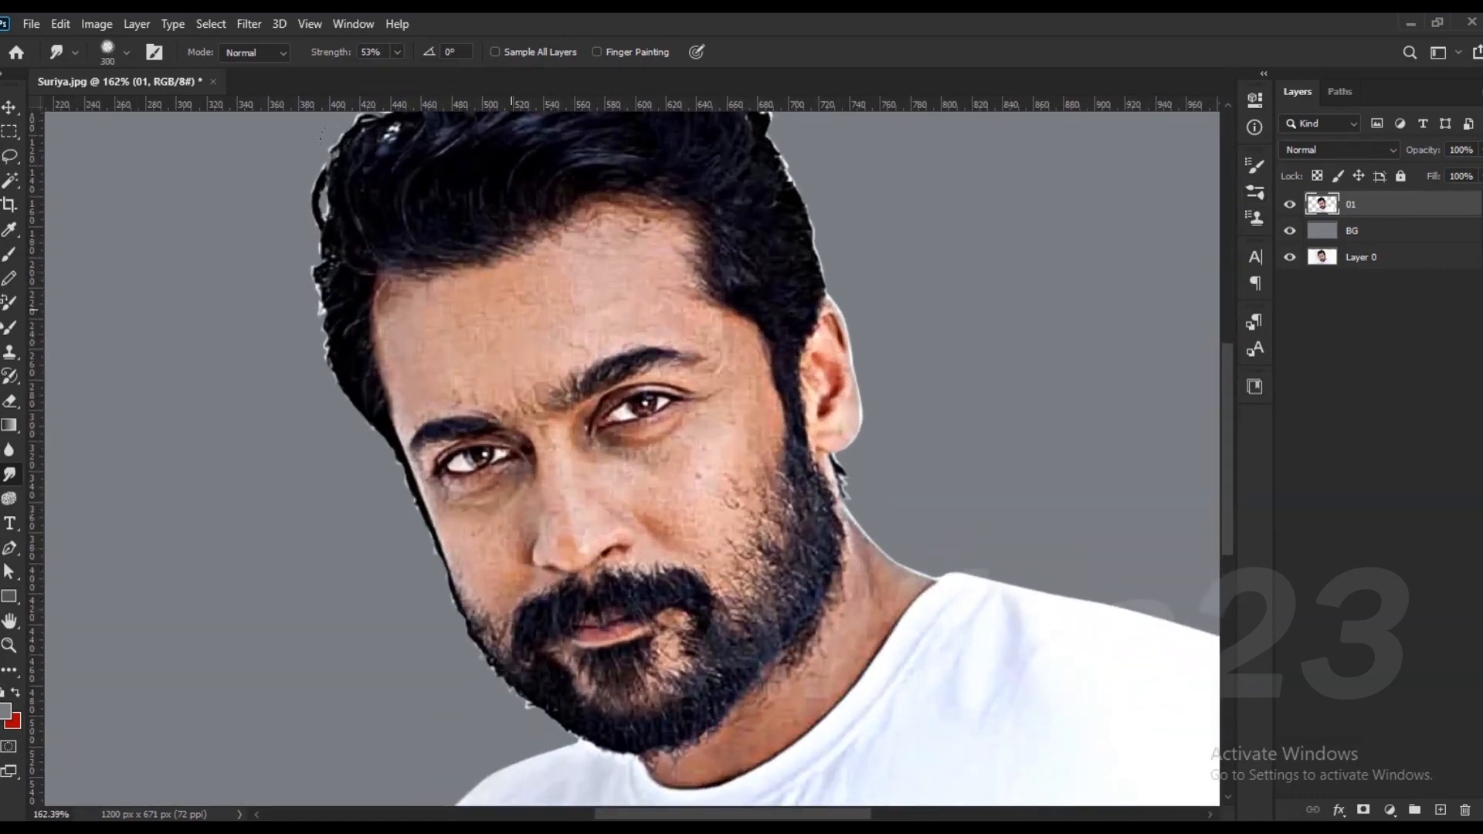
{"action": "key", "text": "bracketleft"}
{"action": "key", "text": "bracketleft"}
{"action": "key", "text": "bracketleft"}
{"action": "scroll", "coordinate": [486, 300], "scroll_direction": "up", "scroll_amount": 3}
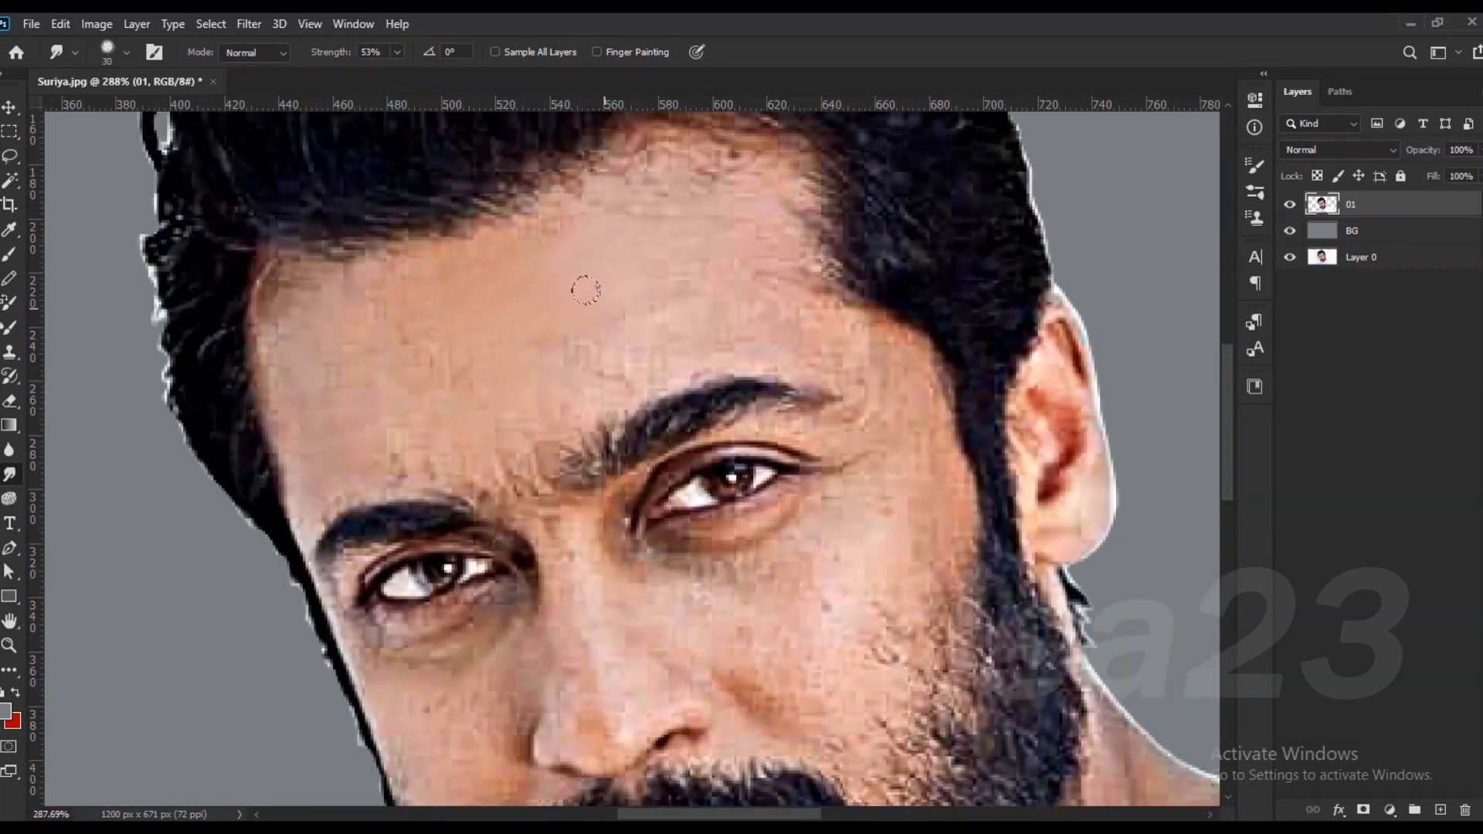
{"action": "key", "text": "bracketleft"}
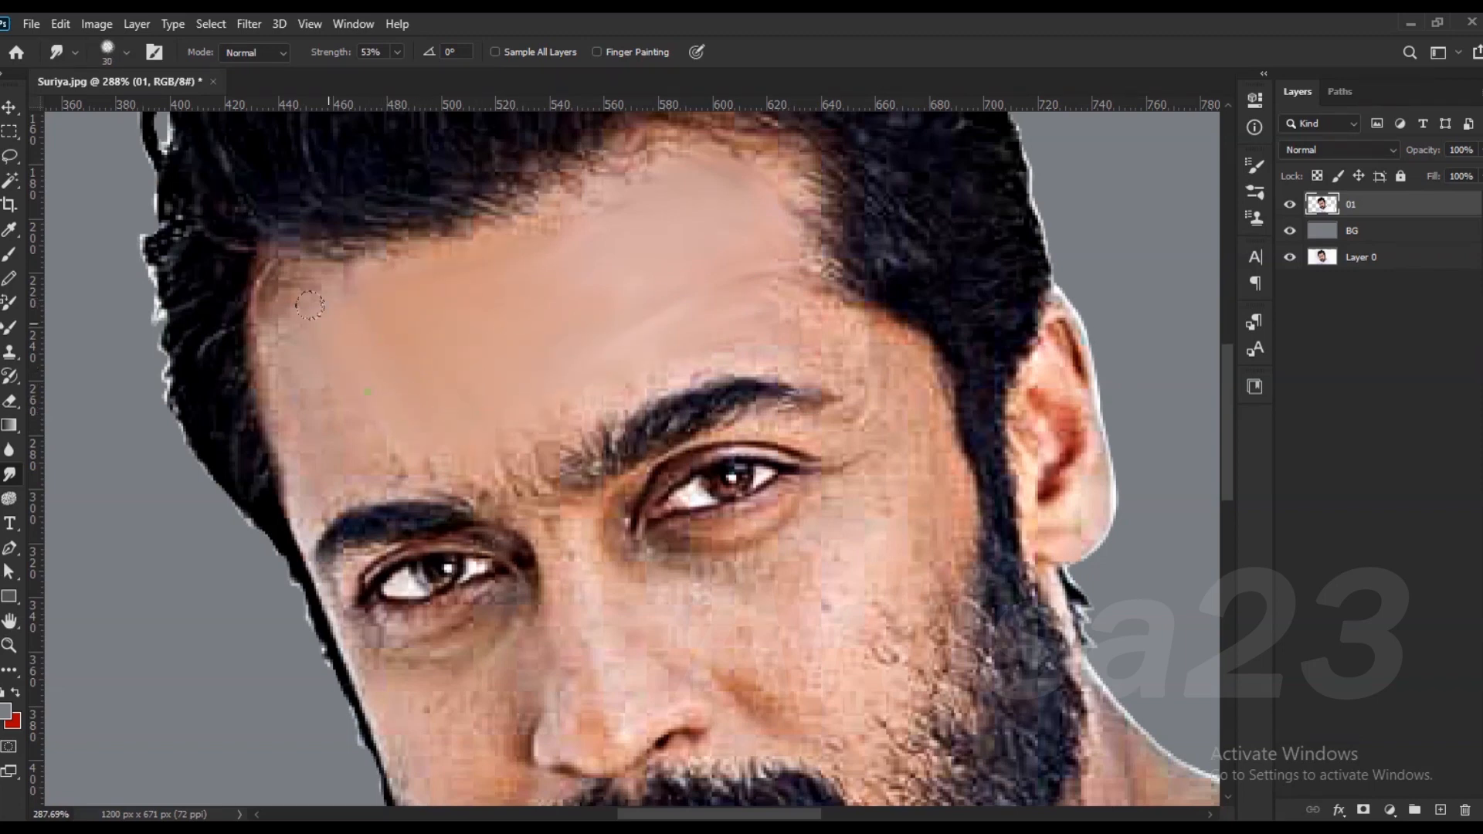
{"action": "key", "text": "bracketleft"}
{"action": "mouse_move", "coordinate": [278, 331]}
{"action": "left_mouse_down"}
{"action": "mouse_move", "coordinate": [355, 266]}
{"action": "mouse_move", "coordinate": [529, 221]}
{"action": "left_mouse_up"}
{"action": "key", "text": "bracketright"}
{"action": "mouse_move", "coordinate": [657, 173]}
{"action": "left_mouse_down"}
{"action": "mouse_move", "coordinate": [764, 242]}
{"action": "mouse_move", "coordinate": [841, 348]}
{"action": "left_mouse_up"}
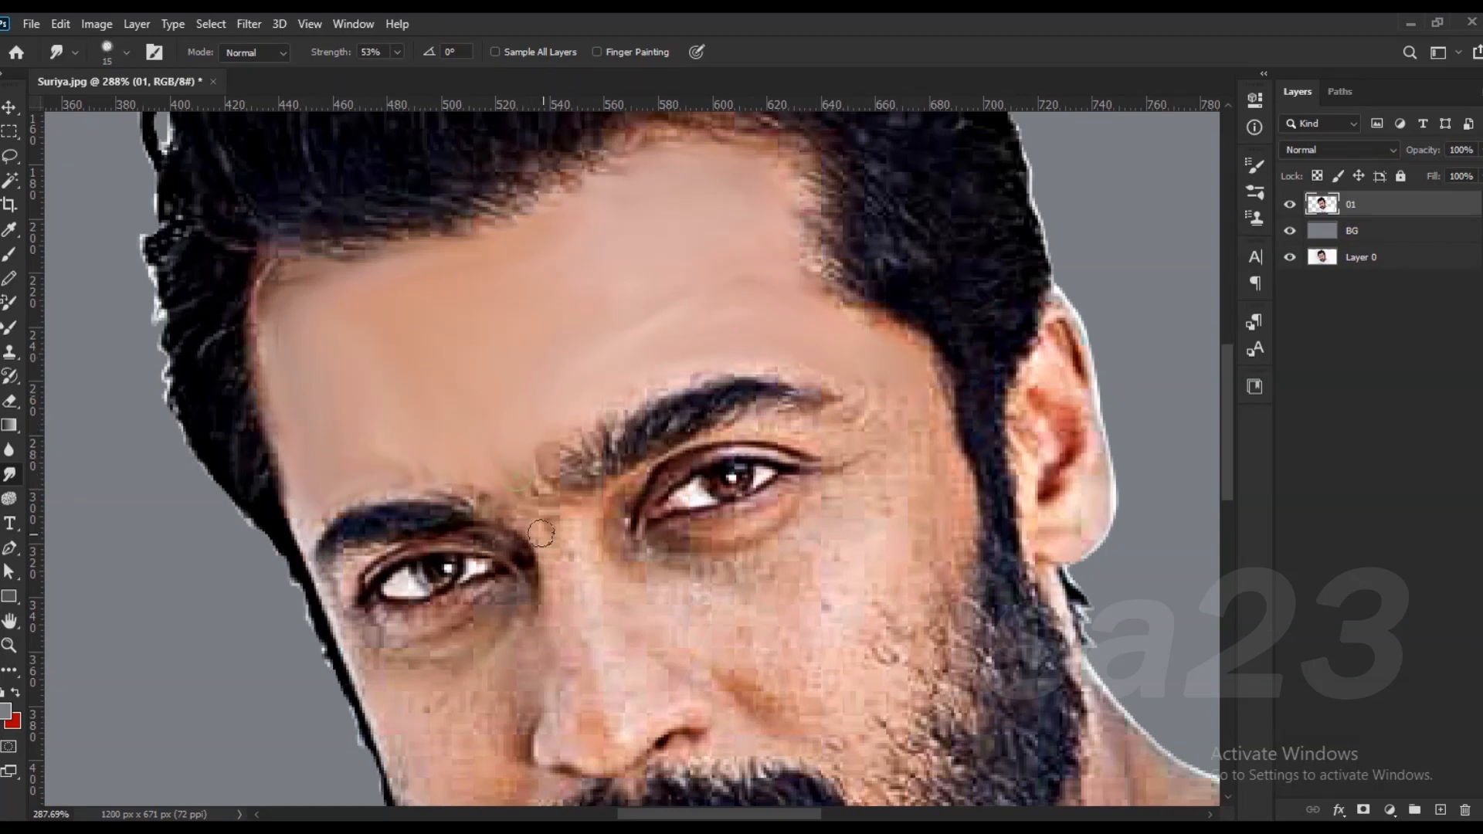
Step: Smudge the skin at the temple and under the eye nearer the visible ear with a brush of about 15 px
{"action": "scroll", "coordinate": [592, 210], "scroll_direction": "down", "scroll_amount": 4}
{"action": "scroll", "coordinate": [737, 370], "scroll_direction": "up", "scroll_amount": 3}
{"action": "key", "text": "bracketleft"}
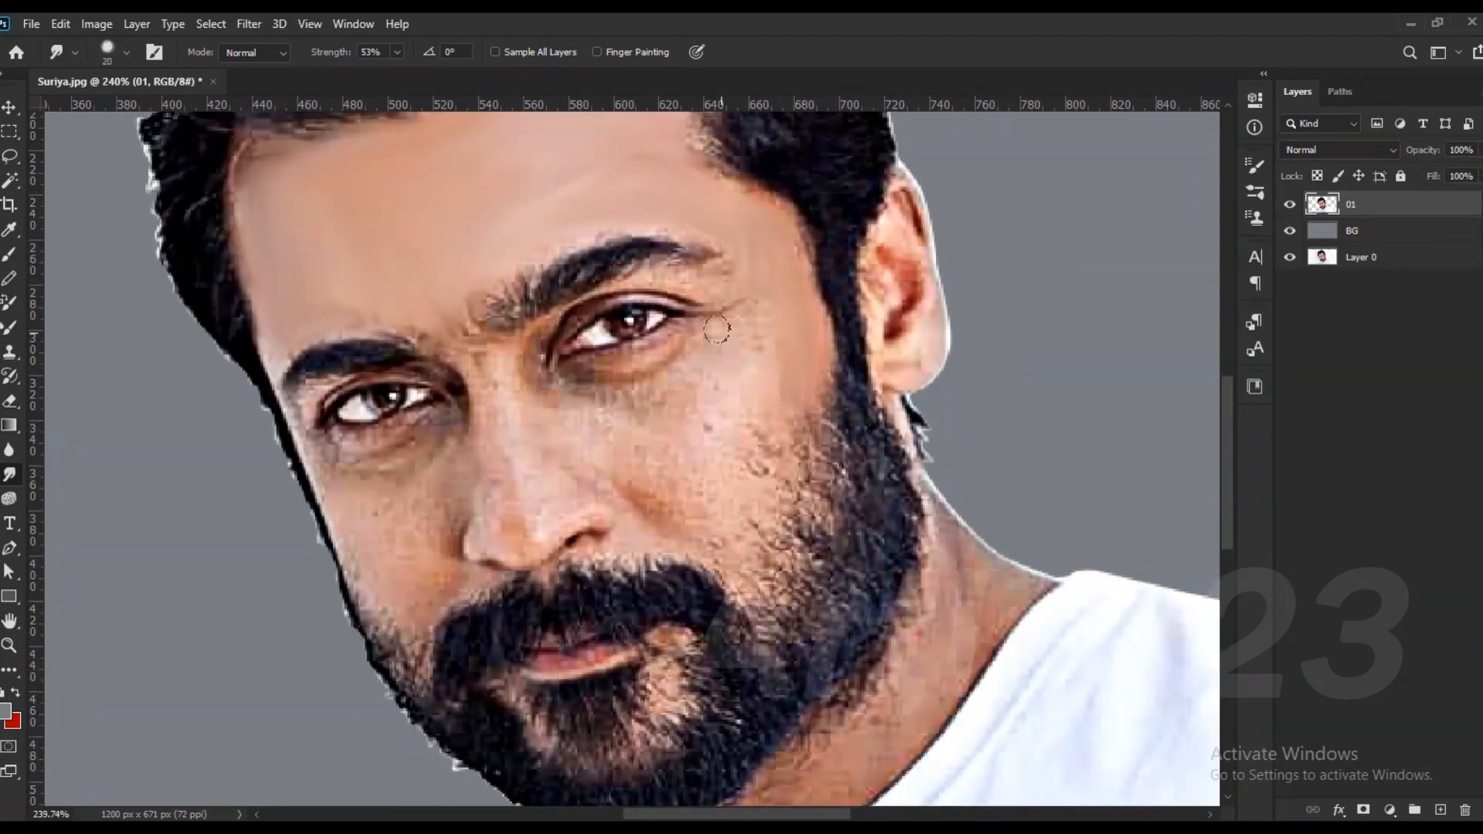
{"action": "scroll", "coordinate": [610, 301], "scroll_direction": "up", "scroll_amount": 3}
{"action": "key", "text": "bracketleft"}
{"action": "mouse_move", "coordinate": [702, 377]}
{"action": "left_mouse_down"}
{"action": "mouse_move", "coordinate": [603, 409]}
{"action": "mouse_move", "coordinate": [595, 450]}
{"action": "left_mouse_up"}
{"action": "key", "text": "bracketright"}
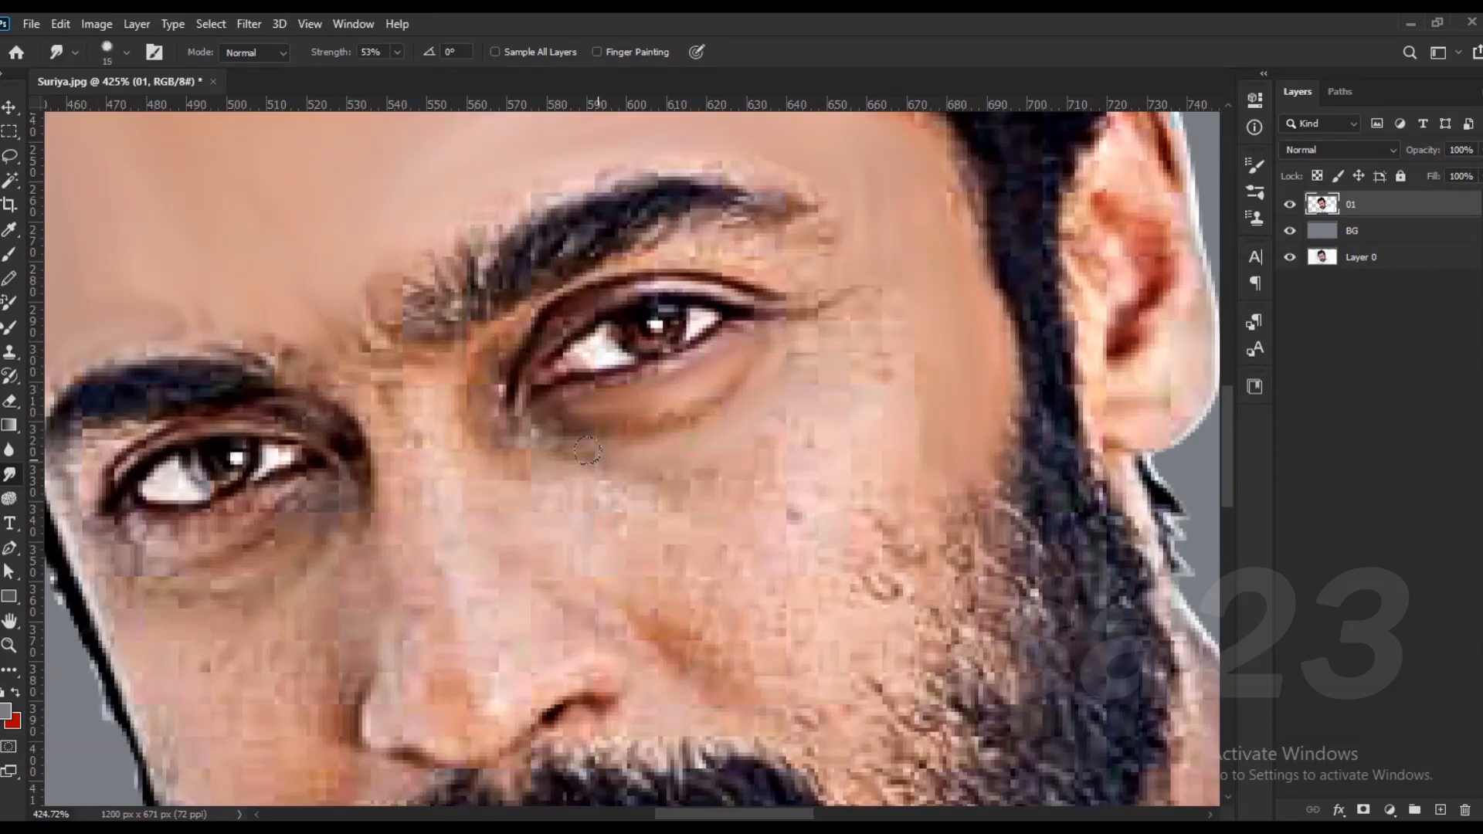
Step: Smudge the eyebrow, upper eyelid and inner eye corner on the side of the visible ear into smooth painted strokes
{"action": "left_click_drag", "start_coordinate": [617, 293], "coordinate": [540, 334]}
{"action": "left_click_drag", "start_coordinate": [789, 175], "coordinate": [640, 162]}
{"action": "key", "text": "bracketright"}
{"action": "key", "text": "bracketright"}
{"action": "mouse_move", "coordinate": [598, 210]}
{"action": "left_mouse_down"}
{"action": "mouse_move", "coordinate": [491, 259]}
{"action": "mouse_move", "coordinate": [444, 305]}
{"action": "left_mouse_up"}
{"action": "mouse_move", "coordinate": [657, 224]}
{"action": "left_mouse_down"}
{"action": "mouse_move", "coordinate": [796, 207]}
{"action": "mouse_move", "coordinate": [594, 263]}
{"action": "left_mouse_up"}
{"action": "mouse_move", "coordinate": [618, 178]}
{"action": "left_mouse_down"}
{"action": "mouse_move", "coordinate": [533, 216]}
{"action": "mouse_move", "coordinate": [448, 301]}
{"action": "left_mouse_up"}
{"action": "key", "text": "bracketleft"}
{"action": "left_click_drag", "start_coordinate": [503, 346], "coordinate": [487, 388]}
{"action": "mouse_move", "coordinate": [690, 407]}
{"action": "left_mouse_down"}
{"action": "mouse_move", "coordinate": [650, 394]}
{"action": "mouse_move", "coordinate": [556, 433]}
{"action": "left_mouse_up"}
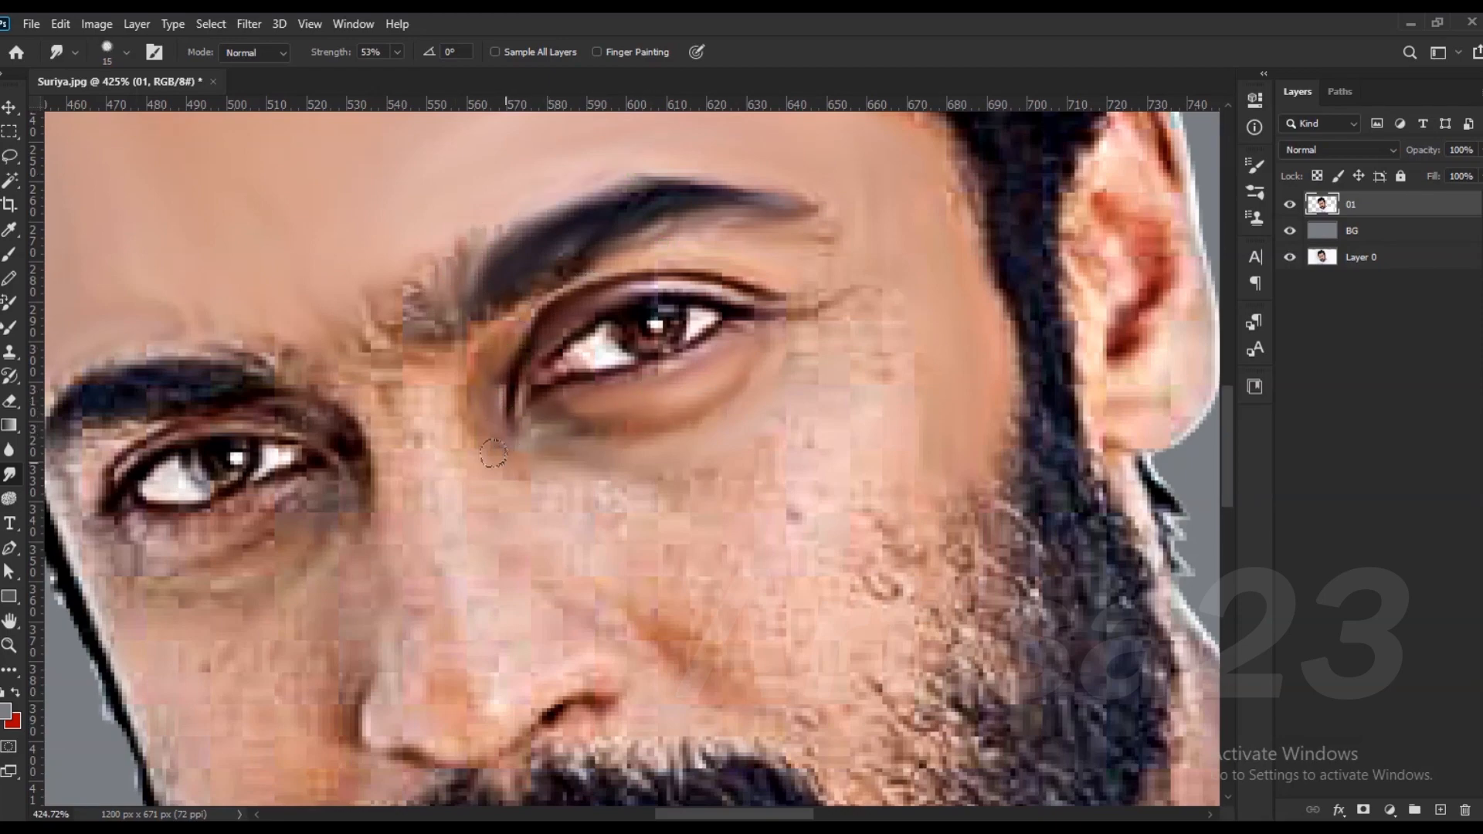
Step: Smudge the cheek on the visible ear's side smooth from under the eye down to the beard edge
{"action": "scroll", "coordinate": [452, 455], "scroll_direction": "down", "scroll_amount": 2}
{"action": "key", "text": "bracketright"}
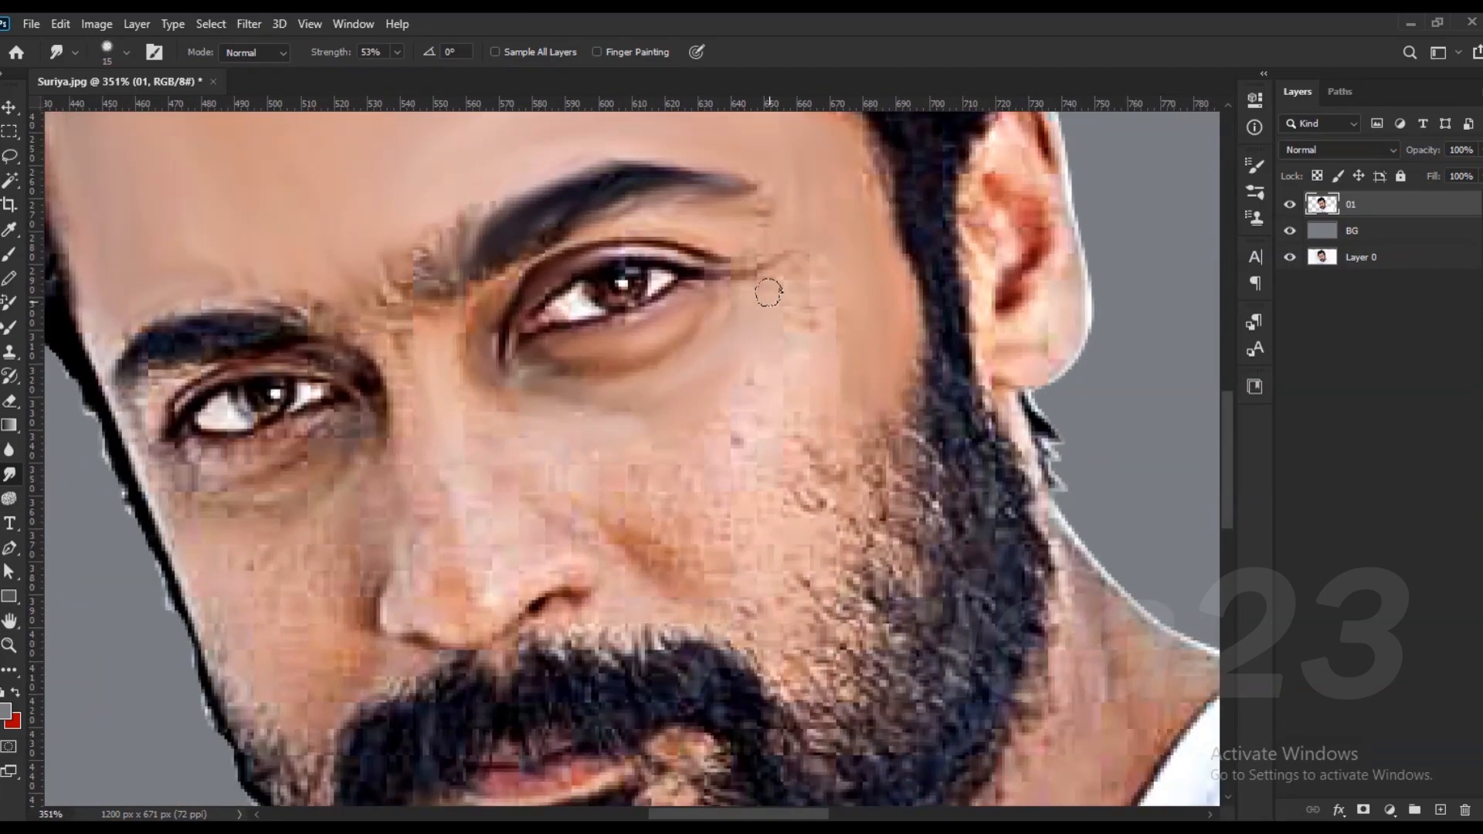
{"action": "left_click_drag", "start_coordinate": [729, 437], "coordinate": [626, 460]}
{"action": "left_click_drag", "start_coordinate": [496, 404], "coordinate": [641, 409]}
{"action": "key", "text": "bracketright"}
{"action": "mouse_move", "coordinate": [603, 494]}
{"action": "left_mouse_down"}
{"action": "mouse_move", "coordinate": [785, 428]}
{"action": "mouse_move", "coordinate": [646, 515]}
{"action": "mouse_move", "coordinate": [796, 489]}
{"action": "mouse_move", "coordinate": [770, 521]}
{"action": "left_mouse_up"}
{"action": "key", "text": "bracketleft"}
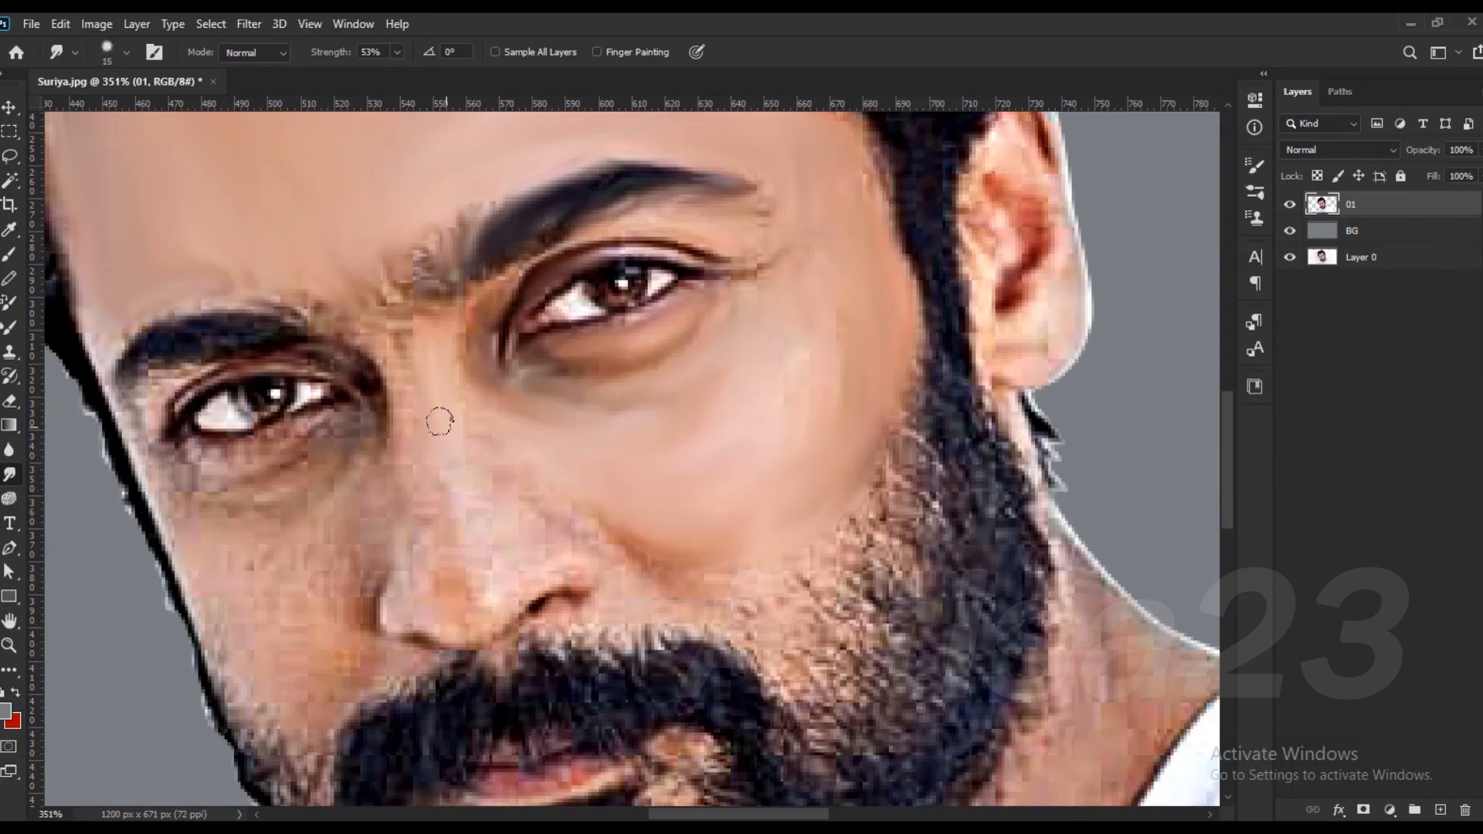
Step: Smudge the cheek on the far side of the face and the adjoining side of the nose smooth
{"action": "scroll", "coordinate": [572, 348], "scroll_direction": "down", "scroll_amount": 3}
{"action": "scroll", "coordinate": [496, 351], "scroll_direction": "up", "scroll_amount": 3}
{"action": "mouse_move", "coordinate": [496, 352]}
{"action": "left_mouse_down"}
{"action": "mouse_move", "coordinate": [513, 387]}
{"action": "mouse_move", "coordinate": [518, 517]}
{"action": "mouse_move", "coordinate": [409, 556]}
{"action": "mouse_move", "coordinate": [370, 463]}
{"action": "mouse_move", "coordinate": [301, 450]}
{"action": "mouse_move", "coordinate": [252, 470]}
{"action": "mouse_move", "coordinate": [390, 628]}
{"action": "left_mouse_up"}
{"action": "key", "text": "bracketleft"}
{"action": "key", "text": "bracketright"}
{"action": "scroll", "coordinate": [295, 572], "scroll_direction": "up", "scroll_amount": 1}
Step: Smudge the far eyebrow and the eyelids and contours around the far eye with a fine brush
{"action": "key", "text": "bracketleft"}
{"action": "key", "text": "bracketleft"}
{"action": "key", "text": "bracketleft"}
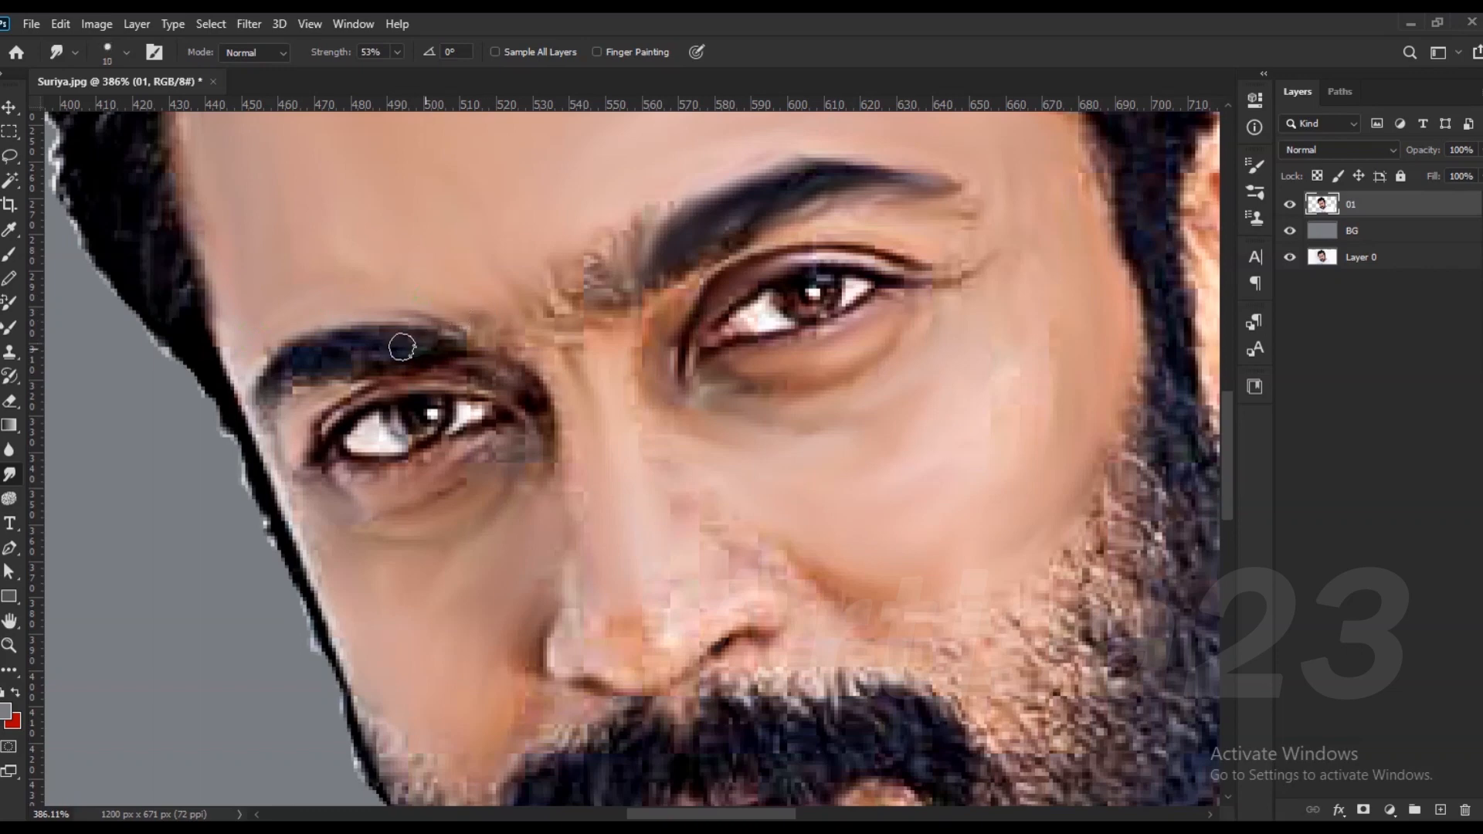
{"action": "scroll", "coordinate": [404, 413], "scroll_direction": "up", "scroll_amount": 7}
{"action": "key", "text": "bracketleft"}
{"action": "key", "text": "bracketleft"}
{"action": "key", "text": "bracketleft"}
{"action": "mouse_move", "coordinate": [404, 413]}
{"action": "left_mouse_down"}
{"action": "mouse_move", "coordinate": [428, 428]}
{"action": "mouse_move", "coordinate": [540, 387]}
{"action": "mouse_move", "coordinate": [548, 424]}
{"action": "left_mouse_up"}
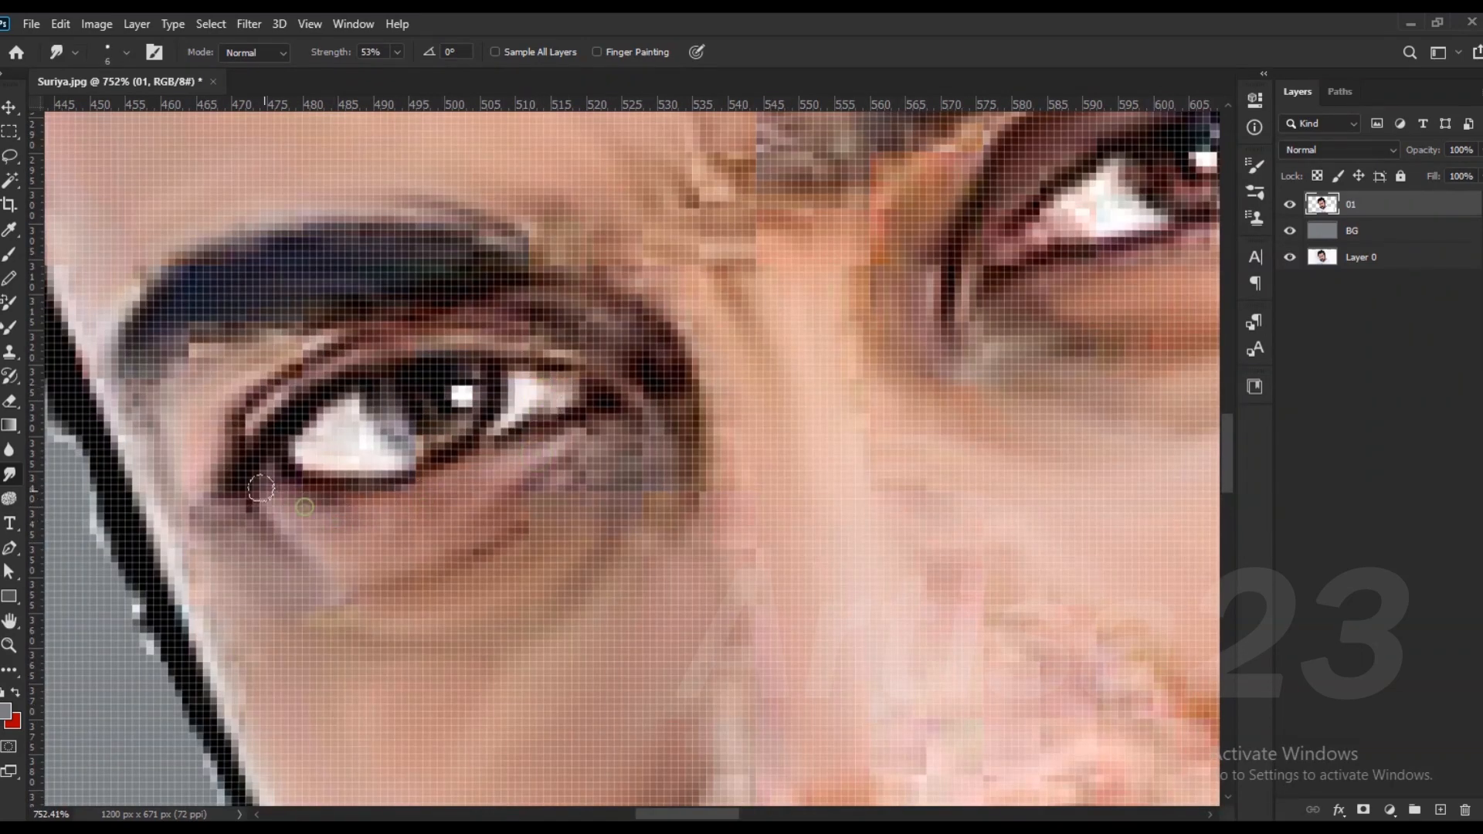
{"action": "mouse_move", "coordinate": [368, 350]}
{"action": "left_mouse_down"}
{"action": "mouse_move", "coordinate": [193, 340]}
{"action": "mouse_move", "coordinate": [161, 389]}
{"action": "left_mouse_up"}
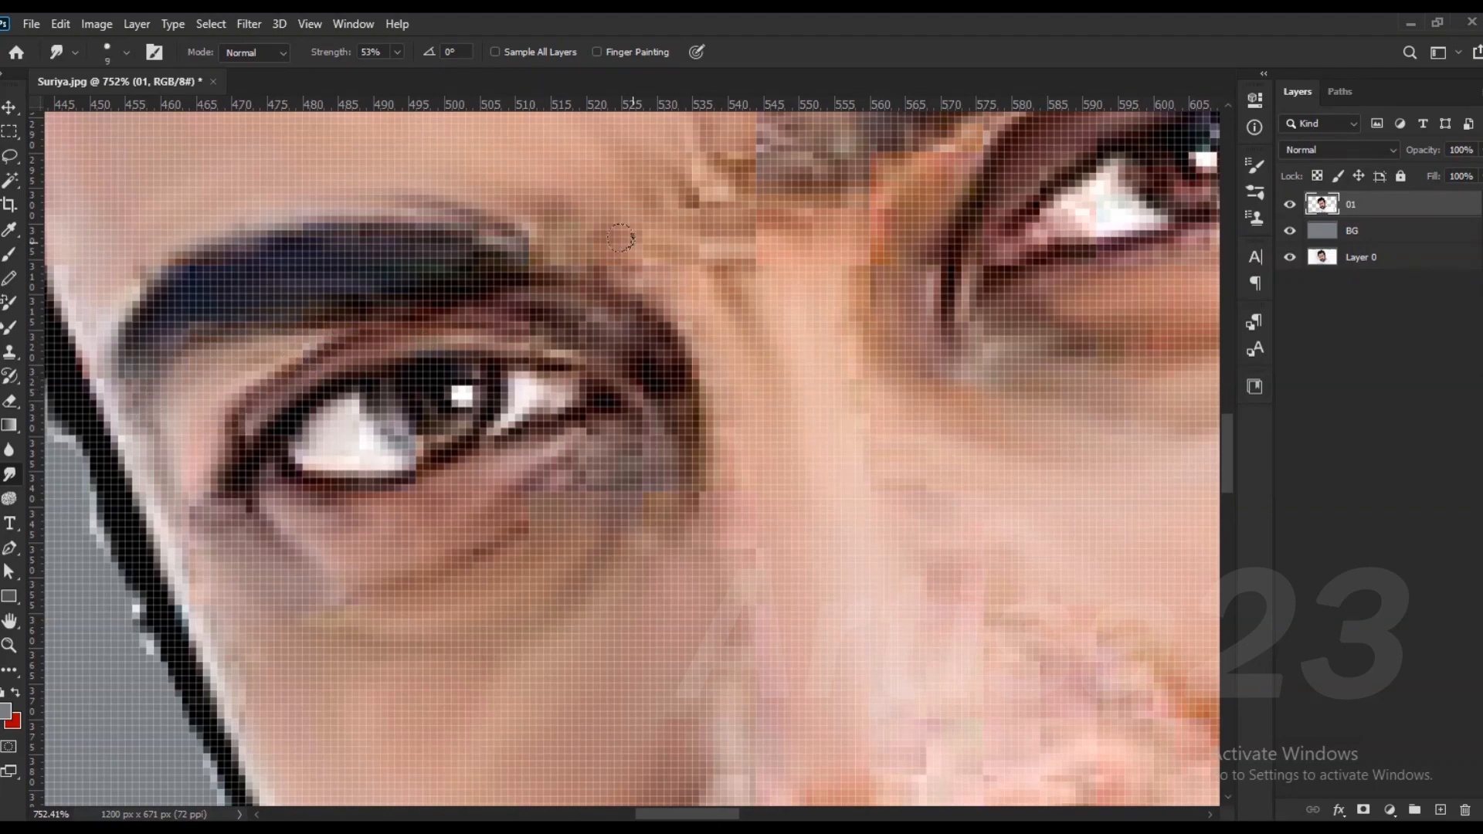
{"action": "scroll", "coordinate": [488, 330], "scroll_direction": "down", "scroll_amount": 3}
{"action": "key", "text": "bracketright"}
{"action": "key", "text": "bracketright"}
{"action": "left_click_drag", "start_coordinate": [594, 340], "coordinate": [519, 291]}
Step: Smudge the frown area between the eyebrows smooth with a brush of about 15 px
{"action": "scroll", "coordinate": [519, 291], "scroll_direction": "down", "scroll_amount": 4}
{"action": "key", "text": "bracketright"}
{"action": "key", "text": "bracketright"}
{"action": "key", "text": "bracketright"}
{"action": "key", "text": "bracketright"}
{"action": "key", "text": "bracketright"}
{"action": "key", "text": "bracketright"}
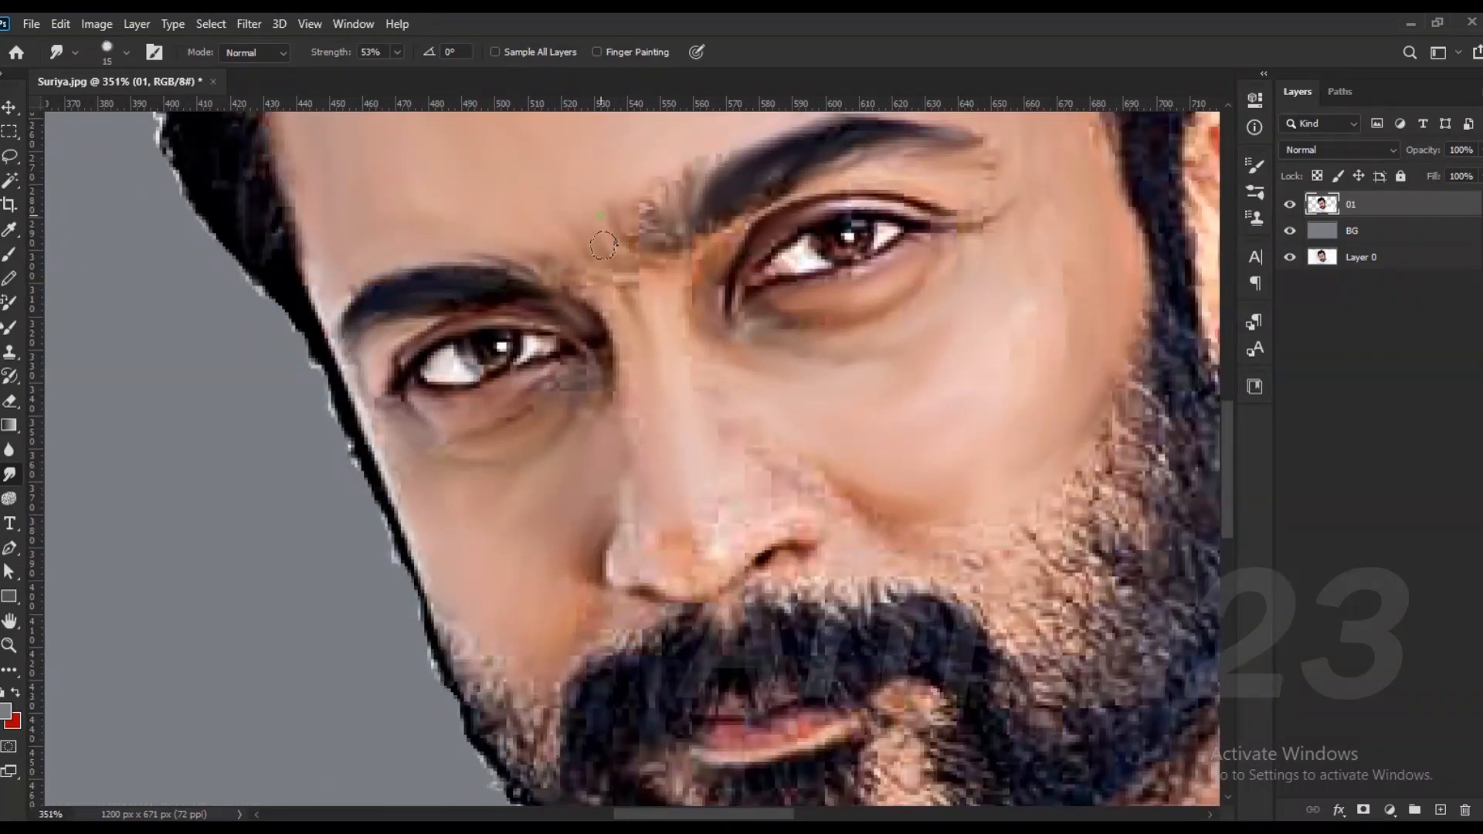
{"action": "mouse_move", "coordinate": [656, 216]}
{"action": "left_mouse_down"}
{"action": "mouse_move", "coordinate": [678, 207]}
{"action": "mouse_move", "coordinate": [671, 224]}
{"action": "mouse_move", "coordinate": [707, 151]}
{"action": "mouse_move", "coordinate": [624, 207]}
{"action": "left_mouse_up"}
{"action": "left_click_drag", "start_coordinate": [604, 269], "coordinate": [583, 285]}
{"action": "left_click_drag", "start_coordinate": [543, 261], "coordinate": [670, 354]}
Step: Refine the inner corner and eyelid edges of the eye nearer the visible ear with a finer smudge brush
{"action": "scroll", "coordinate": [558, 292], "scroll_direction": "down", "scroll_amount": 3}
{"action": "scroll", "coordinate": [725, 304], "scroll_direction": "up", "scroll_amount": 3}
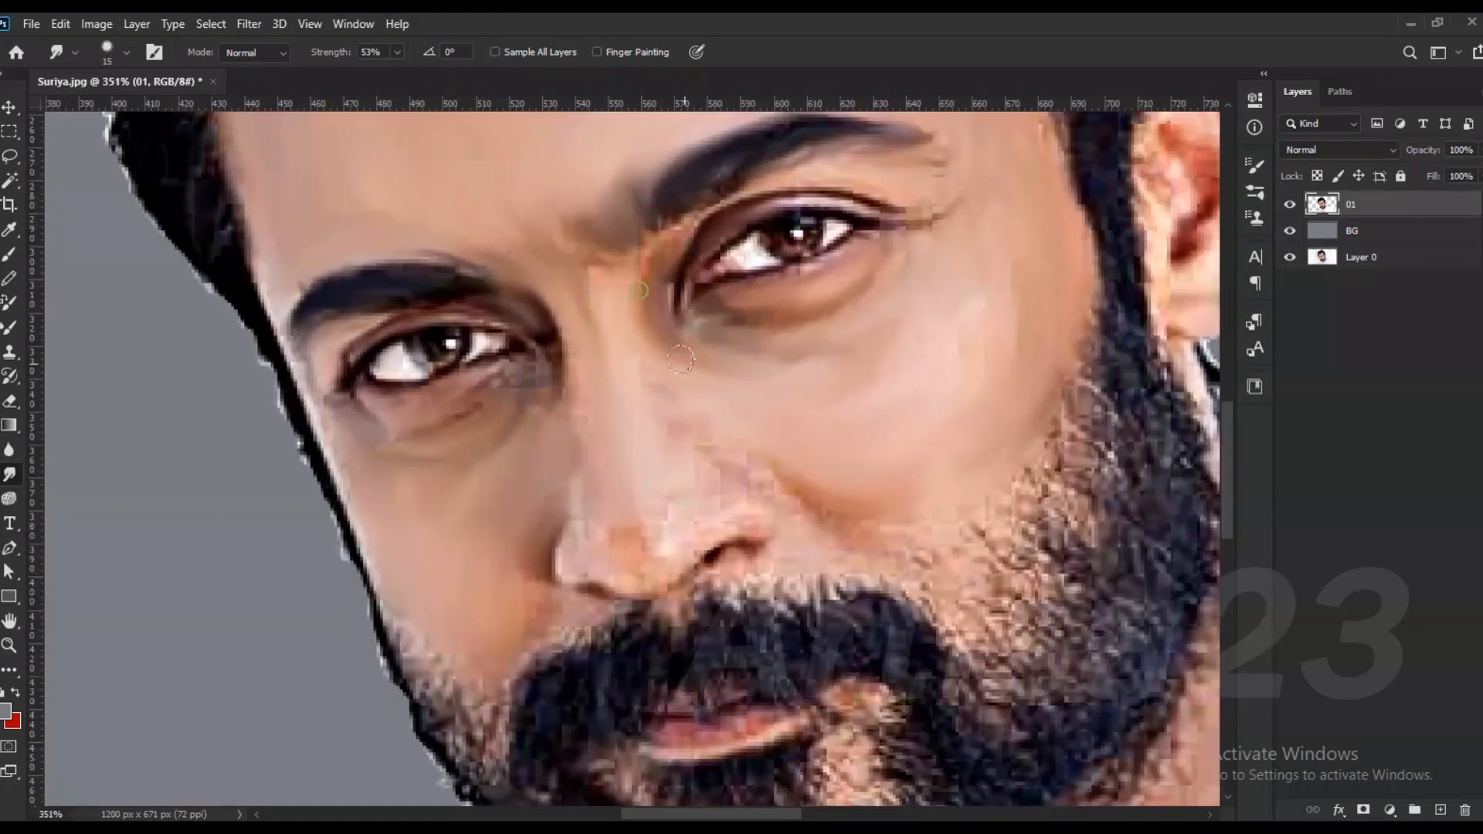
{"action": "key", "text": "bracketleft"}
{"action": "left_click_drag", "start_coordinate": [676, 255], "coordinate": [671, 283]}
{"action": "left_click_drag", "start_coordinate": [707, 204], "coordinate": [658, 254]}
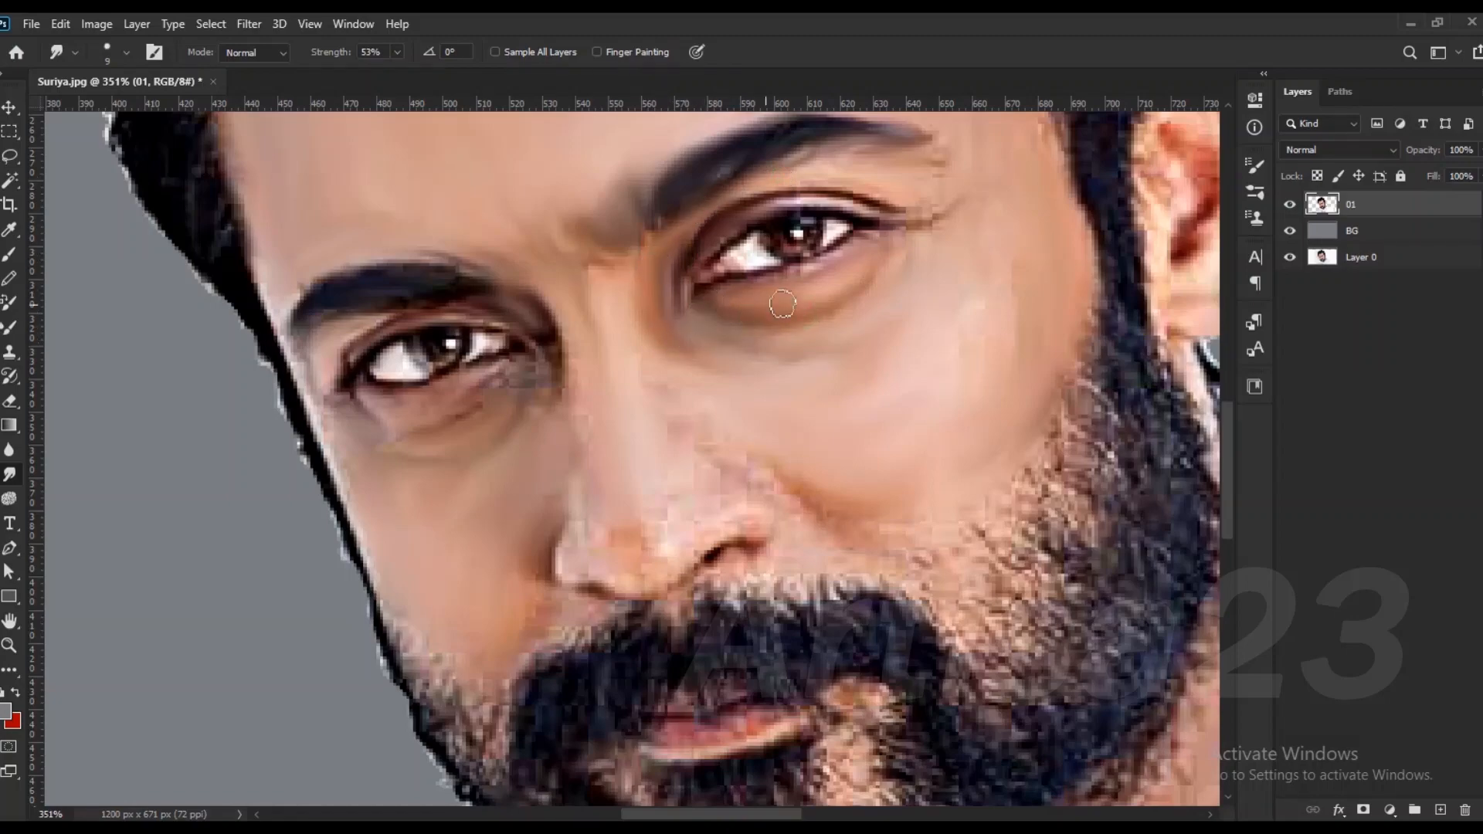
{"action": "scroll", "coordinate": [748, 258], "scroll_direction": "up", "scroll_amount": 3}
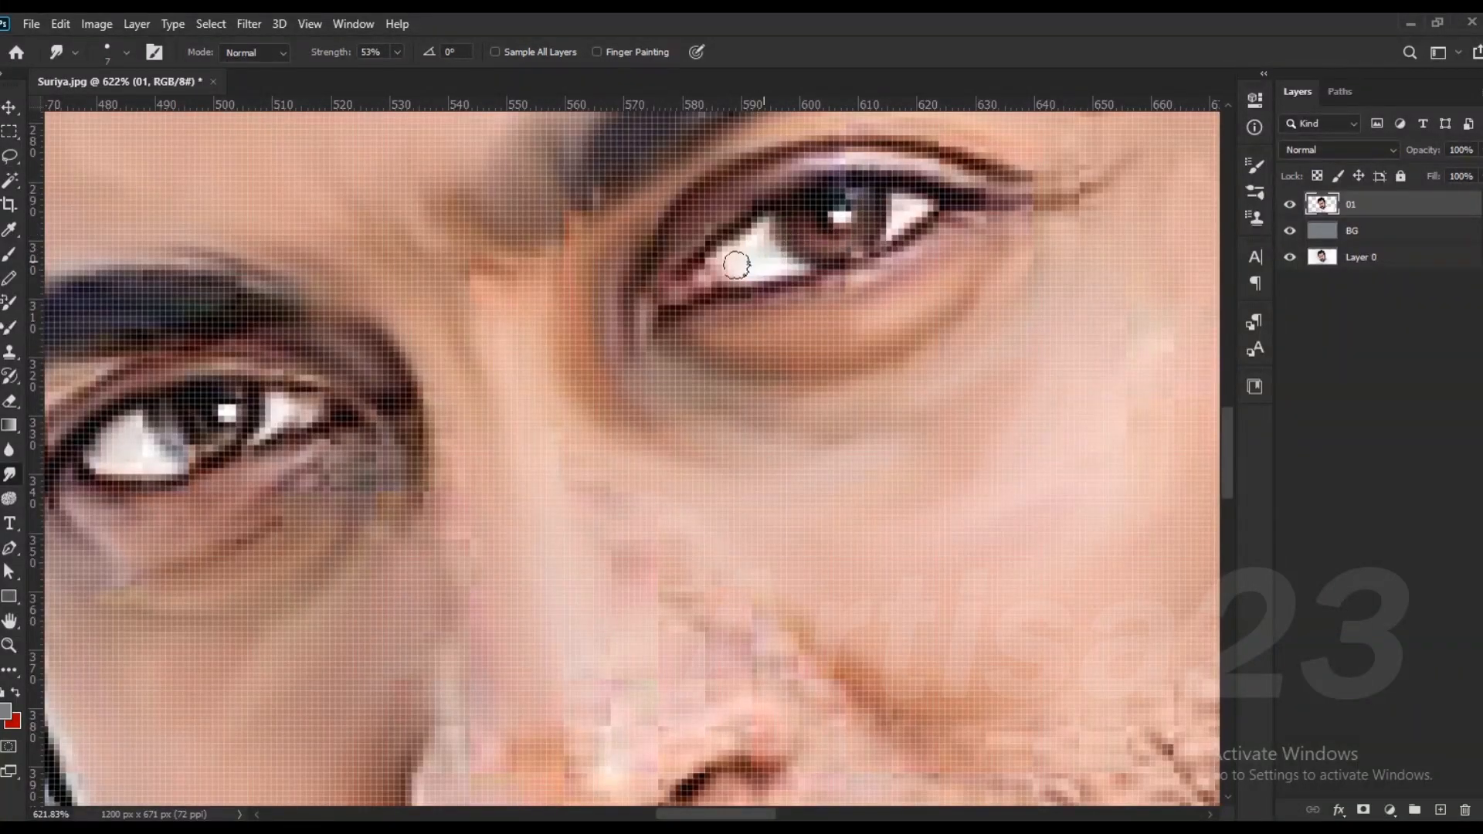
Step: Smudge the nose bridge, nose tip and nostril area smooth
{"action": "scroll", "coordinate": [658, 274], "scroll_direction": "down", "scroll_amount": 4}
{"action": "key", "text": "bracketright"}
{"action": "key", "text": "bracketright"}
{"action": "key", "text": "bracketright"}
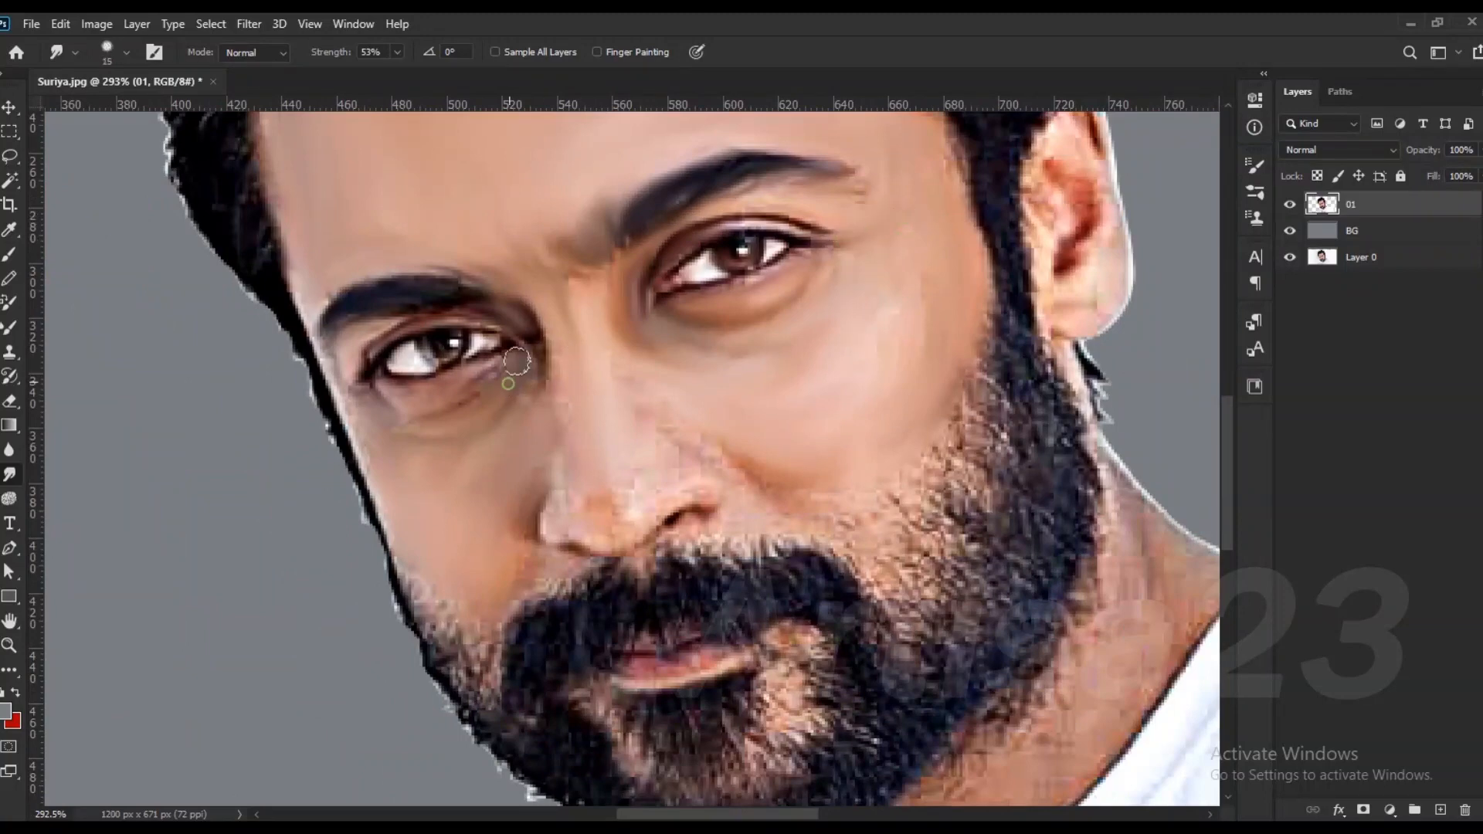
{"action": "mouse_move", "coordinate": [551, 359]}
{"action": "left_mouse_down"}
{"action": "mouse_move", "coordinate": [569, 446]}
{"action": "mouse_move", "coordinate": [530, 347]}
{"action": "left_mouse_up"}
{"action": "left_click_drag", "start_coordinate": [678, 407], "coordinate": [644, 438]}
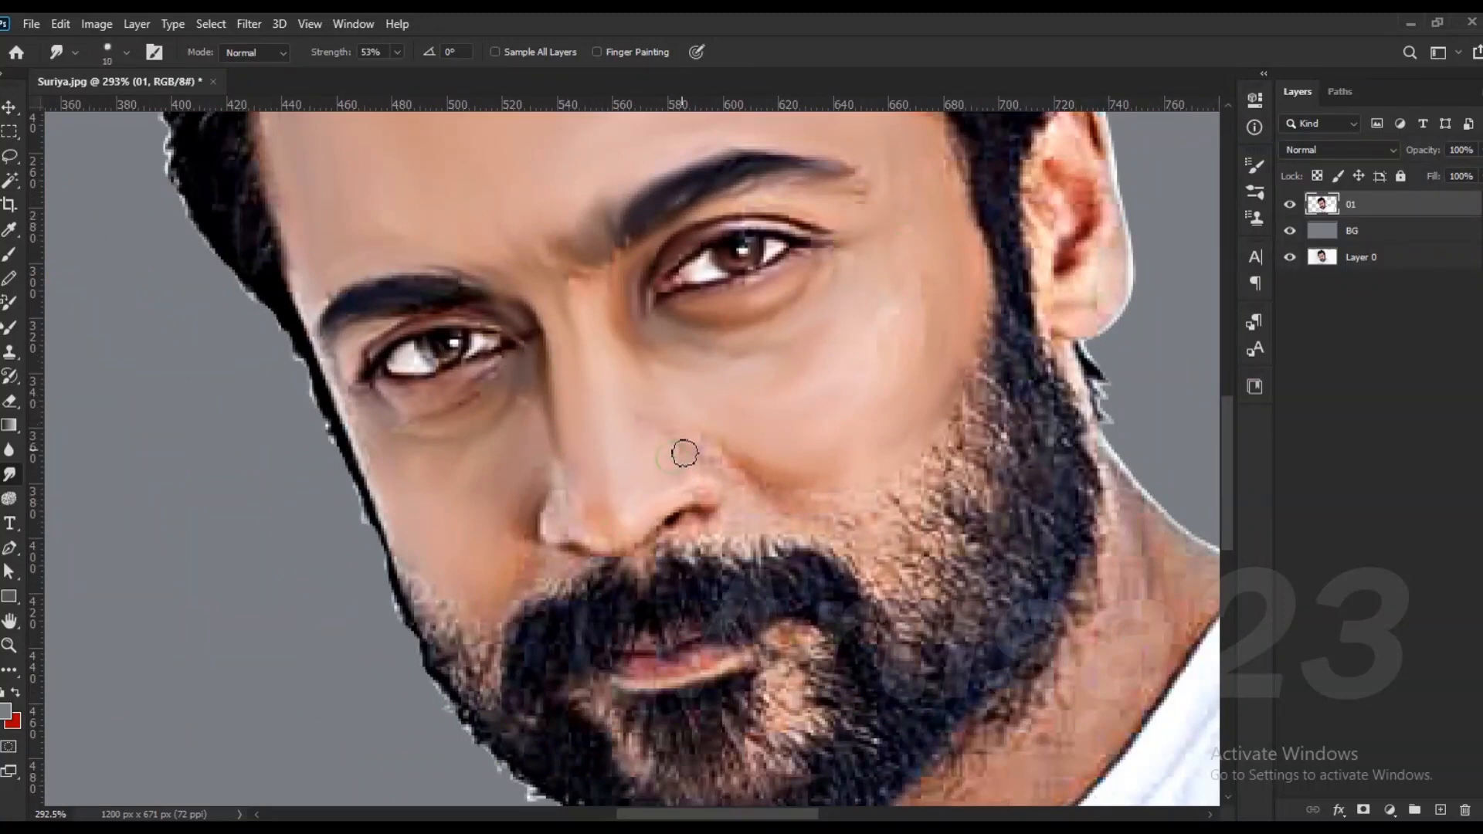
{"action": "scroll", "coordinate": [747, 487], "scroll_direction": "up", "scroll_amount": 4}
{"action": "scroll", "coordinate": [722, 407], "scroll_direction": "down", "scroll_amount": 2}
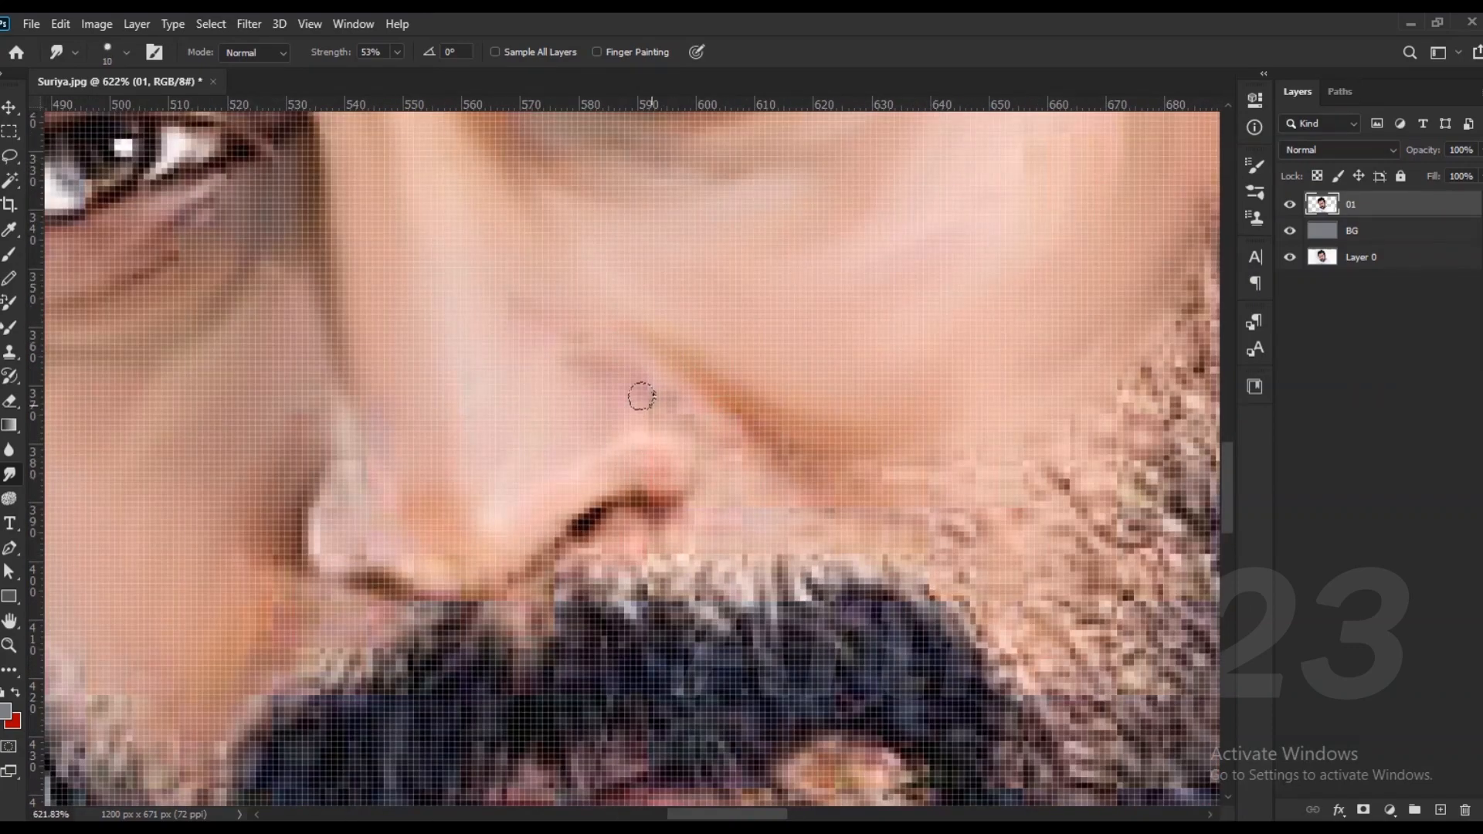
{"action": "left_click_drag", "start_coordinate": [684, 491], "coordinate": [778, 467]}
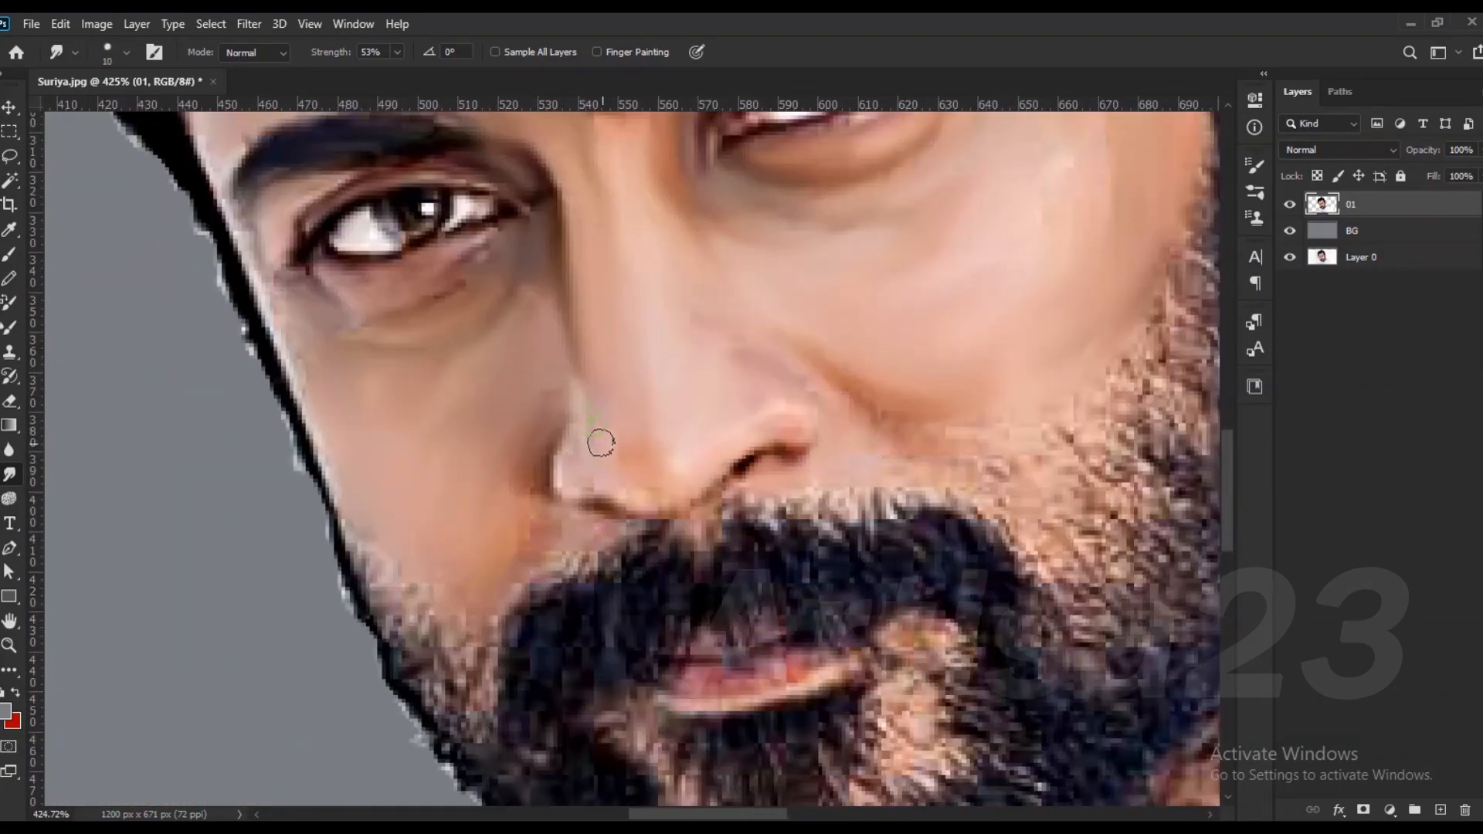
Step: Smudge the lower cheek above the moustache and the bare skin patch beside the mouth with a larger brush
{"action": "scroll", "coordinate": [574, 489], "scroll_direction": "down", "scroll_amount": 2}
{"action": "key", "text": "bracketright"}
{"action": "key", "text": "bracketright"}
{"action": "key", "text": "bracketright"}
{"action": "key", "text": "bracketright"}
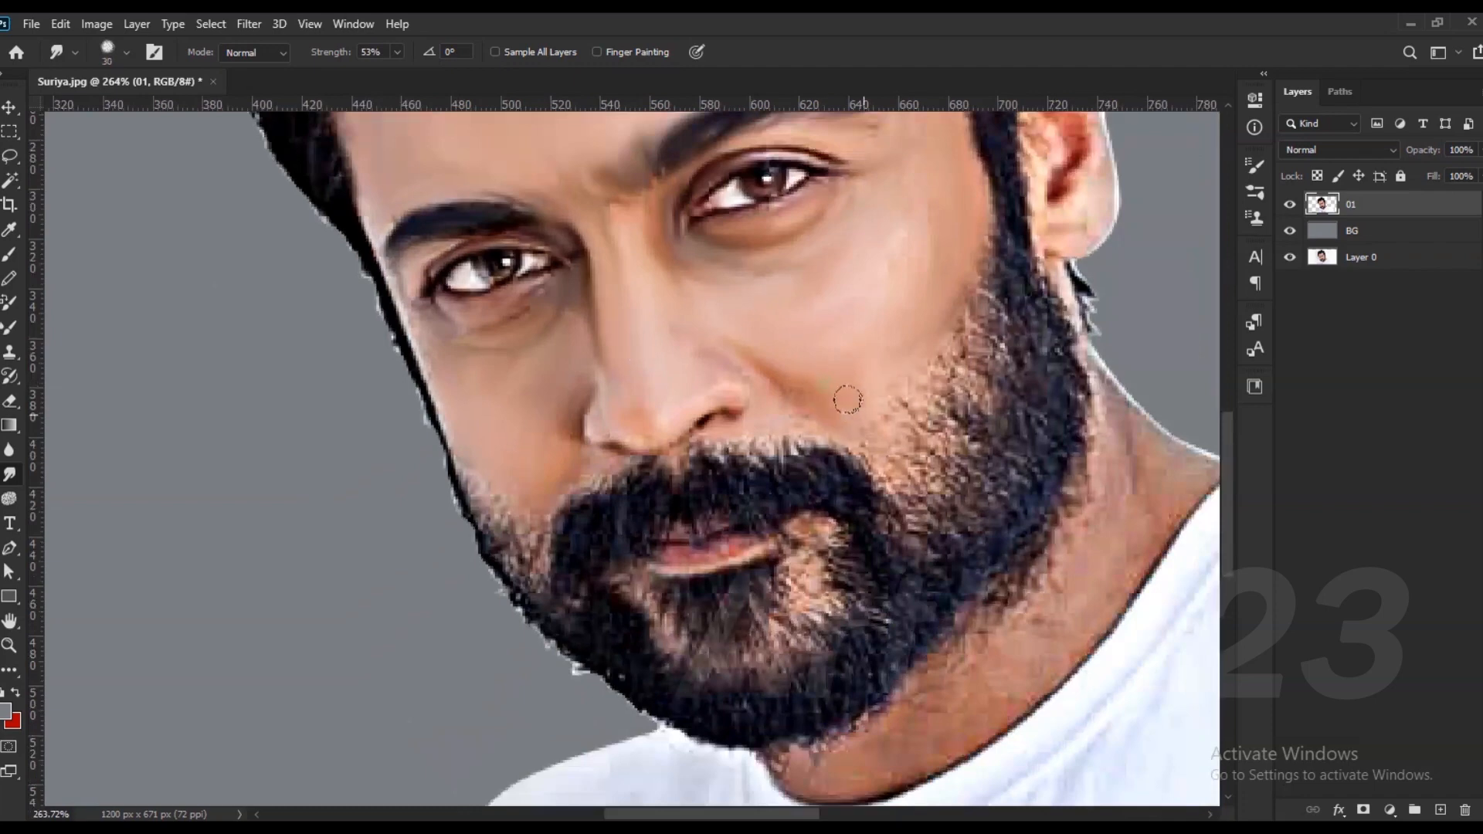
{"action": "key", "text": "bracketright"}
{"action": "left_click_drag", "start_coordinate": [814, 554], "coordinate": [806, 618]}
Step: Smudge the neck skin smooth between the beard and the T-shirt collar
{"action": "scroll", "coordinate": [490, 494], "scroll_direction": "down", "scroll_amount": 7}
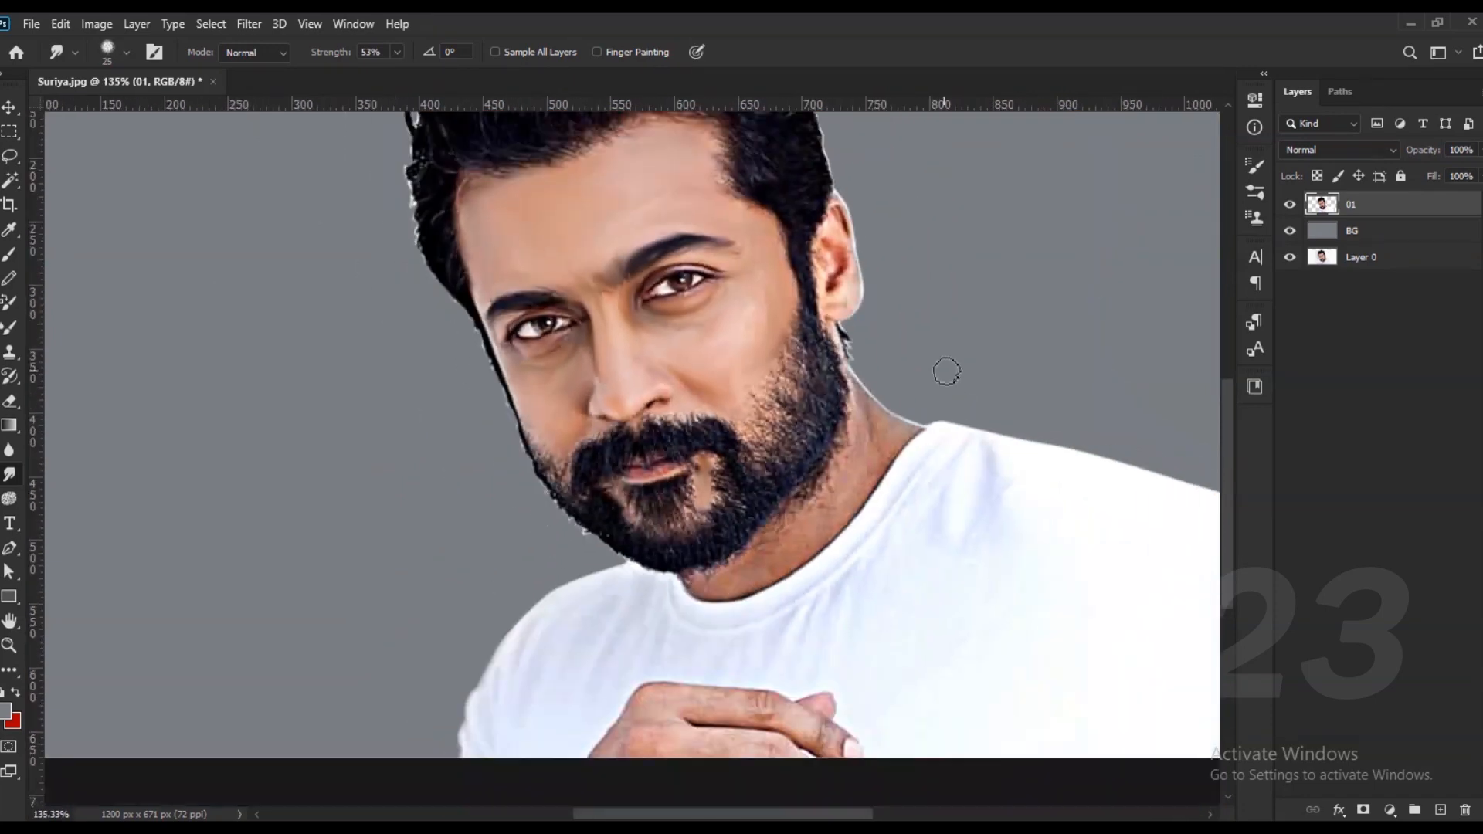
{"action": "scroll", "coordinate": [927, 373], "scroll_direction": "up", "scroll_amount": 6}
{"action": "key", "text": "bracketright"}
{"action": "key", "text": "bracketright"}
{"action": "left_click_drag", "start_coordinate": [838, 439], "coordinate": [800, 510]}
{"action": "mouse_move", "coordinate": [885, 474]}
{"action": "left_mouse_down"}
{"action": "mouse_move", "coordinate": [820, 521]}
{"action": "mouse_move", "coordinate": [756, 604]}
{"action": "mouse_move", "coordinate": [780, 645]}
{"action": "mouse_move", "coordinate": [683, 729]}
{"action": "left_mouse_up"}
{"action": "key", "text": "bracketleft"}
{"action": "left_click_drag", "start_coordinate": [590, 746], "coordinate": [651, 659]}
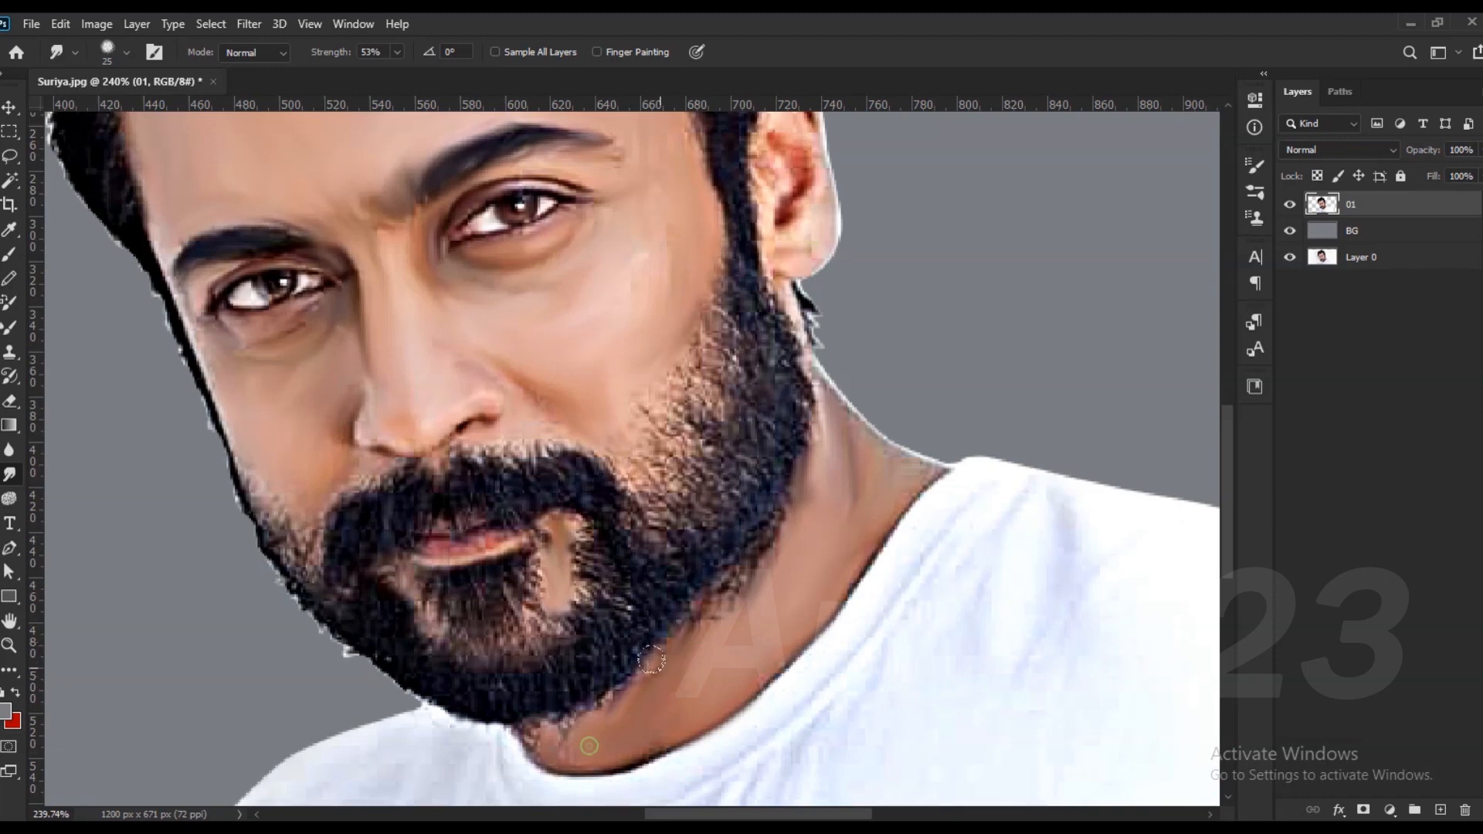
Step: Smudge along the beard edge on the cheek near the visible ear with a smaller brush
{"action": "key", "text": "bracketleft"}
{"action": "mouse_move", "coordinate": [729, 312]}
{"action": "left_mouse_down"}
{"action": "mouse_move", "coordinate": [745, 386]}
{"action": "mouse_move", "coordinate": [722, 363]}
{"action": "mouse_move", "coordinate": [677, 471]}
{"action": "left_mouse_up"}
{"action": "key", "text": "bracketright"}
{"action": "scroll", "coordinate": [678, 471], "scroll_direction": "down", "scroll_amount": 5}
{"action": "scroll", "coordinate": [504, 182], "scroll_direction": "up", "scroll_amount": 6}
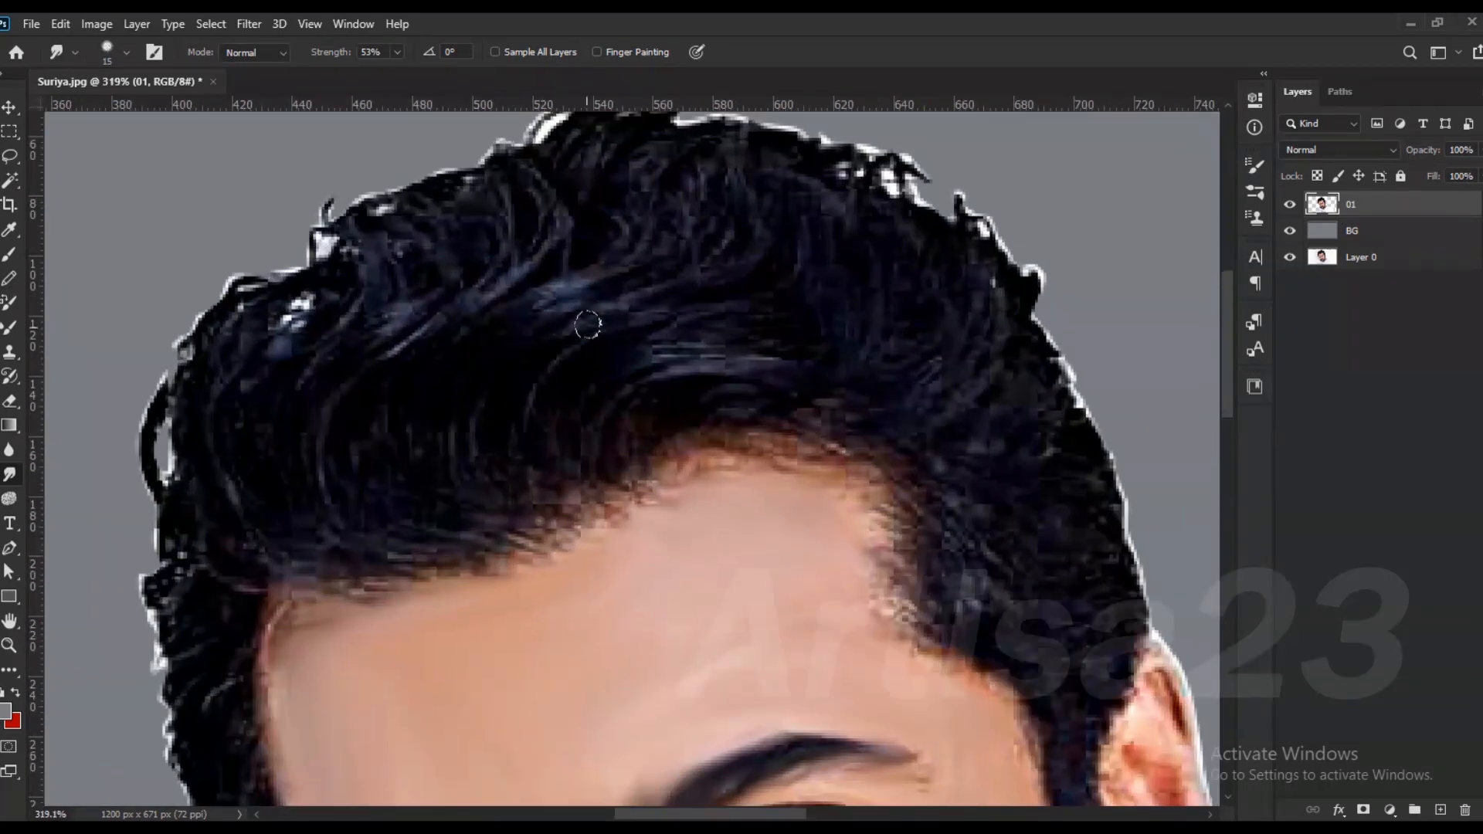
Step: Smudge the hair strands across the crown and upper front into soft flowing waves
{"action": "mouse_move", "coordinate": [550, 302]}
{"action": "left_mouse_down"}
{"action": "mouse_move", "coordinate": [351, 327]}
{"action": "mouse_move", "coordinate": [242, 440]}
{"action": "left_mouse_up"}
{"action": "left_click_drag", "start_coordinate": [443, 182], "coordinate": [384, 291]}
{"action": "mouse_move", "coordinate": [695, 174]}
{"action": "left_mouse_down"}
{"action": "mouse_move", "coordinate": [597, 272]}
{"action": "mouse_move", "coordinate": [761, 338]}
{"action": "left_mouse_up"}
{"action": "left_click_drag", "start_coordinate": [774, 176], "coordinate": [841, 355]}
{"action": "left_click_drag", "start_coordinate": [885, 235], "coordinate": [904, 316]}
{"action": "scroll", "coordinate": [912, 318], "scroll_direction": "down", "scroll_amount": 2}
{"action": "left_click_drag", "start_coordinate": [986, 293], "coordinate": [922, 386]}
{"action": "left_click_drag", "start_coordinate": [925, 372], "coordinate": [869, 363]}
Step: Smudge the front hair down to the forehead hairline with a smaller brush, following the strand direction
{"action": "scroll", "coordinate": [578, 425], "scroll_direction": "up", "scroll_amount": 3}
{"action": "key", "text": "bracketleft"}
{"action": "key", "text": "bracketleft"}
{"action": "left_click_drag", "start_coordinate": [610, 340], "coordinate": [599, 390]}
{"action": "left_click_drag", "start_coordinate": [543, 374], "coordinate": [537, 452]}
{"action": "left_click_drag", "start_coordinate": [384, 445], "coordinate": [395, 491]}
{"action": "left_click_drag", "start_coordinate": [568, 420], "coordinate": [621, 436]}
{"action": "left_click_drag", "start_coordinate": [811, 403], "coordinate": [960, 417]}
{"action": "mouse_move", "coordinate": [612, 502]}
{"action": "left_mouse_down"}
{"action": "mouse_move", "coordinate": [564, 488]}
{"action": "mouse_move", "coordinate": [497, 536]}
{"action": "mouse_move", "coordinate": [424, 556]}
{"action": "left_mouse_up"}
Step: Smudge the hair on the side away from the visible ear, from the upper curls down to the temple
{"action": "left_click_drag", "start_coordinate": [370, 267], "coordinate": [297, 332]}
{"action": "left_click_drag", "start_coordinate": [251, 316], "coordinate": [201, 471]}
{"action": "left_click_drag", "start_coordinate": [220, 354], "coordinate": [231, 502]}
{"action": "mouse_move", "coordinate": [219, 513]}
{"action": "left_mouse_down"}
{"action": "mouse_move", "coordinate": [278, 516]}
{"action": "mouse_move", "coordinate": [305, 586]}
{"action": "left_mouse_up"}
{"action": "left_click_drag", "start_coordinate": [214, 550], "coordinate": [247, 593]}
{"action": "left_click_drag", "start_coordinate": [557, 267], "coordinate": [654, 181]}
{"action": "mouse_move", "coordinate": [336, 510]}
{"action": "left_mouse_down"}
{"action": "mouse_move", "coordinate": [315, 552]}
{"action": "mouse_move", "coordinate": [324, 606]}
{"action": "left_mouse_up"}
{"action": "mouse_move", "coordinate": [387, 521]}
{"action": "left_mouse_down"}
{"action": "mouse_move", "coordinate": [319, 609]}
{"action": "mouse_move", "coordinate": [420, 486]}
{"action": "left_mouse_up"}
{"action": "left_click_drag", "start_coordinate": [463, 368], "coordinate": [444, 466]}
Step: Smudge the strands above the forehead so the fringe blends softly into the hairline
{"action": "scroll", "coordinate": [678, 371], "scroll_direction": "down", "scroll_amount": 1}
{"action": "mouse_move", "coordinate": [629, 344]}
{"action": "left_mouse_down"}
{"action": "mouse_move", "coordinate": [735, 307]}
{"action": "mouse_move", "coordinate": [460, 405]}
{"action": "left_mouse_up"}
{"action": "scroll", "coordinate": [605, 406], "scroll_direction": "down", "scroll_amount": 1}
{"action": "left_click_drag", "start_coordinate": [605, 406], "coordinate": [572, 452]}
{"action": "left_click_drag", "start_coordinate": [799, 287], "coordinate": [734, 315]}
Step: Smudge the hair from the temple hairline back to the outer edge above the visible ear
{"action": "scroll", "coordinate": [734, 315], "scroll_direction": "down", "scroll_amount": 2}
{"action": "scroll", "coordinate": [989, 393], "scroll_direction": "up", "scroll_amount": 2}
{"action": "mouse_move", "coordinate": [880, 331]}
{"action": "left_mouse_down"}
{"action": "mouse_move", "coordinate": [886, 373]}
{"action": "mouse_move", "coordinate": [824, 298]}
{"action": "left_mouse_up"}
{"action": "left_click_drag", "start_coordinate": [853, 409], "coordinate": [958, 494]}
{"action": "left_click_drag", "start_coordinate": [907, 340], "coordinate": [969, 420]}
{"action": "left_click_drag", "start_coordinate": [893, 301], "coordinate": [973, 352]}
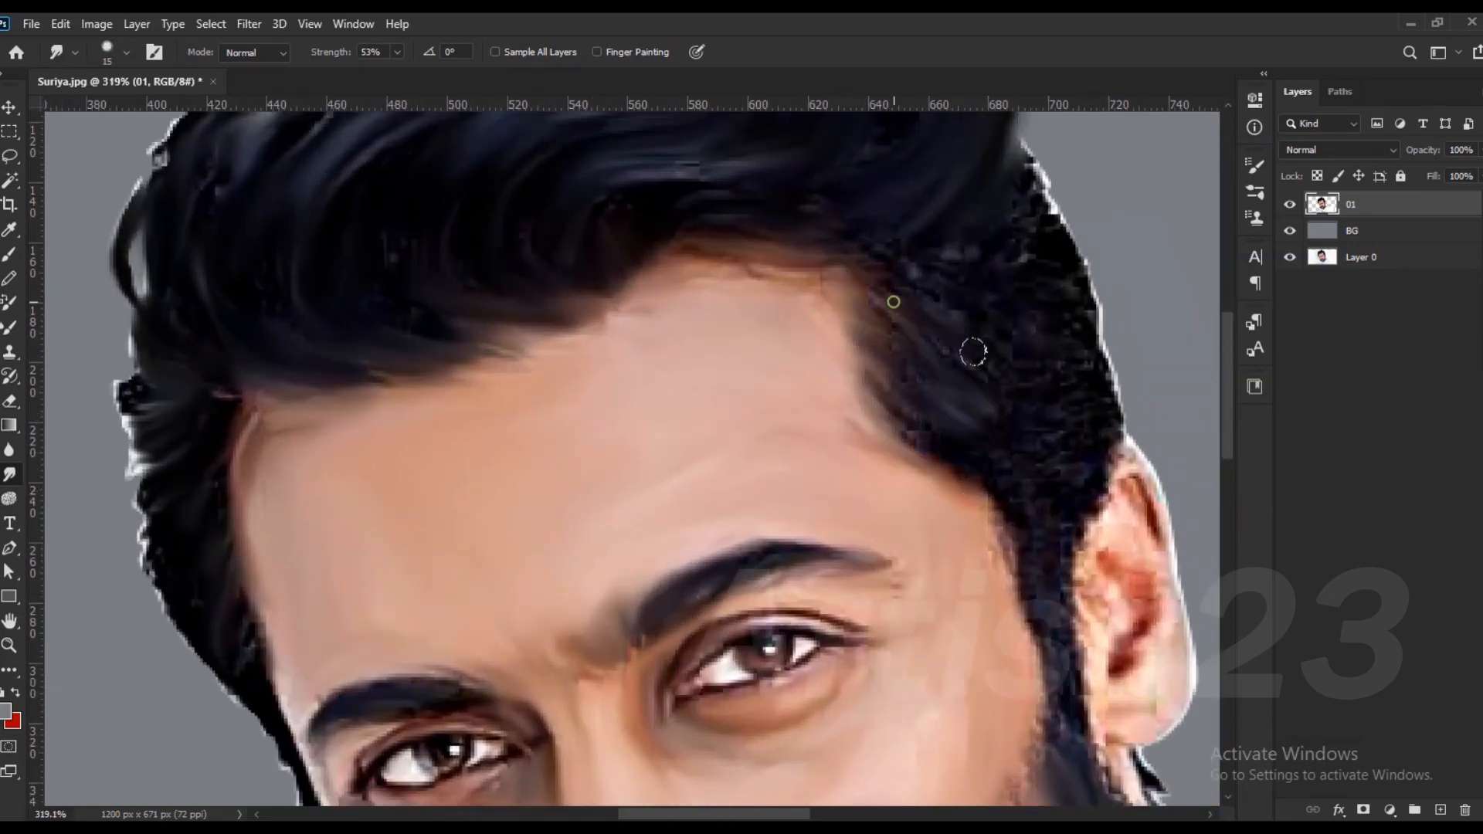
{"action": "mouse_move", "coordinate": [1003, 190]}
{"action": "left_mouse_down"}
{"action": "mouse_move", "coordinate": [1062, 270]}
{"action": "mouse_move", "coordinate": [1092, 390]}
{"action": "left_mouse_up"}
{"action": "mouse_move", "coordinate": [1011, 328]}
{"action": "left_mouse_down"}
{"action": "mouse_move", "coordinate": [1081, 440]}
{"action": "mouse_move", "coordinate": [1081, 494]}
{"action": "left_mouse_up"}
Step: Smudge the sideburn in front of the visible ear with a smaller 10 px brush
{"action": "key", "text": "bracketleft"}
{"action": "scroll", "coordinate": [1041, 562], "scroll_direction": "down", "scroll_amount": 2}
{"action": "scroll", "coordinate": [1019, 502], "scroll_direction": "up", "scroll_amount": 3}
{"action": "scroll", "coordinate": [997, 433], "scroll_direction": "down", "scroll_amount": 1}
{"action": "key", "text": "bracketleft"}
{"action": "mouse_move", "coordinate": [997, 429]}
{"action": "left_mouse_down"}
{"action": "mouse_move", "coordinate": [930, 397]}
{"action": "mouse_move", "coordinate": [940, 384]}
{"action": "mouse_move", "coordinate": [929, 496]}
{"action": "mouse_move", "coordinate": [950, 525]}
{"action": "mouse_move", "coordinate": [904, 512]}
{"action": "mouse_move", "coordinate": [993, 536]}
{"action": "mouse_move", "coordinate": [973, 657]}
{"action": "mouse_move", "coordinate": [1003, 728]}
{"action": "left_mouse_up"}
{"action": "scroll", "coordinate": [934, 692], "scroll_direction": "down", "scroll_amount": 12}
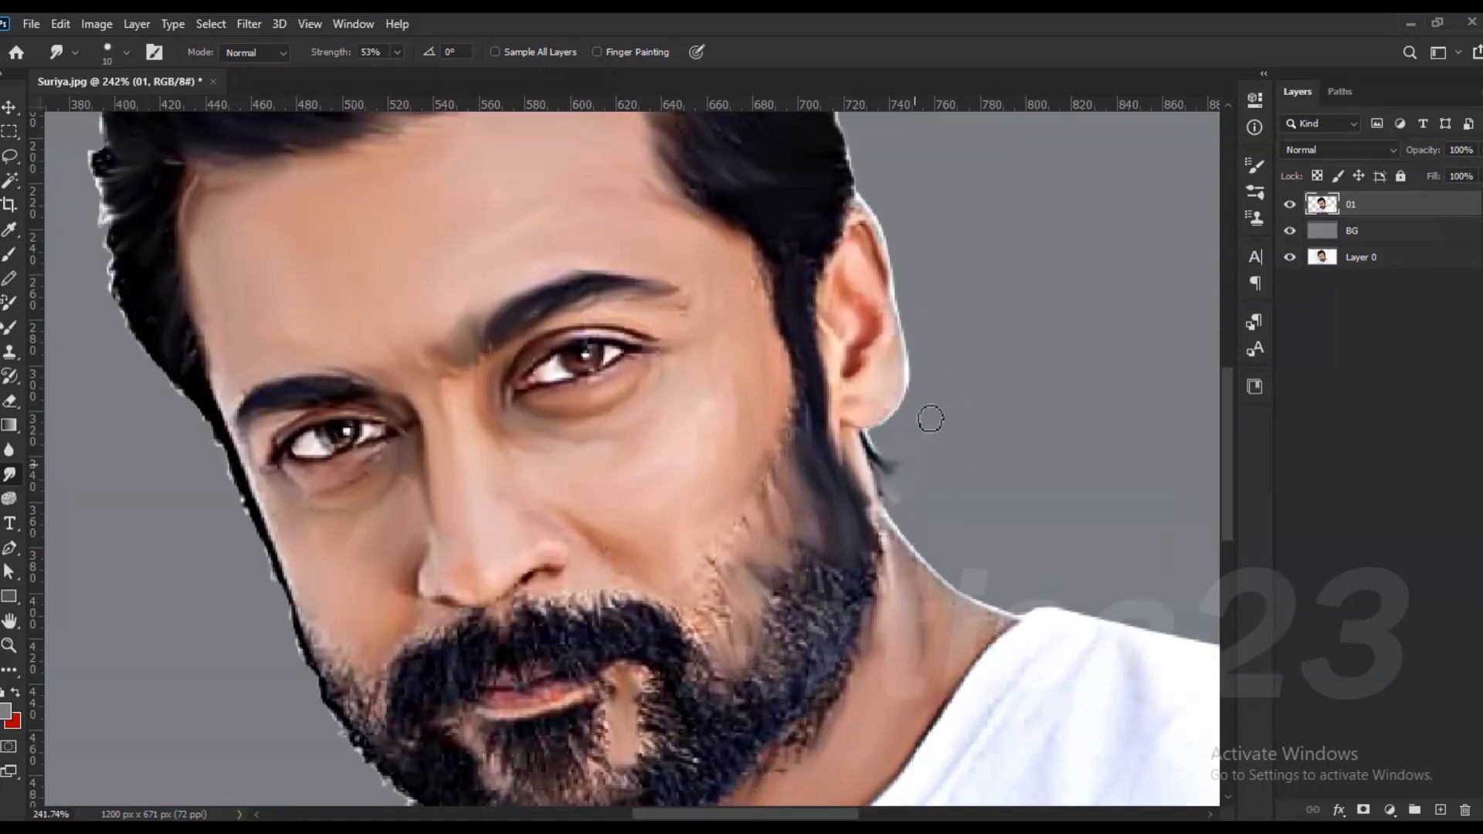
Step: Smudge the white T-shirt's folds smooth with a larger 60 px brush
{"action": "scroll", "coordinate": [981, 602], "scroll_direction": "up", "scroll_amount": 3}
{"action": "key", "text": "bracketright"}
{"action": "left_click_drag", "start_coordinate": [824, 589], "coordinate": [803, 687]}
{"action": "left_click_drag", "start_coordinate": [776, 618], "coordinate": [722, 684]}
{"action": "mouse_move", "coordinate": [703, 631]}
{"action": "left_mouse_down"}
{"action": "mouse_move", "coordinate": [658, 598]}
{"action": "mouse_move", "coordinate": [610, 713]}
{"action": "left_mouse_up"}
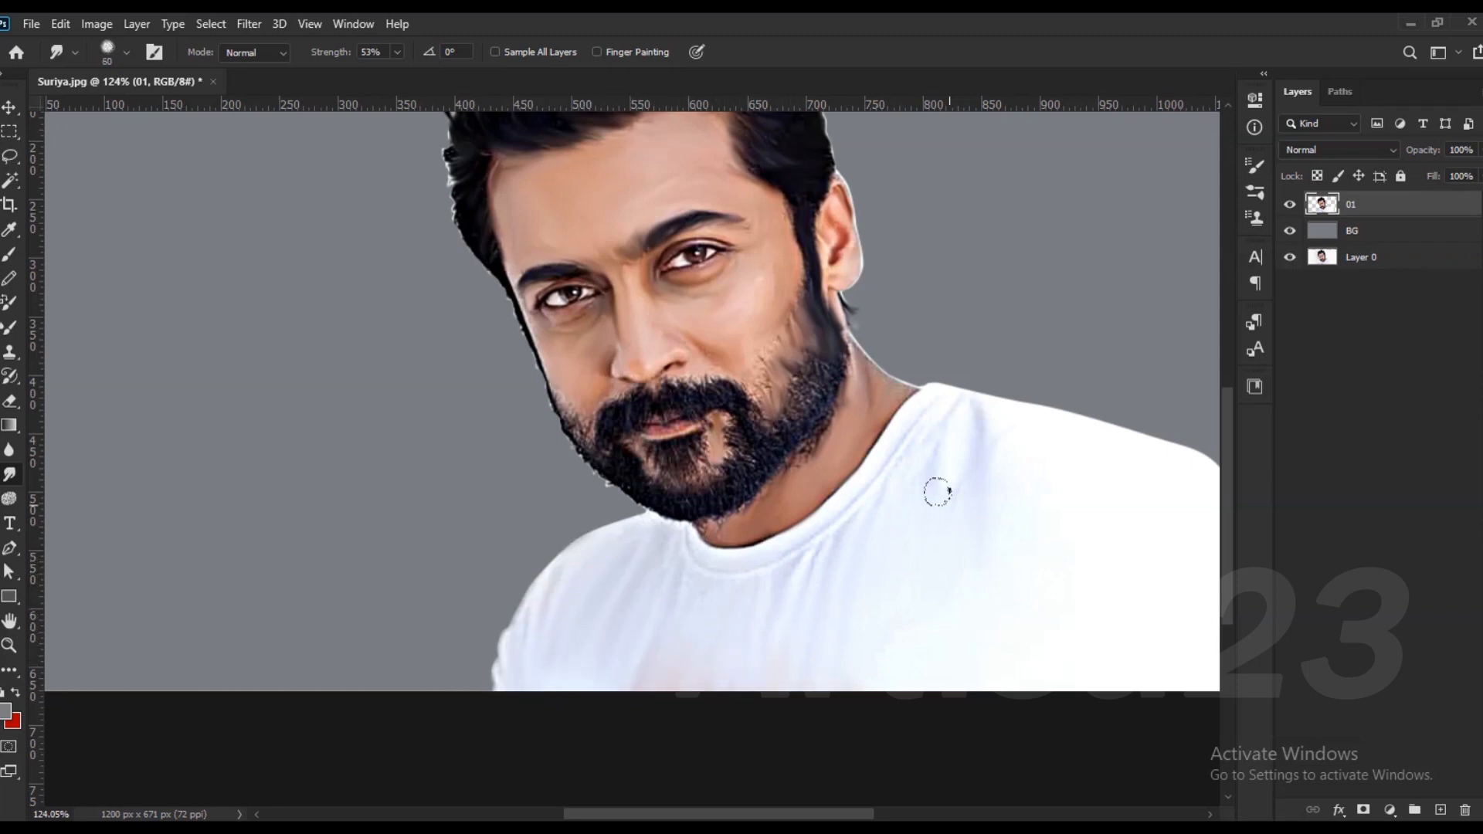
Step: Smudge the finer T-shirt folds below the collar with a smaller brush of about 35 px
{"action": "scroll", "coordinate": [934, 417], "scroll_direction": "up", "scroll_amount": 5}
{"action": "key", "text": "bracketleft"}
{"action": "key", "text": "bracketleft"}
{"action": "key", "text": "bracketleft"}
{"action": "key", "text": "bracketleft"}
{"action": "key", "text": "bracketleft"}
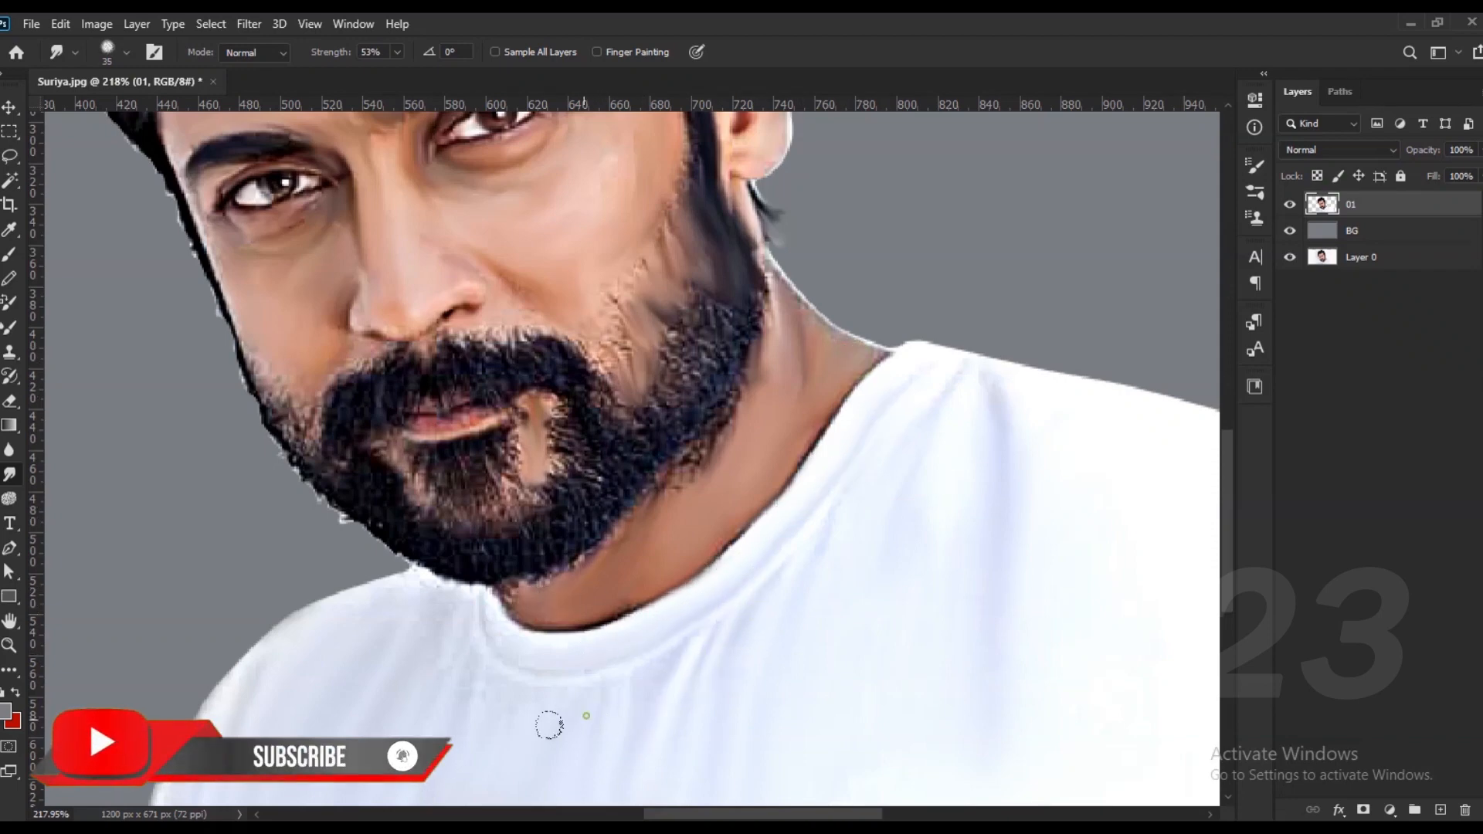
{"action": "scroll", "coordinate": [605, 402], "scroll_direction": "down", "scroll_amount": 7}
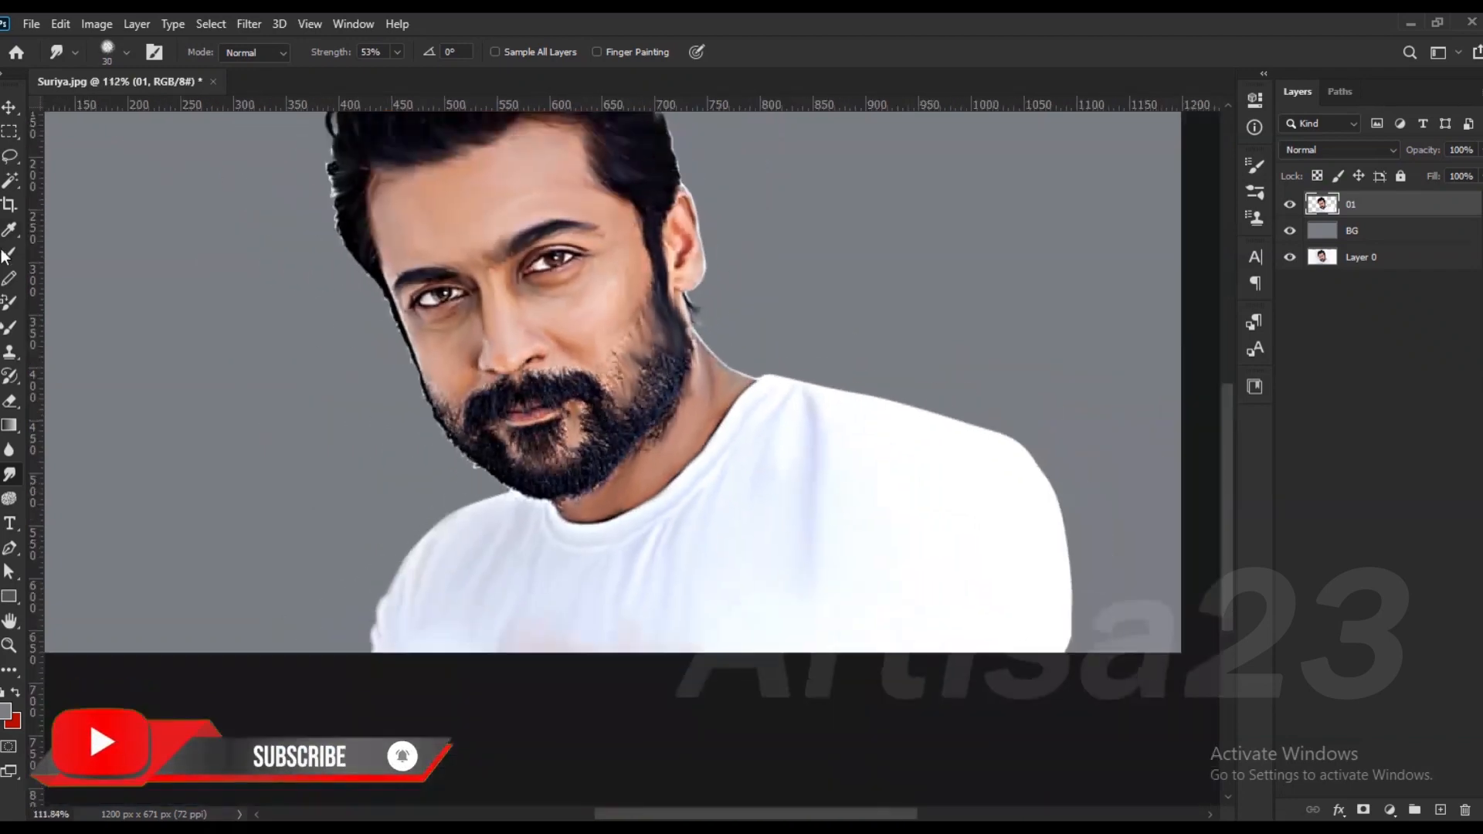
Step: Paint vertical fold shading on the T-shirt's chest and sleeve with the Brush tool, using a pale colour sampled from the shirt
{"action": "scroll", "coordinate": [636, 451], "scroll_direction": "up", "scroll_amount": 1}
{"action": "key", "text": "b"}
{"action": "left_click", "coordinate": [808, 492], "text": "alt"}
{"action": "left_click_drag", "start_coordinate": [897, 438], "coordinate": [885, 647]}
{"action": "left_click_drag", "start_coordinate": [1006, 476], "coordinate": [942, 633]}
{"action": "left_click_drag", "start_coordinate": [1009, 498], "coordinate": [981, 627]}
{"action": "left_click_drag", "start_coordinate": [1042, 479], "coordinate": [1059, 635]}
Step: Load the outline of layer 01 as a selection and smudge the painted T-shirt folds into the shoulder and sleeve
{"action": "key", "text": "r"}
{"action": "left_click", "coordinate": [1327, 206], "text": "ctrl"}
{"action": "mouse_move", "coordinate": [1035, 516]}
{"action": "left_mouse_down"}
{"action": "mouse_move", "coordinate": [970, 450]}
{"action": "mouse_move", "coordinate": [953, 582]}
{"action": "left_mouse_up"}
{"action": "mouse_move", "coordinate": [1006, 582]}
{"action": "left_mouse_down"}
{"action": "mouse_move", "coordinate": [1033, 490]}
{"action": "mouse_move", "coordinate": [1073, 645]}
{"action": "left_mouse_up"}
{"action": "mouse_move", "coordinate": [921, 542]}
{"action": "left_mouse_down"}
{"action": "mouse_move", "coordinate": [925, 498]}
{"action": "mouse_move", "coordinate": [808, 531]}
{"action": "left_mouse_up"}
{"action": "left_click_drag", "start_coordinate": [926, 625], "coordinate": [901, 569]}
{"action": "key", "text": "ctrl+s"}
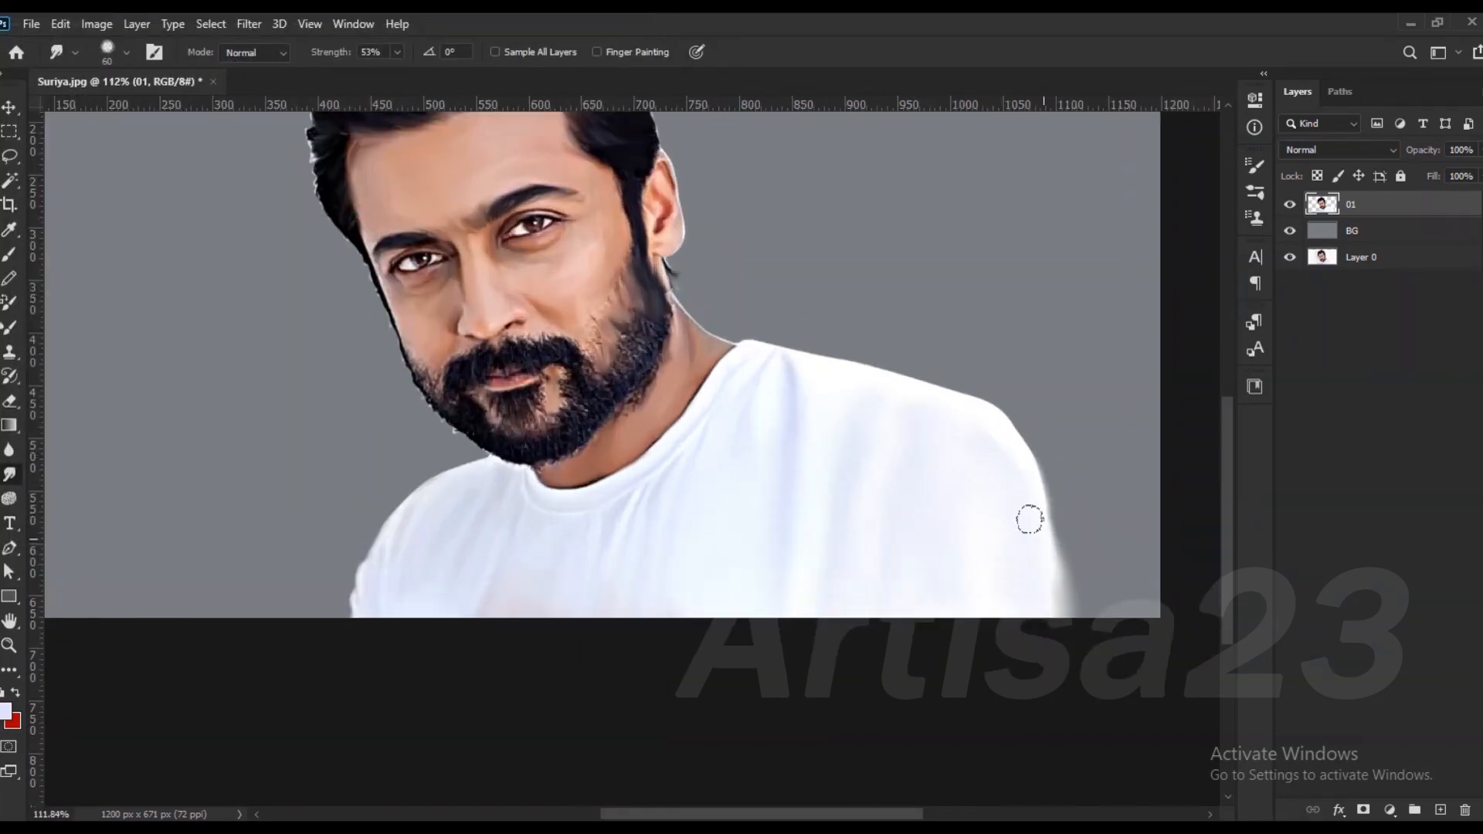
{"action": "left_click_drag", "start_coordinate": [1030, 519], "coordinate": [1022, 526]}
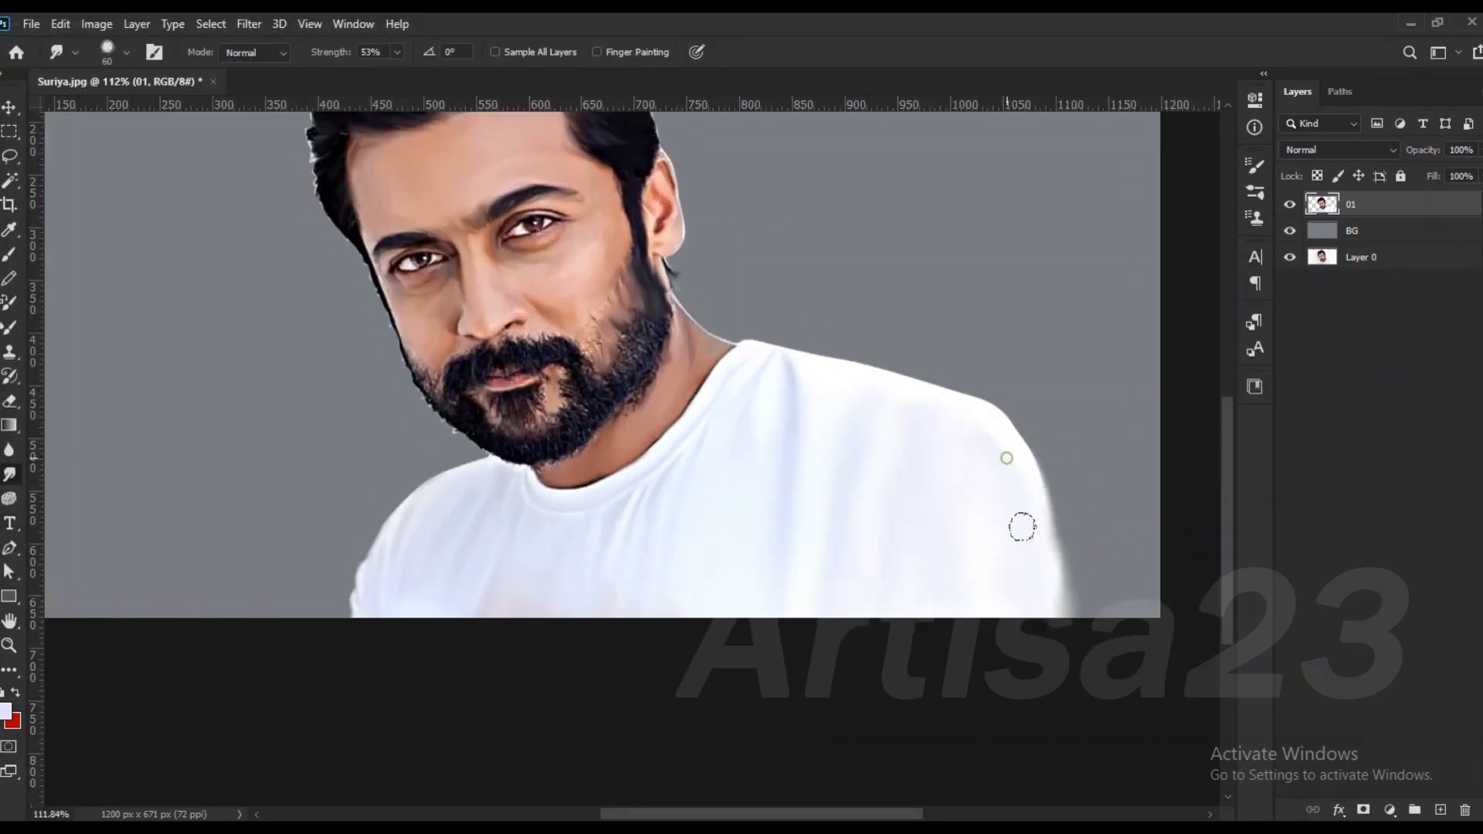
{"action": "left_click", "coordinate": [1321, 205], "text": "ctrl"}
{"action": "left_click_drag", "start_coordinate": [896, 414], "coordinate": [914, 392]}
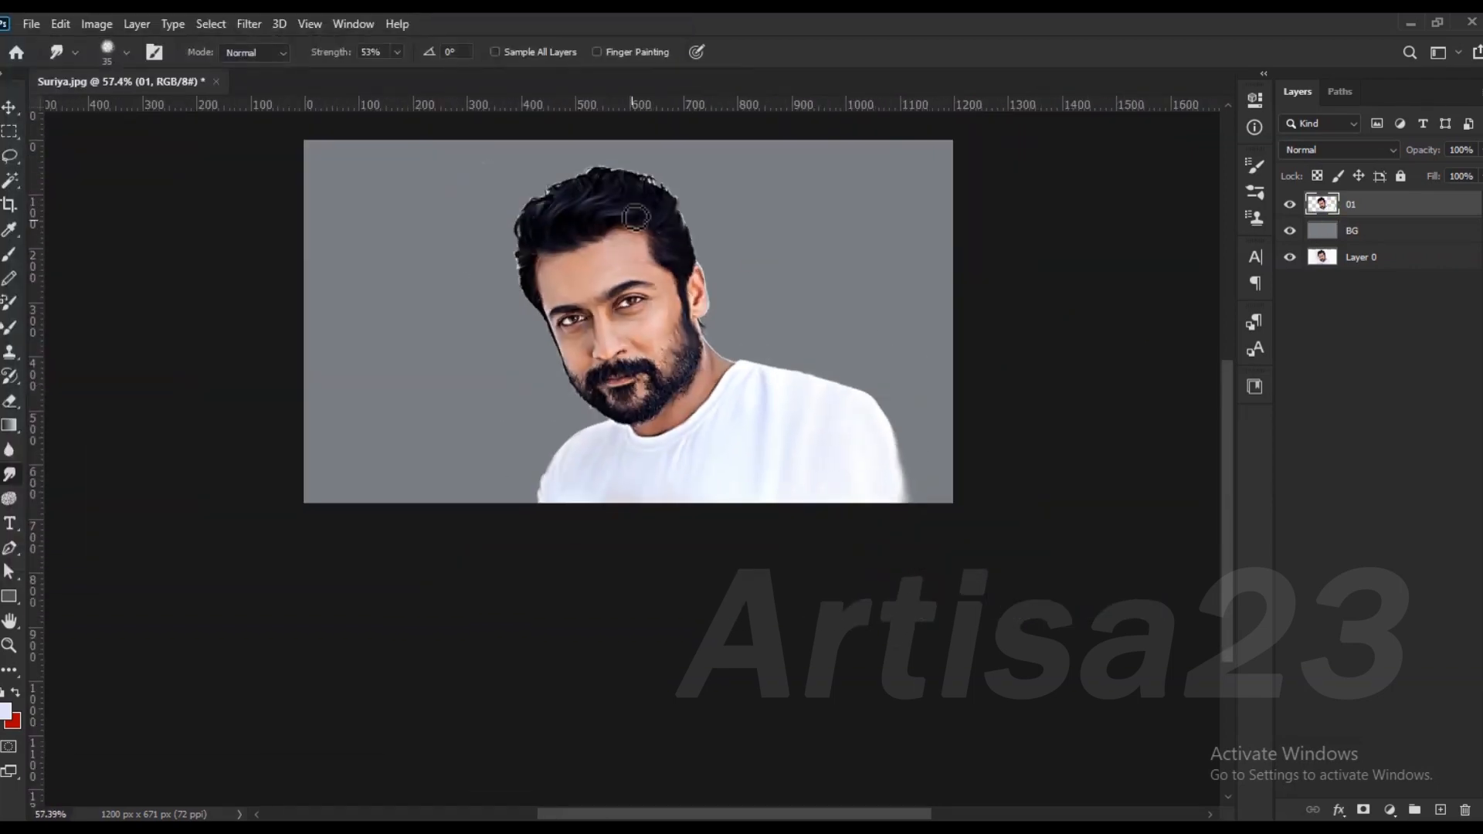
Step: Pick a speckled textured brush tip from the brush presets for the Smudge tool
{"action": "scroll", "coordinate": [655, 309], "scroll_direction": "up", "scroll_amount": 13}
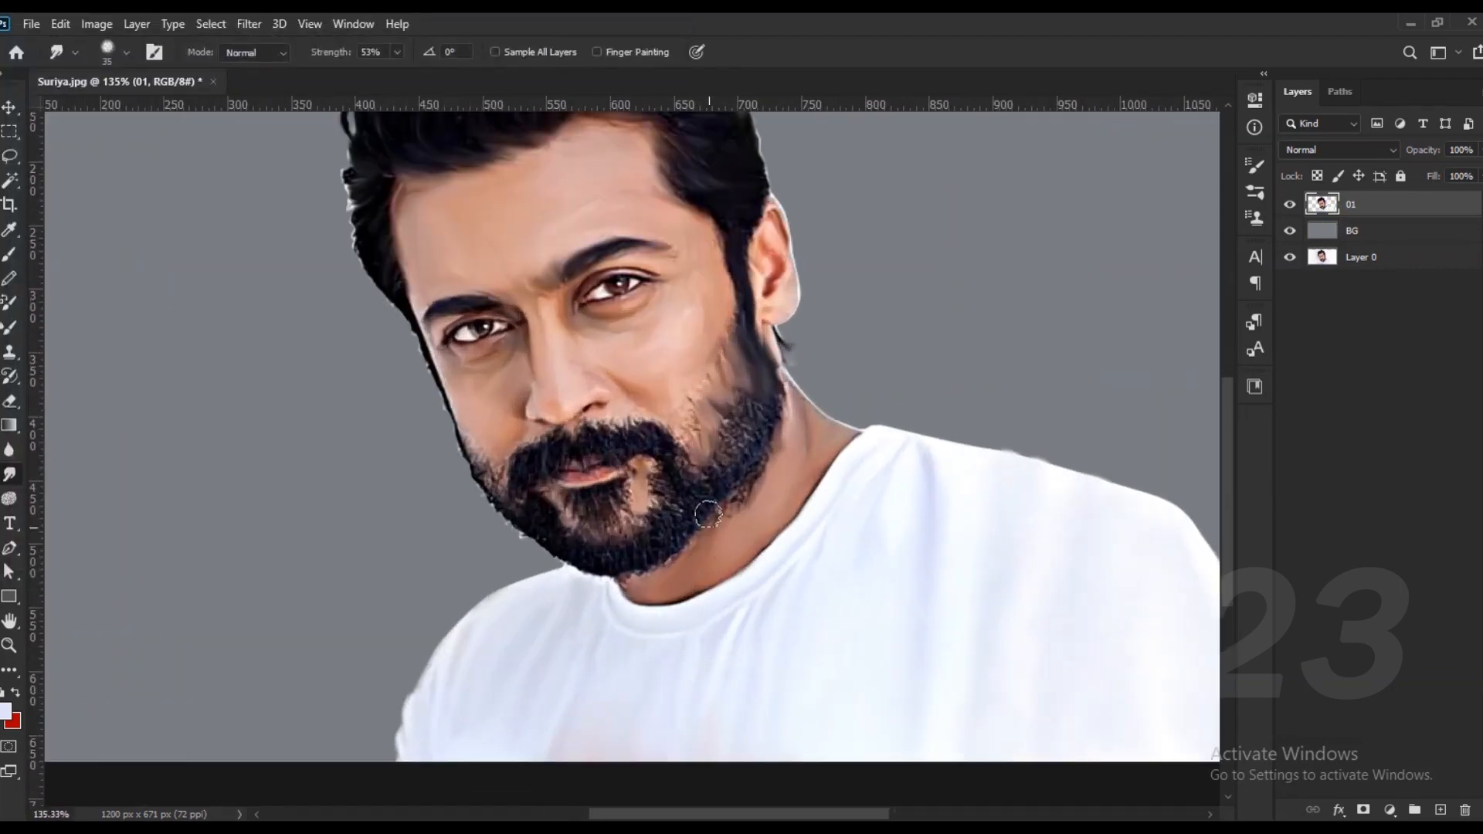
{"action": "left_click", "coordinate": [153, 51]}
{"action": "left_click", "coordinate": [1002, 158]}
{"action": "scroll", "coordinate": [1230, 360], "scroll_direction": "down", "scroll_amount": 10}
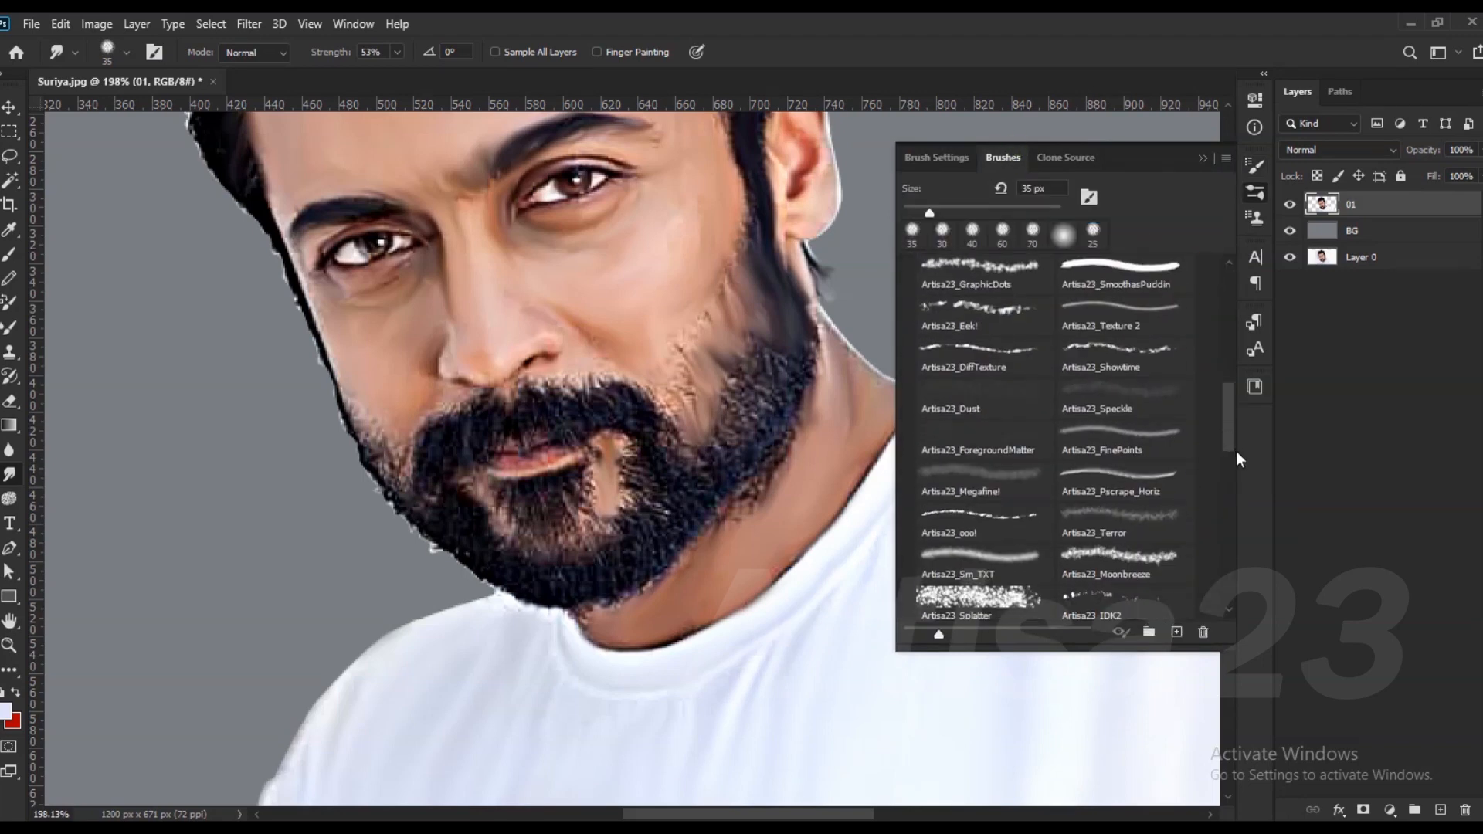
{"action": "mouse_move", "coordinate": [1229, 521]}
{"action": "left_mouse_down"}
{"action": "mouse_move", "coordinate": [1235, 465]}
{"action": "mouse_move", "coordinate": [1244, 567]}
{"action": "left_mouse_up"}
{"action": "left_click", "coordinate": [1125, 570]}
{"action": "left_click", "coordinate": [1201, 159]}
Step: Set the smudge strength to 84% and reduce the brush size to 10 px
{"action": "left_click", "coordinate": [397, 52]}
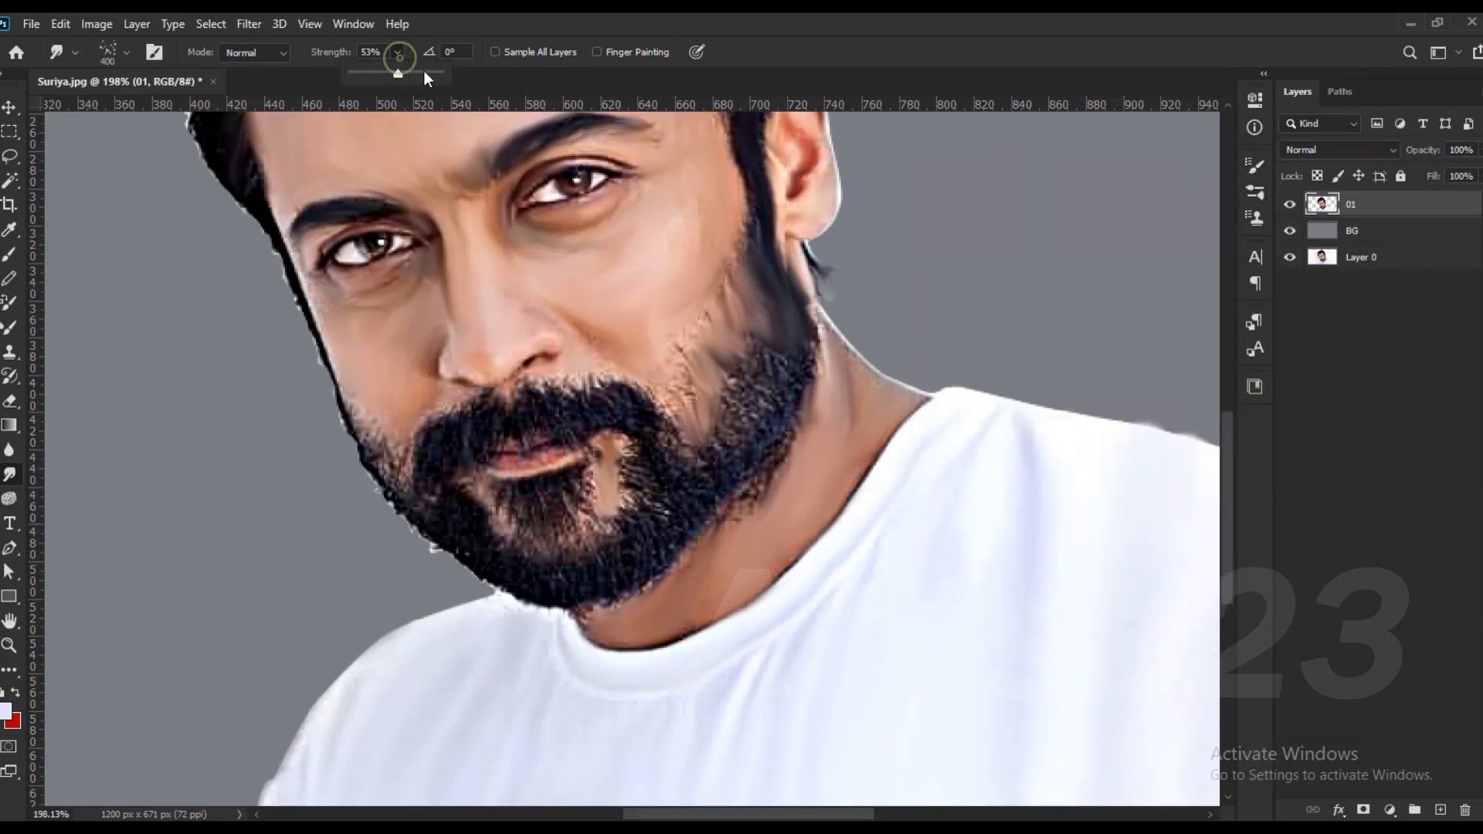
{"action": "left_click", "coordinate": [429, 72]}
{"action": "scroll", "coordinate": [651, 331], "scroll_direction": "up", "scroll_amount": 3}
{"action": "key", "text": "bracketleft"}
{"action": "key", "text": "bracketleft"}
{"action": "key", "text": "bracketleft"}
{"action": "key", "text": "bracketleft"}
{"action": "key", "text": "bracketleft"}
{"action": "key", "text": "bracketleft"}
{"action": "key", "text": "bracketleft"}
{"action": "key", "text": "bracketleft"}
{"action": "key", "text": "bracketleft"}
{"action": "key", "text": "bracketleft"}
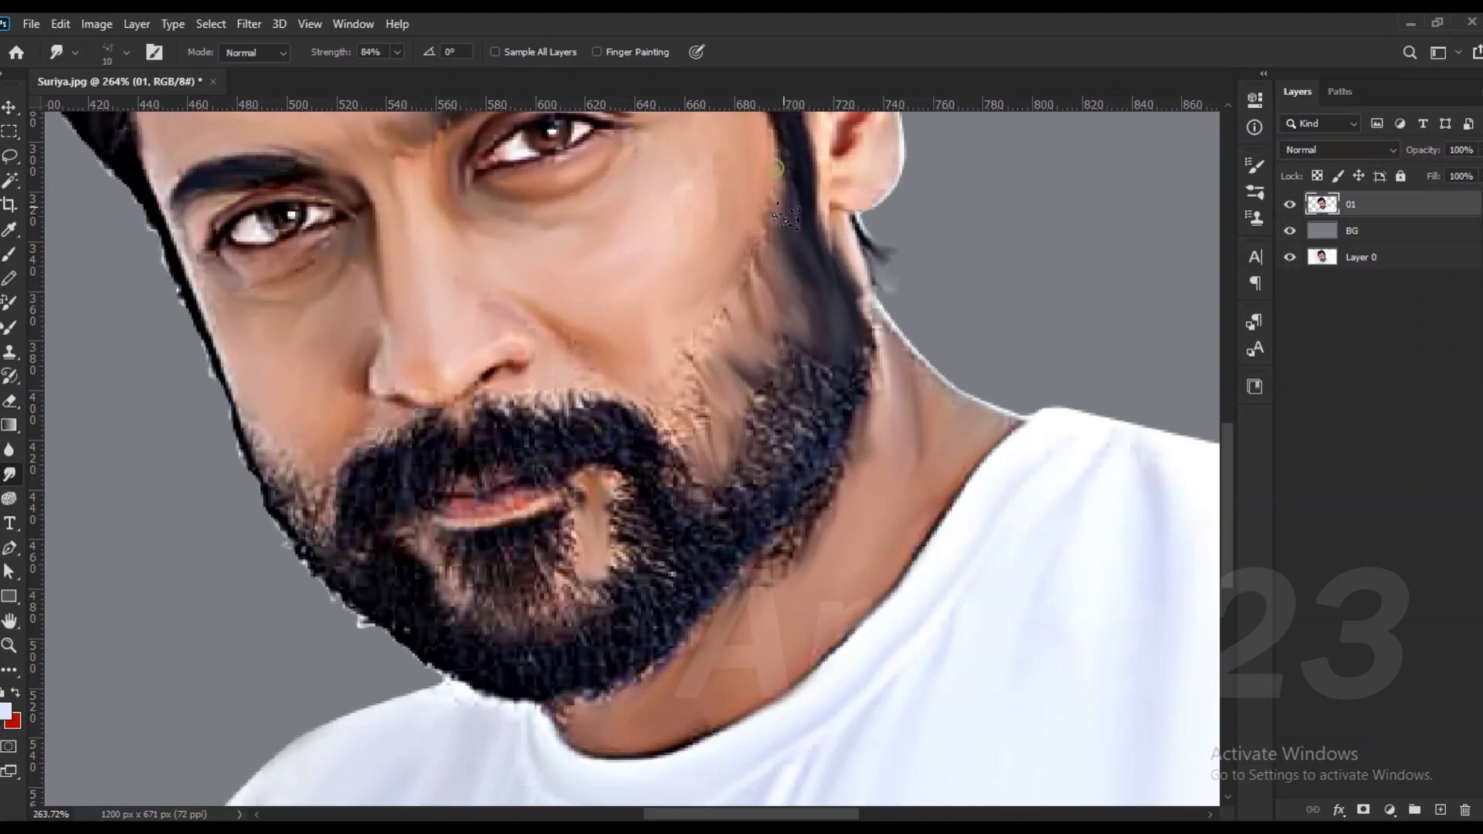
Step: Smudge the stubble on the cheek above the beard and set the smudge strength to 88%
{"action": "scroll", "coordinate": [786, 217], "scroll_direction": "up", "scroll_amount": 3}
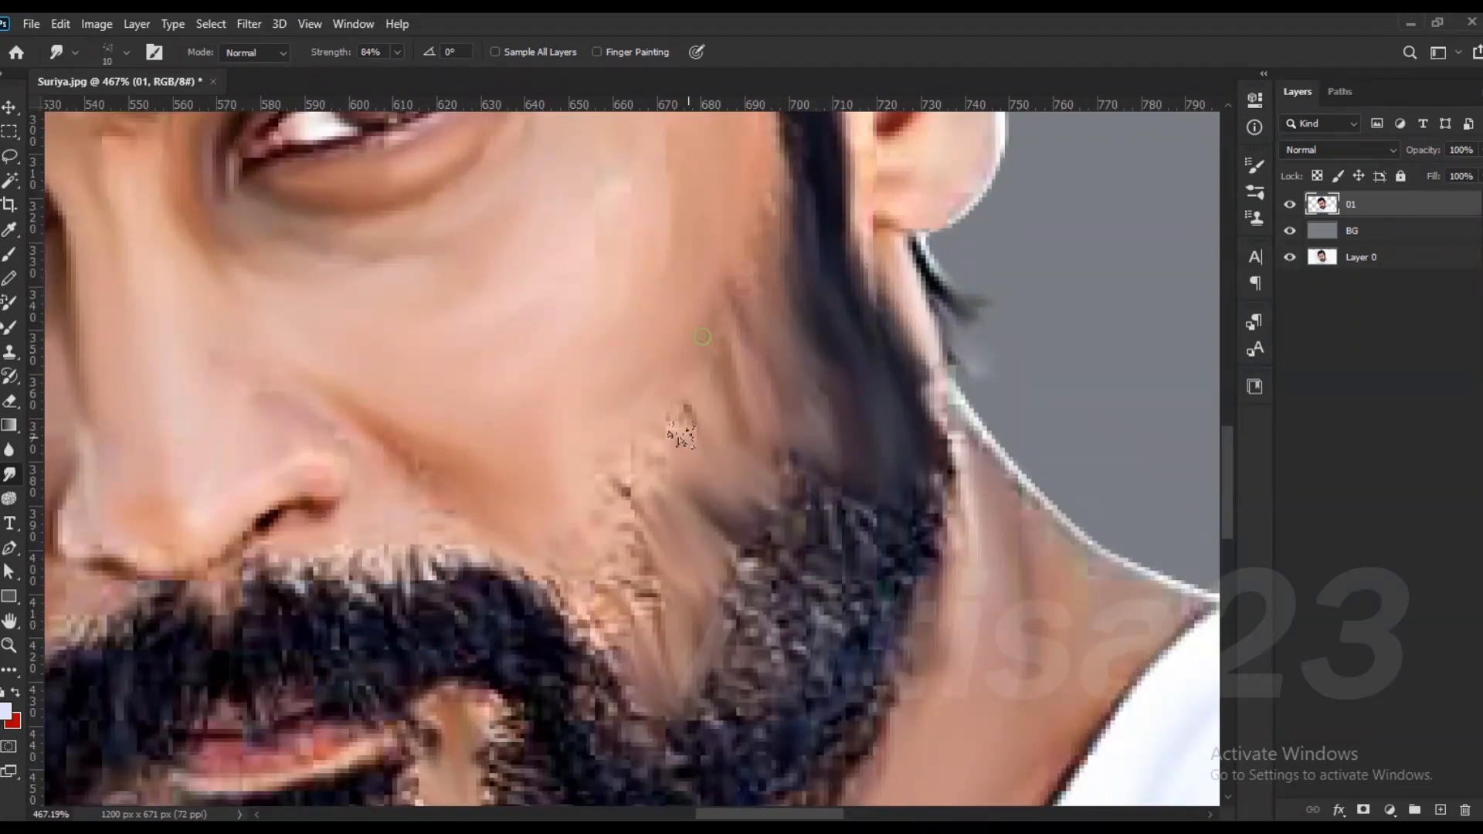
{"action": "scroll", "coordinate": [697, 440], "scroll_direction": "down", "scroll_amount": 2}
{"action": "left_click_drag", "start_coordinate": [402, 73], "coordinate": [406, 73]}
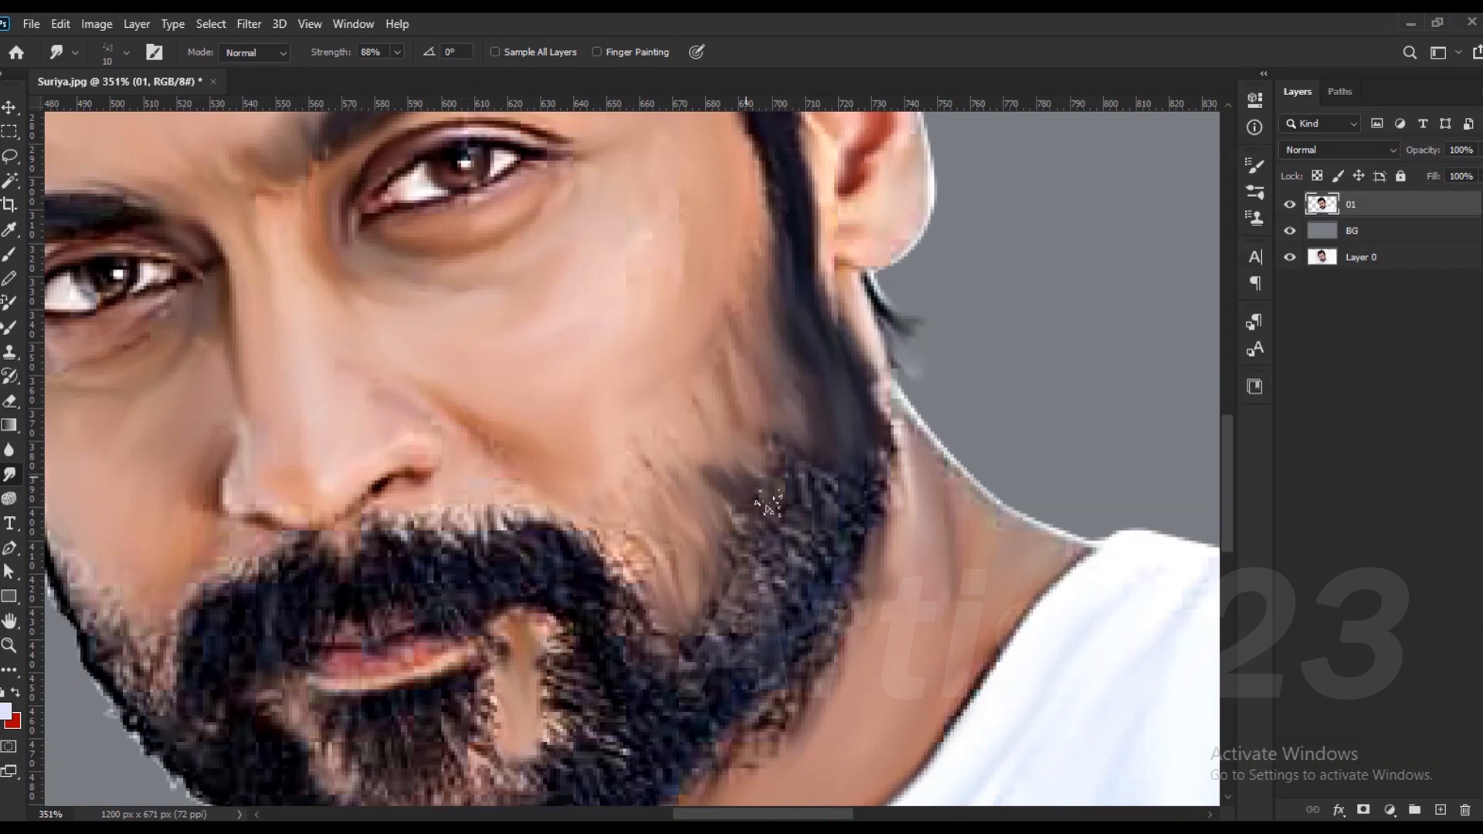
Step: Switch the Smudge tool to a 35 px bristle-like brush preset
{"action": "key", "text": "F5"}
{"action": "left_click", "coordinate": [1001, 157]}
{"action": "left_click_drag", "start_coordinate": [1227, 569], "coordinate": [1227, 544]}
{"action": "left_click", "coordinate": [1095, 412]}
{"action": "left_click", "coordinate": [970, 466]}
{"action": "left_click", "coordinate": [1202, 158]}
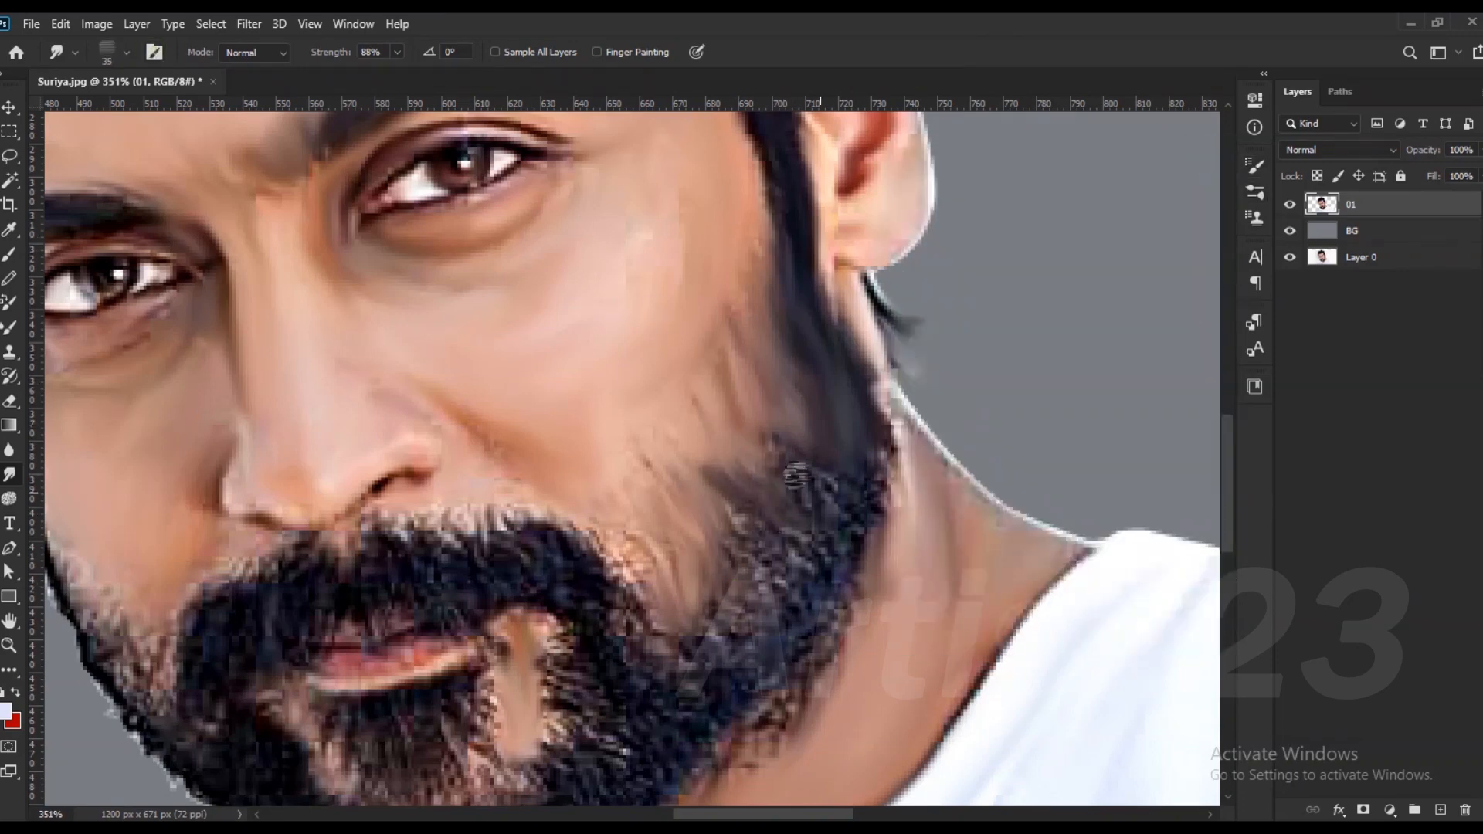
Step: Smudge the beard below the sideburn into soft strands, using a lower strength and a smaller 20 px brush
{"action": "left_click_drag", "start_coordinate": [793, 473], "coordinate": [760, 417]}
{"action": "left_click", "coordinate": [397, 51]}
{"action": "left_click_drag", "start_coordinate": [401, 73], "coordinate": [375, 74]}
{"action": "left_click", "coordinate": [850, 436]}
{"action": "key", "text": "bracketleft"}
{"action": "key", "text": "bracketleft"}
{"action": "key", "text": "bracketleft"}
{"action": "left_click_drag", "start_coordinate": [827, 523], "coordinate": [776, 496]}
{"action": "mouse_move", "coordinate": [788, 572]}
{"action": "left_mouse_down"}
{"action": "mouse_move", "coordinate": [724, 502]}
{"action": "mouse_move", "coordinate": [729, 446]}
{"action": "mouse_move", "coordinate": [753, 413]}
{"action": "left_mouse_up"}
Step: Set the smudge strength to 72% and smudge the beard along the jaw below the visible ear
{"action": "left_click", "coordinate": [397, 52]}
{"action": "left_click_drag", "start_coordinate": [398, 75], "coordinate": [409, 75]}
{"action": "left_click_drag", "start_coordinate": [834, 459], "coordinate": [804, 369]}
{"action": "left_click_drag", "start_coordinate": [853, 575], "coordinate": [803, 550]}
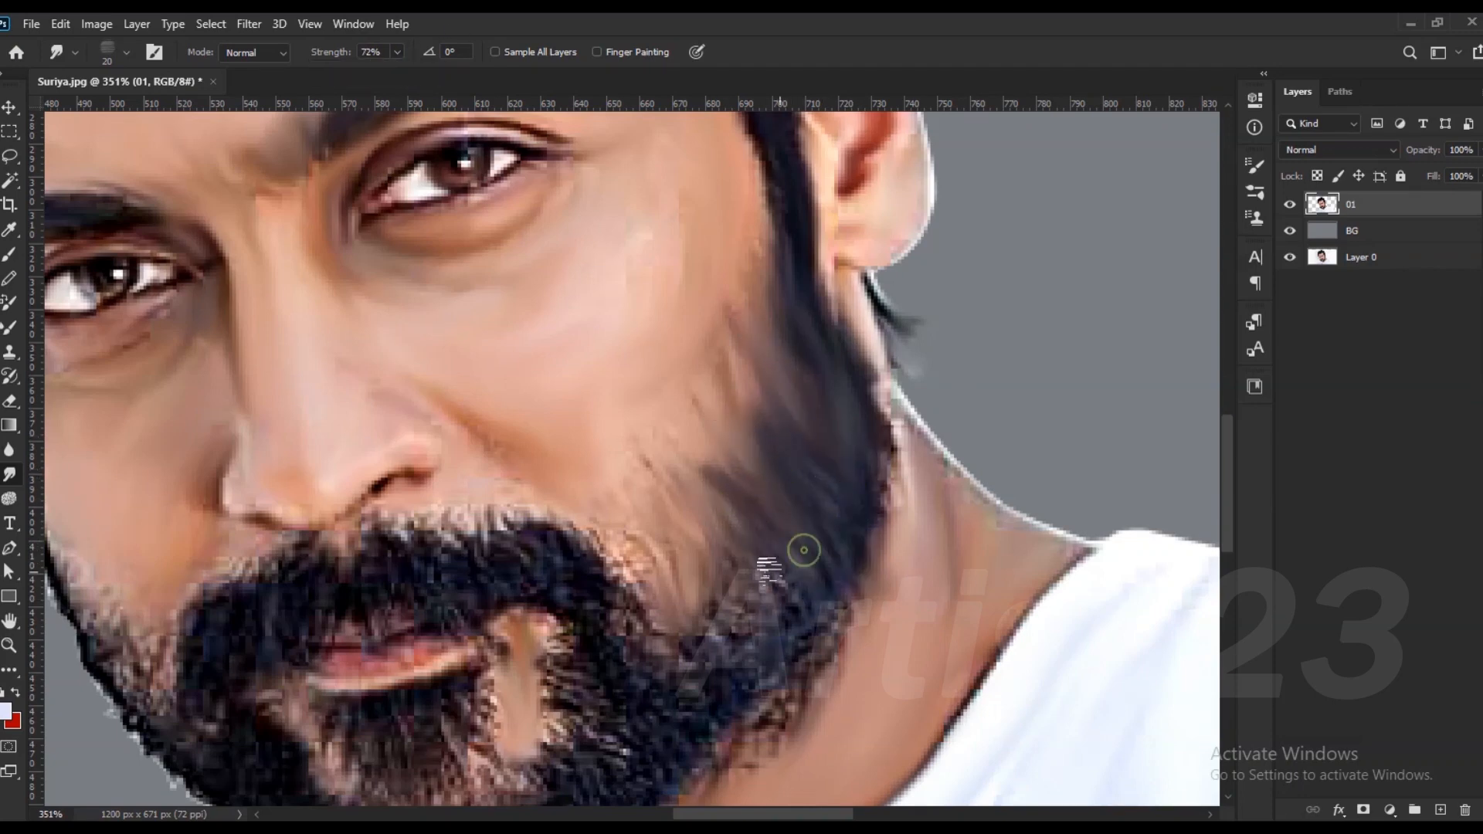
Step: Smudge the lower cheek beard, the nearby moustache end and the hair beside the bare chin patch with a 15 px brush
{"action": "scroll", "coordinate": [804, 550], "scroll_direction": "down", "scroll_amount": 3}
{"action": "left_click_drag", "start_coordinate": [864, 461], "coordinate": [735, 372]}
{"action": "left_click_drag", "start_coordinate": [785, 448], "coordinate": [676, 339]}
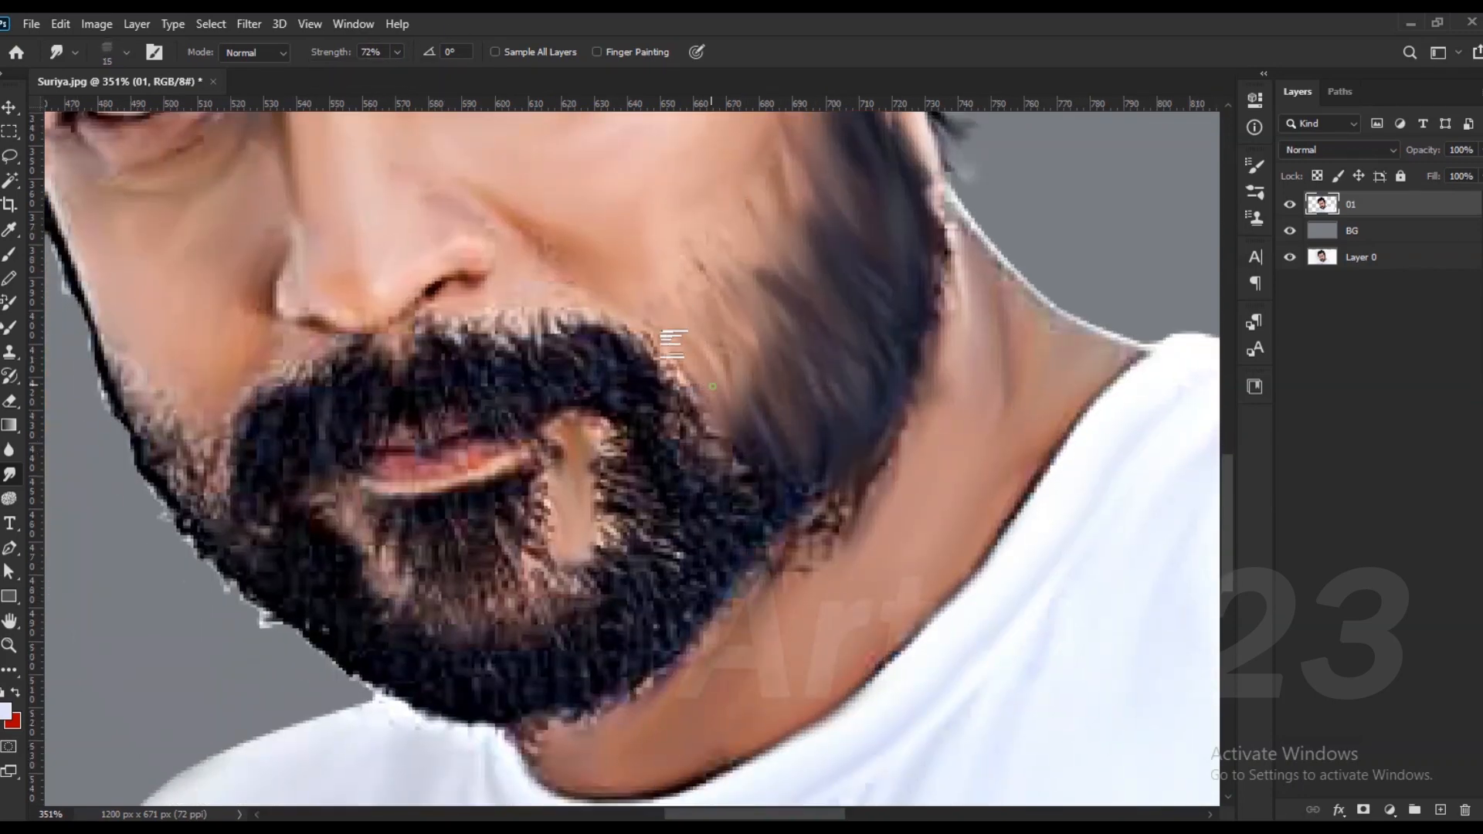
{"action": "left_click_drag", "start_coordinate": [798, 308], "coordinate": [775, 212]}
{"action": "mouse_move", "coordinate": [616, 374]}
{"action": "left_mouse_down"}
{"action": "mouse_move", "coordinate": [539, 340]}
{"action": "mouse_move", "coordinate": [662, 387]}
{"action": "mouse_move", "coordinate": [747, 480]}
{"action": "left_mouse_up"}
{"action": "mouse_move", "coordinate": [666, 464]}
{"action": "left_mouse_down"}
{"action": "mouse_move", "coordinate": [679, 519]}
{"action": "mouse_move", "coordinate": [606, 455]}
{"action": "mouse_move", "coordinate": [634, 538]}
{"action": "left_mouse_up"}
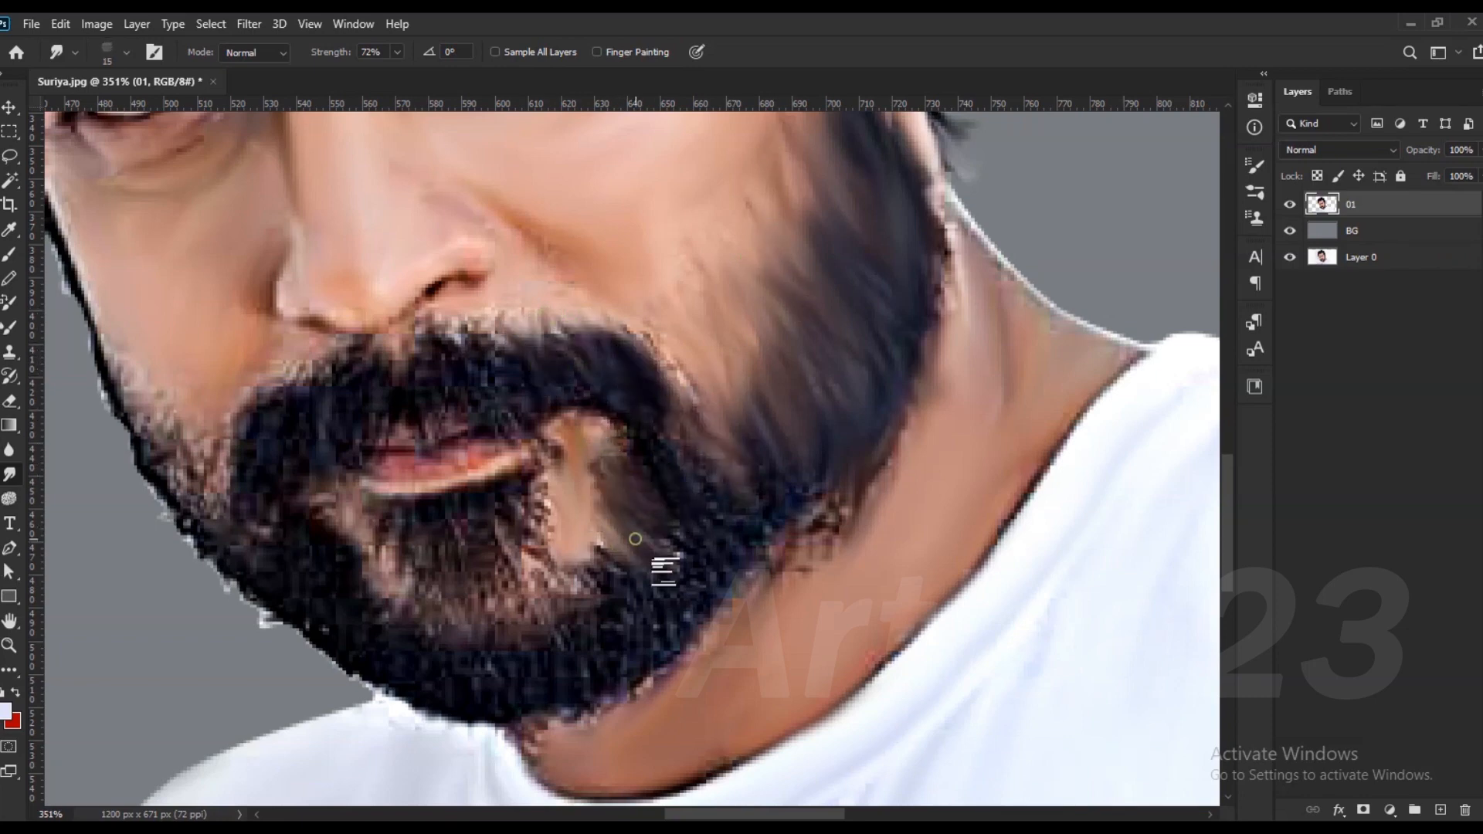
Step: Set the smudge strength to 75% and smudge the beard along the jawline to the chin
{"action": "left_click_drag", "start_coordinate": [400, 76], "coordinate": [404, 76]}
{"action": "key", "text": "bracketright"}
{"action": "mouse_move", "coordinate": [726, 515]}
{"action": "left_mouse_down"}
{"action": "mouse_move", "coordinate": [785, 488]}
{"action": "mouse_move", "coordinate": [758, 546]}
{"action": "mouse_move", "coordinate": [651, 569]}
{"action": "mouse_move", "coordinate": [564, 578]}
{"action": "mouse_move", "coordinate": [512, 503]}
{"action": "mouse_move", "coordinate": [410, 556]}
{"action": "mouse_move", "coordinate": [520, 595]}
{"action": "mouse_move", "coordinate": [535, 509]}
{"action": "mouse_move", "coordinate": [490, 629]}
{"action": "mouse_move", "coordinate": [586, 679]}
{"action": "mouse_move", "coordinate": [734, 556]}
{"action": "mouse_move", "coordinate": [563, 709]}
{"action": "left_mouse_up"}
{"action": "key", "text": "bracketleft"}
{"action": "scroll", "coordinate": [942, 417], "scroll_direction": "down", "scroll_amount": 4}
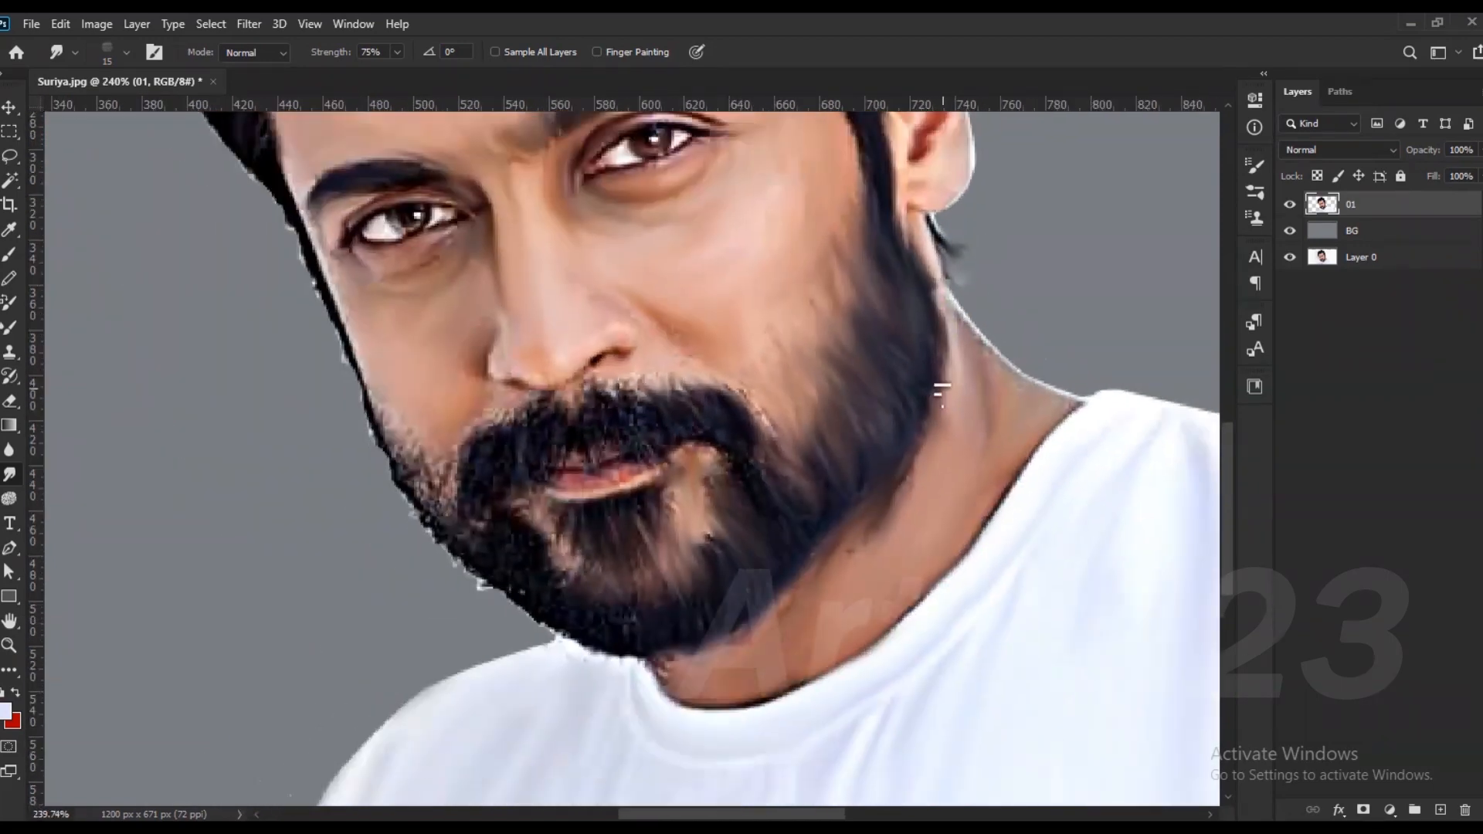
Step: Smudge the beard on the far cheek and jaw and the moustache into soft strands
{"action": "scroll", "coordinate": [430, 486], "scroll_direction": "up", "scroll_amount": 2}
{"action": "left_click_drag", "start_coordinate": [431, 485], "coordinate": [627, 471]}
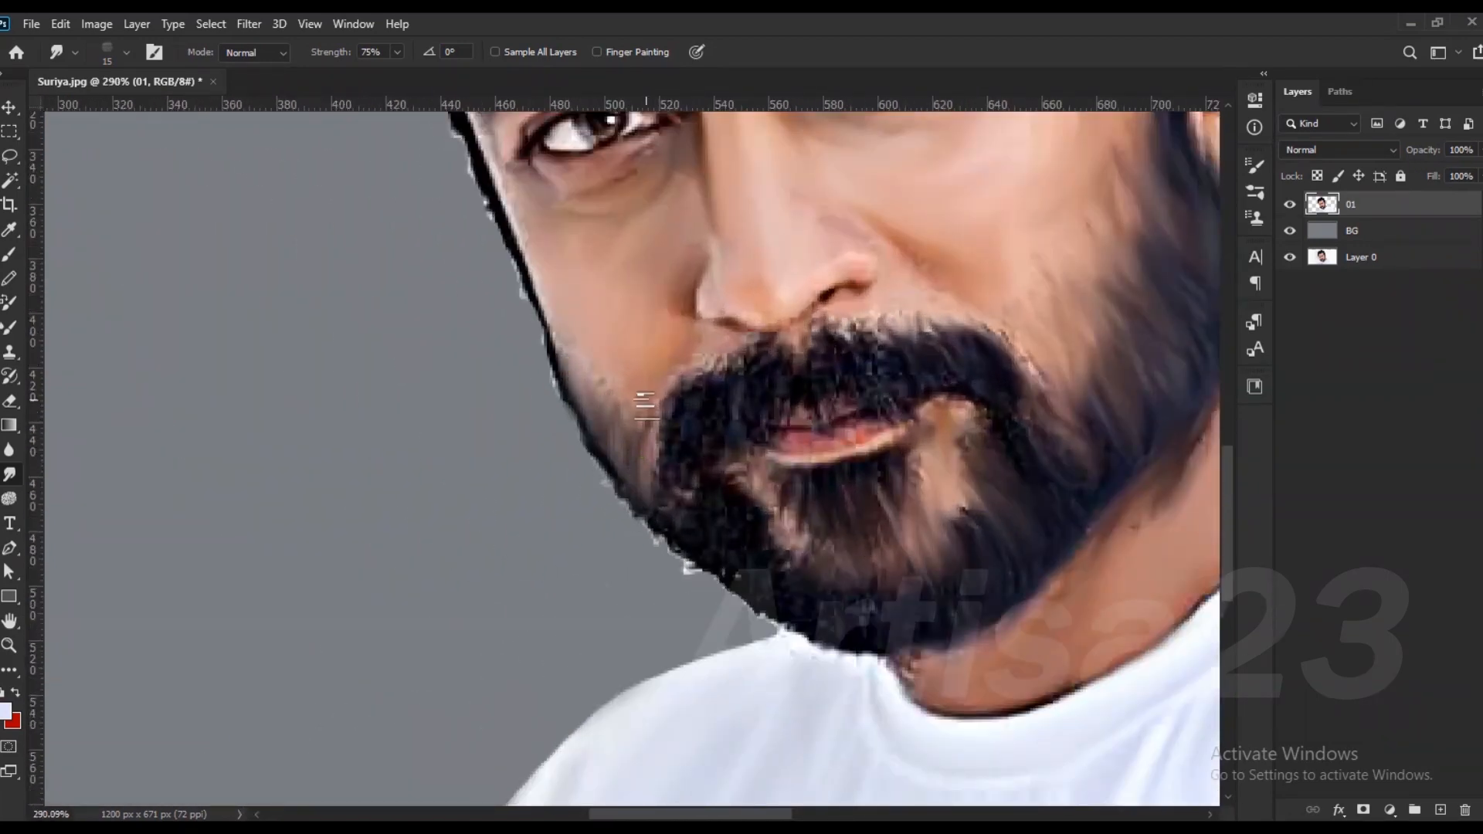
{"action": "scroll", "coordinate": [779, 568], "scroll_direction": "up", "scroll_amount": 2}
{"action": "mouse_move", "coordinate": [780, 567]}
{"action": "left_mouse_down"}
{"action": "mouse_move", "coordinate": [723, 337]}
{"action": "mouse_move", "coordinate": [662, 338]}
{"action": "mouse_move", "coordinate": [659, 486]}
{"action": "mouse_move", "coordinate": [627, 537]}
{"action": "left_mouse_up"}
{"action": "mouse_move", "coordinate": [834, 304]}
{"action": "left_mouse_down"}
{"action": "mouse_move", "coordinate": [943, 332]}
{"action": "mouse_move", "coordinate": [999, 327]}
{"action": "mouse_move", "coordinate": [1068, 391]}
{"action": "left_mouse_up"}
{"action": "mouse_move", "coordinate": [852, 357]}
{"action": "left_mouse_down"}
{"action": "mouse_move", "coordinate": [786, 380]}
{"action": "mouse_move", "coordinate": [796, 338]}
{"action": "mouse_move", "coordinate": [837, 304]}
{"action": "mouse_move", "coordinate": [1032, 417]}
{"action": "left_mouse_up"}
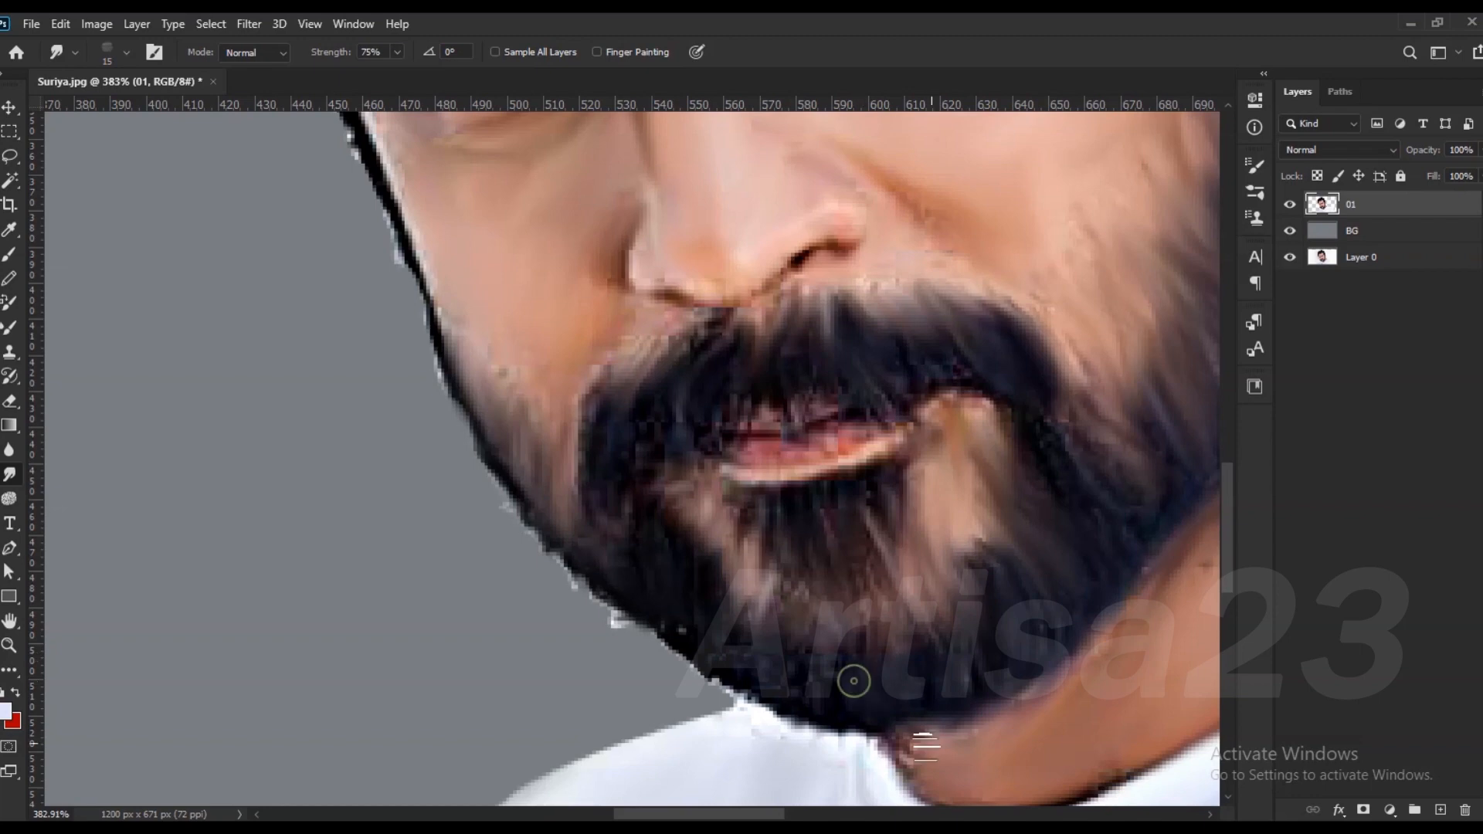
Step: Smudge the outer edge of the beard and far cheek to soften the pale fringe against the background
{"action": "scroll", "coordinate": [630, 586], "scroll_direction": "down", "scroll_amount": 1}
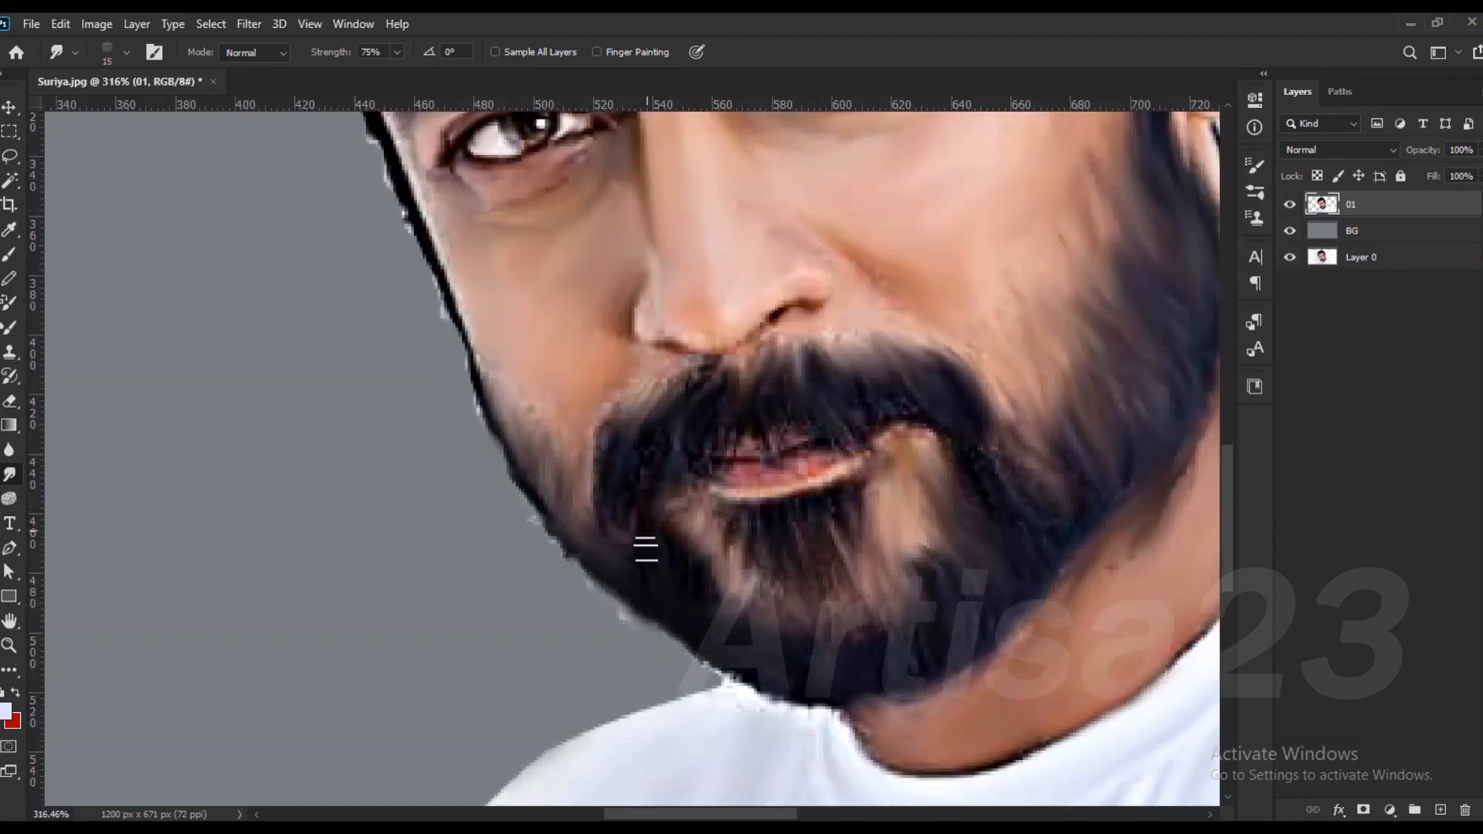
{"action": "scroll", "coordinate": [722, 382], "scroll_direction": "down", "scroll_amount": 3}
{"action": "scroll", "coordinate": [430, 238], "scroll_direction": "up", "scroll_amount": 4}
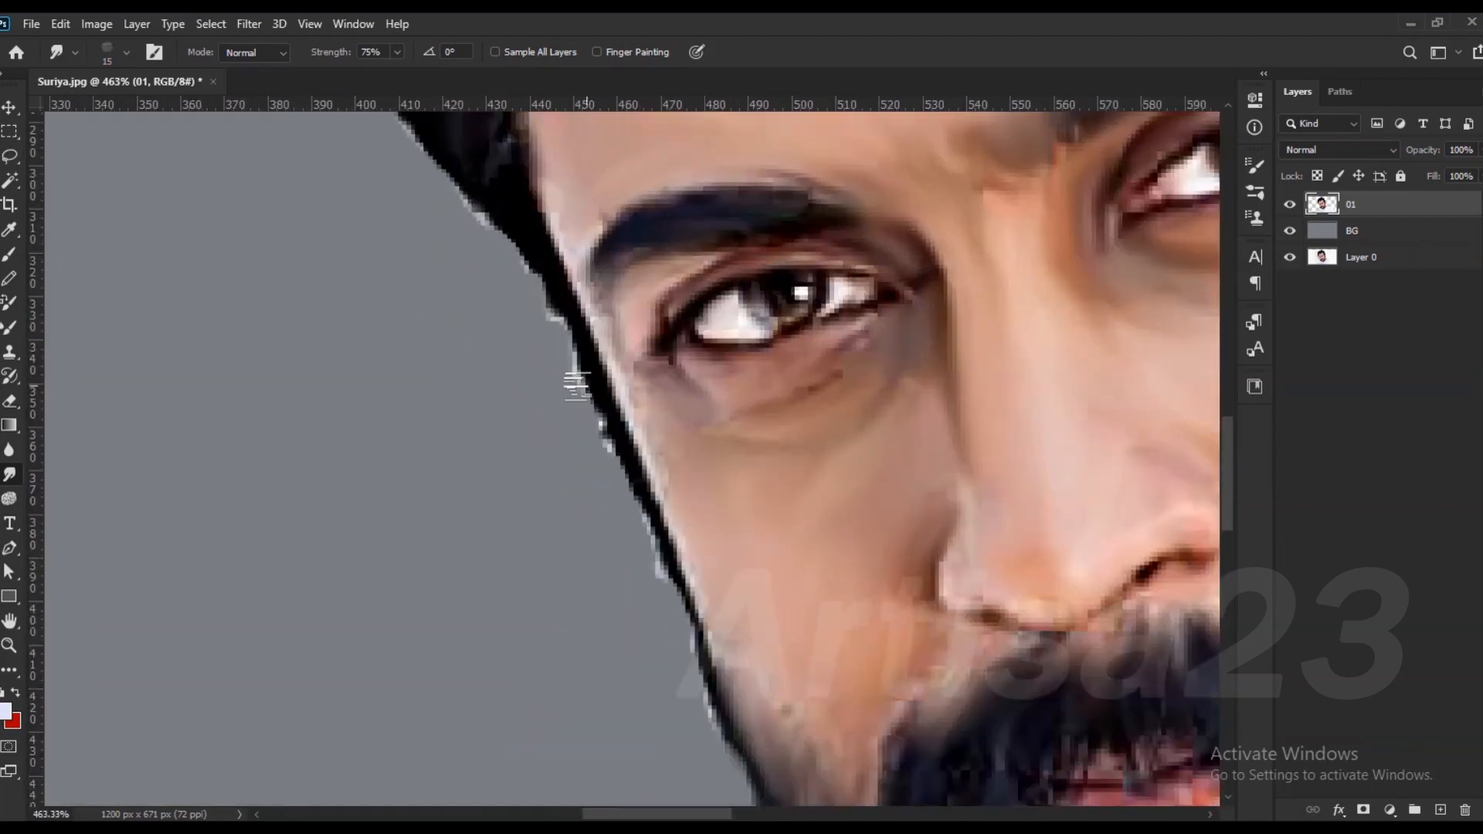
{"action": "scroll", "coordinate": [520, 470], "scroll_direction": "down", "scroll_amount": 3}
{"action": "scroll", "coordinate": [476, 282], "scroll_direction": "up", "scroll_amount": 3}
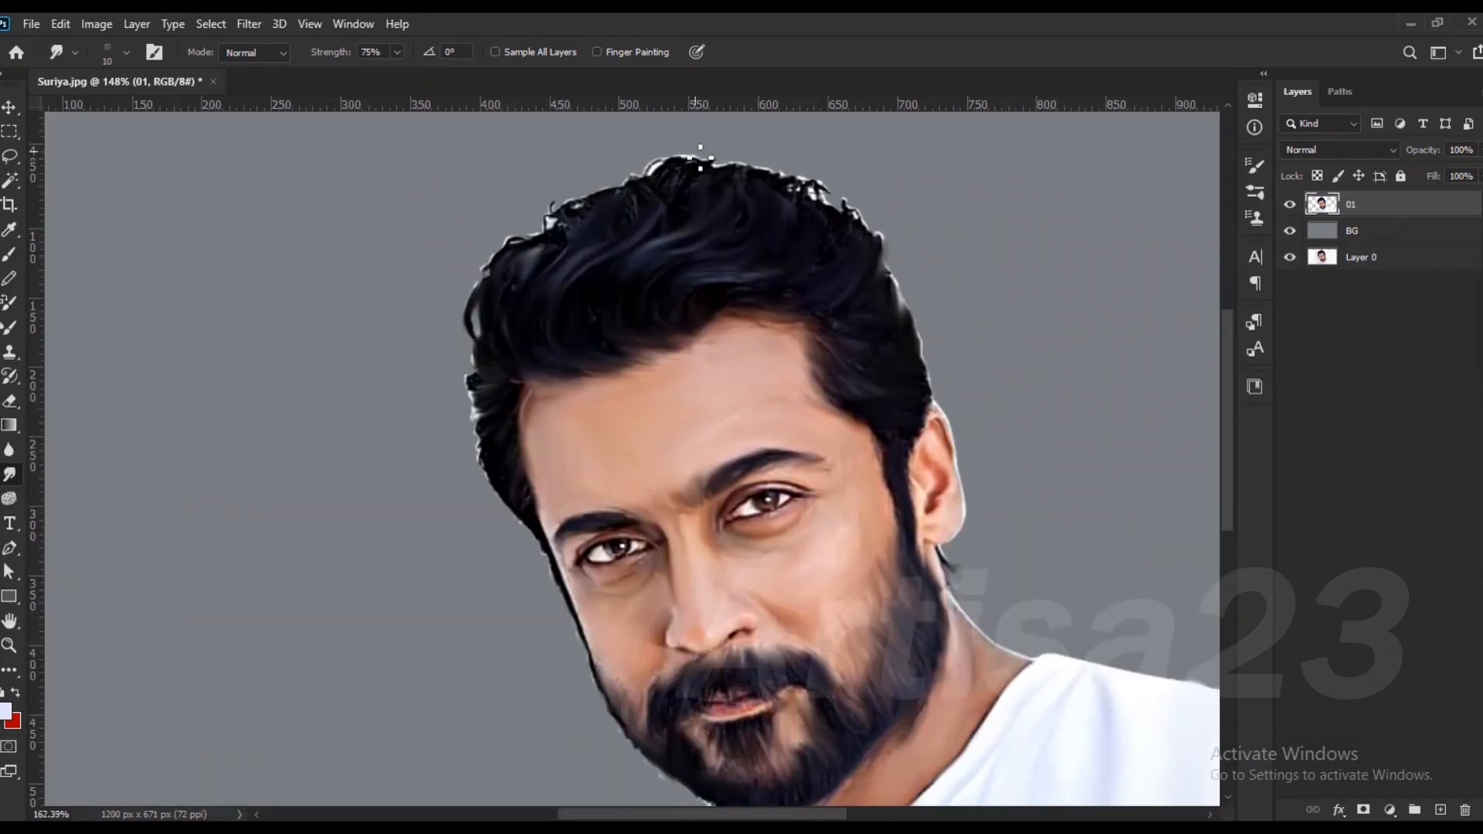
Step: Smudge the hair's outer contour over the crown and down the far side into soft strands against the grey background
{"action": "key", "text": "bracketright"}
{"action": "mouse_move", "coordinate": [477, 283]}
{"action": "left_mouse_down"}
{"action": "mouse_move", "coordinate": [513, 238]}
{"action": "mouse_move", "coordinate": [680, 182]}
{"action": "mouse_move", "coordinate": [873, 202]}
{"action": "mouse_move", "coordinate": [1003, 309]}
{"action": "mouse_move", "coordinate": [1043, 386]}
{"action": "left_mouse_up"}
{"action": "key", "text": "bracketleft"}
{"action": "mouse_move", "coordinate": [327, 363]}
{"action": "left_mouse_down"}
{"action": "mouse_move", "coordinate": [447, 280]}
{"action": "mouse_move", "coordinate": [349, 355]}
{"action": "mouse_move", "coordinate": [318, 429]}
{"action": "mouse_move", "coordinate": [317, 629]}
{"action": "left_mouse_up"}
{"action": "scroll", "coordinate": [380, 513], "scroll_direction": "down", "scroll_amount": 4}
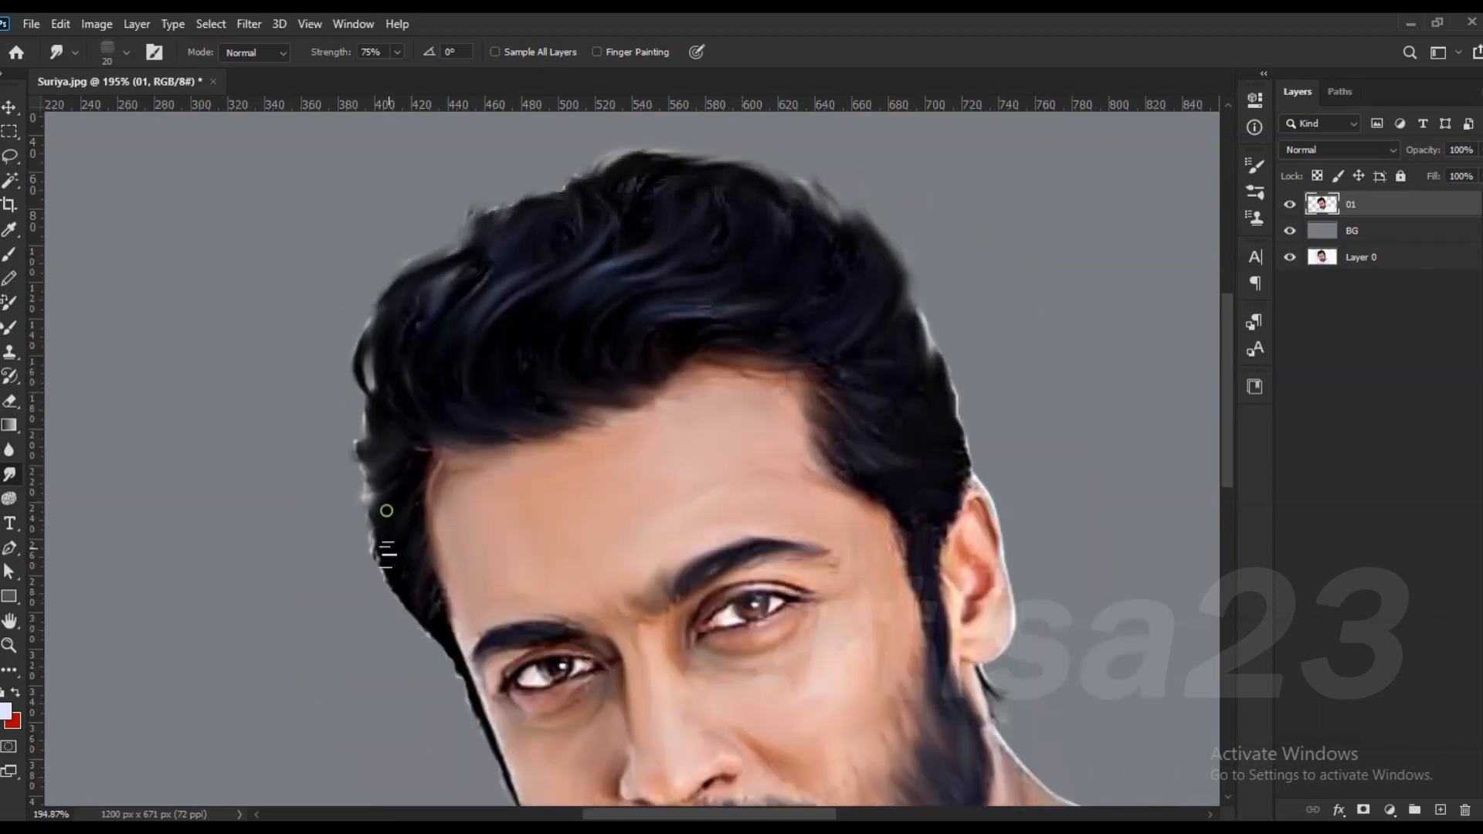
{"action": "scroll", "coordinate": [638, 300], "scroll_direction": "up", "scroll_amount": 3}
{"action": "scroll", "coordinate": [556, 387], "scroll_direction": "down", "scroll_amount": 4}
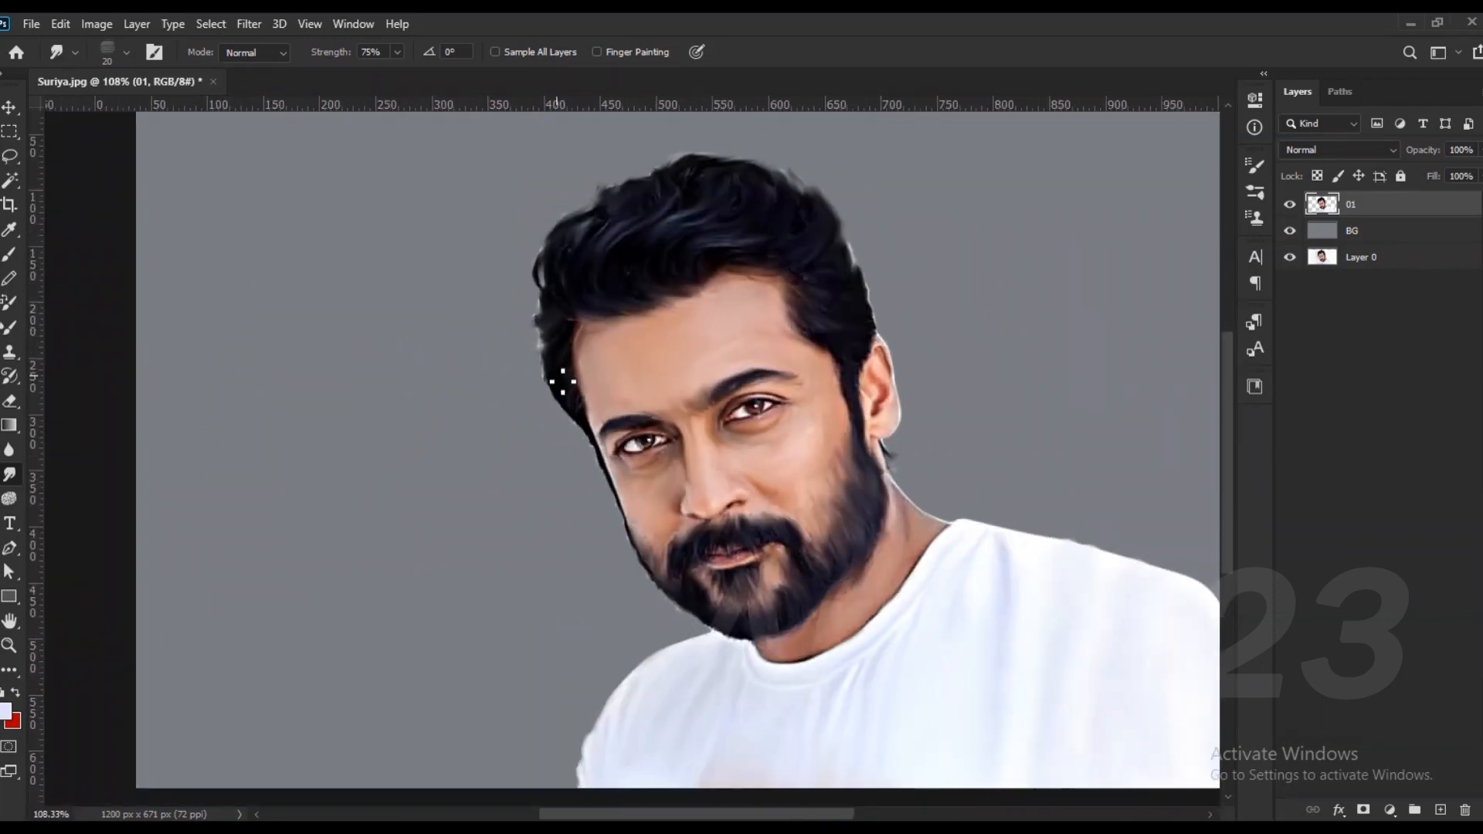
Step: Save the document as a layered Photoshop file named Suriya-01
{"action": "key", "text": "v"}
{"action": "key", "text": "ctrl+shift+s"}
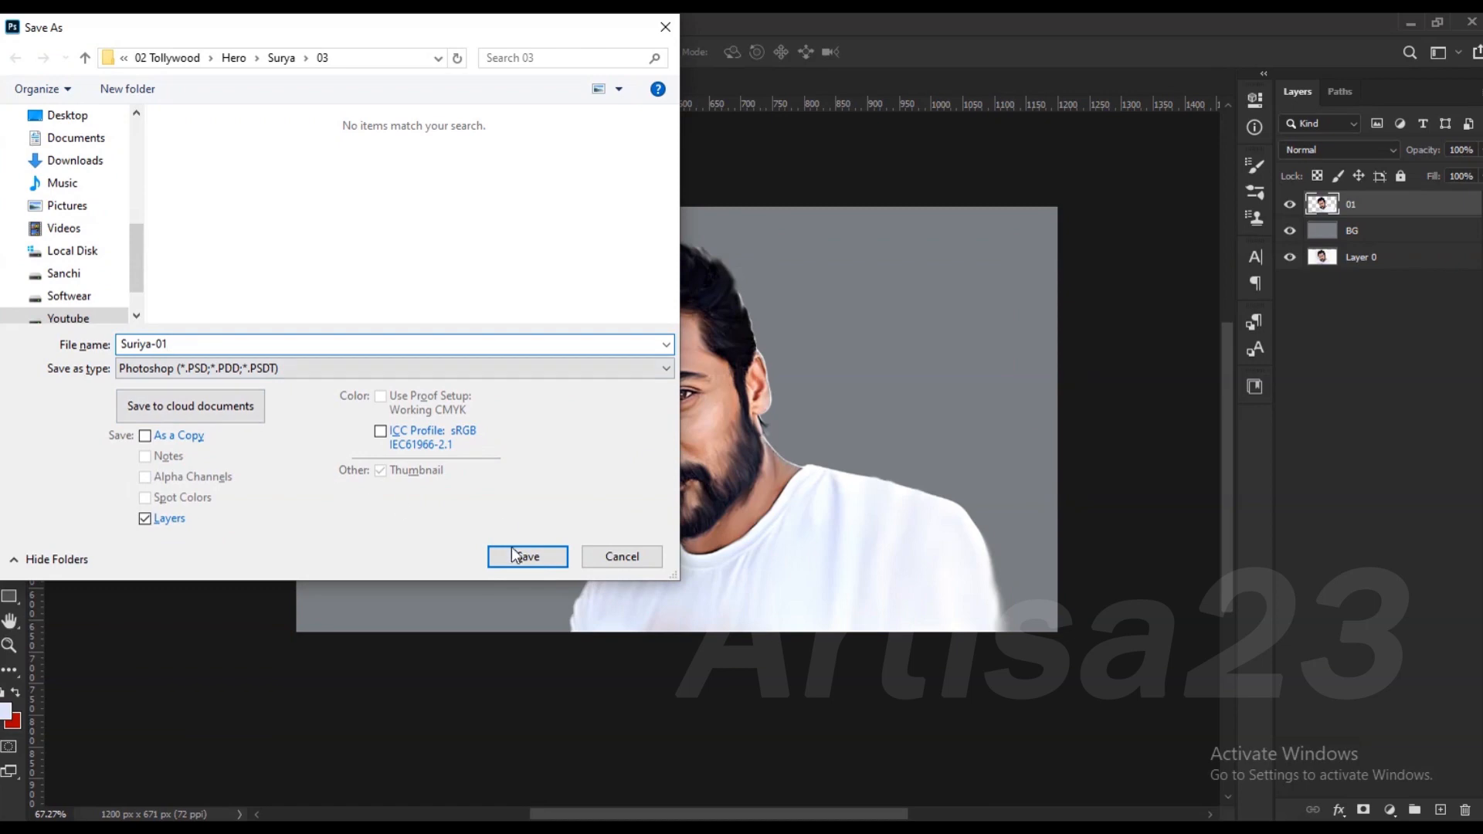
{"action": "left_click", "coordinate": [515, 554]}
Step: Save another layered Photoshop copy of the document as Suriya-01a
{"action": "left_click", "coordinate": [47, 21]}
{"action": "left_click", "coordinate": [77, 254]}
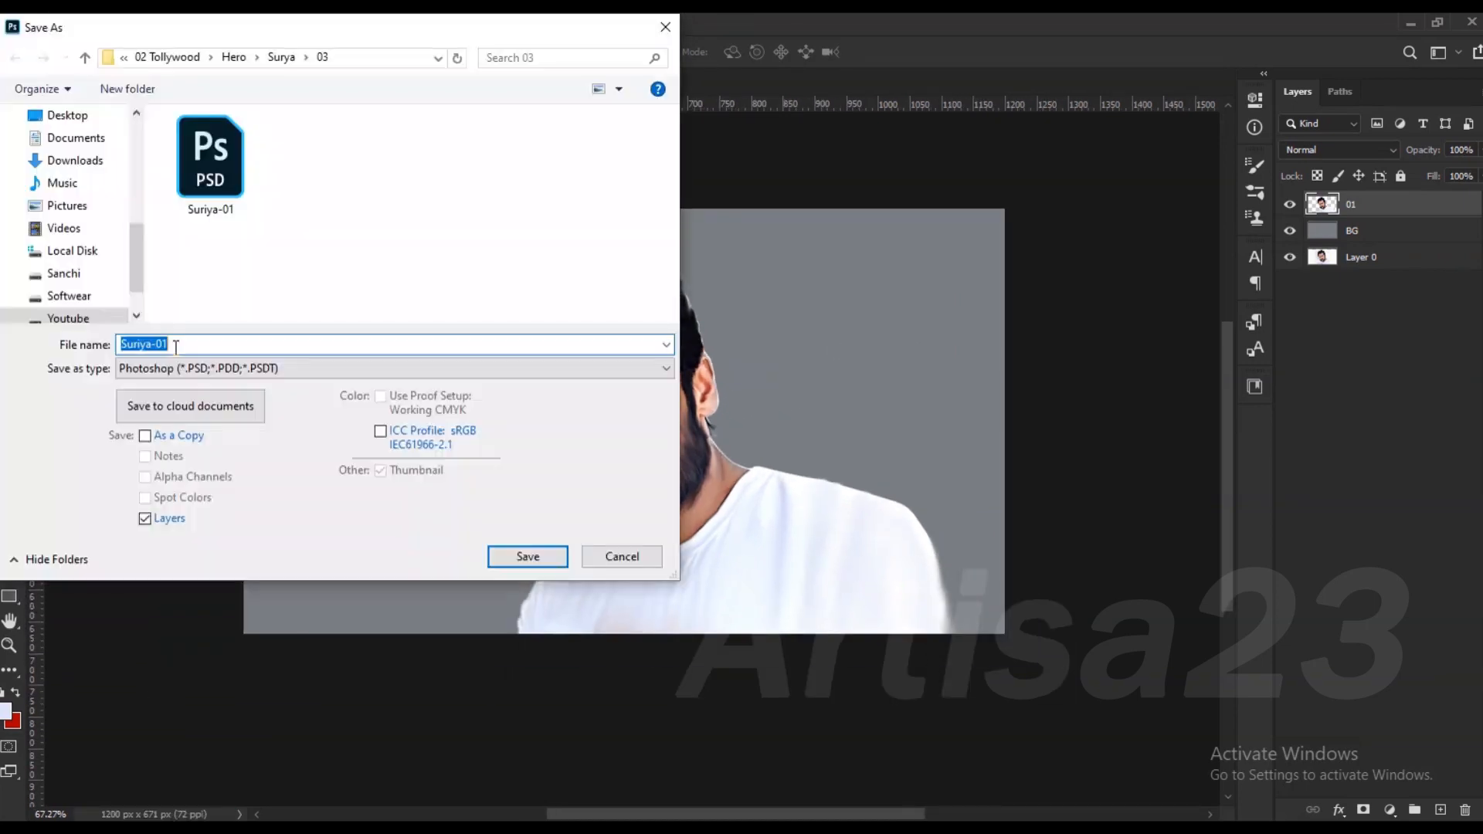
{"action": "left_click", "coordinate": [528, 552]}
Step: Add a new empty layer above the BG layer and rename it Bg Color
{"action": "left_click", "coordinate": [1392, 232]}
{"action": "left_click", "coordinate": [1442, 810]}
{"action": "double_click", "coordinate": [1369, 240]}
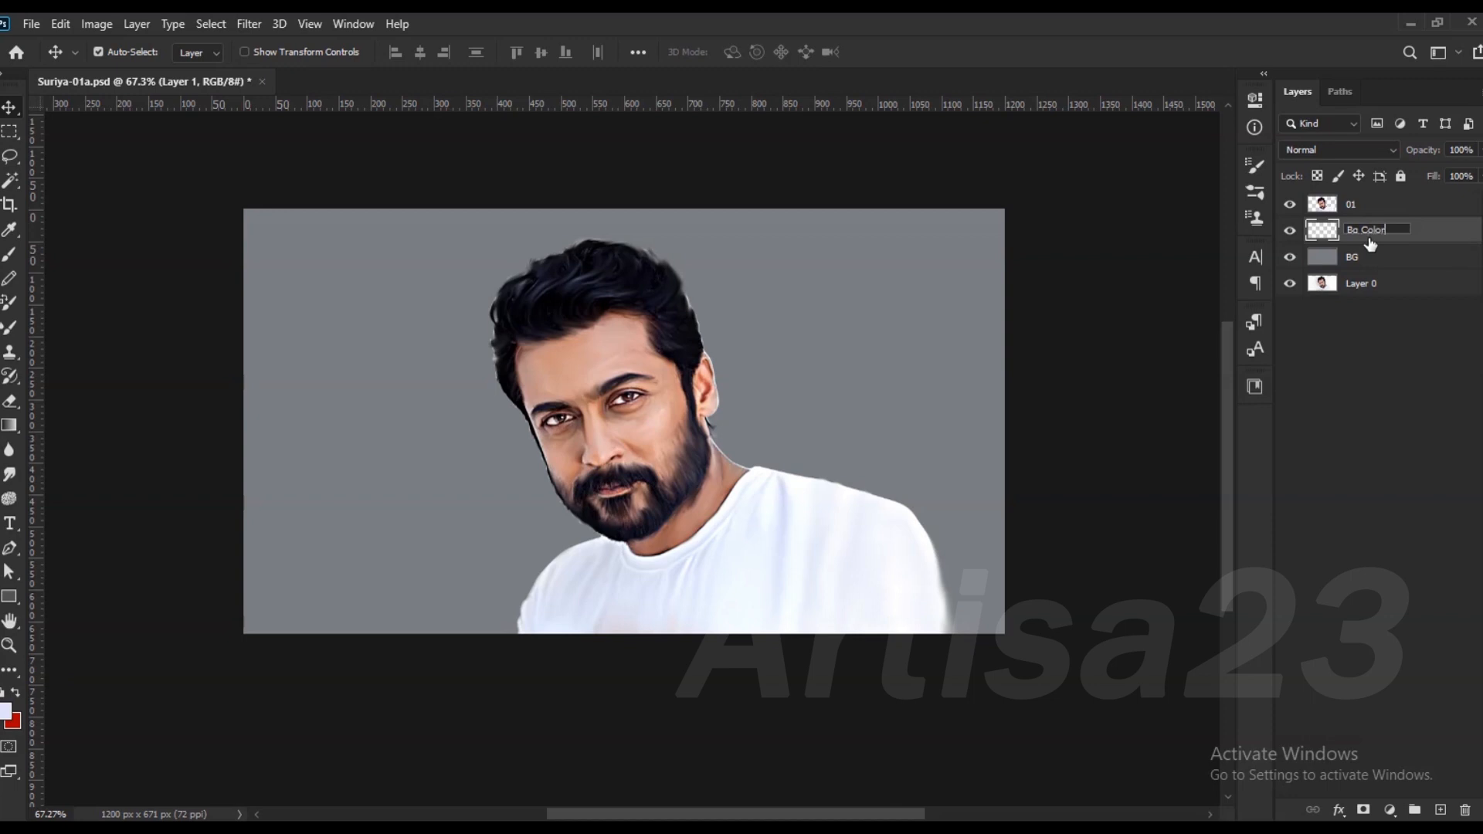
Step: Confirm the Bg Color layer name and choose the Artisa cloud brush from the Background Brush_Artisa23 set
{"action": "key", "text": "Return"}
{"action": "scroll", "coordinate": [537, 281], "scroll_direction": "down", "scroll_amount": 2}
{"action": "key", "text": "b"}
{"action": "left_click", "coordinate": [1254, 165]}
{"action": "left_click", "coordinate": [1004, 157]}
{"action": "scroll", "coordinate": [1027, 379], "scroll_direction": "down", "scroll_amount": 3}
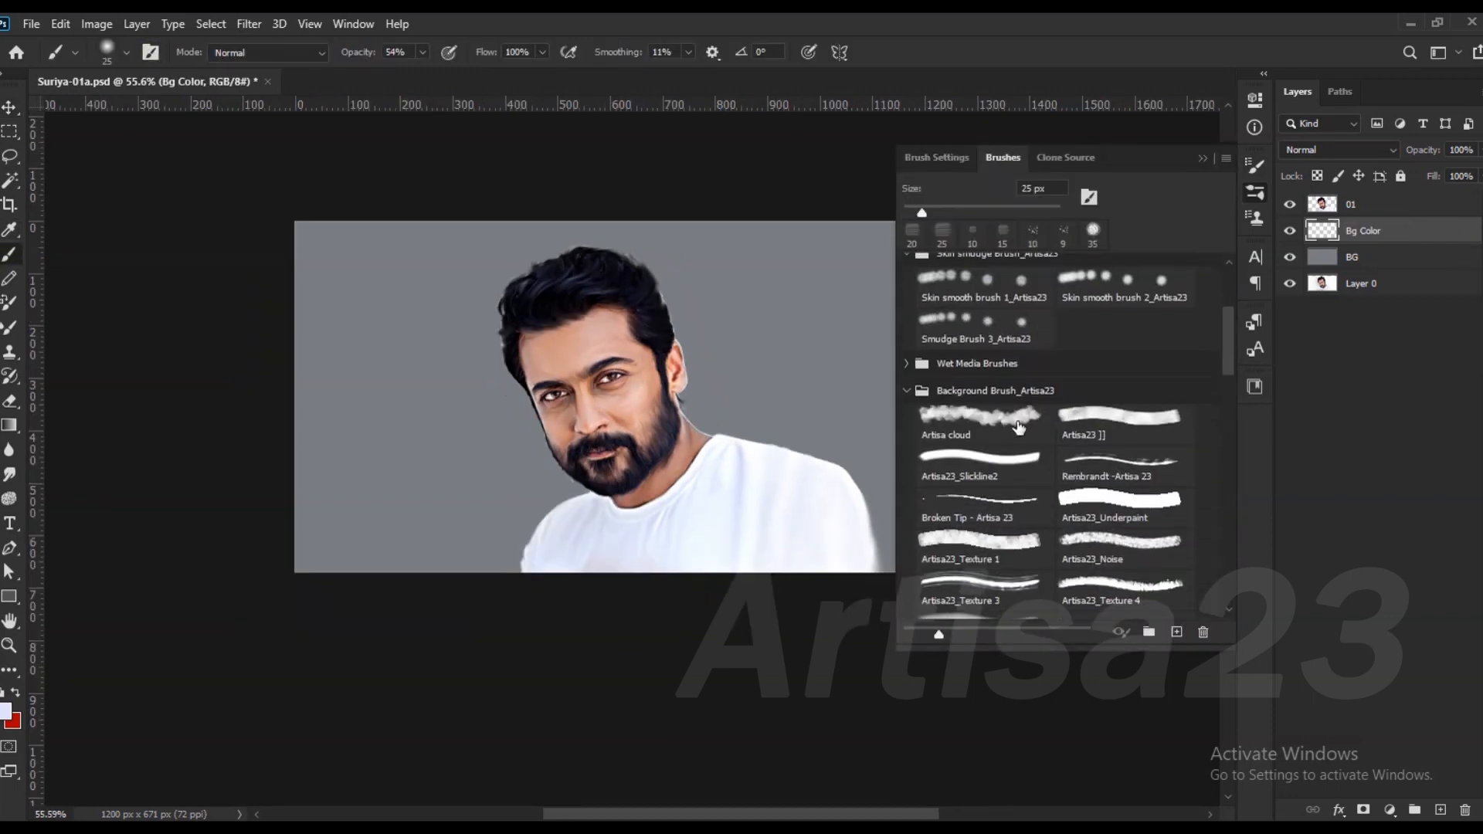
{"action": "left_click", "coordinate": [1019, 427]}
{"action": "scroll", "coordinate": [628, 311], "scroll_direction": "up", "scroll_amount": 3}
Step: Pick a muted blue-grey foreground colour, set brush opacity to 68%, and dab a soft cloud beside the hair
{"action": "left_click", "coordinate": [6, 714]}
{"action": "left_click", "coordinate": [1041, 483]}
{"action": "key", "text": "Return"}
{"action": "left_click", "coordinate": [737, 500]}
{"action": "left_click", "coordinate": [422, 52]}
{"action": "left_click_drag", "start_coordinate": [424, 75], "coordinate": [438, 75]}
{"action": "left_click", "coordinate": [397, 282]}
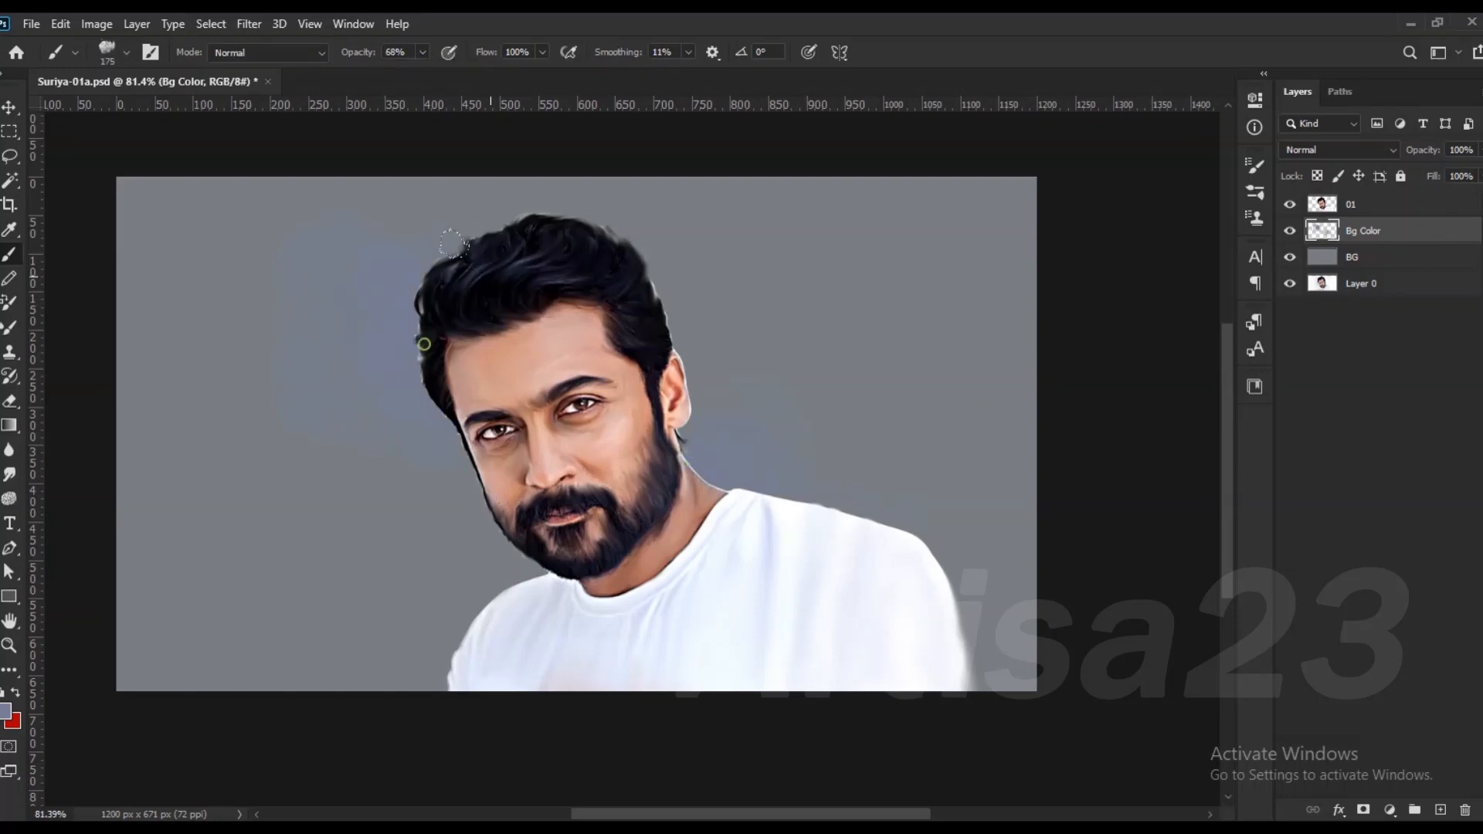
Step: Choose a dark navy colour and paint cloudy shadows above the T-shirt shoulder and beside the beard
{"action": "left_click", "coordinate": [6, 711]}
{"action": "left_click", "coordinate": [1104, 536]}
{"action": "key", "text": "Return"}
{"action": "left_click_drag", "start_coordinate": [745, 456], "coordinate": [845, 478]}
{"action": "mouse_move", "coordinate": [447, 614]}
{"action": "left_mouse_down"}
{"action": "mouse_move", "coordinate": [552, 557]}
{"action": "mouse_move", "coordinate": [483, 533]}
{"action": "left_mouse_up"}
Step: Pick a brighter periwinkle blue and brush a soft cloud patch into the background beside the ear
{"action": "left_click", "coordinate": [8, 714]}
{"action": "left_click", "coordinate": [1058, 460]}
{"action": "left_click", "coordinate": [1417, 367]}
{"action": "left_click_drag", "start_coordinate": [757, 394], "coordinate": [688, 387]}
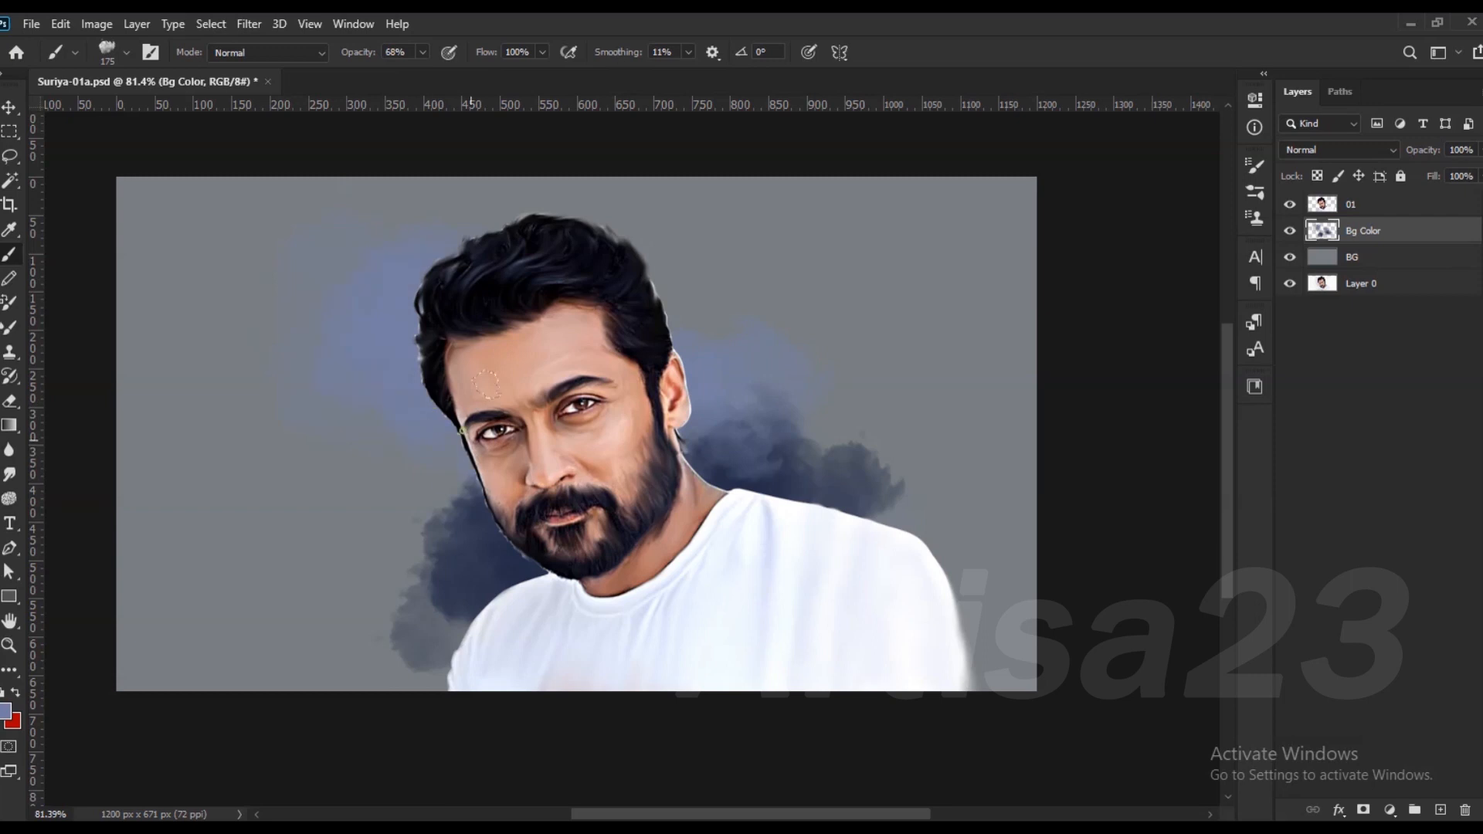
Step: Sample the dark background tones and extend the navy clouds above the shoulder and beside the beard
{"action": "left_click", "coordinate": [469, 494], "text": "alt"}
{"action": "left_click", "coordinate": [441, 501]}
{"action": "left_click_drag", "start_coordinate": [856, 474], "coordinate": [920, 512]}
{"action": "left_click", "coordinate": [406, 589]}
Step: Choose a light blue-grey and paint pale clouds beside the hair and across the left background
{"action": "left_click", "coordinate": [7, 710]}
{"action": "left_click", "coordinate": [1016, 414]}
{"action": "left_click", "coordinate": [1417, 367]}
{"action": "left_click_drag", "start_coordinate": [691, 255], "coordinate": [715, 355]}
{"action": "left_click_drag", "start_coordinate": [194, 402], "coordinate": [332, 455]}
Step: Sample the painted blues and blend soft strokes through the pale clouds and around the hair
{"action": "left_click", "coordinate": [384, 293], "text": "alt"}
{"action": "left_click_drag", "start_coordinate": [324, 390], "coordinate": [402, 417]}
{"action": "left_click", "coordinate": [725, 330]}
{"action": "mouse_move", "coordinate": [725, 330]}
{"action": "left_mouse_down"}
{"action": "mouse_move", "coordinate": [630, 223]}
{"action": "mouse_move", "coordinate": [538, 194]}
{"action": "mouse_move", "coordinate": [483, 228]}
{"action": "left_mouse_up"}
{"action": "left_click", "coordinate": [687, 236], "text": "alt"}
Step: Choose a muted red foreground colour and paint a cloudy patch in the background right of the head
{"action": "left_click", "coordinate": [6, 712]}
{"action": "left_click", "coordinate": [1416, 364]}
{"action": "mouse_move", "coordinate": [803, 339]}
{"action": "left_mouse_down"}
{"action": "mouse_move", "coordinate": [819, 232]}
{"action": "mouse_move", "coordinate": [816, 257]}
{"action": "left_mouse_up"}
Step: Sample the dark background tone, enlarge the brush to 250 px, and extend shadows below the red patch
{"action": "left_click", "coordinate": [844, 440], "text": "alt"}
{"action": "key", "text": "bracketright"}
{"action": "key", "text": "bracketright"}
{"action": "key", "text": "bracketright"}
{"action": "key", "text": "bracketright"}
{"action": "key", "text": "bracketright"}
{"action": "mouse_move", "coordinate": [880, 402]}
{"action": "left_mouse_down"}
{"action": "mouse_move", "coordinate": [906, 535]}
{"action": "mouse_move", "coordinate": [853, 438]}
{"action": "left_mouse_up"}
Step: Sample nearby background colours and blend them around the red patch, along the right edge, and above the hair
{"action": "left_click", "coordinate": [868, 406], "text": "alt"}
{"action": "left_click", "coordinate": [876, 365], "text": "alt"}
{"action": "mouse_move", "coordinate": [853, 324]}
{"action": "left_mouse_down"}
{"action": "mouse_move", "coordinate": [809, 392]}
{"action": "mouse_move", "coordinate": [744, 309]}
{"action": "left_mouse_up"}
{"action": "left_click", "coordinate": [807, 288], "text": "alt"}
{"action": "mouse_move", "coordinate": [957, 309]}
{"action": "left_mouse_down"}
{"action": "mouse_move", "coordinate": [917, 384]}
{"action": "mouse_move", "coordinate": [942, 498]}
{"action": "left_mouse_up"}
{"action": "left_click_drag", "start_coordinate": [788, 417], "coordinate": [725, 325]}
{"action": "left_click", "coordinate": [617, 221], "text": "alt"}
{"action": "left_click_drag", "start_coordinate": [525, 202], "coordinate": [346, 213]}
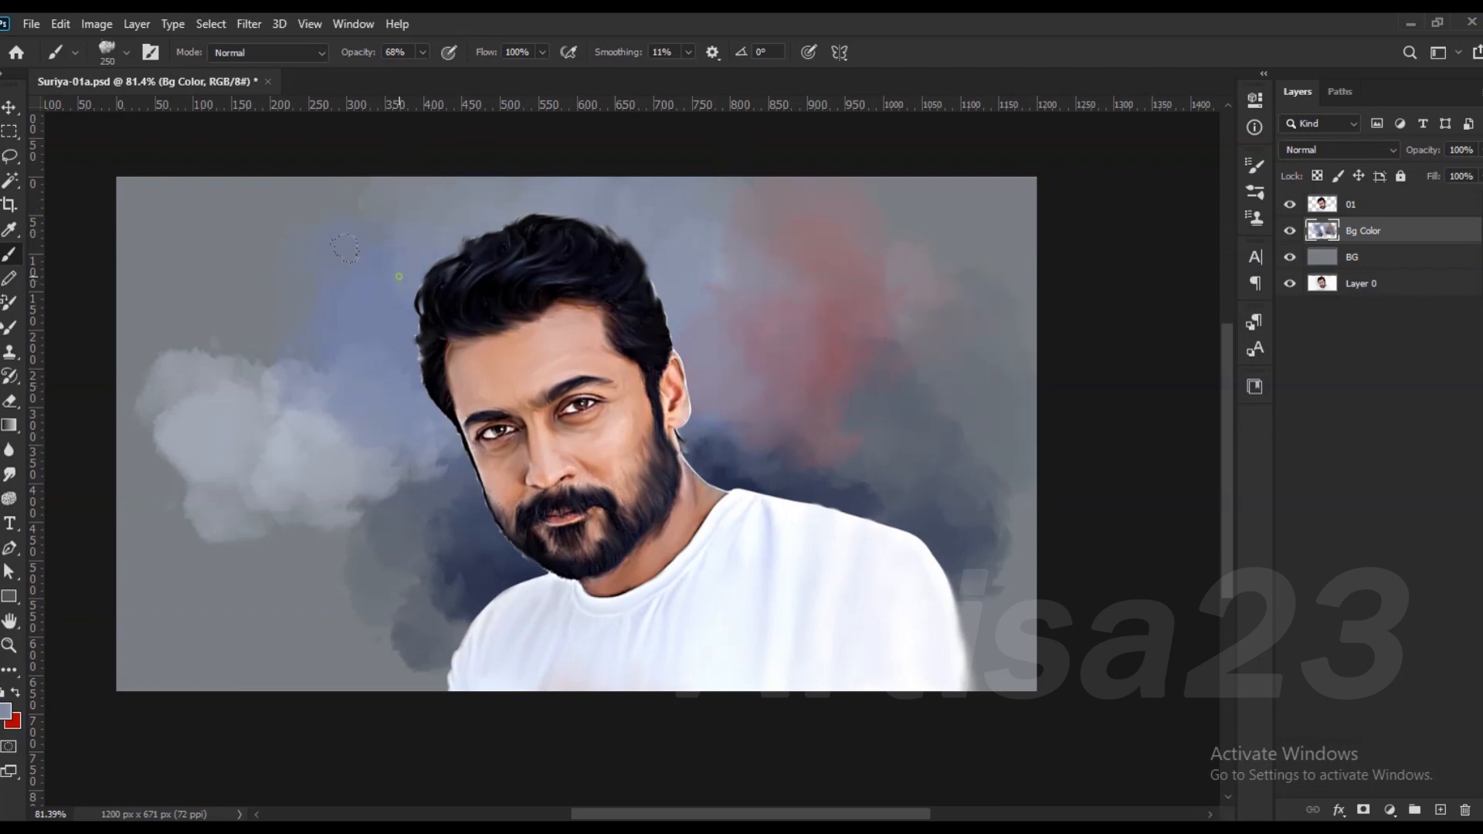
Step: Blend the pale clouds across the left background and widen the dark navy shadow beside the beard
{"action": "left_click", "coordinate": [255, 426], "text": "alt"}
{"action": "mouse_move", "coordinate": [255, 426]}
{"action": "left_mouse_down"}
{"action": "mouse_move", "coordinate": [278, 489]}
{"action": "mouse_move", "coordinate": [135, 494]}
{"action": "left_mouse_up"}
{"action": "left_click", "coordinate": [464, 554], "text": "alt"}
{"action": "left_click_drag", "start_coordinate": [458, 540], "coordinate": [436, 483]}
Step: Soften the red patch right of the head with sampled dark blue and grey background strokes
{"action": "left_click_drag", "start_coordinate": [695, 386], "coordinate": [780, 433]}
{"action": "left_click", "coordinate": [953, 438], "text": "alt"}
{"action": "left_click_drag", "start_coordinate": [946, 386], "coordinate": [868, 325]}
{"action": "left_click", "coordinate": [926, 200], "text": "alt"}
{"action": "left_click_drag", "start_coordinate": [922, 255], "coordinate": [912, 325]}
{"action": "left_click", "coordinate": [719, 271], "text": "alt"}
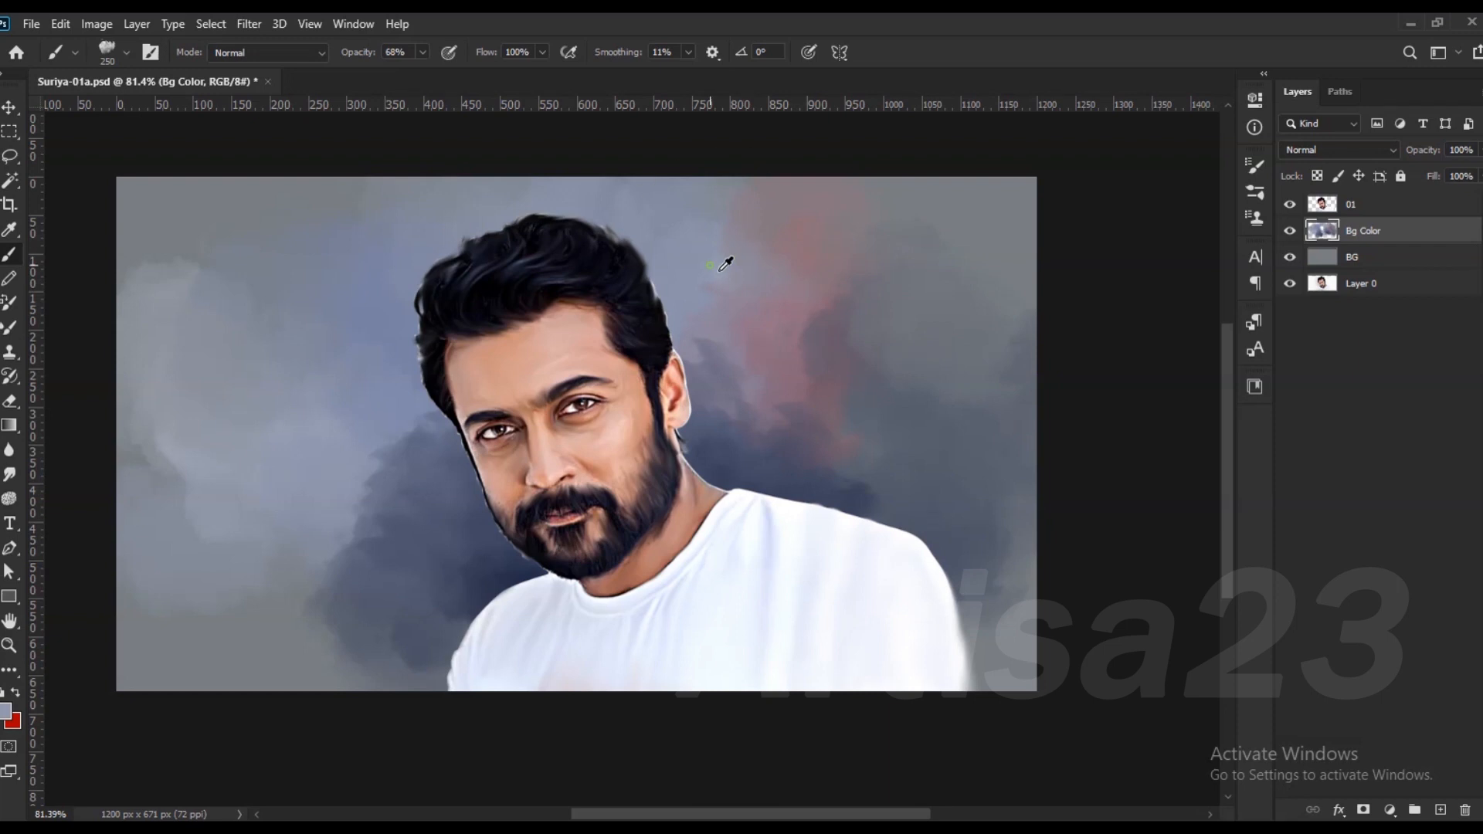
Step: Blend sampled blues, navy and greys over the left background, from beside the hair to the lower corner
{"action": "left_click", "coordinate": [394, 245], "text": "alt"}
{"action": "mouse_move", "coordinate": [401, 429]}
{"action": "left_mouse_down"}
{"action": "mouse_move", "coordinate": [377, 506]}
{"action": "mouse_move", "coordinate": [315, 543]}
{"action": "left_mouse_up"}
{"action": "left_click", "coordinate": [482, 607], "text": "alt"}
{"action": "mouse_move", "coordinate": [492, 571]}
{"action": "left_mouse_down"}
{"action": "mouse_move", "coordinate": [396, 482]}
{"action": "mouse_move", "coordinate": [325, 525]}
{"action": "left_mouse_up"}
{"action": "left_click", "coordinate": [377, 434], "text": "alt"}
{"action": "mouse_move", "coordinate": [374, 672]}
{"action": "left_mouse_down"}
{"action": "mouse_move", "coordinate": [268, 669]}
{"action": "mouse_move", "coordinate": [182, 588]}
{"action": "left_mouse_up"}
{"action": "mouse_move", "coordinate": [257, 534]}
{"action": "left_mouse_down"}
{"action": "mouse_move", "coordinate": [176, 469]}
{"action": "mouse_move", "coordinate": [190, 241]}
{"action": "left_mouse_up"}
Step: Spread the sampled reddish tone right of the head and add muted red touches left of the beard
{"action": "left_click", "coordinate": [844, 341], "text": "alt"}
{"action": "mouse_move", "coordinate": [888, 316]}
{"action": "left_mouse_down"}
{"action": "mouse_move", "coordinate": [917, 255]}
{"action": "mouse_move", "coordinate": [784, 316]}
{"action": "left_mouse_up"}
{"action": "left_click", "coordinate": [772, 340], "text": "alt"}
{"action": "mouse_move", "coordinate": [356, 448]}
{"action": "left_mouse_down"}
{"action": "mouse_move", "coordinate": [371, 463]}
{"action": "mouse_move", "coordinate": [248, 431]}
{"action": "mouse_move", "coordinate": [373, 446]}
{"action": "mouse_move", "coordinate": [408, 552]}
{"action": "left_mouse_up"}
{"action": "left_click", "coordinate": [364, 500], "text": "alt"}
{"action": "left_click", "coordinate": [745, 383], "text": "alt"}
{"action": "mouse_move", "coordinate": [718, 347]}
{"action": "left_mouse_down"}
{"action": "mouse_move", "coordinate": [772, 424]}
{"action": "mouse_move", "coordinate": [702, 317]}
{"action": "left_mouse_up"}
Step: Reduce the brush to 175 px and blend sampled dark tones into the lower-left background beside the shoulder
{"action": "key", "text": "bracketleft"}
{"action": "key", "text": "bracketleft"}
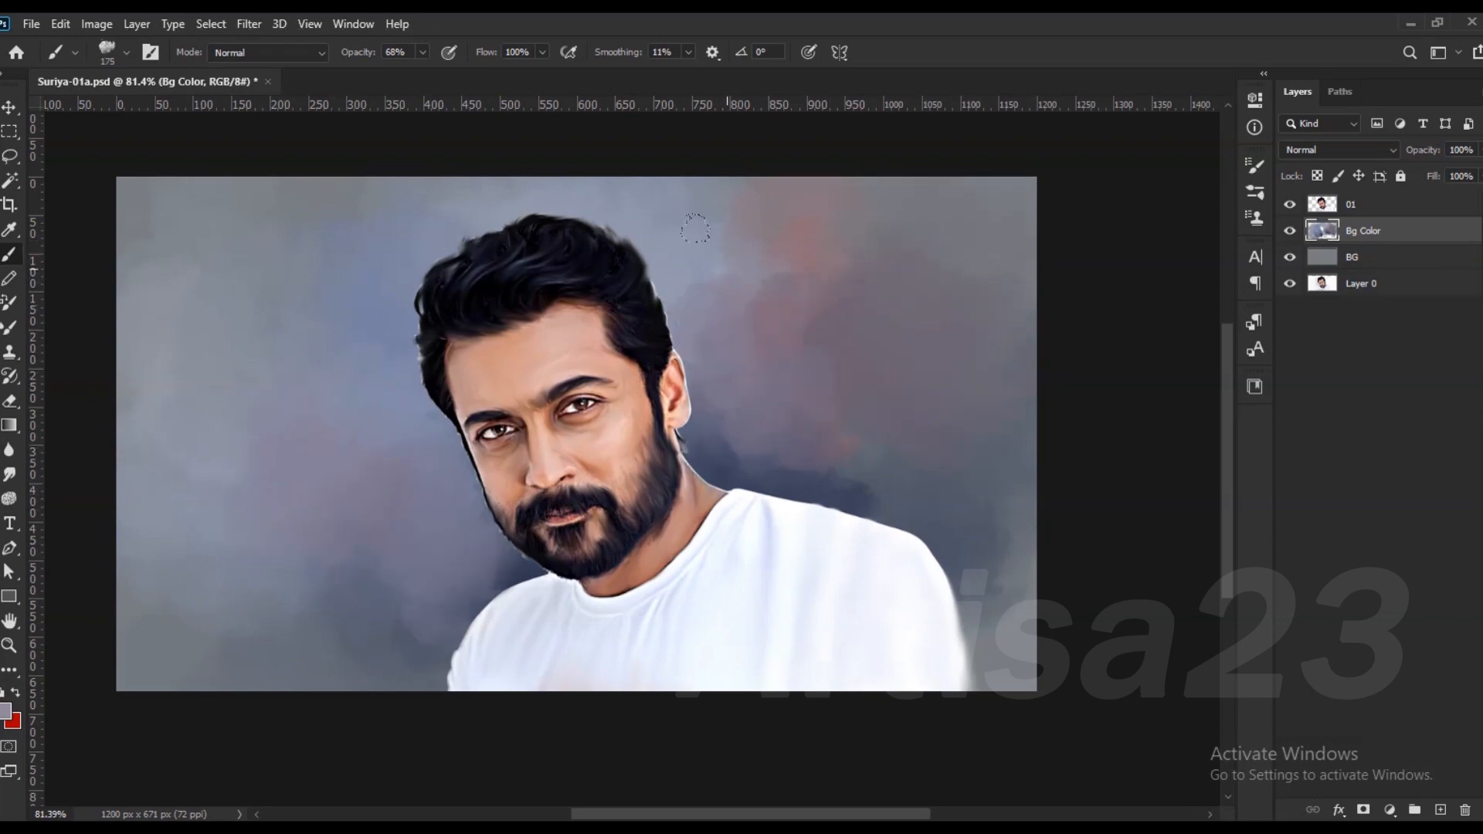
{"action": "scroll", "coordinate": [826, 363], "scroll_direction": "down", "scroll_amount": 2}
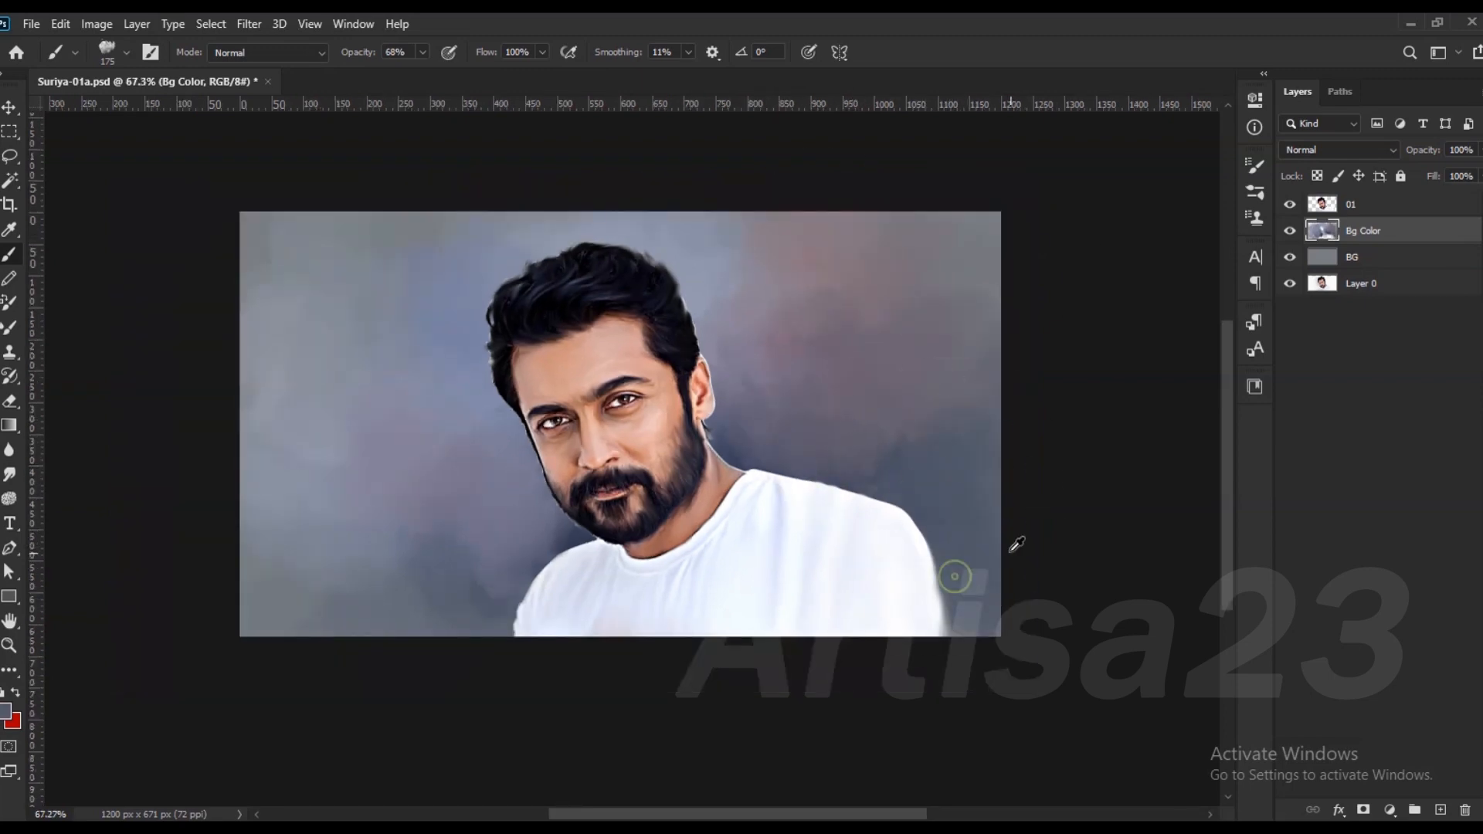
{"action": "left_click", "coordinate": [543, 559], "text": "alt"}
{"action": "left_click_drag", "start_coordinate": [533, 541], "coordinate": [398, 621]}
{"action": "left_click", "coordinate": [479, 553], "text": "alt"}
{"action": "left_click", "coordinate": [442, 573]}
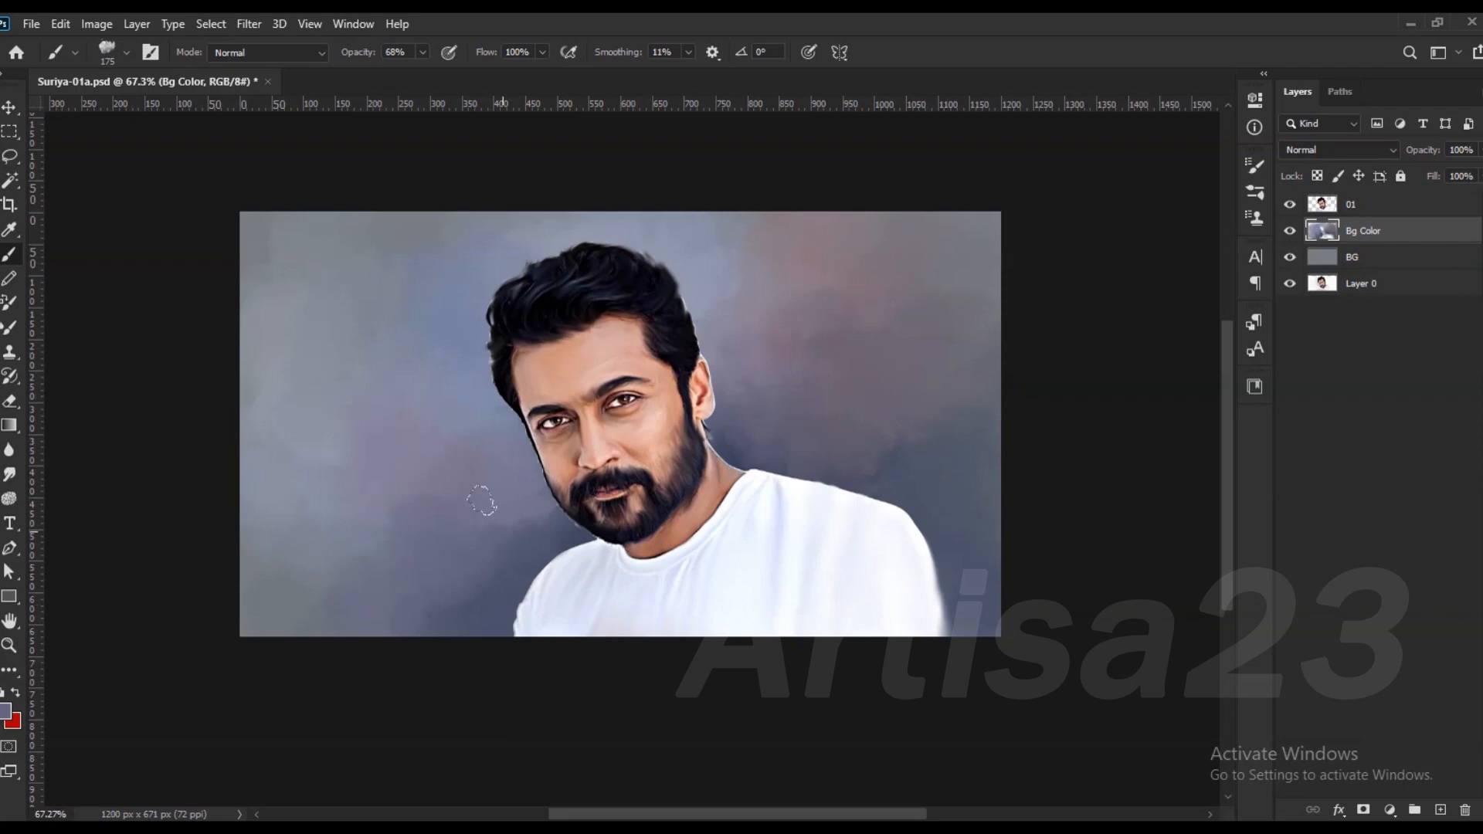
Step: Brush dark slate tones behind the neck and blend the red-grey area of the right background
{"action": "scroll", "coordinate": [321, 480], "scroll_direction": "down", "scroll_amount": 2}
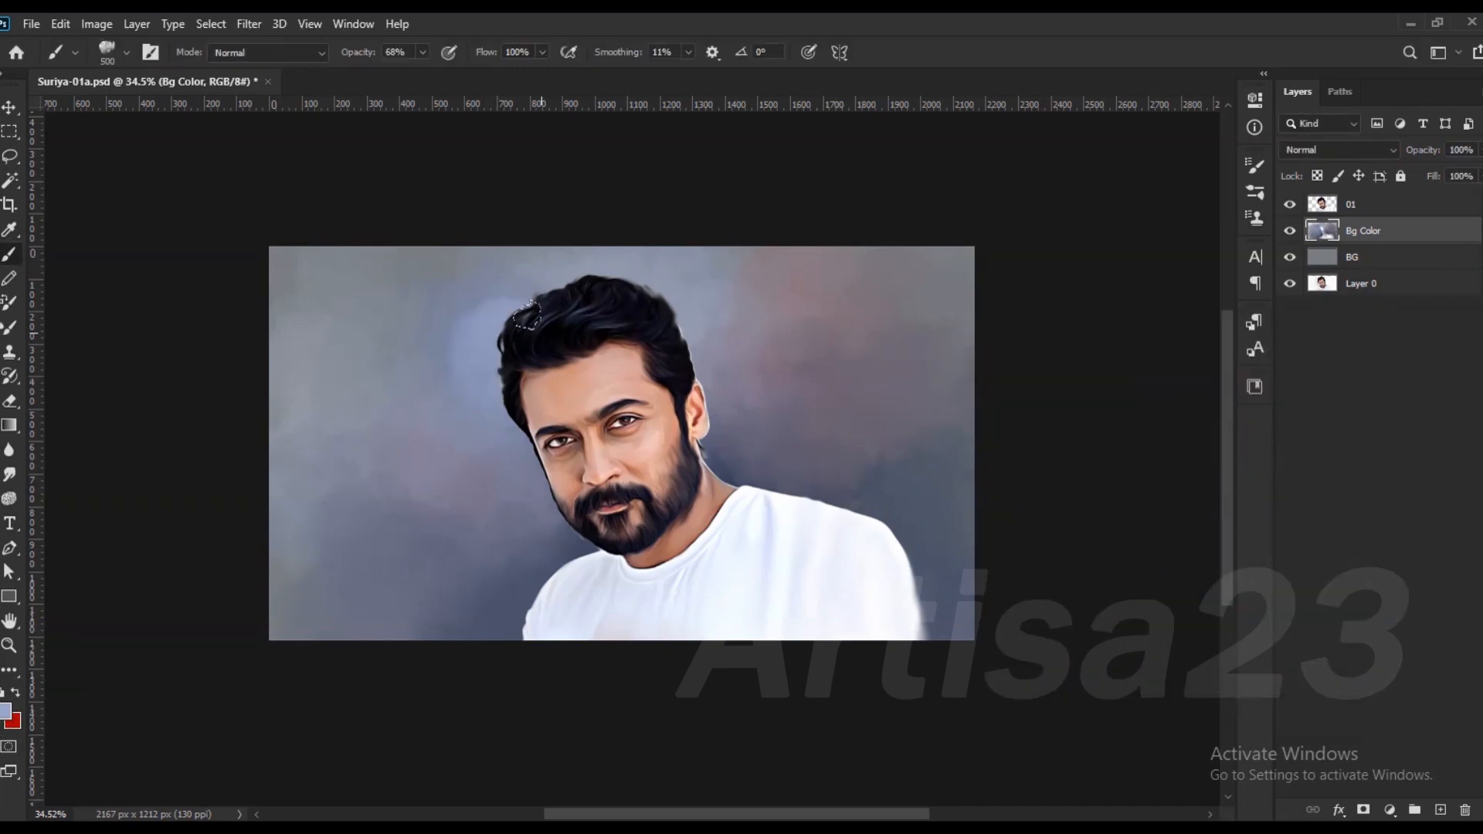
{"action": "scroll", "coordinate": [502, 305], "scroll_direction": "up", "scroll_amount": 1}
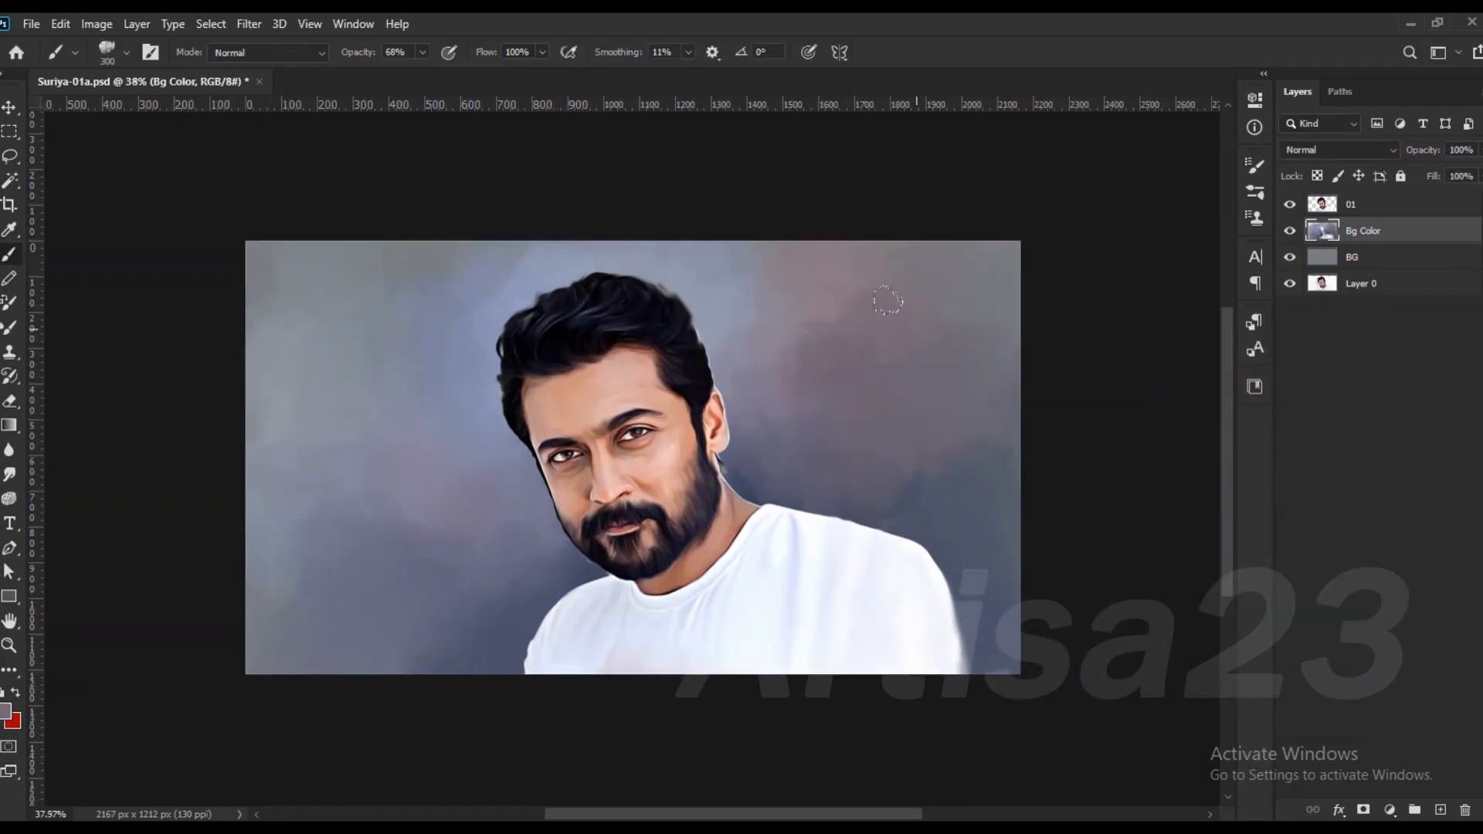
{"action": "left_click_drag", "start_coordinate": [737, 432], "coordinate": [803, 451]}
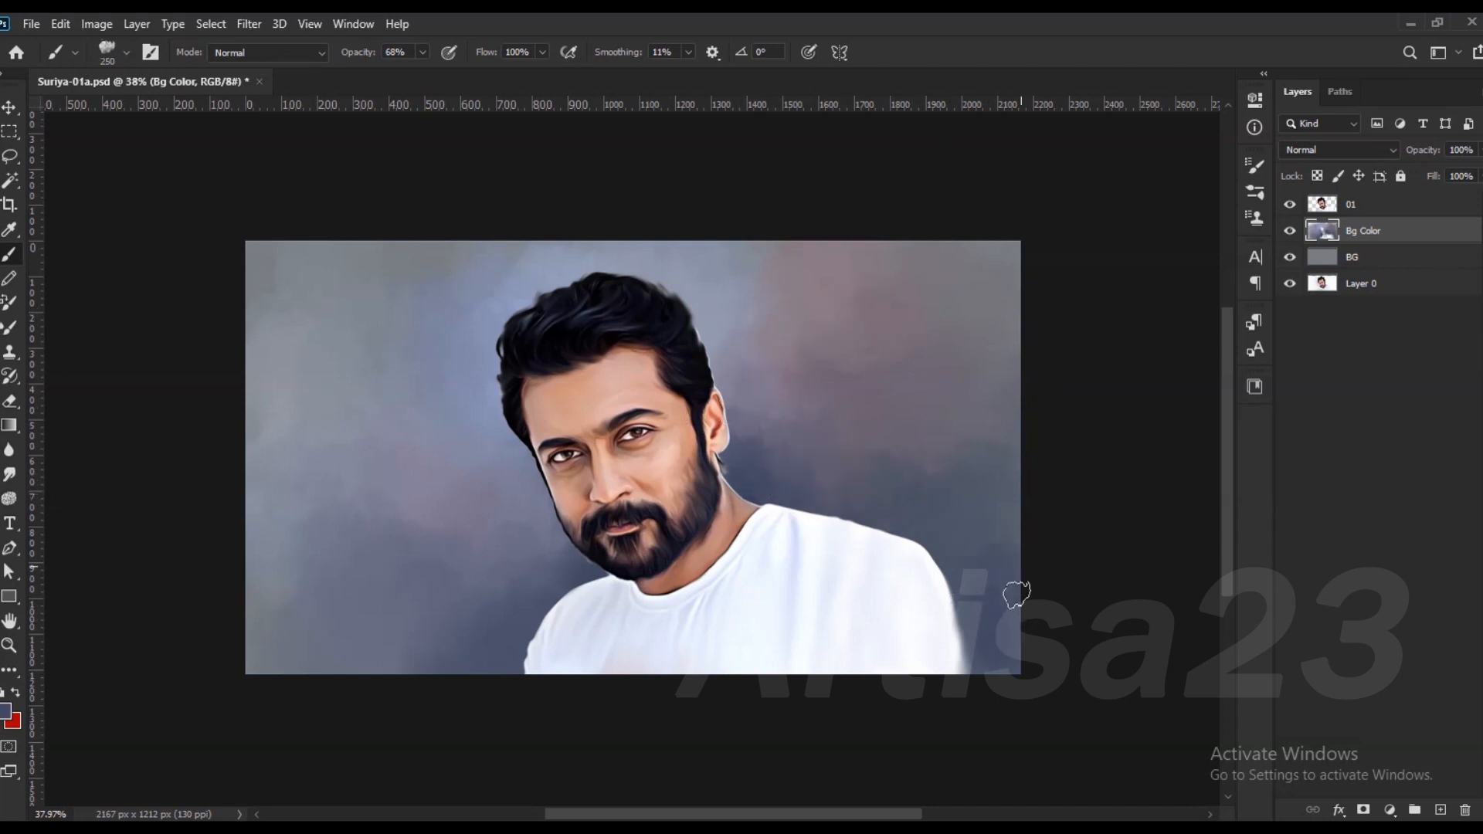
{"action": "scroll", "coordinate": [847, 356], "scroll_direction": "up", "scroll_amount": 3}
{"action": "left_click", "coordinate": [841, 355], "text": "alt"}
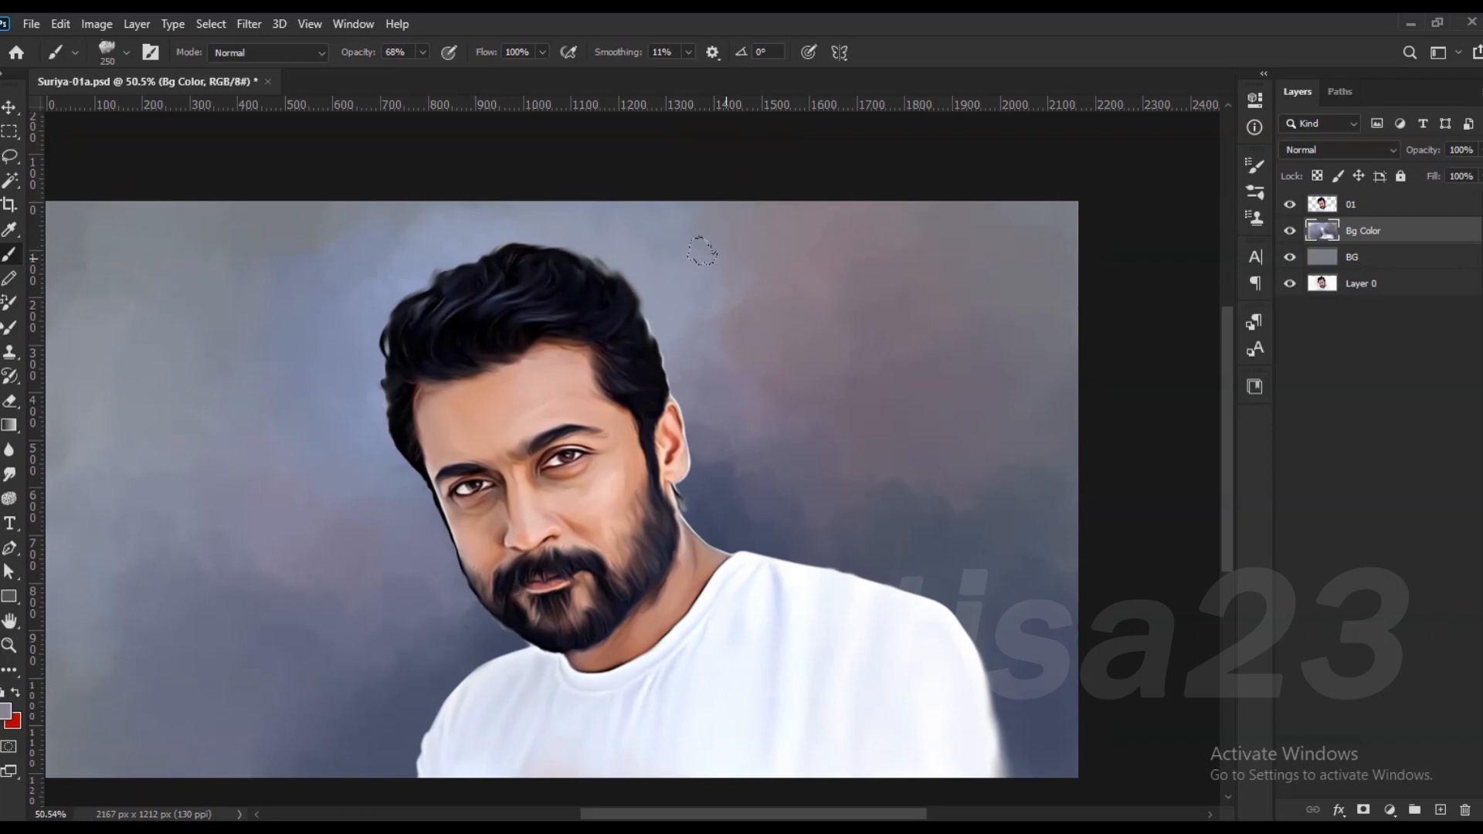
Step: Sample the blue beside the hair and smooth the remaining colour transitions across the background, adjusting the brush size
{"action": "scroll", "coordinate": [746, 334], "scroll_direction": "down", "scroll_amount": 4}
{"action": "scroll", "coordinate": [479, 303], "scroll_direction": "up", "scroll_amount": 3}
{"action": "left_click", "coordinate": [472, 306], "text": "alt"}
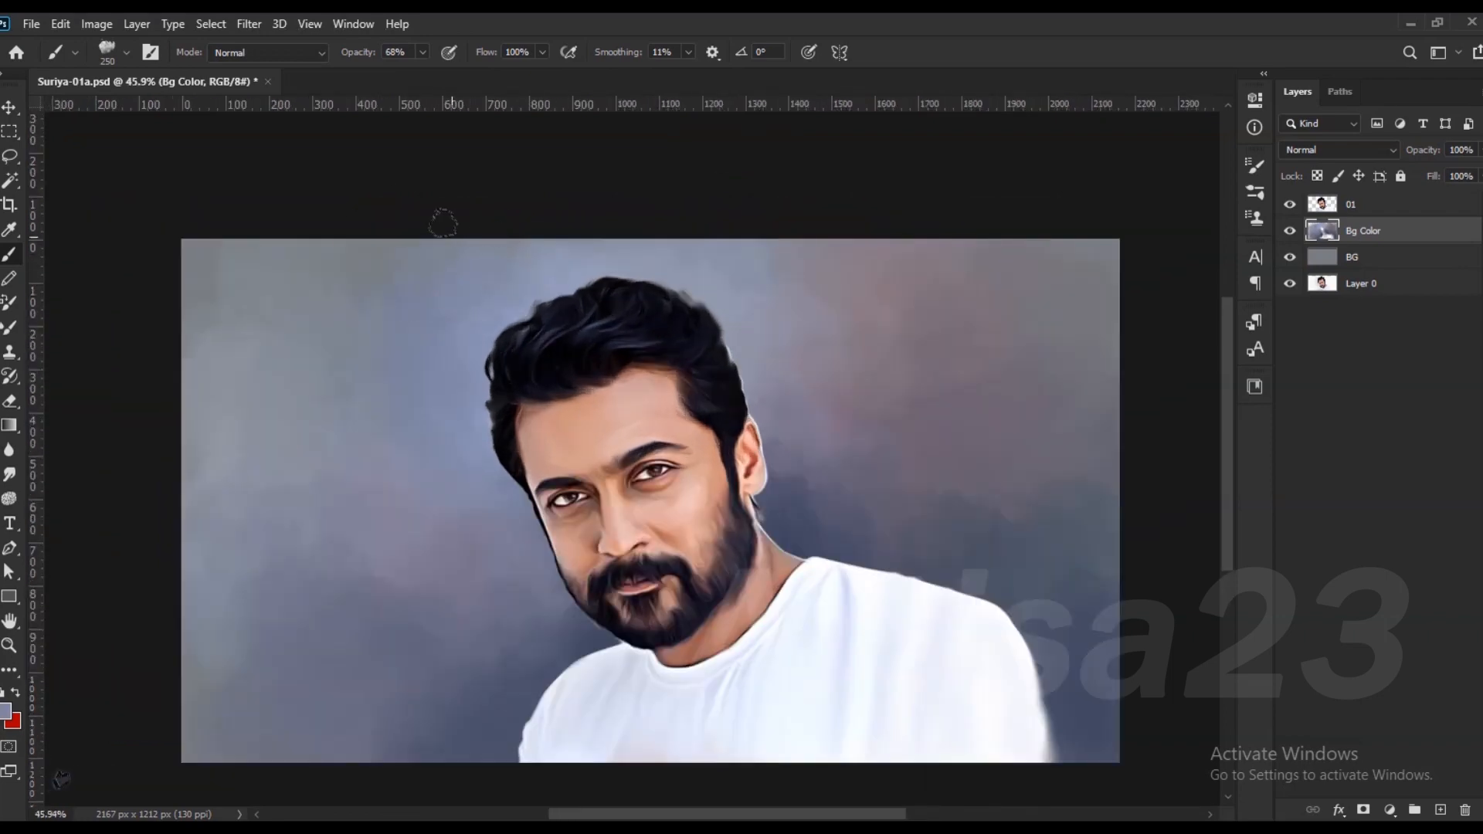
{"action": "key", "text": "bracketleft"}
{"action": "key", "text": "bracketleft"}
{"action": "scroll", "coordinate": [341, 340], "scroll_direction": "down", "scroll_amount": 3}
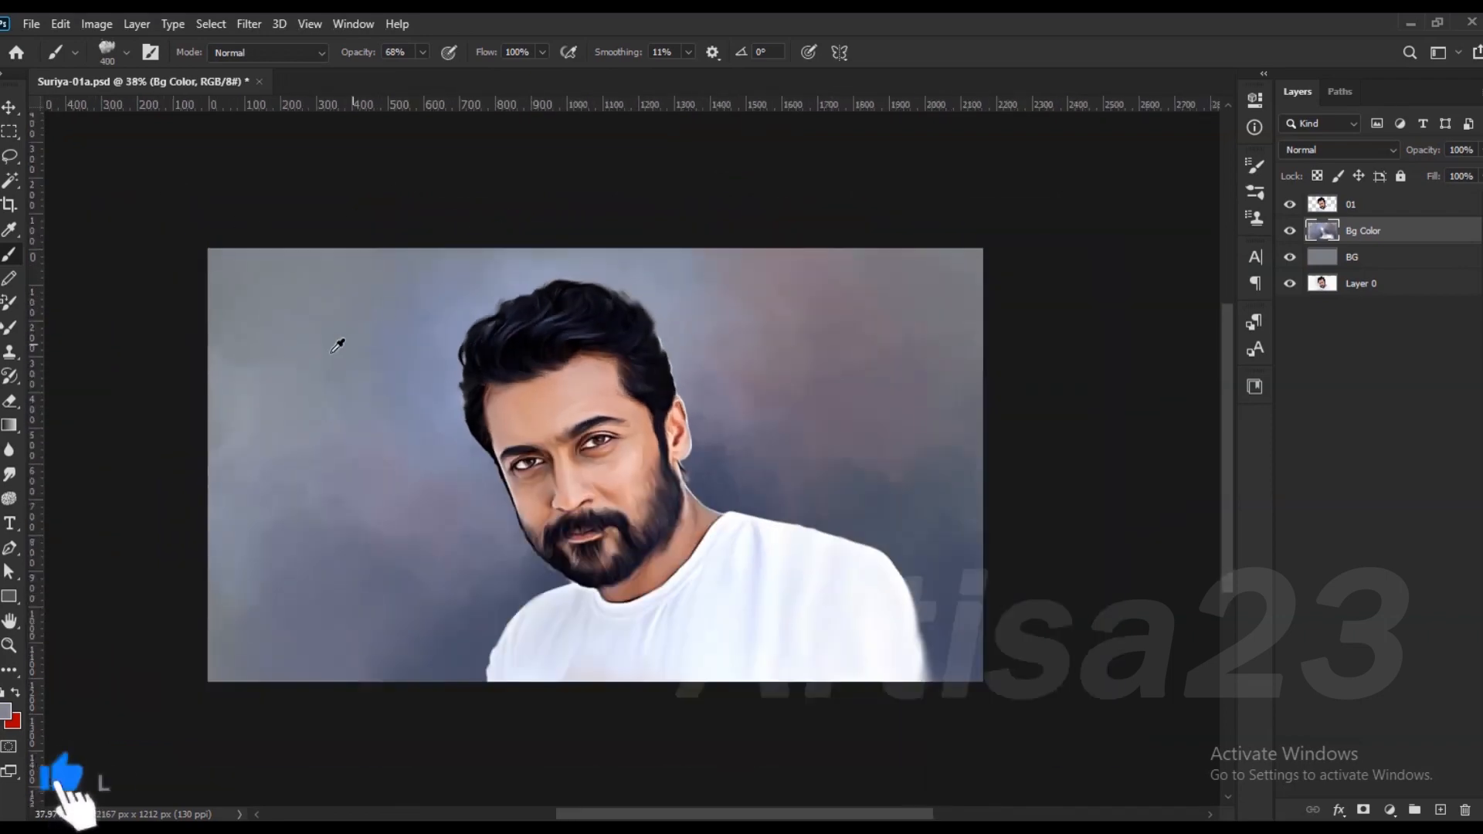
{"action": "scroll", "coordinate": [695, 433], "scroll_direction": "up", "scroll_amount": 3}
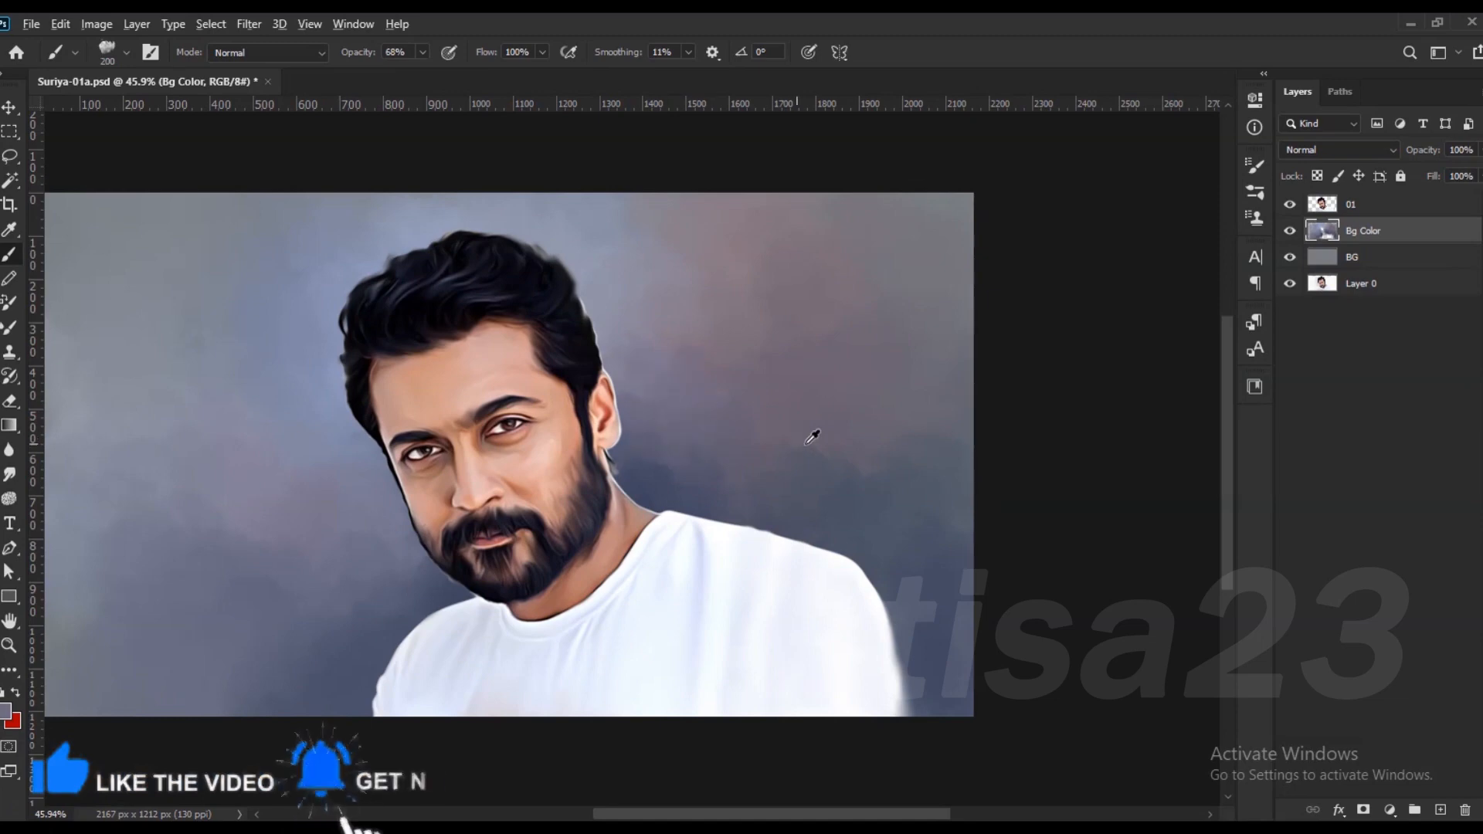
{"action": "scroll", "coordinate": [828, 433], "scroll_direction": "down", "scroll_amount": 3}
{"action": "scroll", "coordinate": [782, 354], "scroll_direction": "up", "scroll_amount": 2}
{"action": "scroll", "coordinate": [643, 380], "scroll_direction": "up", "scroll_amount": 4}
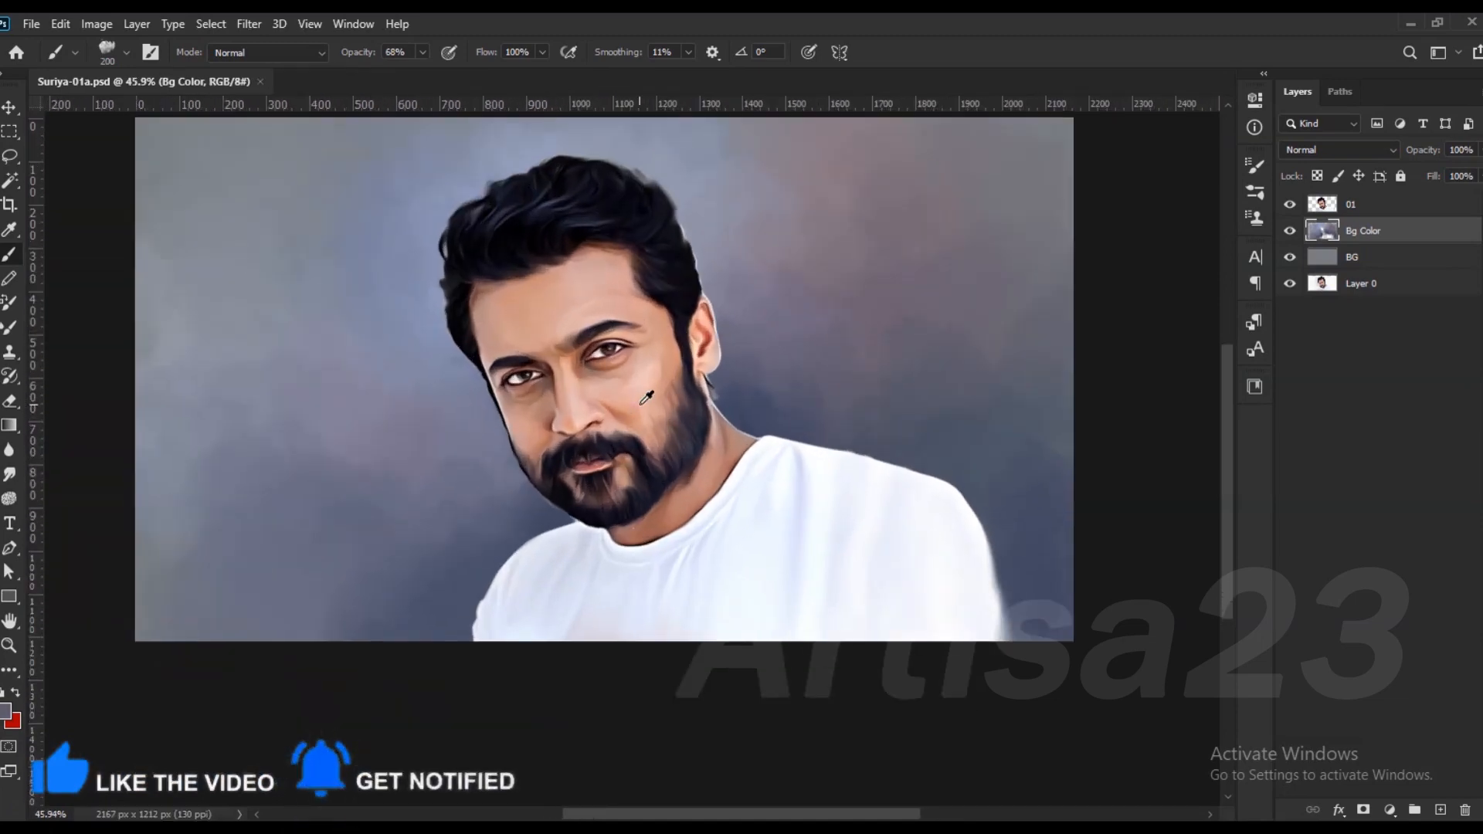
Step: Select layer 01 and set up the Smudge tool with a soft smoothing brush at 40% strength
{"action": "left_click", "coordinate": [1347, 210]}
{"action": "left_click", "coordinate": [9, 474]}
{"action": "left_click", "coordinate": [1253, 166]}
{"action": "left_click", "coordinate": [1001, 157]}
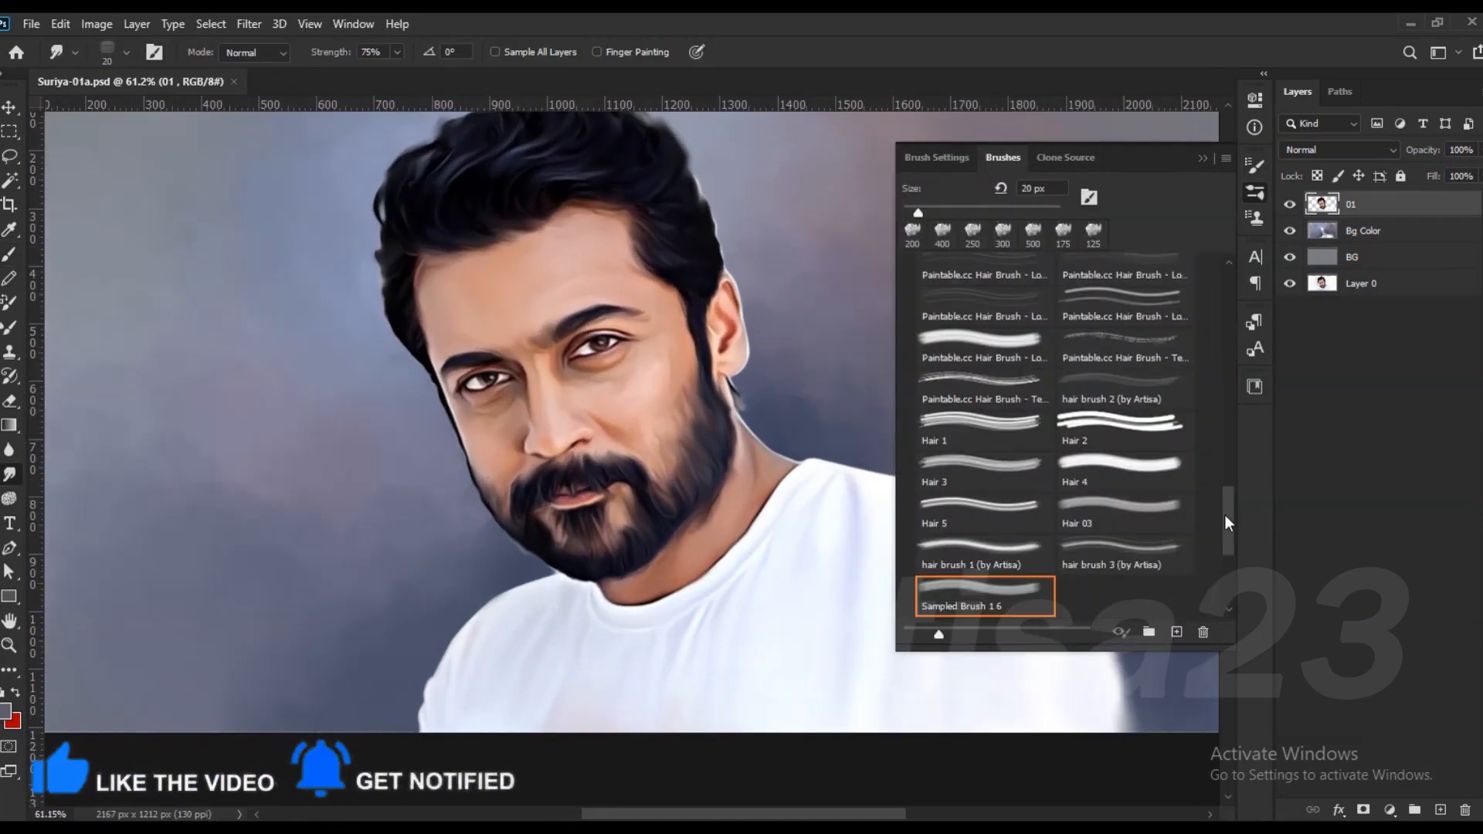
{"action": "scroll", "coordinate": [1224, 515], "scroll_direction": "up", "scroll_amount": 5}
{"action": "left_click", "coordinate": [1112, 467]}
{"action": "left_click", "coordinate": [397, 51]}
{"action": "left_click_drag", "start_coordinate": [383, 72], "coordinate": [368, 72]}
Step: Reduce the smudge brush to 50 px and smooth the skin on the cheek below the eye
{"action": "scroll", "coordinate": [587, 262], "scroll_direction": "up", "scroll_amount": 3}
{"action": "key", "text": "bracketleft"}
{"action": "key", "text": "bracketleft"}
{"action": "key", "text": "bracketleft"}
{"action": "key", "text": "bracketleft"}
{"action": "key", "text": "bracketleft"}
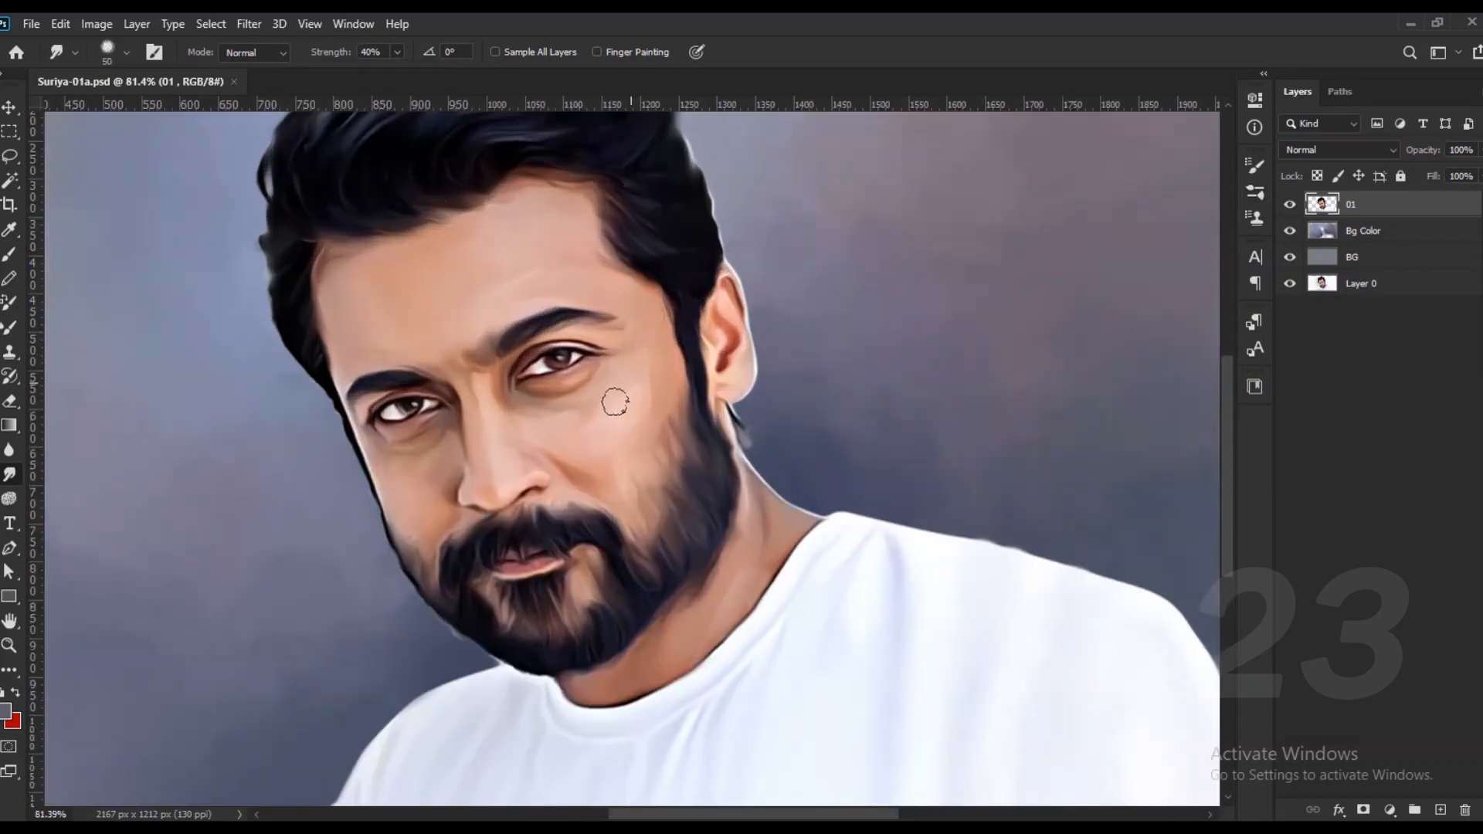
{"action": "left_click", "coordinate": [615, 401]}
{"action": "scroll", "coordinate": [603, 406], "scroll_direction": "up", "scroll_amount": 3}
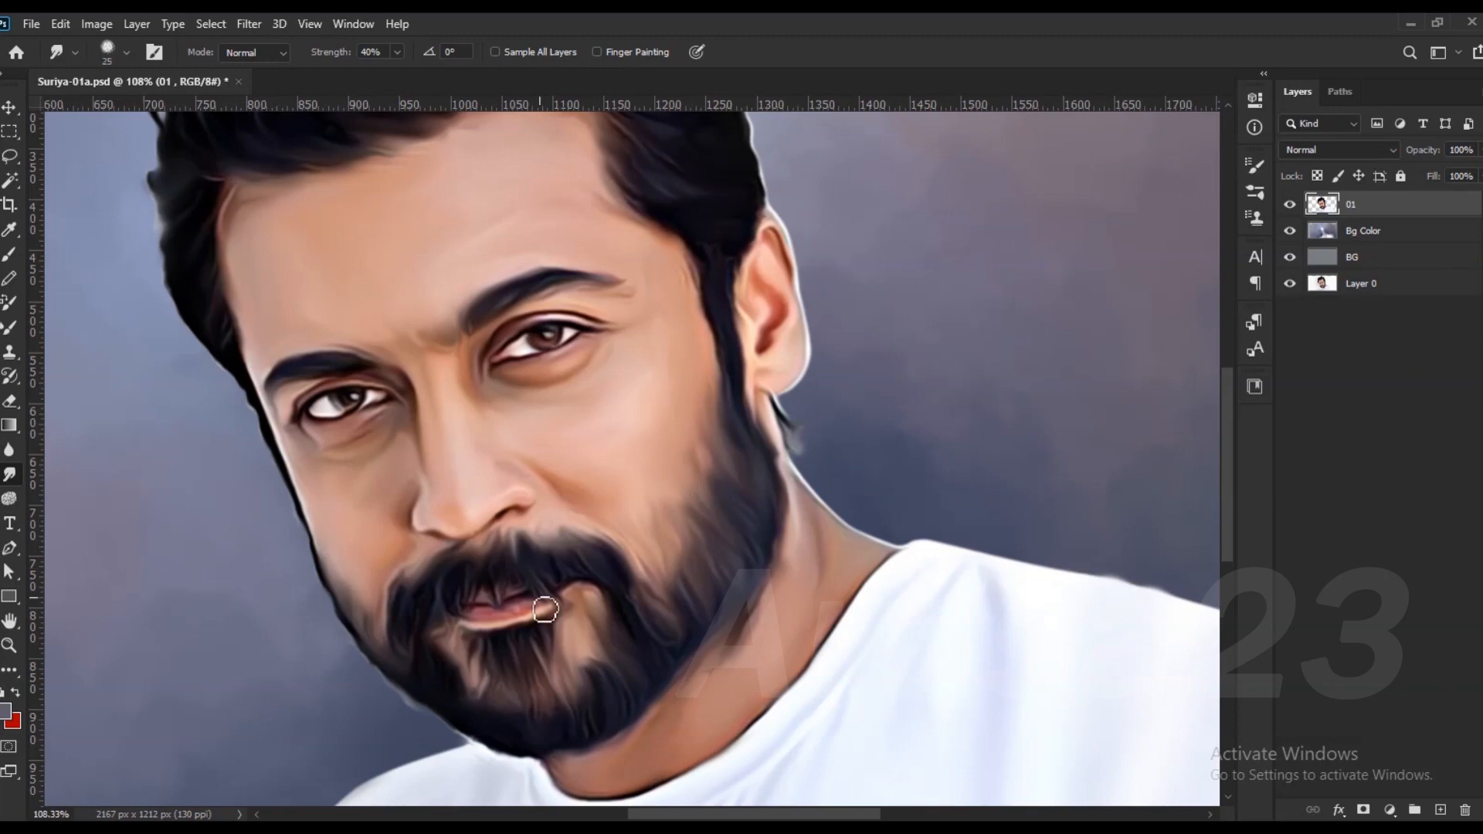
Step: Smooth the skin around the nose, lips and mouth corner using a 25 px smudge brush
{"action": "scroll", "coordinate": [543, 559], "scroll_direction": "up", "scroll_amount": 3}
{"action": "key", "text": "bracketleft"}
{"action": "scroll", "coordinate": [478, 612], "scroll_direction": "up", "scroll_amount": 2}
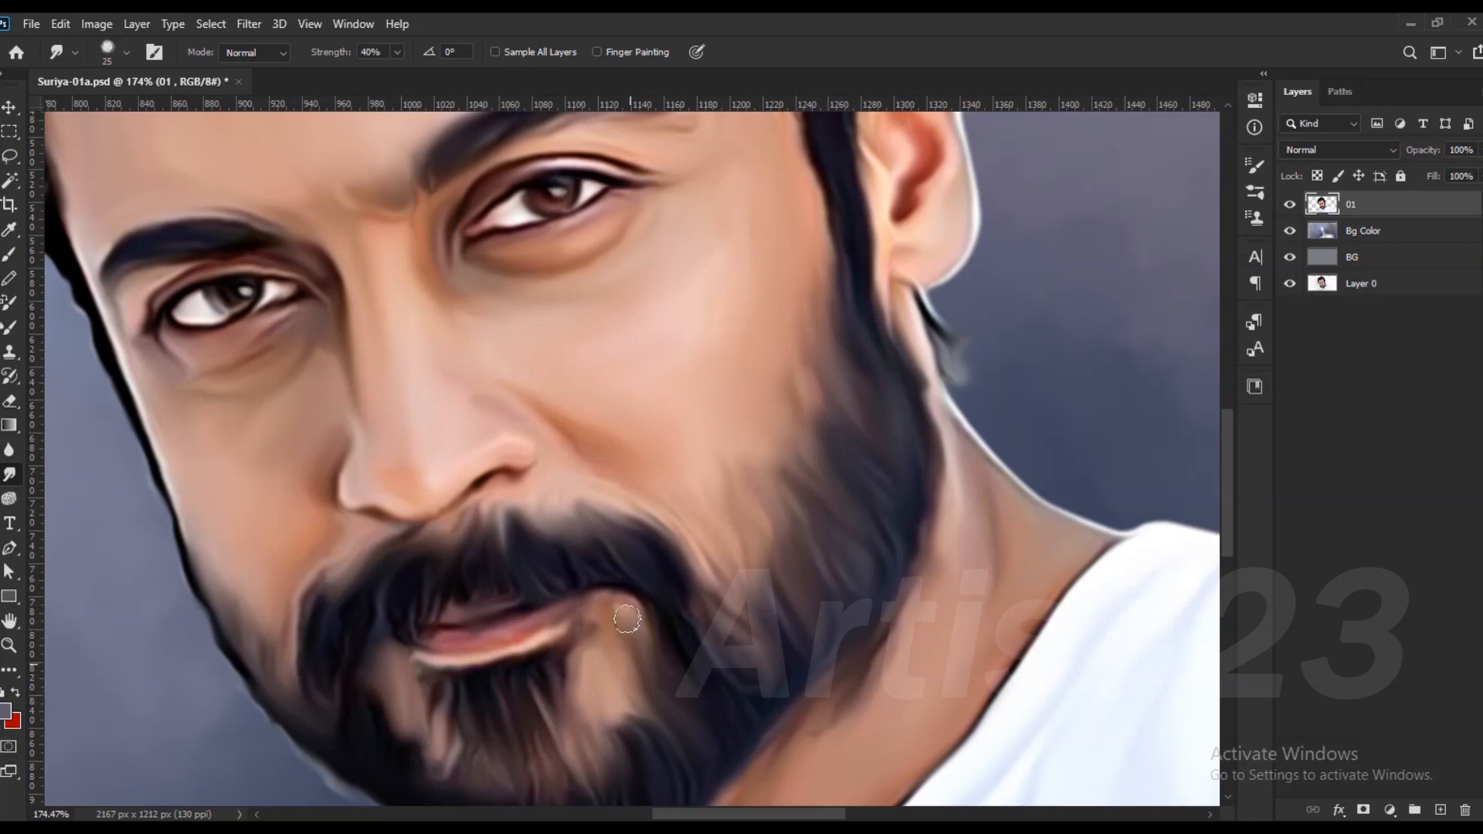
{"action": "scroll", "coordinate": [541, 541], "scroll_direction": "down", "scroll_amount": 5}
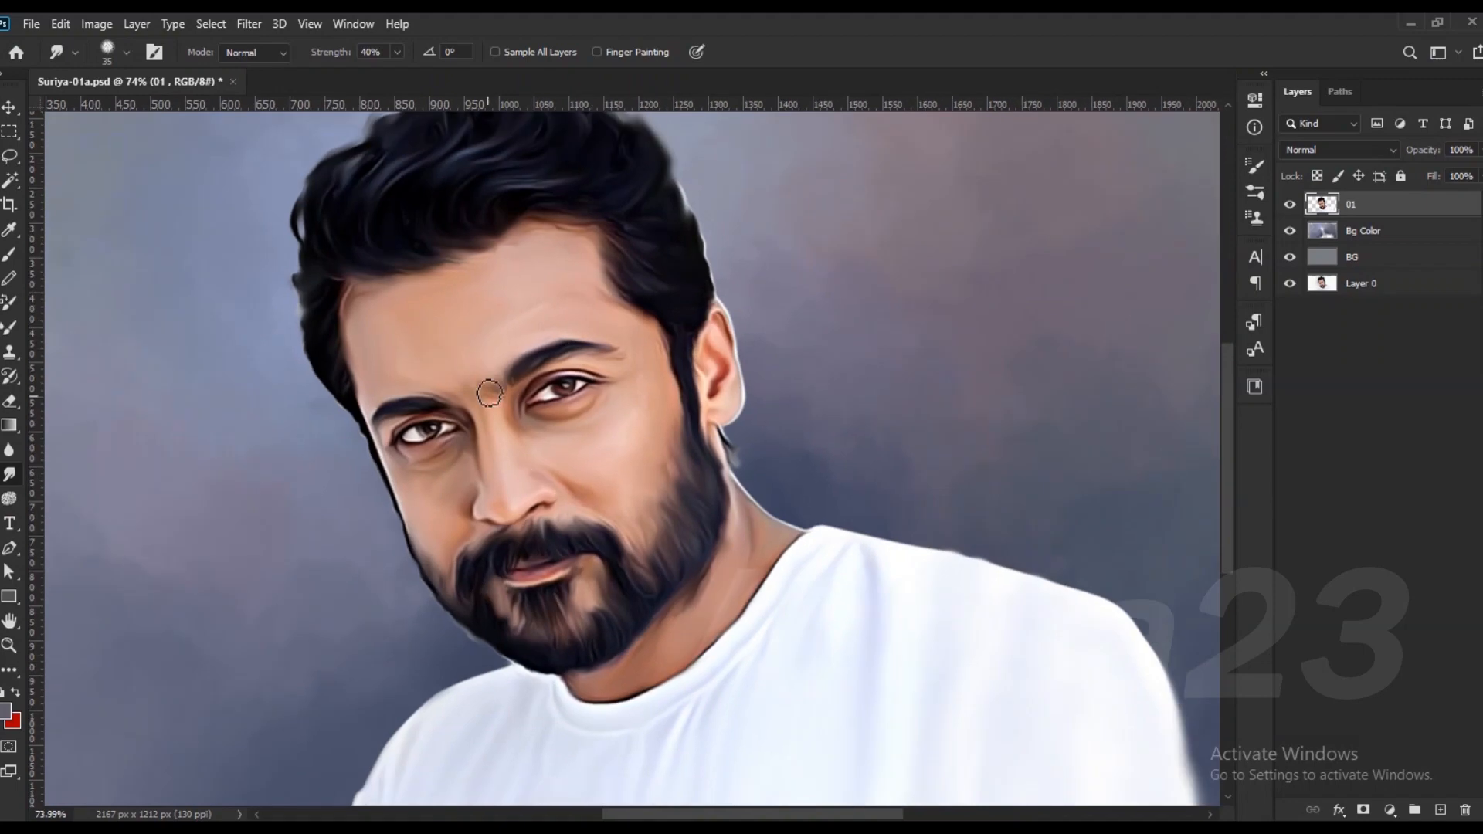
Step: Smooth the skin around both eyes, the nose bridge and the forehead with a 20 to 45 px smudge brush
{"action": "scroll", "coordinate": [377, 427], "scroll_direction": "up", "scroll_amount": 7}
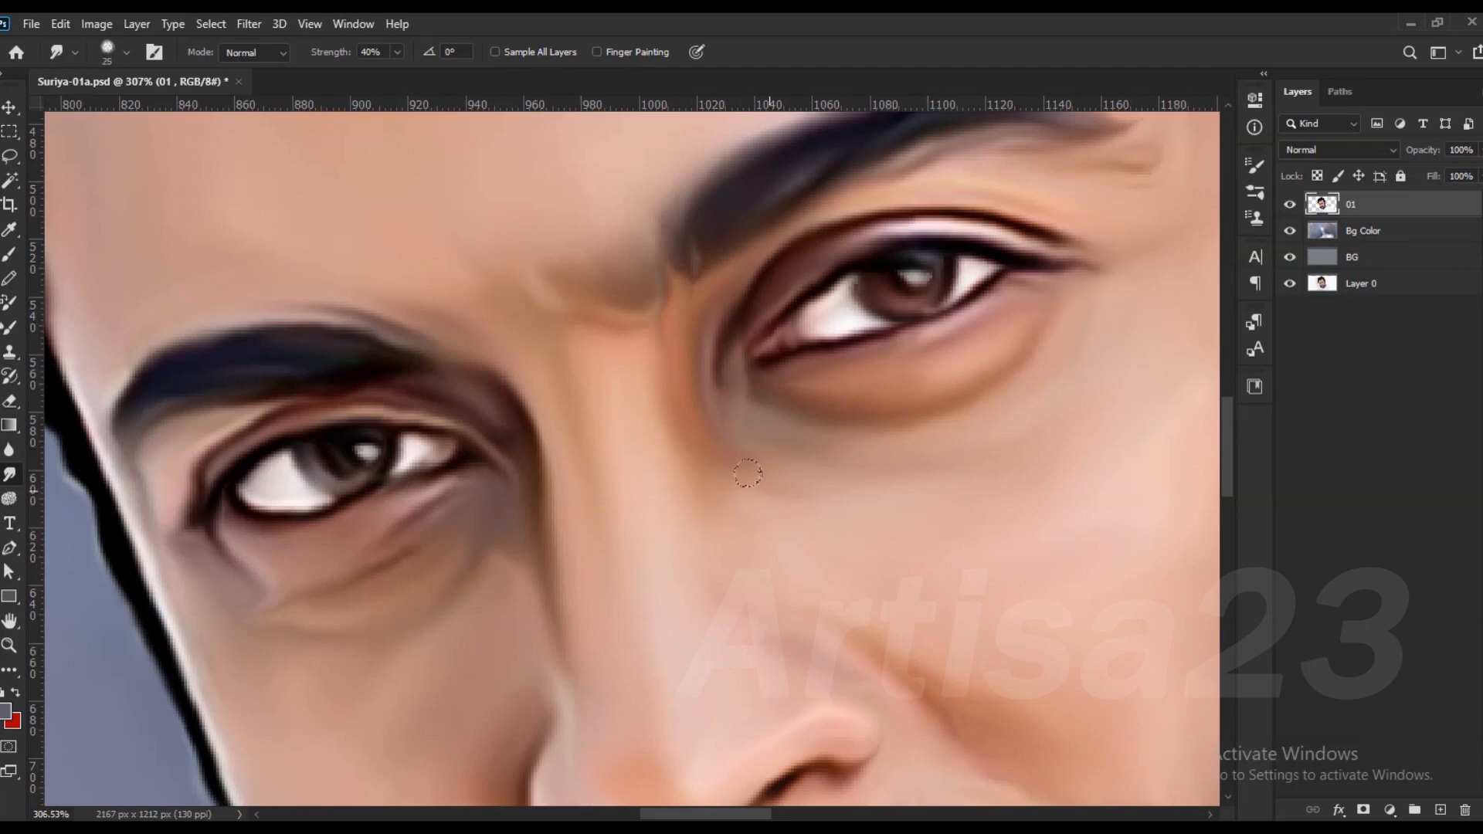
{"action": "scroll", "coordinate": [634, 352], "scroll_direction": "down", "scroll_amount": 2}
{"action": "key", "text": "bracketright"}
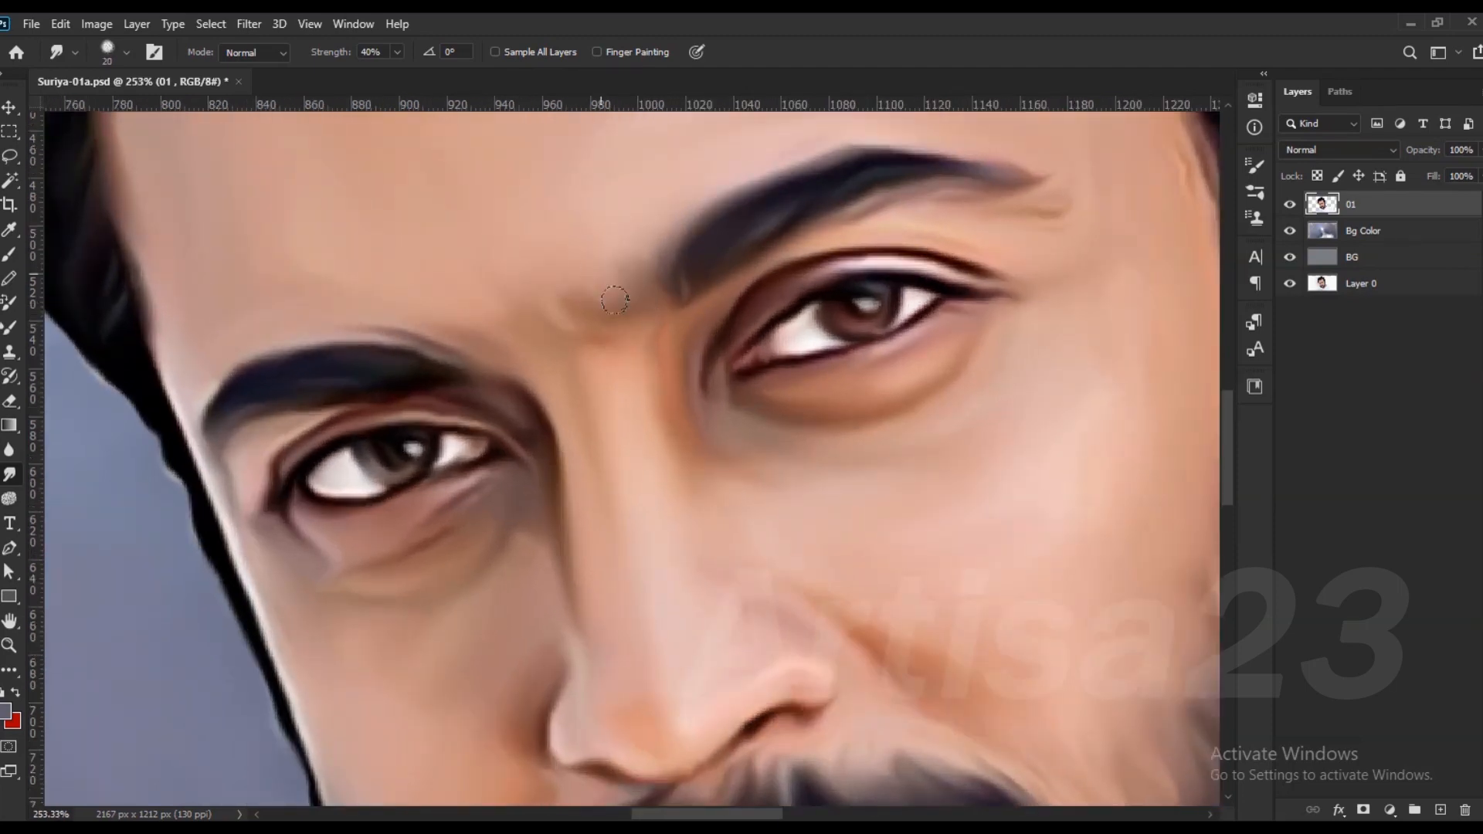
{"action": "scroll", "coordinate": [563, 237], "scroll_direction": "down", "scroll_amount": 3}
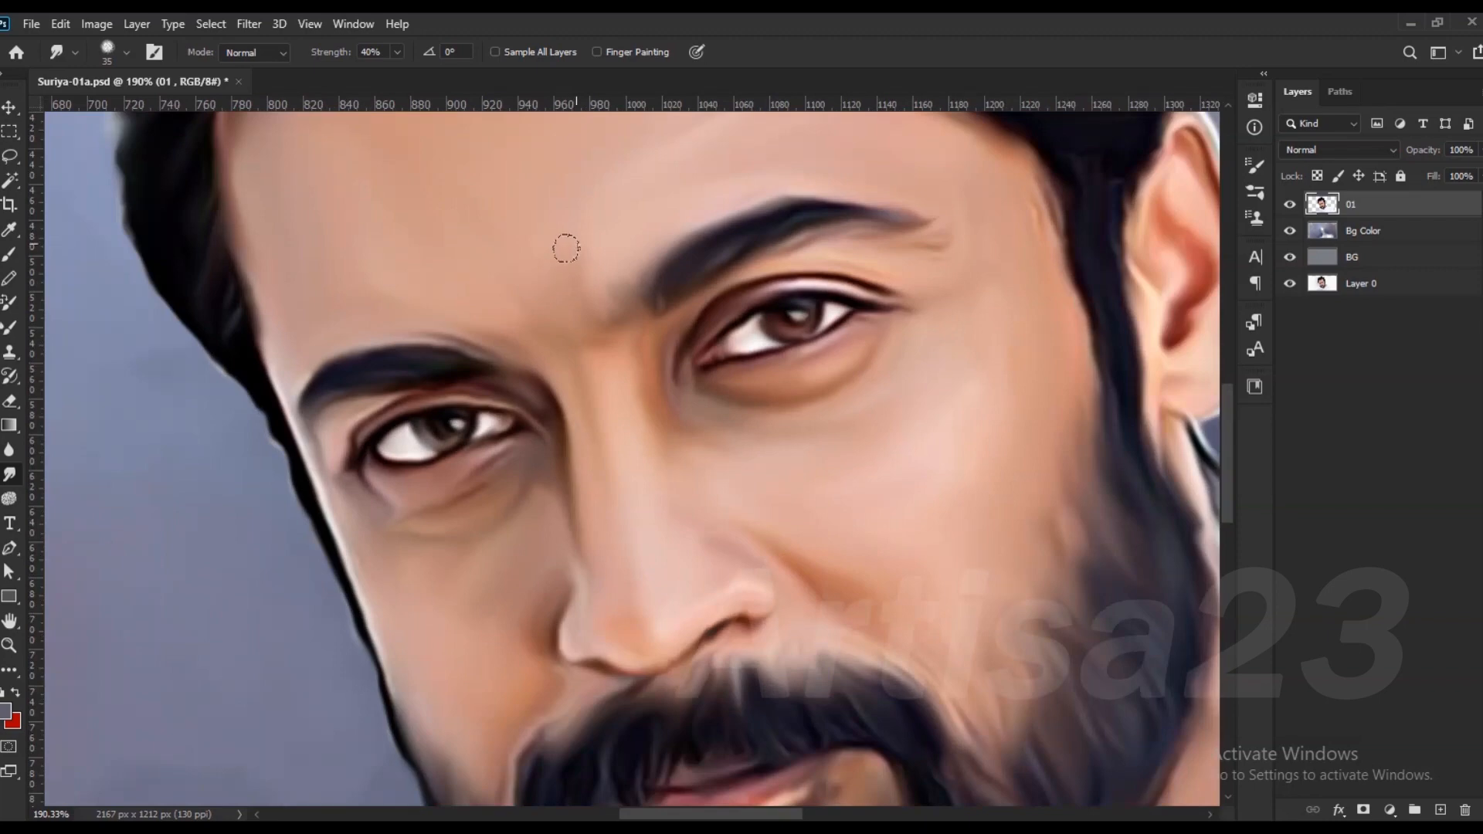
{"action": "scroll", "coordinate": [664, 373], "scroll_direction": "down", "scroll_amount": 2}
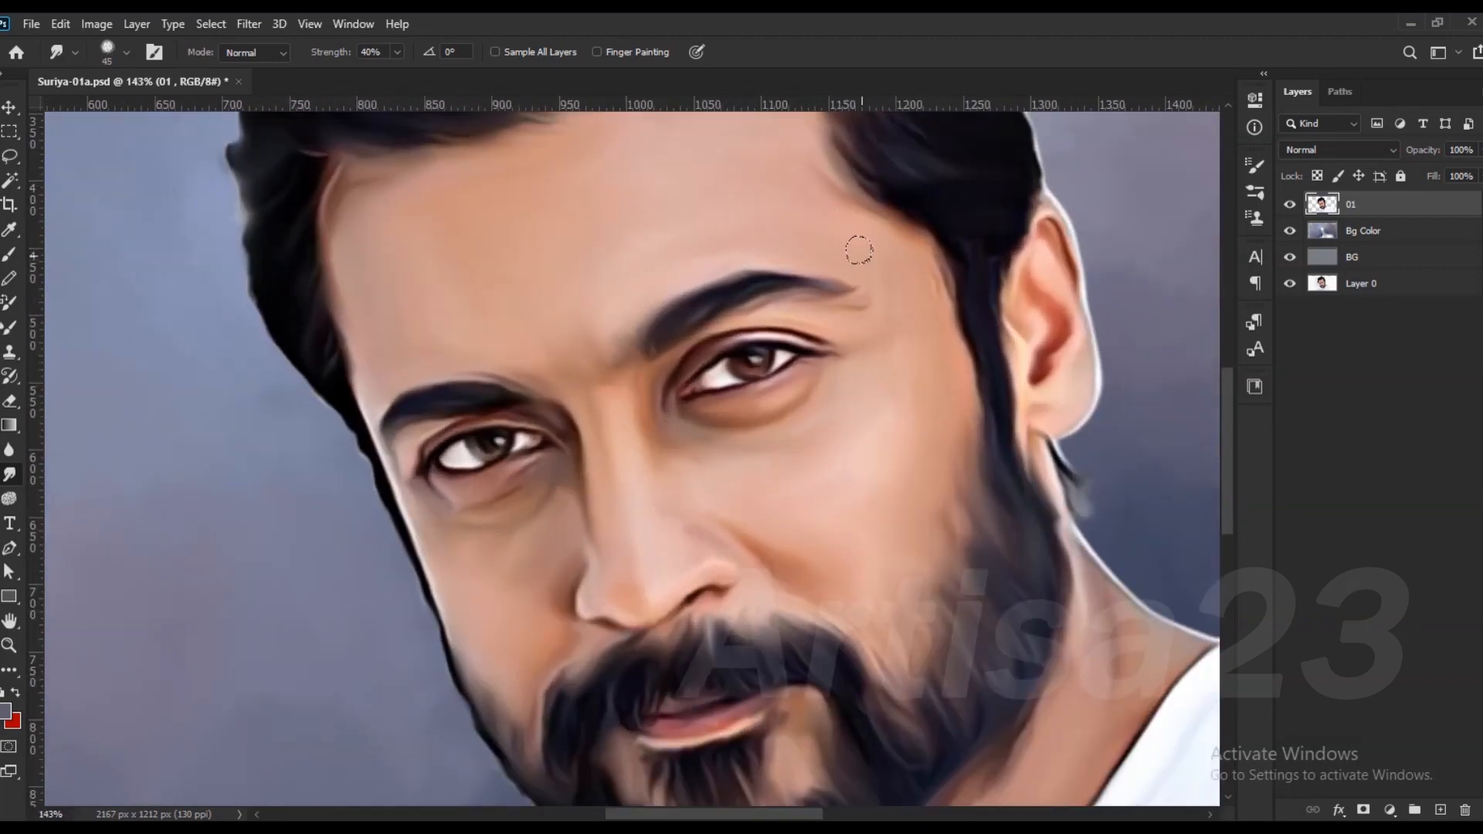
{"action": "scroll", "coordinate": [530, 449], "scroll_direction": "down", "scroll_amount": 1}
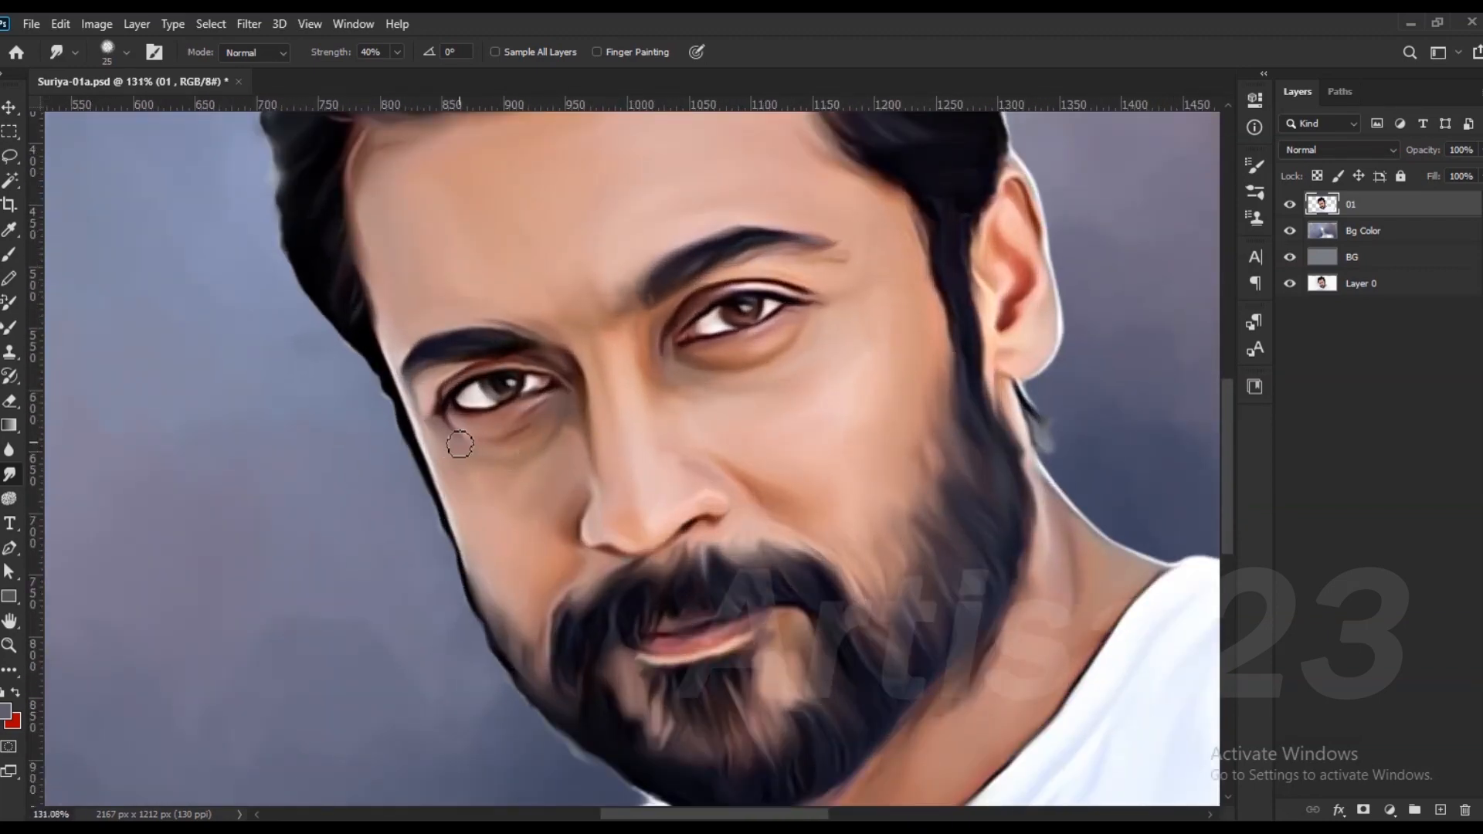
{"action": "scroll", "coordinate": [536, 536], "scroll_direction": "down", "scroll_amount": 1}
{"action": "scroll", "coordinate": [579, 448], "scroll_direction": "up", "scroll_amount": 3}
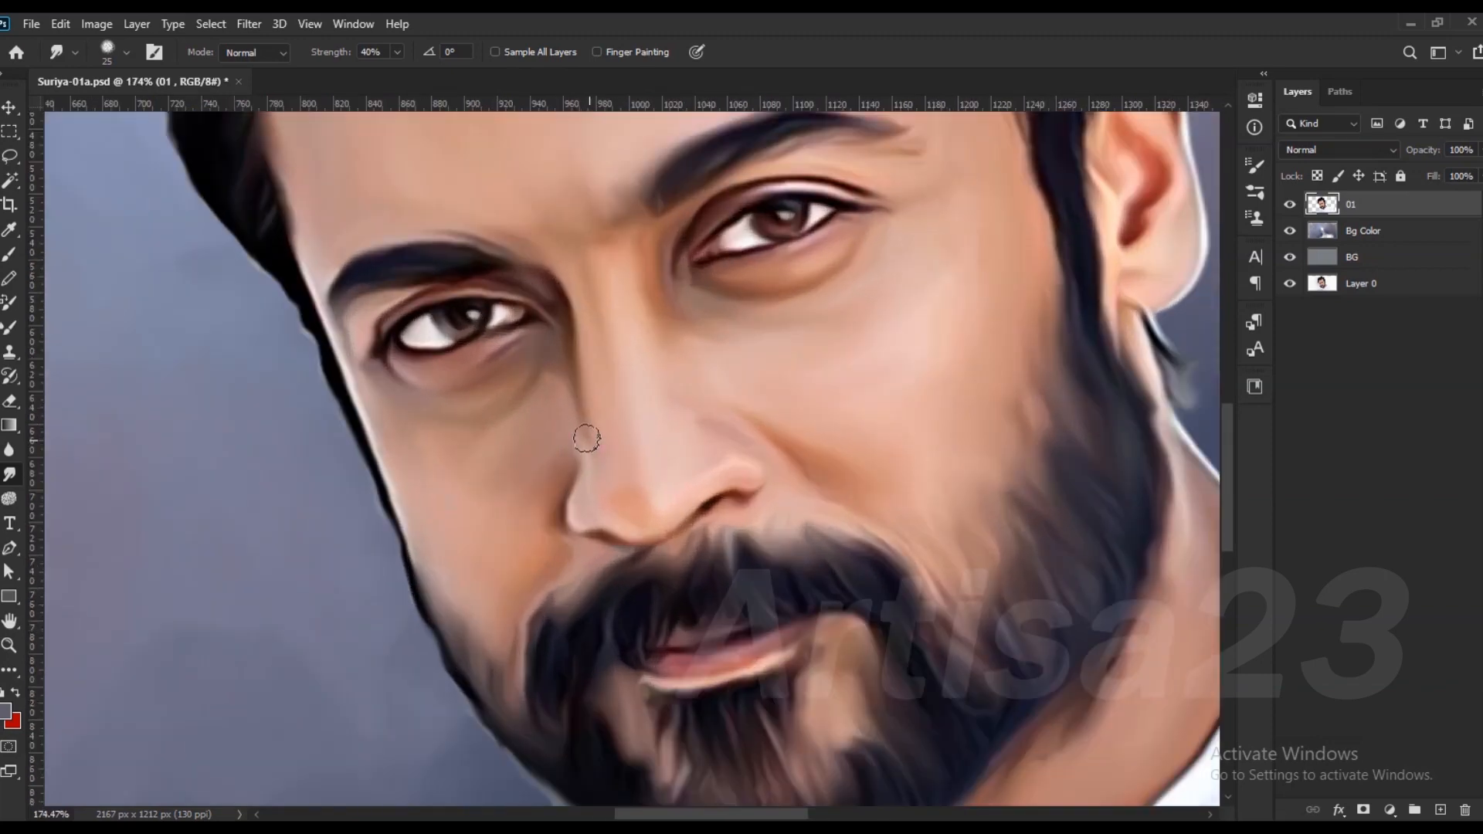
Step: Reduce the smudge brush to 10 px and refine the lower lip's edge and the beard hairs beneath it
{"action": "scroll", "coordinate": [641, 390], "scroll_direction": "down", "scroll_amount": 8}
{"action": "key", "text": "bracketright"}
{"action": "scroll", "coordinate": [829, 541], "scroll_direction": "up", "scroll_amount": 3}
{"action": "scroll", "coordinate": [784, 566], "scroll_direction": "up", "scroll_amount": 4}
{"action": "key", "text": "bracketleft"}
{"action": "key", "text": "bracketleft"}
{"action": "key", "text": "bracketleft"}
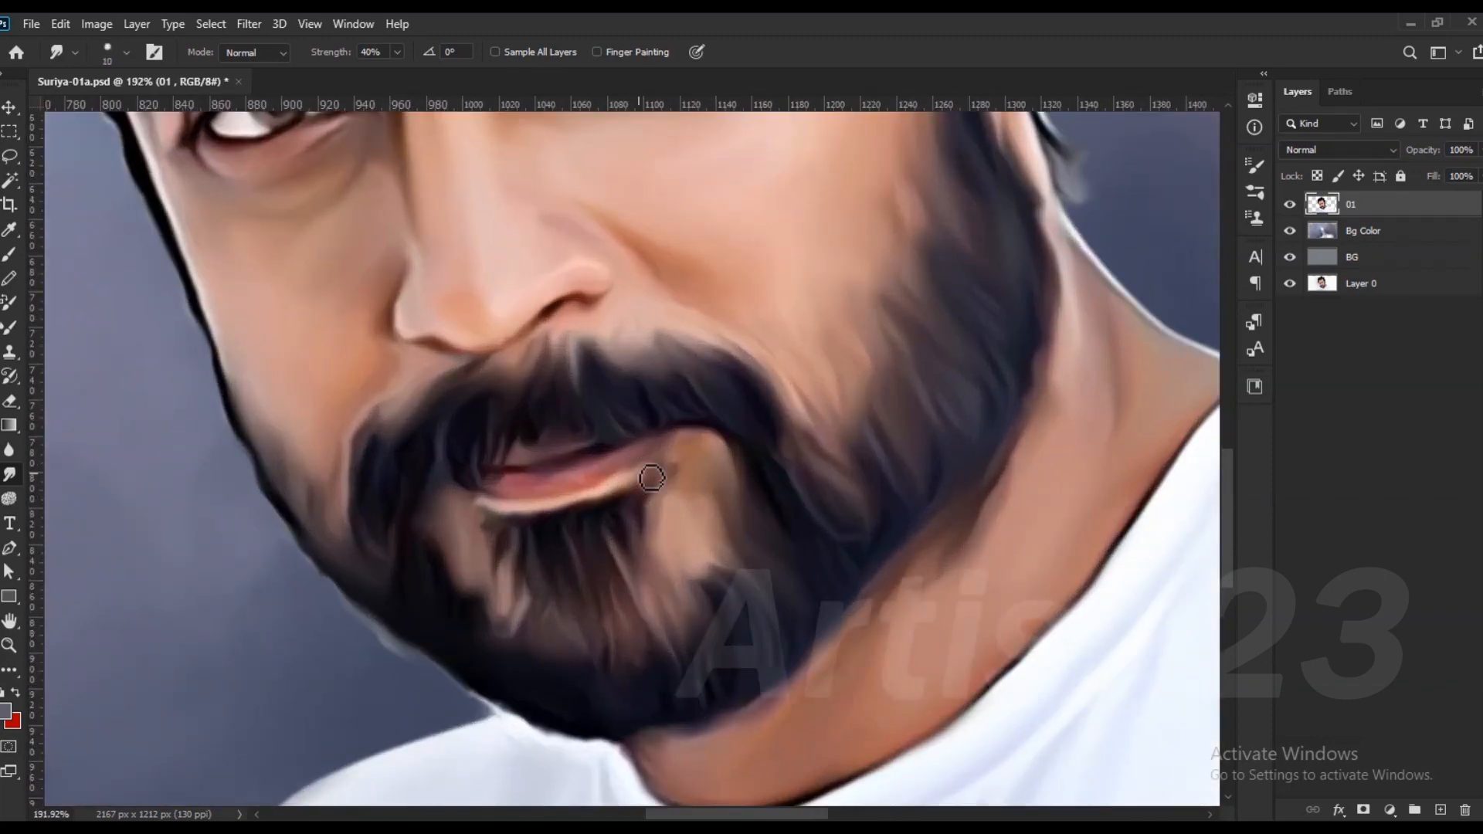
{"action": "mouse_move", "coordinate": [503, 511]}
{"action": "left_mouse_down"}
{"action": "mouse_move", "coordinate": [544, 517]}
{"action": "mouse_move", "coordinate": [483, 508]}
{"action": "mouse_move", "coordinate": [603, 495]}
{"action": "mouse_move", "coordinate": [535, 509]}
{"action": "mouse_move", "coordinate": [503, 570]}
{"action": "mouse_move", "coordinate": [472, 555]}
{"action": "mouse_move", "coordinate": [512, 596]}
{"action": "left_mouse_up"}
{"action": "key", "text": "bracketright"}
{"action": "scroll", "coordinate": [541, 596], "scroll_direction": "down", "scroll_amount": 5}
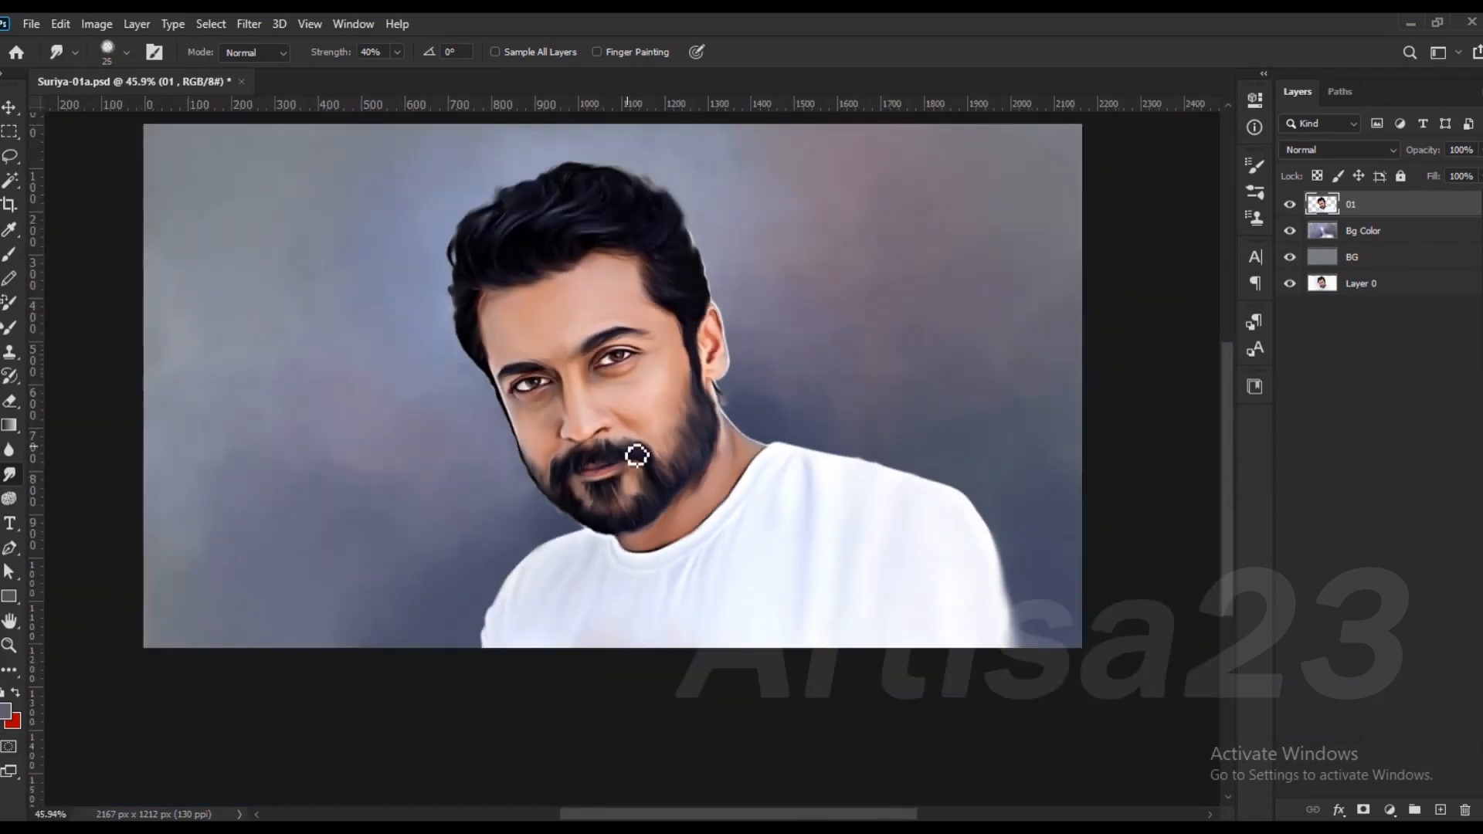
Step: Enlarge the smudge brush to 150 px and fade the T-shirt's right sleeve edge into the background
{"action": "scroll", "coordinate": [685, 218], "scroll_direction": "up", "scroll_amount": 4}
{"action": "key", "text": "bracketright"}
{"action": "scroll", "coordinate": [713, 262], "scroll_direction": "down", "scroll_amount": 5}
{"action": "key", "text": "bracketright"}
{"action": "key", "text": "bracketright"}
{"action": "key", "text": "bracketright"}
{"action": "key", "text": "bracketright"}
{"action": "key", "text": "bracketright"}
{"action": "key", "text": "bracketright"}
{"action": "key", "text": "bracketright"}
{"action": "key", "text": "bracketright"}
{"action": "key", "text": "bracketright"}
{"action": "key", "text": "bracketright"}
{"action": "left_click_drag", "start_coordinate": [998, 656], "coordinate": [1016, 699]}
{"action": "mouse_move", "coordinate": [989, 627]}
{"action": "left_mouse_down"}
{"action": "mouse_move", "coordinate": [1027, 635]}
{"action": "mouse_move", "coordinate": [1033, 689]}
{"action": "left_mouse_up"}
{"action": "mouse_move", "coordinate": [948, 601]}
{"action": "left_mouse_down"}
{"action": "mouse_move", "coordinate": [1021, 620]}
{"action": "mouse_move", "coordinate": [1038, 707]}
{"action": "mouse_move", "coordinate": [995, 590]}
{"action": "mouse_move", "coordinate": [1023, 697]}
{"action": "left_mouse_up"}
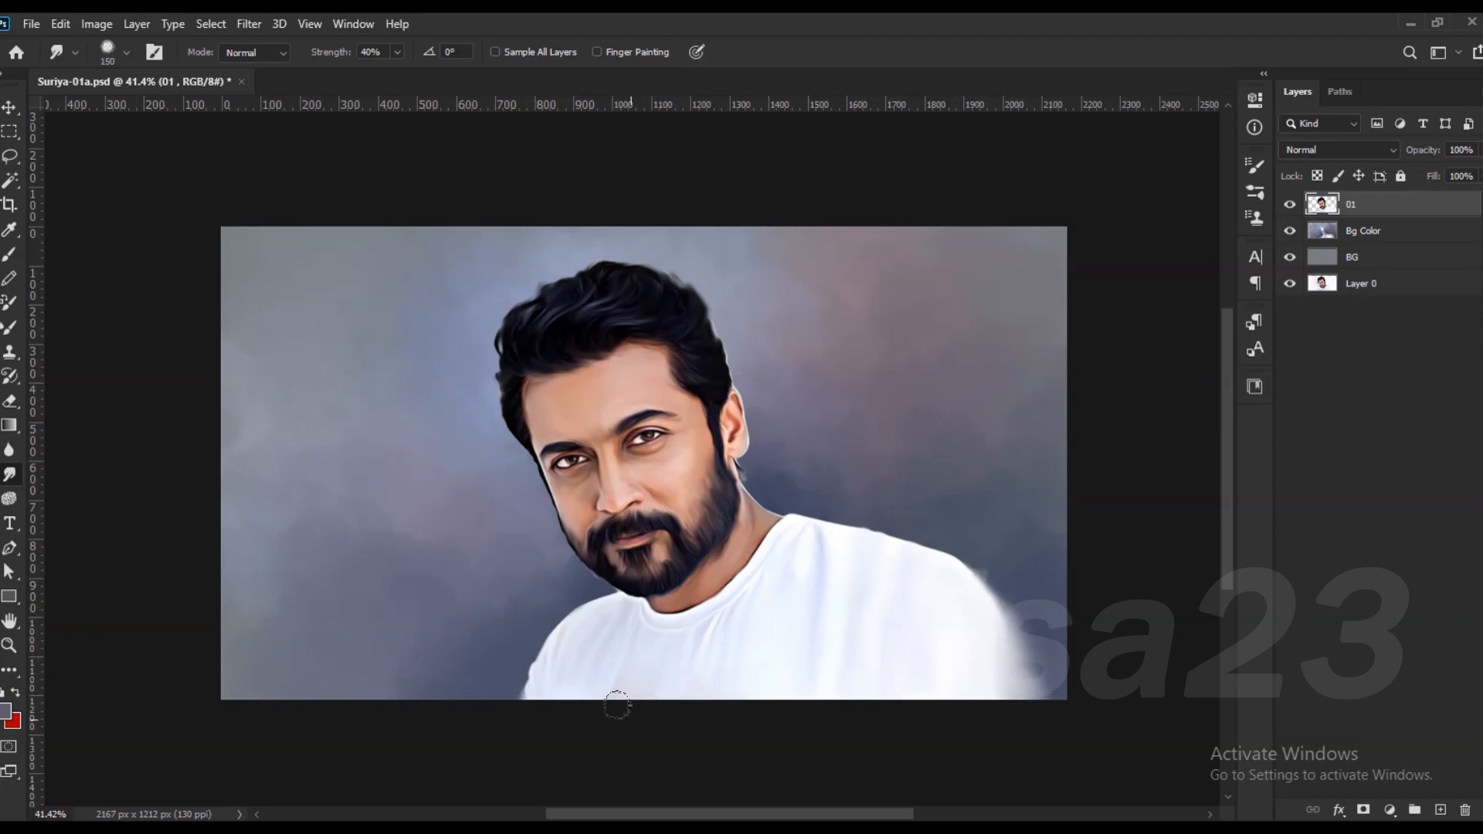
Step: Save the document as Suriya-01.psd
{"action": "scroll", "coordinate": [681, 495], "scroll_direction": "up", "scroll_amount": 2}
{"action": "left_click", "coordinate": [31, 24]}
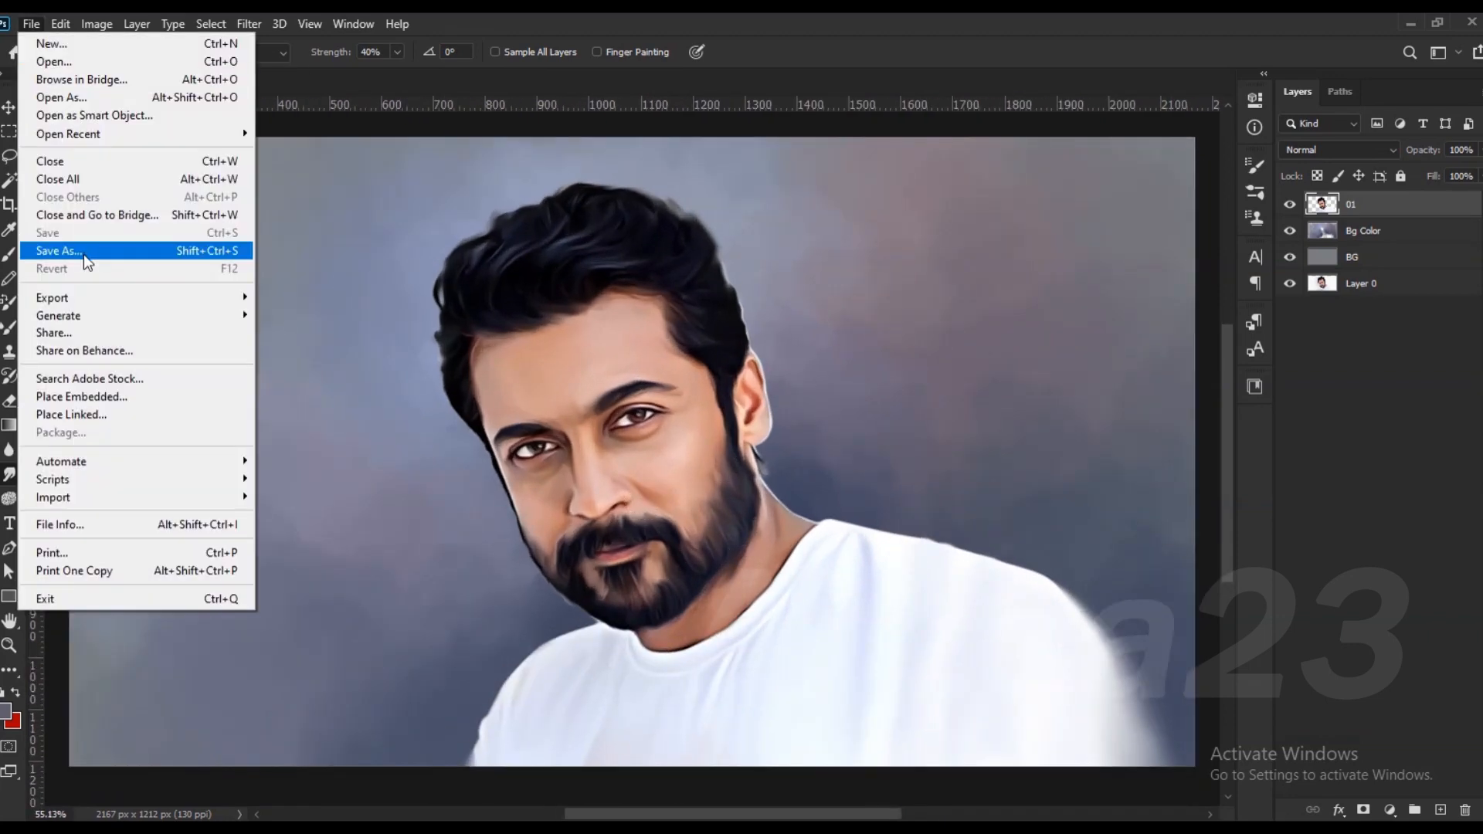
{"action": "left_click", "coordinate": [58, 250]}
{"action": "left_click", "coordinate": [519, 556]}
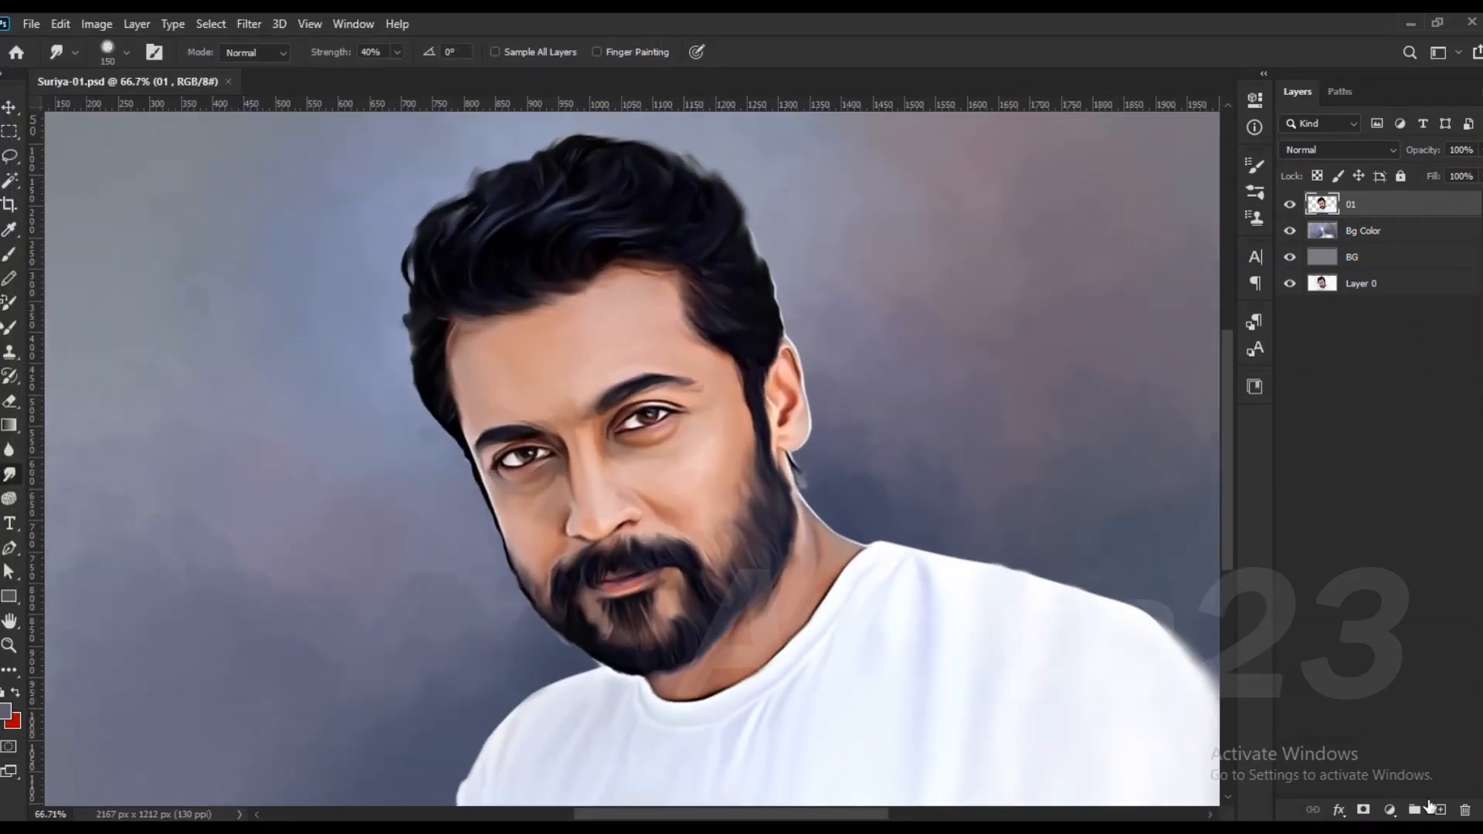
Step: Add a new layer above layer 01 and name it Line
{"action": "left_click", "coordinate": [1439, 809]}
{"action": "double_click", "coordinate": [1361, 205]}
{"action": "key", "text": "Return"}
Step: Darken the iris rim and pupil of the man's left eye with a black 4 to 5 px brush
{"action": "scroll", "coordinate": [807, 139], "scroll_direction": "down", "scroll_amount": 2}
{"action": "scroll", "coordinate": [687, 449], "scroll_direction": "up", "scroll_amount": 5}
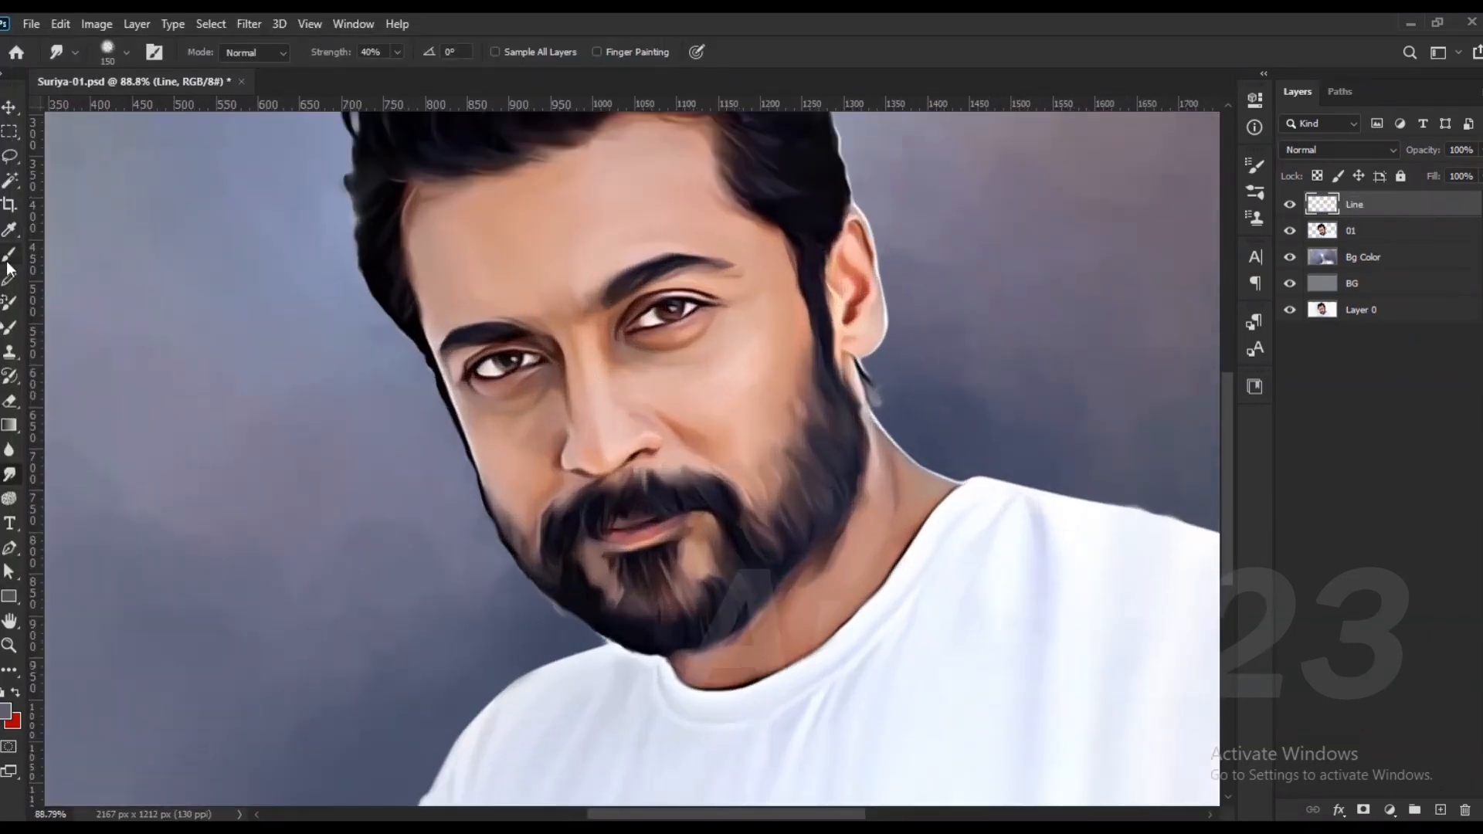
{"action": "left_click", "coordinate": [9, 254]}
{"action": "left_click", "coordinate": [1254, 165]}
{"action": "left_click", "coordinate": [1254, 192]}
{"action": "scroll", "coordinate": [1190, 307], "scroll_direction": "up", "scroll_amount": 1}
{"action": "left_click", "coordinate": [979, 299]}
{"action": "left_click", "coordinate": [1202, 159]}
{"action": "scroll", "coordinate": [667, 292], "scroll_direction": "up", "scroll_amount": 5}
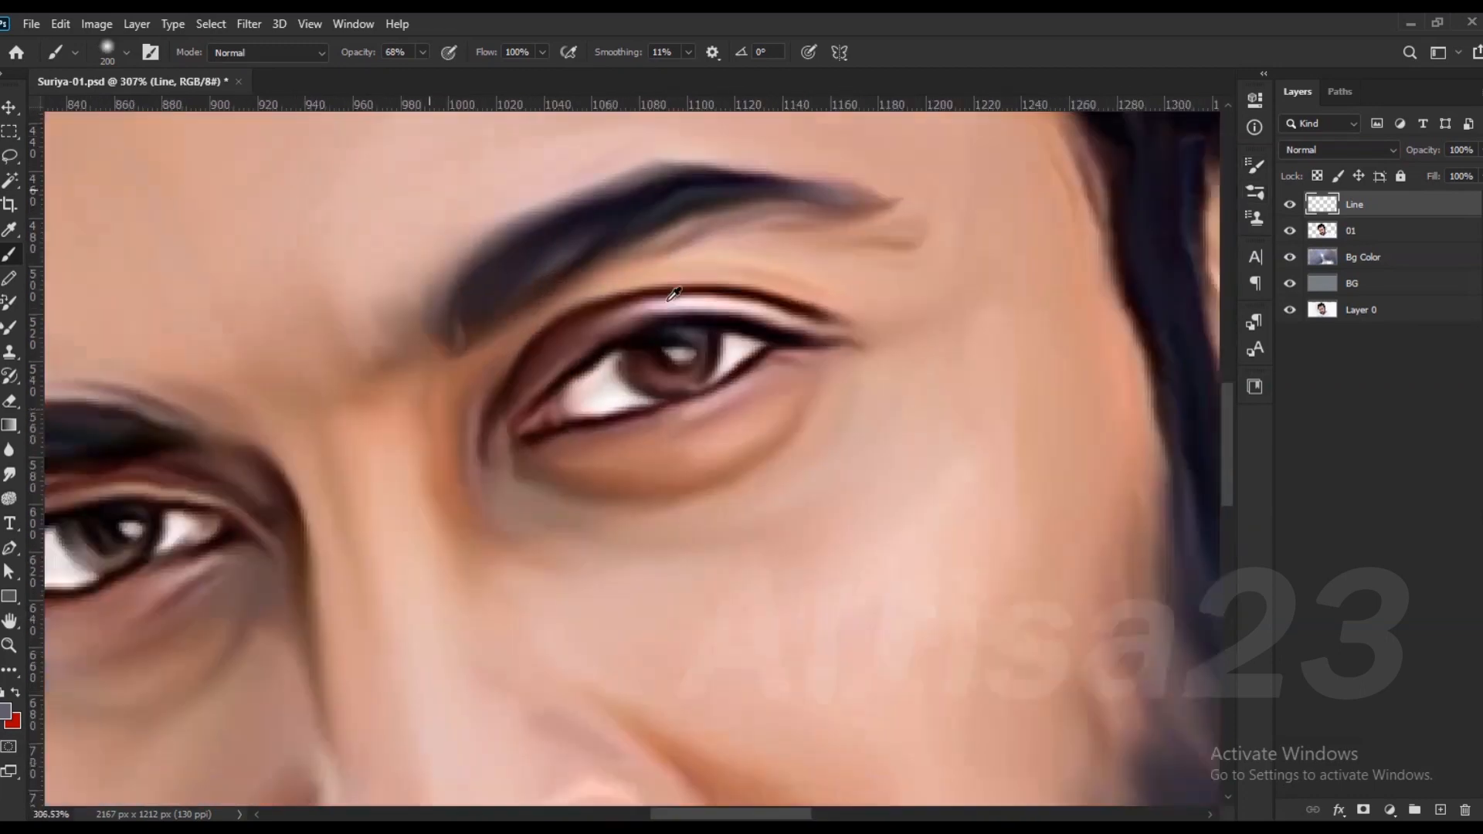
{"action": "key", "text": "bracketleft"}
{"action": "key", "text": "bracketleft"}
{"action": "key", "text": "bracketleft"}
{"action": "key", "text": "bracketleft"}
{"action": "key", "text": "bracketleft"}
{"action": "key", "text": "bracketleft"}
{"action": "key", "text": "bracketleft"}
{"action": "scroll", "coordinate": [646, 301], "scroll_direction": "up", "scroll_amount": 3}
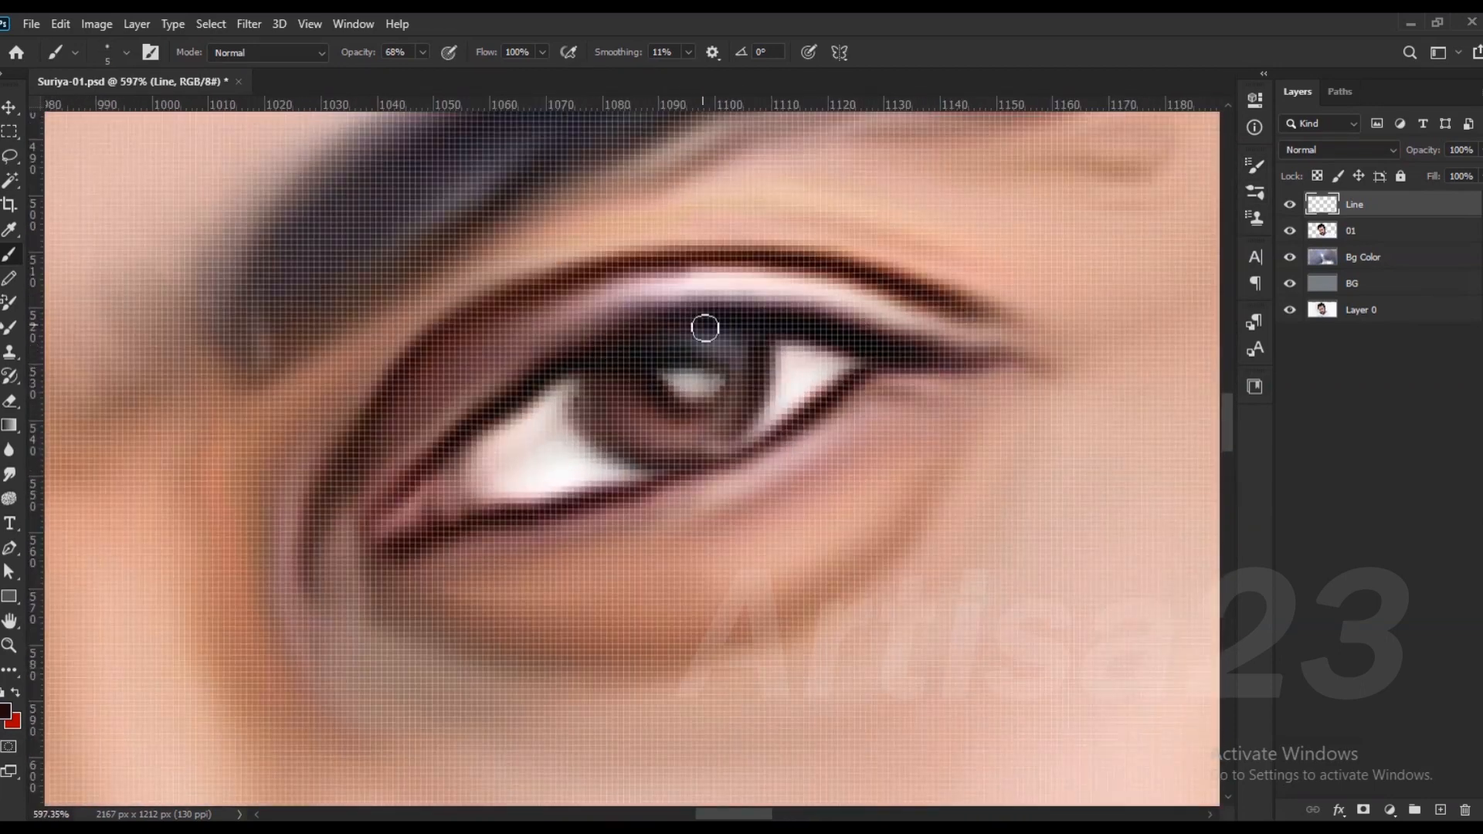
{"action": "mouse_move", "coordinate": [580, 384]}
{"action": "left_mouse_down"}
{"action": "mouse_move", "coordinate": [634, 457]}
{"action": "mouse_move", "coordinate": [731, 447]}
{"action": "left_mouse_up"}
{"action": "left_click_drag", "start_coordinate": [714, 375], "coordinate": [633, 370]}
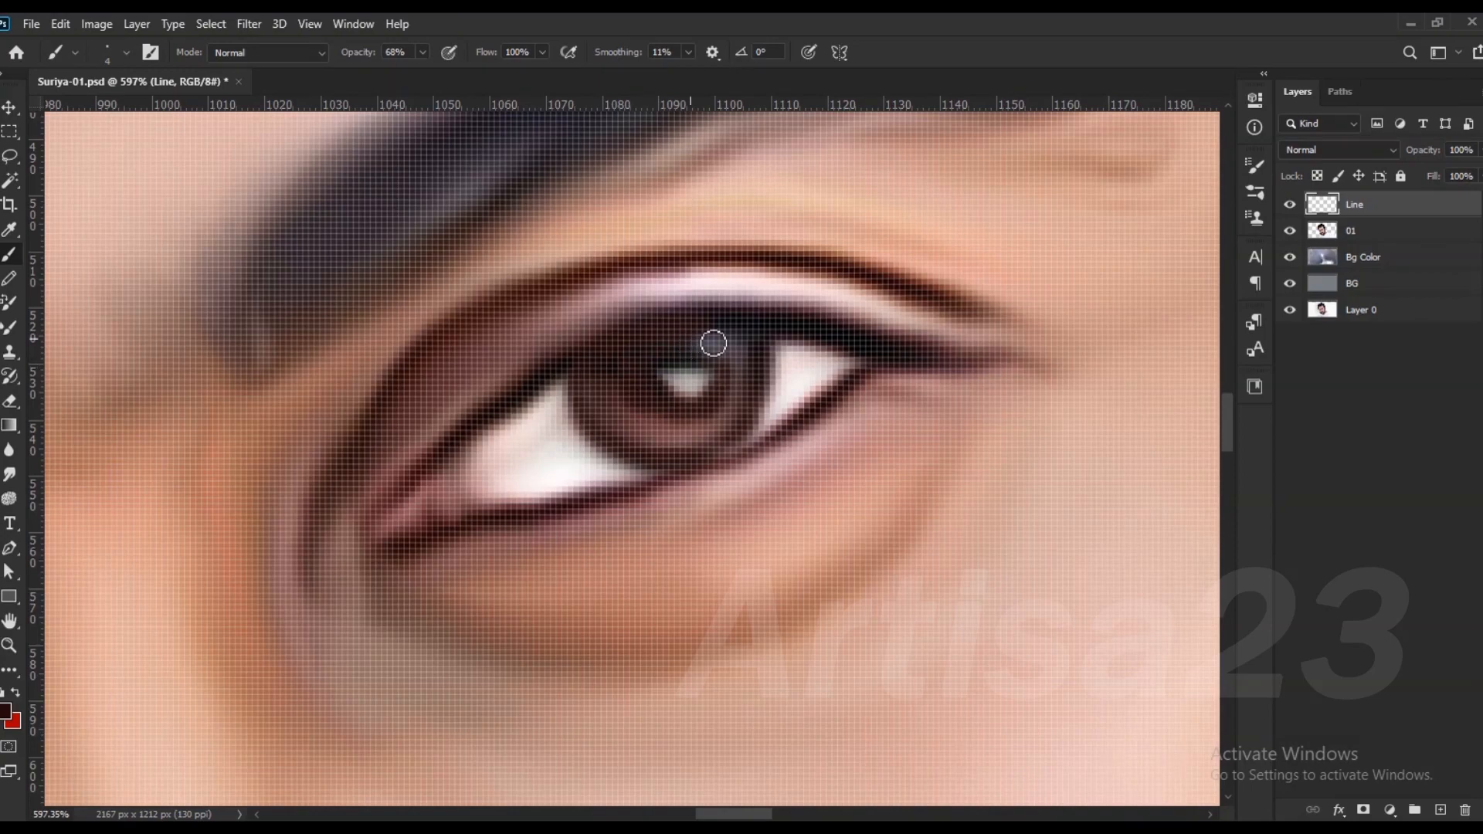
{"action": "left_click_drag", "start_coordinate": [745, 362], "coordinate": [701, 338]}
Step: Retouch the white and inner corner of his left eye with colours sampled nearby, using a 4 px brush
{"action": "scroll", "coordinate": [546, 477], "scroll_direction": "up", "scroll_amount": 2}
{"action": "left_click", "coordinate": [545, 476], "text": "alt"}
{"action": "left_click_drag", "start_coordinate": [521, 446], "coordinate": [480, 462]}
{"action": "left_click", "coordinate": [454, 487], "text": "alt"}
{"action": "left_click_drag", "start_coordinate": [436, 510], "coordinate": [503, 505]}
{"action": "left_click", "coordinate": [498, 440], "text": "alt"}
{"action": "scroll", "coordinate": [505, 467], "scroll_direction": "down", "scroll_amount": 5}
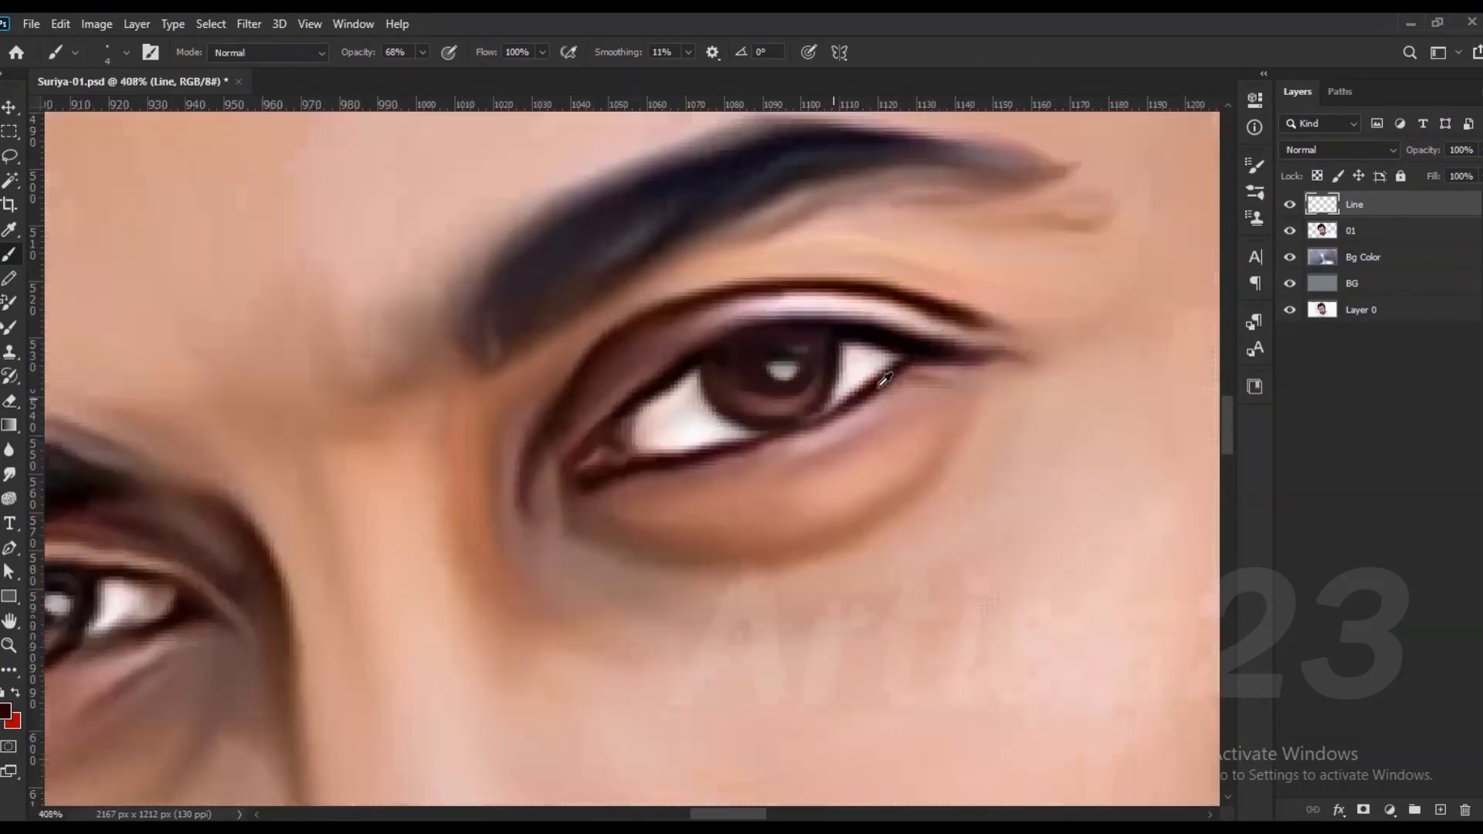
Step: Darken the iris and upper lid edge of his right eye and retouch its white and inner corner with sampled colours
{"action": "scroll", "coordinate": [430, 519], "scroll_direction": "up", "scroll_amount": 4}
{"action": "left_click_drag", "start_coordinate": [507, 509], "coordinate": [481, 503]}
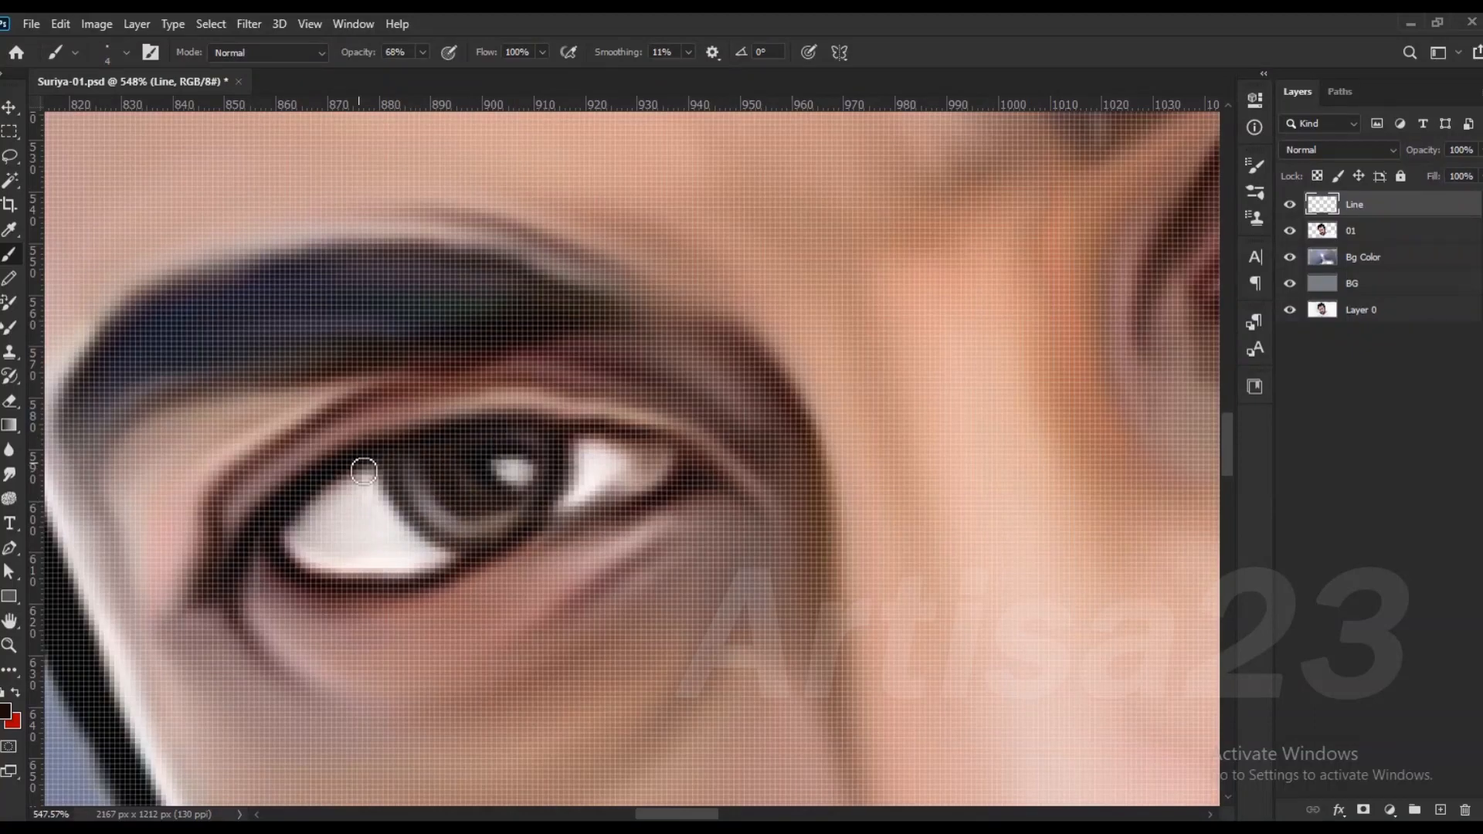
{"action": "left_click_drag", "start_coordinate": [377, 467], "coordinate": [356, 470]}
{"action": "left_click", "coordinate": [620, 452], "text": "alt"}
{"action": "mouse_move", "coordinate": [625, 477]}
{"action": "left_mouse_down"}
{"action": "mouse_move", "coordinate": [592, 517]}
{"action": "mouse_move", "coordinate": [637, 496]}
{"action": "left_mouse_up"}
{"action": "left_click", "coordinate": [663, 460], "text": "alt"}
{"action": "left_click_drag", "start_coordinate": [606, 455], "coordinate": [654, 458]}
{"action": "scroll", "coordinate": [541, 525], "scroll_direction": "down", "scroll_amount": 5}
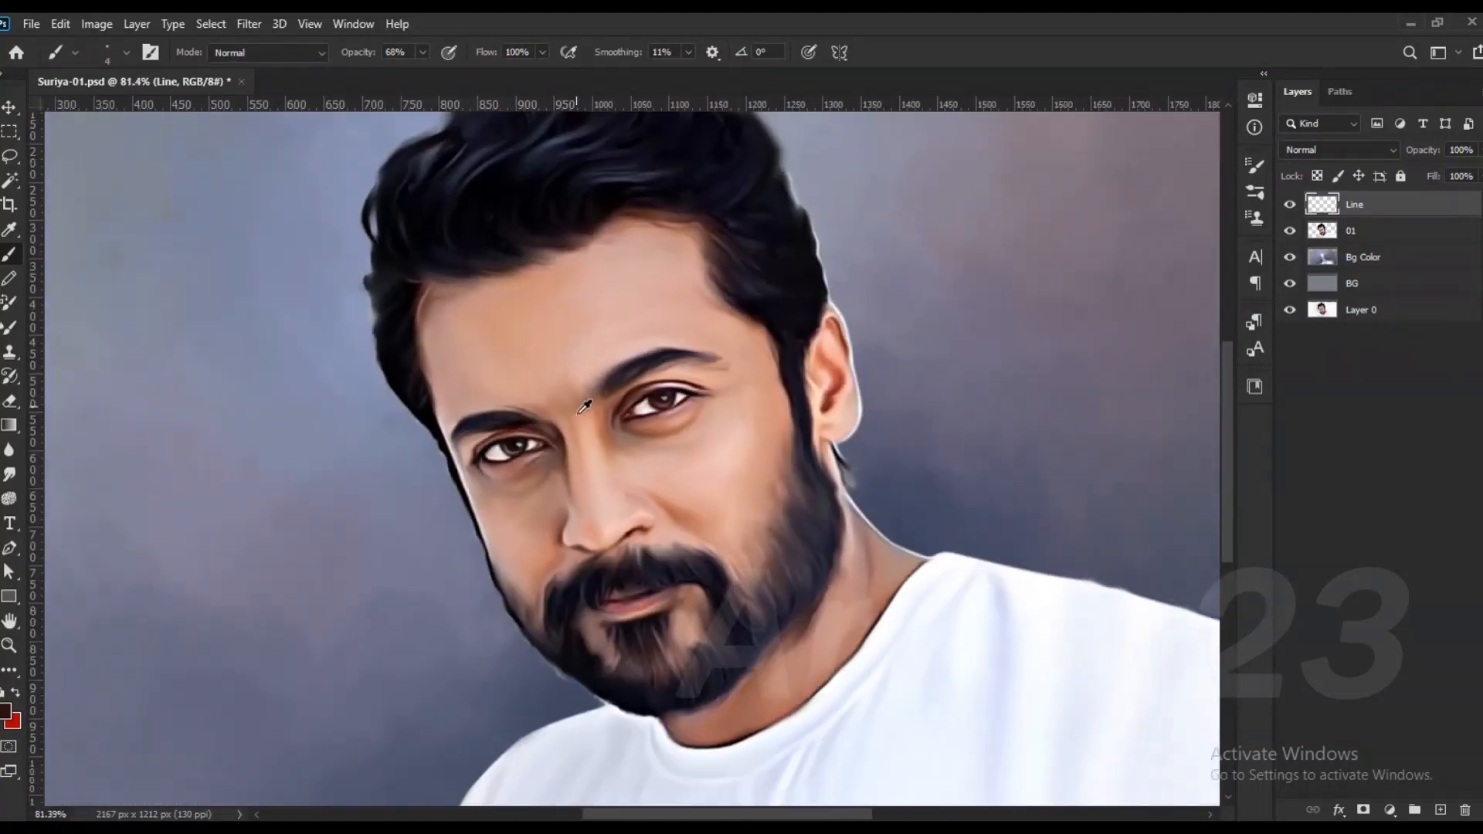
Step: Paint sampled skin tones over the nose tip and his right nostril with a 6 to 7 px brush and soften them with the Smudge tool
{"action": "scroll", "coordinate": [571, 501], "scroll_direction": "up", "scroll_amount": 3}
{"action": "left_click", "coordinate": [570, 501], "text": "alt"}
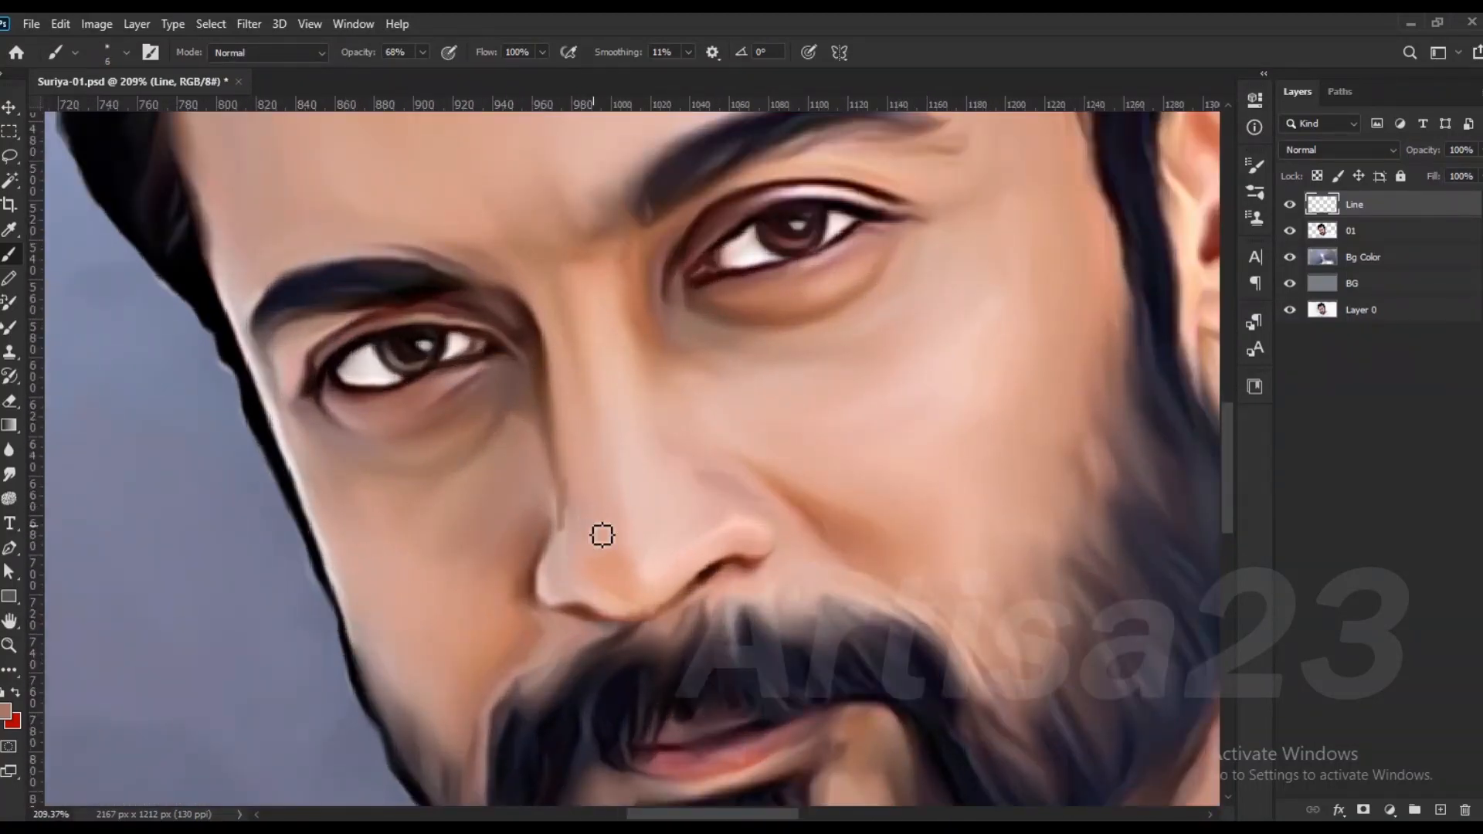
{"action": "scroll", "coordinate": [587, 536], "scroll_direction": "up", "scroll_amount": 3}
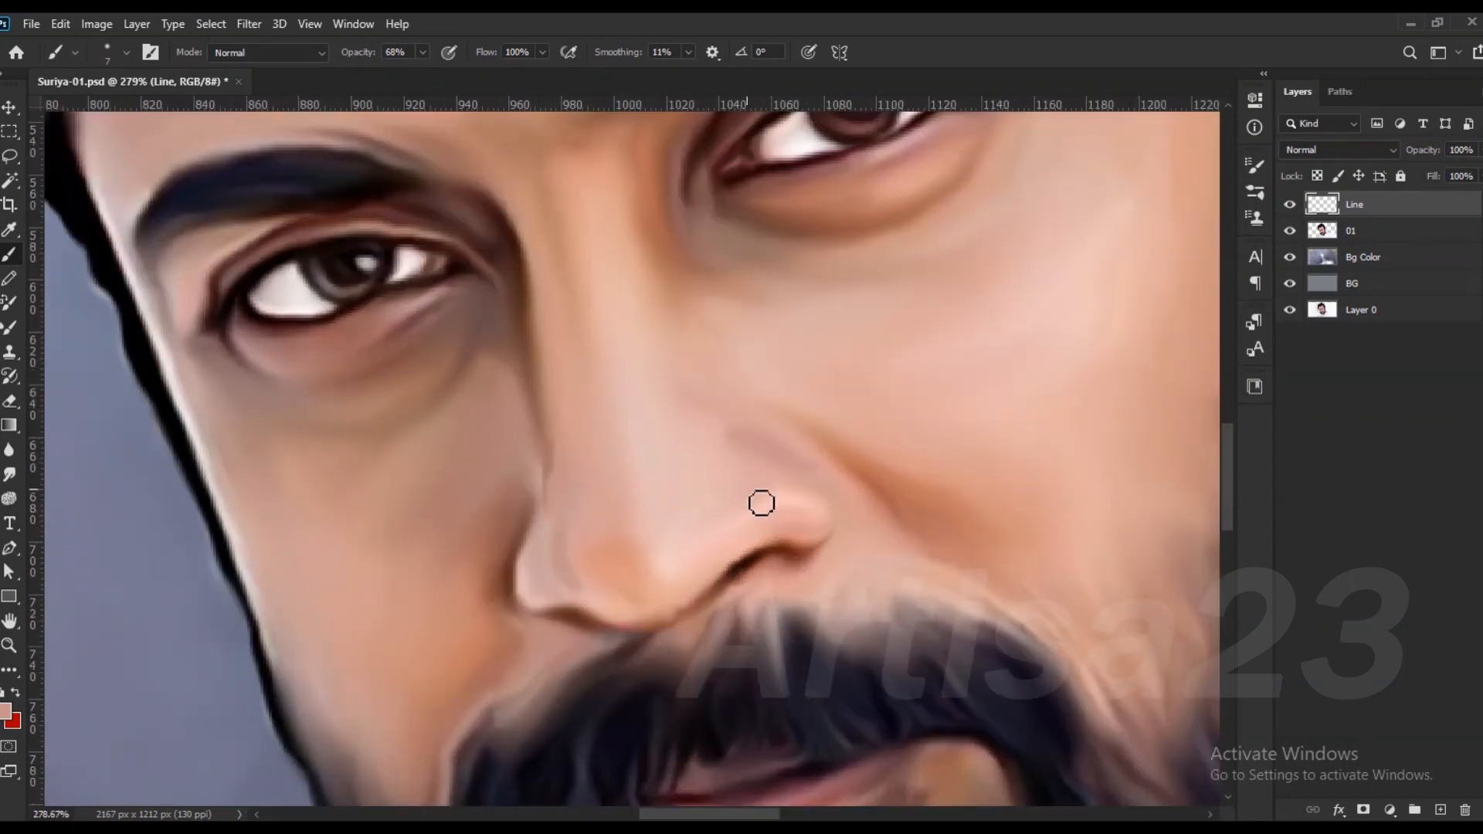
{"action": "scroll", "coordinate": [729, 587], "scroll_direction": "up", "scroll_amount": 2}
{"action": "scroll", "coordinate": [715, 585], "scroll_direction": "down", "scroll_amount": 2}
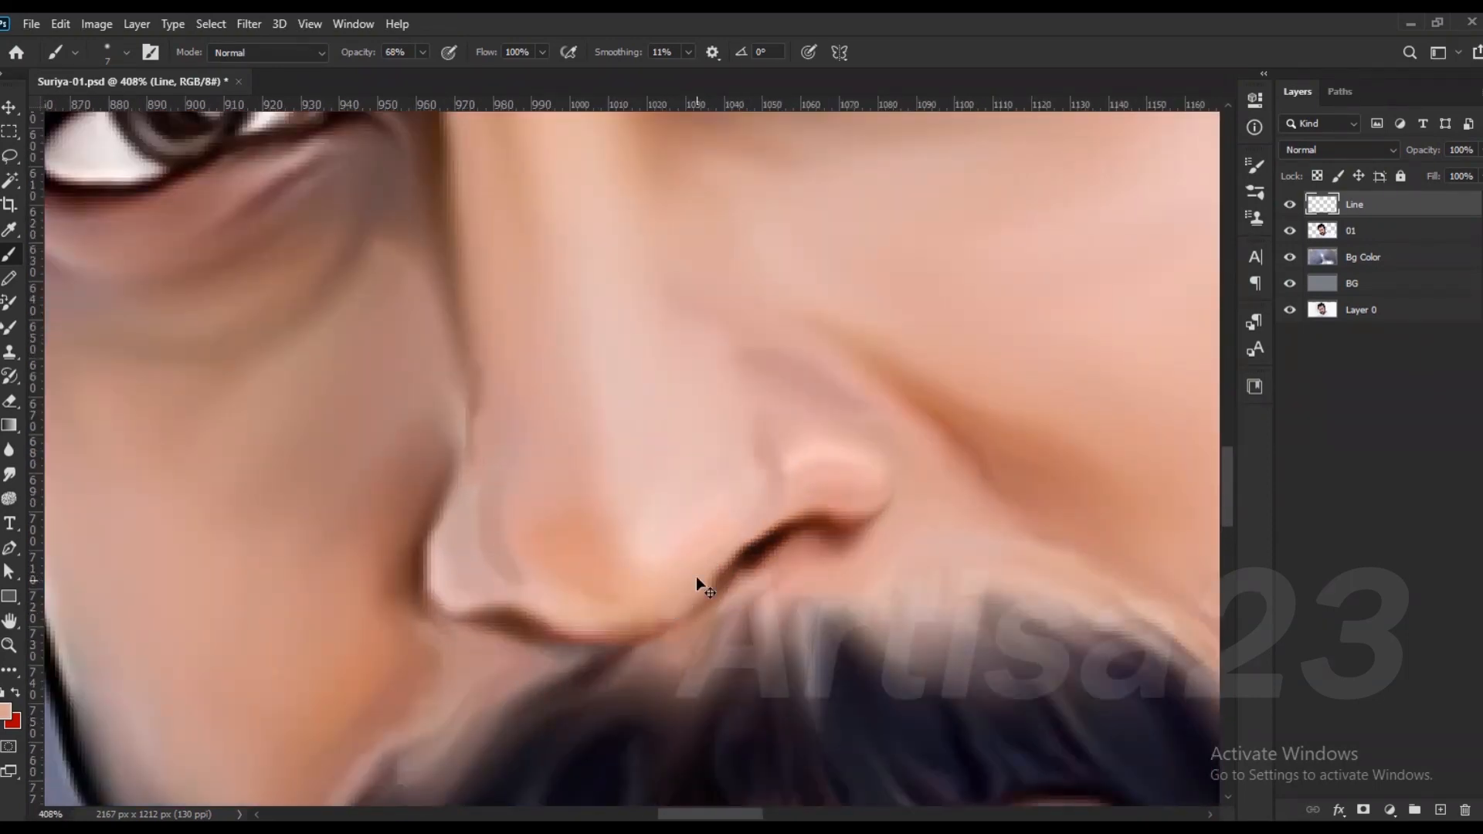
{"action": "scroll", "coordinate": [556, 572], "scroll_direction": "up", "scroll_amount": 1}
{"action": "scroll", "coordinate": [500, 563], "scroll_direction": "up", "scroll_amount": 1}
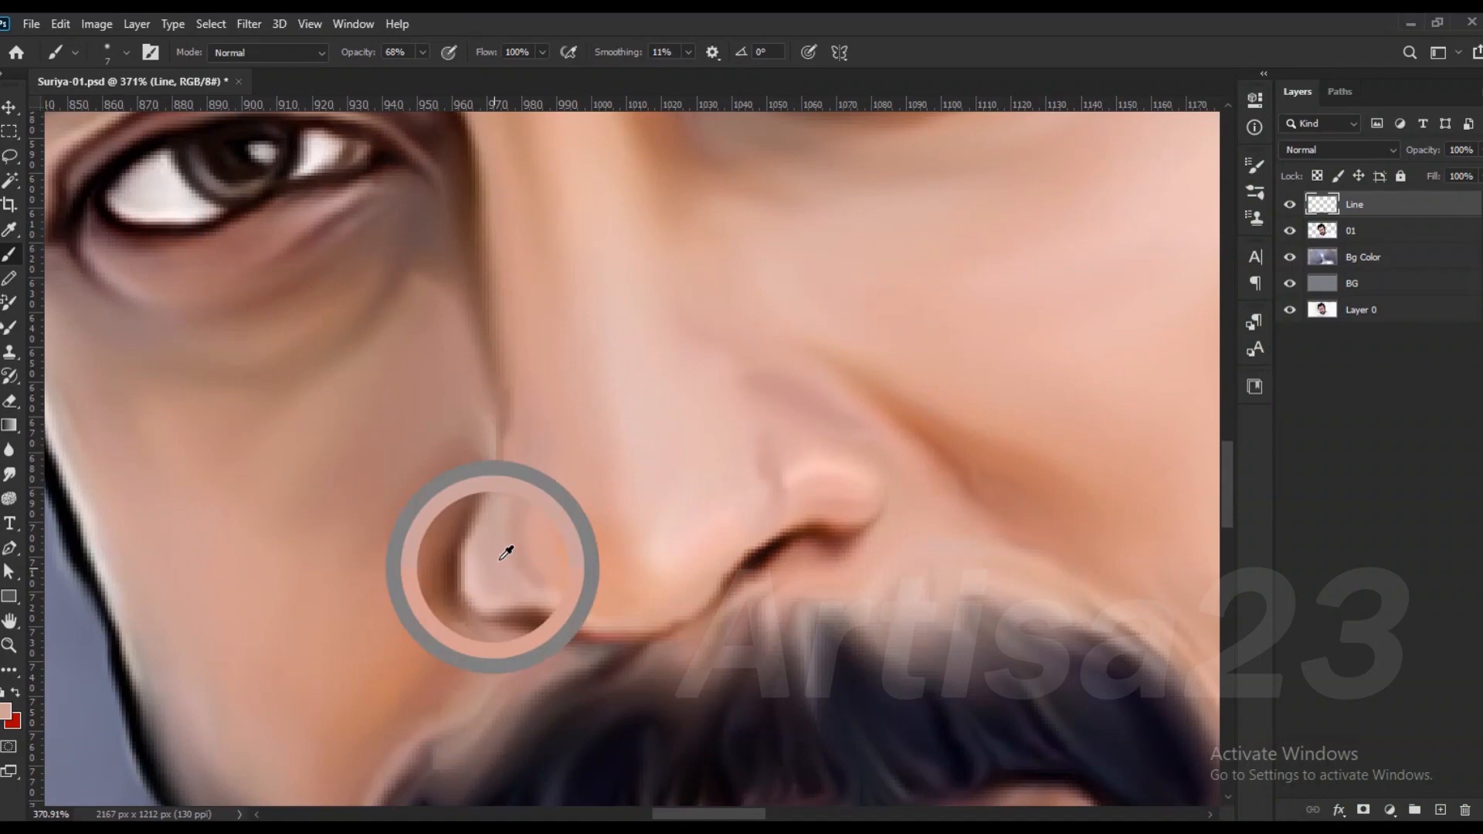
{"action": "scroll", "coordinate": [541, 494], "scroll_direction": "down", "scroll_amount": 3}
{"action": "left_click", "coordinate": [622, 500], "text": "alt"}
{"action": "left_click_drag", "start_coordinate": [502, 564], "coordinate": [501, 541]}
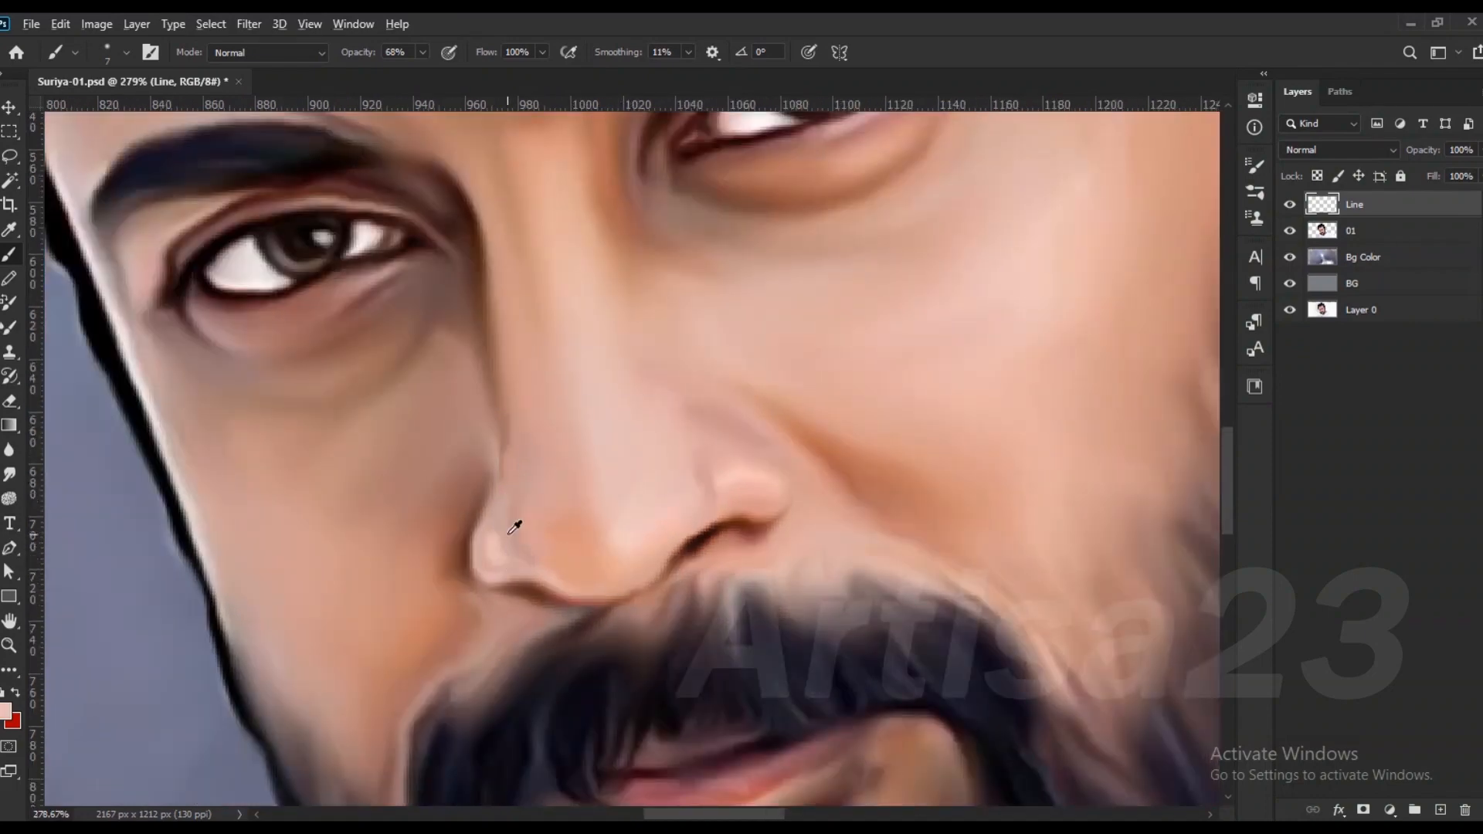
{"action": "scroll", "coordinate": [525, 529], "scroll_direction": "up", "scroll_amount": 2}
{"action": "key", "text": "r"}
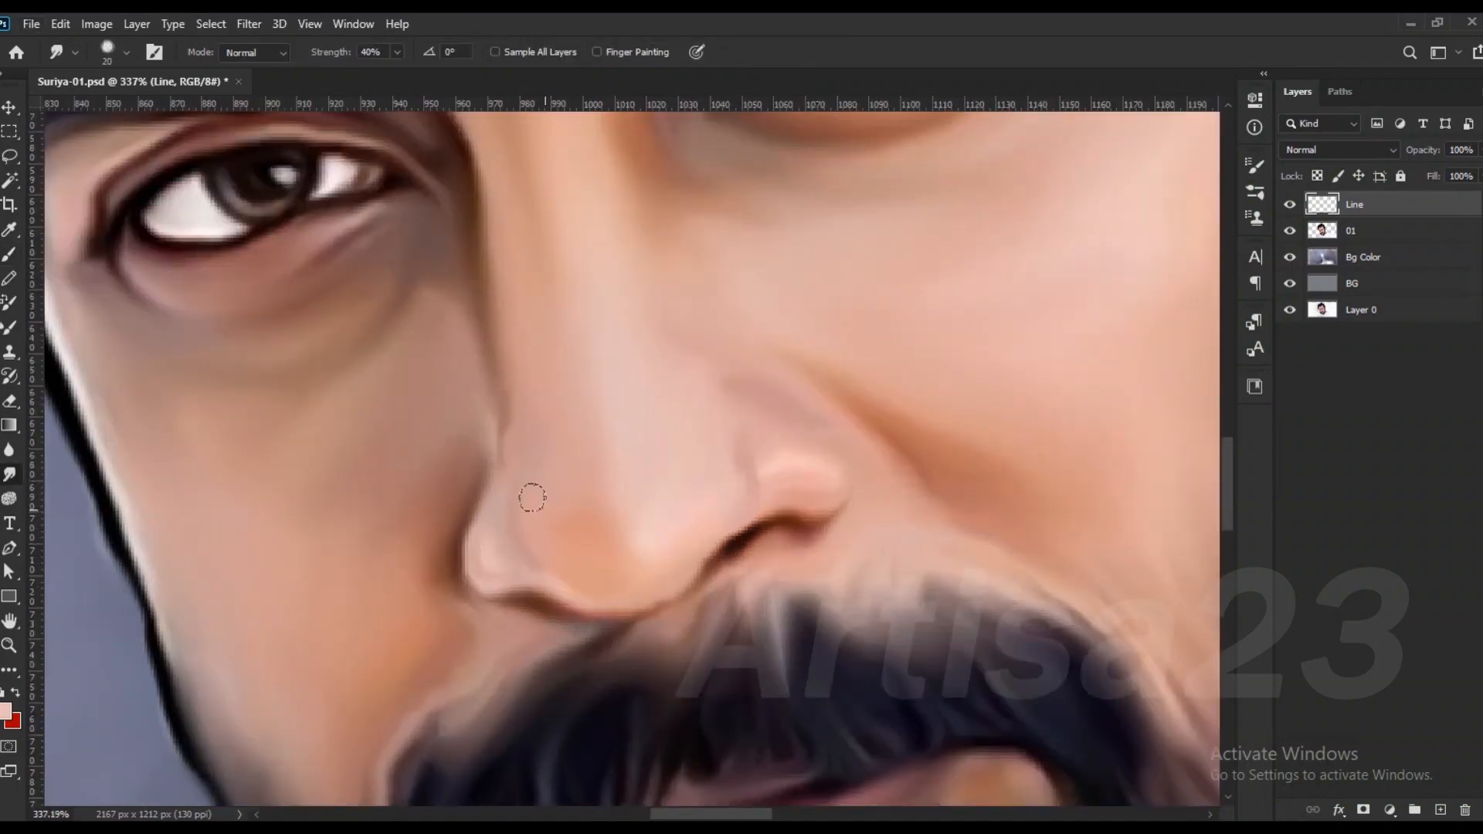
Step: Outline the outer curve and lower edge of his left nostril with a sampled dark skin tone and a 3 px brush
{"action": "left_click", "coordinate": [12, 261]}
{"action": "scroll", "coordinate": [864, 465], "scroll_direction": "up", "scroll_amount": 3}
{"action": "left_click", "coordinate": [818, 539], "text": "alt"}
{"action": "mouse_move", "coordinate": [832, 539]}
{"action": "left_mouse_down"}
{"action": "mouse_move", "coordinate": [860, 474]}
{"action": "mouse_move", "coordinate": [757, 378]}
{"action": "left_mouse_up"}
{"action": "left_click_drag", "start_coordinate": [739, 529], "coordinate": [797, 508]}
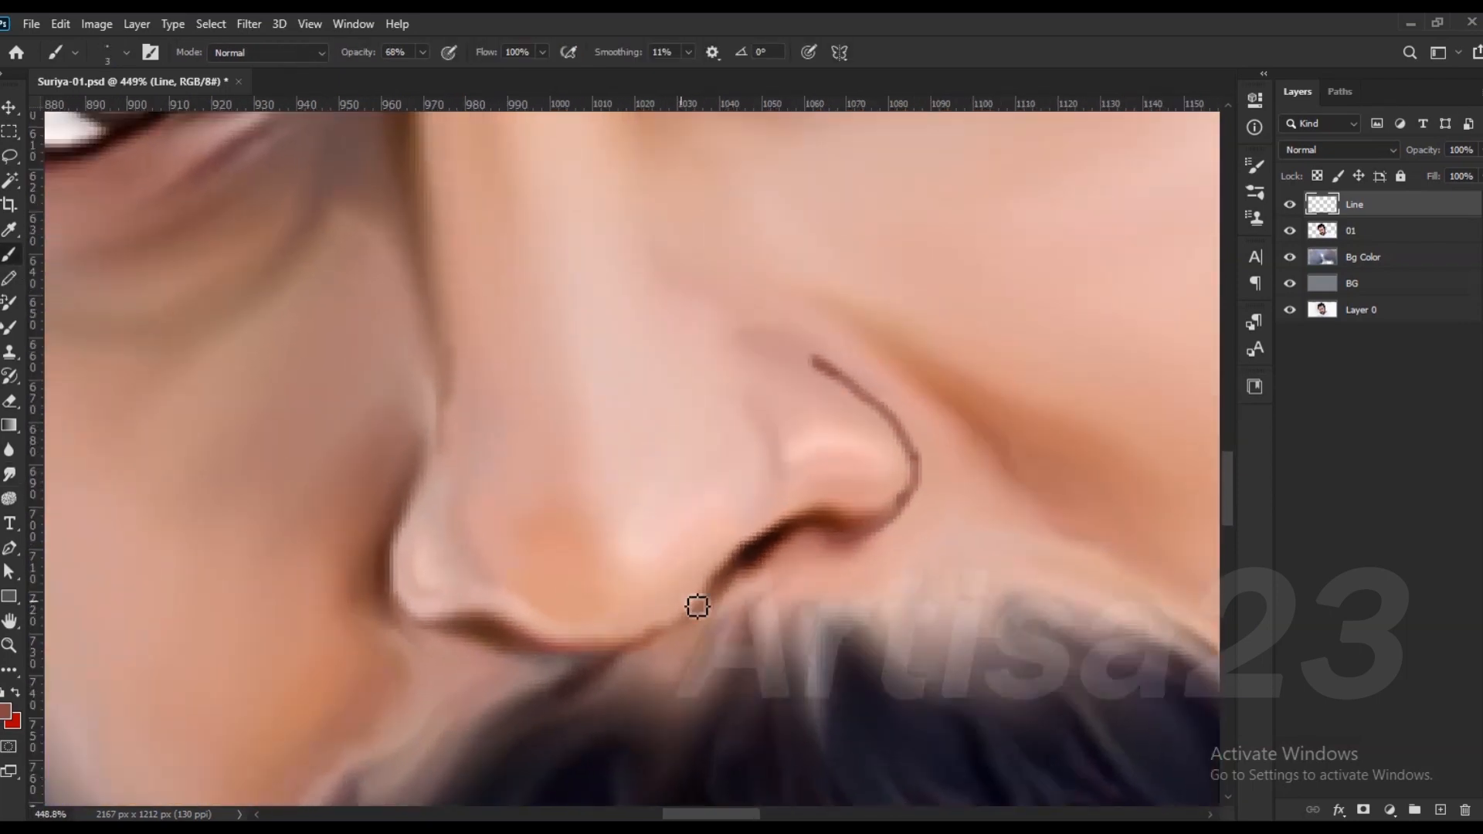
Step: Draw fine 2 px contour lines along his right nostril, the nose side and the inner crease of his left nostril
{"action": "key", "text": "["}
{"action": "scroll", "coordinate": [510, 612], "scroll_direction": "down", "scroll_amount": 1}
{"action": "scroll", "coordinate": [490, 499], "scroll_direction": "up", "scroll_amount": 3}
{"action": "left_click", "coordinate": [480, 479], "text": "alt"}
{"action": "left_click_drag", "start_coordinate": [484, 473], "coordinate": [497, 544]}
{"action": "scroll", "coordinate": [496, 544], "scroll_direction": "down", "scroll_amount": 1}
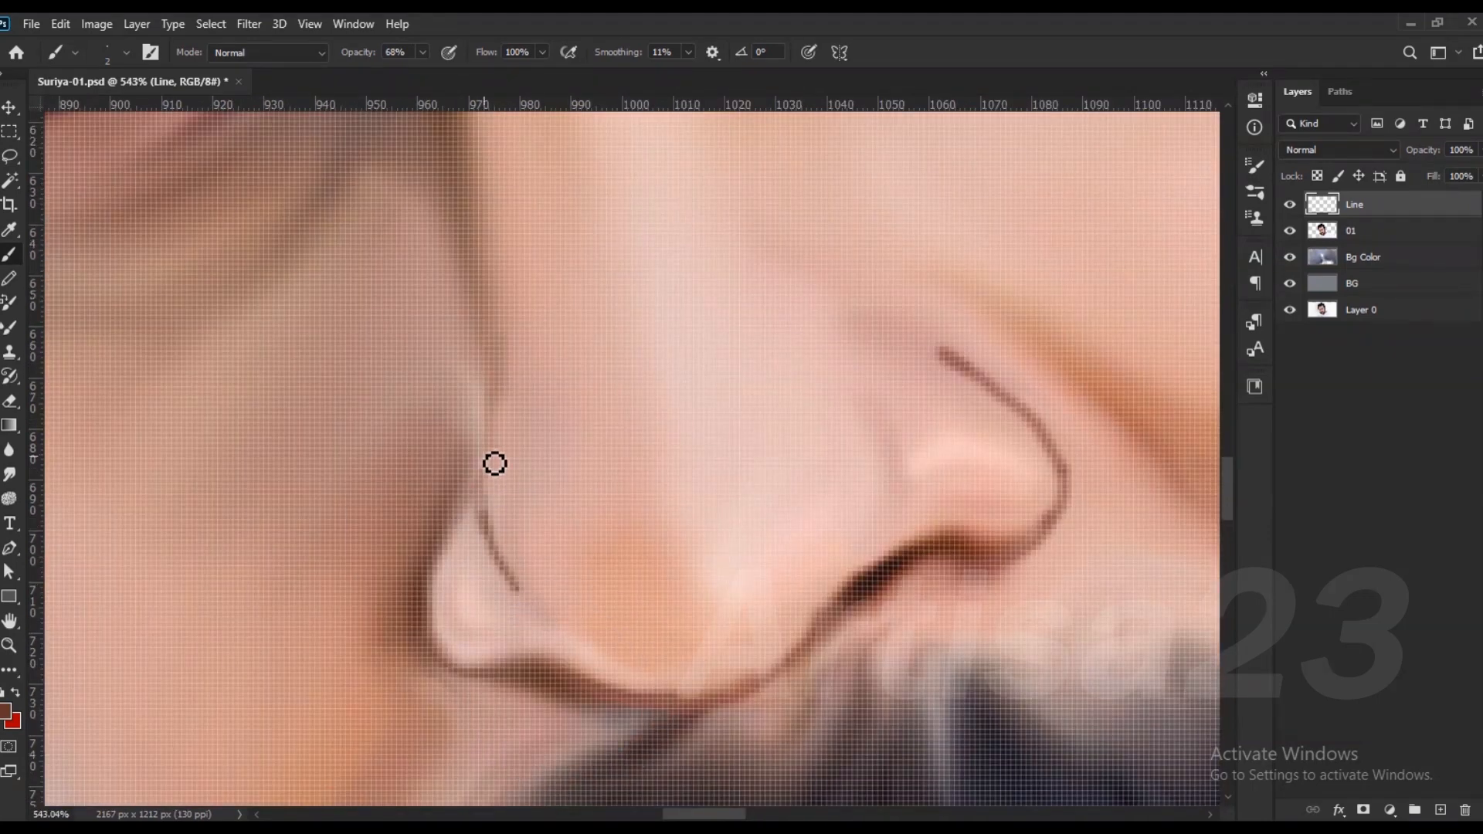
{"action": "left_click_drag", "start_coordinate": [493, 460], "coordinate": [500, 411]}
{"action": "left_click_drag", "start_coordinate": [847, 488], "coordinate": [825, 403]}
{"action": "mouse_move", "coordinate": [819, 384]}
{"action": "left_mouse_down"}
{"action": "mouse_move", "coordinate": [896, 405]}
{"action": "mouse_move", "coordinate": [950, 494]}
{"action": "mouse_move", "coordinate": [811, 373]}
{"action": "mouse_move", "coordinate": [837, 483]}
{"action": "mouse_move", "coordinate": [824, 517]}
{"action": "left_mouse_up"}
Step: Blend the nose contour lines into the skin with a 15 px smudge brush
{"action": "left_click", "coordinate": [940, 470], "text": "alt"}
{"action": "left_click", "coordinate": [12, 475]}
{"action": "mouse_move", "coordinate": [500, 444]}
{"action": "left_mouse_down"}
{"action": "mouse_move", "coordinate": [518, 533]}
{"action": "mouse_move", "coordinate": [510, 386]}
{"action": "mouse_move", "coordinate": [487, 581]}
{"action": "mouse_move", "coordinate": [553, 584]}
{"action": "left_mouse_up"}
{"action": "left_click_drag", "start_coordinate": [623, 498], "coordinate": [508, 509]}
{"action": "scroll", "coordinate": [508, 468], "scroll_direction": "down", "scroll_amount": 3}
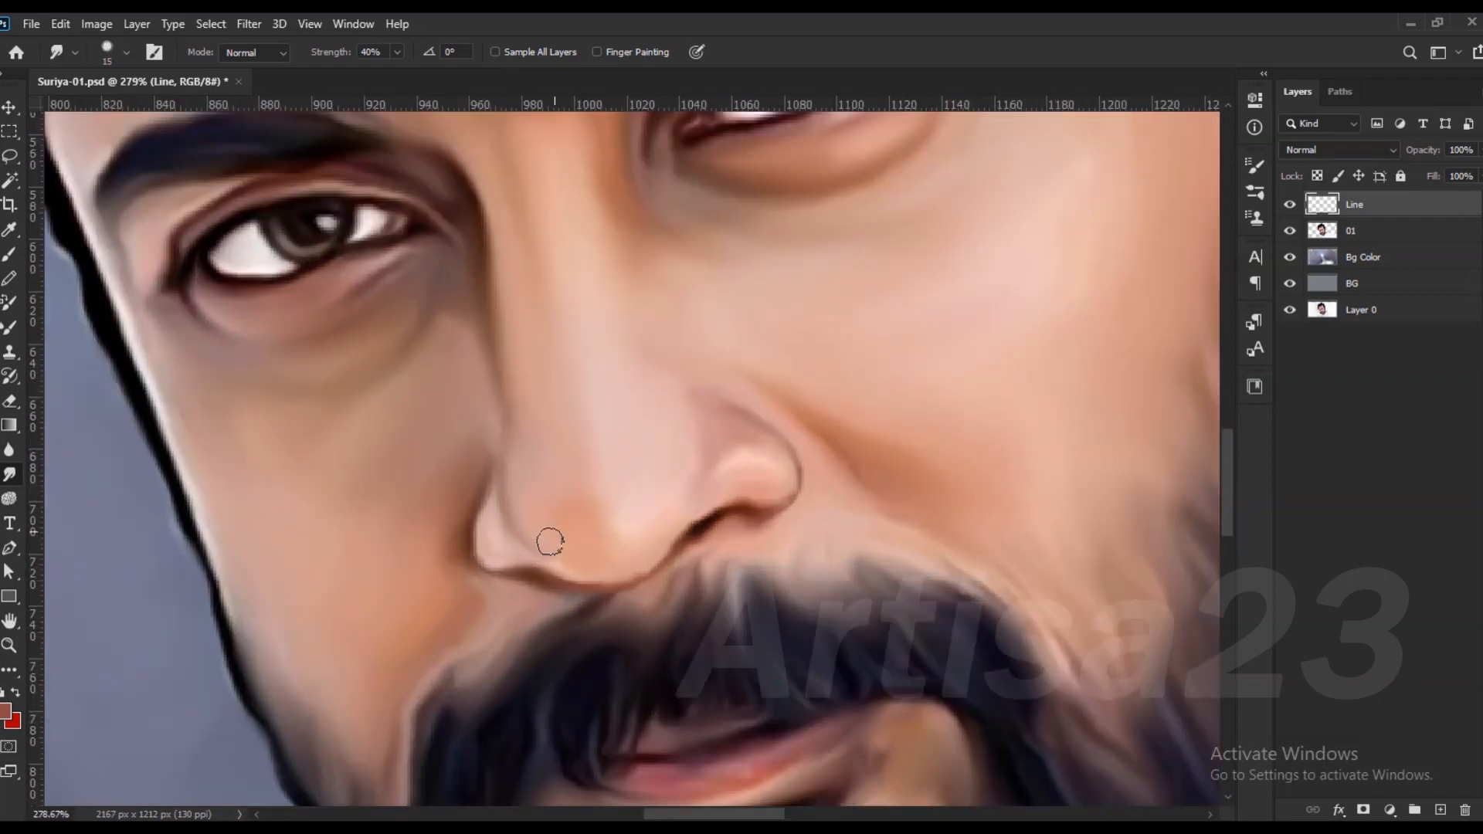
Step: Paint a pale sampled highlight on the nose tip and prepare the 15 px smudge brush to blend it
{"action": "key", "text": "b"}
{"action": "scroll", "coordinate": [563, 490], "scroll_direction": "down", "scroll_amount": 2}
{"action": "scroll", "coordinate": [641, 495], "scroll_direction": "up", "scroll_amount": 1}
{"action": "left_click", "coordinate": [641, 495], "text": "alt"}
{"action": "key", "text": "bracketright"}
{"action": "key", "text": "bracketright"}
{"action": "left_click", "coordinate": [595, 502]}
{"action": "left_click", "coordinate": [10, 499]}
{"action": "scroll", "coordinate": [610, 471], "scroll_direction": "up", "scroll_amount": 1}
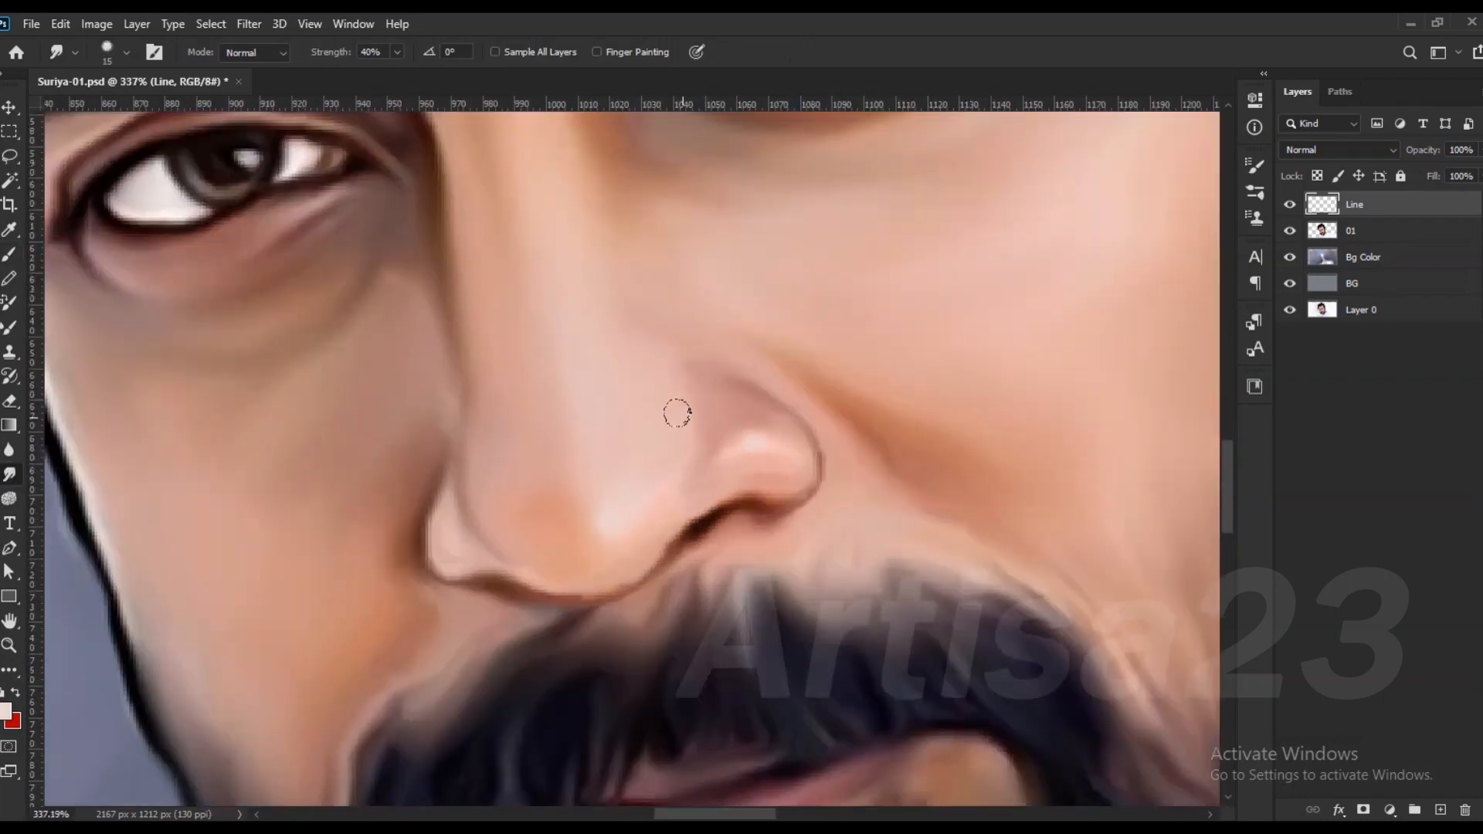
Step: Add a sampled skin tone beside his left nostril with a 6 px brush and blend it with the 15 px smudge brush
{"action": "scroll", "coordinate": [548, 515], "scroll_direction": "down", "scroll_amount": 3}
{"action": "scroll", "coordinate": [649, 448], "scroll_direction": "up", "scroll_amount": 2}
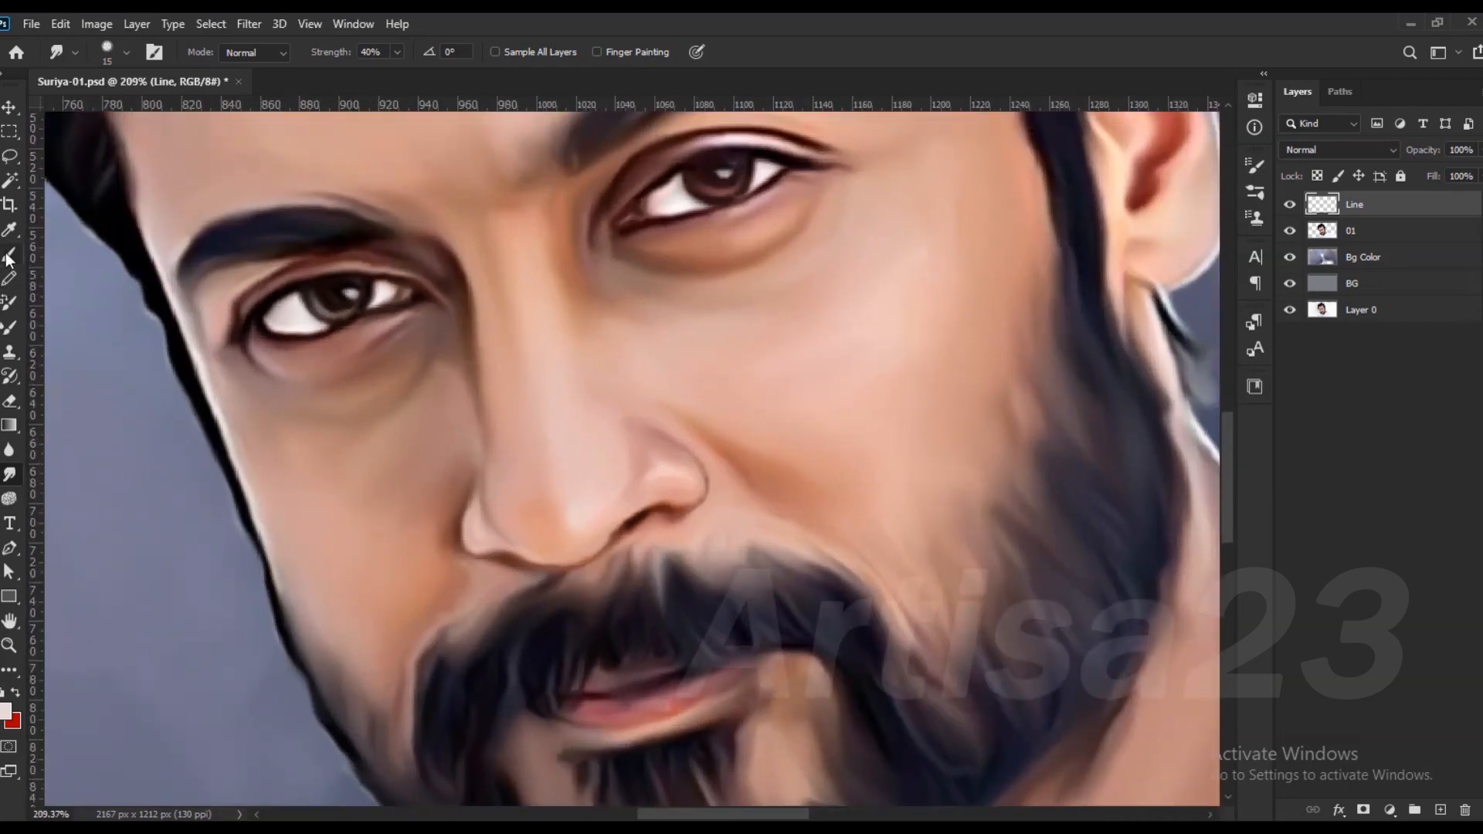
{"action": "left_click", "coordinate": [8, 276]}
{"action": "scroll", "coordinate": [642, 457], "scroll_direction": "up", "scroll_amount": 2}
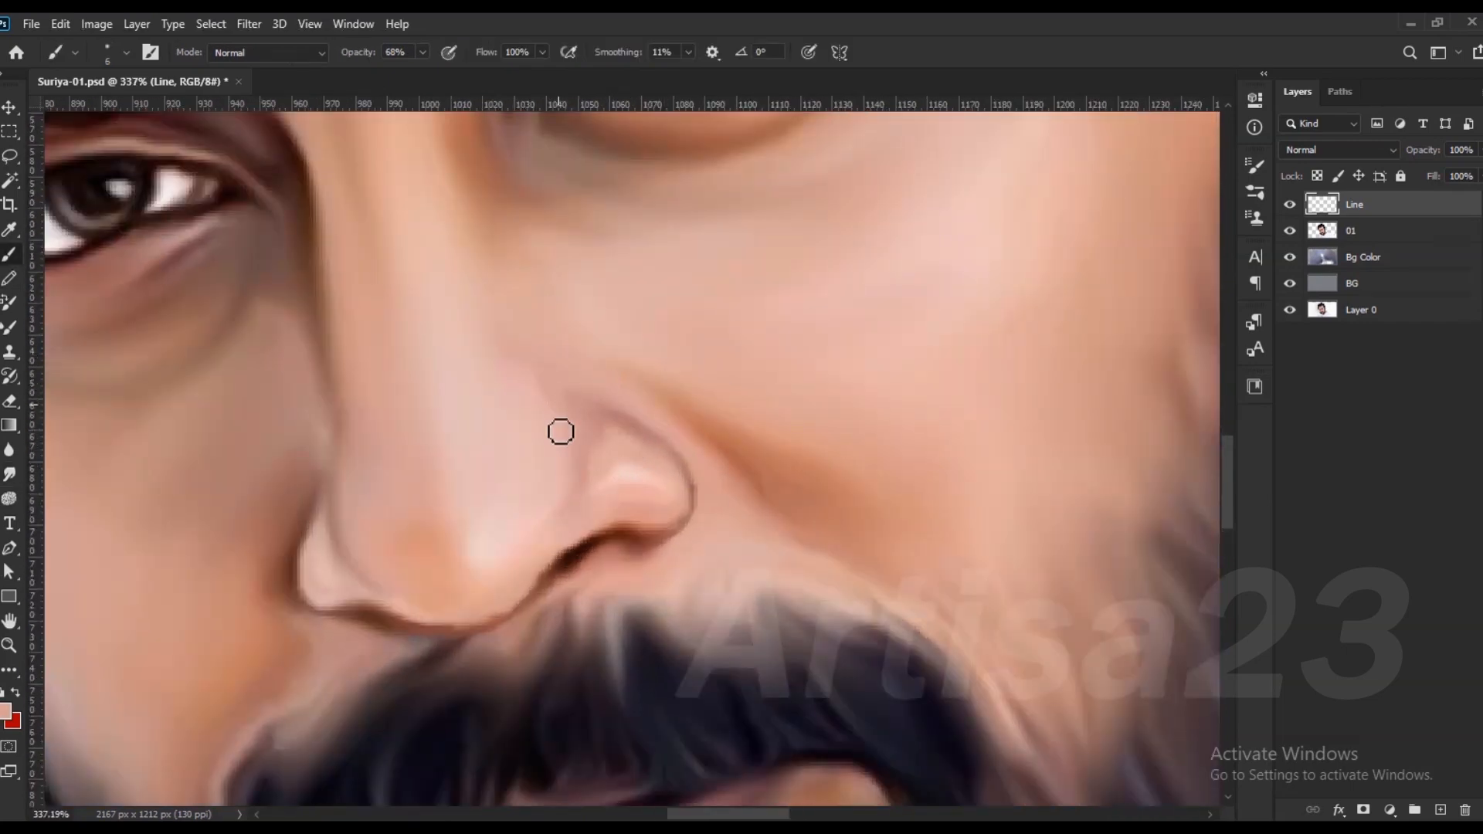
{"action": "left_click", "coordinate": [10, 474]}
{"action": "scroll", "coordinate": [612, 409], "scroll_direction": "down", "scroll_amount": 5}
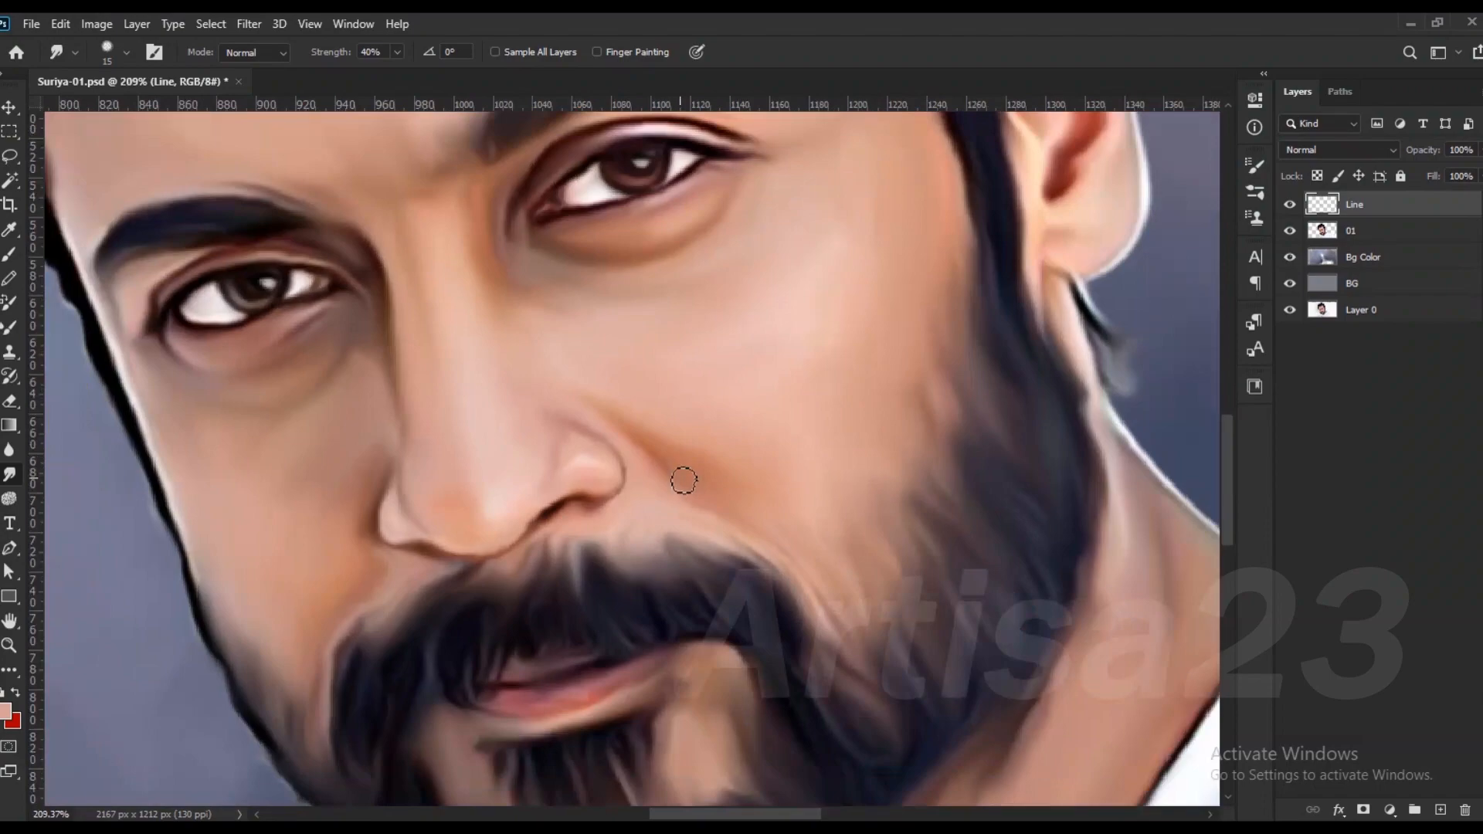
Step: Paint lip tones onto the upper and lower lips with a 6 px brush and save the document
{"action": "scroll", "coordinate": [570, 530], "scroll_direction": "up", "scroll_amount": 6}
{"action": "key", "text": "b"}
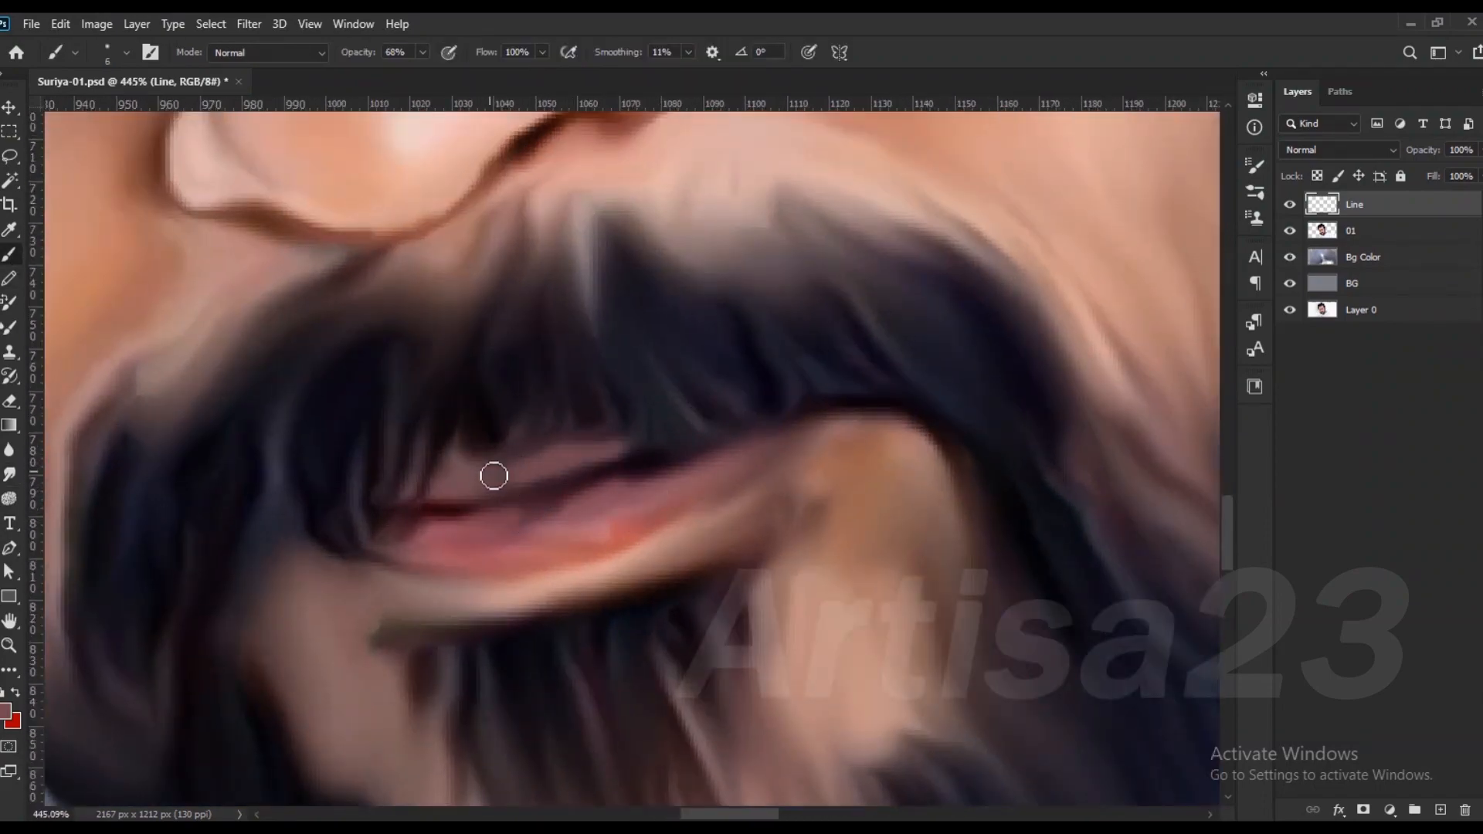
{"action": "scroll", "coordinate": [556, 463], "scroll_direction": "down", "scroll_amount": 3}
{"action": "scroll", "coordinate": [680, 479], "scroll_direction": "up", "scroll_amount": 1}
{"action": "scroll", "coordinate": [668, 487], "scroll_direction": "down", "scroll_amount": 2}
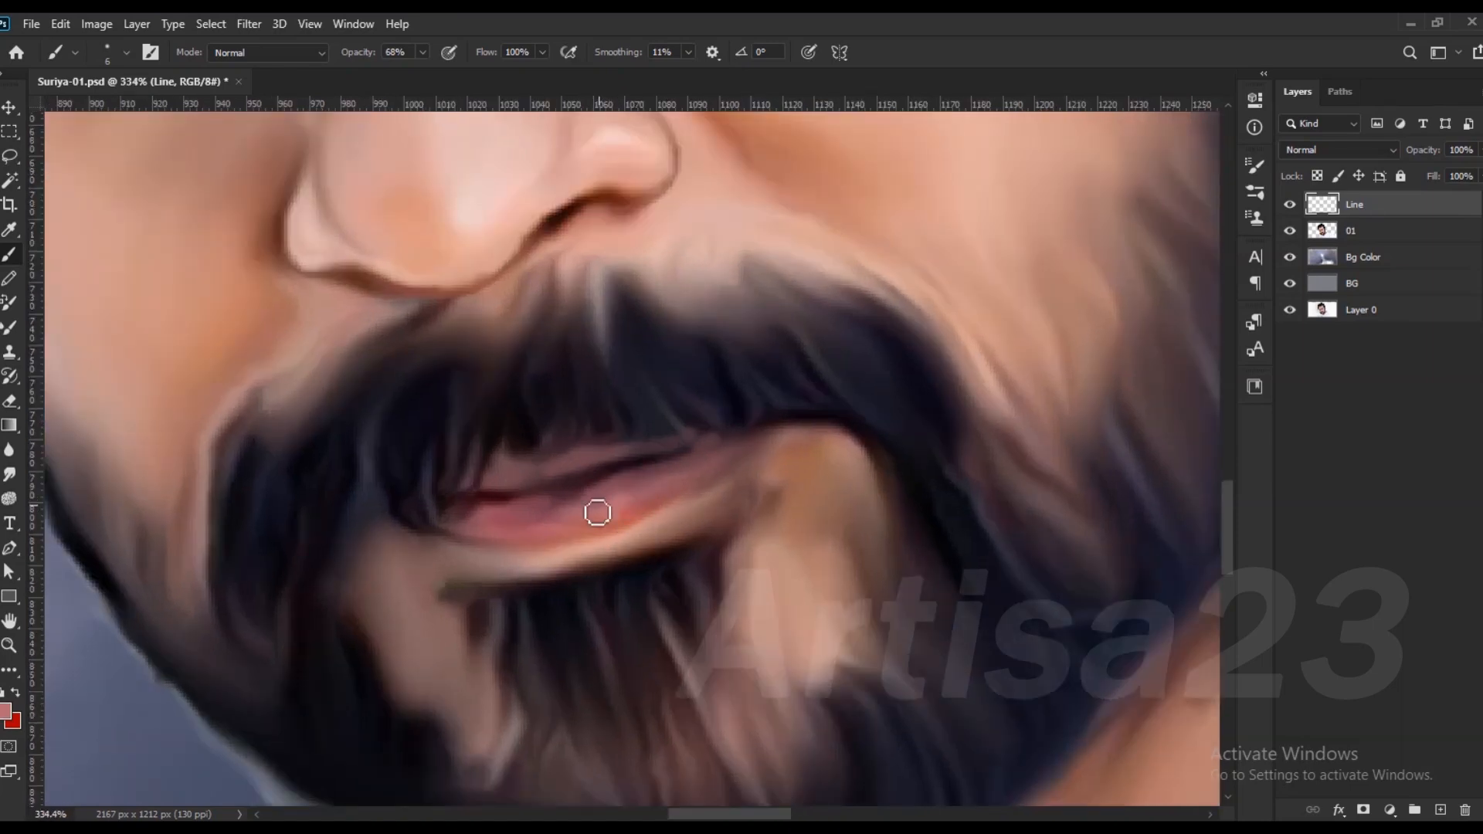
{"action": "scroll", "coordinate": [657, 514], "scroll_direction": "down", "scroll_amount": 4}
{"action": "scroll", "coordinate": [695, 463], "scroll_direction": "down", "scroll_amount": 1}
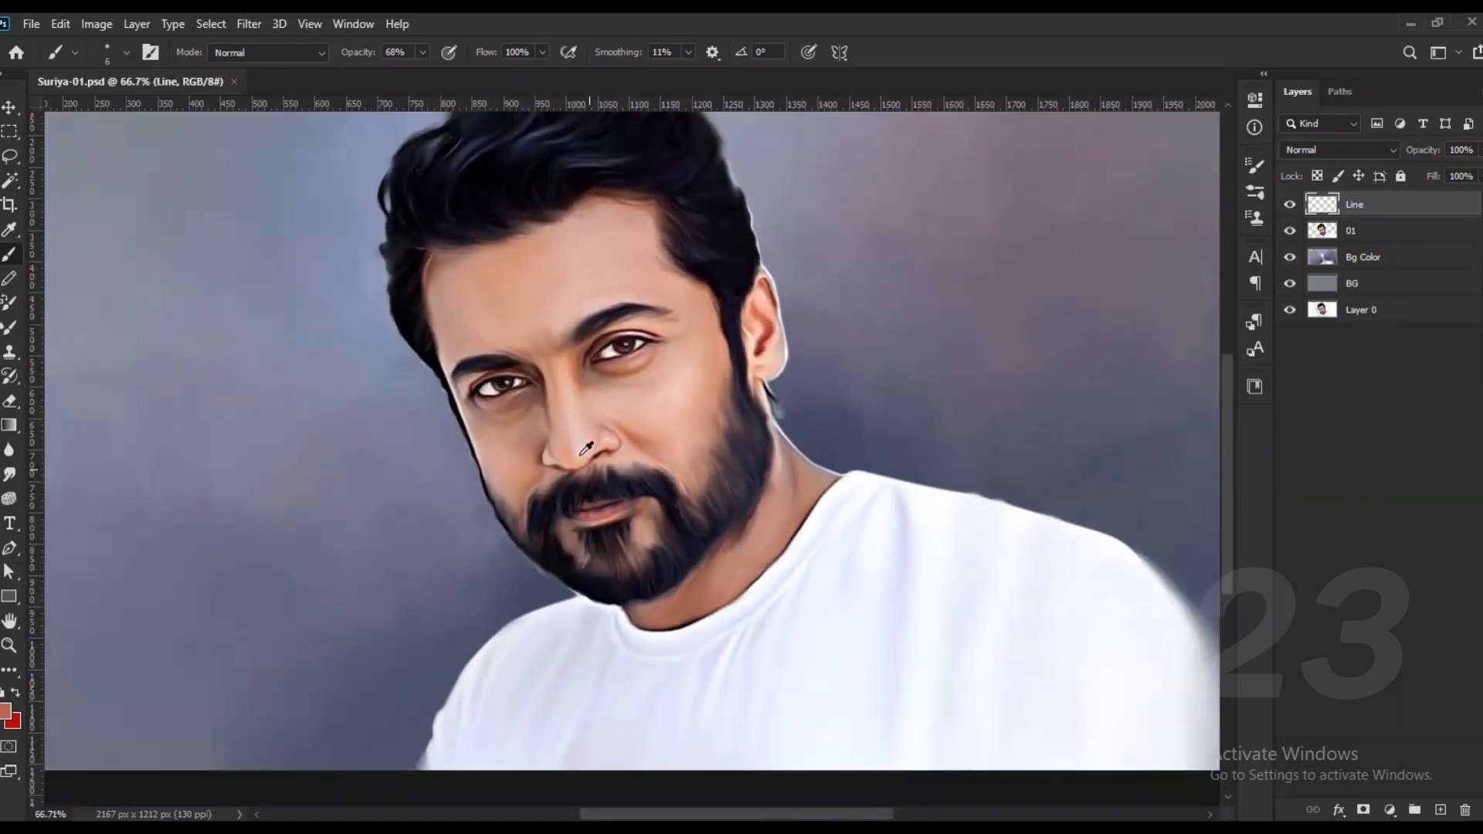
Step: Draw thin contour lines along the ear's inner and outer folds with sampled reddish tones and a 3 px brush, and smudge them
{"action": "scroll", "coordinate": [811, 308], "scroll_direction": "up", "scroll_amount": 7}
{"action": "left_click", "coordinate": [803, 491], "text": "alt"}
{"action": "key", "text": "bracketleft"}
{"action": "key", "text": "bracketleft"}
{"action": "key", "text": "bracketleft"}
{"action": "mouse_move", "coordinate": [798, 502]}
{"action": "left_mouse_down"}
{"action": "mouse_move", "coordinate": [787, 410]}
{"action": "mouse_move", "coordinate": [729, 315]}
{"action": "left_mouse_up"}
{"action": "scroll", "coordinate": [737, 407], "scroll_direction": "down", "scroll_amount": 1}
{"action": "left_click_drag", "start_coordinate": [817, 134], "coordinate": [733, 339]}
{"action": "scroll", "coordinate": [732, 446], "scroll_direction": "down", "scroll_amount": 1}
{"action": "left_click", "coordinate": [781, 515], "text": "alt"}
{"action": "left_click_drag", "start_coordinate": [748, 471], "coordinate": [735, 332]}
{"action": "key", "text": "r"}
{"action": "scroll", "coordinate": [729, 506], "scroll_direction": "down", "scroll_amount": 3}
{"action": "scroll", "coordinate": [755, 377], "scroll_direction": "down", "scroll_amount": 3}
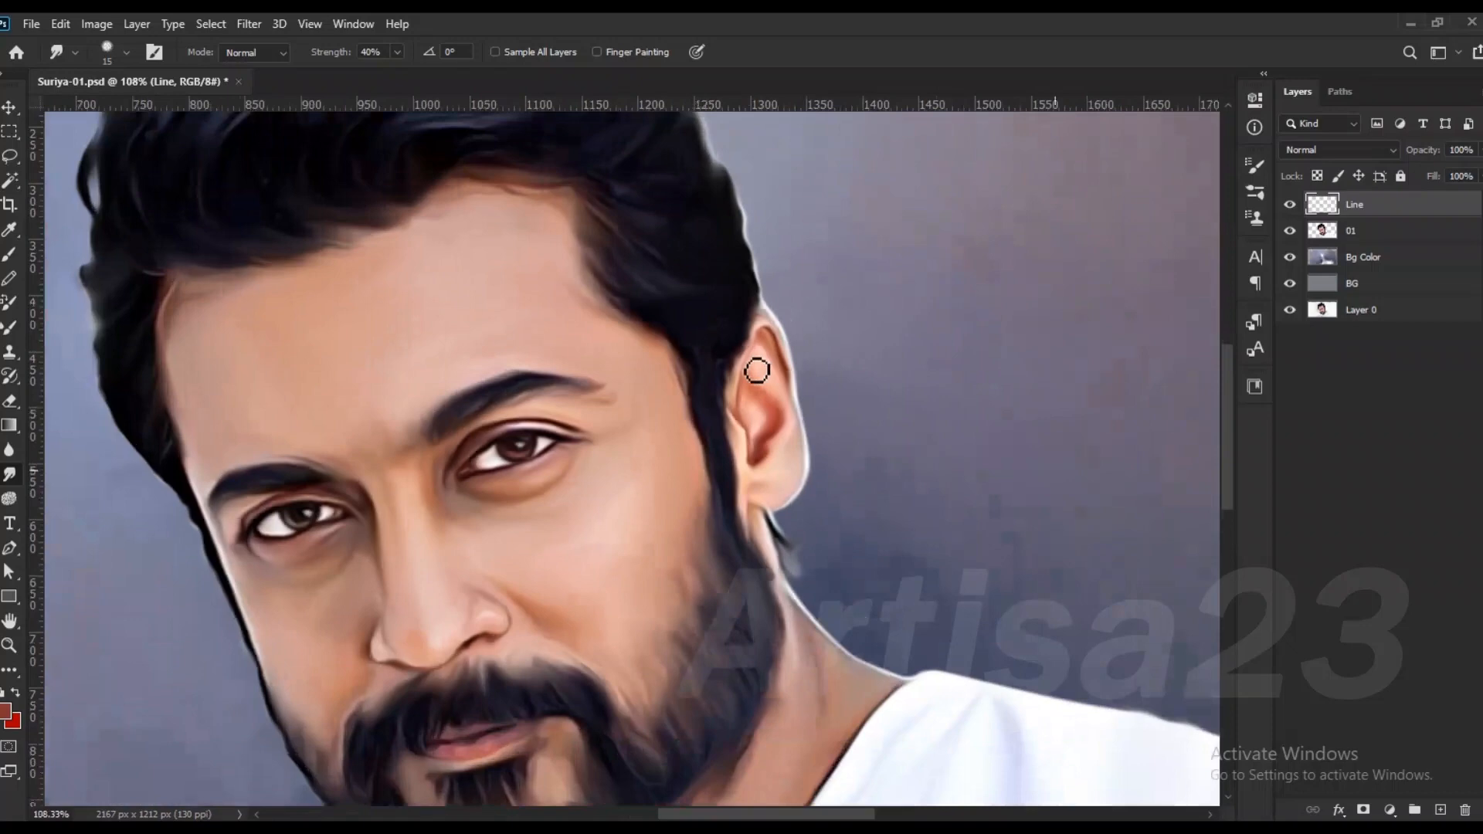
Step: Paint orange-red shading strokes on the lower ear above the lobe and blend them with the 15 px smudge brush
{"action": "key", "text": "b"}
{"action": "scroll", "coordinate": [778, 368], "scroll_direction": "up", "scroll_amount": 3}
{"action": "left_click_drag", "start_coordinate": [789, 454], "coordinate": [764, 498]}
{"action": "key", "text": "r"}
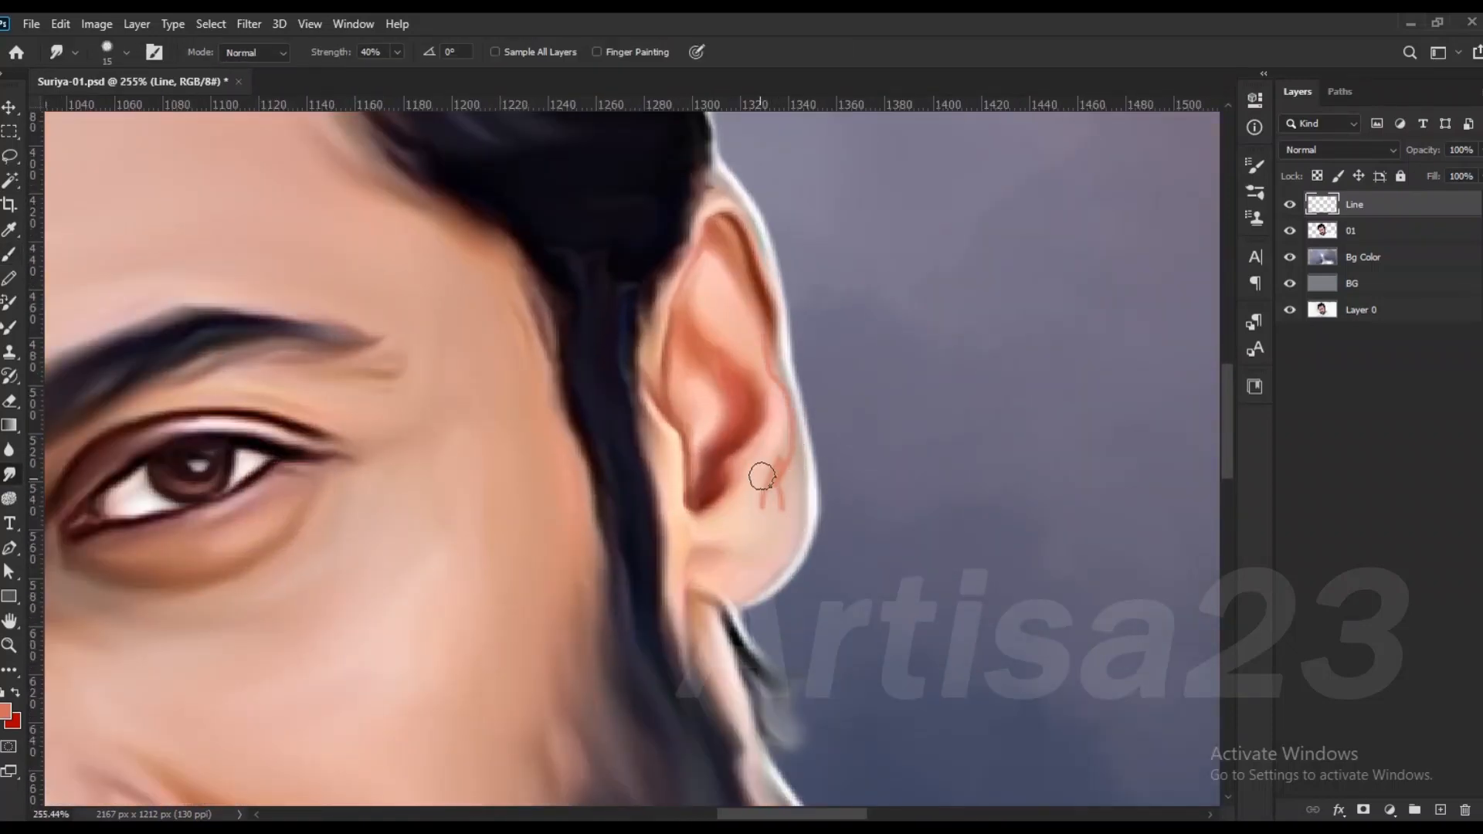
{"action": "scroll", "coordinate": [777, 469], "scroll_direction": "down", "scroll_amount": 3}
Step: Line the underside of the earlobe and its joint with the jaw in reddish brown, soften the lines, and save the document
{"action": "key", "text": "b"}
{"action": "scroll", "coordinate": [716, 541], "scroll_direction": "up", "scroll_amount": 4}
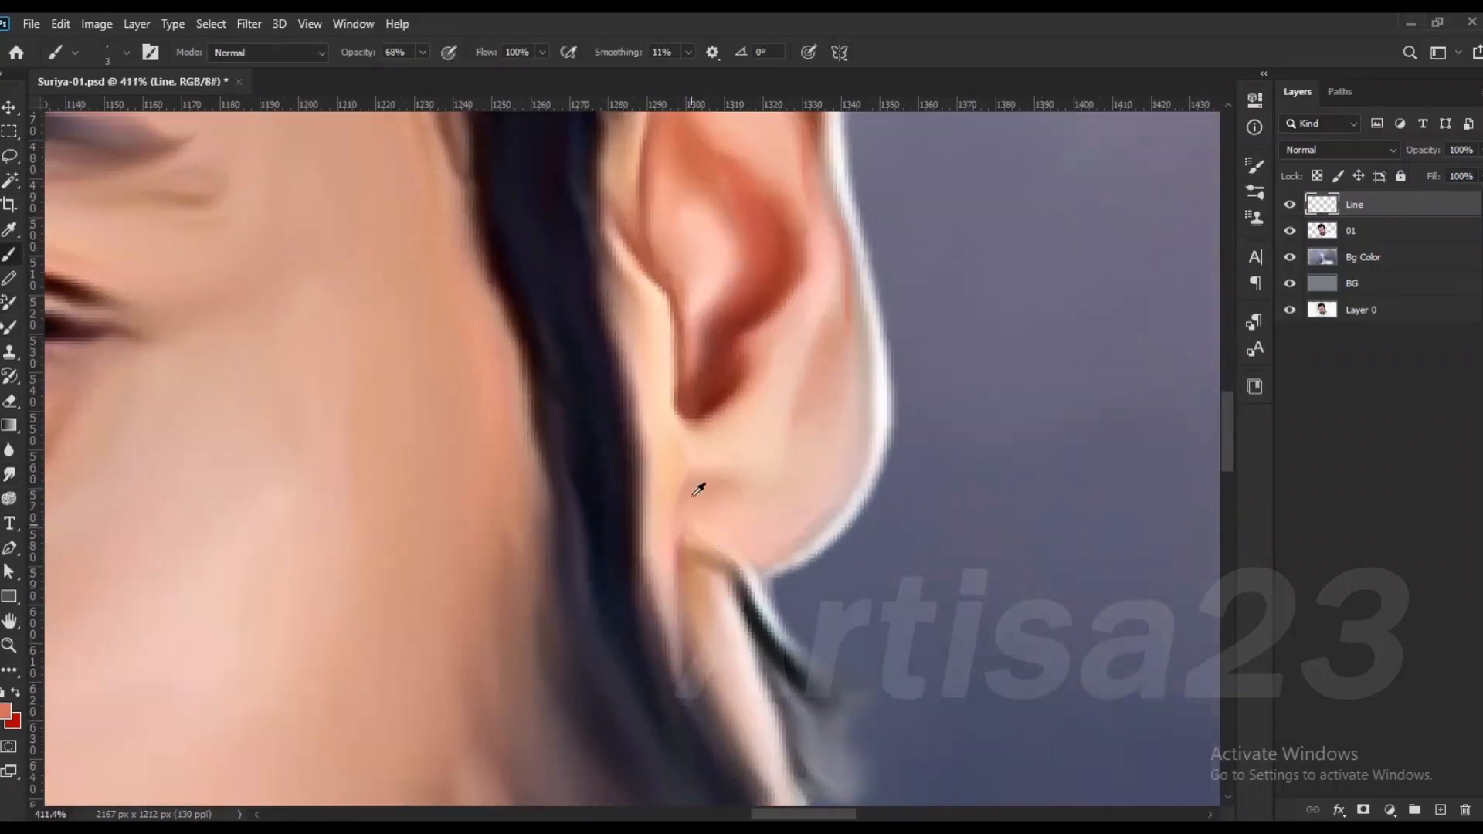
{"action": "mouse_move", "coordinate": [718, 551]}
{"action": "left_mouse_down"}
{"action": "mouse_move", "coordinate": [789, 571]}
{"action": "mouse_move", "coordinate": [701, 670]}
{"action": "left_mouse_up"}
{"action": "left_click_drag", "start_coordinate": [686, 562], "coordinate": [694, 634]}
{"action": "scroll", "coordinate": [720, 576], "scroll_direction": "down", "scroll_amount": 3}
{"action": "key", "text": "r"}
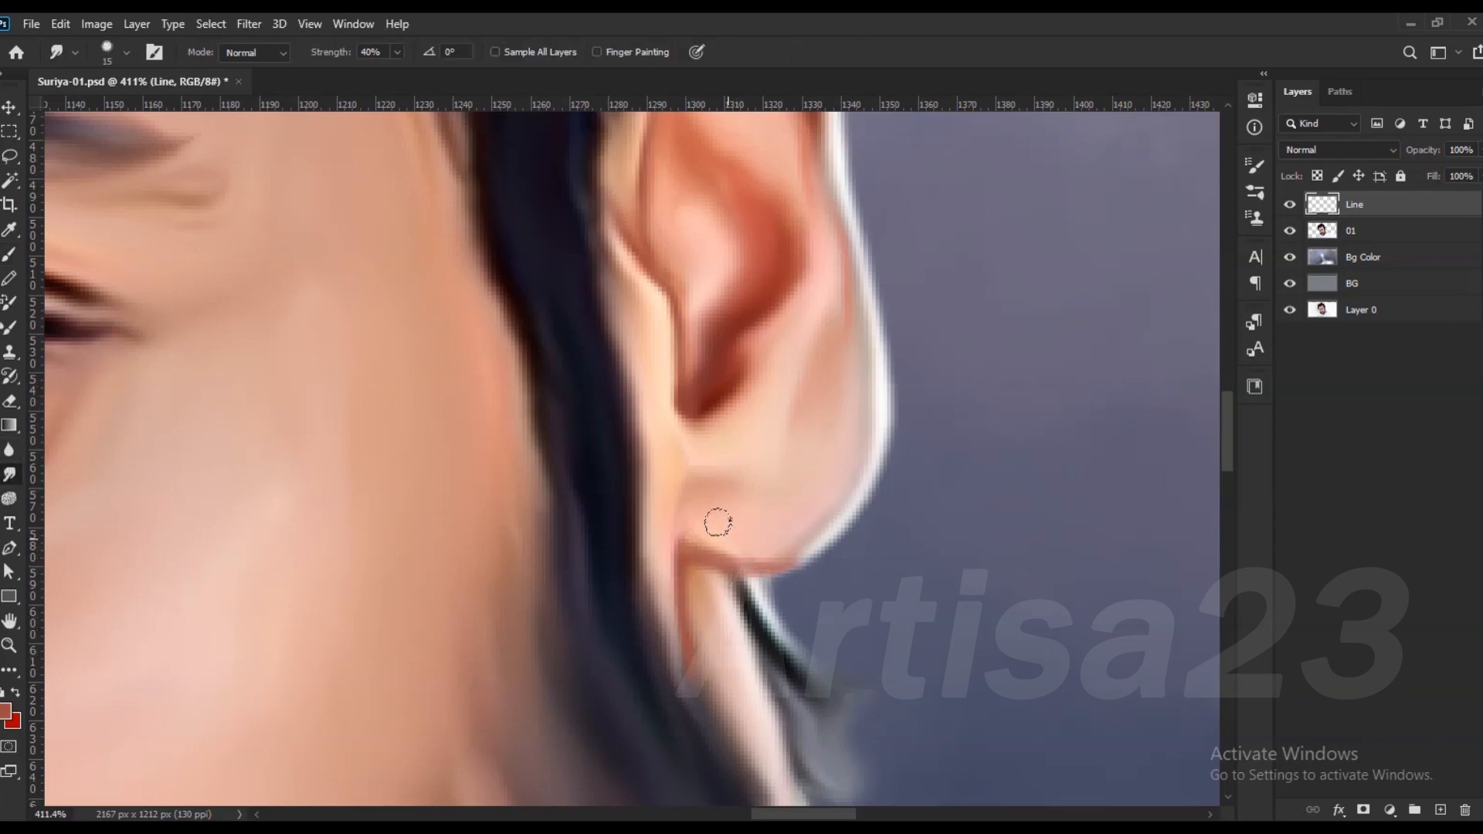
{"action": "scroll", "coordinate": [739, 516], "scroll_direction": "down", "scroll_amount": 3}
{"action": "scroll", "coordinate": [739, 516], "scroll_direction": "down", "scroll_amount": 3}
{"action": "scroll", "coordinate": [772, 563], "scroll_direction": "up", "scroll_amount": 2}
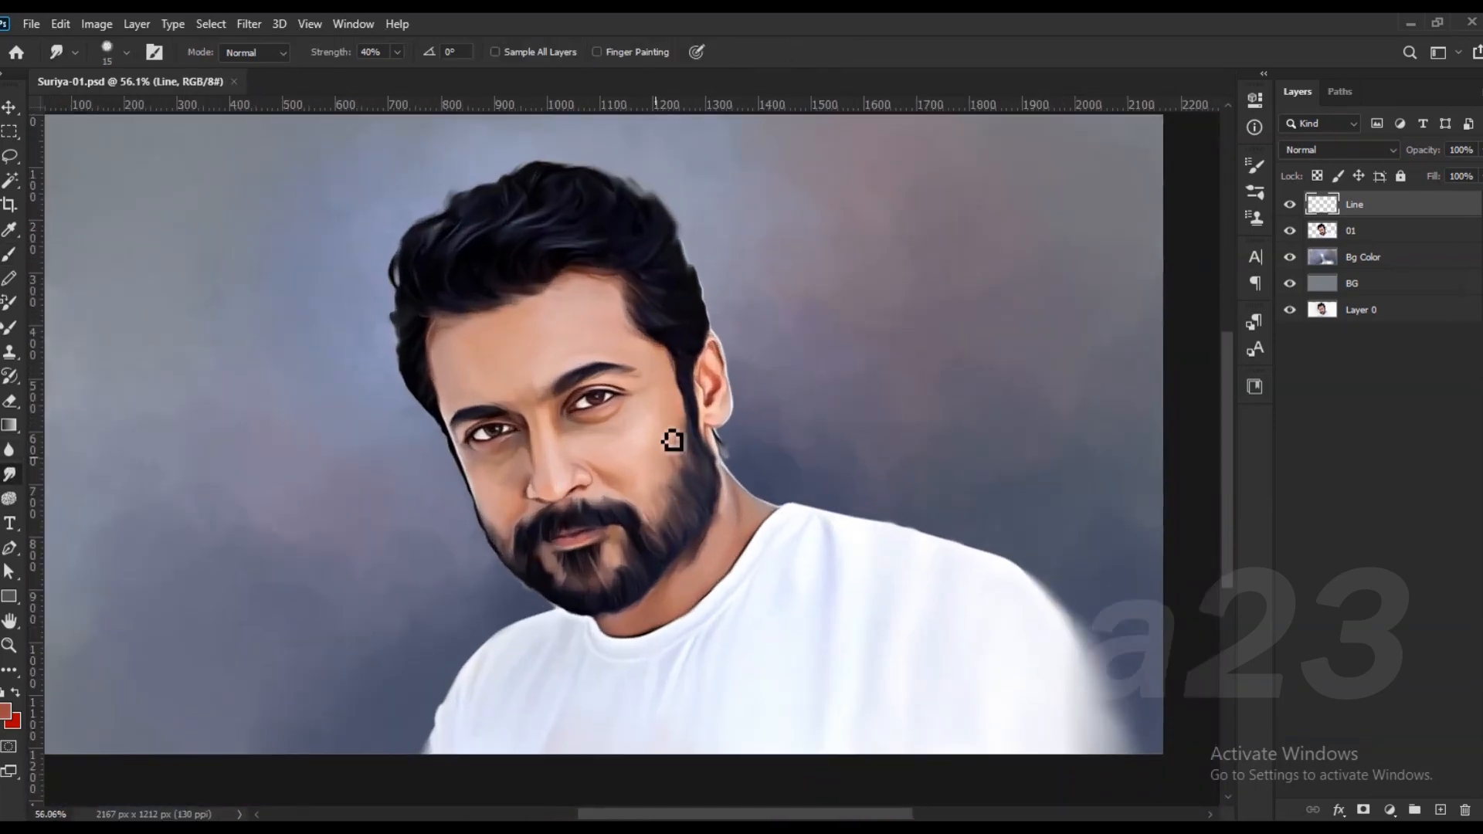
Step: Add a new layer above Line and name it Hair 01
{"action": "scroll", "coordinate": [525, 309], "scroll_direction": "up", "scroll_amount": 2}
{"action": "key", "text": "ctrl+shift+alt+n"}
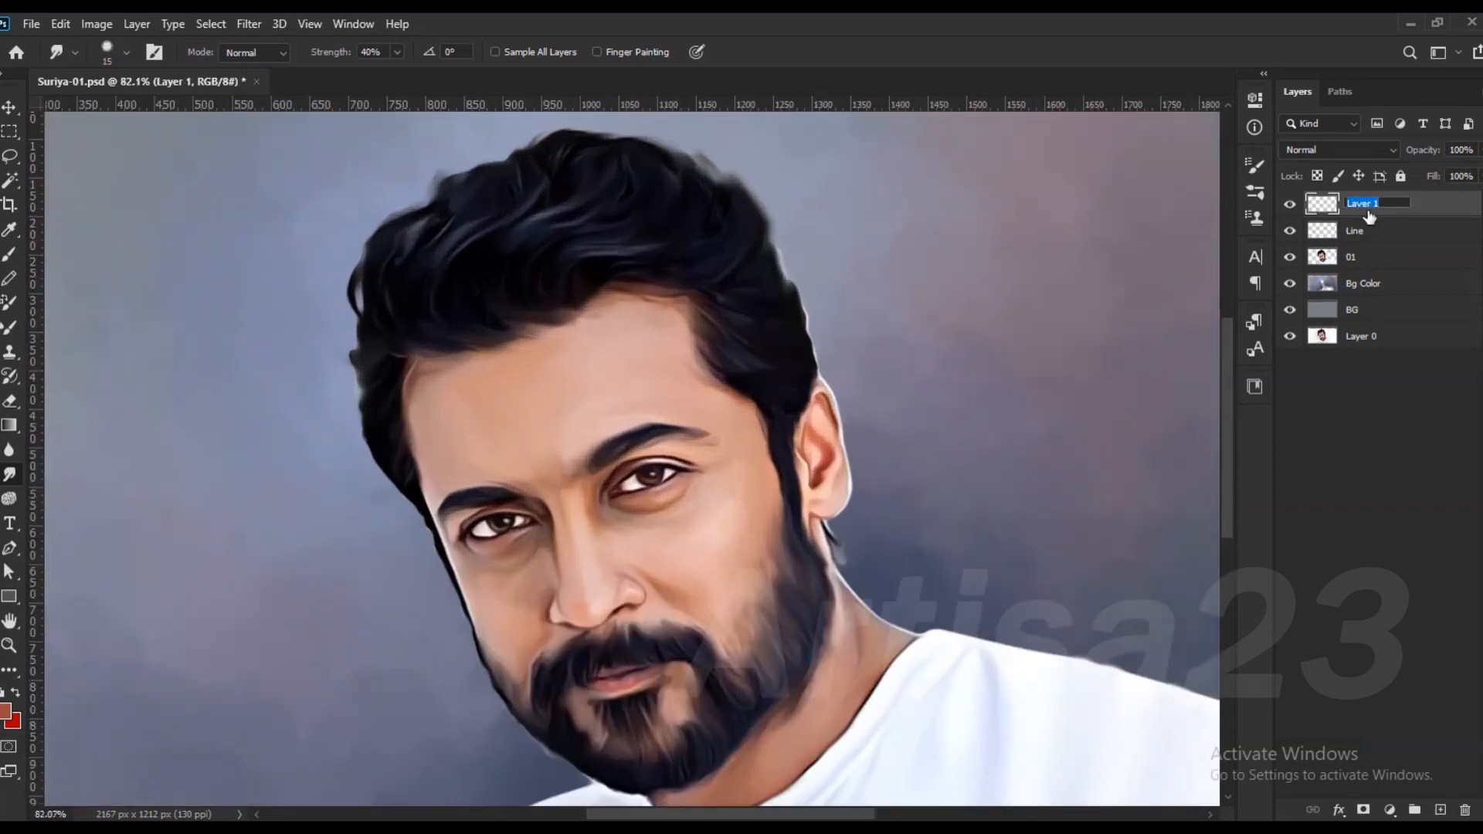
{"action": "key", "text": "Return"}
Step: Draw fine curved strands over the front hair waves with a 1 px brush in a lighter blue-grey colour
{"action": "scroll", "coordinate": [605, 350], "scroll_direction": "down", "scroll_amount": 2}
{"action": "scroll", "coordinate": [540, 278], "scroll_direction": "up", "scroll_amount": 4}
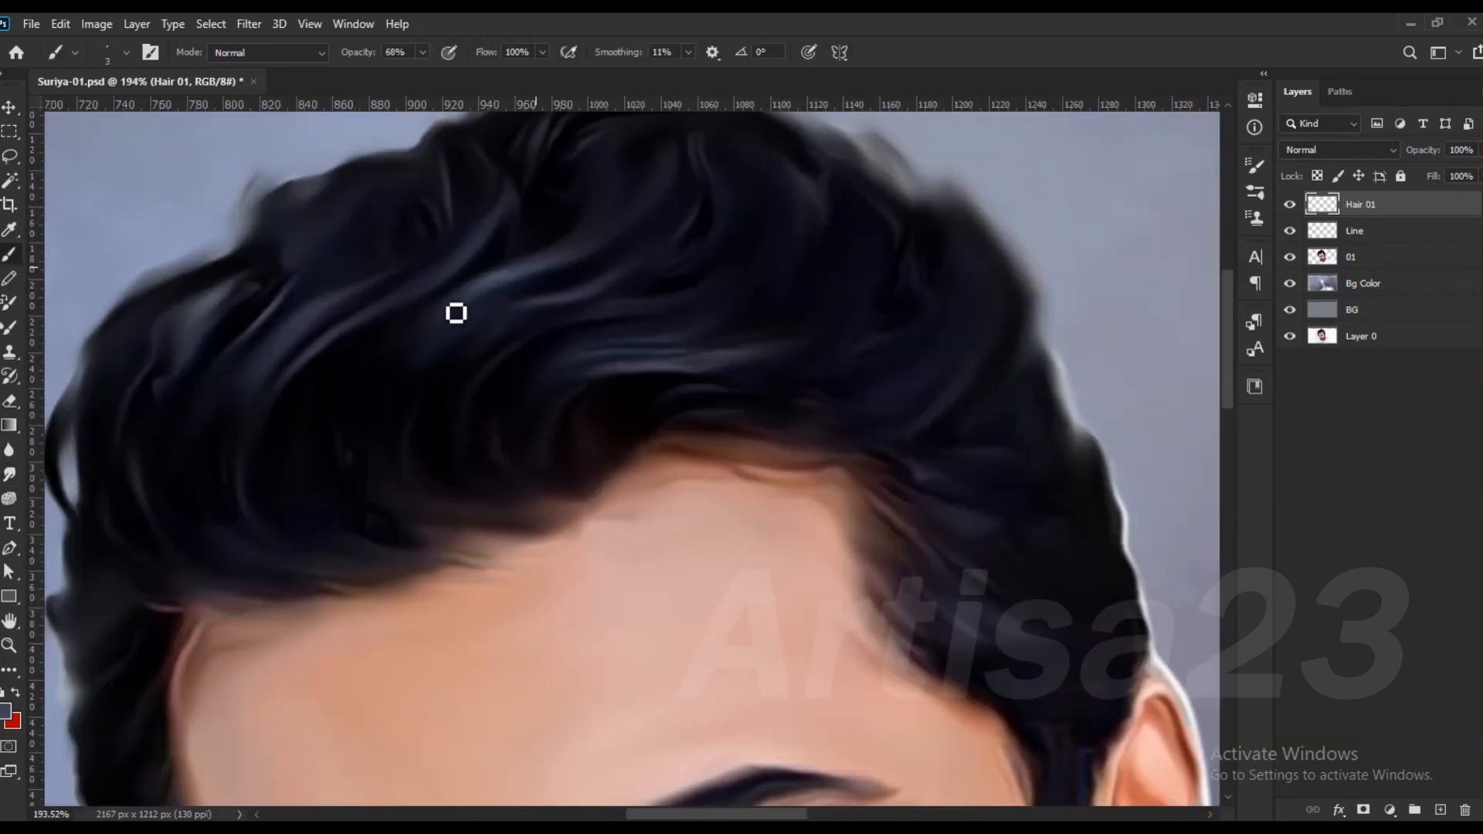
{"action": "key", "text": "b"}
{"action": "left_click", "coordinate": [5, 710]}
{"action": "left_click", "coordinate": [1078, 499]}
{"action": "left_click", "coordinate": [1416, 363]}
{"action": "key", "text": "bracketleft"}
{"action": "key", "text": "bracketleft"}
{"action": "left_click_drag", "start_coordinate": [565, 352], "coordinate": [597, 318]}
{"action": "left_click_drag", "start_coordinate": [525, 320], "coordinate": [588, 295]}
{"action": "left_click_drag", "start_coordinate": [472, 323], "coordinate": [531, 299]}
{"action": "left_click_drag", "start_coordinate": [418, 322], "coordinate": [479, 280]}
{"action": "left_click_drag", "start_coordinate": [444, 317], "coordinate": [503, 281]}
{"action": "left_click_drag", "start_coordinate": [322, 388], "coordinate": [372, 323]}
{"action": "mouse_move", "coordinate": [315, 427]}
{"action": "left_mouse_down"}
{"action": "mouse_move", "coordinate": [351, 324]}
{"action": "mouse_move", "coordinate": [332, 310]}
{"action": "left_mouse_up"}
{"action": "left_click_drag", "start_coordinate": [313, 434], "coordinate": [331, 342]}
{"action": "left_click_drag", "start_coordinate": [349, 468], "coordinate": [313, 349]}
{"action": "left_click_drag", "start_coordinate": [281, 448], "coordinate": [303, 349]}
{"action": "left_click_drag", "start_coordinate": [394, 386], "coordinate": [423, 310]}
{"action": "left_click_drag", "start_coordinate": [411, 444], "coordinate": [446, 309]}
{"action": "left_click_drag", "start_coordinate": [468, 389], "coordinate": [501, 332]}
{"action": "mouse_move", "coordinate": [483, 321]}
{"action": "left_mouse_down"}
{"action": "mouse_move", "coordinate": [567, 300]}
{"action": "mouse_move", "coordinate": [532, 265]}
{"action": "left_mouse_up"}
{"action": "left_click_drag", "start_coordinate": [448, 295], "coordinate": [518, 222]}
{"action": "left_click_drag", "start_coordinate": [401, 298], "coordinate": [440, 256]}
{"action": "left_click_drag", "start_coordinate": [340, 301], "coordinate": [373, 246]}
{"action": "left_click_drag", "start_coordinate": [270, 325], "coordinate": [324, 280]}
Step: Draw fine blue-grey strands with the 1 px brush from the front waves back toward the side hair above the ear
{"action": "left_click_drag", "start_coordinate": [540, 407], "coordinate": [579, 334]}
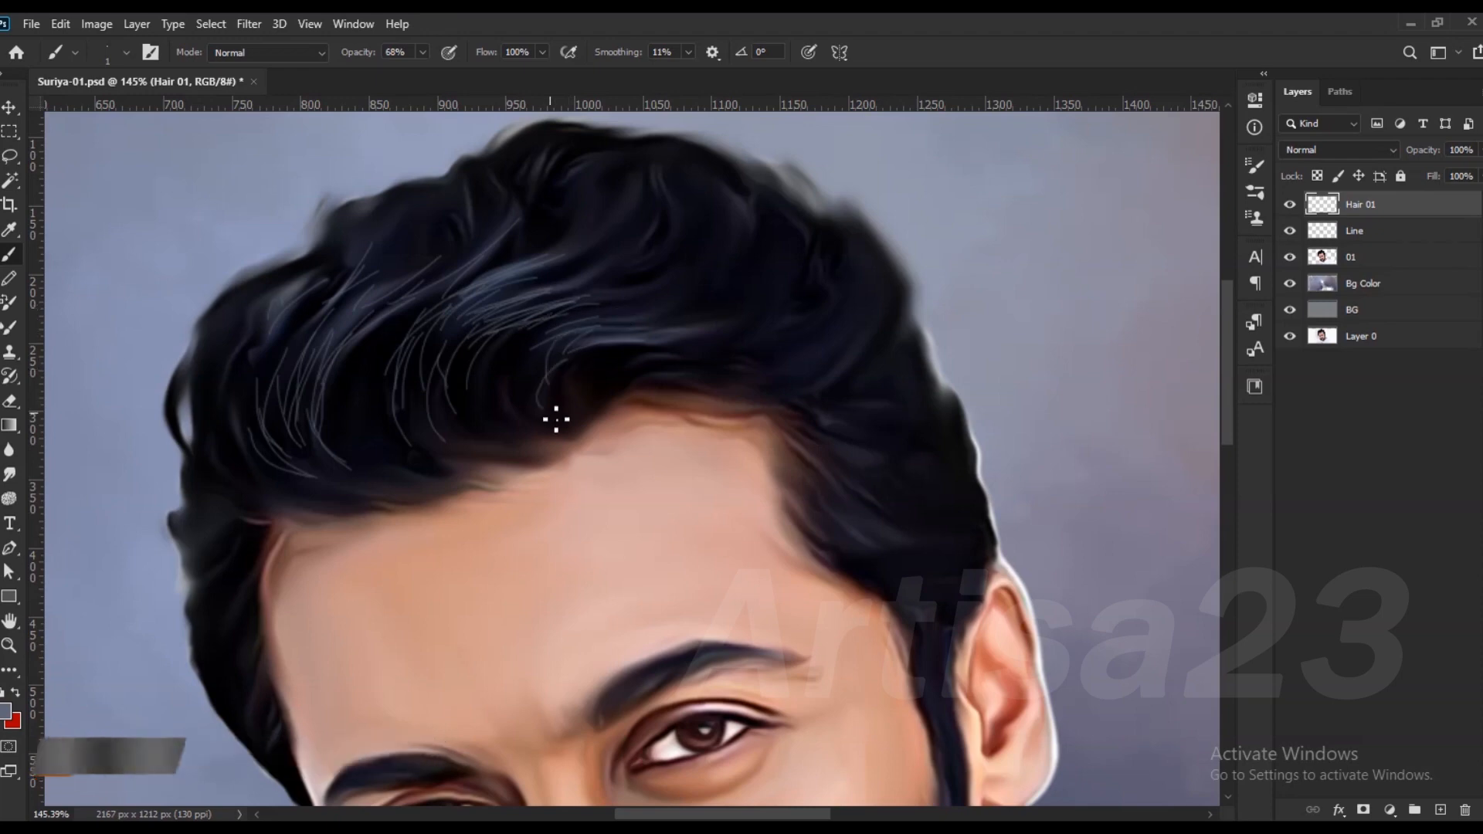
{"action": "left_click_drag", "start_coordinate": [494, 402], "coordinate": [552, 342]}
{"action": "left_click_drag", "start_coordinate": [505, 350], "coordinate": [484, 373]}
{"action": "left_click_drag", "start_coordinate": [641, 347], "coordinate": [593, 340]}
{"action": "left_click_drag", "start_coordinate": [593, 340], "coordinate": [801, 321]}
{"action": "left_click_drag", "start_coordinate": [664, 360], "coordinate": [800, 329]}
{"action": "mouse_move", "coordinate": [804, 347]}
{"action": "left_mouse_down"}
{"action": "mouse_move", "coordinate": [652, 374]}
{"action": "mouse_move", "coordinate": [668, 398]}
{"action": "left_mouse_up"}
Step: Draw fine curved strands rising through the upper hair waves toward the crown
{"action": "left_click_drag", "start_coordinate": [566, 350], "coordinate": [662, 296]}
{"action": "left_click_drag", "start_coordinate": [560, 311], "coordinate": [622, 269]}
{"action": "mouse_move", "coordinate": [529, 297]}
{"action": "left_mouse_down"}
{"action": "mouse_move", "coordinate": [617, 227]}
{"action": "mouse_move", "coordinate": [584, 199]}
{"action": "left_mouse_up"}
{"action": "left_click_drag", "start_coordinate": [533, 270], "coordinate": [603, 199]}
{"action": "scroll", "coordinate": [583, 297], "scroll_direction": "down", "scroll_amount": 2}
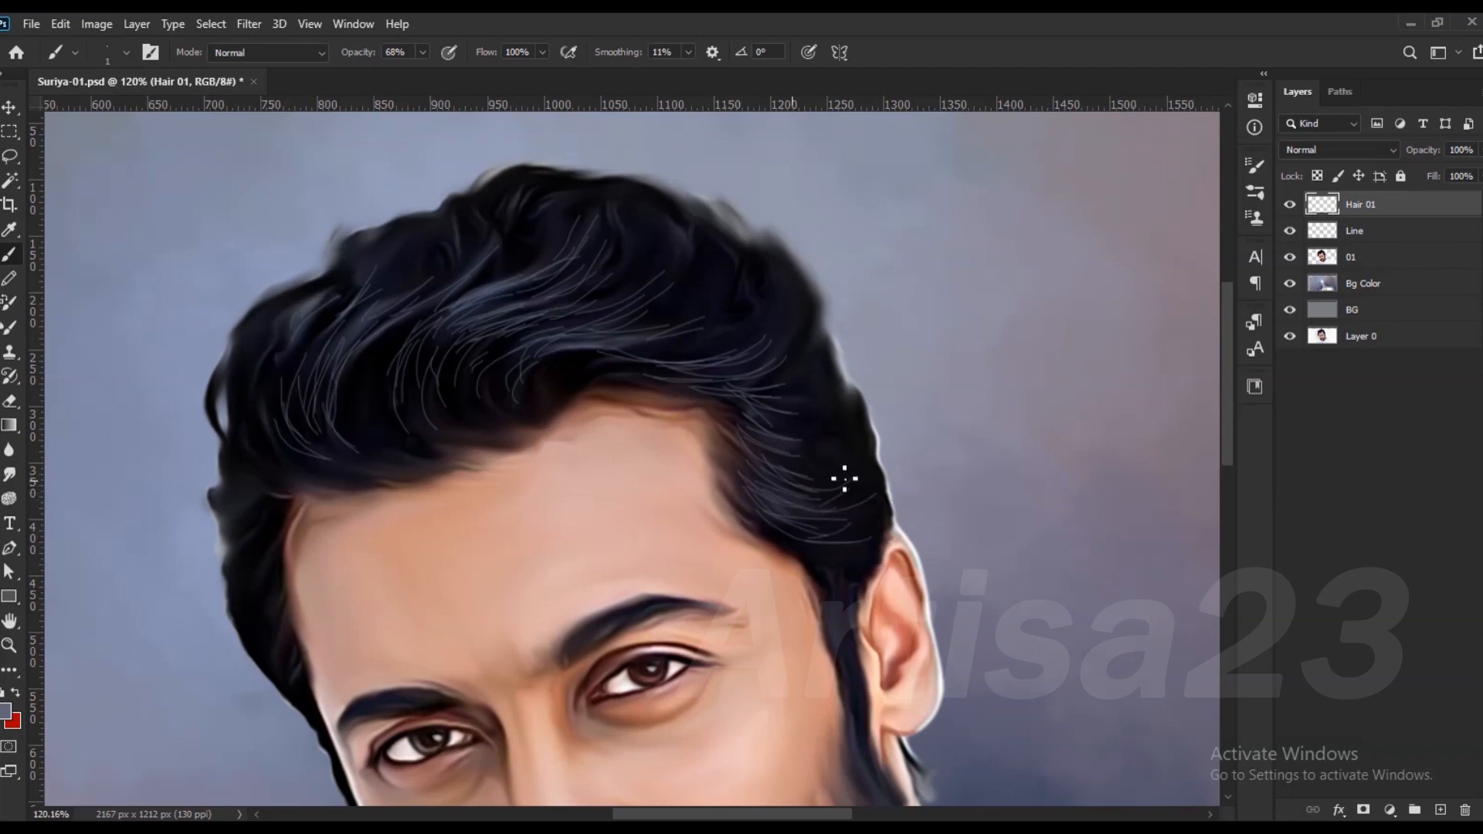
Step: Fill the dark lower parts of the front hair waves with more fine curved strands down toward the forehead hairline
{"action": "scroll", "coordinate": [637, 327], "scroll_direction": "up", "scroll_amount": 2}
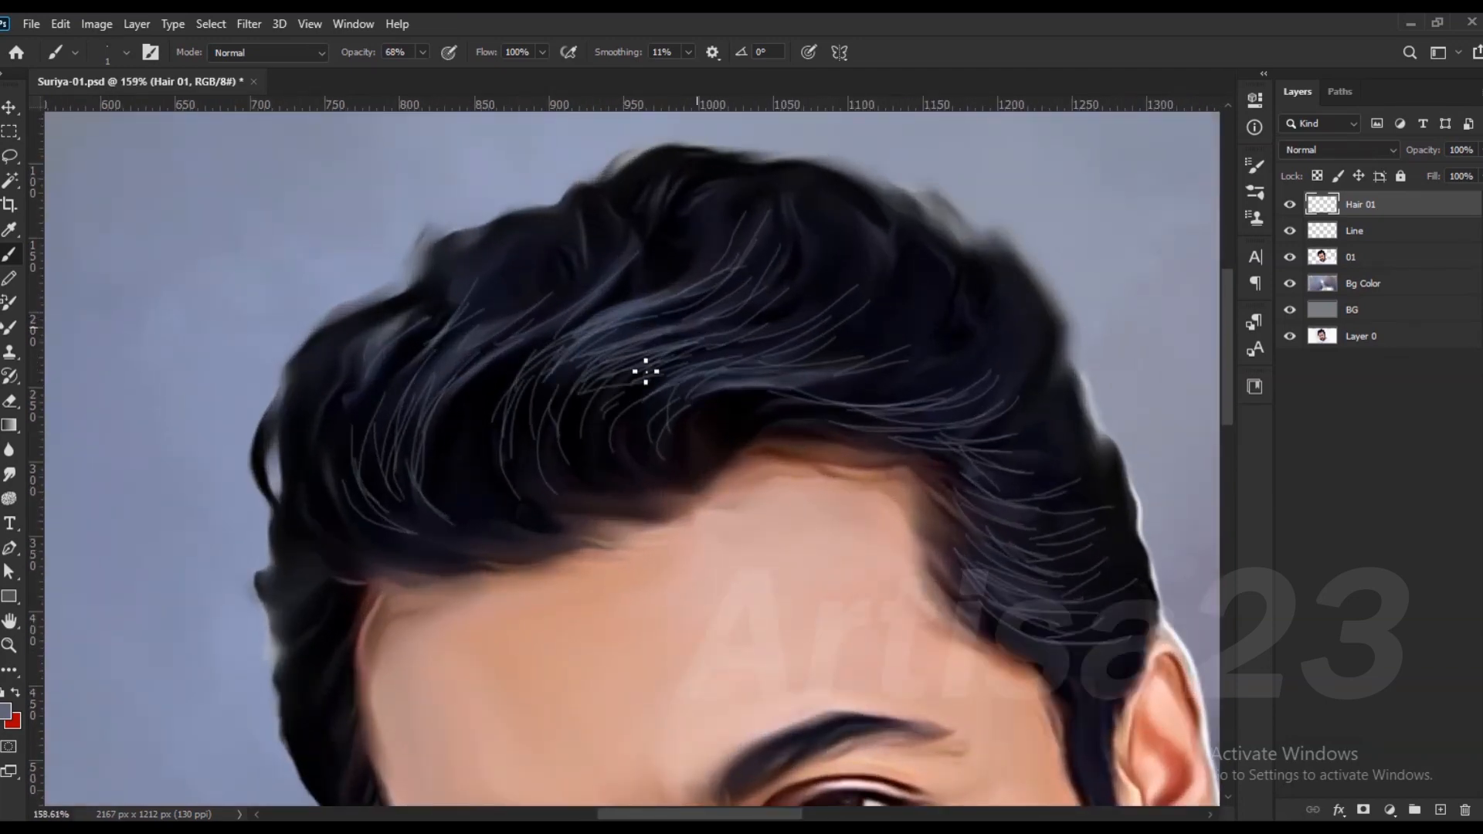
{"action": "left_click_drag", "start_coordinate": [611, 421], "coordinate": [654, 468]}
{"action": "mouse_move", "coordinate": [581, 411]}
{"action": "left_mouse_down"}
{"action": "mouse_move", "coordinate": [632, 487]}
{"action": "mouse_move", "coordinate": [565, 486]}
{"action": "left_mouse_up"}
{"action": "left_click_drag", "start_coordinate": [516, 417], "coordinate": [550, 489]}
{"action": "mouse_move", "coordinate": [503, 373]}
{"action": "left_mouse_down"}
{"action": "mouse_move", "coordinate": [470, 477]}
{"action": "mouse_move", "coordinate": [565, 518]}
{"action": "left_mouse_up"}
{"action": "left_click_drag", "start_coordinate": [399, 473], "coordinate": [464, 549]}
{"action": "left_click_drag", "start_coordinate": [350, 437], "coordinate": [382, 548]}
{"action": "left_click_drag", "start_coordinate": [330, 372], "coordinate": [324, 464]}
{"action": "scroll", "coordinate": [558, 385], "scroll_direction": "down", "scroll_amount": 2}
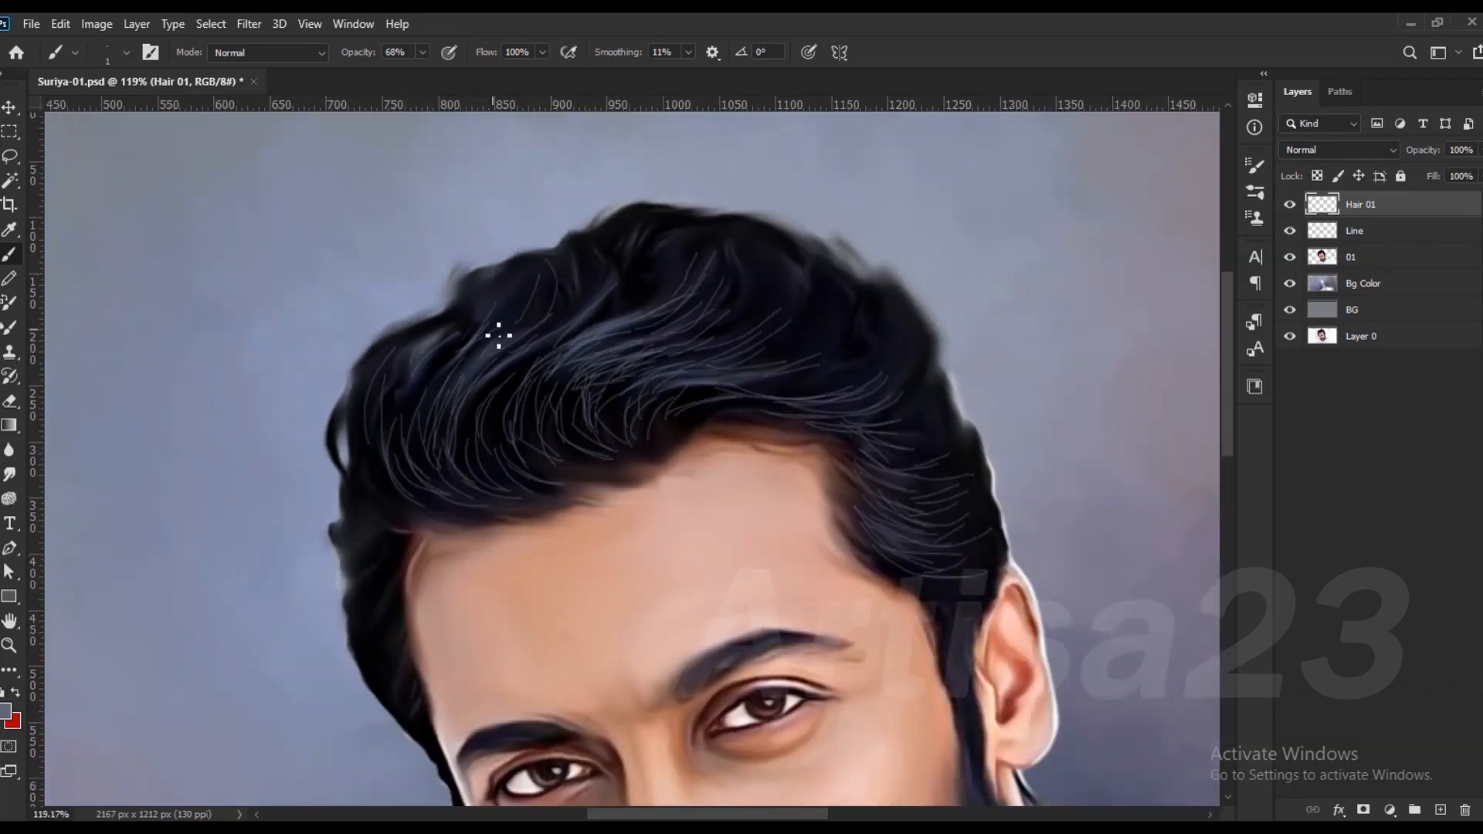
Step: Draw fine strands over the crown and in the side hair at the temple opposite the visible ear
{"action": "mouse_move", "coordinate": [876, 319]}
{"action": "left_mouse_down"}
{"action": "mouse_move", "coordinate": [811, 347]}
{"action": "mouse_move", "coordinate": [848, 361]}
{"action": "left_mouse_up"}
{"action": "scroll", "coordinate": [873, 355], "scroll_direction": "down", "scroll_amount": 3}
{"action": "scroll", "coordinate": [533, 440], "scroll_direction": "up", "scroll_amount": 3}
{"action": "left_click_drag", "start_coordinate": [515, 515], "coordinate": [554, 494]}
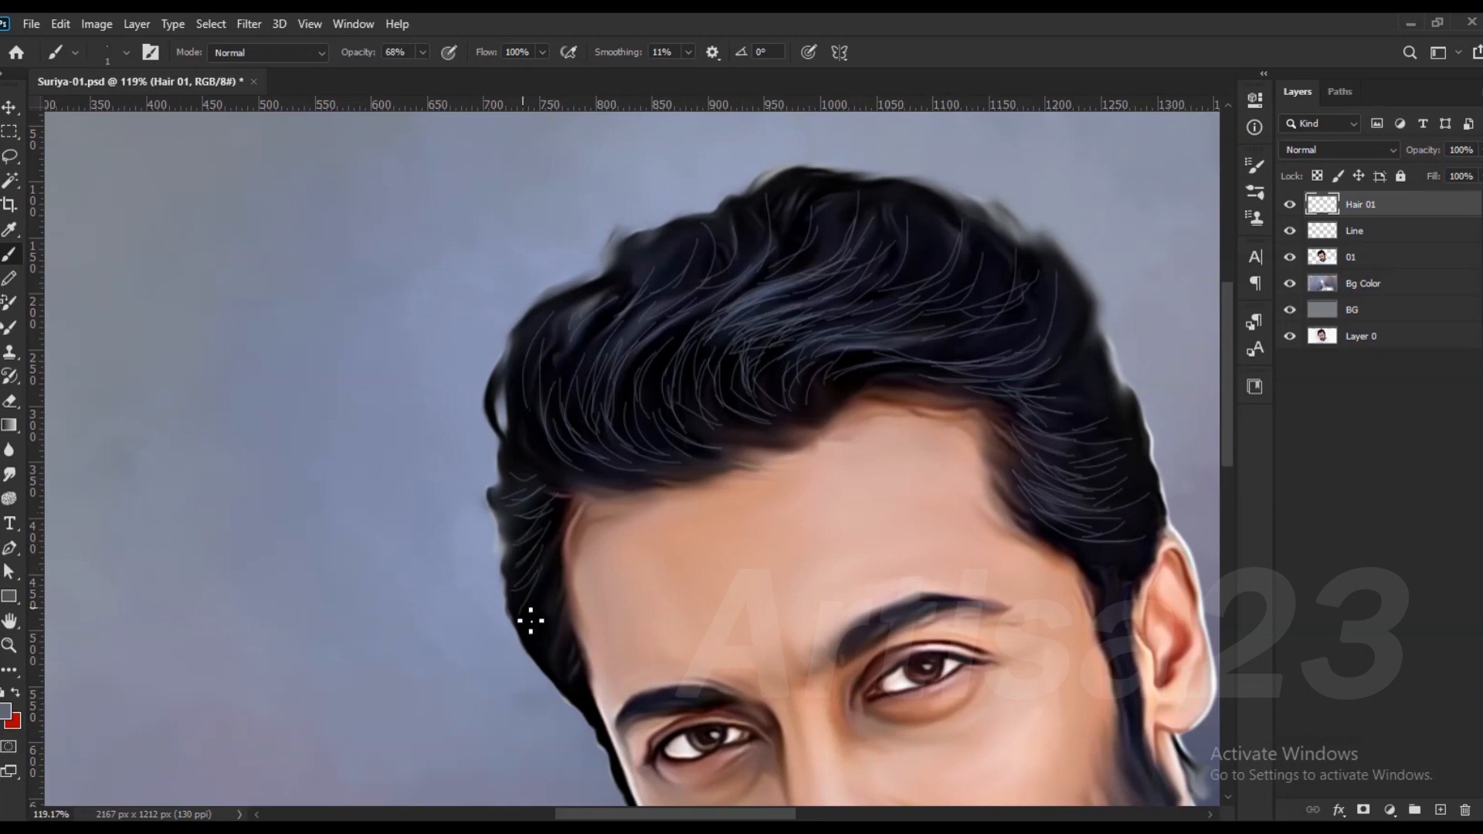
Step: Add thin dark stray hairs along the outer hair edge opposite the visible ear, from the temple up to the crown
{"action": "scroll", "coordinate": [524, 624], "scroll_direction": "up", "scroll_amount": 3}
{"action": "scroll", "coordinate": [576, 634], "scroll_direction": "up", "scroll_amount": 3}
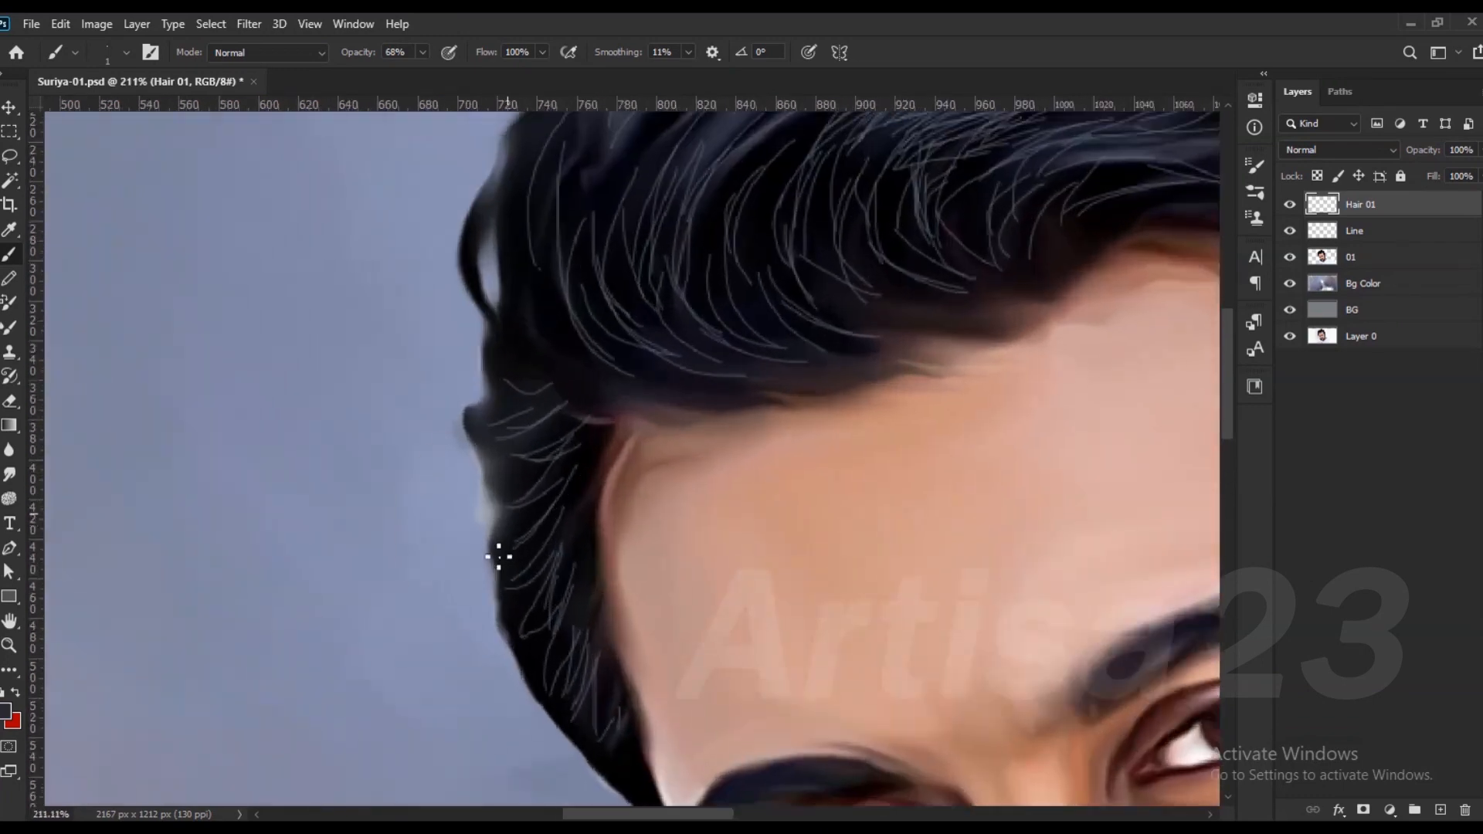
{"action": "scroll", "coordinate": [476, 418], "scroll_direction": "up", "scroll_amount": 3}
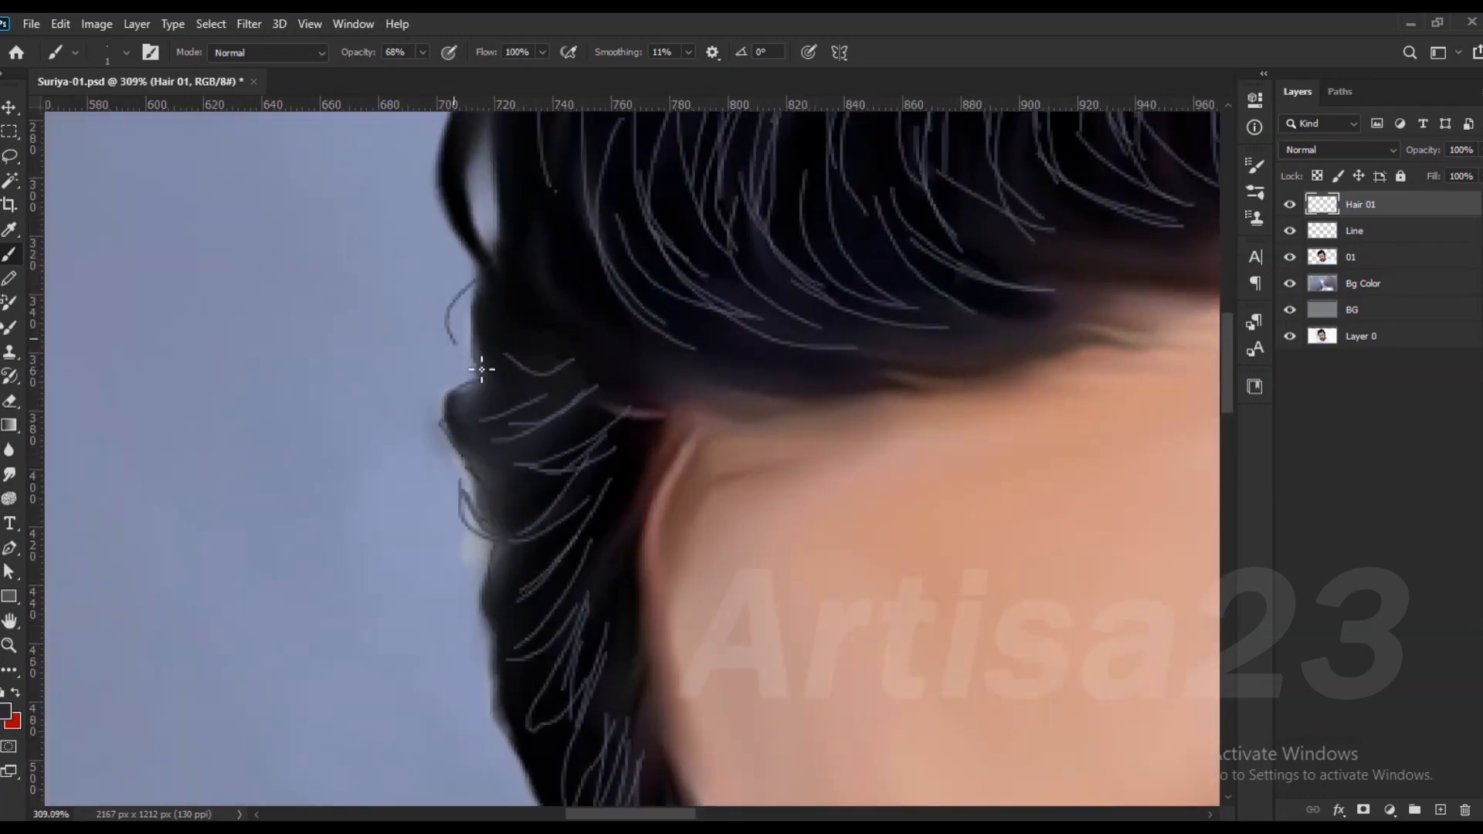
{"action": "scroll", "coordinate": [484, 207], "scroll_direction": "down", "scroll_amount": 1}
{"action": "scroll", "coordinate": [482, 334], "scroll_direction": "down", "scroll_amount": 2}
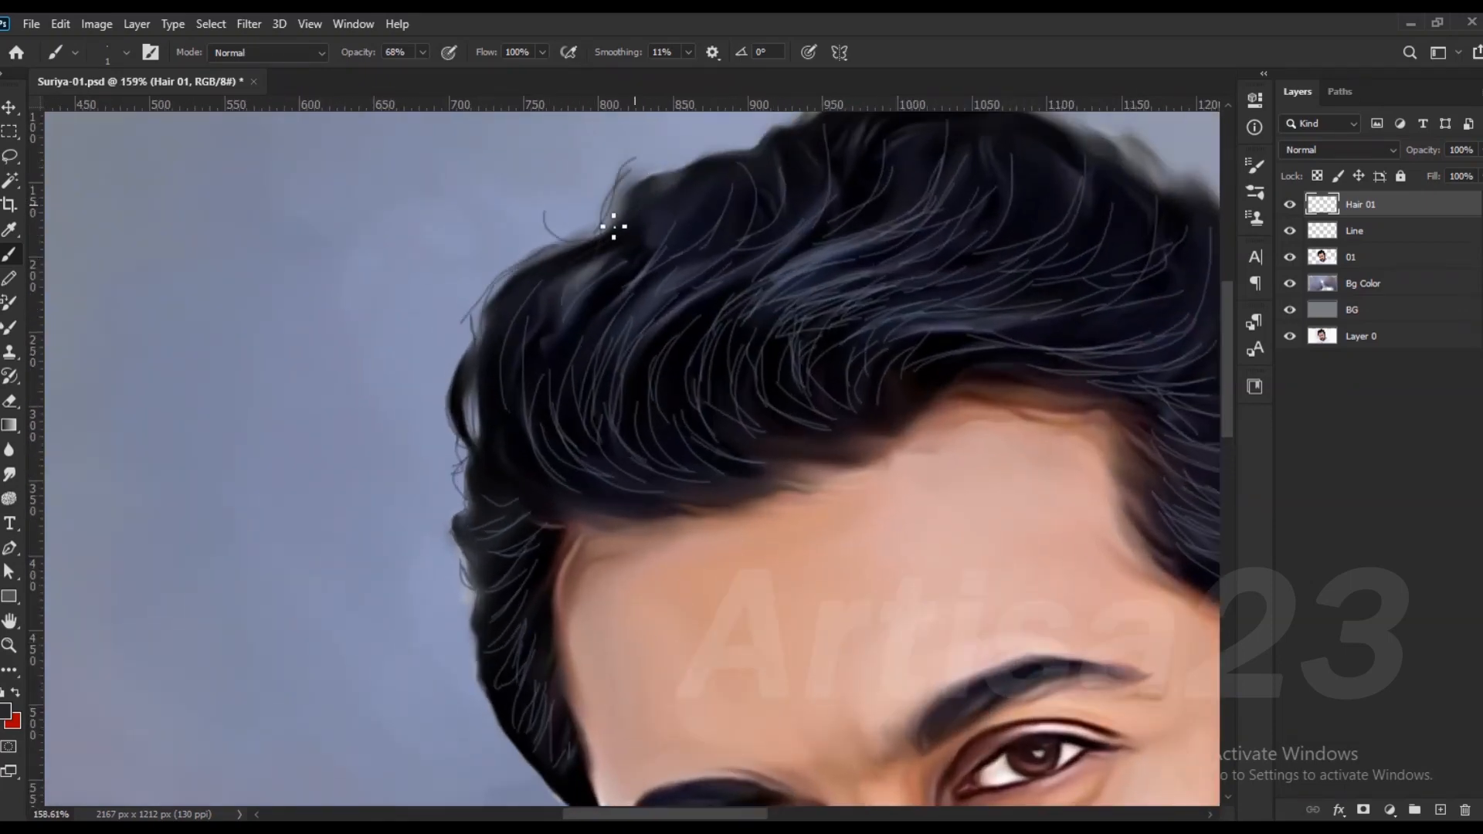
{"action": "scroll", "coordinate": [650, 209], "scroll_direction": "down", "scroll_amount": 1}
{"action": "scroll", "coordinate": [762, 156], "scroll_direction": "down", "scroll_amount": 2}
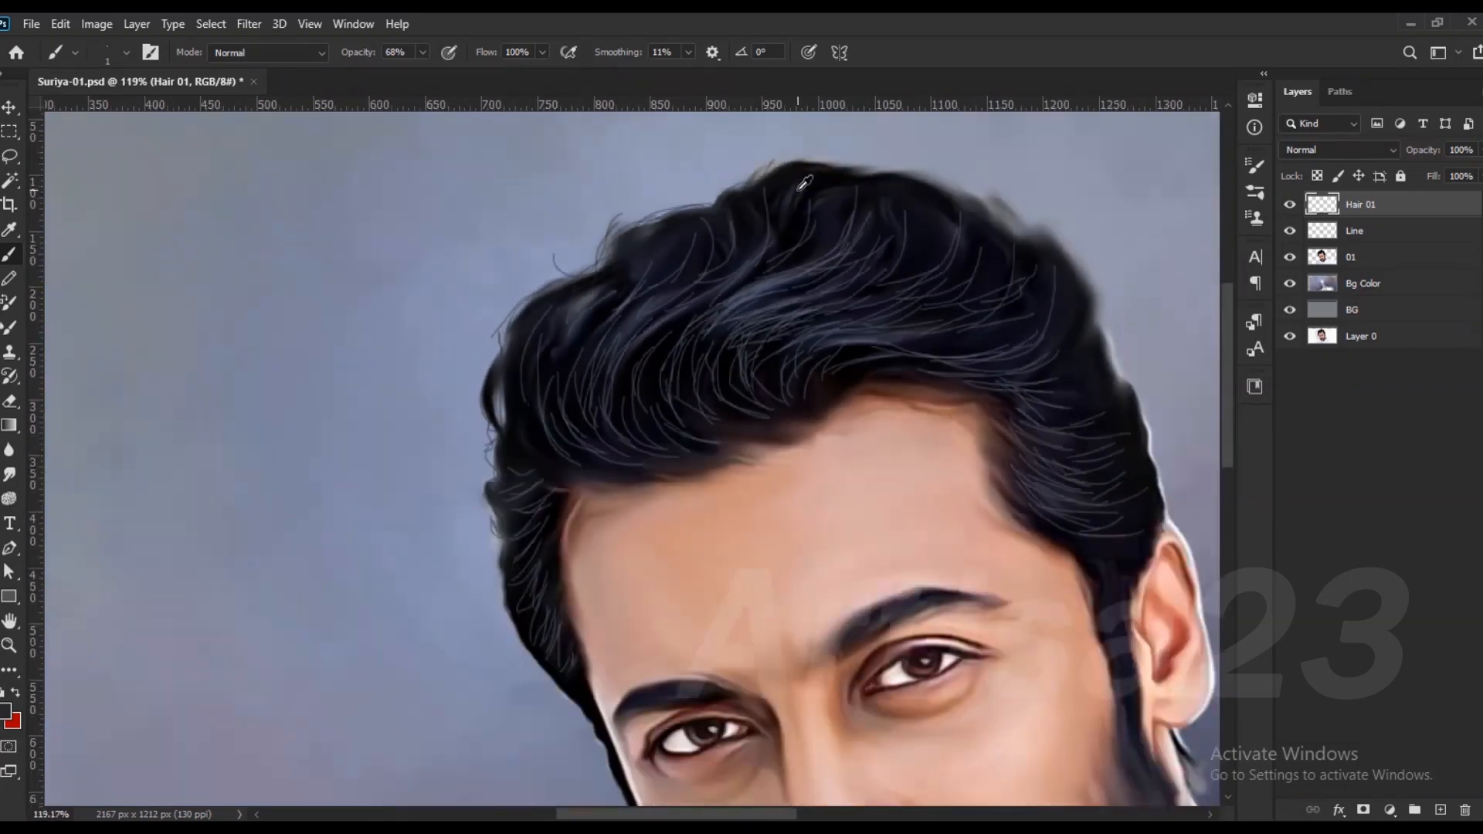
Step: Draw thin dark stray hairs along the top outline of the hair and down its edge toward the visible ear
{"action": "scroll", "coordinate": [821, 156], "scroll_direction": "up", "scroll_amount": 3}
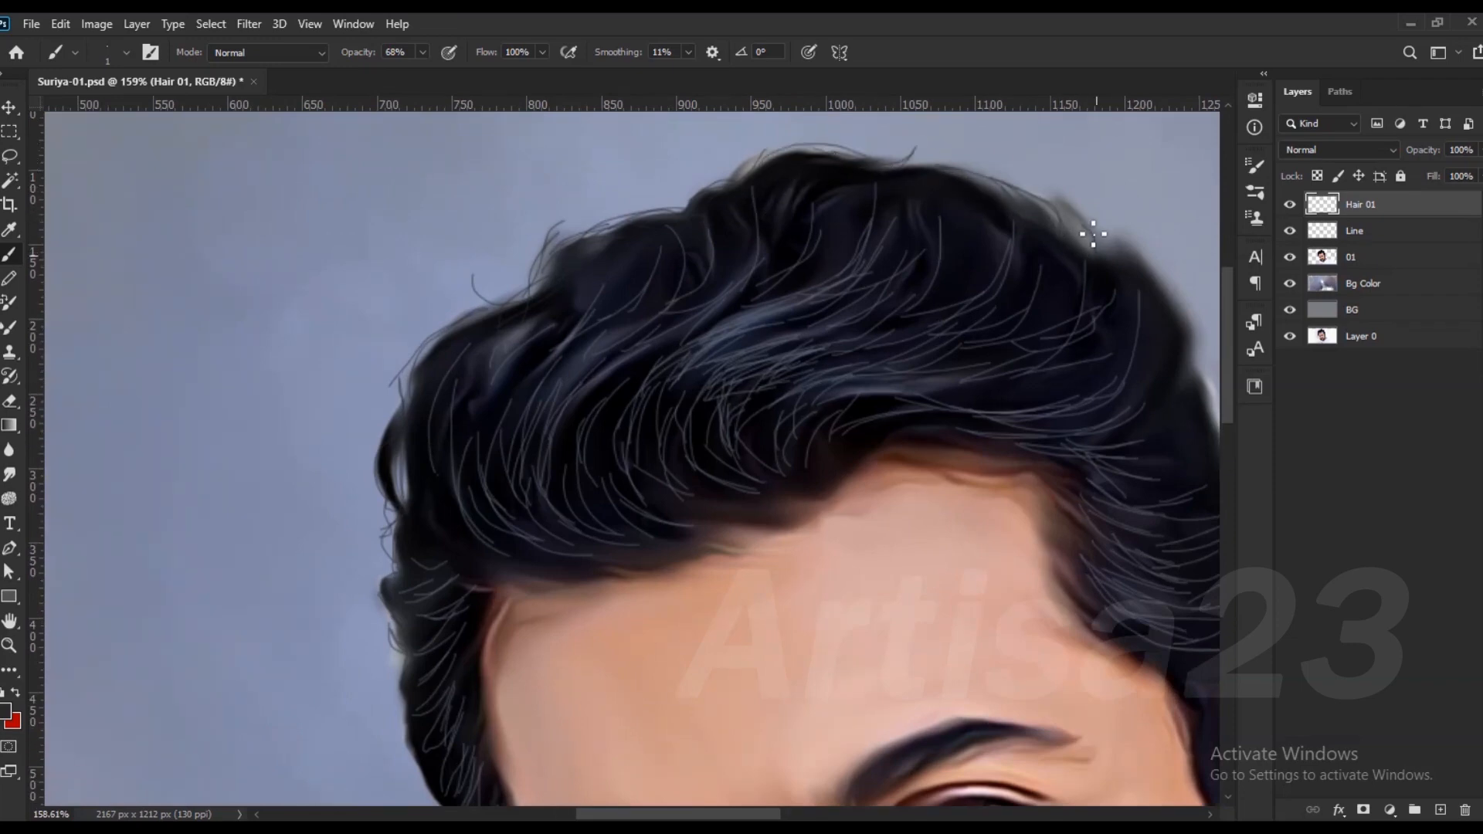
{"action": "scroll", "coordinate": [949, 222], "scroll_direction": "up", "scroll_amount": 1}
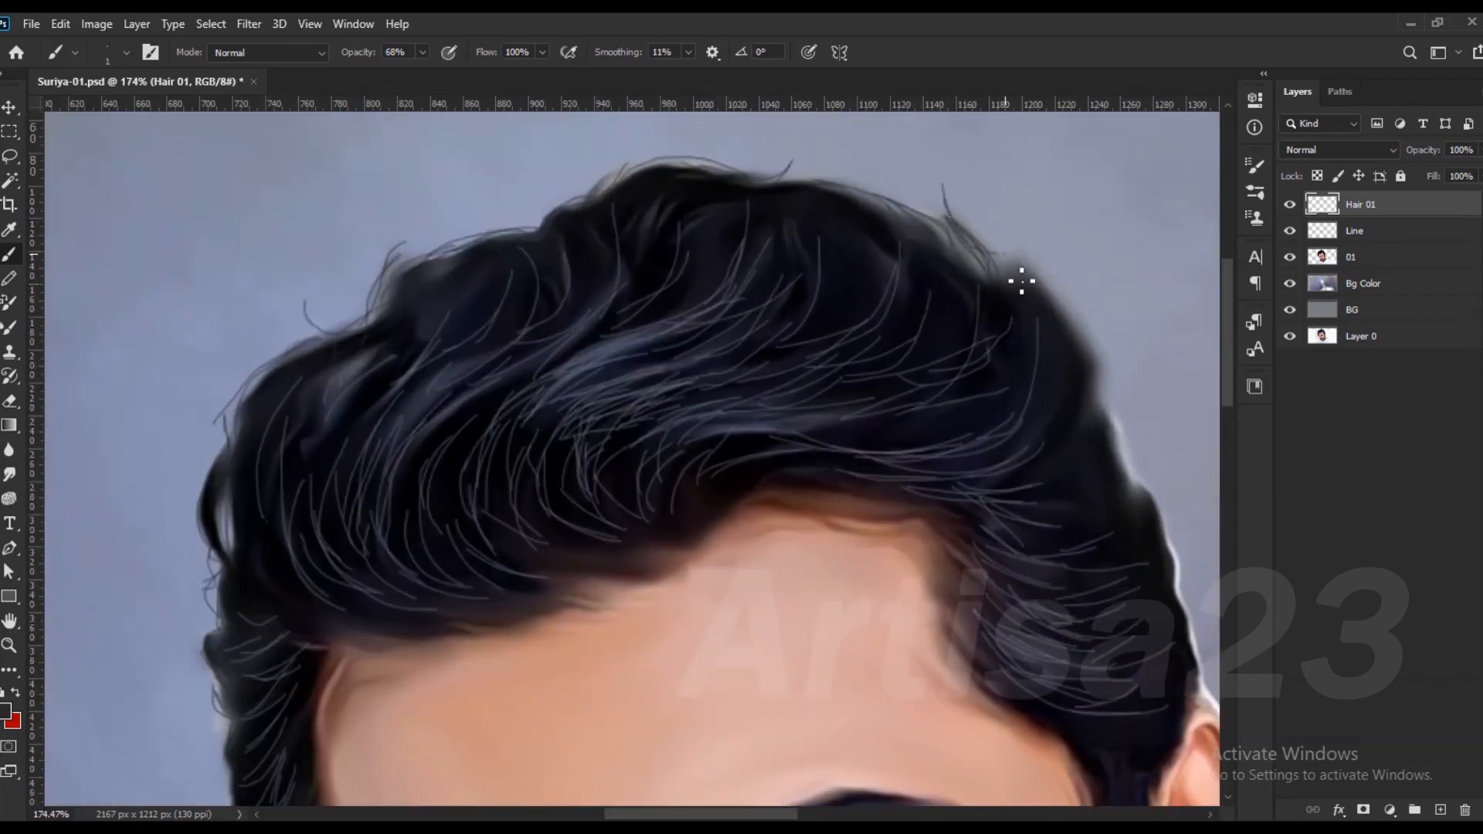
{"action": "scroll", "coordinate": [961, 334], "scroll_direction": "down", "scroll_amount": 2}
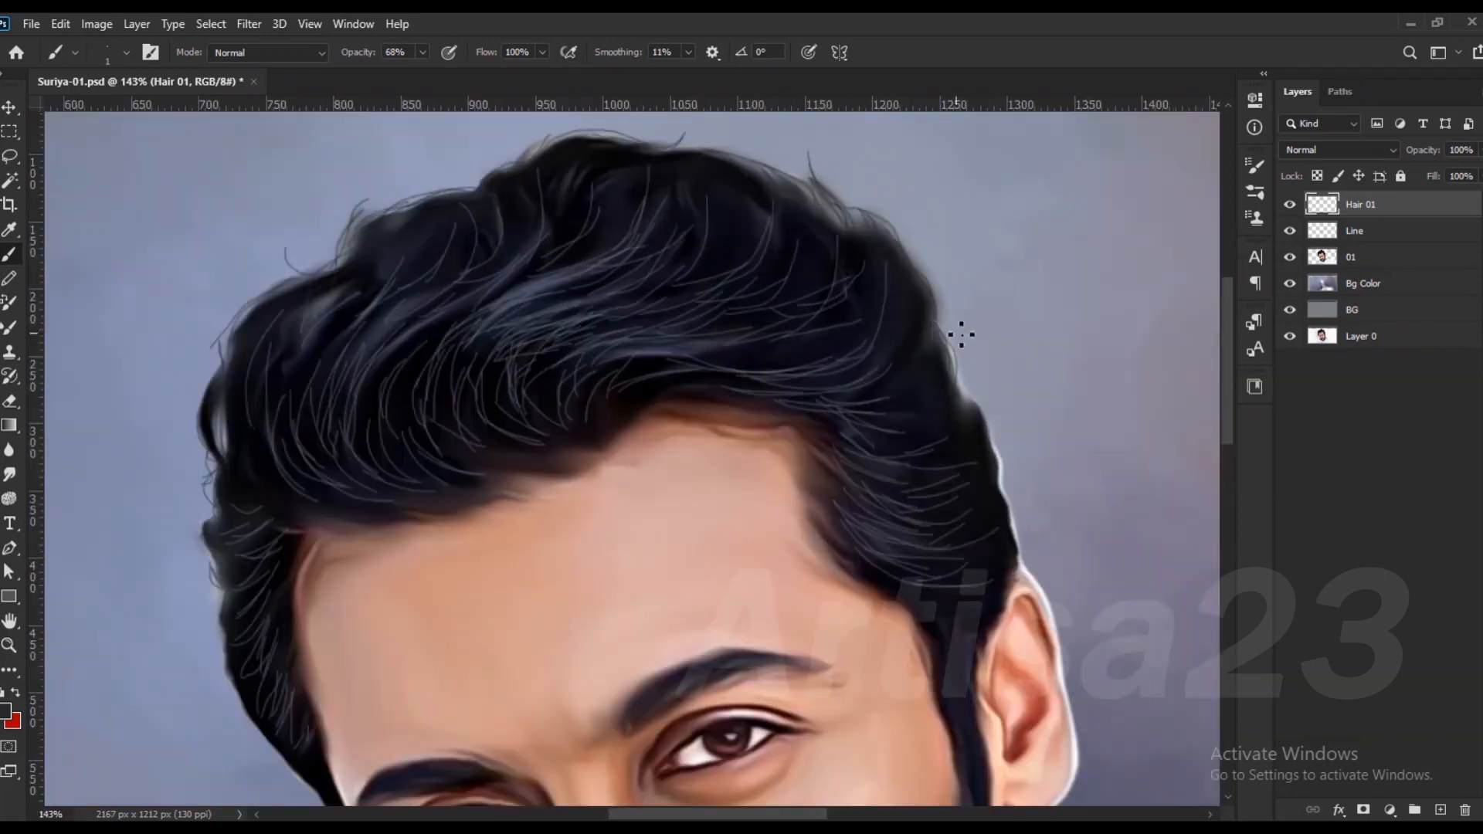
{"action": "scroll", "coordinate": [992, 498], "scroll_direction": "down", "scroll_amount": 3}
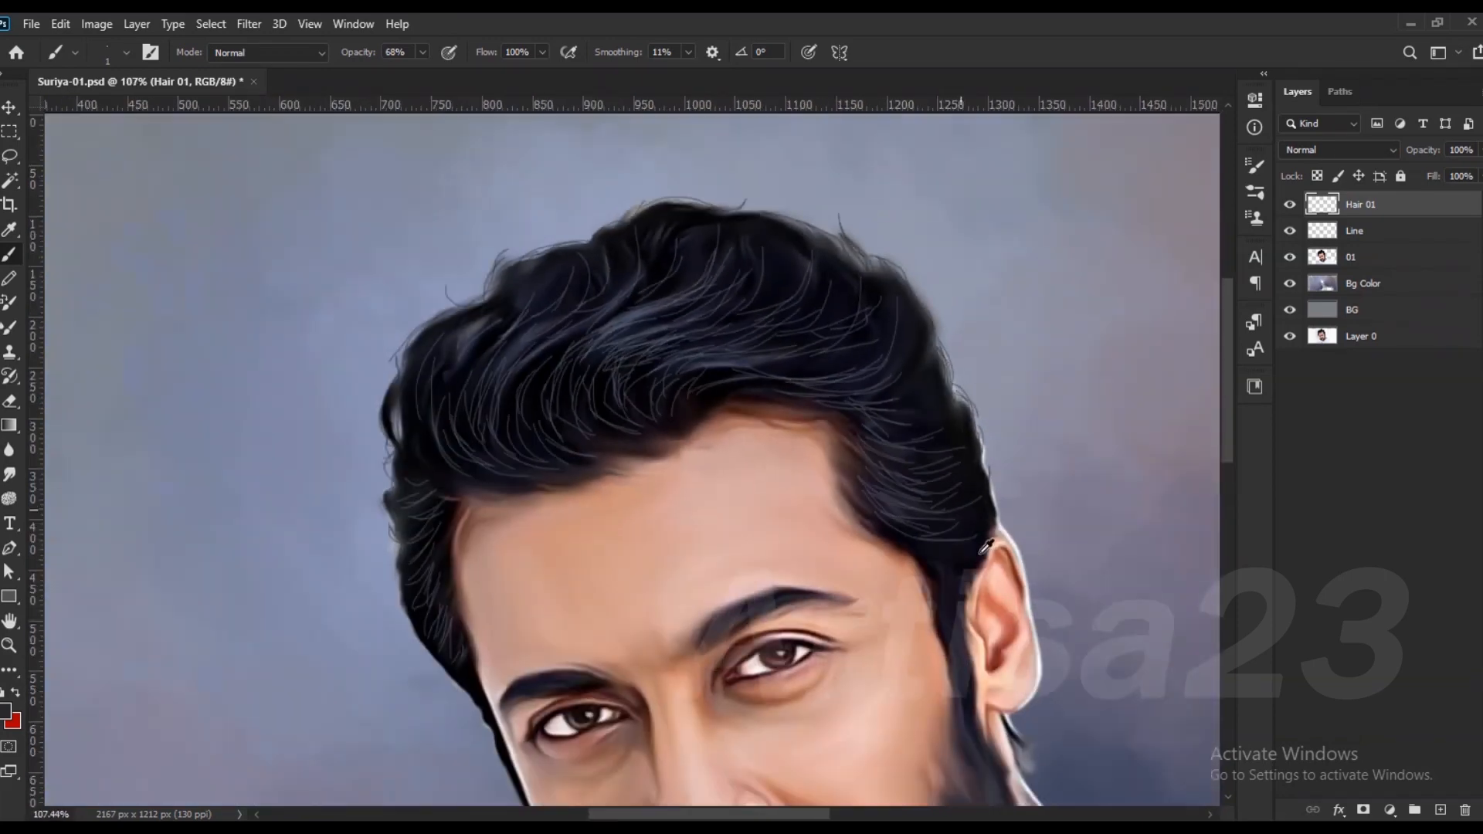
Step: Draw fine blue-grey strands down the side hair into the sideburn in front of the ear
{"action": "scroll", "coordinate": [840, 433], "scroll_direction": "up", "scroll_amount": 3}
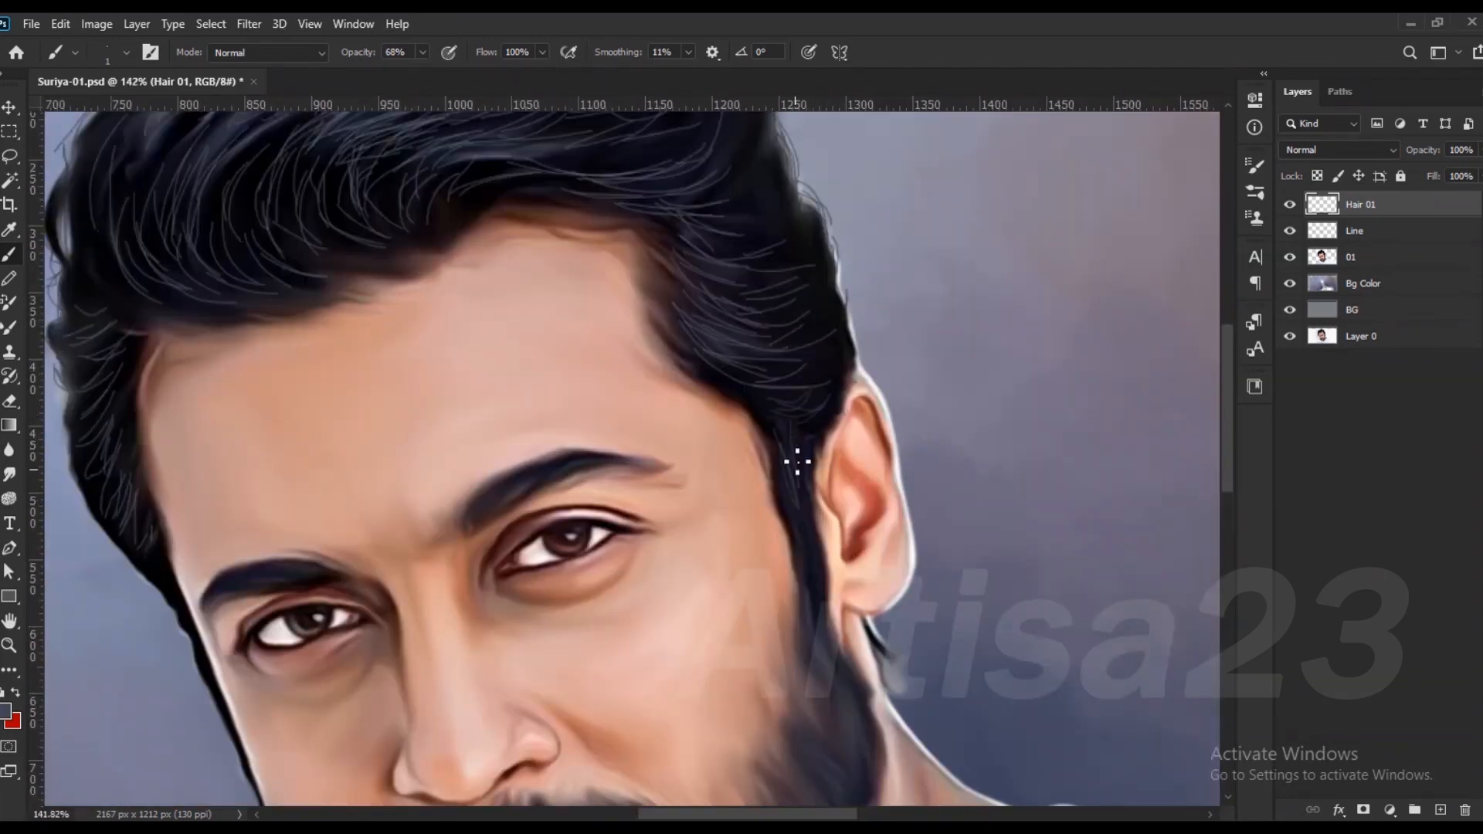
{"action": "scroll", "coordinate": [811, 538], "scroll_direction": "down", "scroll_amount": 3}
{"action": "scroll", "coordinate": [685, 662], "scroll_direction": "up", "scroll_amount": 3}
{"action": "scroll", "coordinate": [711, 563], "scroll_direction": "down", "scroll_amount": 2}
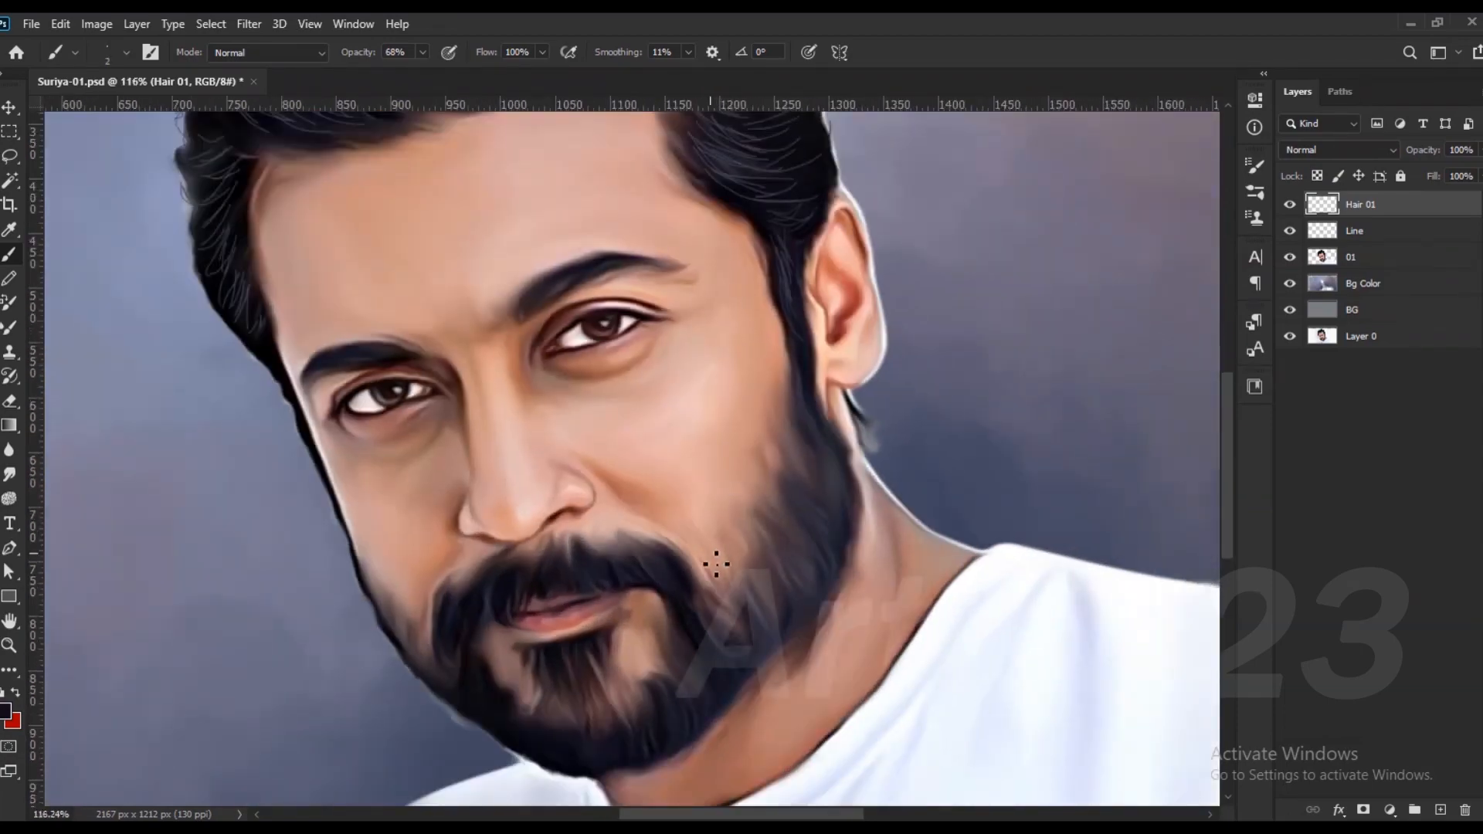
Step: Draw short dark hair strokes over the cheek beard below the sideburn with a 2 px brush
{"action": "scroll", "coordinate": [414, 208], "scroll_direction": "up", "scroll_amount": 3}
{"action": "scroll", "coordinate": [771, 523], "scroll_direction": "down", "scroll_amount": 2}
{"action": "scroll", "coordinate": [729, 464], "scroll_direction": "up", "scroll_amount": 2}
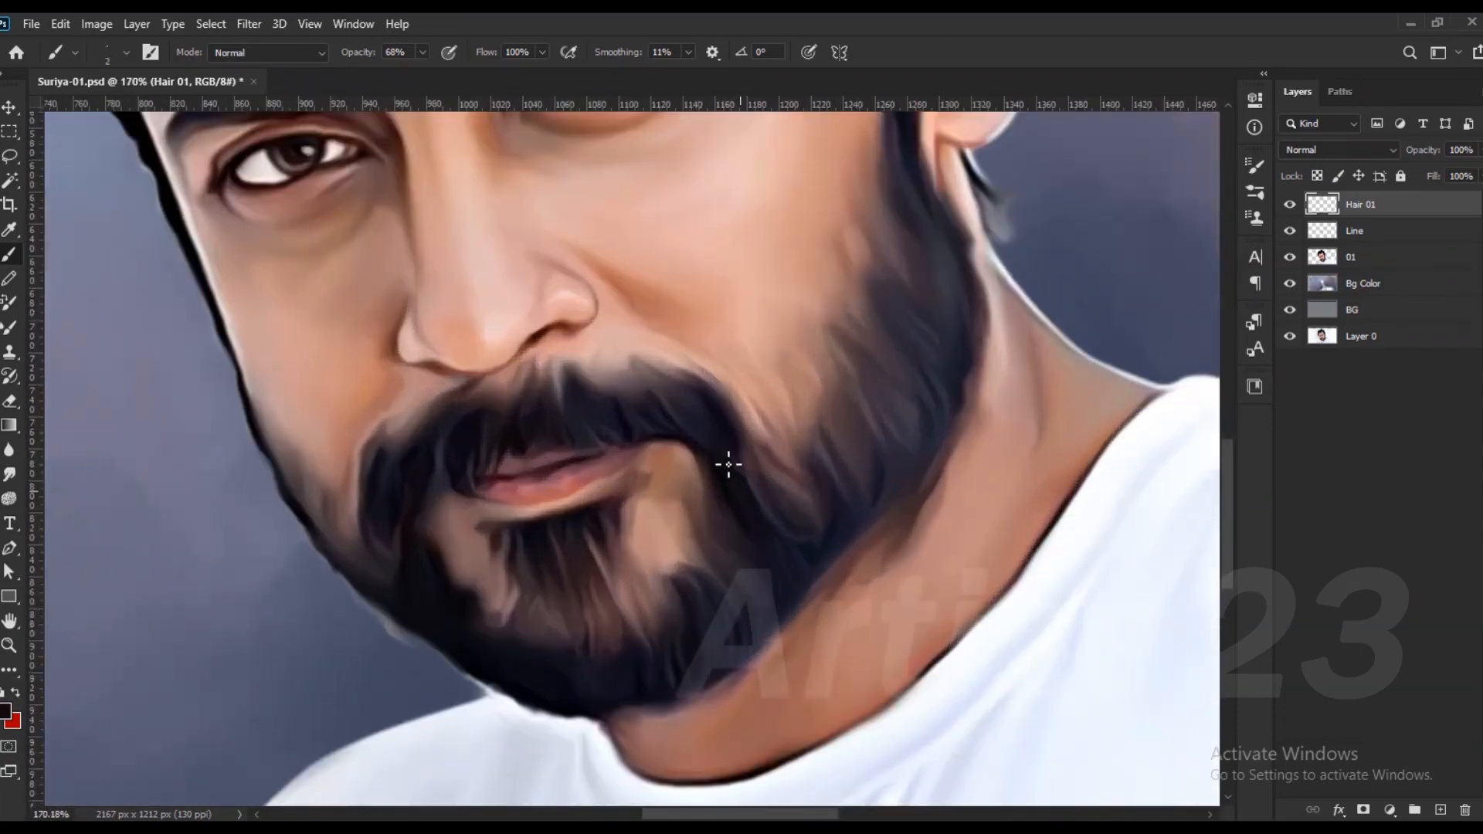
{"action": "mouse_move", "coordinate": [875, 337]}
{"action": "left_mouse_down"}
{"action": "mouse_move", "coordinate": [919, 441]}
{"action": "mouse_move", "coordinate": [859, 473]}
{"action": "left_mouse_up"}
{"action": "scroll", "coordinate": [824, 403], "scroll_direction": "down", "scroll_amount": 2}
{"action": "left_click_drag", "start_coordinate": [888, 366], "coordinate": [907, 389]}
{"action": "left_click_drag", "start_coordinate": [917, 245], "coordinate": [925, 275]}
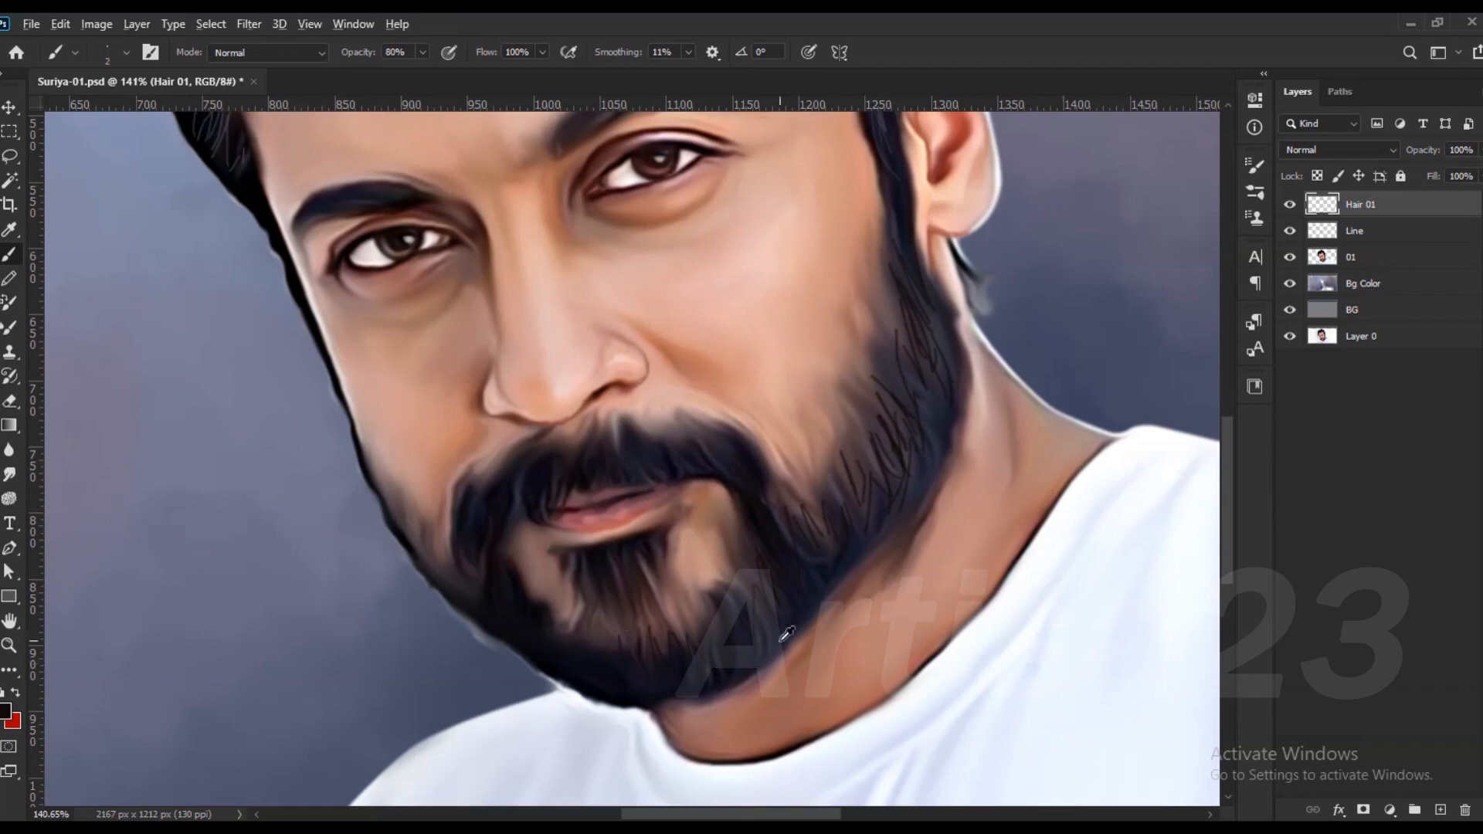
Step: Draw short dark hairs along the jaw's outer edge and under the chin with the 2 px brush at 80% opacity
{"action": "mouse_move", "coordinate": [474, 561]}
{"action": "left_mouse_down"}
{"action": "mouse_move", "coordinate": [559, 602]}
{"action": "mouse_move", "coordinate": [487, 605]}
{"action": "mouse_move", "coordinate": [629, 756]}
{"action": "left_mouse_up"}
{"action": "scroll", "coordinate": [522, 619], "scroll_direction": "up", "scroll_amount": 3}
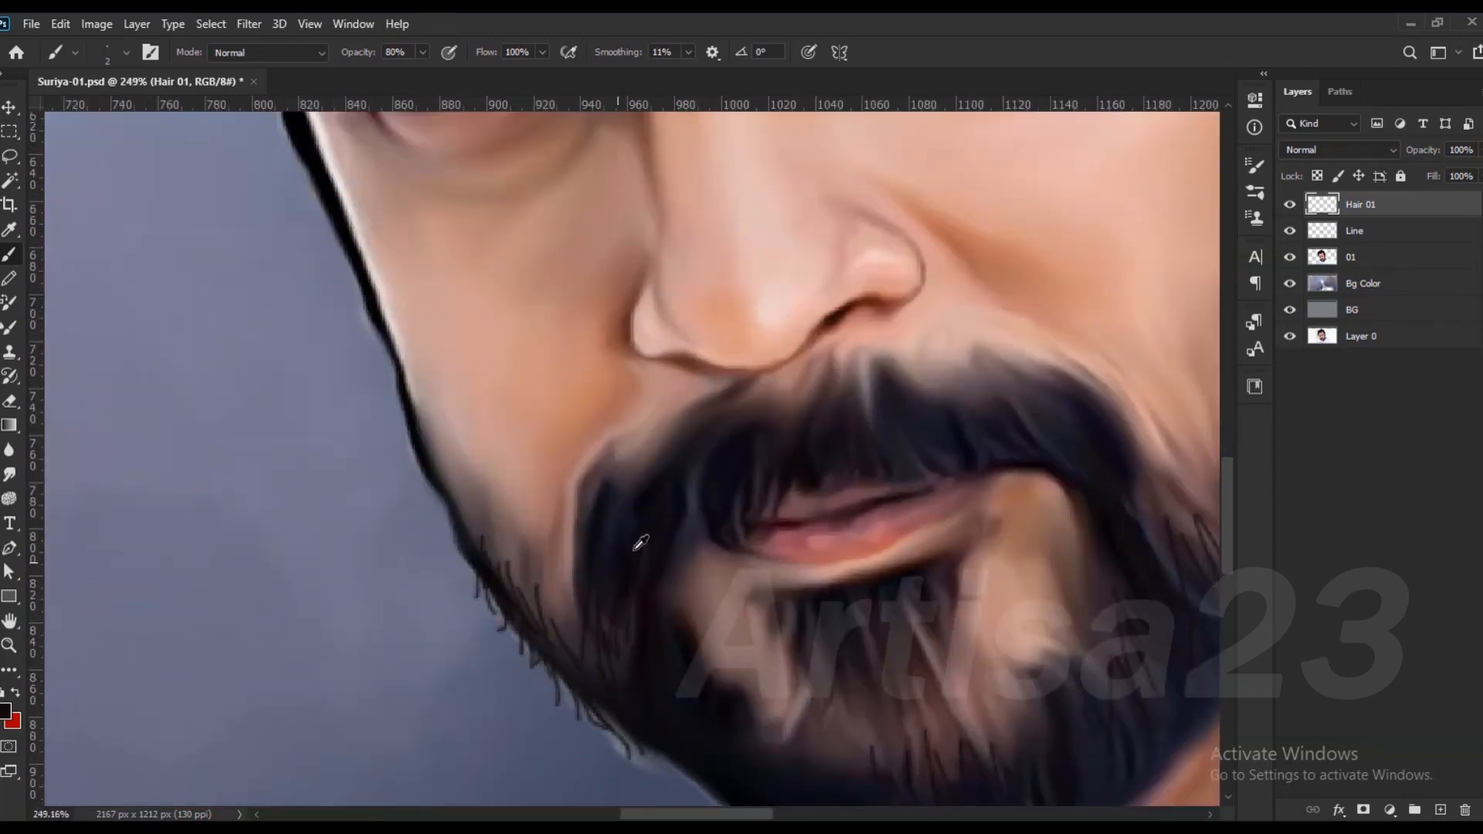
{"action": "scroll", "coordinate": [657, 707], "scroll_direction": "down", "scroll_amount": 2}
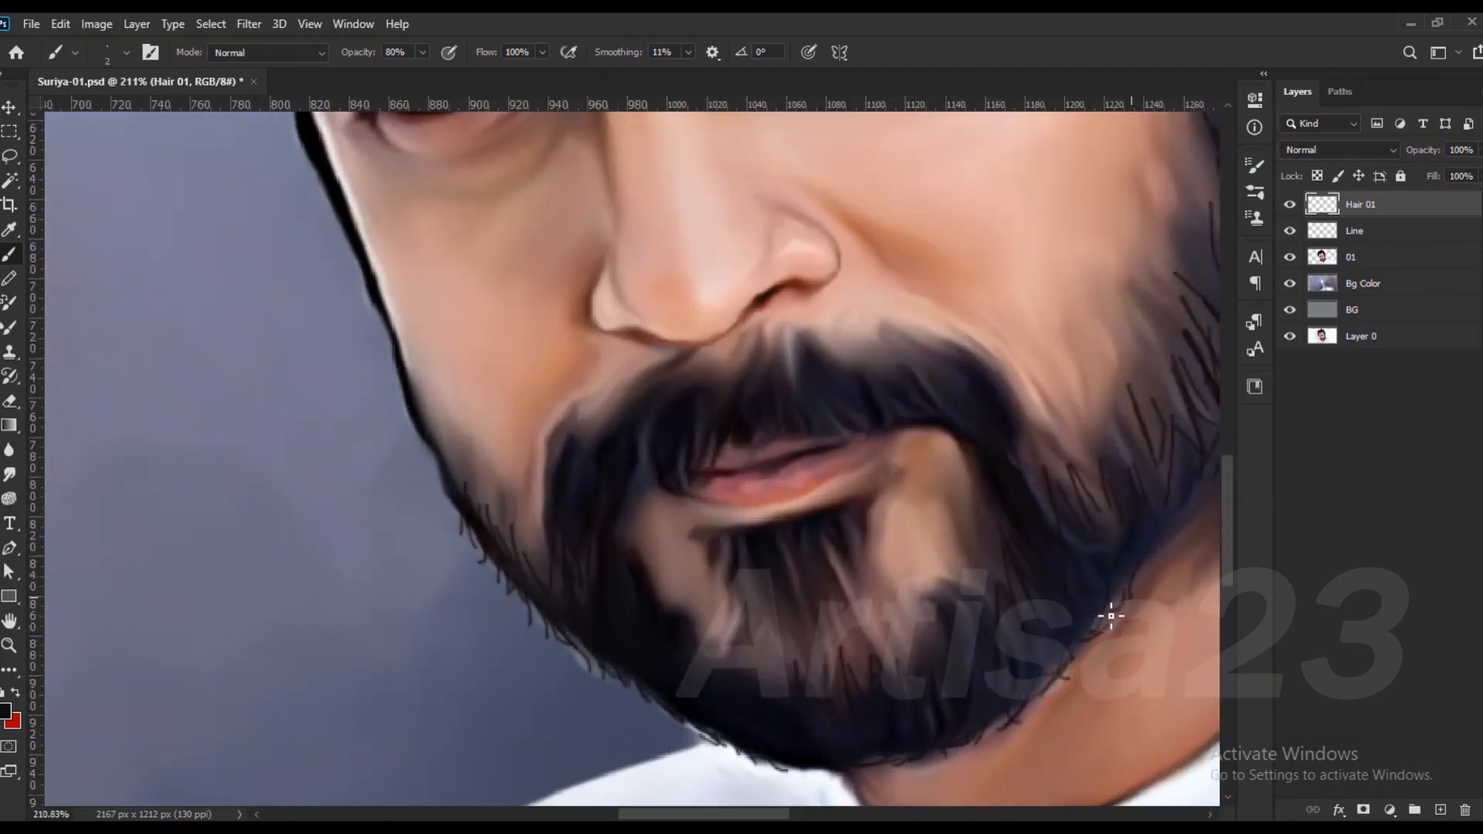
{"action": "scroll", "coordinate": [1138, 602], "scroll_direction": "down", "scroll_amount": 1}
Step: Draw short dark hairs over the moustache and the beard patch below the lower lip, and thicken the cheek beard
{"action": "scroll", "coordinate": [768, 433], "scroll_direction": "up", "scroll_amount": 2}
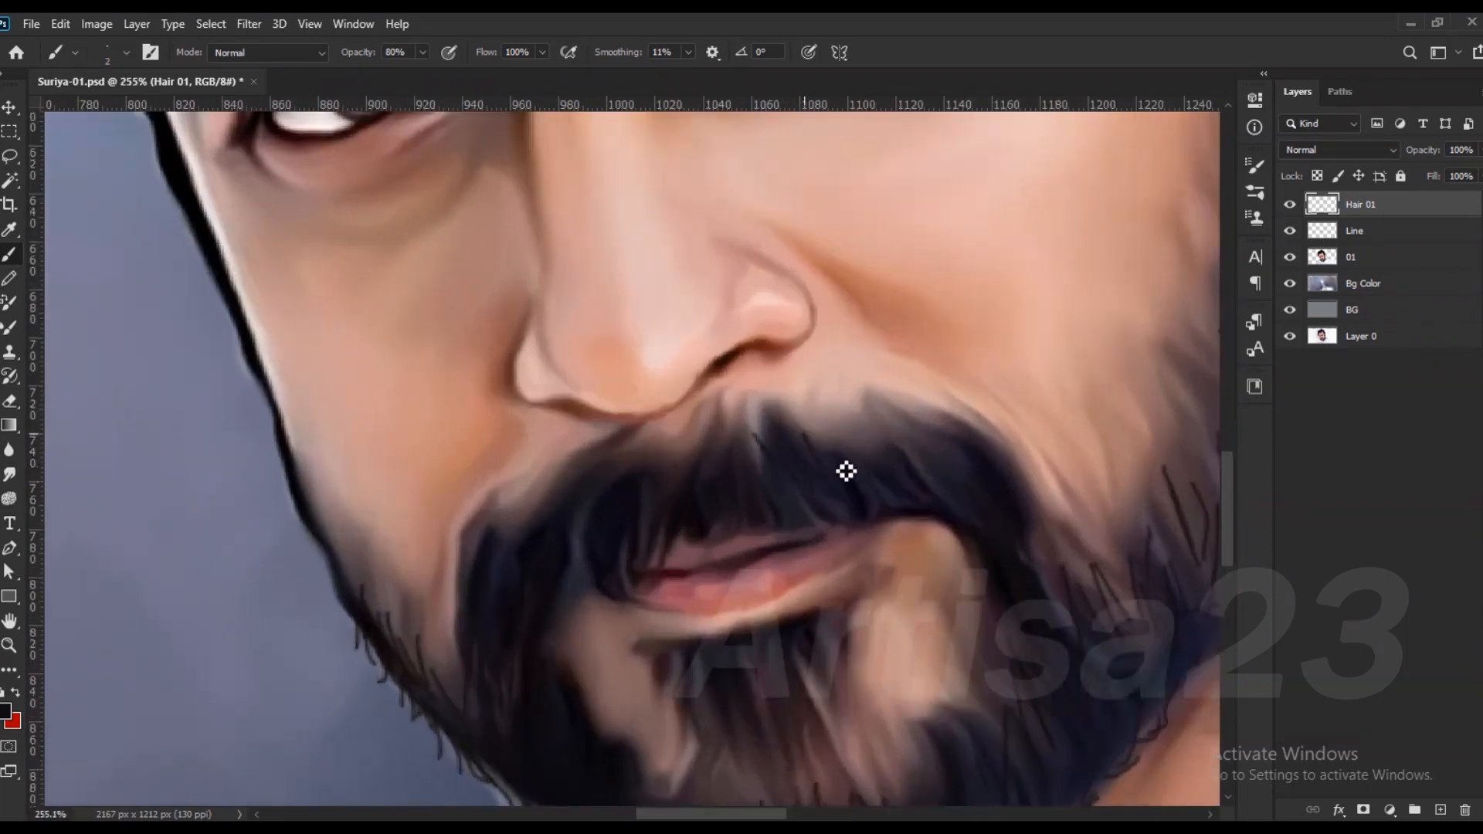
{"action": "scroll", "coordinate": [983, 516], "scroll_direction": "down", "scroll_amount": 2}
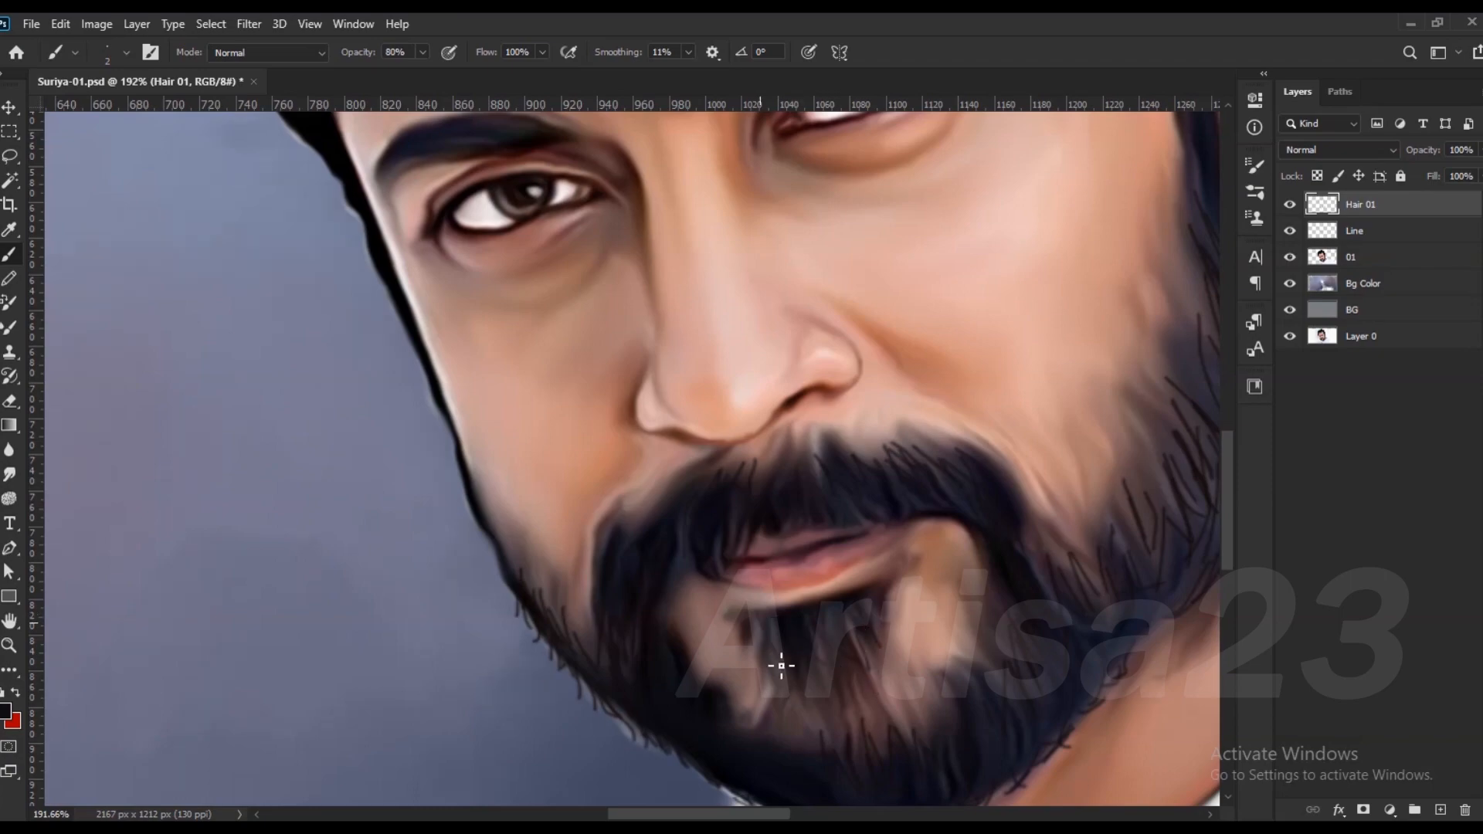
{"action": "scroll", "coordinate": [781, 665], "scroll_direction": "down", "scroll_amount": 3}
{"action": "scroll", "coordinate": [918, 484], "scroll_direction": "up", "scroll_amount": 2}
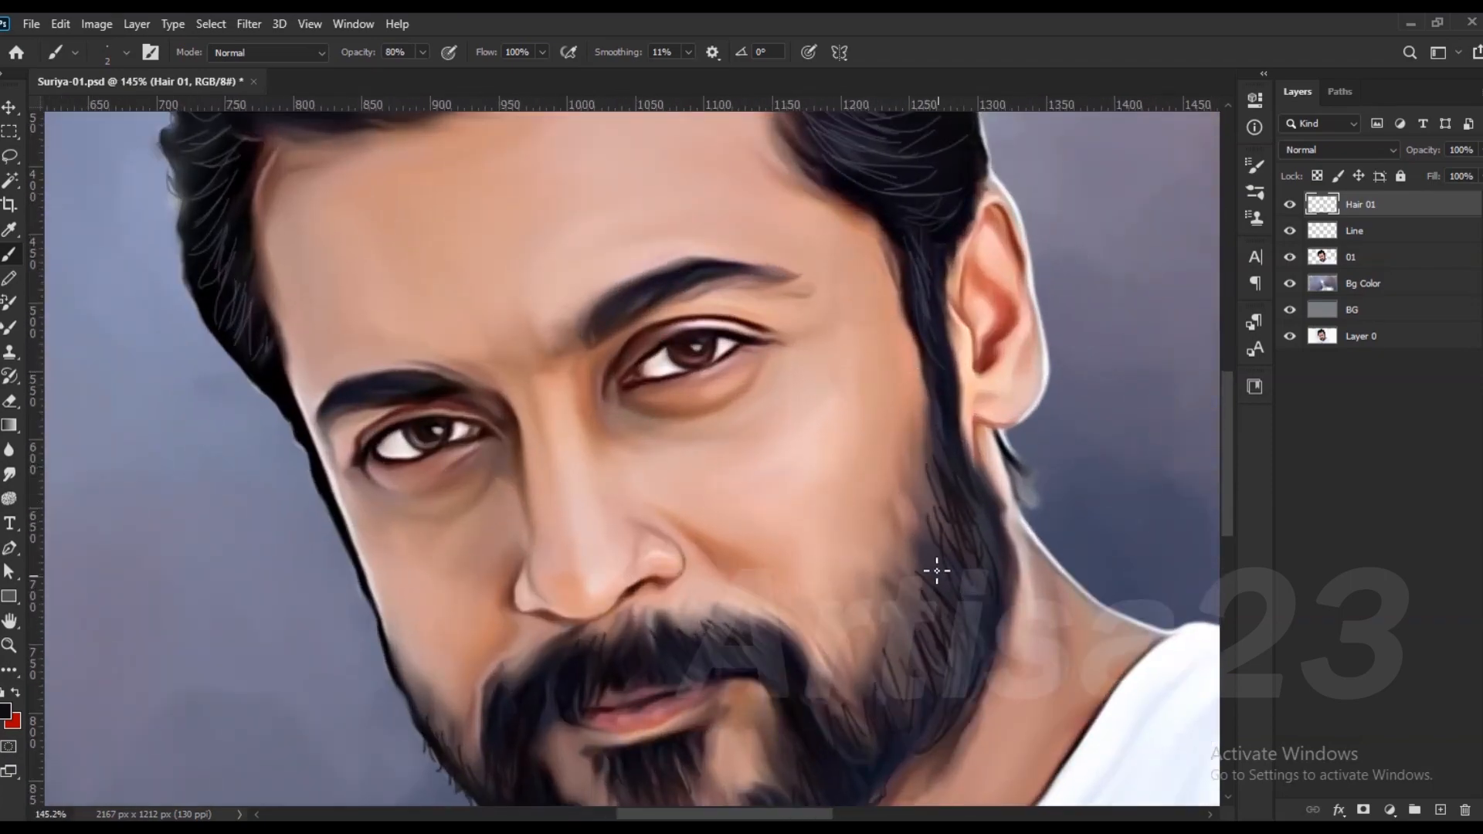
{"action": "scroll", "coordinate": [936, 571], "scroll_direction": "down", "scroll_amount": 3}
{"action": "scroll", "coordinate": [904, 417], "scroll_direction": "up", "scroll_amount": 3}
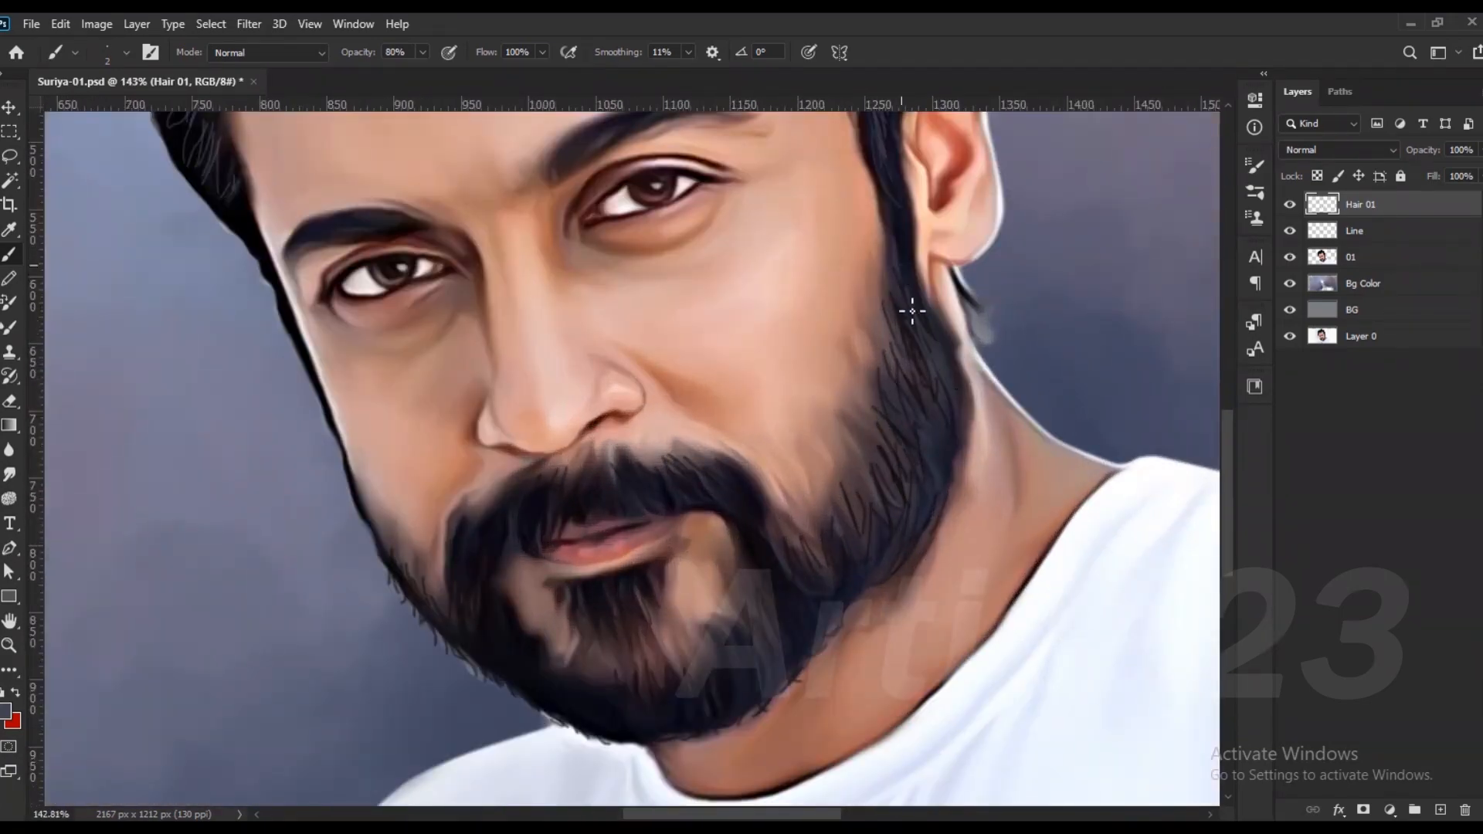
Step: Draw lighter grey hair strokes over the cheek beard from the sideburn down toward the jaw
{"action": "scroll", "coordinate": [929, 414], "scroll_direction": "up", "scroll_amount": 2}
{"action": "scroll", "coordinate": [863, 362], "scroll_direction": "up", "scroll_amount": 2}
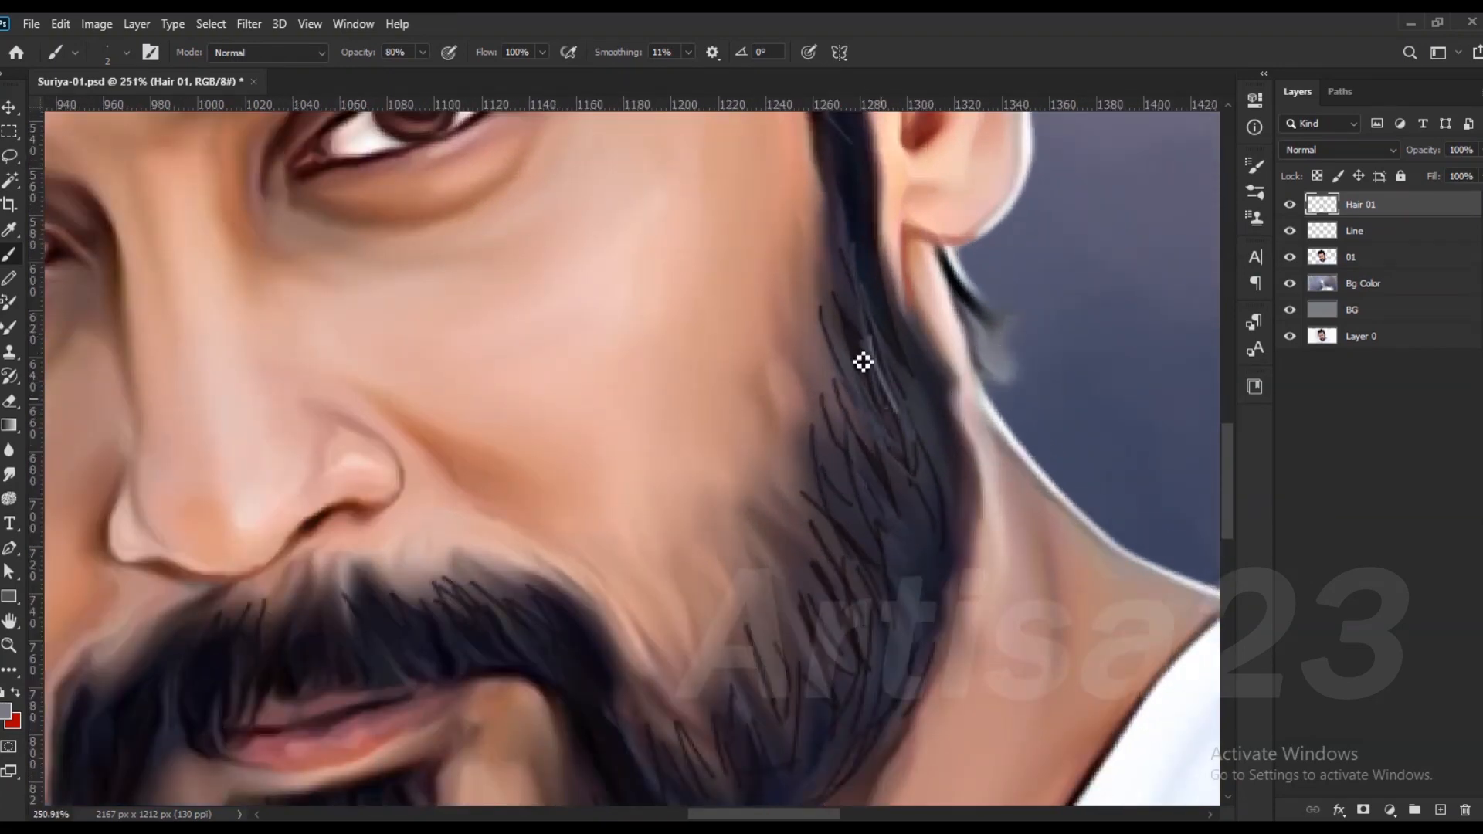
{"action": "scroll", "coordinate": [870, 523], "scroll_direction": "down", "scroll_amount": 2}
{"action": "scroll", "coordinate": [834, 502], "scroll_direction": "down", "scroll_amount": 2}
{"action": "scroll", "coordinate": [809, 569], "scroll_direction": "up", "scroll_amount": 1}
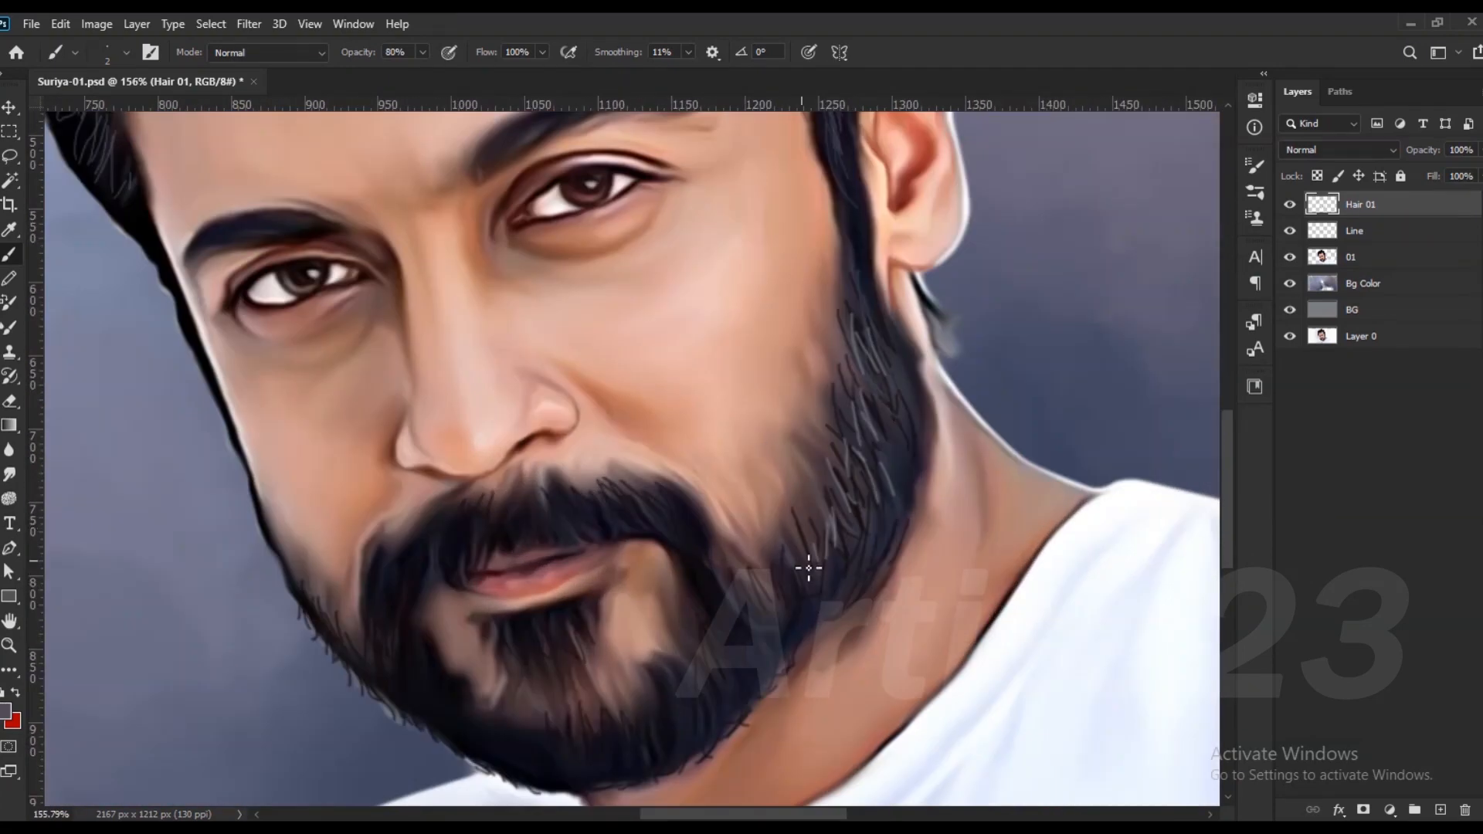
{"action": "scroll", "coordinate": [572, 463], "scroll_direction": "up", "scroll_amount": 2}
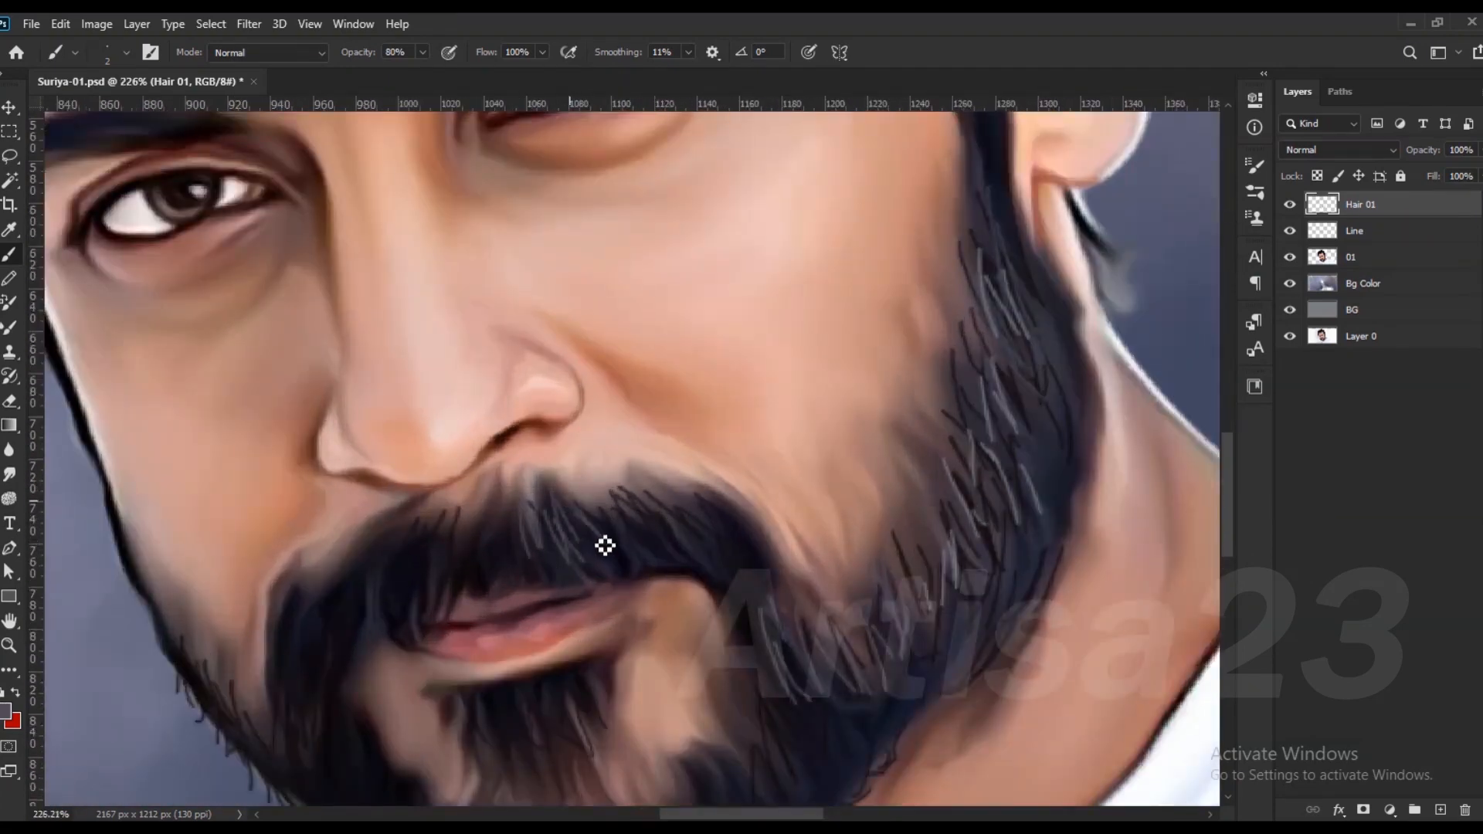
Step: Draw lighter hair strokes across the moustache, sampling a brownish tone from its upper edge for the middle hairs
{"action": "scroll", "coordinate": [732, 562], "scroll_direction": "down", "scroll_amount": 1}
{"action": "scroll", "coordinate": [517, 602], "scroll_direction": "up", "scroll_amount": 1}
{"action": "mouse_move", "coordinate": [517, 602]}
{"action": "left_mouse_down"}
{"action": "mouse_move", "coordinate": [414, 638]}
{"action": "mouse_move", "coordinate": [391, 563]}
{"action": "mouse_move", "coordinate": [520, 553]}
{"action": "left_mouse_up"}
{"action": "mouse_move", "coordinate": [583, 509]}
{"action": "left_mouse_down"}
{"action": "mouse_move", "coordinate": [685, 566]}
{"action": "mouse_move", "coordinate": [680, 502]}
{"action": "mouse_move", "coordinate": [675, 566]}
{"action": "mouse_move", "coordinate": [779, 569]}
{"action": "left_mouse_up"}
{"action": "scroll", "coordinate": [669, 502], "scroll_direction": "down", "scroll_amount": 3}
{"action": "left_click", "coordinate": [651, 510], "text": "alt"}
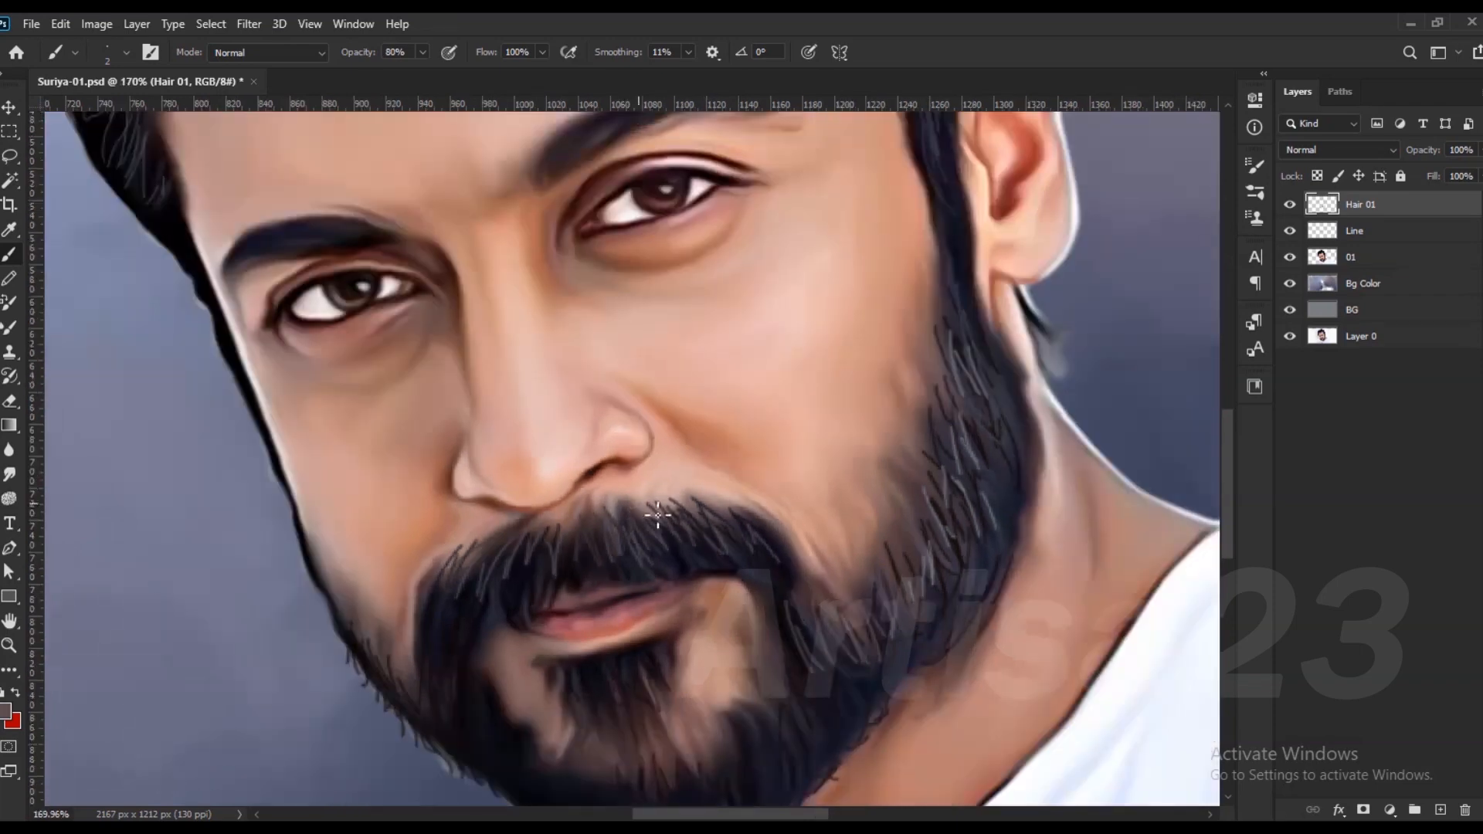
{"action": "scroll", "coordinate": [665, 541], "scroll_direction": "up", "scroll_amount": 2}
{"action": "left_click_drag", "start_coordinate": [608, 516], "coordinate": [629, 585]}
{"action": "left_click_drag", "start_coordinate": [622, 569], "coordinate": [595, 536]}
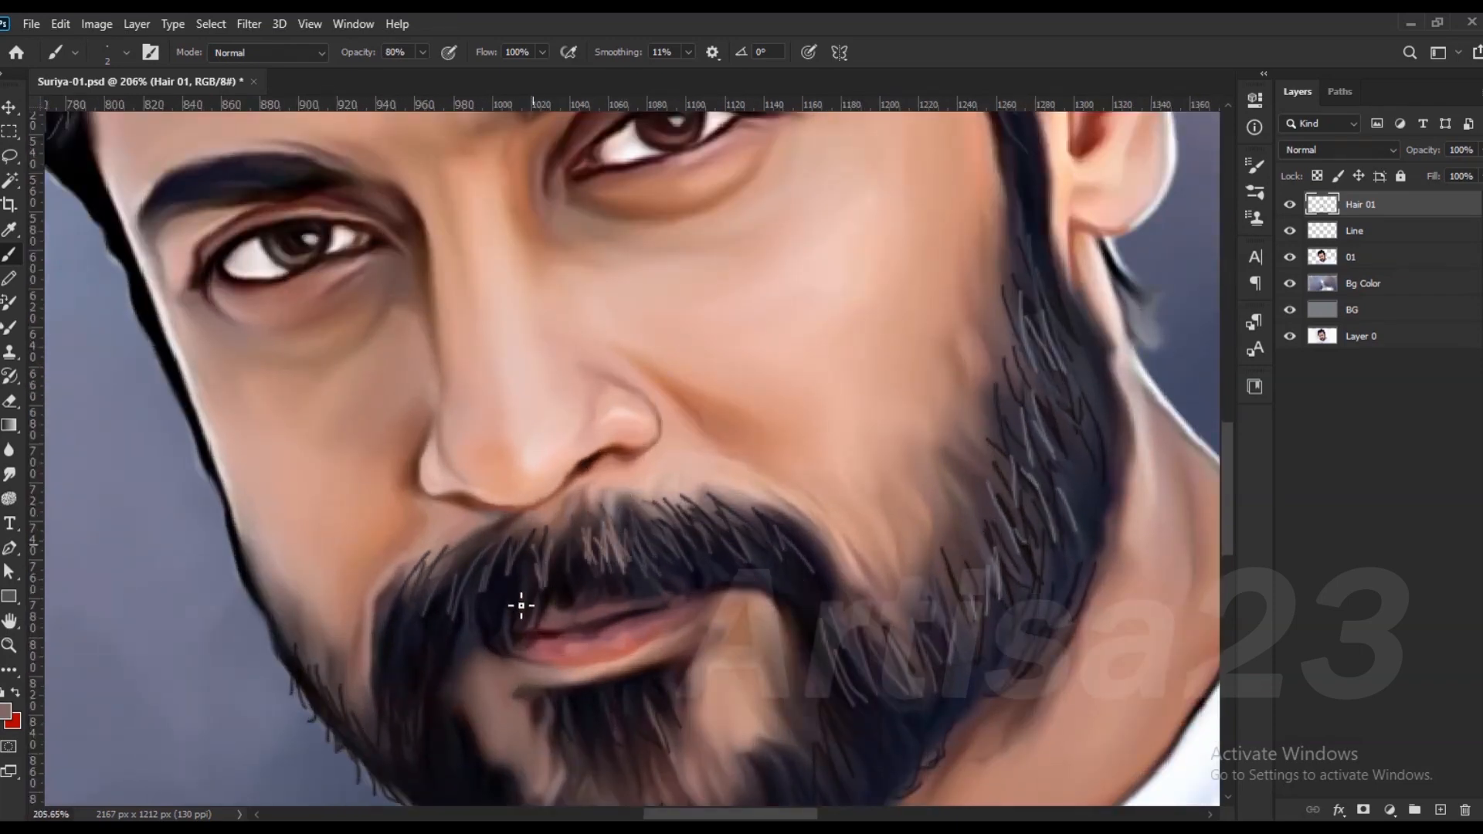
{"action": "left_click_drag", "start_coordinate": [540, 551], "coordinate": [535, 553]}
{"action": "scroll", "coordinate": [568, 618], "scroll_direction": "down", "scroll_amount": 2}
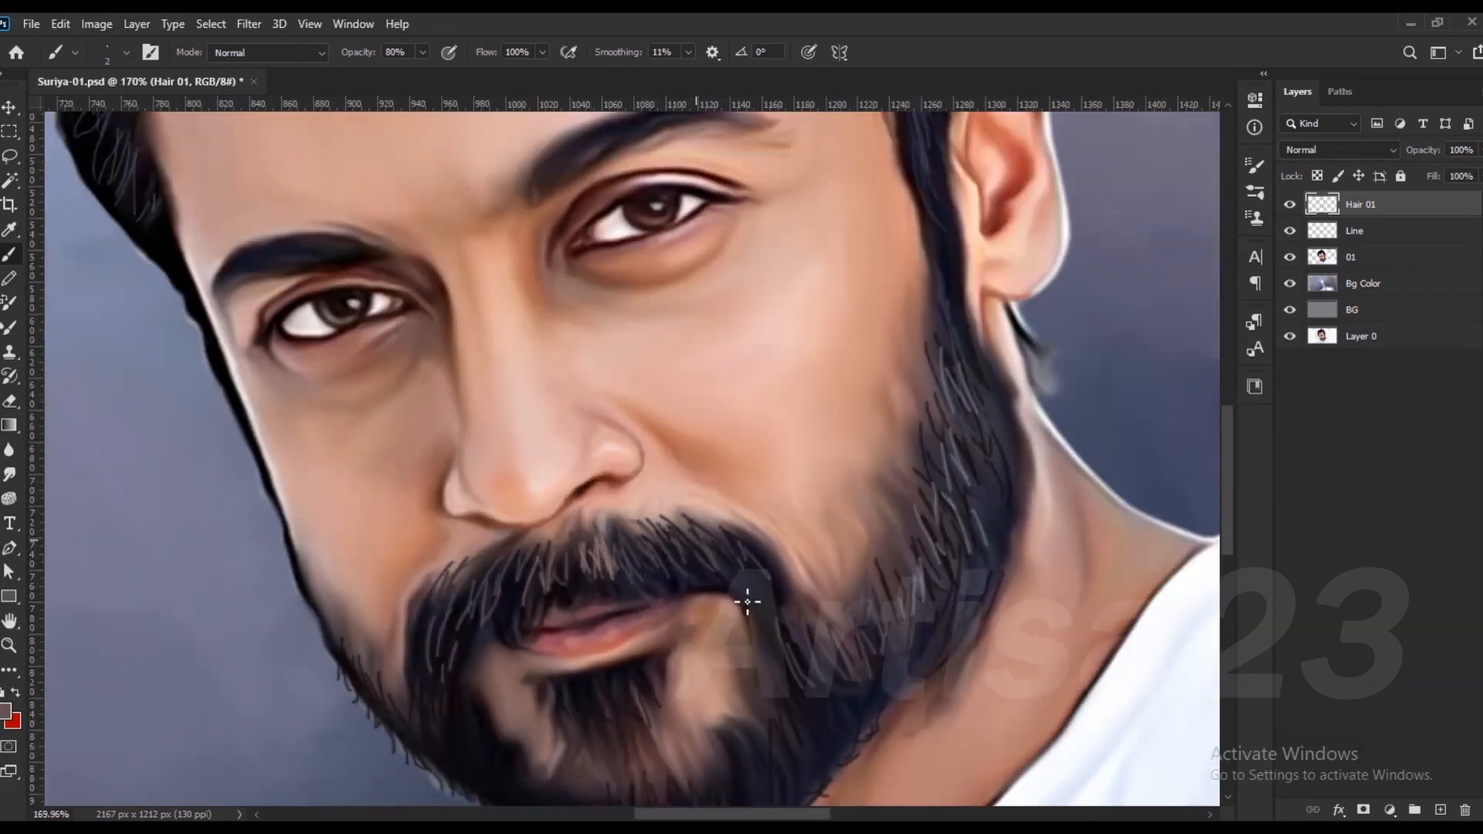
Step: Draw lighter hair strokes down the moustache ends, over the chin beard and along the lower jaw
{"action": "scroll", "coordinate": [714, 552], "scroll_direction": "up", "scroll_amount": 2}
{"action": "scroll", "coordinate": [796, 622], "scroll_direction": "down", "scroll_amount": 3}
{"action": "scroll", "coordinate": [880, 670], "scroll_direction": "down", "scroll_amount": 1}
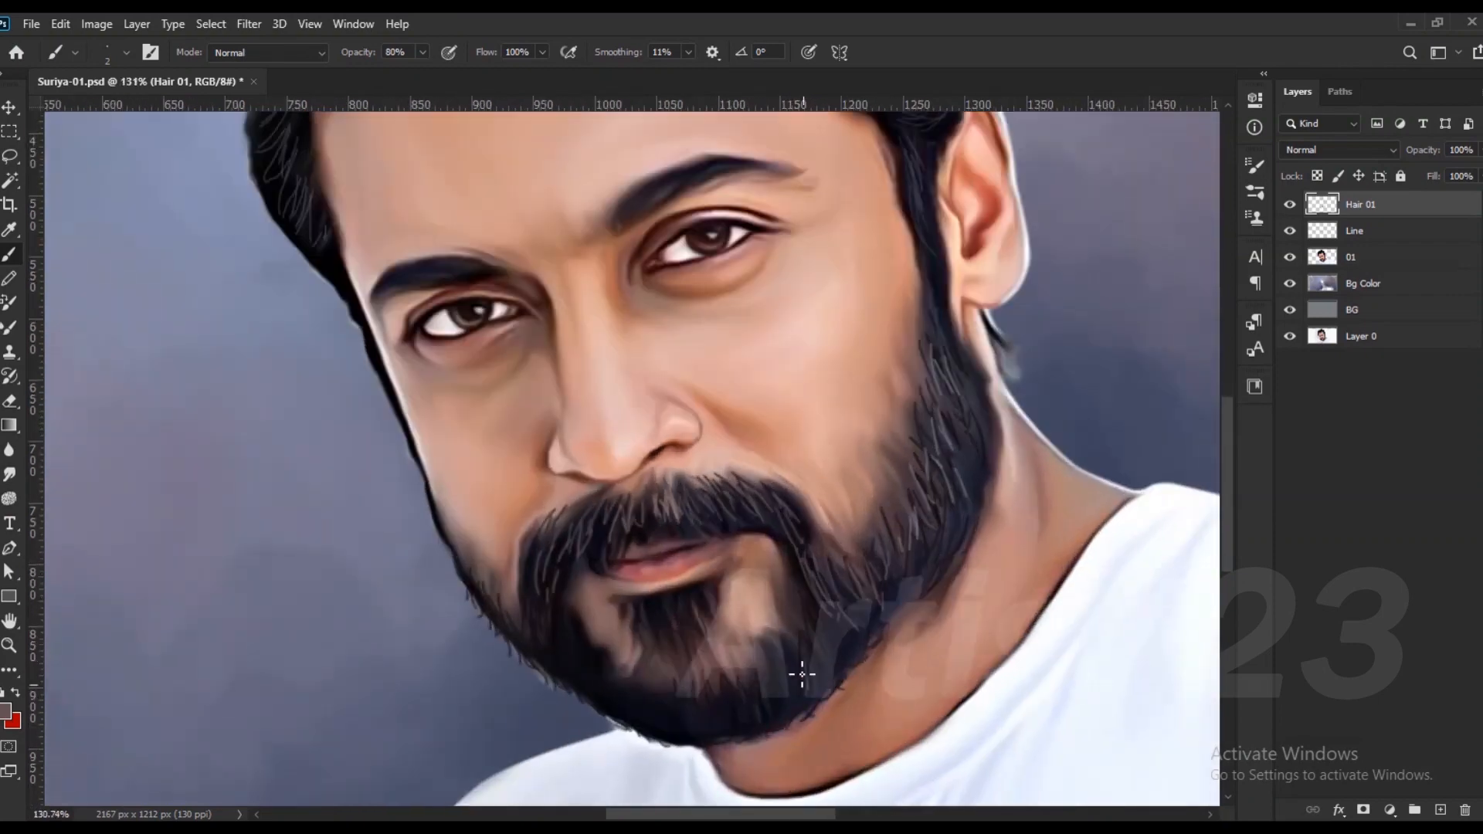
{"action": "scroll", "coordinate": [579, 643], "scroll_direction": "up", "scroll_amount": 1}
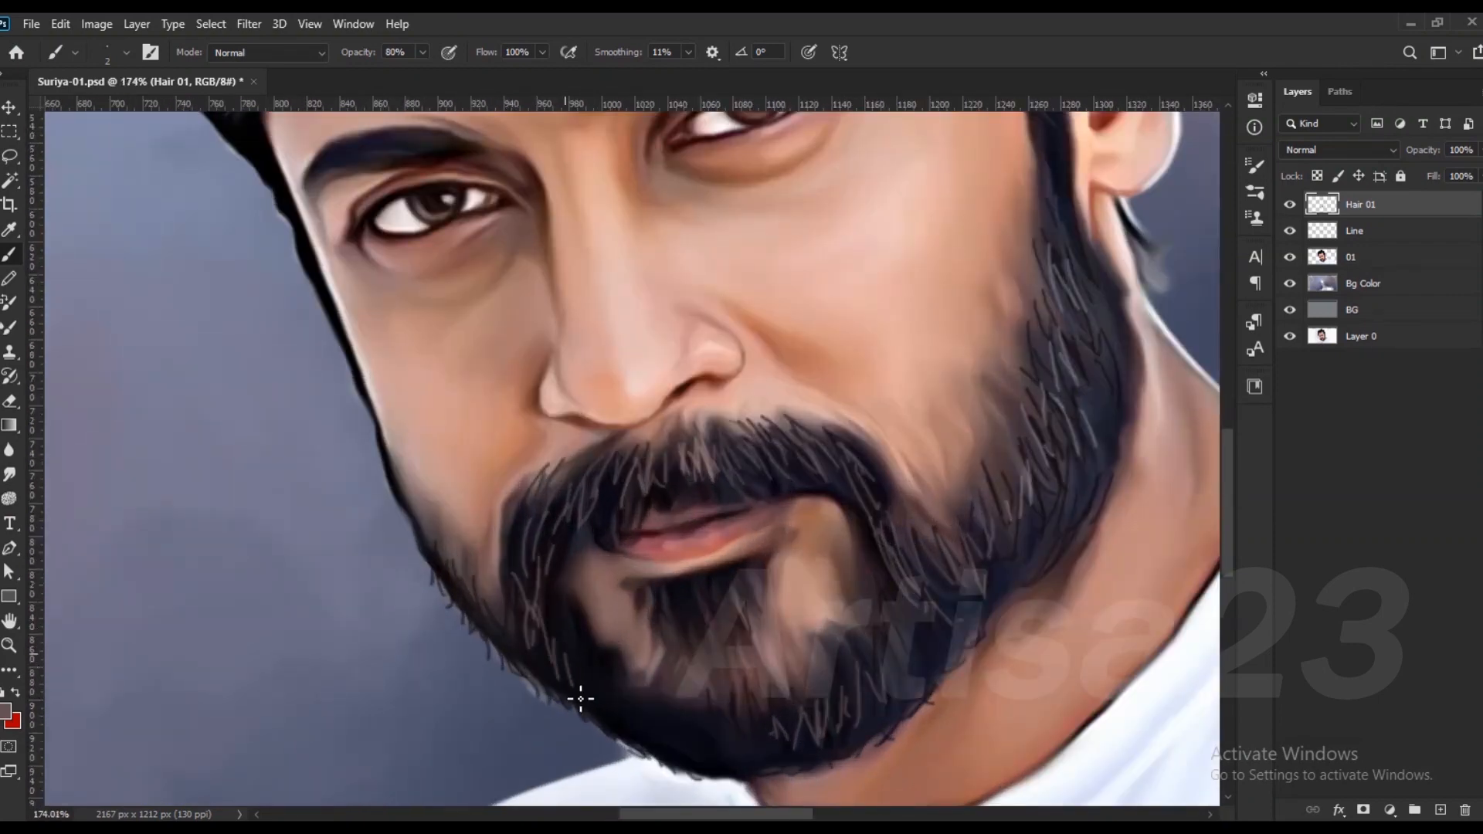
{"action": "scroll", "coordinate": [626, 717], "scroll_direction": "up", "scroll_amount": 1}
{"action": "scroll", "coordinate": [799, 570], "scroll_direction": "down", "scroll_amount": 1}
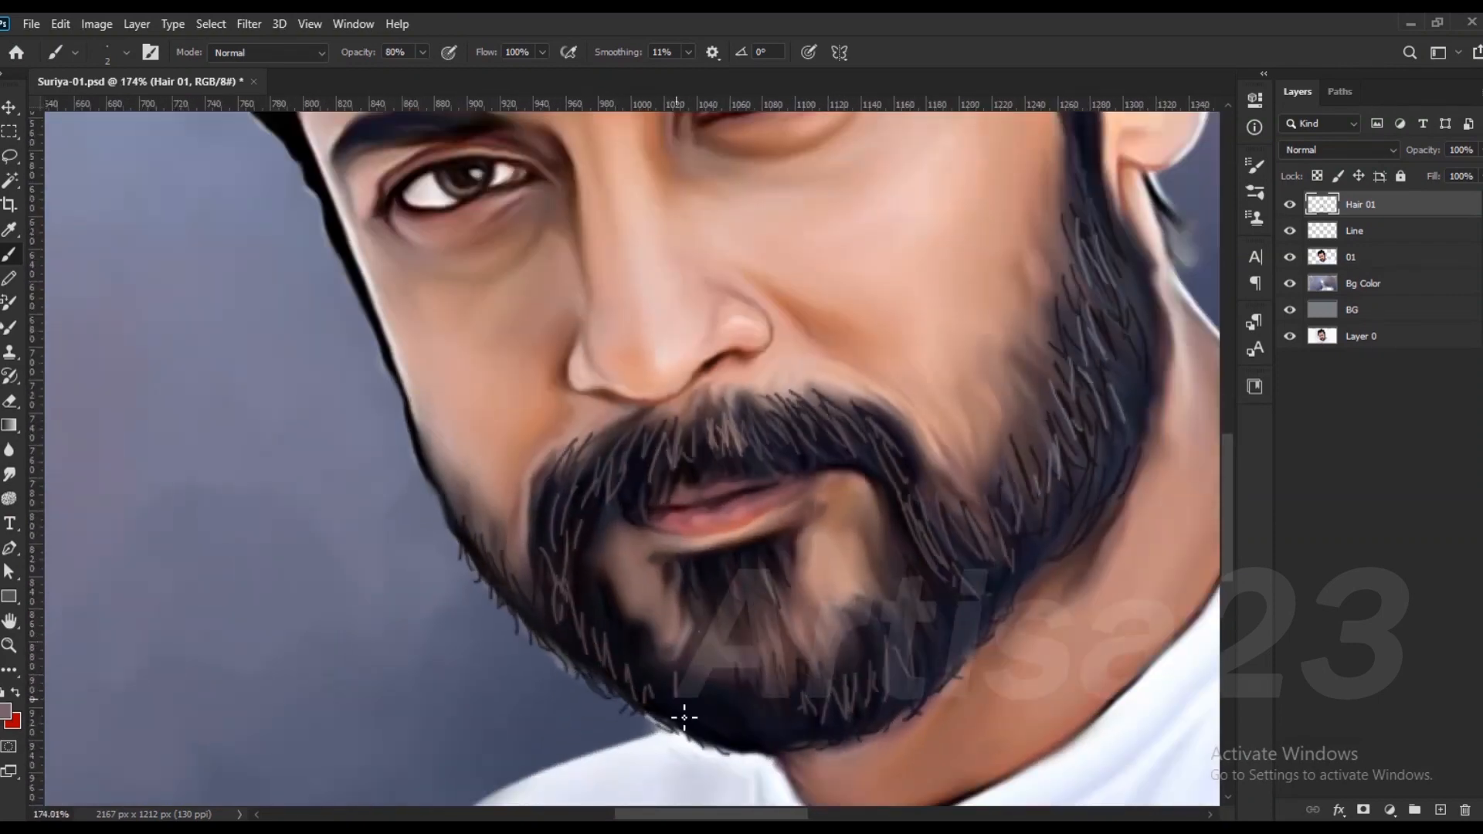
{"action": "scroll", "coordinate": [718, 583], "scroll_direction": "down", "scroll_amount": 2}
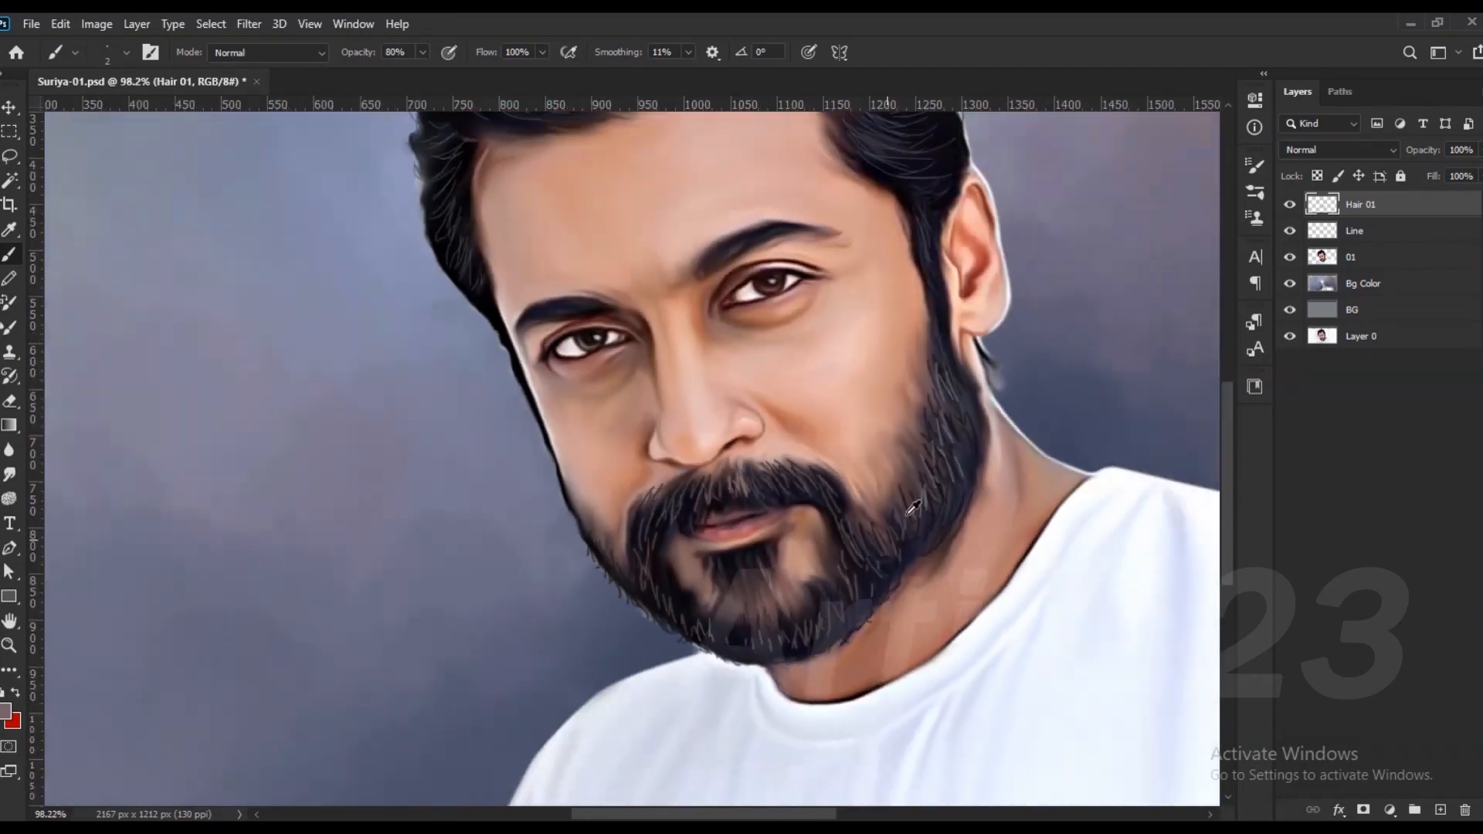
Step: Add brighter grey highlight strands over the front hair waves and the side hair with a 1 px brush
{"action": "scroll", "coordinate": [869, 547], "scroll_direction": "up", "scroll_amount": 1}
{"action": "scroll", "coordinate": [911, 582], "scroll_direction": "down", "scroll_amount": 1}
{"action": "scroll", "coordinate": [743, 110], "scroll_direction": "up", "scroll_amount": 2}
{"action": "scroll", "coordinate": [741, 112], "scroll_direction": "up", "scroll_amount": 2}
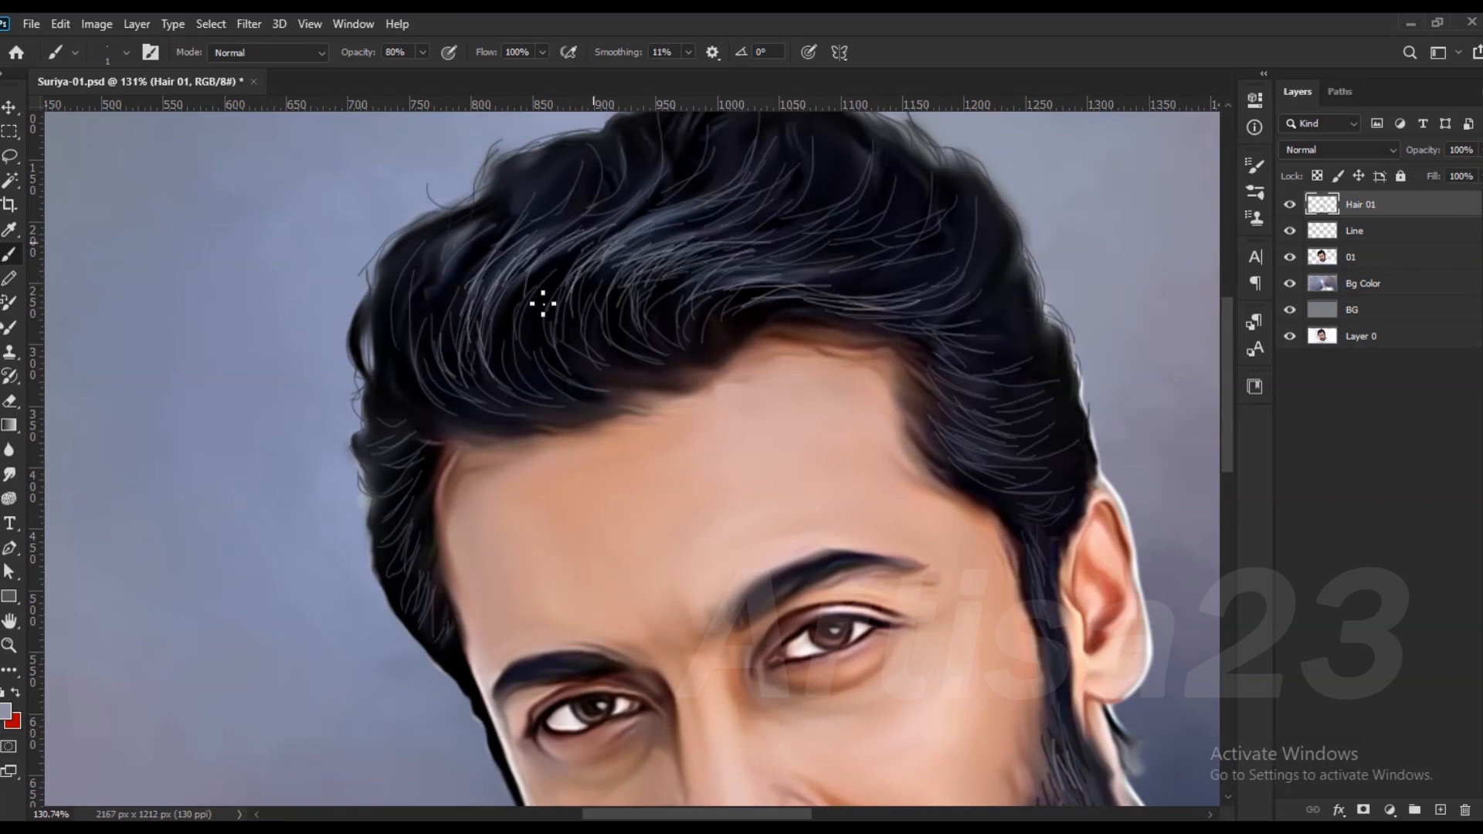
{"action": "scroll", "coordinate": [430, 321], "scroll_direction": "down", "scroll_amount": 1}
{"action": "scroll", "coordinate": [702, 351], "scroll_direction": "down", "scroll_amount": 1}
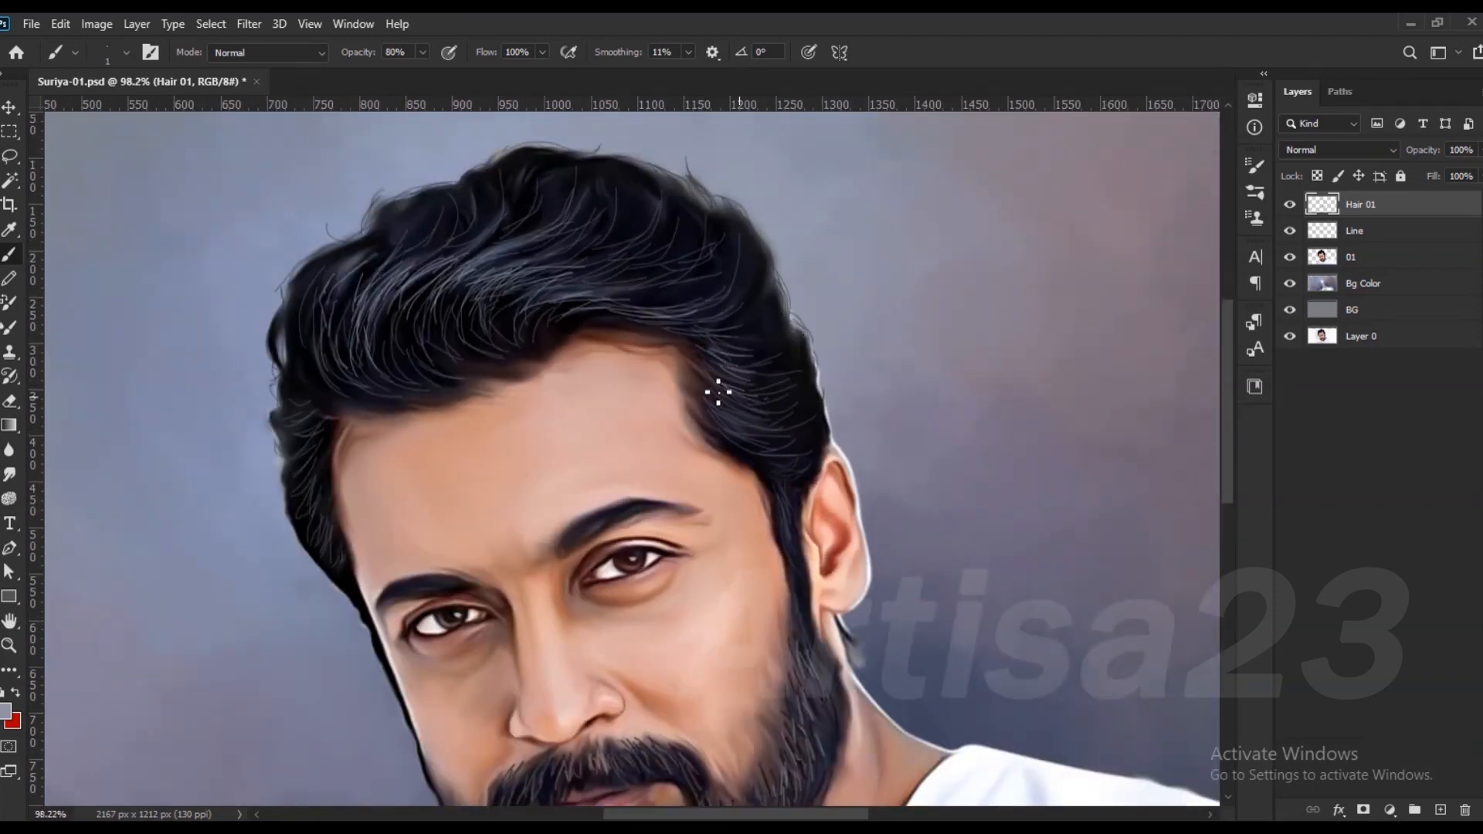
Step: Draw fine dark hair strokes through the middle of the moustache just below the nose
{"action": "scroll", "coordinate": [719, 393], "scroll_direction": "down", "scroll_amount": 2}
{"action": "scroll", "coordinate": [766, 455], "scroll_direction": "up", "scroll_amount": 4}
{"action": "scroll", "coordinate": [772, 519], "scroll_direction": "down", "scroll_amount": 2}
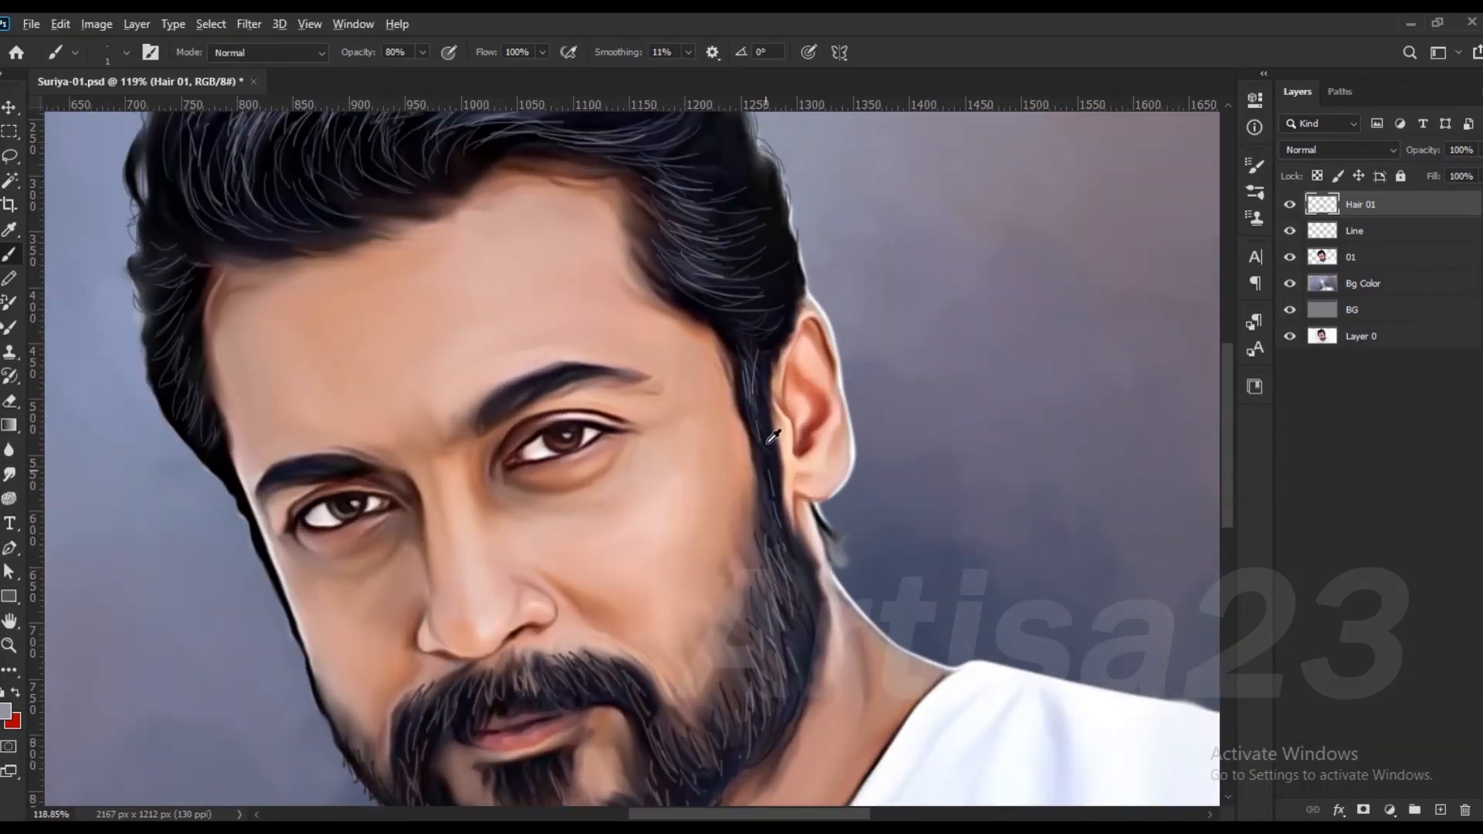
{"action": "scroll", "coordinate": [775, 364], "scroll_direction": "up", "scroll_amount": 4}
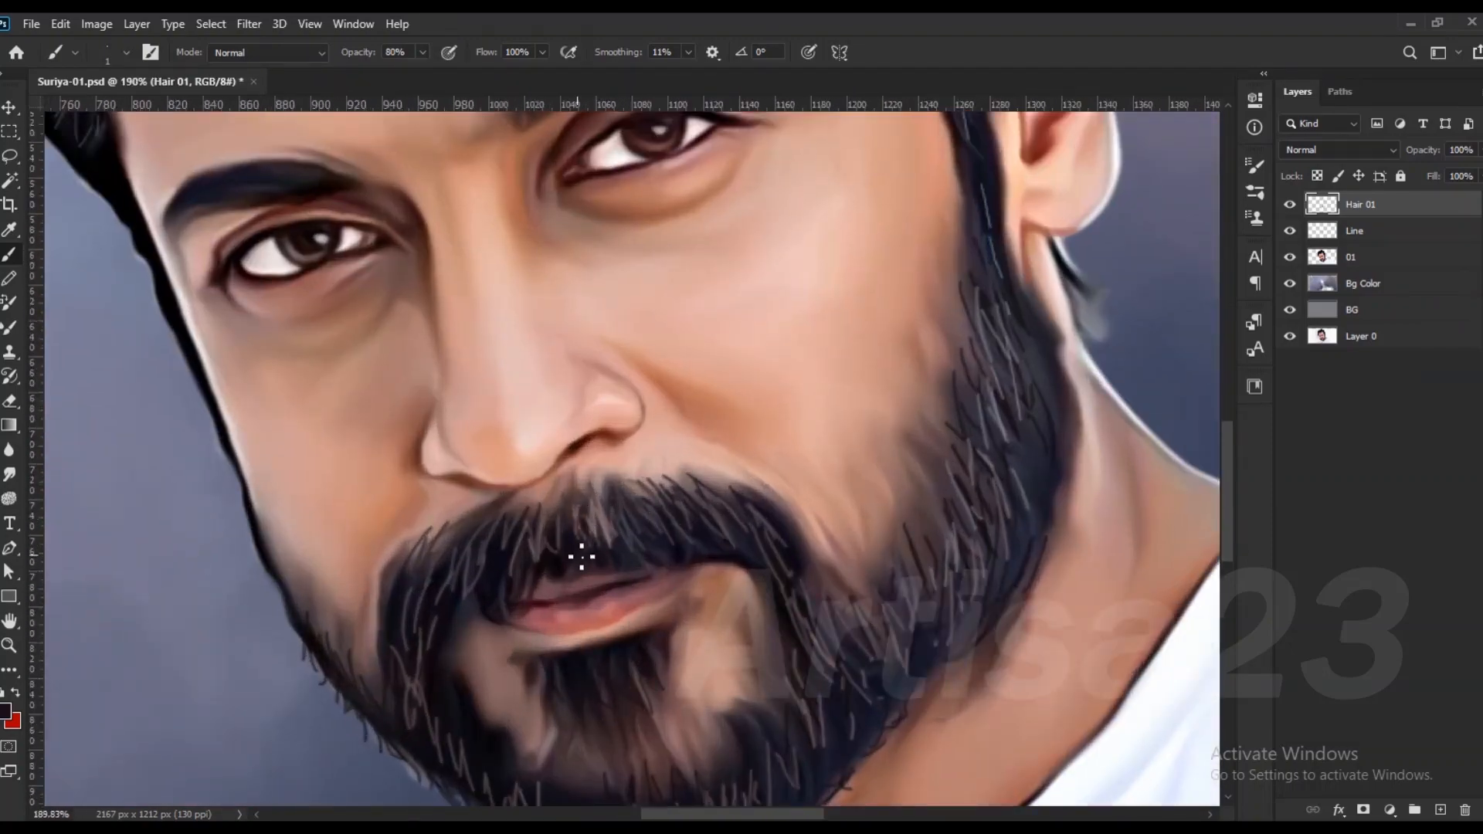
{"action": "scroll", "coordinate": [582, 556], "scroll_direction": "down", "scroll_amount": 2}
{"action": "scroll", "coordinate": [604, 547], "scroll_direction": "up", "scroll_amount": 3}
{"action": "mouse_move", "coordinate": [601, 494]}
{"action": "left_mouse_down"}
{"action": "mouse_move", "coordinate": [624, 544]}
{"action": "mouse_move", "coordinate": [649, 529]}
{"action": "left_mouse_up"}
{"action": "scroll", "coordinate": [622, 539], "scroll_direction": "down", "scroll_amount": 3}
Step: Set the foreground colour to black and draw thin strands over the central moustache down to the upper lip
{"action": "left_click", "coordinate": [7, 709]}
{"action": "left_click", "coordinate": [1223, 604]}
{"action": "left_click", "coordinate": [1416, 364]}
{"action": "scroll", "coordinate": [695, 476], "scroll_direction": "up", "scroll_amount": 3}
{"action": "left_click_drag", "start_coordinate": [605, 498], "coordinate": [634, 564]}
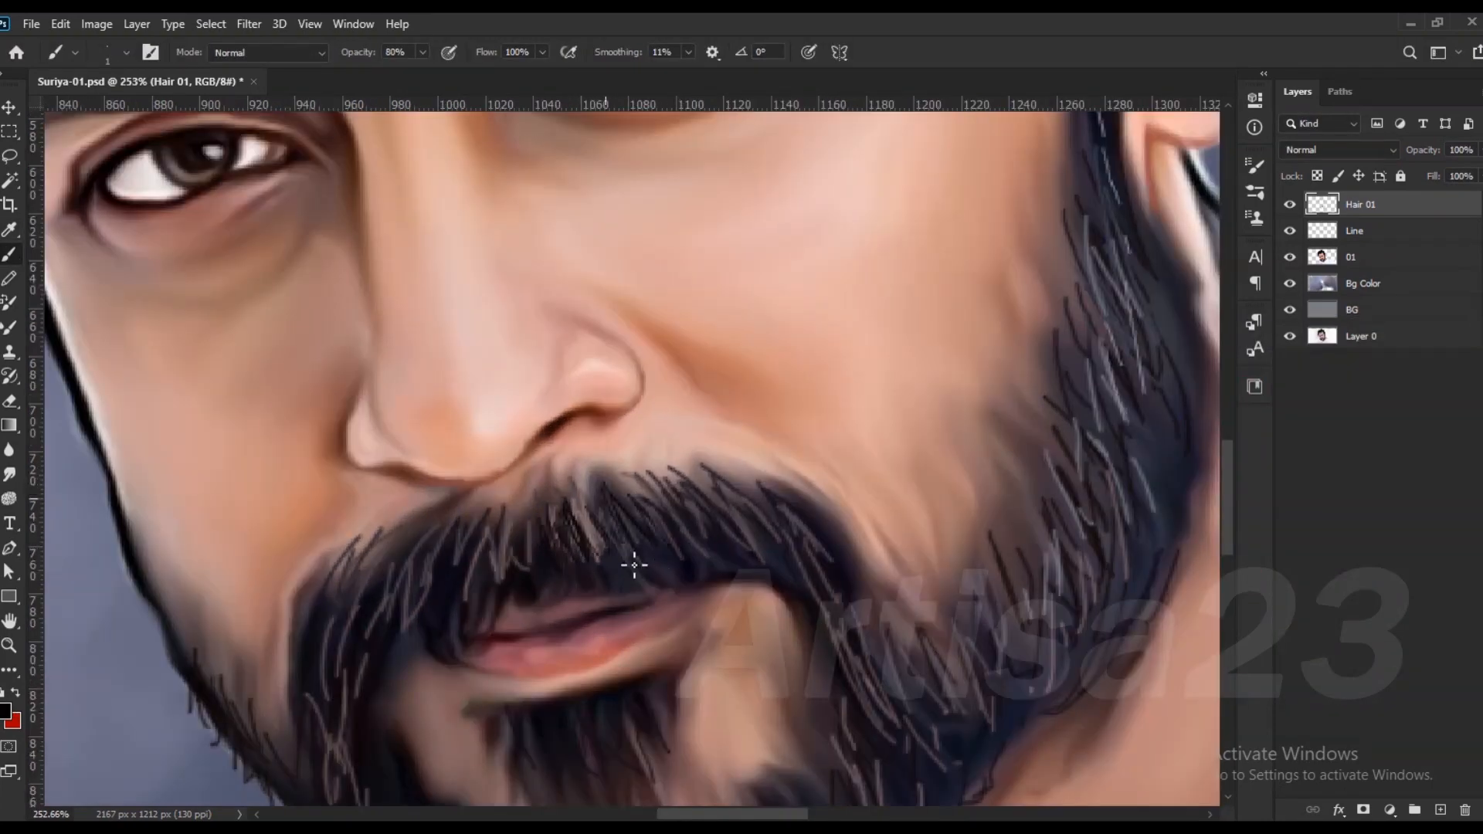
{"action": "scroll", "coordinate": [645, 478], "scroll_direction": "down", "scroll_amount": 1}
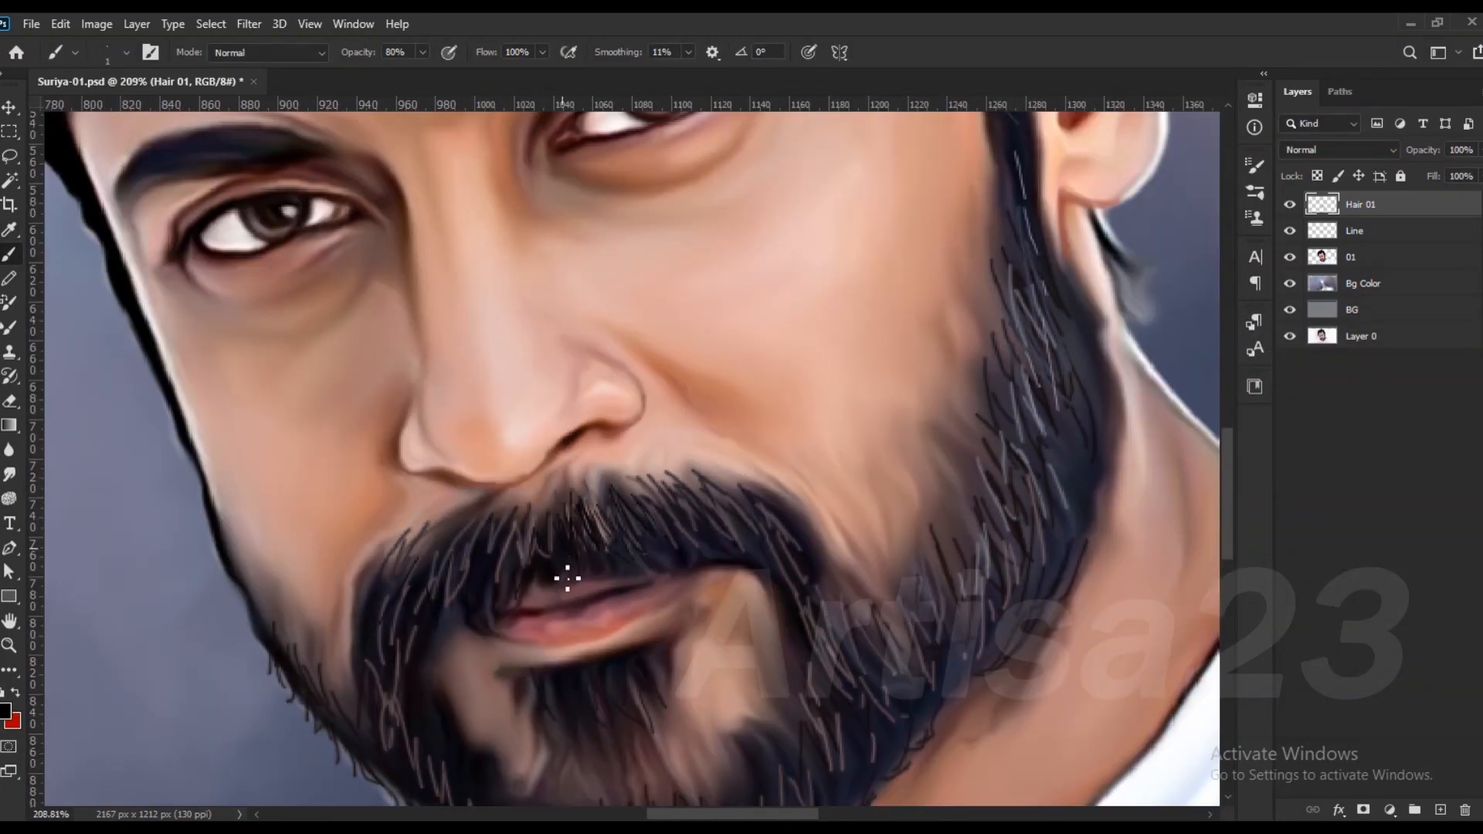
{"action": "scroll", "coordinate": [602, 493], "scroll_direction": "up", "scroll_amount": 1}
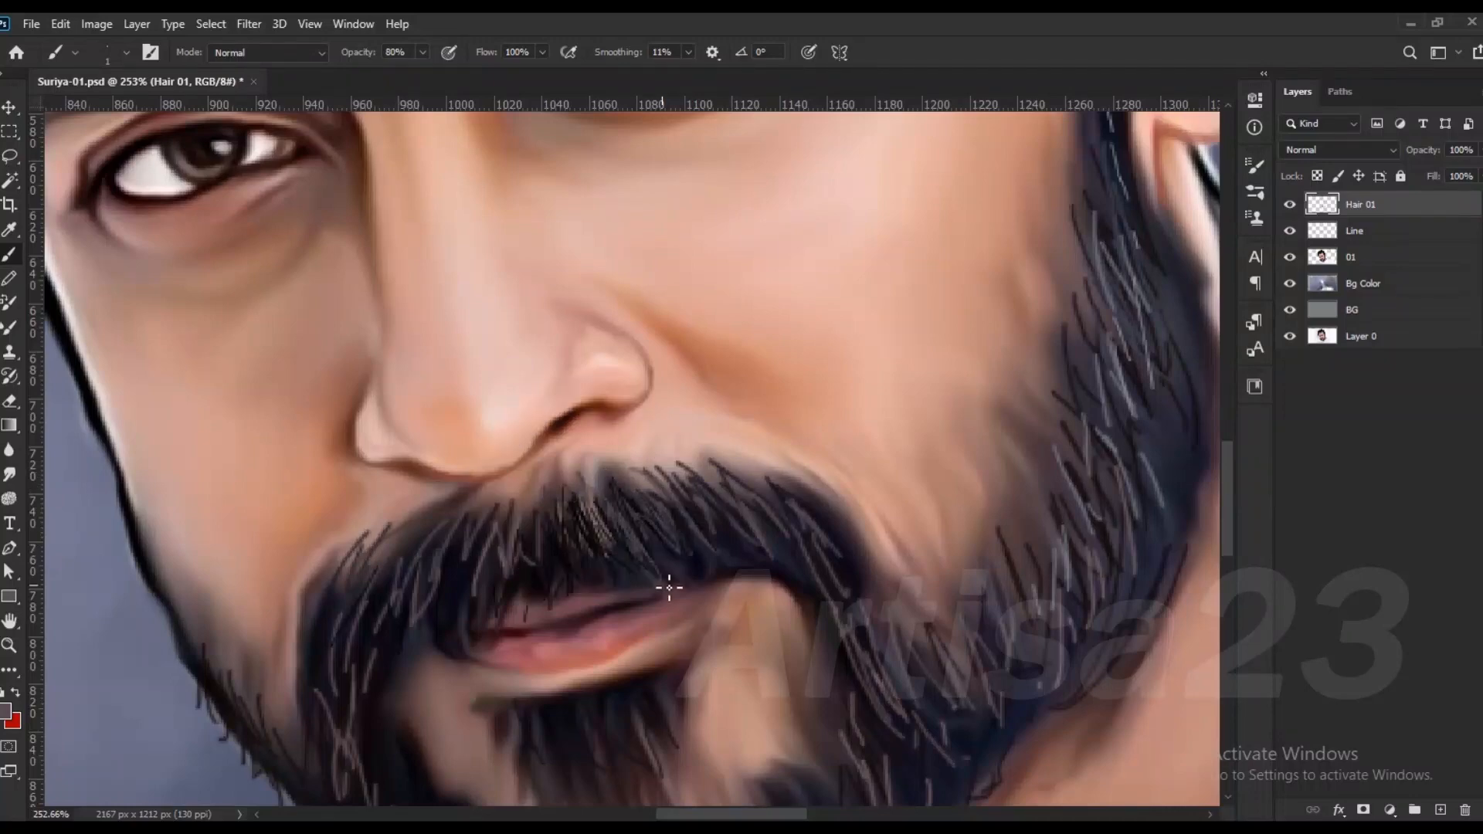
Step: Reset the foreground colour to black (000000) and draw dark hair strands over the chin and jaw beard
{"action": "scroll", "coordinate": [668, 587], "scroll_direction": "down", "scroll_amount": 3}
{"action": "left_click", "coordinate": [746, 546], "text": "alt"}
{"action": "scroll", "coordinate": [791, 527], "scroll_direction": "down", "scroll_amount": 4}
{"action": "left_click", "coordinate": [7, 710]}
{"action": "left_click", "coordinate": [1226, 613]}
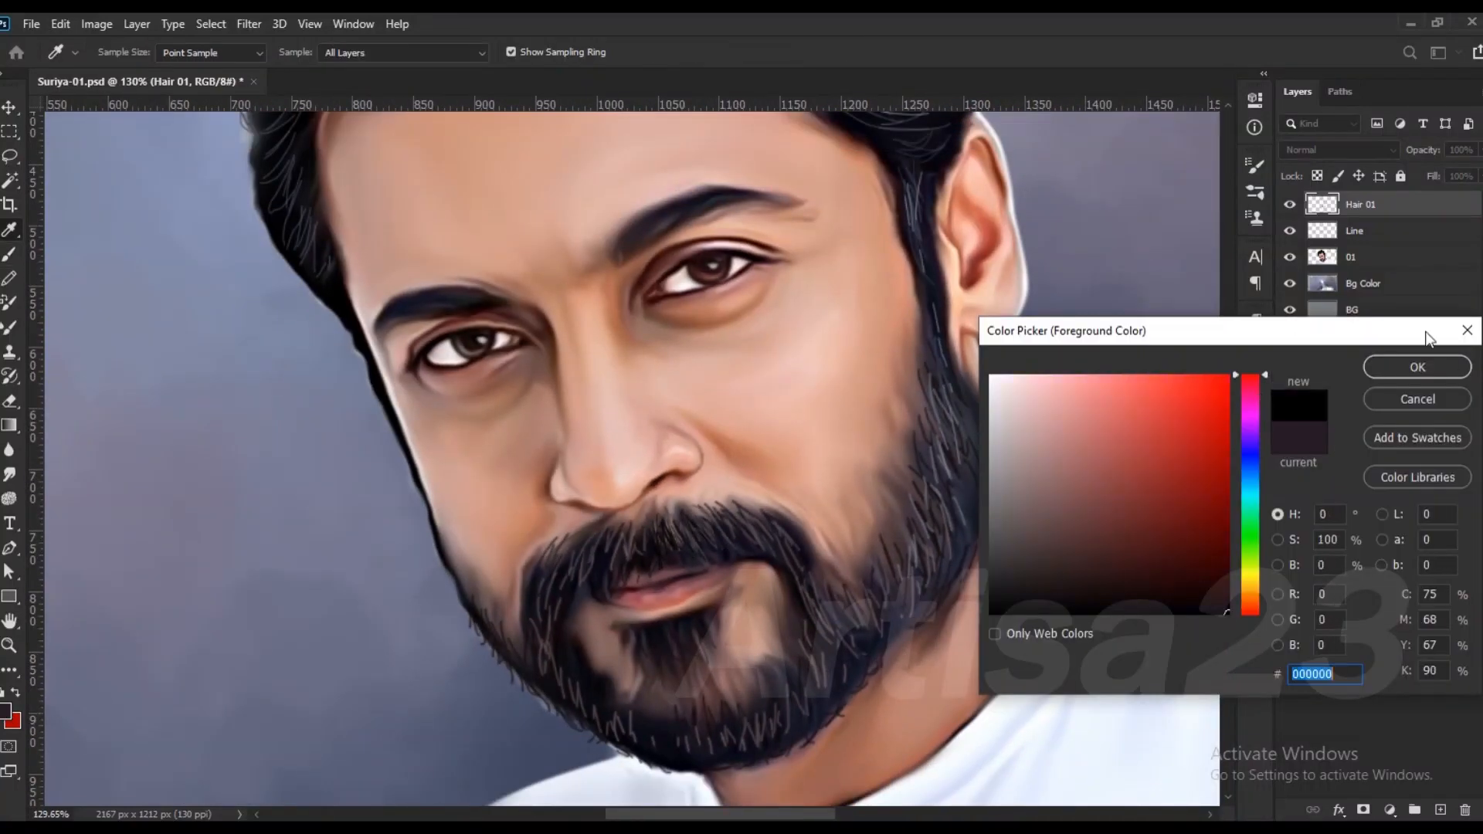
{"action": "key", "text": "Return"}
{"action": "key", "text": "b"}
{"action": "scroll", "coordinate": [812, 578], "scroll_direction": "up", "scroll_amount": 1}
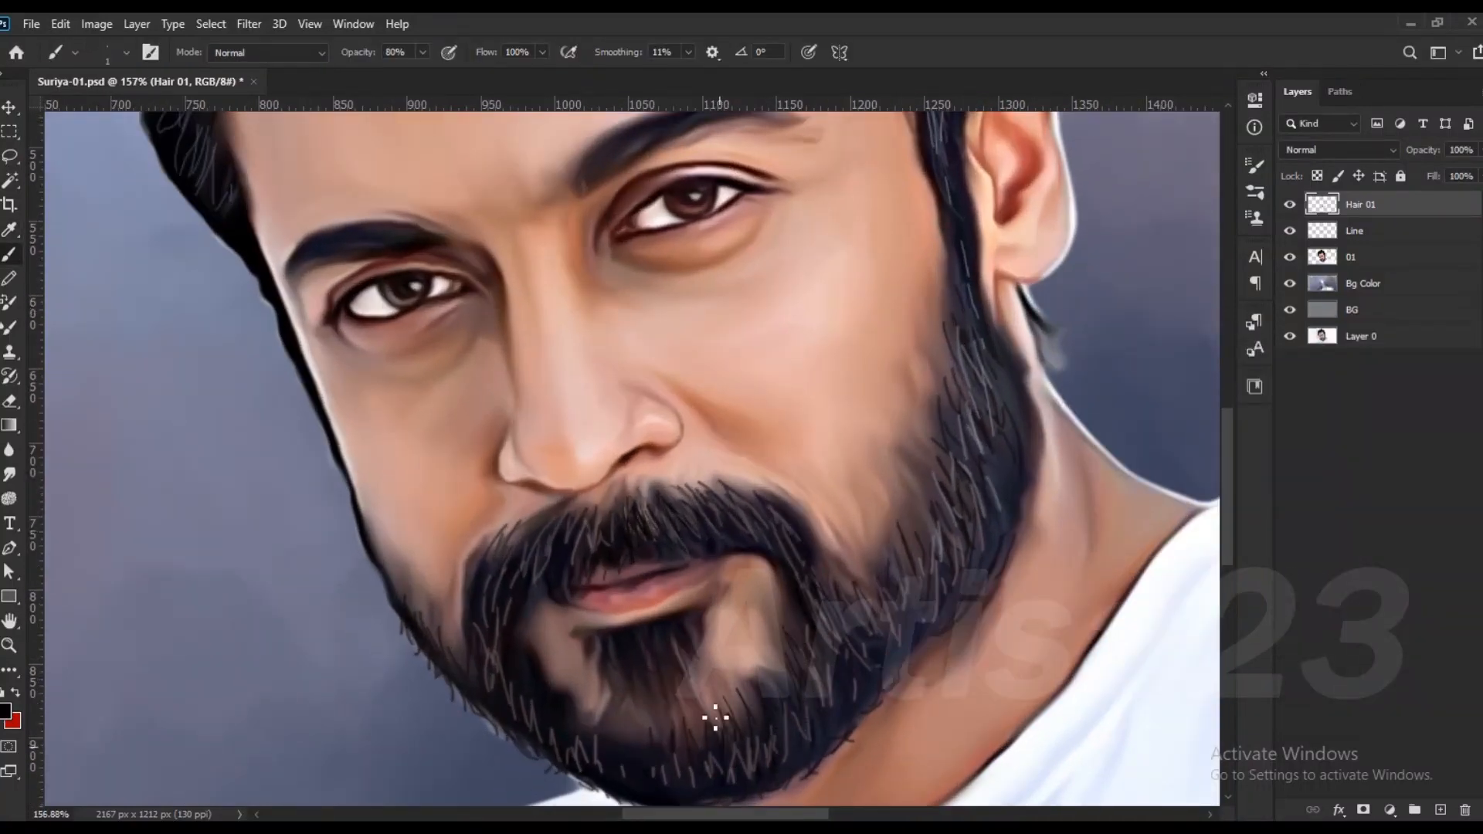
{"action": "scroll", "coordinate": [662, 738], "scroll_direction": "up", "scroll_amount": 2}
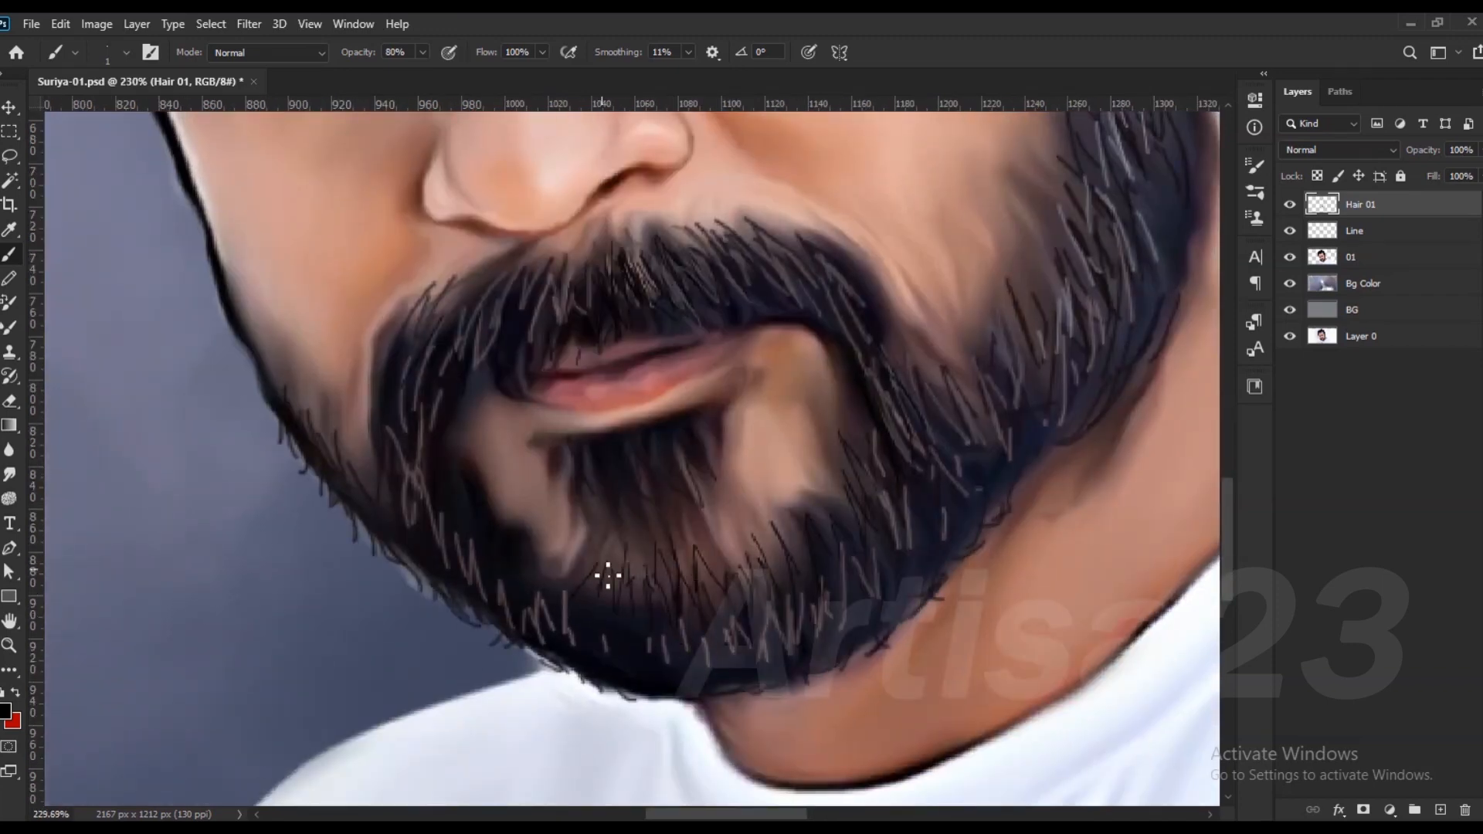
{"action": "scroll", "coordinate": [592, 596], "scroll_direction": "down", "scroll_amount": 1}
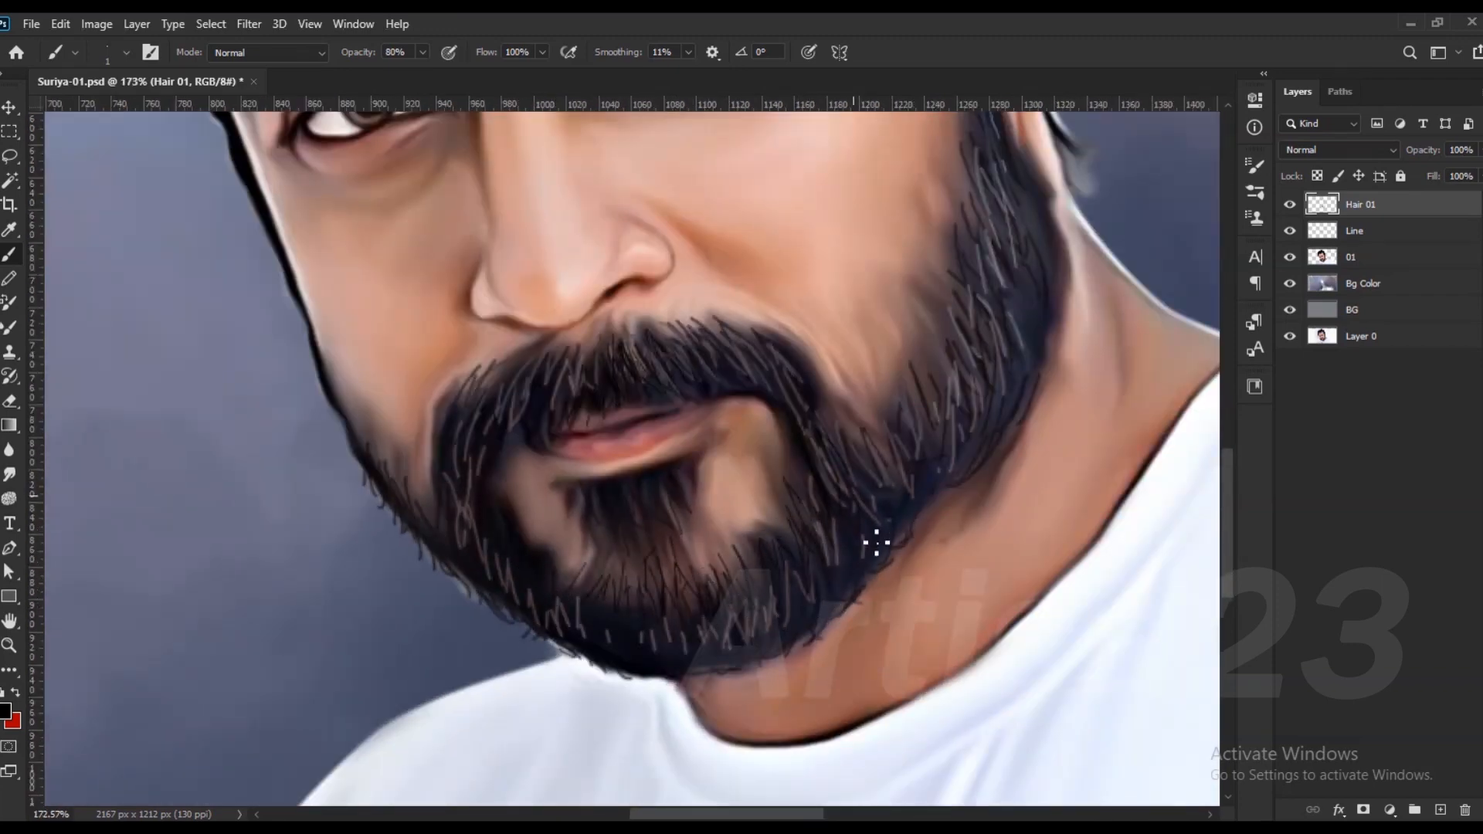
{"action": "scroll", "coordinate": [853, 595], "scroll_direction": "down", "scroll_amount": 1}
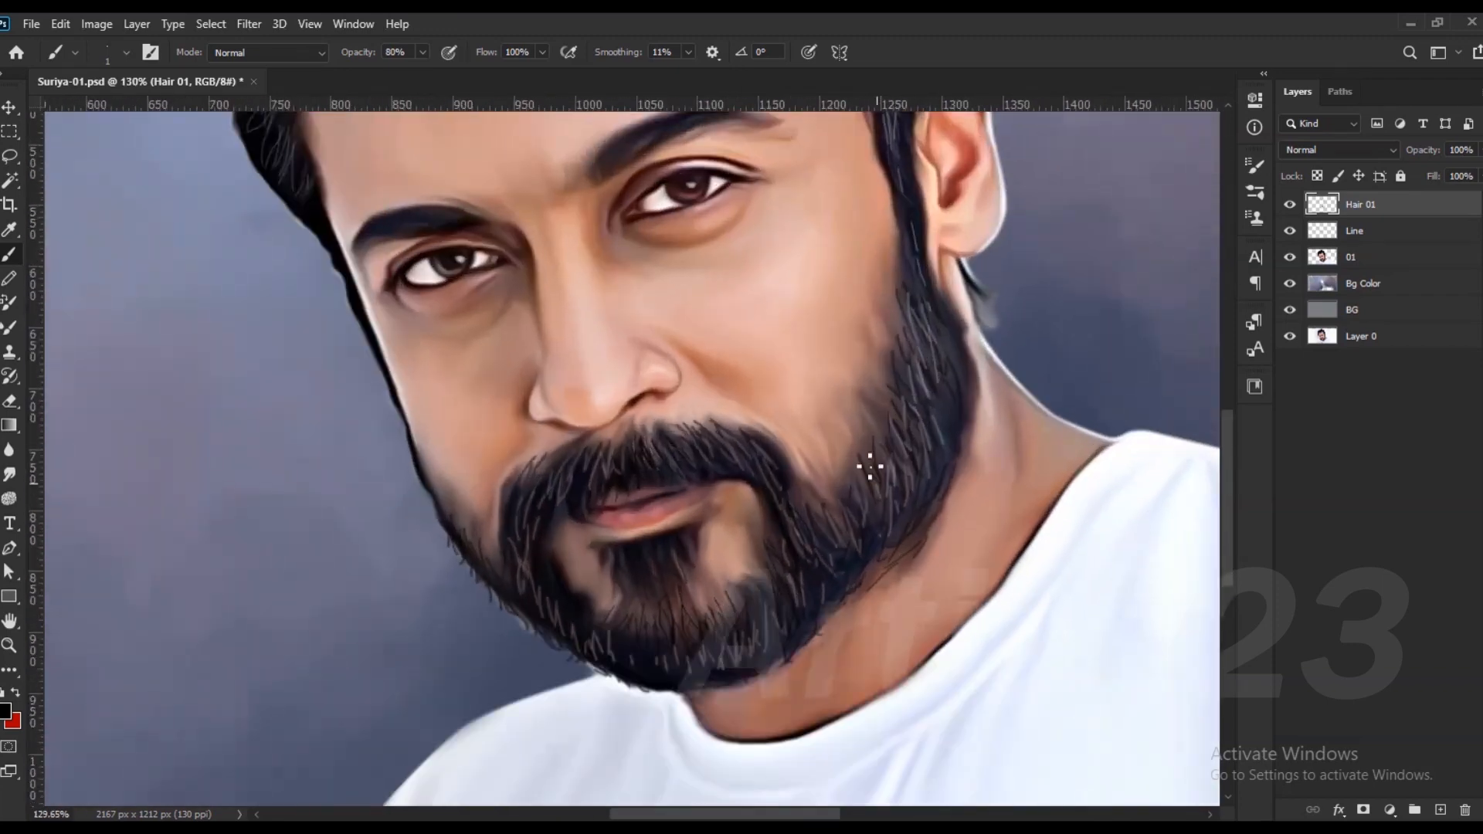
Step: Draw more grey strands over the side hair above the ear and save the document
{"action": "scroll", "coordinate": [942, 343], "scroll_direction": "down", "scroll_amount": 3}
{"action": "scroll", "coordinate": [821, 339], "scroll_direction": "up", "scroll_amount": 4}
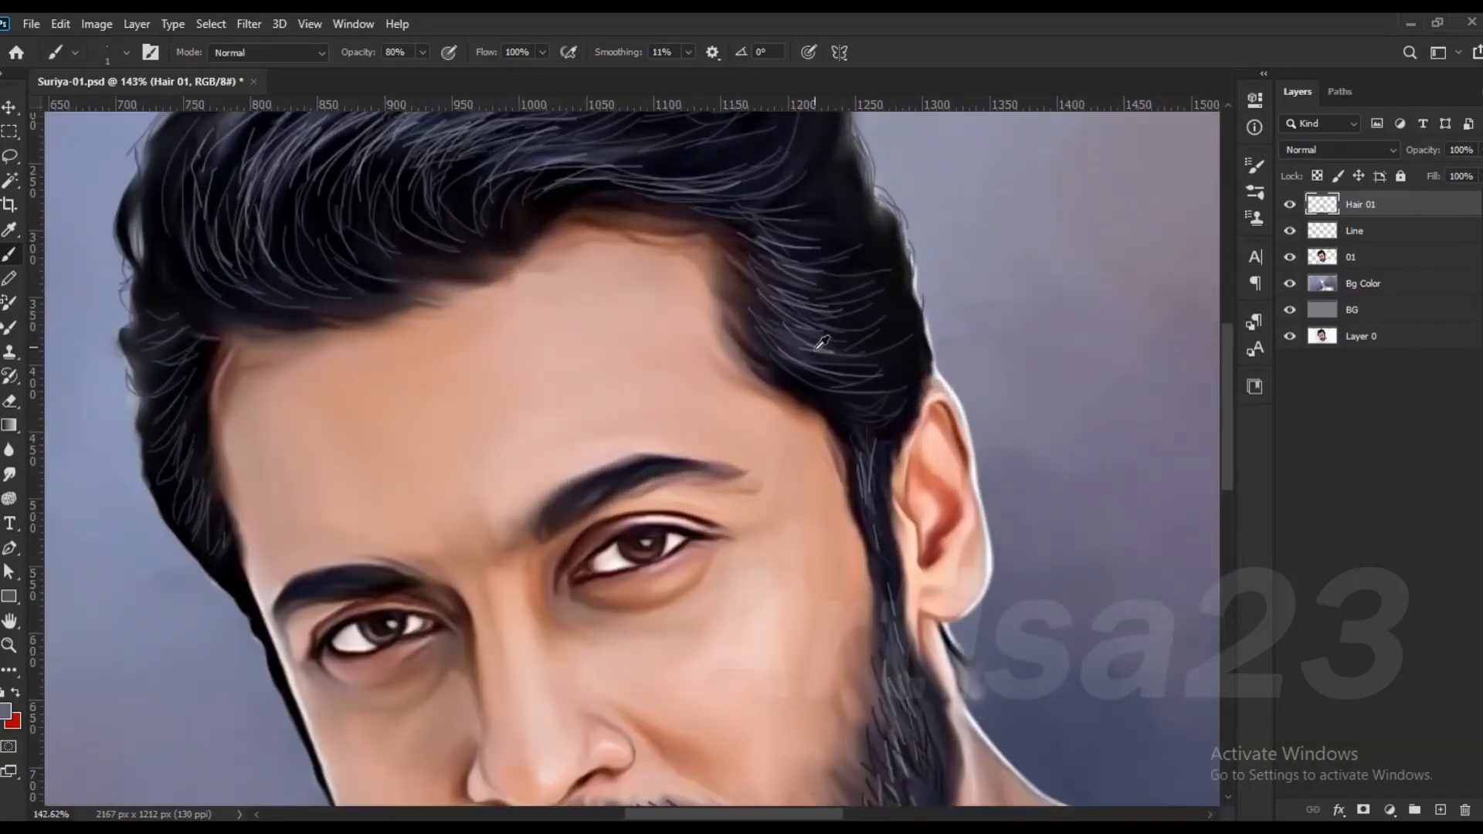
{"action": "scroll", "coordinate": [855, 298], "scroll_direction": "down", "scroll_amount": 2}
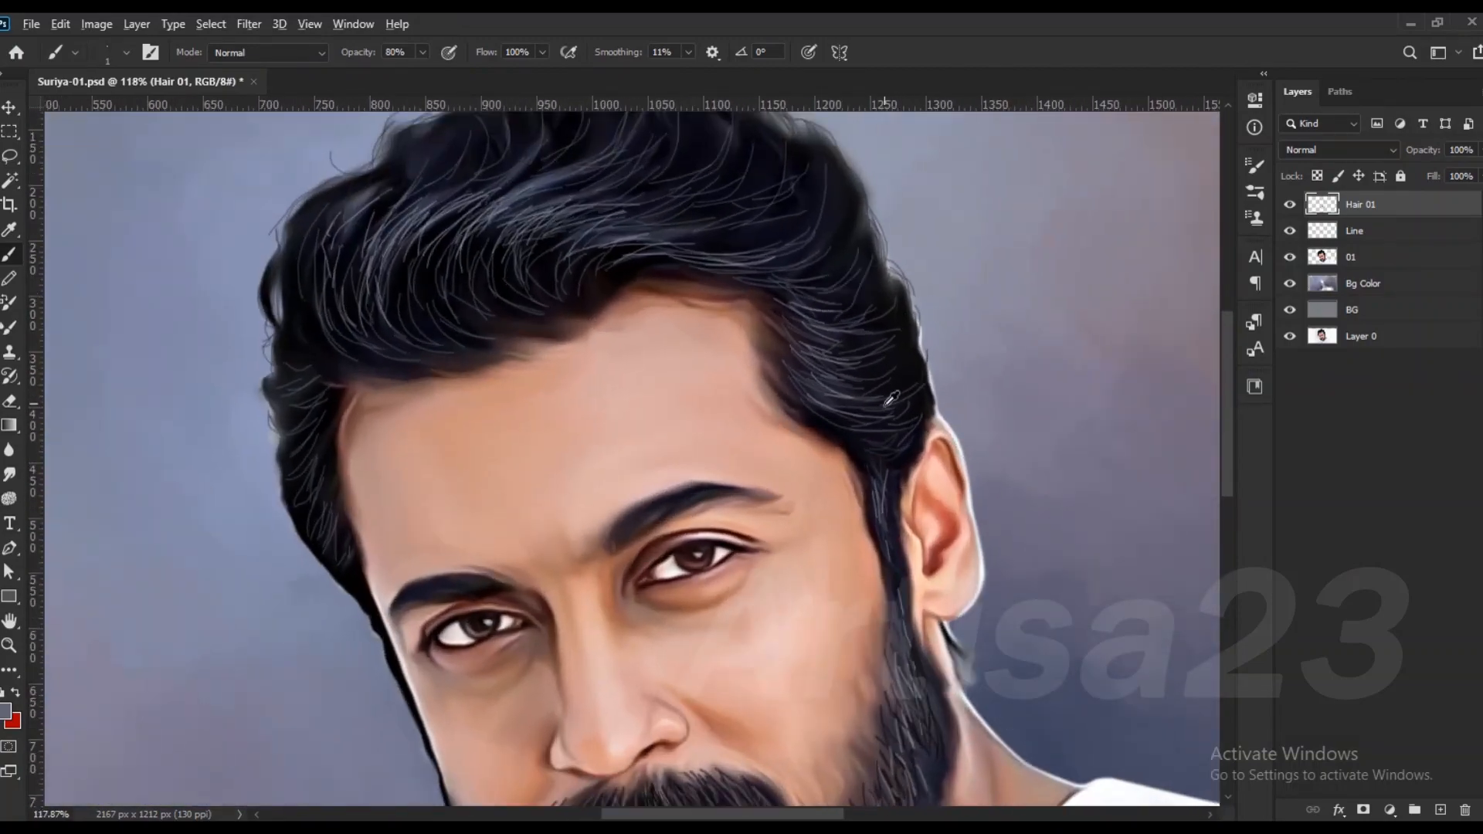
{"action": "scroll", "coordinate": [839, 303], "scroll_direction": "down", "scroll_amount": 2}
{"action": "scroll", "coordinate": [443, 378], "scroll_direction": "up", "scroll_amount": 2}
{"action": "scroll", "coordinate": [742, 439], "scroll_direction": "down", "scroll_amount": 11}
{"action": "scroll", "coordinate": [794, 427], "scroll_direction": "up", "scroll_amount": 3}
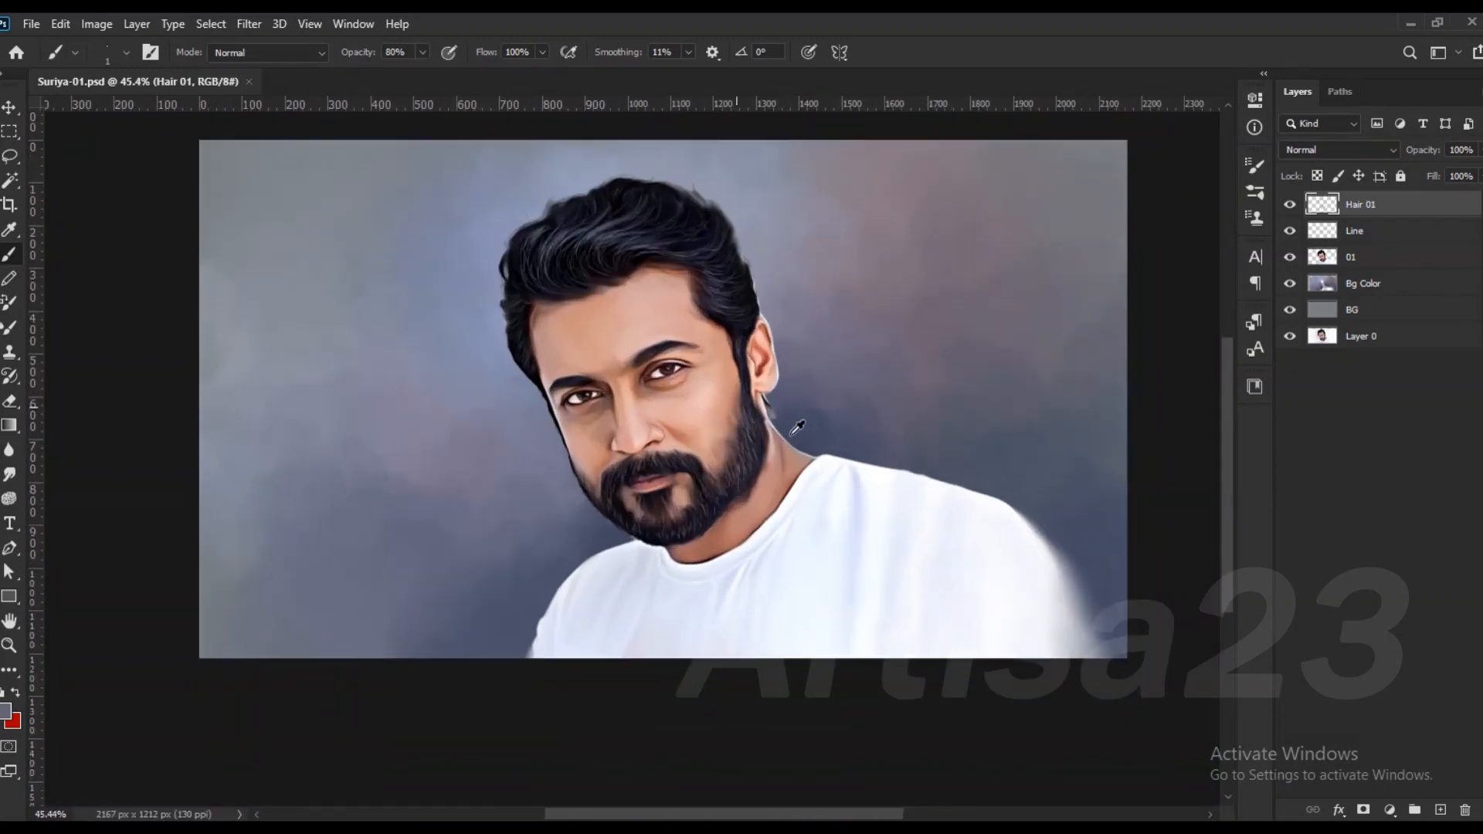
Step: Create a new layer named Color 01 above the Hair 01 layer
{"action": "key", "text": "ctrl+shift+alt+n"}
{"action": "key", "text": "Return"}
{"action": "scroll", "coordinate": [886, 365], "scroll_direction": "down", "scroll_amount": 2}
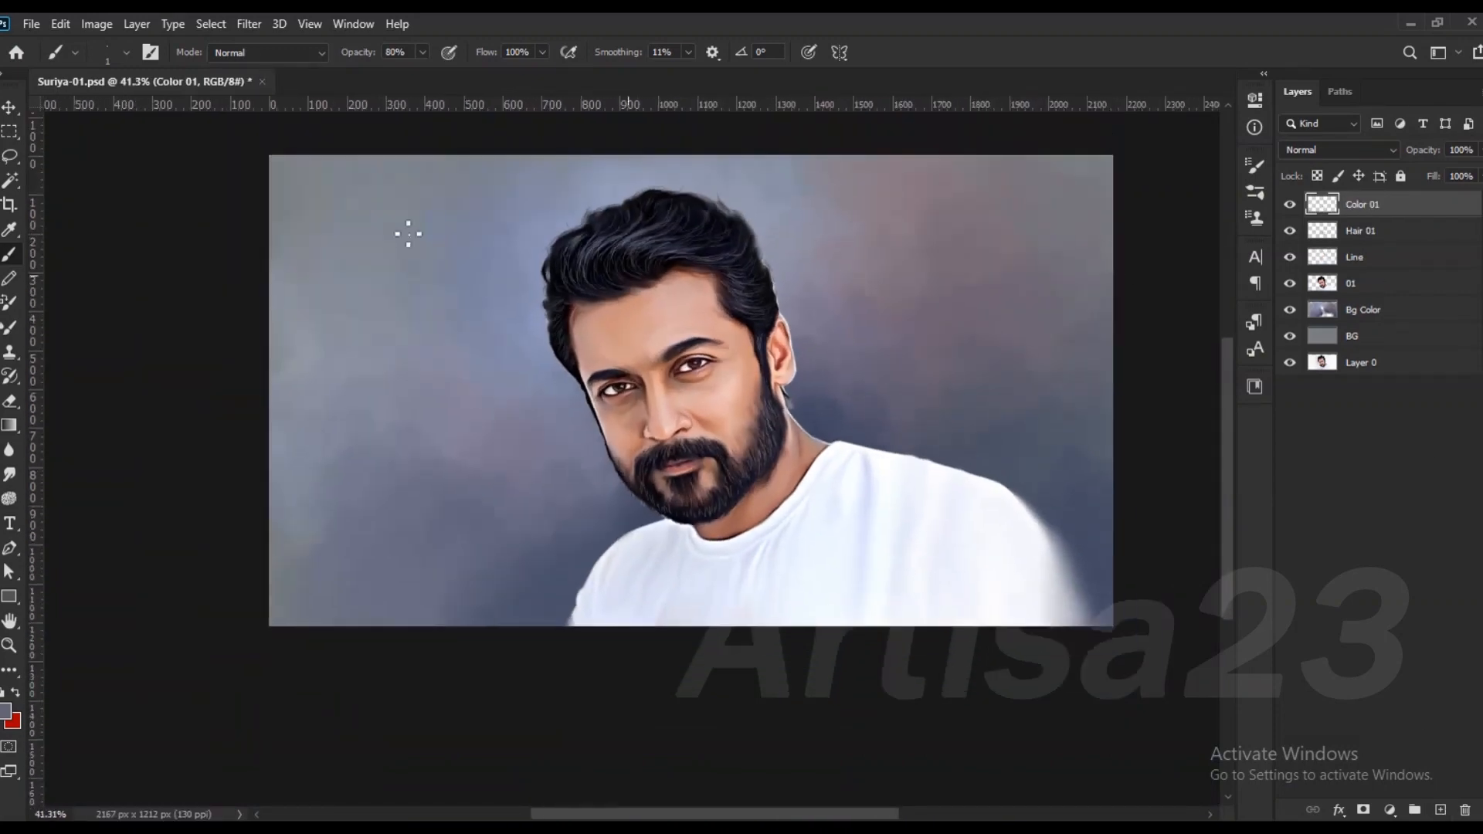
Step: Choose a dark red foreground colour and set the Color 01 layer's blend mode to Color
{"action": "left_click", "coordinate": [5, 710]}
{"action": "left_click", "coordinate": [1248, 375]}
{"action": "left_click_drag", "start_coordinate": [1197, 466], "coordinate": [1228, 502]}
{"action": "left_click", "coordinate": [1416, 368]}
{"action": "left_click", "coordinate": [1351, 150]}
{"action": "left_click", "coordinate": [1313, 588]}
Step: Choose a soft round brush at 15% opacity and load the outline of layer 01 as a selection
{"action": "left_click", "coordinate": [150, 54]}
{"action": "left_click", "coordinate": [1197, 159]}
{"action": "left_click", "coordinate": [9, 106]}
{"action": "left_click", "coordinate": [1321, 283], "text": "ctrl"}
{"action": "scroll", "coordinate": [723, 382], "scroll_direction": "up", "scroll_amount": 4}
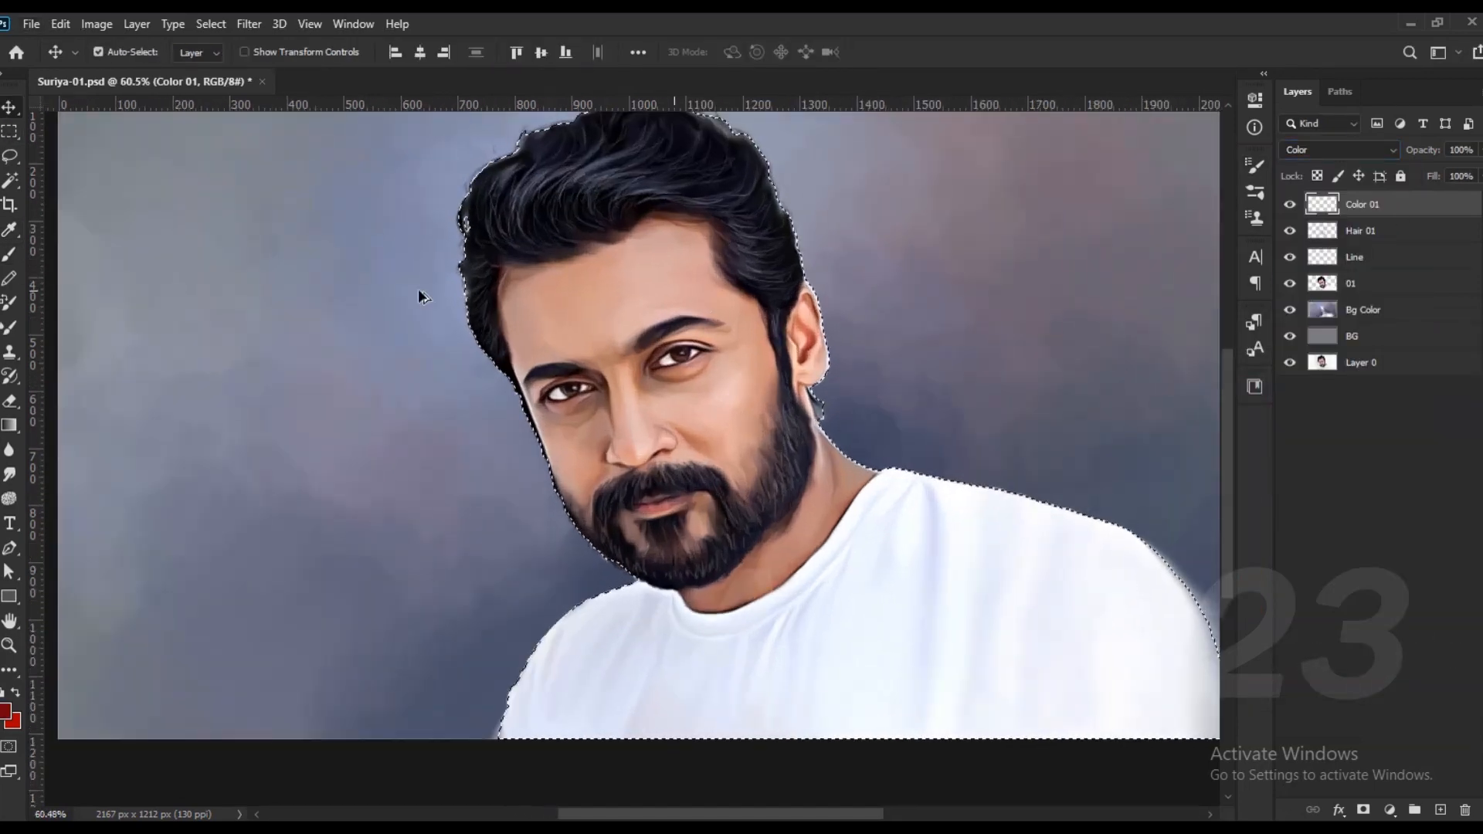
Step: Enlarge the brush to about 90 px and paint a faint red tint over the cheeks, nose and forehead
{"action": "left_click", "coordinate": [9, 255]}
{"action": "key", "text": "bracketright"}
{"action": "key", "text": "bracketright"}
{"action": "key", "text": "bracketright"}
{"action": "key", "text": "bracketright"}
{"action": "key", "text": "bracketright"}
{"action": "key", "text": "bracketright"}
{"action": "key", "text": "bracketright"}
{"action": "key", "text": "bracketright"}
{"action": "key", "text": "bracketright"}
{"action": "key", "text": "bracketright"}
{"action": "key", "text": "bracketright"}
{"action": "key", "text": "bracketright"}
{"action": "key", "text": "bracketright"}
{"action": "key", "text": "bracketright"}
{"action": "mouse_move", "coordinate": [729, 406]}
{"action": "left_mouse_down"}
{"action": "mouse_move", "coordinate": [624, 424]}
{"action": "mouse_move", "coordinate": [567, 456]}
{"action": "left_mouse_up"}
{"action": "left_click_drag", "start_coordinate": [695, 270], "coordinate": [663, 261]}
{"action": "key", "text": "bracketleft"}
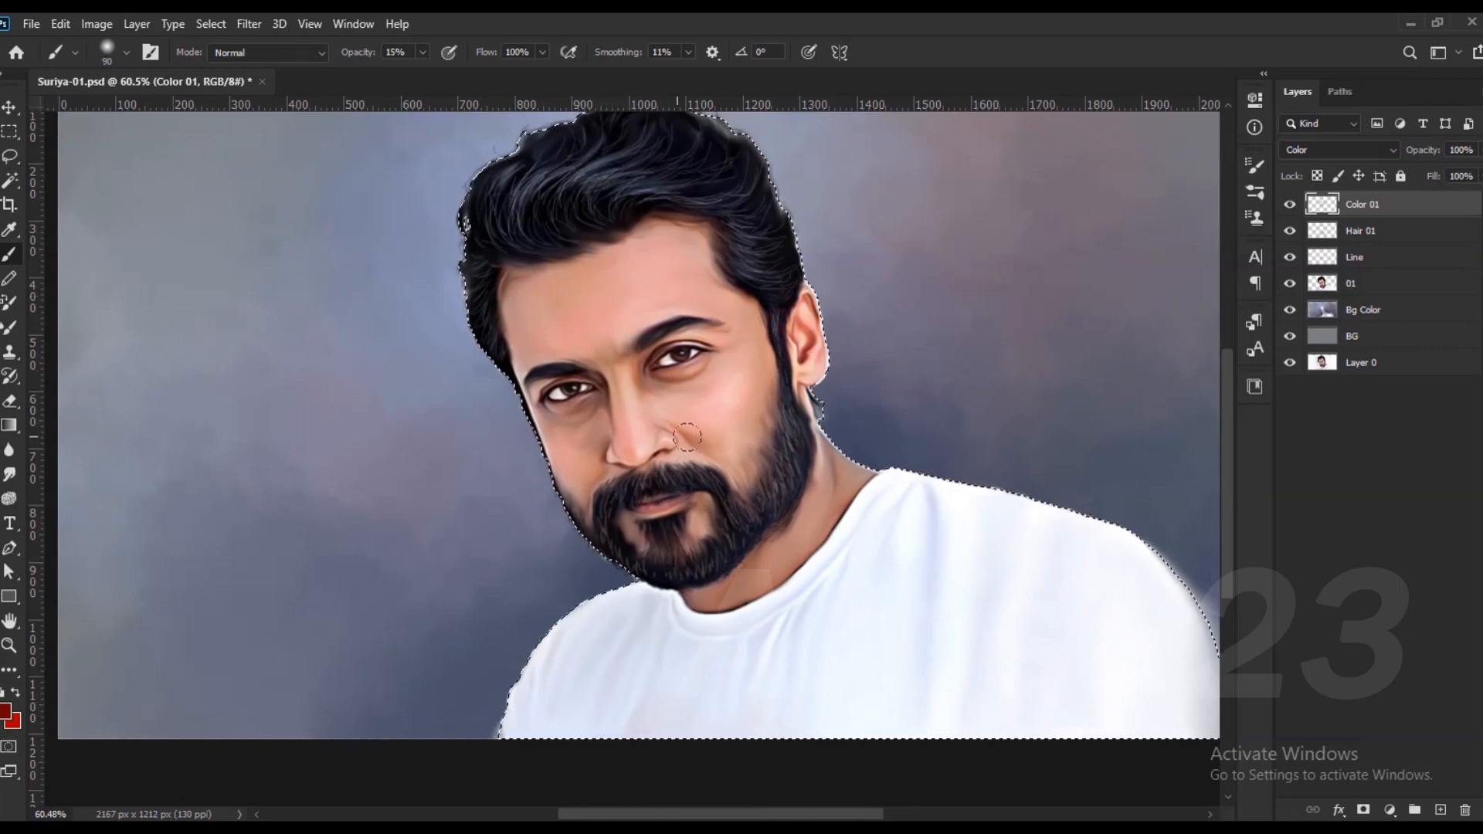
Step: Build up the red tint across the cheeks, nose and forehead with an 80 px brush and save the document
{"action": "scroll", "coordinate": [646, 441], "scroll_direction": "down", "scroll_amount": 9}
{"action": "scroll", "coordinate": [522, 429], "scroll_direction": "up", "scroll_amount": 7}
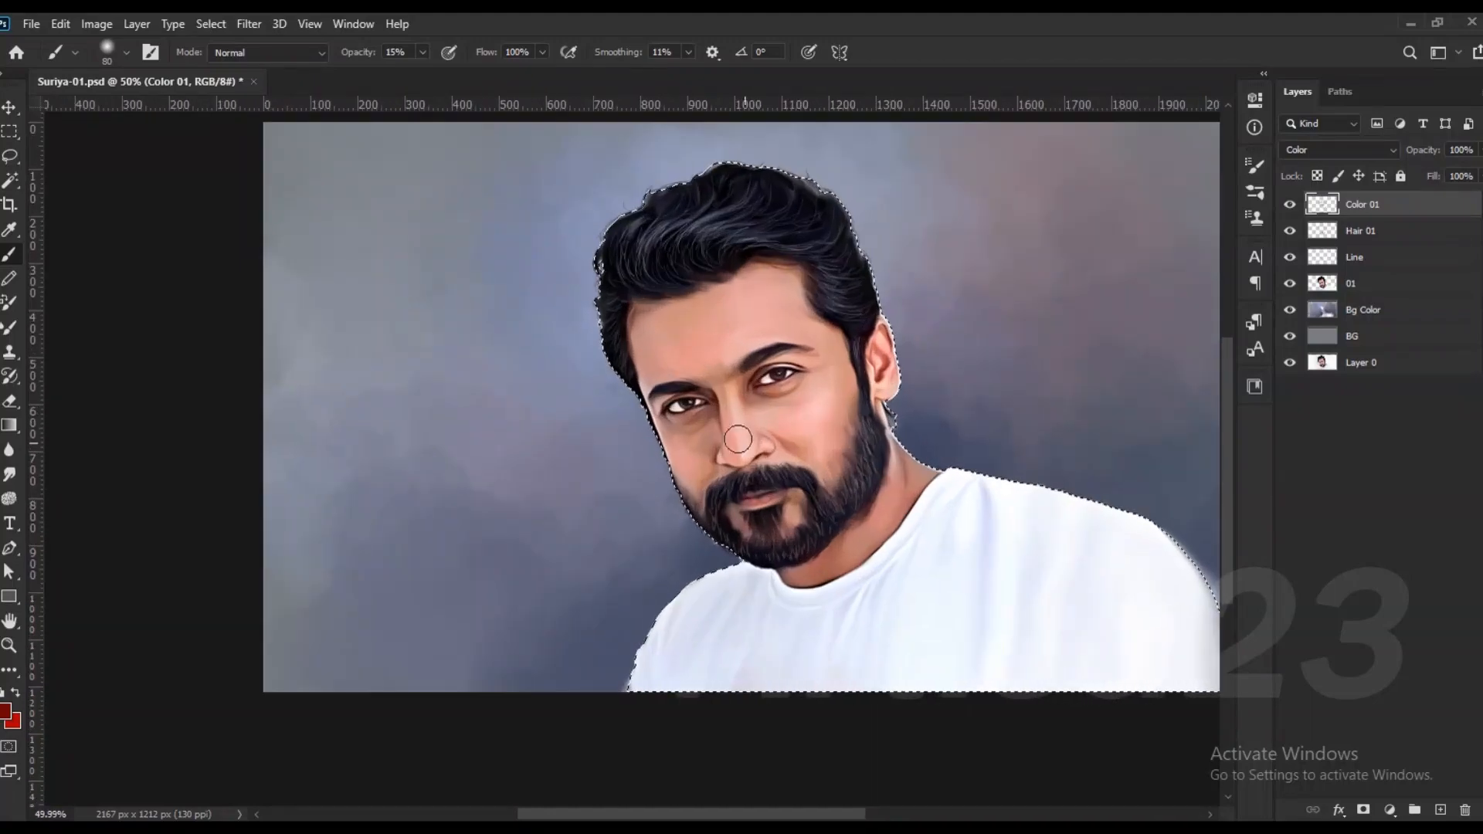
{"action": "scroll", "coordinate": [693, 323], "scroll_direction": "down", "scroll_amount": 1}
{"action": "scroll", "coordinate": [701, 341], "scroll_direction": "up", "scroll_amount": 1}
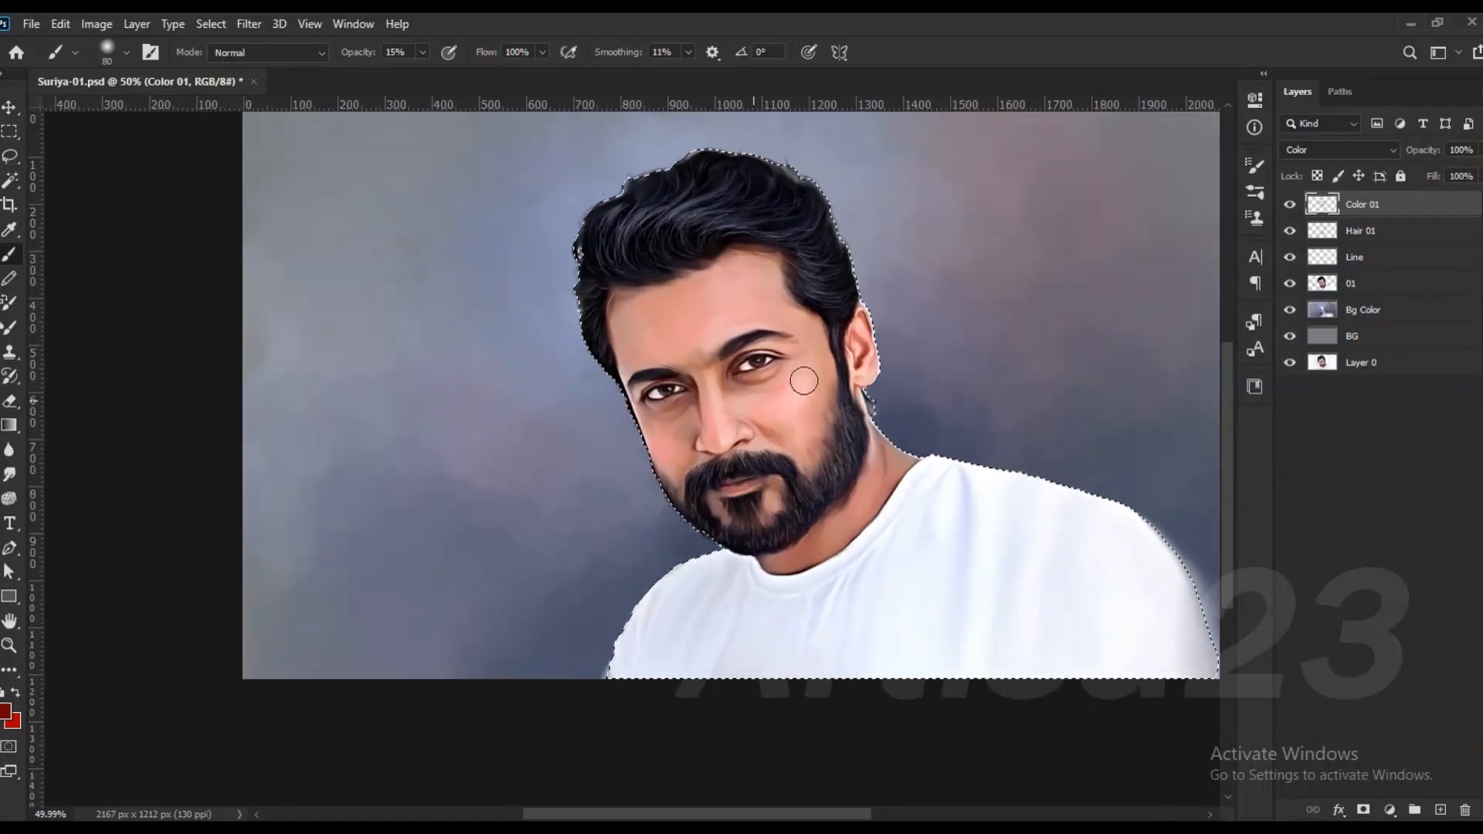
{"action": "scroll", "coordinate": [801, 380], "scroll_direction": "down", "scroll_amount": 3}
{"action": "scroll", "coordinate": [860, 410], "scroll_direction": "up", "scroll_amount": 3}
{"action": "key", "text": "ctrl+s"}
Step: Create a new layer above Hair 01 and name it Eyesbrow hair 01
{"action": "scroll", "coordinate": [716, 344], "scroll_direction": "up", "scroll_amount": 2}
{"action": "scroll", "coordinate": [717, 345], "scroll_direction": "down", "scroll_amount": 1}
{"action": "left_click", "coordinate": [1367, 230]}
{"action": "scroll", "coordinate": [741, 315], "scroll_direction": "up", "scroll_amount": 6}
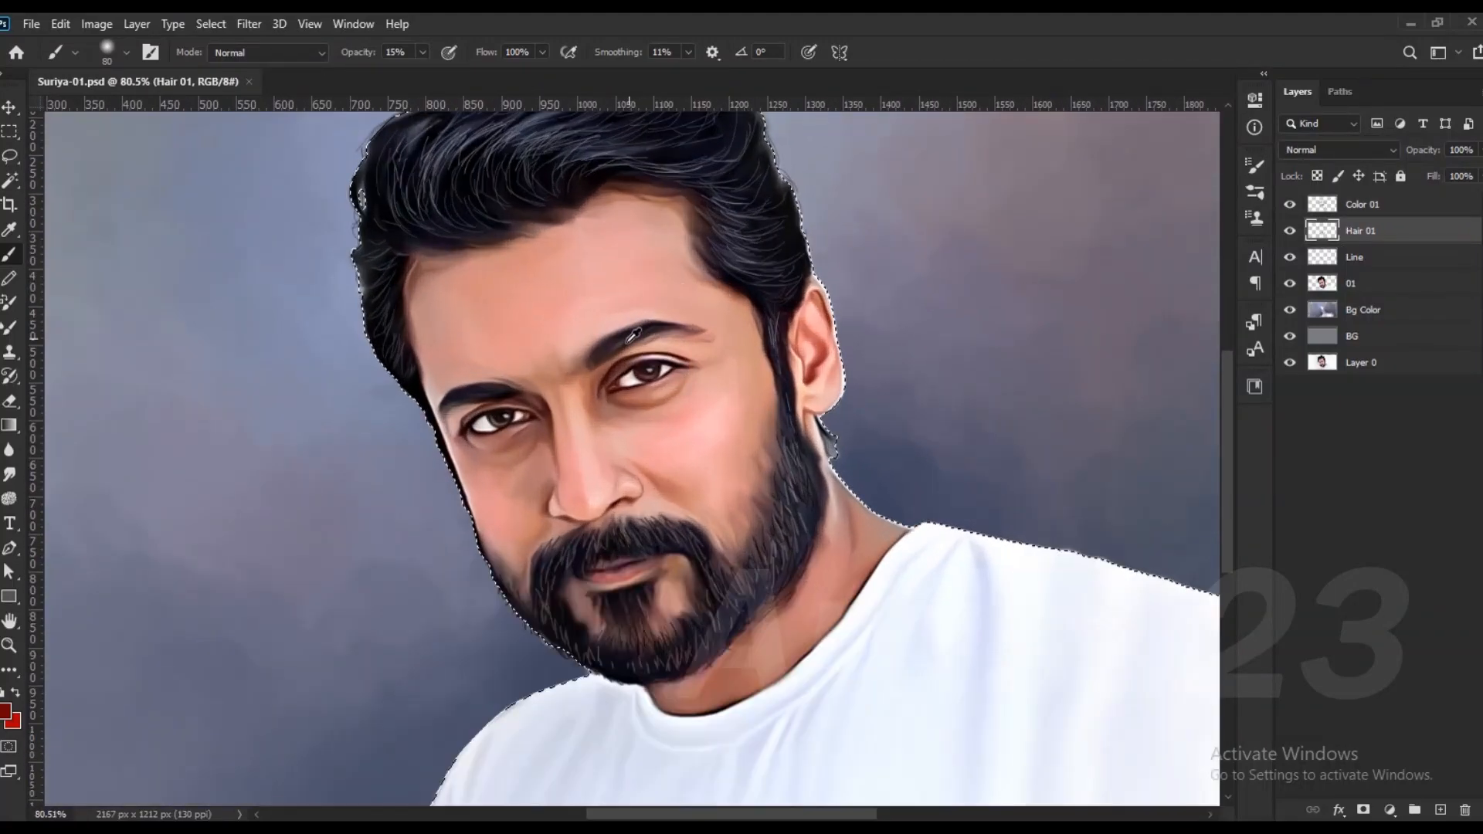
{"action": "key", "text": "ctrl+alt+shift+n"}
{"action": "double_click", "coordinate": [1363, 234]}
{"action": "type", "text": "Eye"}
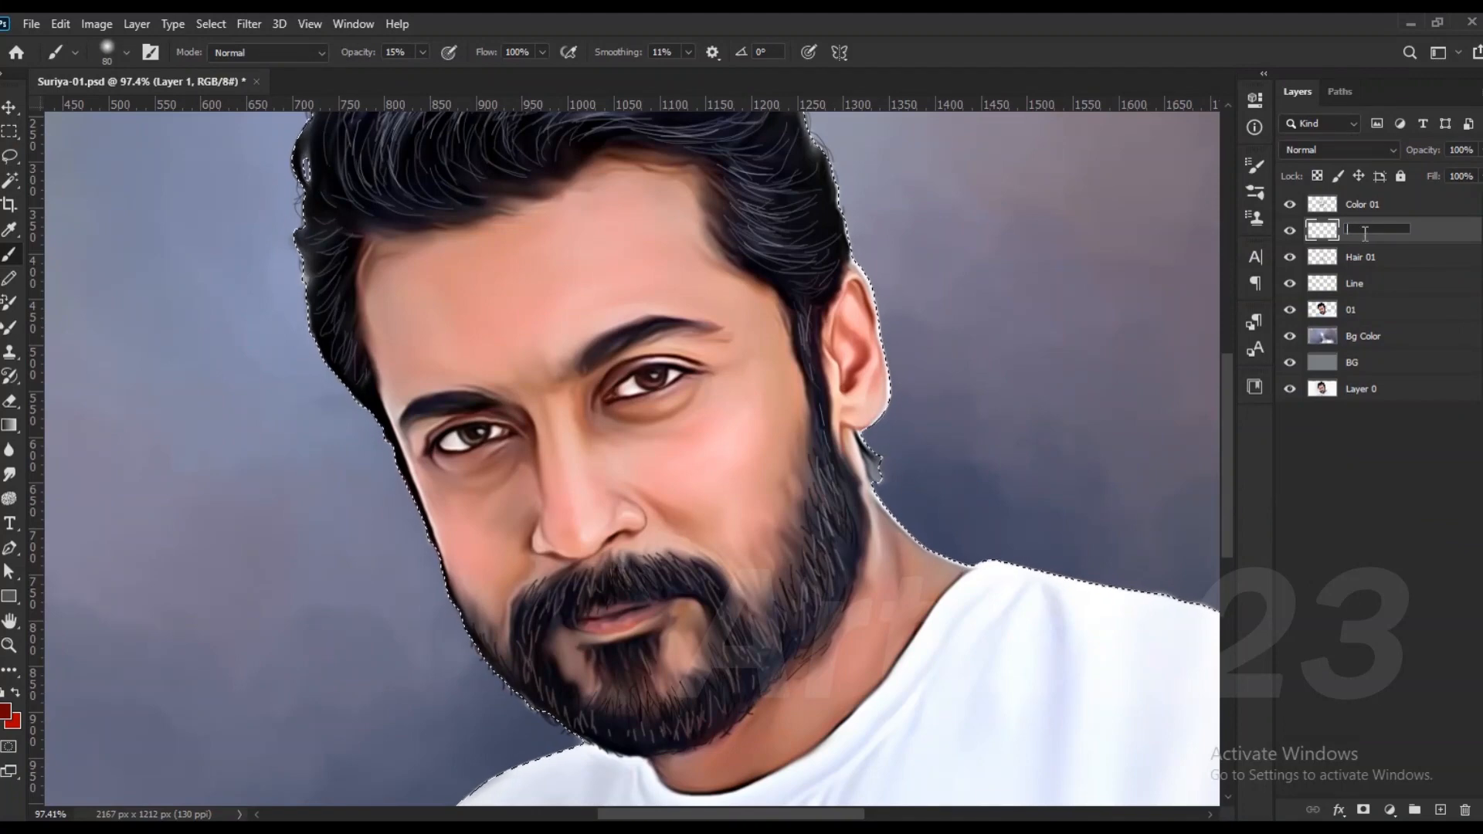
{"action": "type", "text": "sbrow hair 01"}
{"action": "key", "text": "Return"}
Step: Switch to a hard round brush at 61% opacity and reduce its size to 1 px
{"action": "scroll", "coordinate": [587, 349], "scroll_direction": "up", "scroll_amount": 7}
{"action": "key", "text": "F5"}
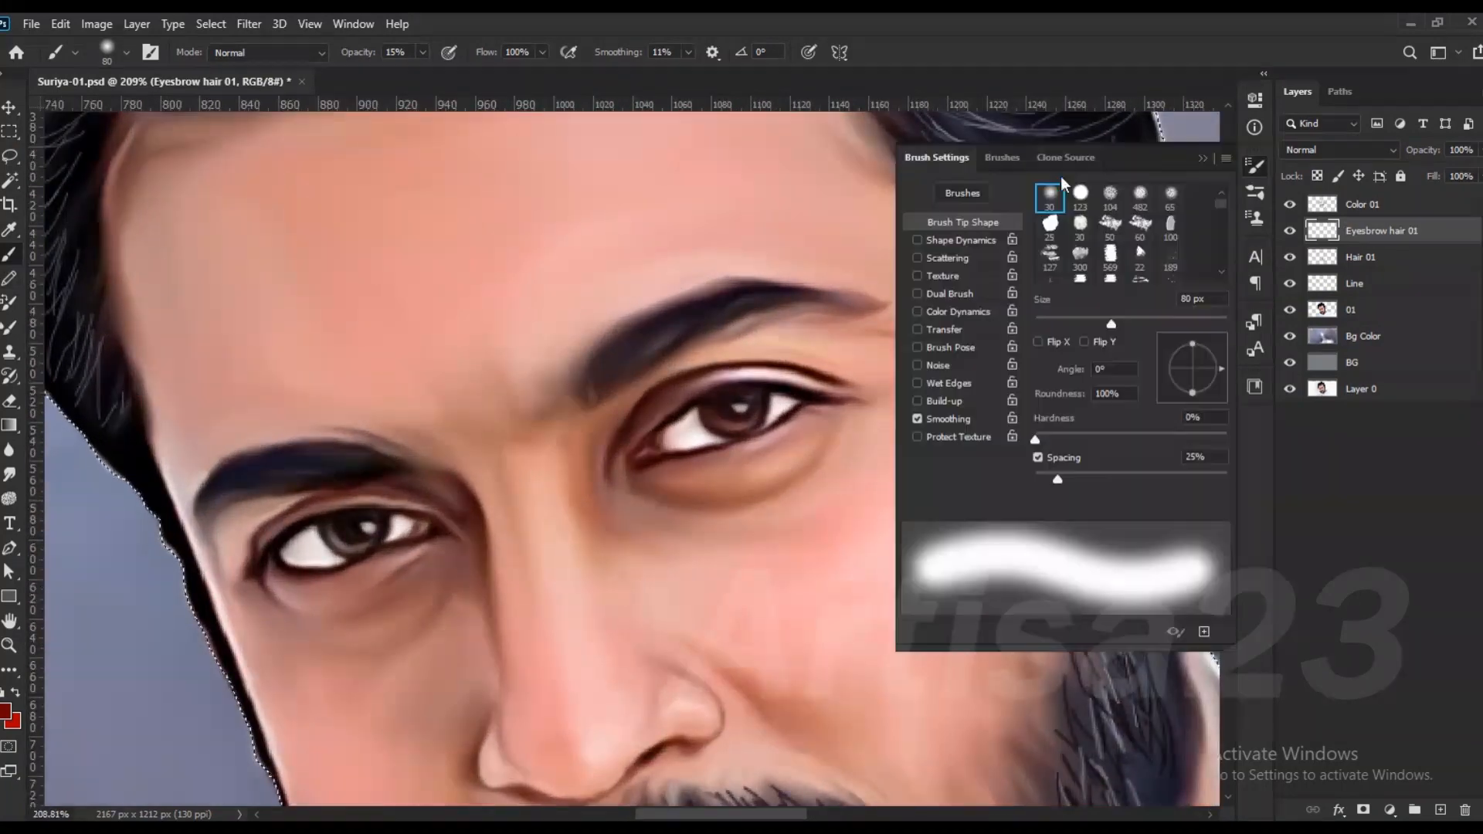
{"action": "left_click", "coordinate": [1081, 189]}
{"action": "key", "text": "F5"}
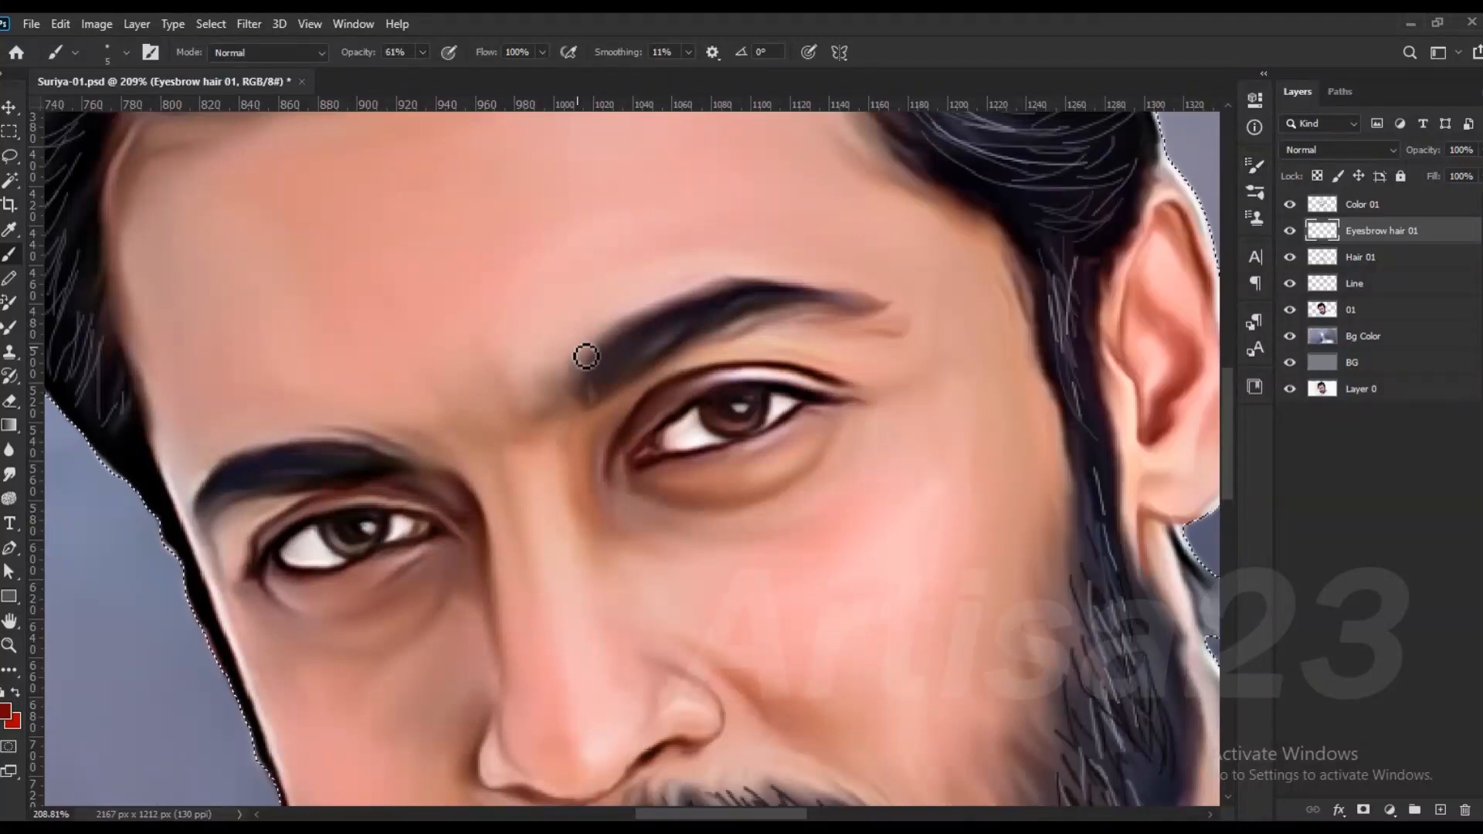
{"action": "scroll", "coordinate": [611, 338], "scroll_direction": "up", "scroll_amount": 4}
{"action": "key", "text": "bracketleft"}
{"action": "key", "text": "bracketleft"}
{"action": "key", "text": "bracketleft"}
{"action": "key", "text": "bracketleft"}
Step: Draw fine light hair strokes along the ear-side eyebrow and dark strands at its inner end, sampling tones from the image
{"action": "left_click", "coordinate": [638, 324], "text": "alt"}
{"action": "left_click_drag", "start_coordinate": [588, 387], "coordinate": [627, 335]}
{"action": "left_click_drag", "start_coordinate": [587, 392], "coordinate": [631, 360]}
{"action": "left_click_drag", "start_coordinate": [594, 410], "coordinate": [630, 384]}
{"action": "left_click_drag", "start_coordinate": [651, 382], "coordinate": [684, 357]}
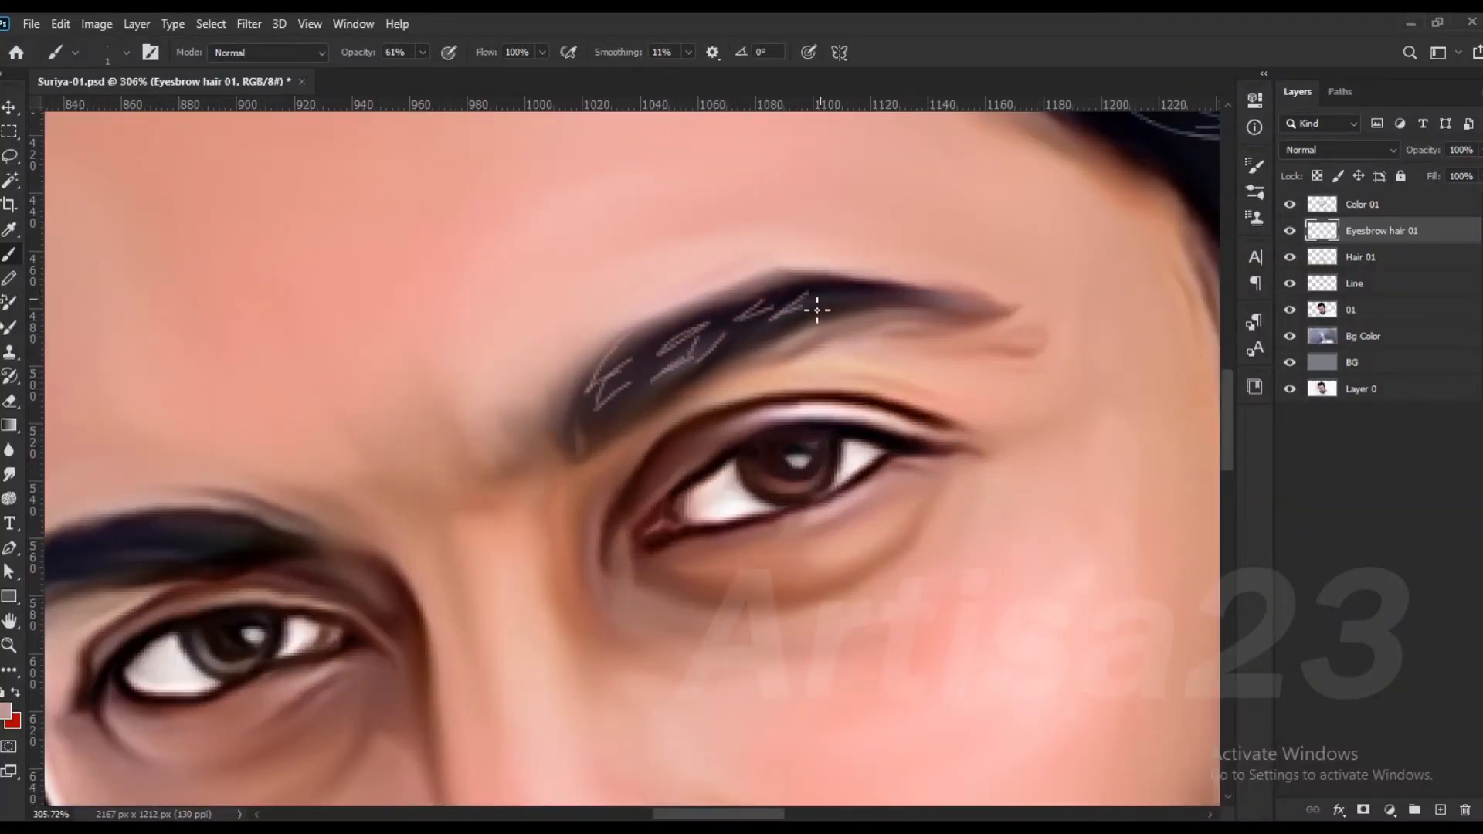
{"action": "scroll", "coordinate": [761, 328], "scroll_direction": "down", "scroll_amount": 2}
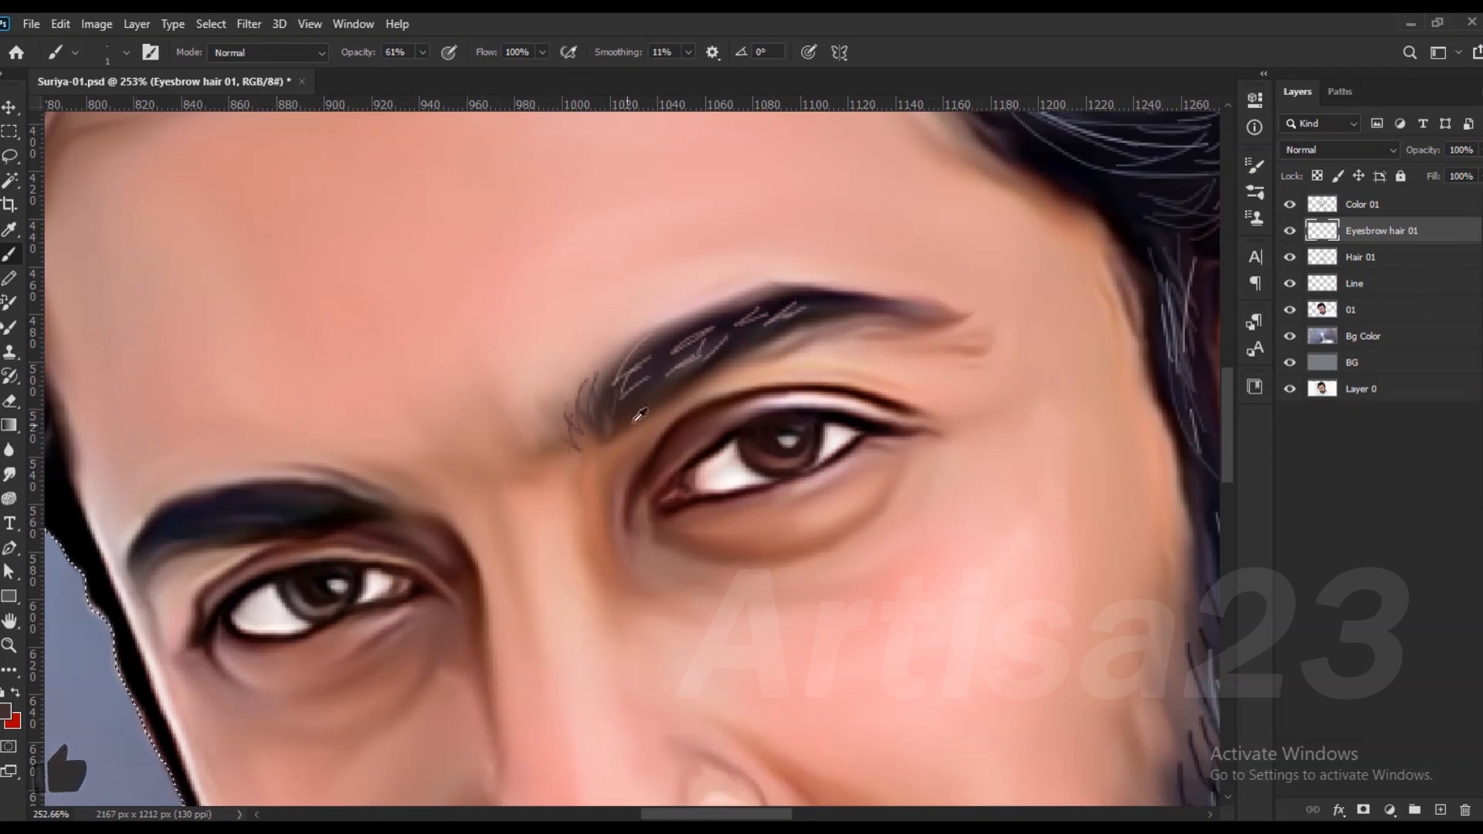
Step: Draw light and dark hair strokes over the other eyebrow in sampled tones, adding more strands to the ear-side eyebrow
{"action": "left_click_drag", "start_coordinate": [395, 493], "coordinate": [451, 479]}
{"action": "left_click", "coordinate": [325, 461], "text": "alt"}
{"action": "mouse_move", "coordinate": [355, 466]}
{"action": "left_mouse_down"}
{"action": "mouse_move", "coordinate": [376, 494]}
{"action": "mouse_move", "coordinate": [359, 507]}
{"action": "mouse_move", "coordinate": [308, 486]}
{"action": "mouse_move", "coordinate": [235, 504]}
{"action": "left_mouse_up"}
{"action": "left_click", "coordinate": [371, 479], "text": "alt"}
{"action": "left_click_drag", "start_coordinate": [719, 347], "coordinate": [701, 358]}
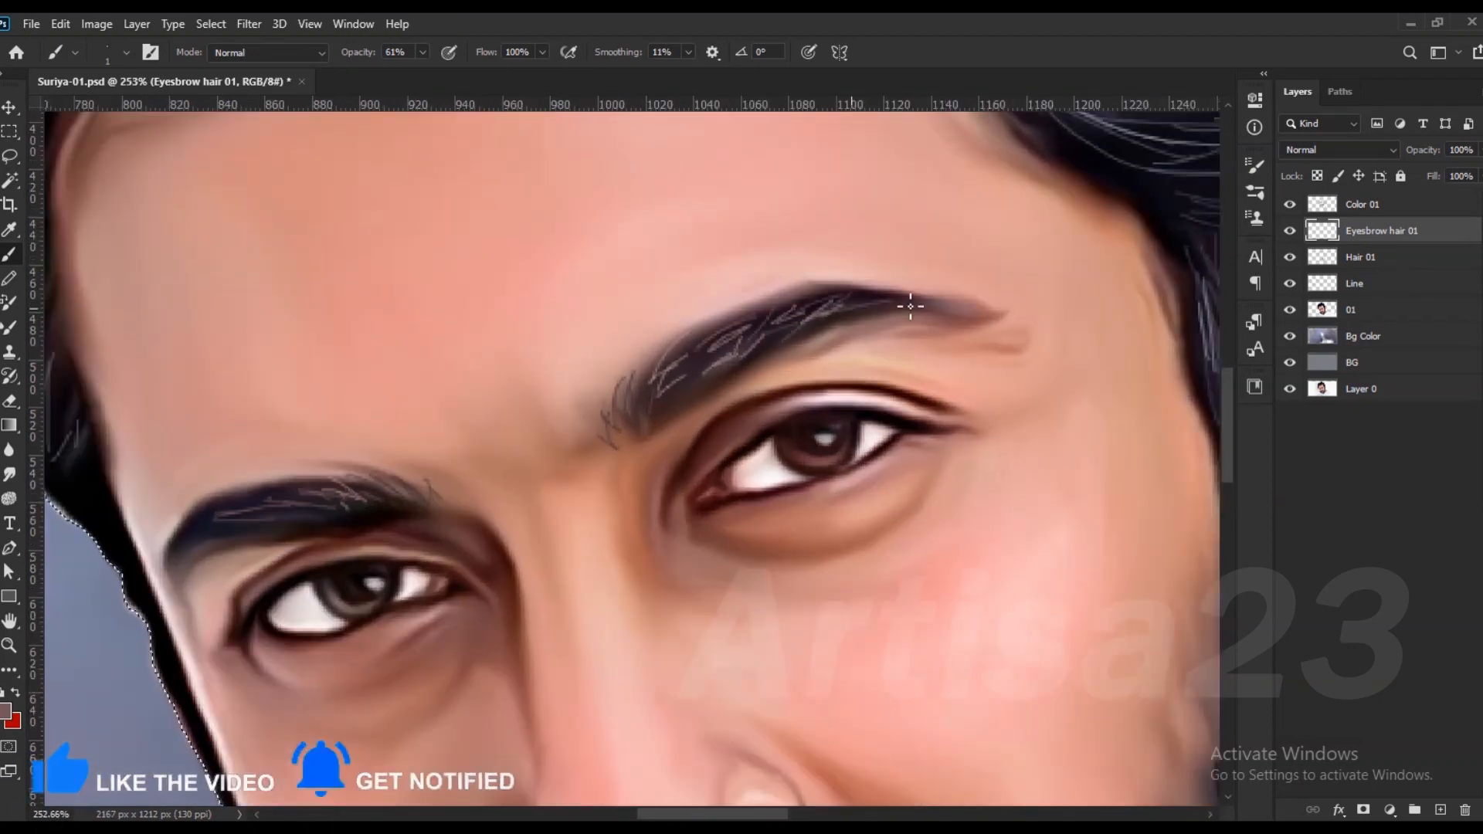
{"action": "scroll", "coordinate": [647, 420], "scroll_direction": "down", "scroll_amount": 1}
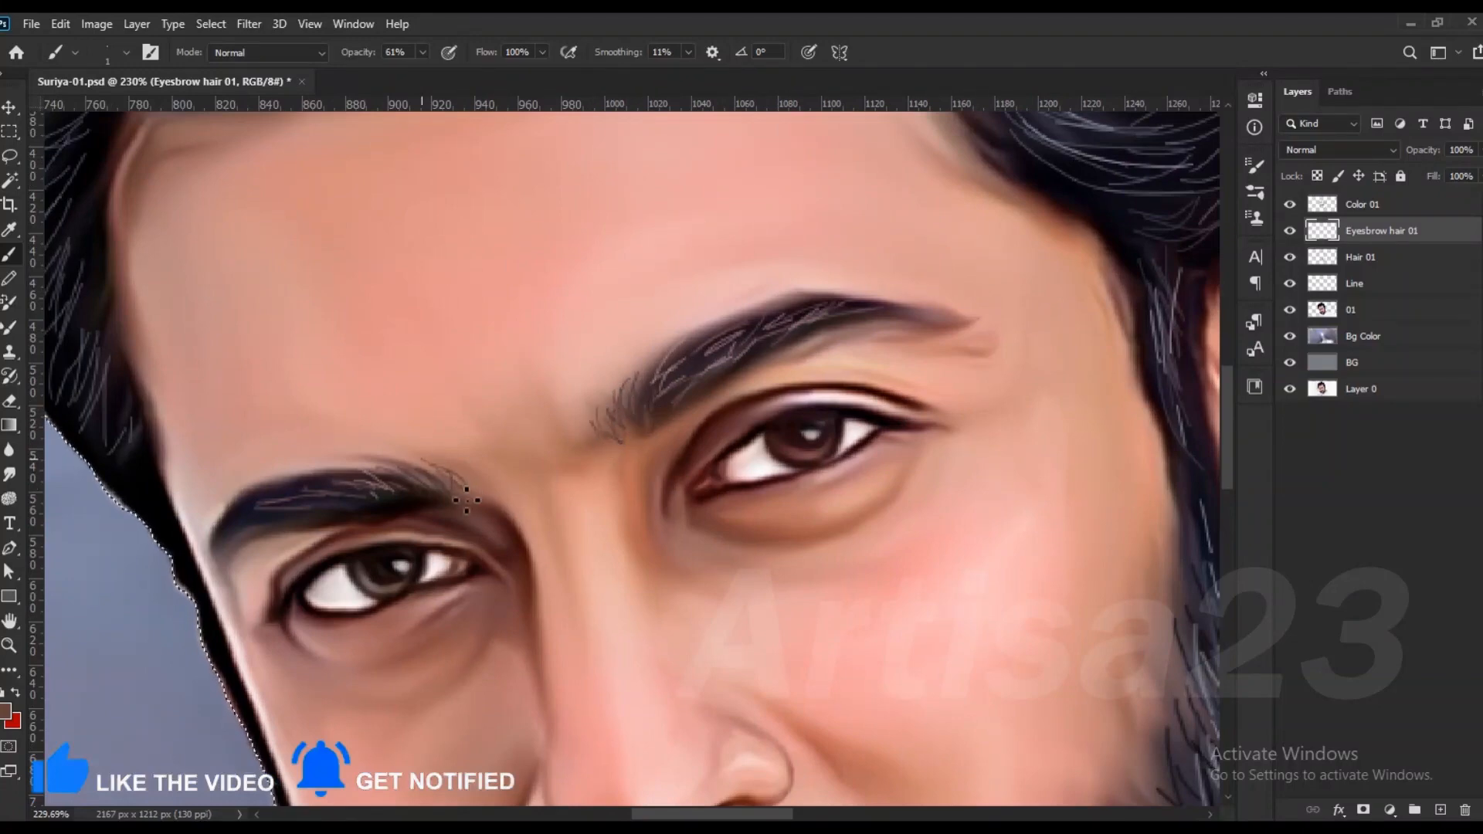
Step: Create a new layer above Eyesbrow hair 01 and name it Eyes Furr 01
{"action": "scroll", "coordinate": [514, 349], "scroll_direction": "down", "scroll_amount": 12}
{"action": "scroll", "coordinate": [514, 349], "scroll_direction": "up", "scroll_amount": 4}
{"action": "left_click", "coordinate": [1438, 809]}
{"action": "double_click", "coordinate": [1359, 230]}
{"action": "type", "text": "Eyes Furr 01"}
{"action": "key", "text": "Return"}
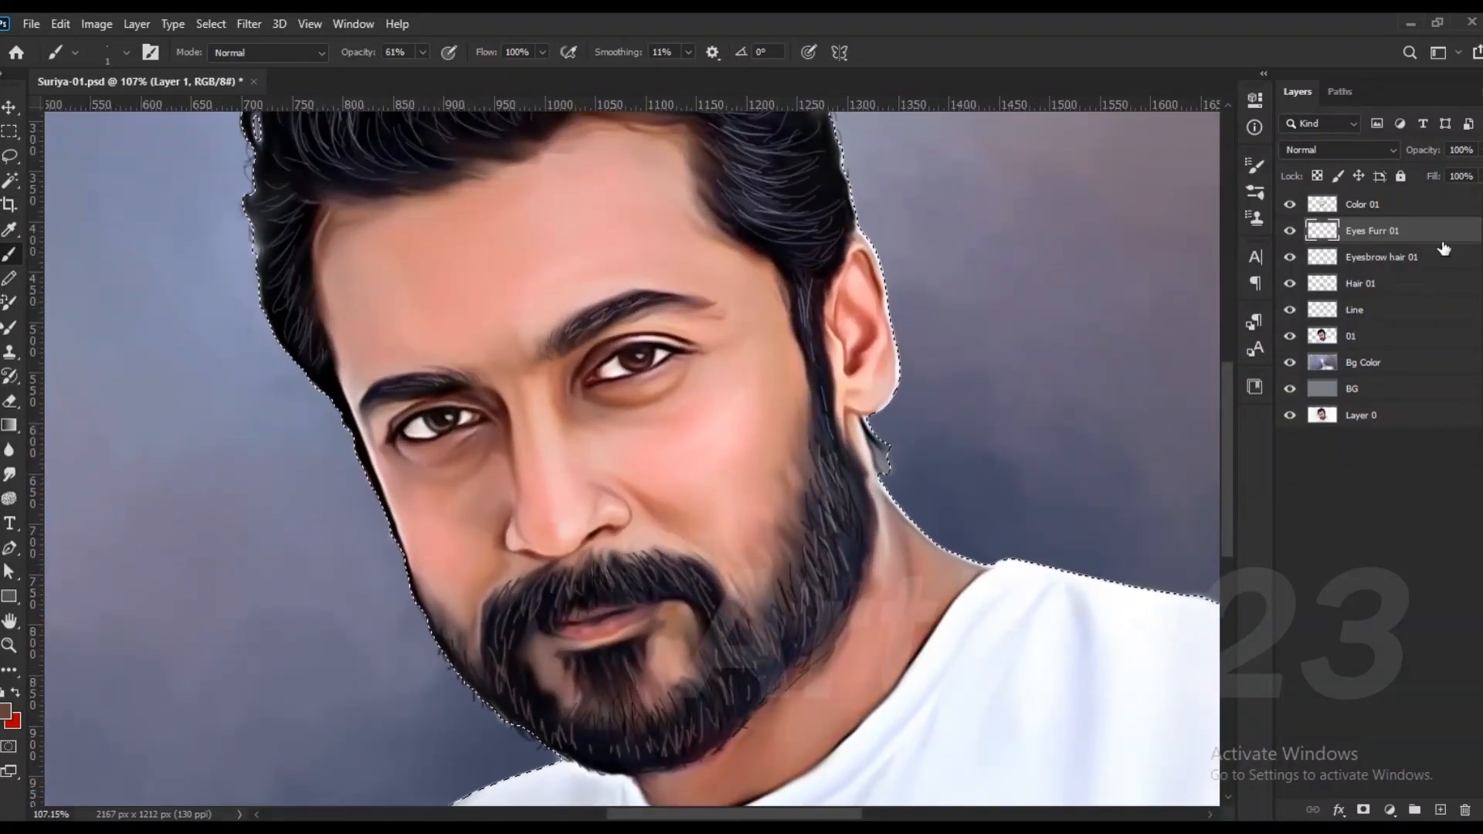
Step: Draw short black eyelashes along the upper lids of both eyes with the 1 px brush
{"action": "scroll", "coordinate": [711, 339], "scroll_direction": "up", "scroll_amount": 10}
{"action": "scroll", "coordinate": [711, 338], "scroll_direction": "up", "scroll_amount": 3}
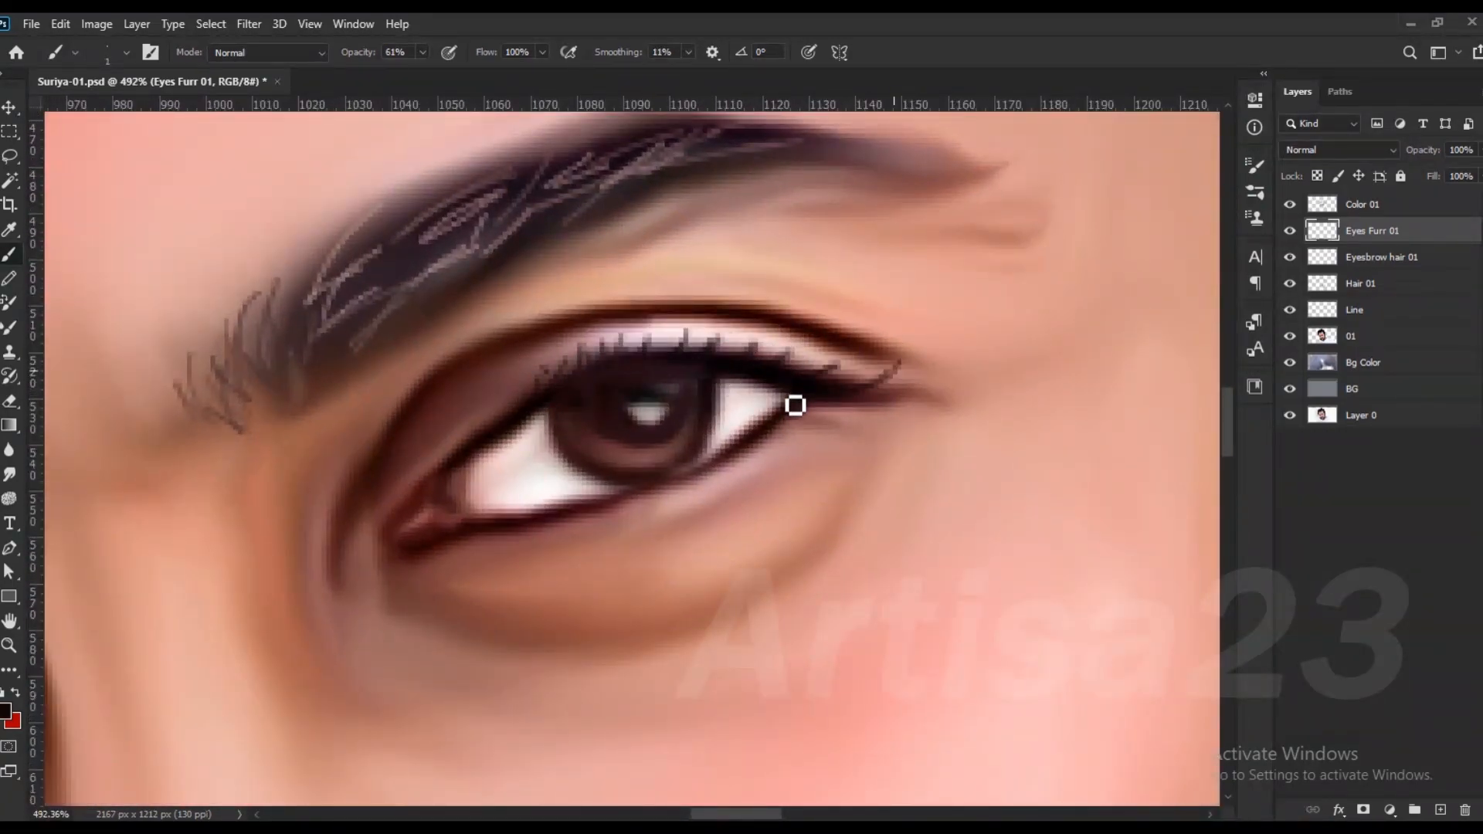
{"action": "scroll", "coordinate": [851, 371], "scroll_direction": "down", "scroll_amount": 7}
{"action": "scroll", "coordinate": [369, 505], "scroll_direction": "up", "scroll_amount": 7}
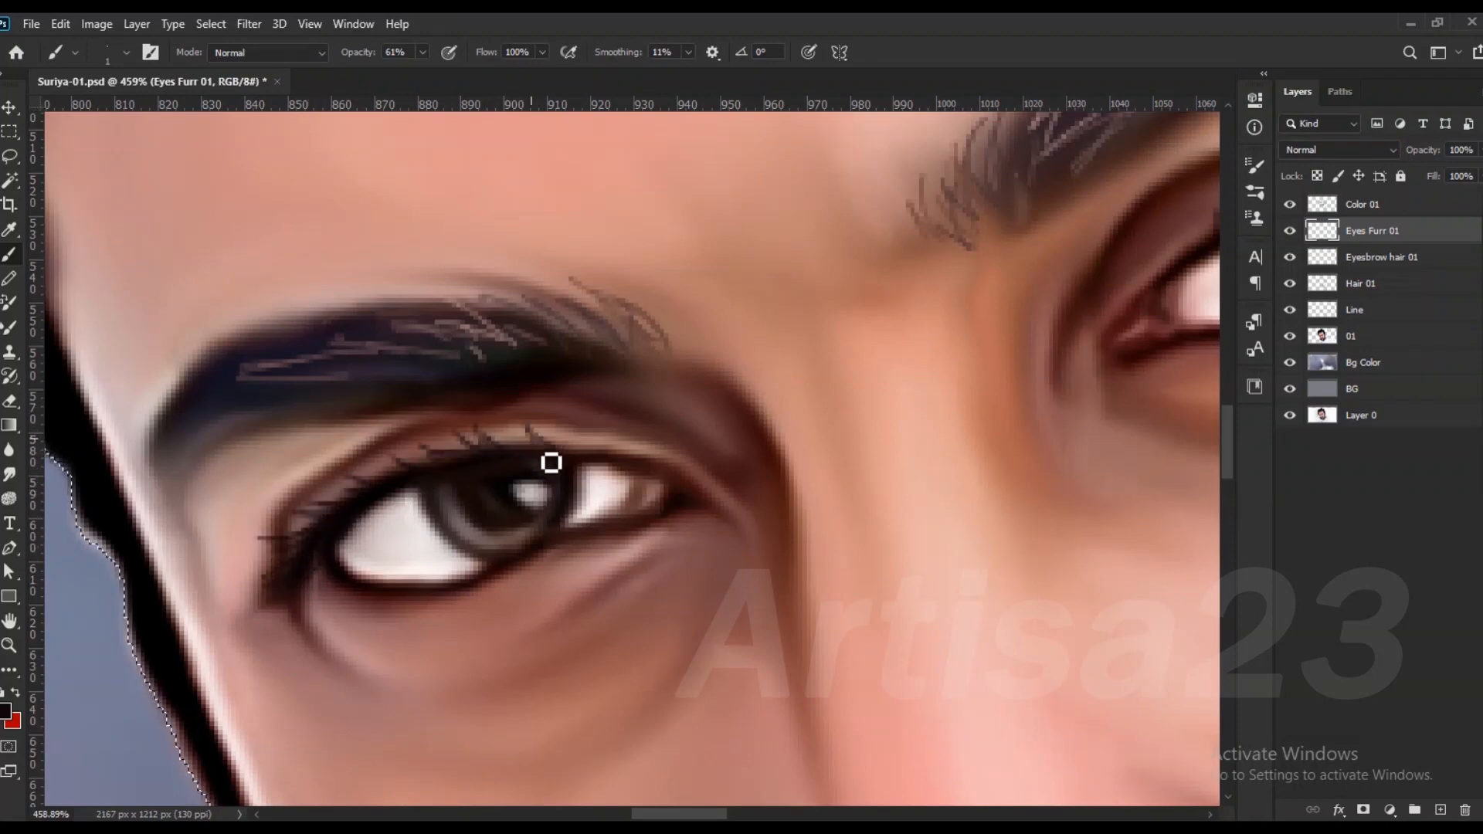
Step: Draw short black eyelashes along the lower lids of both eyes
{"action": "scroll", "coordinate": [631, 472], "scroll_direction": "down", "scroll_amount": 6}
{"action": "scroll", "coordinate": [455, 479], "scroll_direction": "up", "scroll_amount": 6}
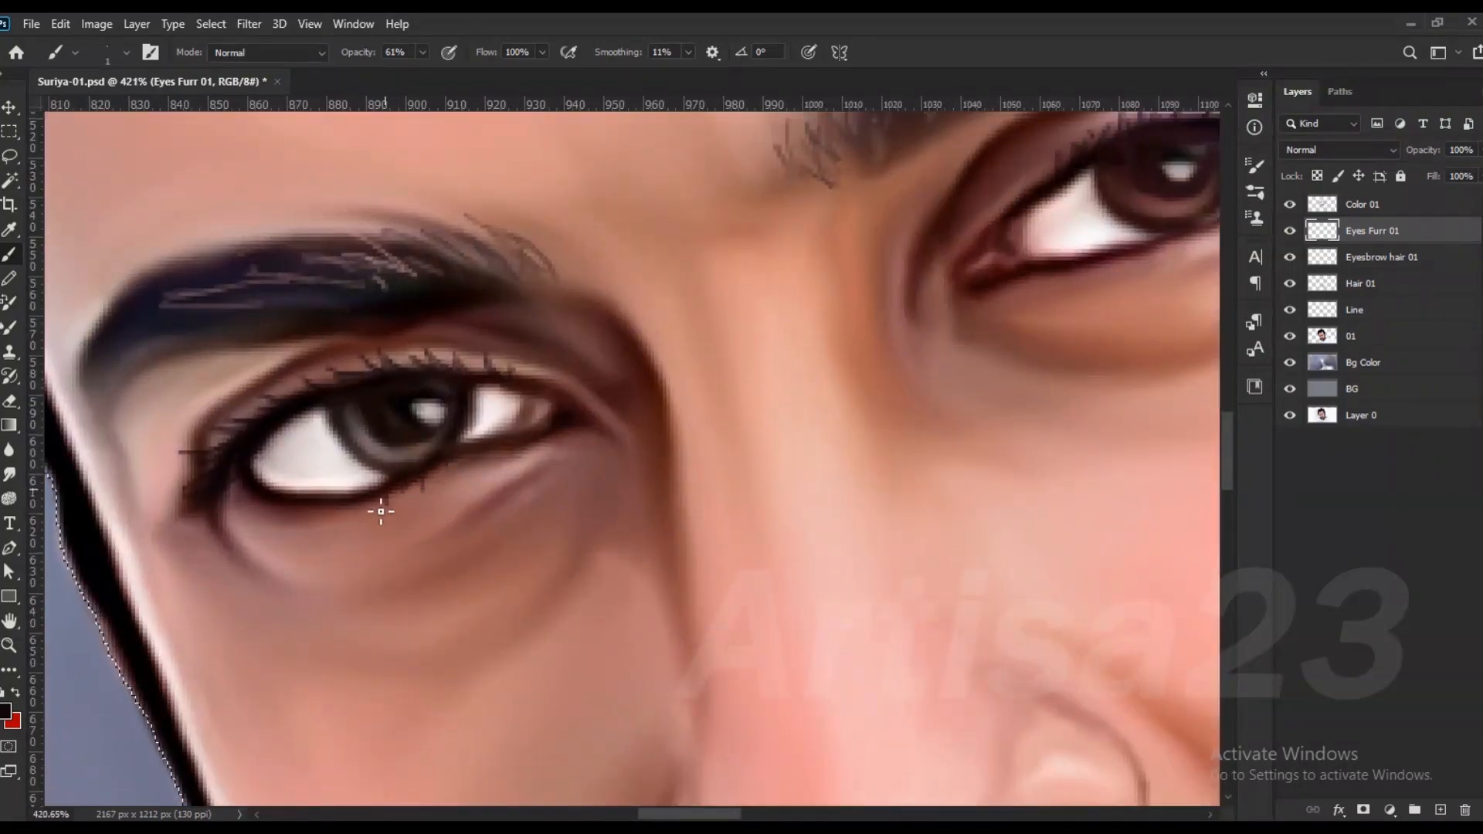
{"action": "scroll", "coordinate": [299, 507], "scroll_direction": "down", "scroll_amount": 6}
{"action": "scroll", "coordinate": [707, 408], "scroll_direction": "up", "scroll_amount": 6}
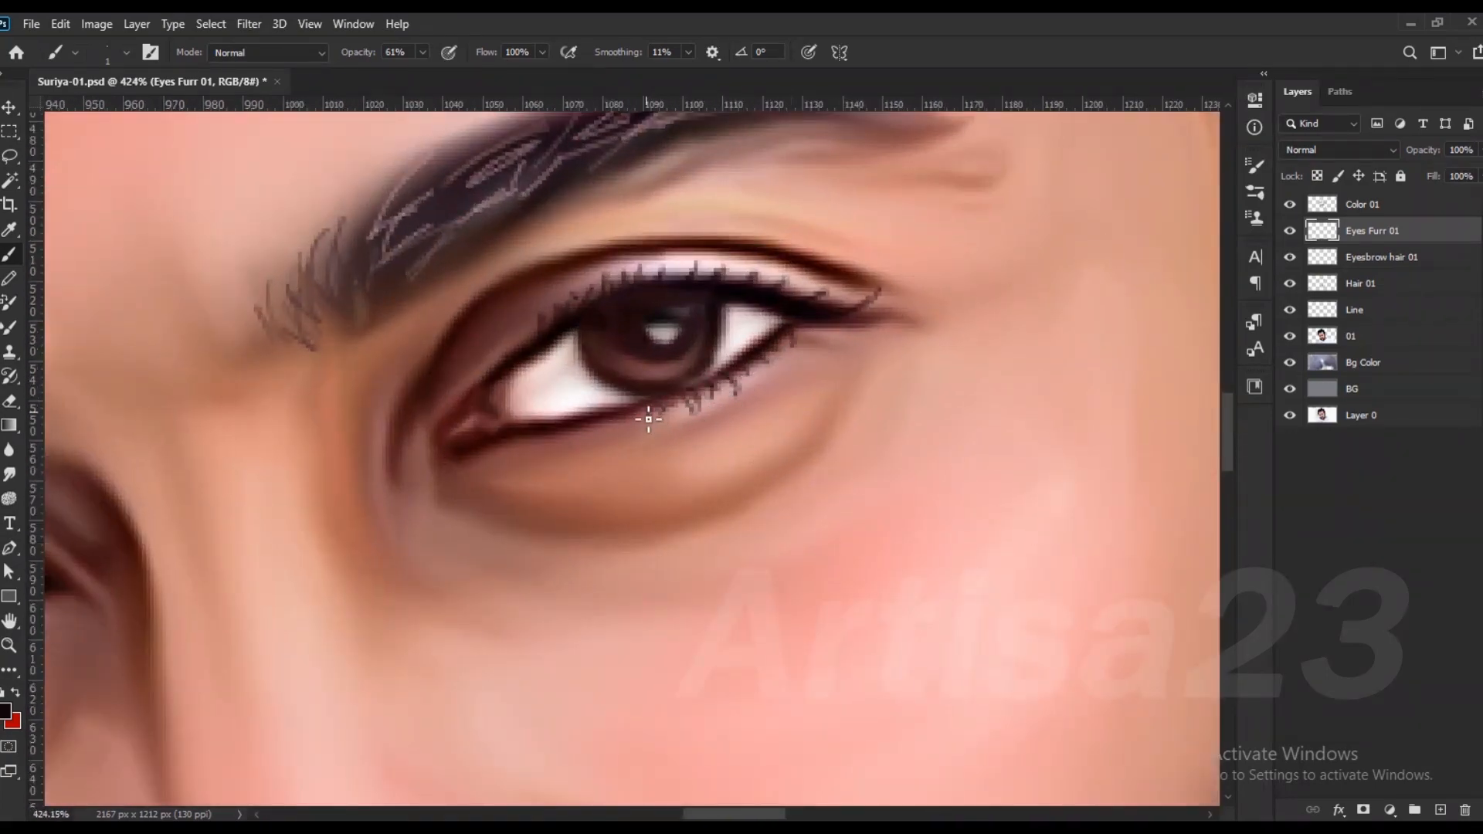
Step: Create a new layer above Color 01 and name it Color 02
{"action": "scroll", "coordinate": [608, 424], "scroll_direction": "down", "scroll_amount": 10}
{"action": "left_click", "coordinate": [1361, 204]}
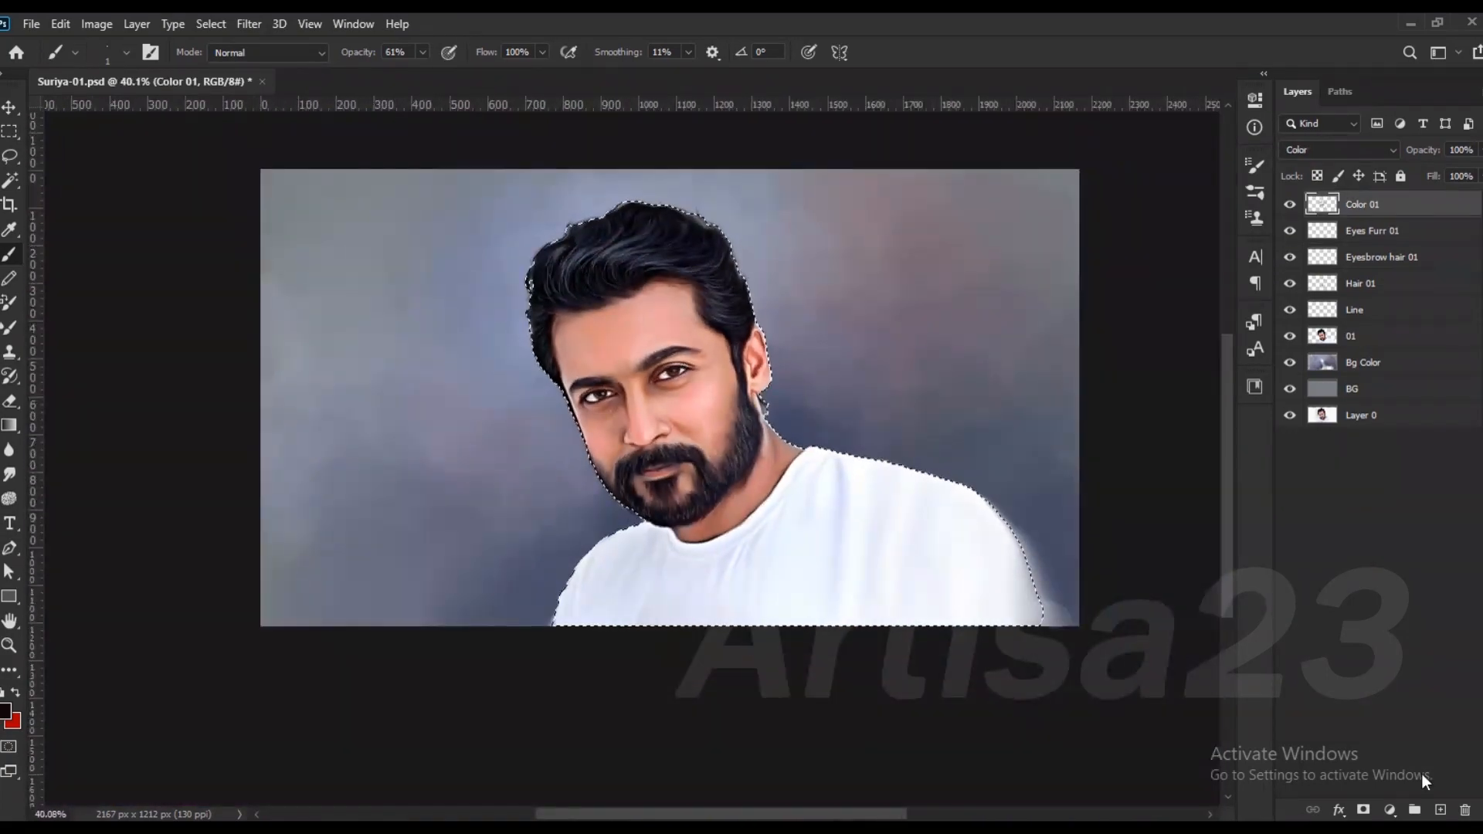
{"action": "left_click", "coordinate": [1439, 809]}
{"action": "double_click", "coordinate": [1366, 203]}
{"action": "type", "text": "Color 02"}
{"action": "key", "text": "Return"}
{"action": "scroll", "coordinate": [701, 337], "scroll_direction": "down", "scroll_amount": 2}
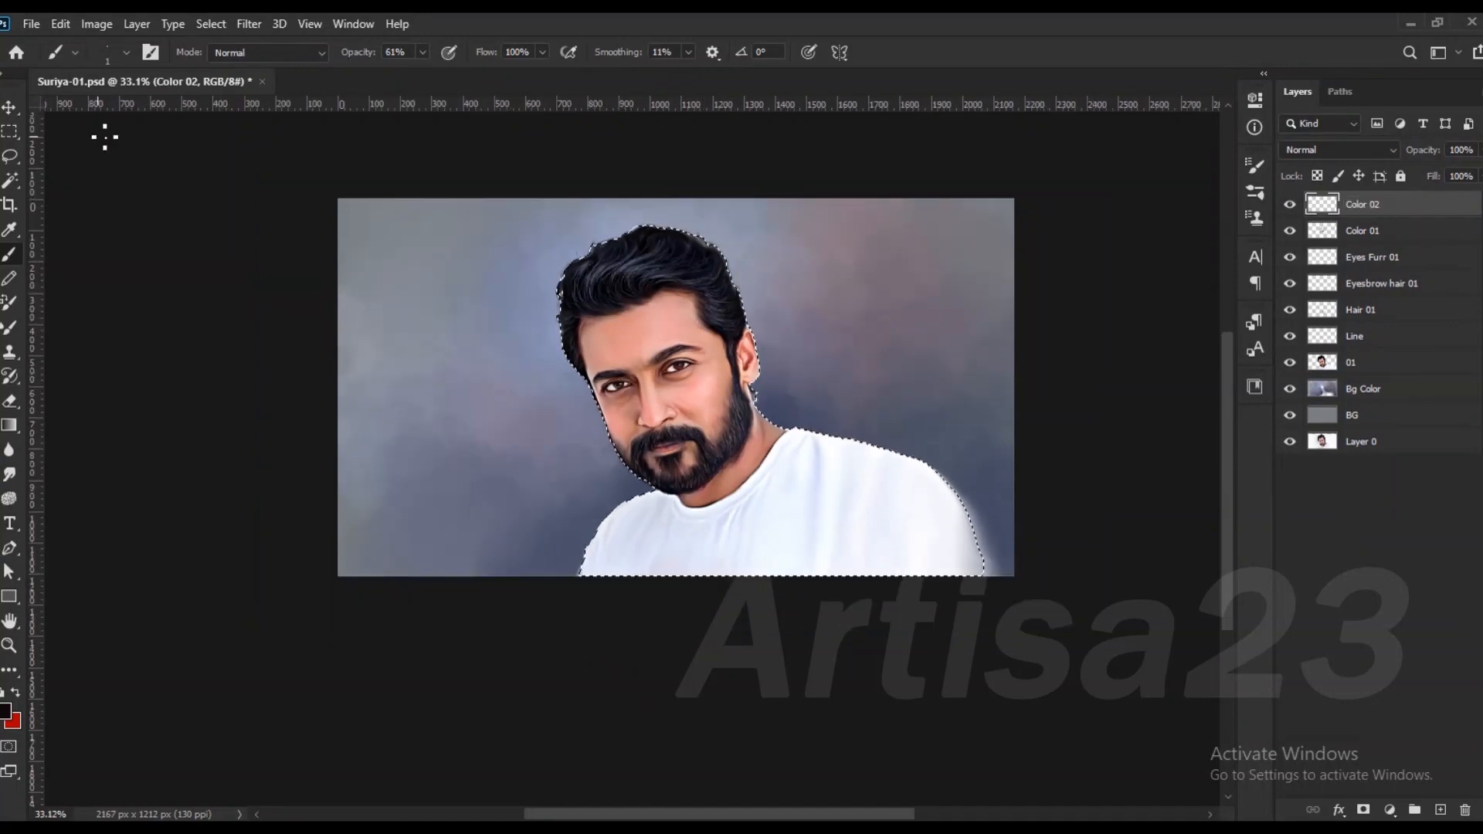
Step: Choose a soft round 30 px brush and set its opacity to 17%
{"action": "key", "text": "F5"}
{"action": "key", "text": "F5"}
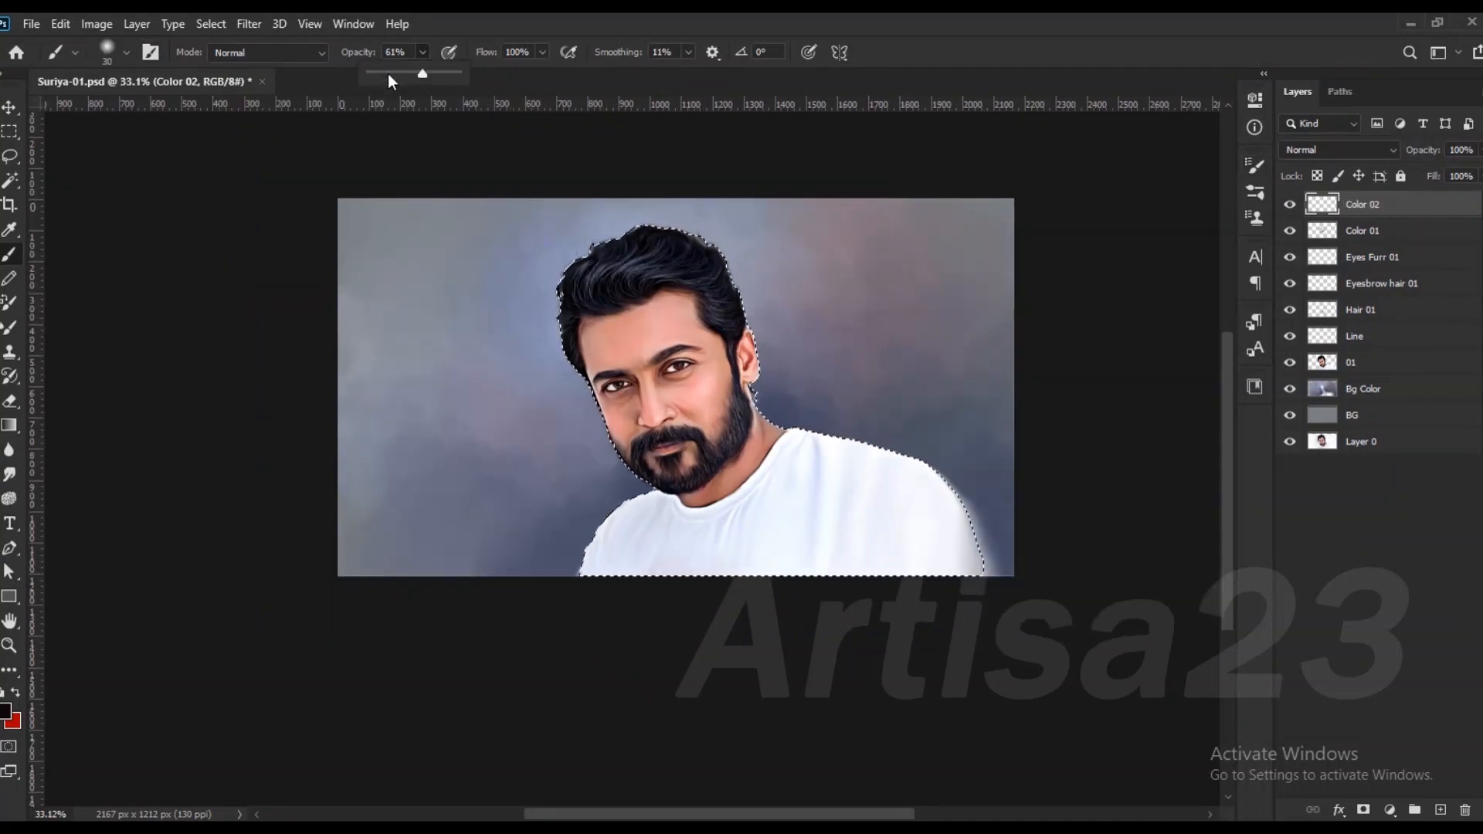
{"action": "scroll", "coordinate": [730, 374], "scroll_direction": "up", "scroll_amount": 2}
Step: Choose a light orange foreground colour and set the Color 02 layer's blend mode to Color
{"action": "left_click", "coordinate": [6, 711]}
{"action": "left_click_drag", "start_coordinate": [1253, 567], "coordinate": [1252, 591]}
{"action": "left_click", "coordinate": [1155, 384]}
{"action": "left_click", "coordinate": [1417, 367]}
{"action": "key", "text": "b"}
{"action": "left_click", "coordinate": [1338, 150]}
{"action": "left_click", "coordinate": [1313, 593]}
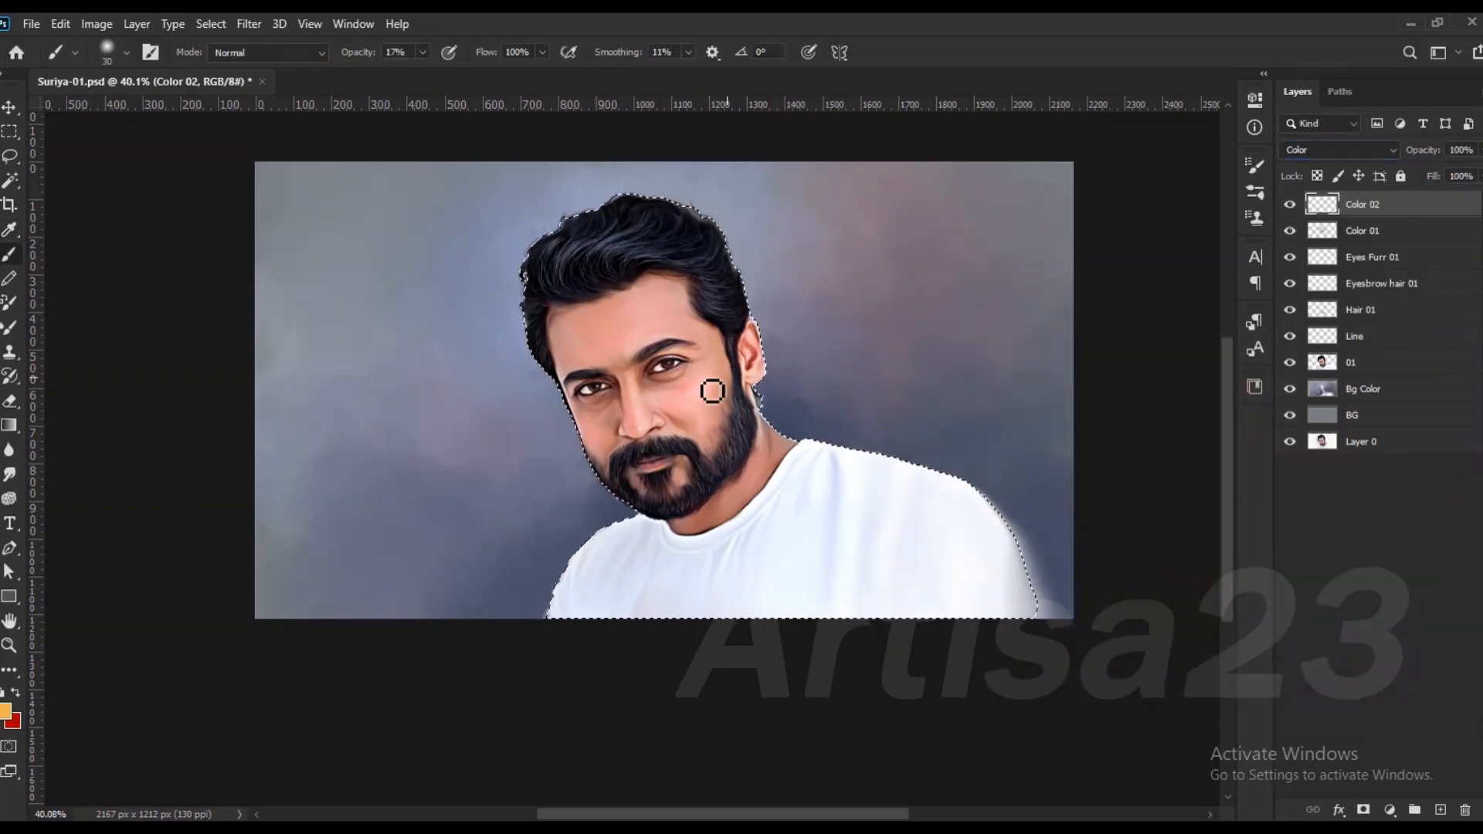
Step: Paint soft light orange tints over the face on the Color 02 layer with a 50 px brush at 17% opacity
{"action": "scroll", "coordinate": [606, 392], "scroll_direction": "up", "scroll_amount": 4}
{"action": "key", "text": "["}
{"action": "key", "text": "["}
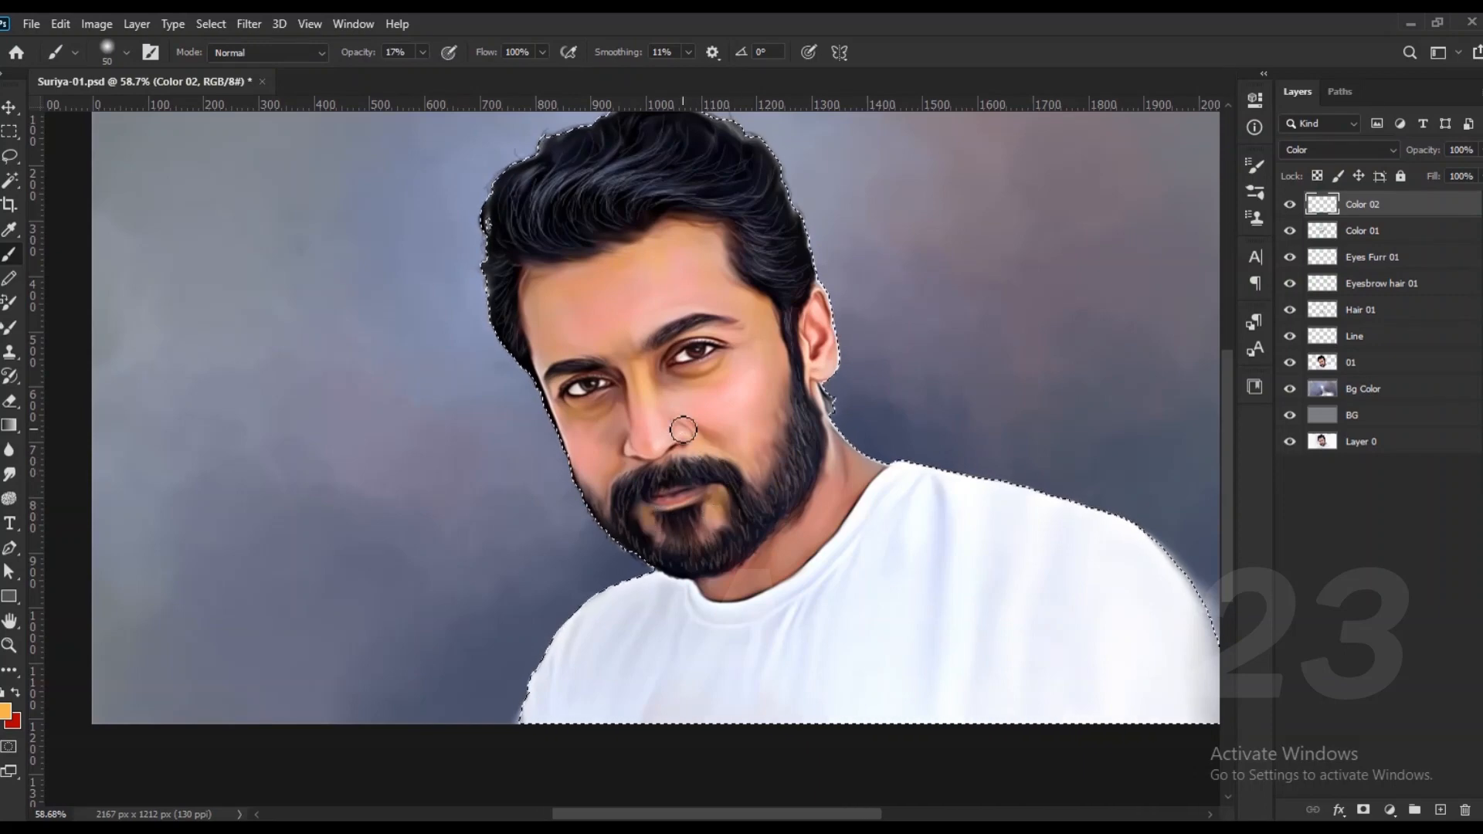
{"action": "scroll", "coordinate": [595, 436], "scroll_direction": "up", "scroll_amount": 2}
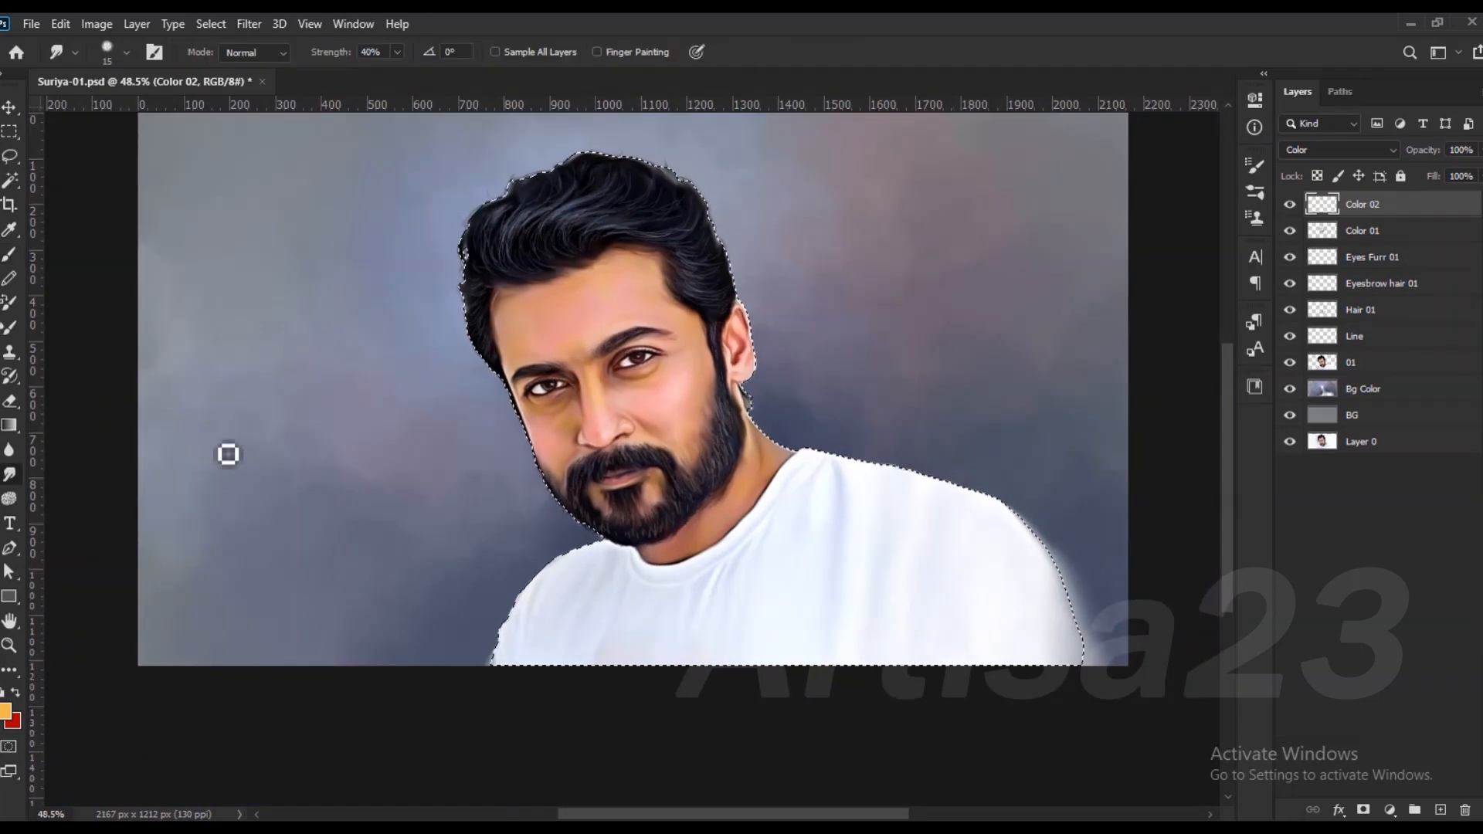
Step: Blend the orange tints into the skin using a larger Smudge brush at 40% strength
{"action": "scroll", "coordinate": [666, 338], "scroll_direction": "up", "scroll_amount": 2}
{"action": "key", "text": "bracketright"}
{"action": "key", "text": "bracketright"}
{"action": "key", "text": "bracketright"}
{"action": "key", "text": "bracketright"}
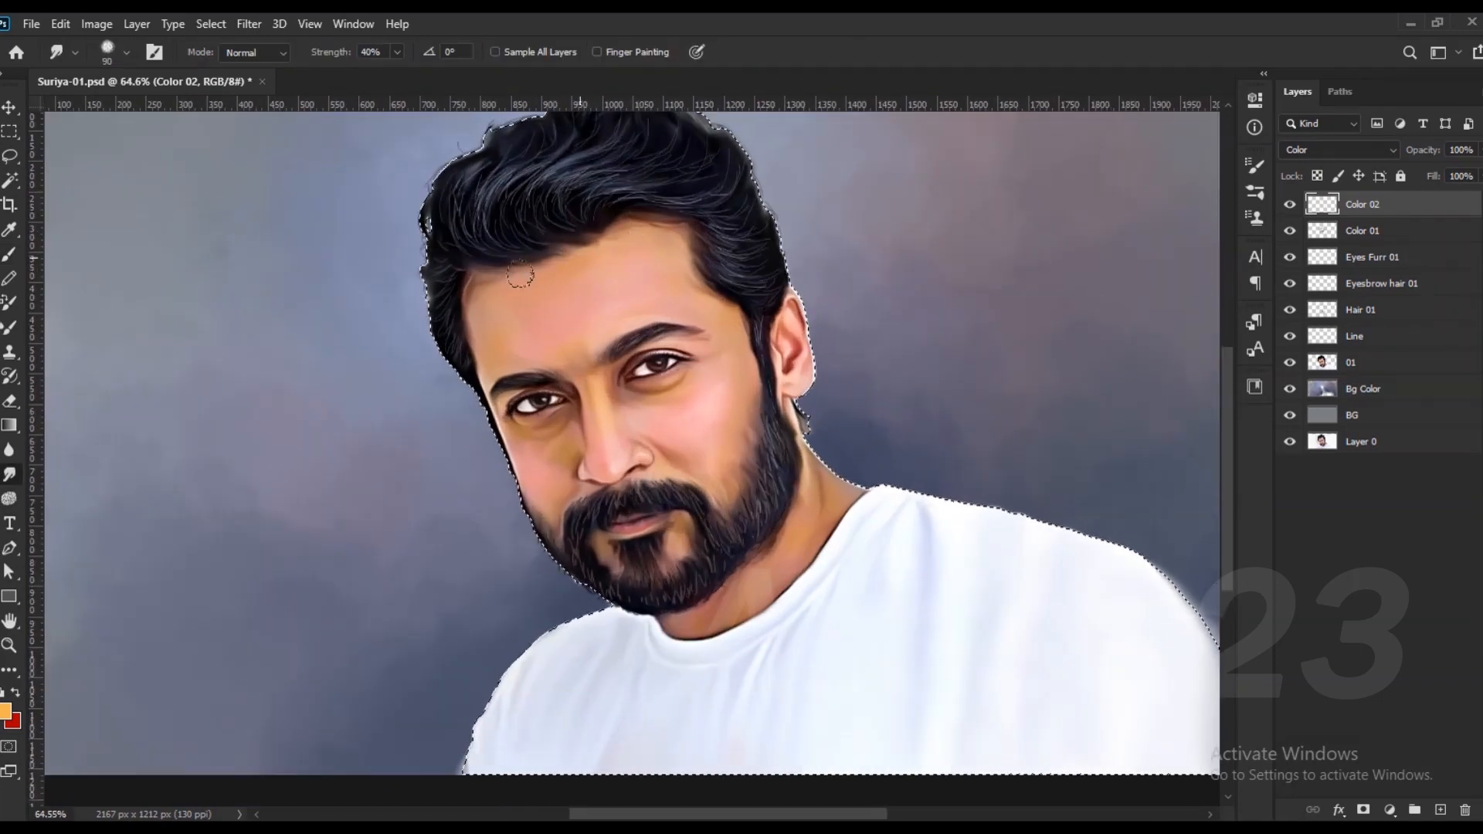
{"action": "key", "text": "bracketright"}
{"action": "key", "text": "bracketright"}
Step: Deselect the figure outline and save the document
{"action": "key", "text": "ctrl+d"}
{"action": "scroll", "coordinate": [770, 485], "scroll_direction": "down", "scroll_amount": 2}
{"action": "scroll", "coordinate": [777, 519], "scroll_direction": "down", "scroll_amount": 1}
{"action": "key", "text": "ctrl+s"}
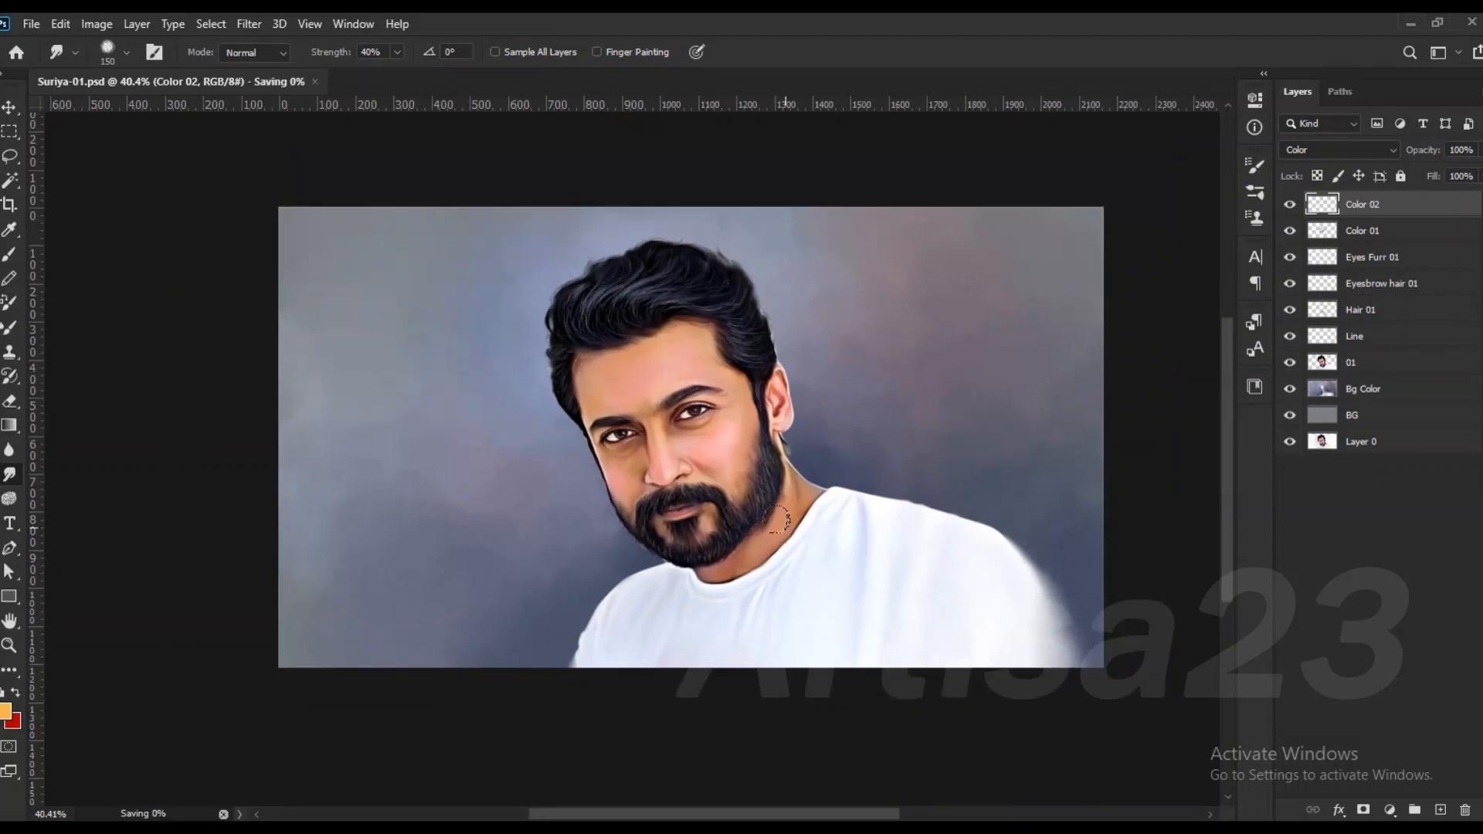
{"action": "scroll", "coordinate": [785, 517], "scroll_direction": "down", "scroll_amount": 1}
{"action": "scroll", "coordinate": [981, 545], "scroll_direction": "up", "scroll_amount": 1}
Step: Create a new layer named Lips above Color 02 and paint the lips dark red with a brush at 71% opacity
{"action": "key", "text": "ctrl+shift+alt+n"}
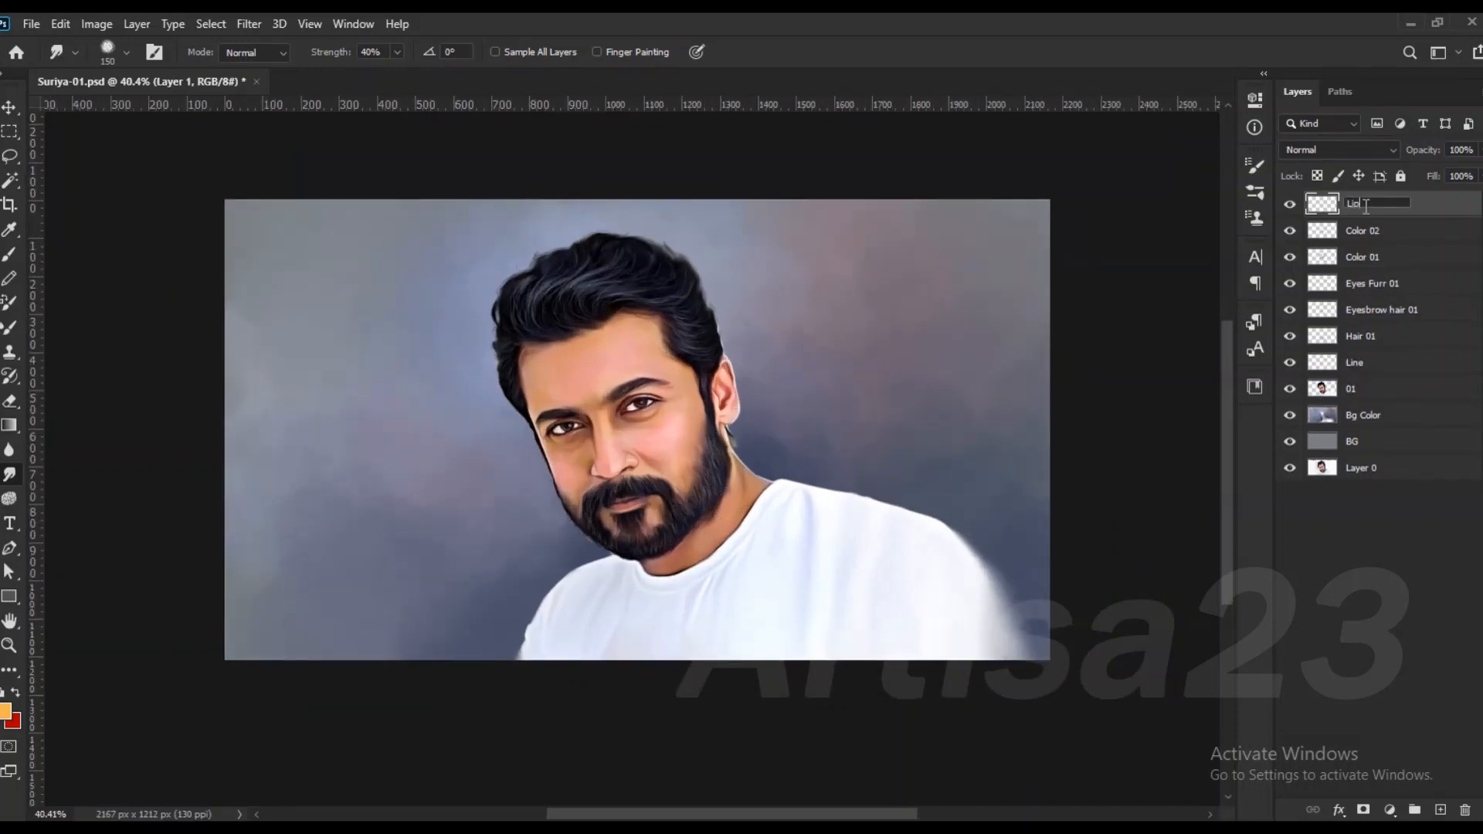
{"action": "key", "text": "b"}
{"action": "scroll", "coordinate": [763, 478], "scroll_direction": "up", "scroll_amount": 1}
{"action": "left_click", "coordinate": [6, 712]}
{"action": "left_click", "coordinate": [1248, 376]}
{"action": "key", "text": "Return"}
{"action": "scroll", "coordinate": [603, 486], "scroll_direction": "up", "scroll_amount": 5}
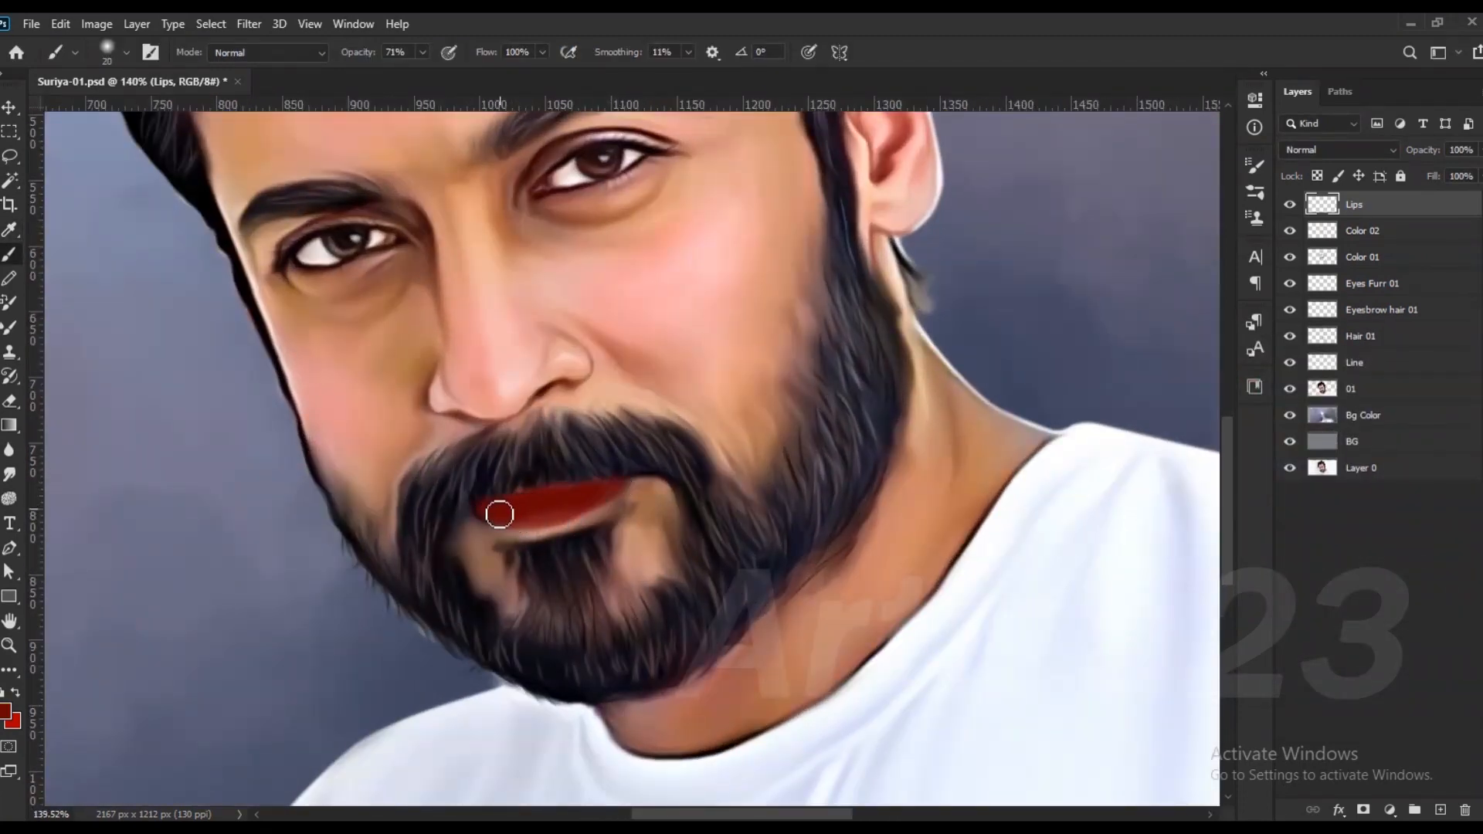
Step: Set the Lips layer's blend mode to Soft Light
{"action": "scroll", "coordinate": [609, 501], "scroll_direction": "down", "scroll_amount": 4}
{"action": "left_click", "coordinate": [1339, 149]}
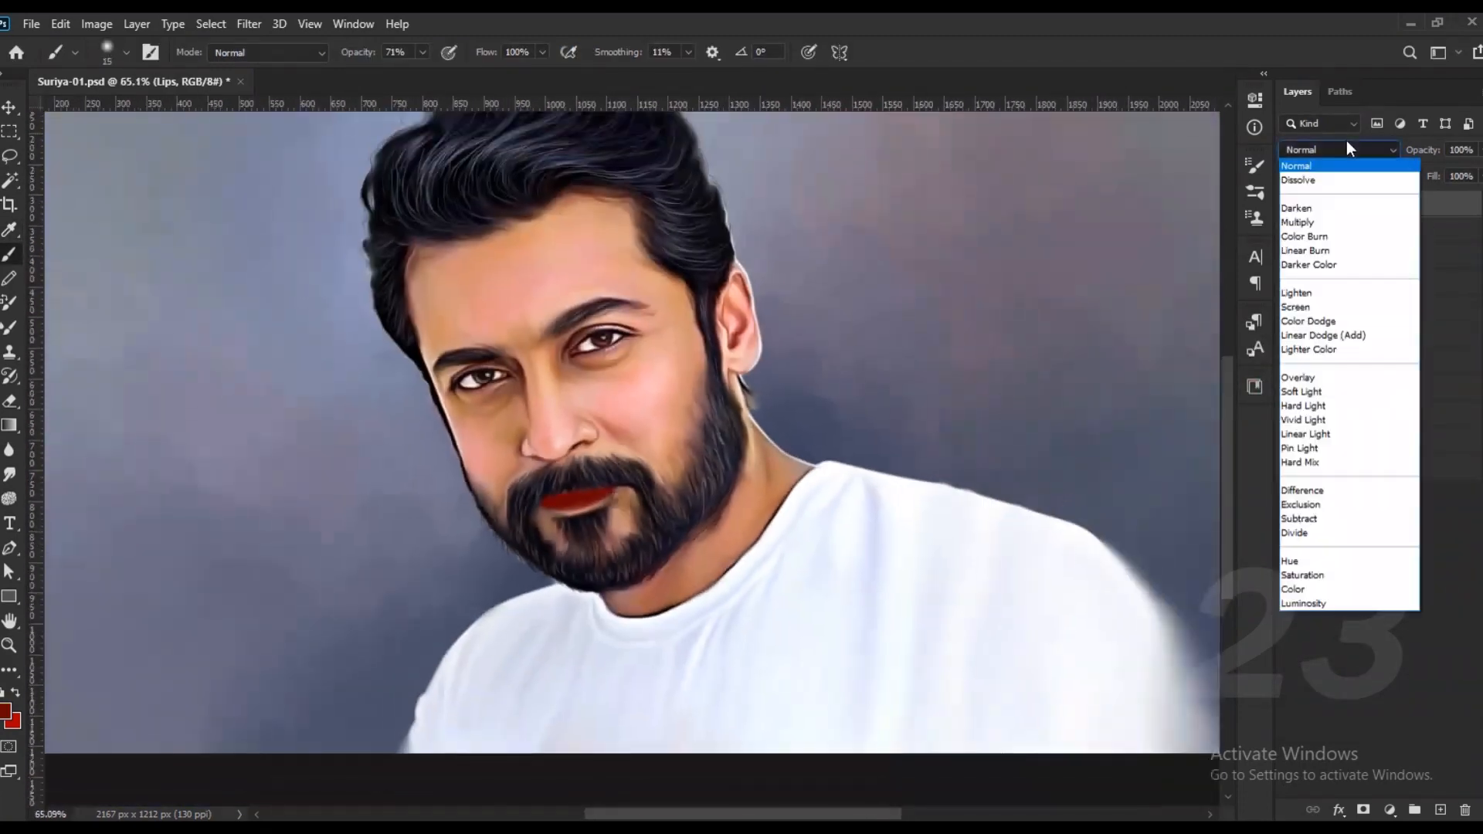
{"action": "left_click", "coordinate": [1313, 390]}
Step: Shift the hue of the Lips layer towards purple with a Hue/Saturation adjustment
{"action": "key", "text": "v"}
{"action": "left_click", "coordinate": [112, 22]}
{"action": "mouse_move", "coordinate": [133, 67]}
{"action": "left_click", "coordinate": [340, 171]}
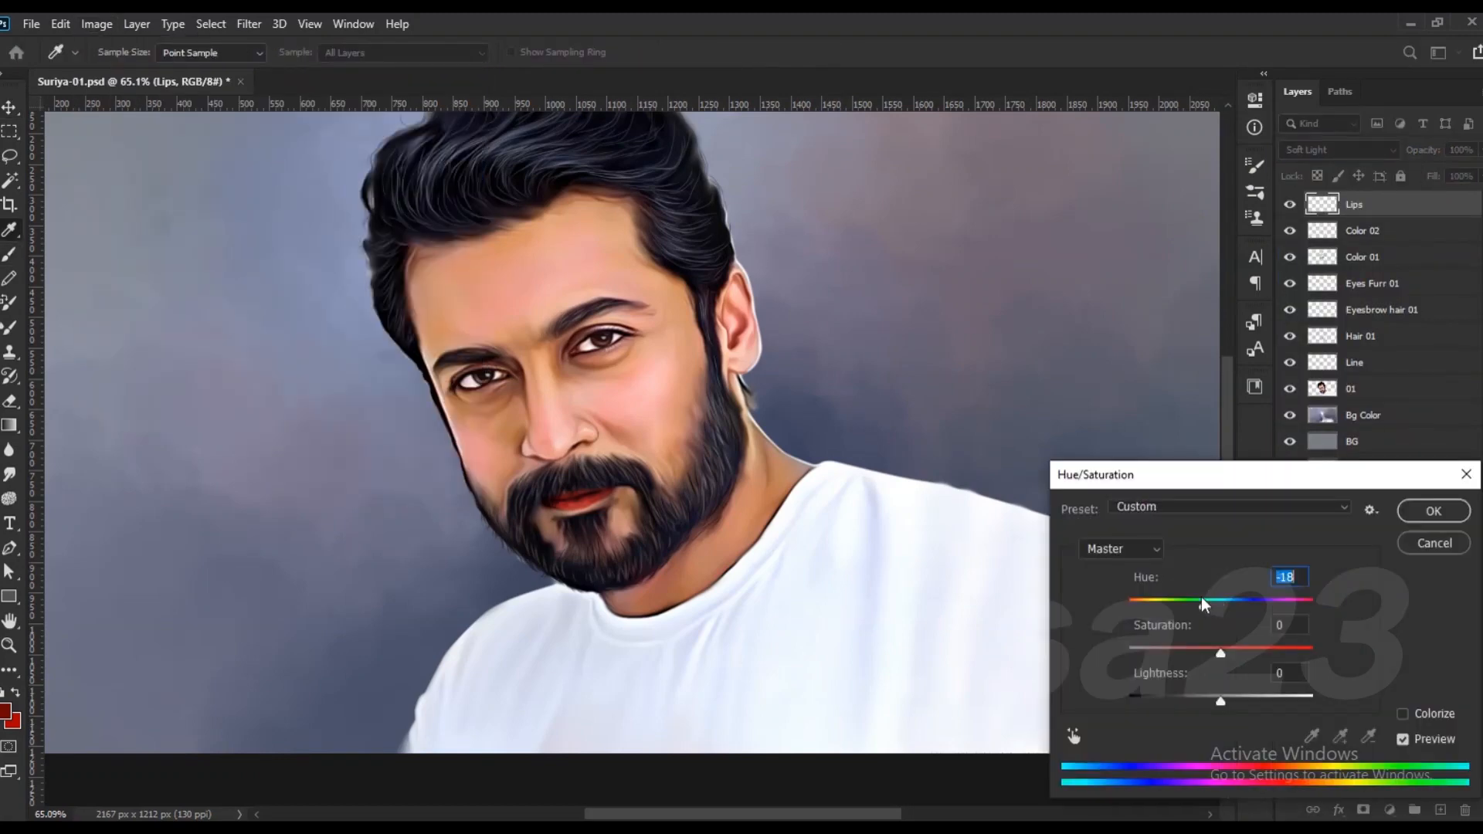
{"action": "key", "text": "Return"}
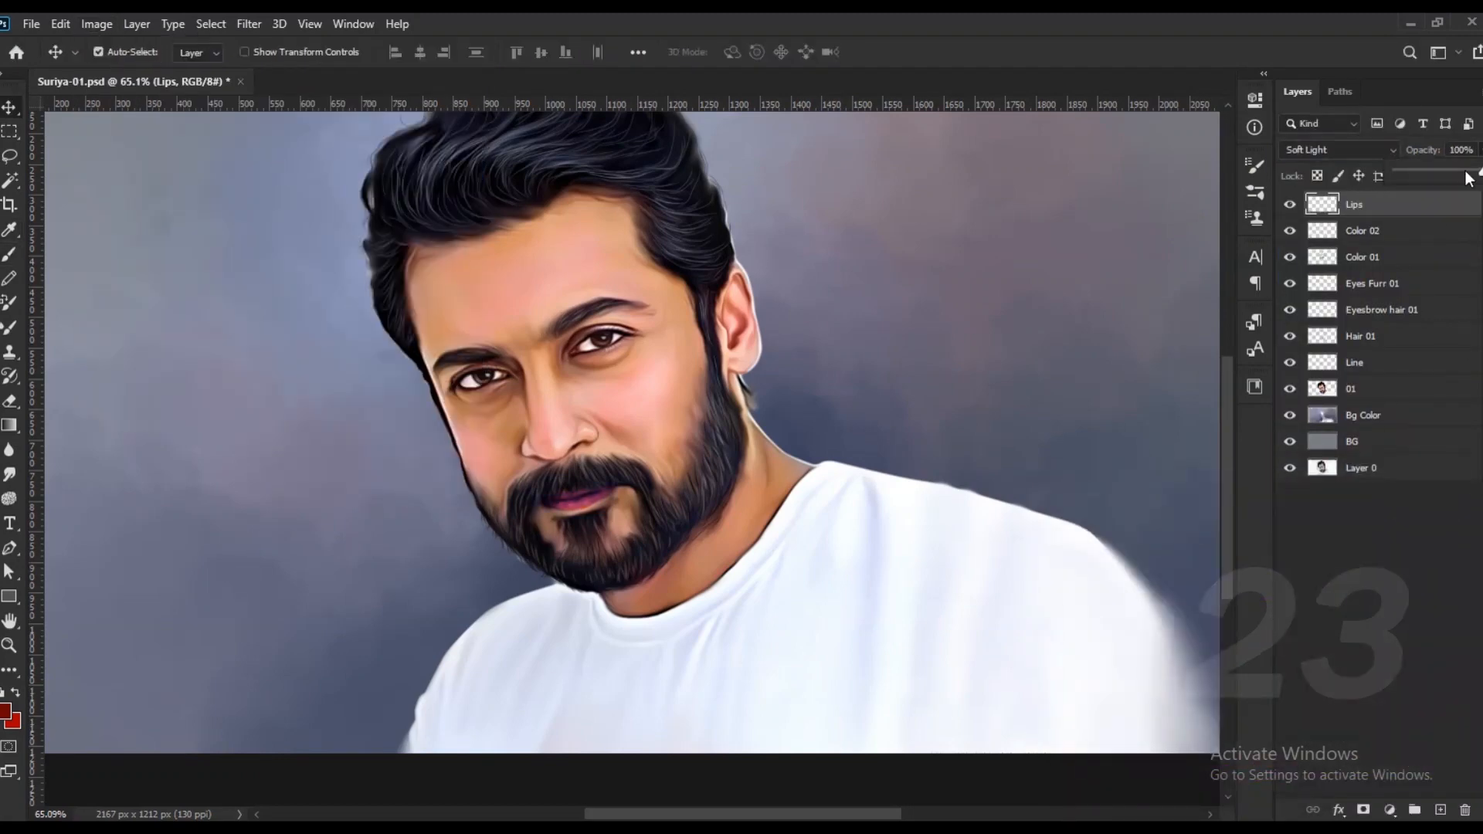
Step: Lower the Lips layer's opacity to 68% and its fill to 63%, and save the document
{"action": "left_click", "coordinate": [1289, 205]}
{"action": "scroll", "coordinate": [583, 454], "scroll_direction": "down", "scroll_amount": 1}
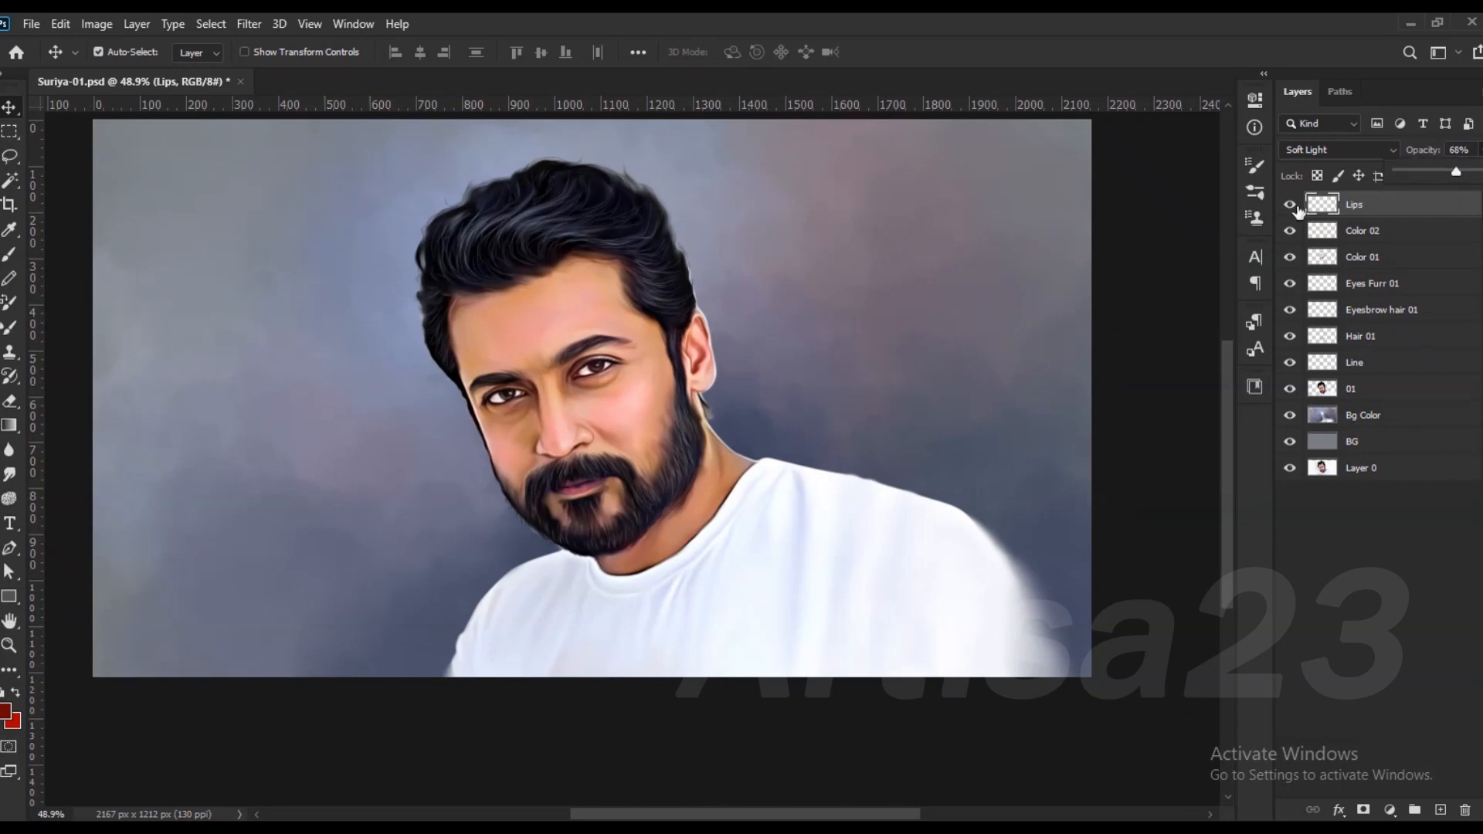
{"action": "scroll", "coordinate": [702, 460], "scroll_direction": "up", "scroll_amount": 1}
{"action": "scroll", "coordinate": [681, 455], "scroll_direction": "down", "scroll_amount": 2}
{"action": "scroll", "coordinate": [623, 387], "scroll_direction": "up", "scroll_amount": 1}
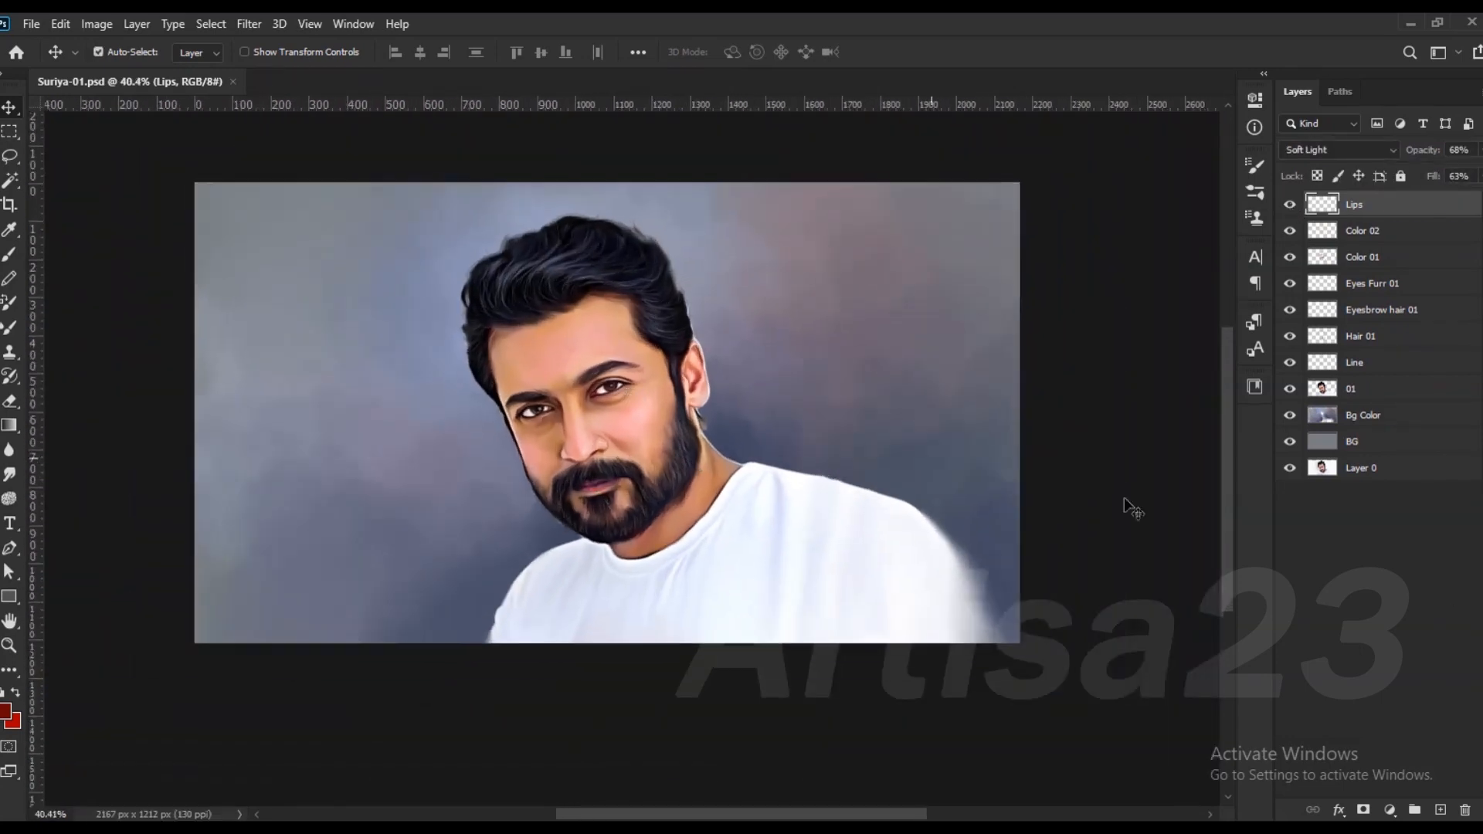
Step: Create a new layer named Color 03 above Lips and load the outline of layer 01 as a selection
{"action": "key", "text": "ctrl+shift+alt+n"}
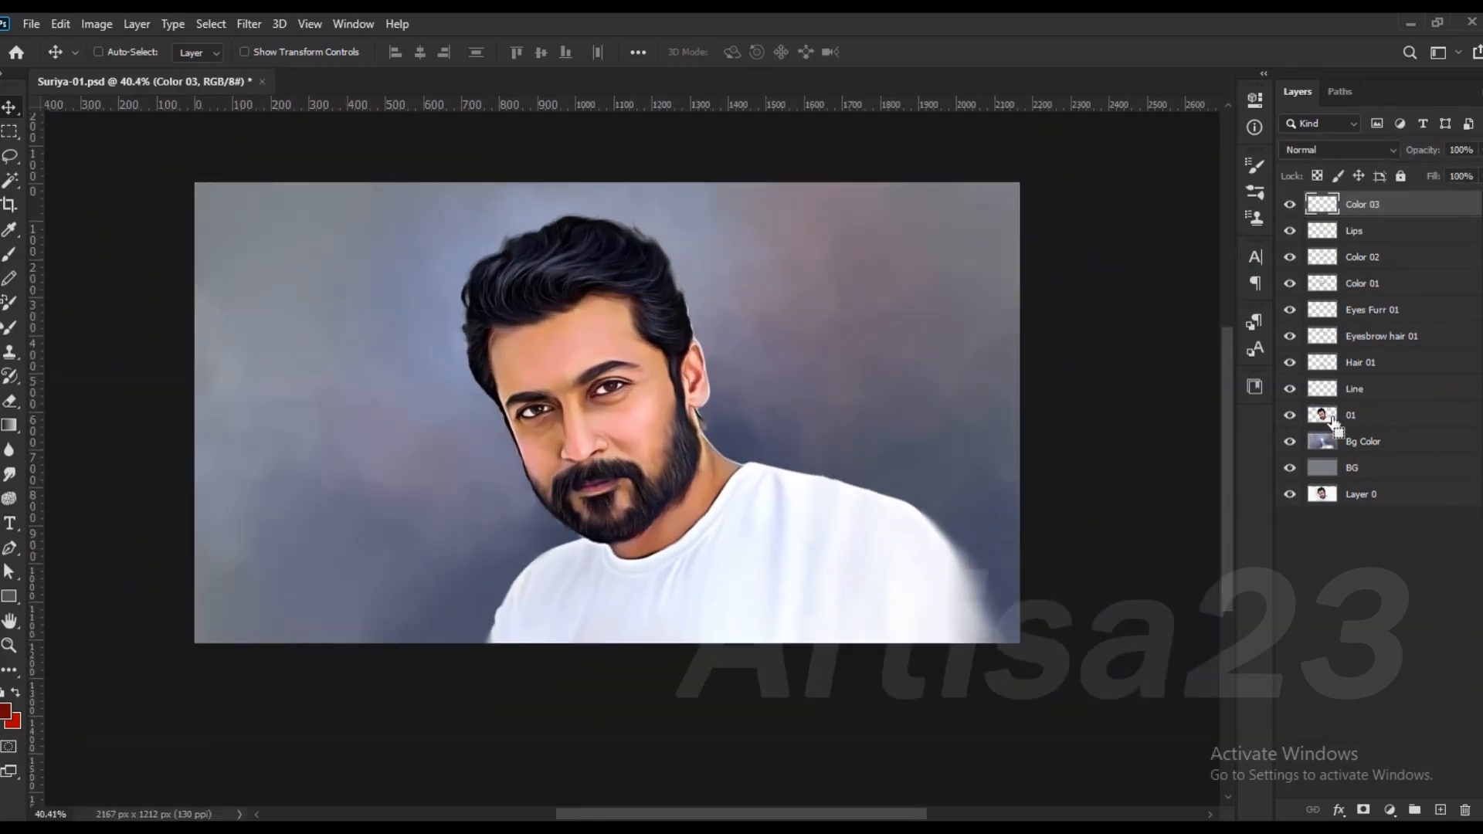
{"action": "left_click", "coordinate": [1324, 415], "text": "ctrl"}
{"action": "scroll", "coordinate": [684, 377], "scroll_direction": "up", "scroll_amount": 5}
Step: Activate the Brush tool and choose a blue foreground colour
{"action": "key", "text": "b"}
{"action": "left_click", "coordinate": [7, 710]}
{"action": "left_click_drag", "start_coordinate": [1251, 463], "coordinate": [1247, 482]}
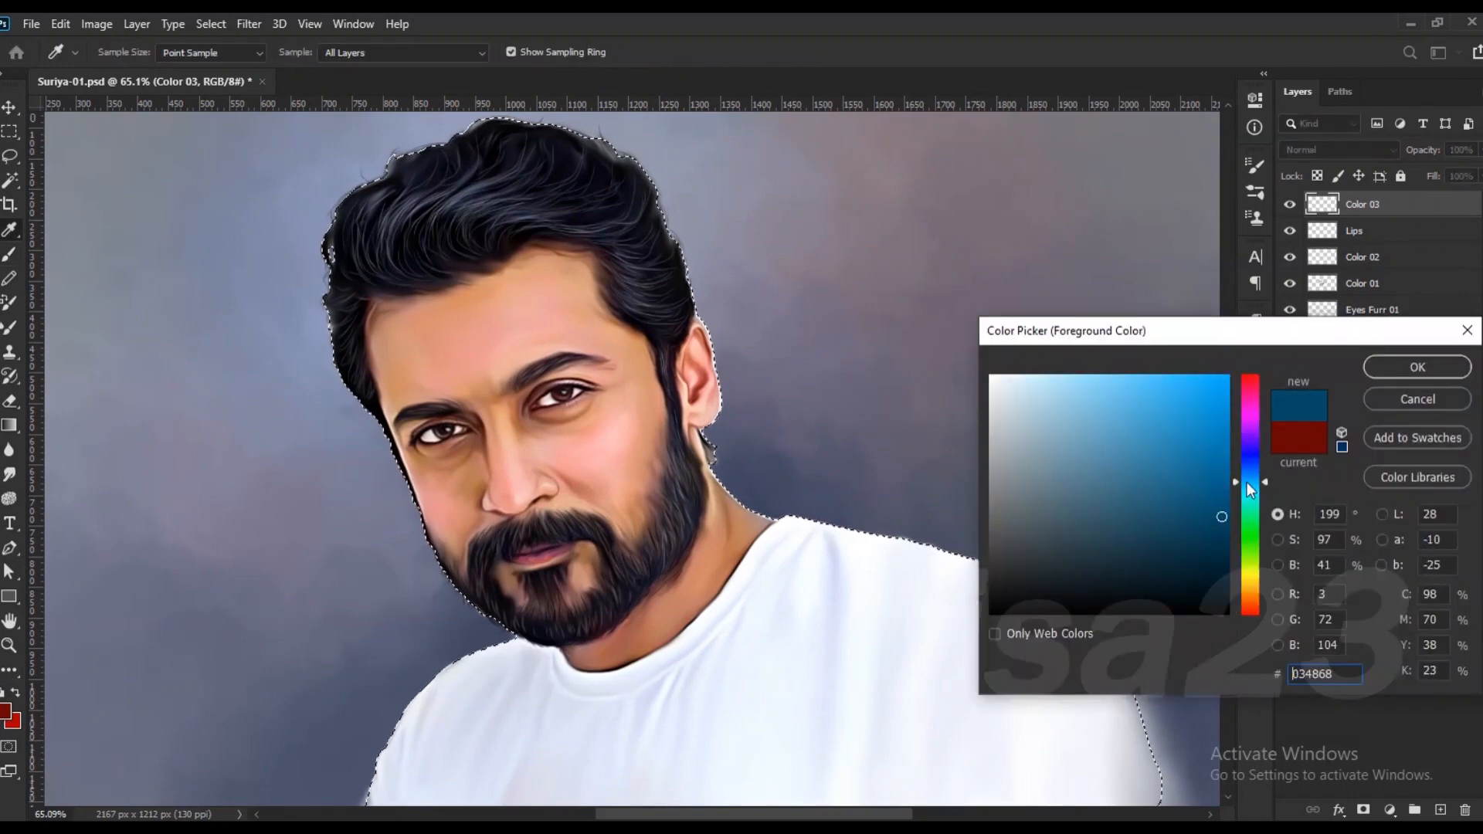
{"action": "left_click", "coordinate": [1414, 366]}
Step: Set the Color 03 layer's blend mode to Color and lower the brush opacity to 15%
{"action": "left_click", "coordinate": [1338, 149]}
{"action": "left_click", "coordinate": [1382, 585]}
{"action": "left_click_drag", "start_coordinate": [423, 52], "coordinate": [374, 71]}
Step: Paint soft blue tints over the shaded areas of the cheeks, forehead and temples on the Color 03 layer
{"action": "scroll", "coordinate": [599, 322], "scroll_direction": "up", "scroll_amount": 3}
{"action": "key", "text": "]"}
{"action": "left_click_drag", "start_coordinate": [610, 340], "coordinate": [638, 367]}
{"action": "key", "text": "]"}
{"action": "left_click_drag", "start_coordinate": [581, 434], "coordinate": [570, 440]}
{"action": "left_click_drag", "start_coordinate": [519, 482], "coordinate": [531, 495]}
{"action": "left_click_drag", "start_coordinate": [403, 532], "coordinate": [421, 594]}
{"action": "left_click_drag", "start_coordinate": [522, 339], "coordinate": [540, 332]}
{"action": "left_click_drag", "start_coordinate": [536, 252], "coordinate": [562, 261]}
{"action": "left_click_drag", "start_coordinate": [420, 300], "coordinate": [406, 307]}
{"action": "left_click_drag", "start_coordinate": [332, 340], "coordinate": [337, 374]}
{"action": "left_click_drag", "start_coordinate": [665, 409], "coordinate": [656, 490]}
Step: Paint faint blue shading along the neck with a smaller brush
{"action": "key", "text": "["}
{"action": "left_click_drag", "start_coordinate": [754, 618], "coordinate": [753, 588]}
{"action": "left_click_drag", "start_coordinate": [733, 642], "coordinate": [699, 692]}
{"action": "scroll", "coordinate": [549, 299], "scroll_direction": "down", "scroll_amount": 5}
Step: Smudge the blue tints on the face and neck at 40% strength to blend them into the skin
{"action": "left_click", "coordinate": [10, 474]}
{"action": "scroll", "coordinate": [550, 320], "scroll_direction": "up", "scroll_amount": 3}
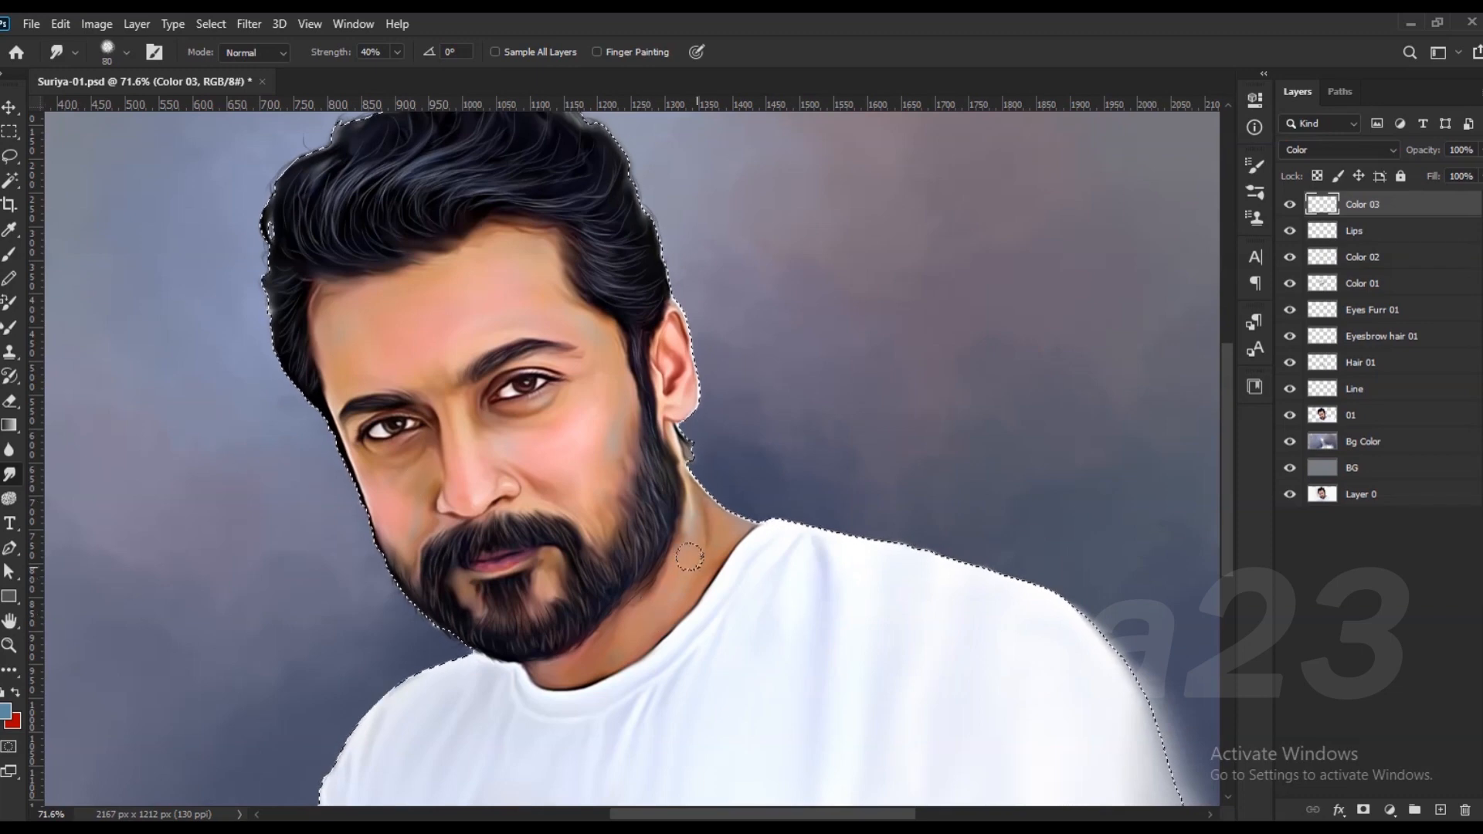
{"action": "scroll", "coordinate": [641, 447], "scroll_direction": "down", "scroll_amount": 3}
{"action": "scroll", "coordinate": [641, 444], "scroll_direction": "up", "scroll_amount": 3}
{"action": "scroll", "coordinate": [643, 443], "scroll_direction": "down", "scroll_amount": 3}
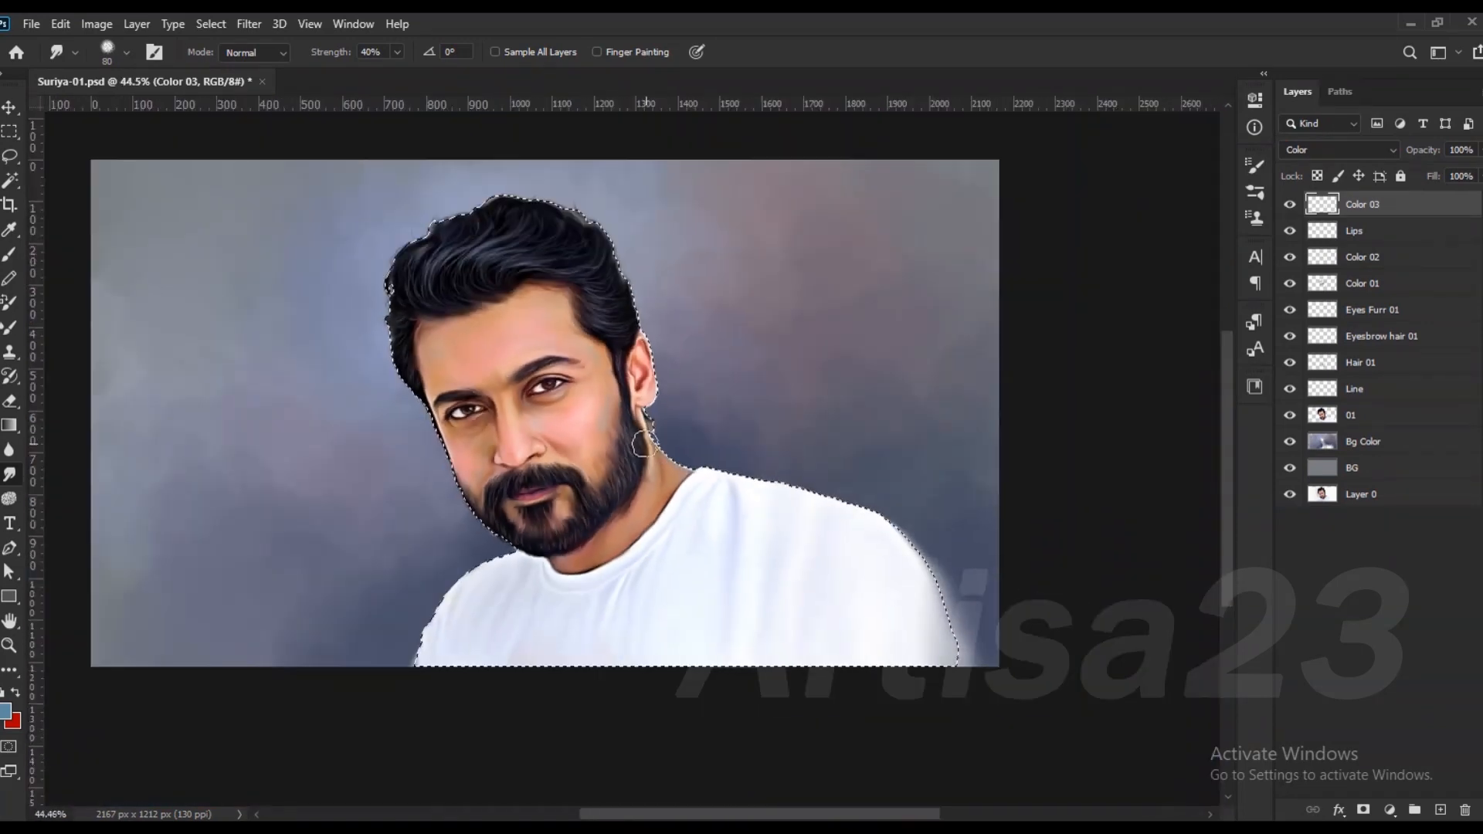
Step: Create a new layer above Color 03 and name it Light
{"action": "key", "text": "ctrl+shift+alt+n"}
{"action": "double_click", "coordinate": [1363, 204]}
{"action": "type", "text": "Light"}
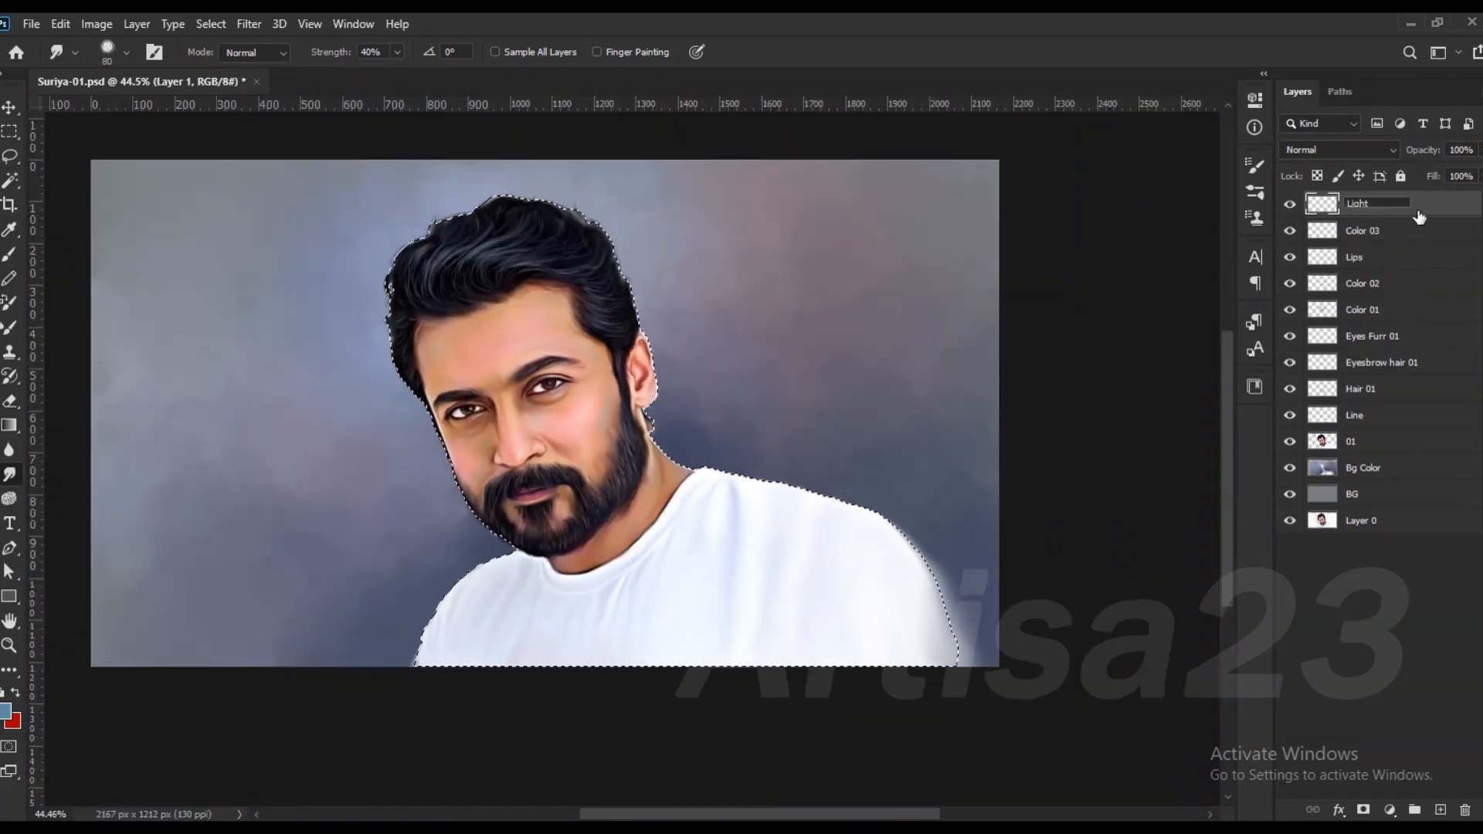
{"action": "key", "text": "Return"}
Step: Choose white as foreground colour and paint soft highlights on the nose, cheek and forehead above the eyebrow
{"action": "scroll", "coordinate": [573, 398], "scroll_direction": "up", "scroll_amount": 4}
{"action": "key", "text": "b"}
{"action": "left_click", "coordinate": [6, 711]}
{"action": "left_click", "coordinate": [991, 375]}
{"action": "left_click", "coordinate": [1430, 368]}
{"action": "scroll", "coordinate": [510, 487], "scroll_direction": "up", "scroll_amount": 3}
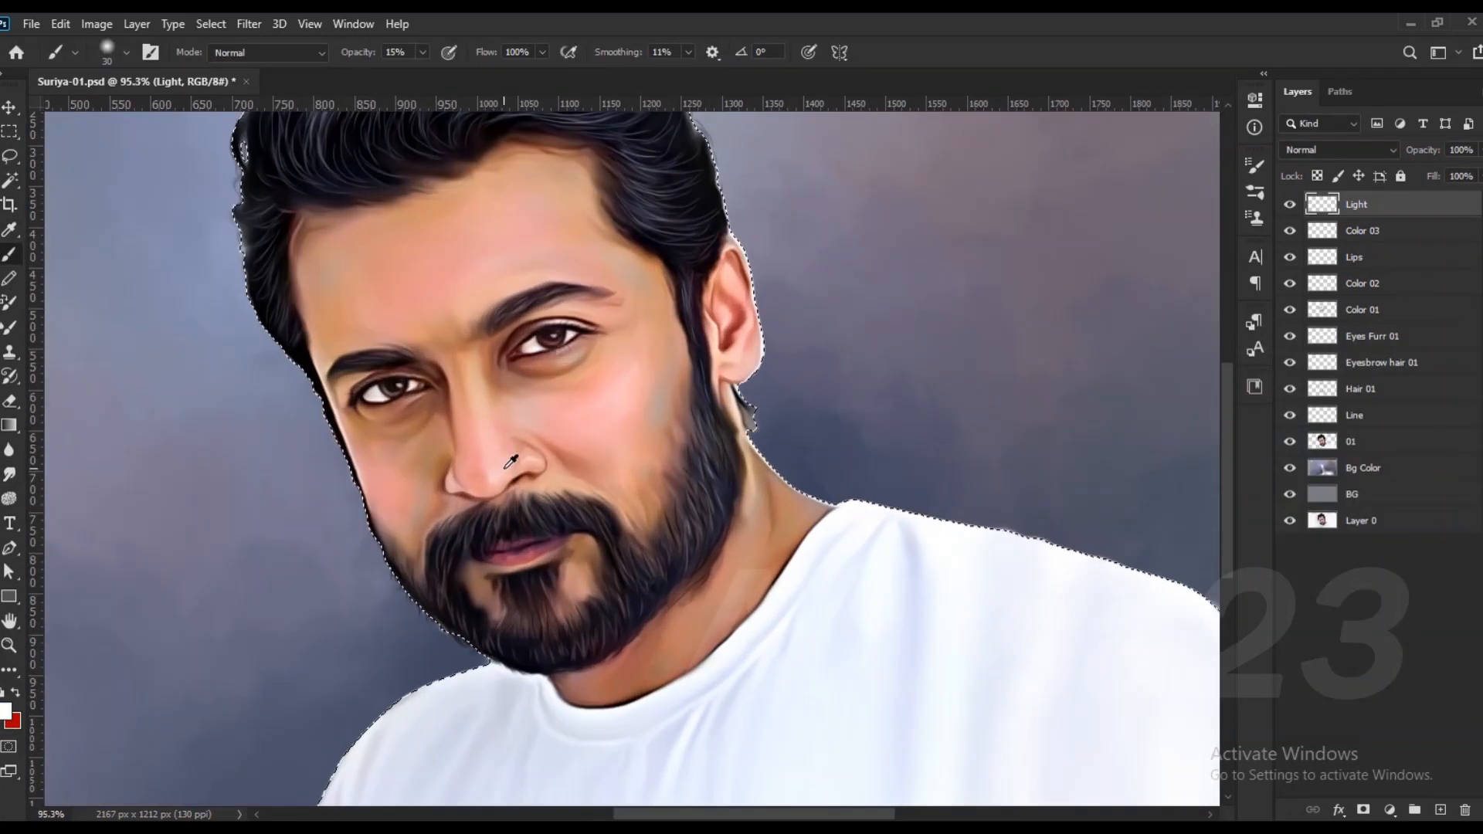
{"action": "scroll", "coordinate": [511, 485], "scroll_direction": "up", "scroll_amount": 2}
{"action": "key", "text": "bracketleft"}
{"action": "mouse_move", "coordinate": [495, 486]}
{"action": "left_mouse_down"}
{"action": "mouse_move", "coordinate": [465, 485]}
{"action": "mouse_move", "coordinate": [477, 432]}
{"action": "left_mouse_up"}
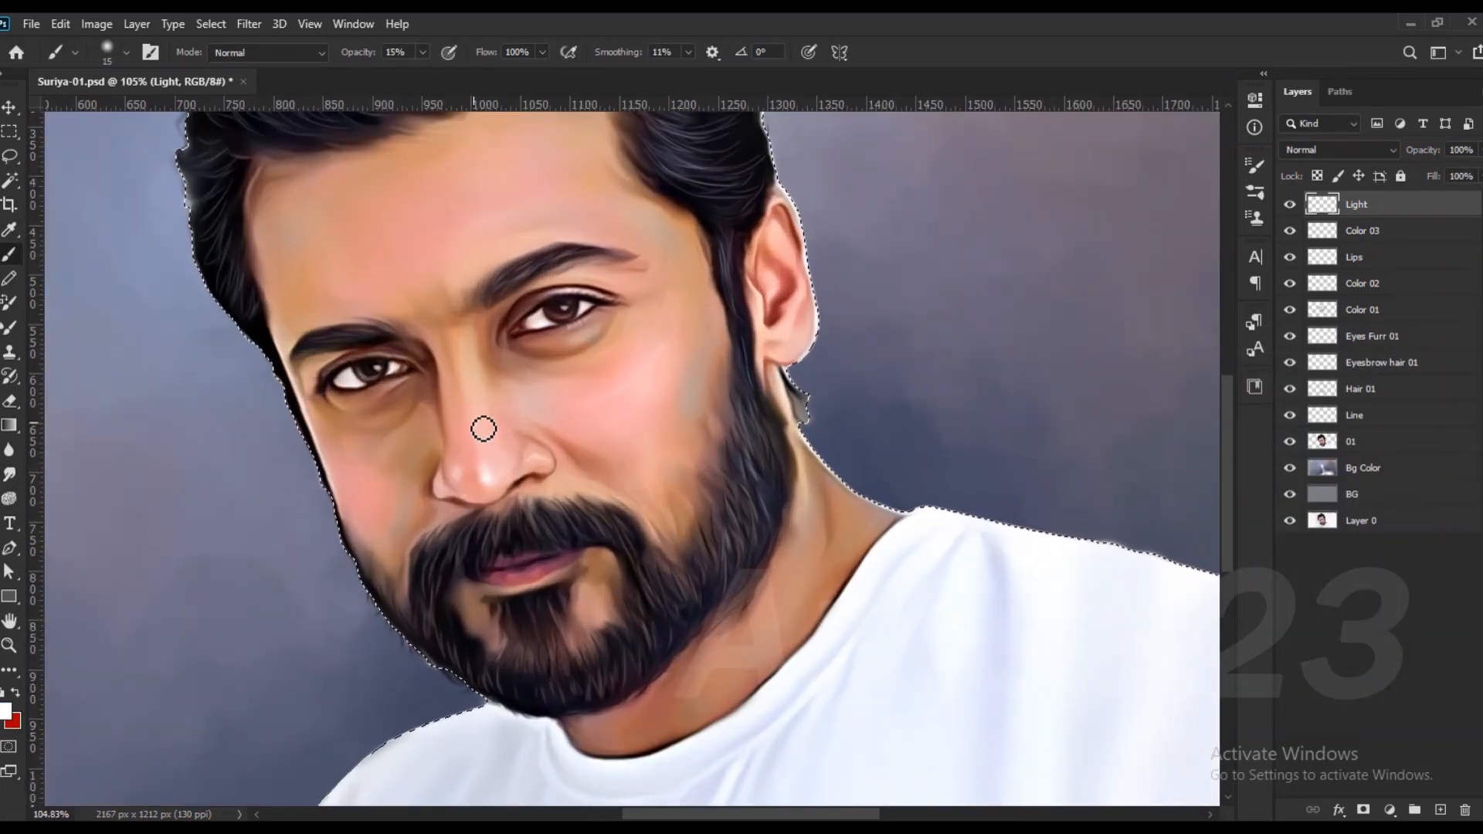
{"action": "left_click_drag", "start_coordinate": [346, 294], "coordinate": [360, 300]}
Step: Sample skin tones from the face and softly paint them over the cheeks and forehead on the Light layer
{"action": "left_click", "coordinate": [389, 491], "text": "alt"}
{"action": "left_click_drag", "start_coordinate": [414, 475], "coordinate": [407, 493]}
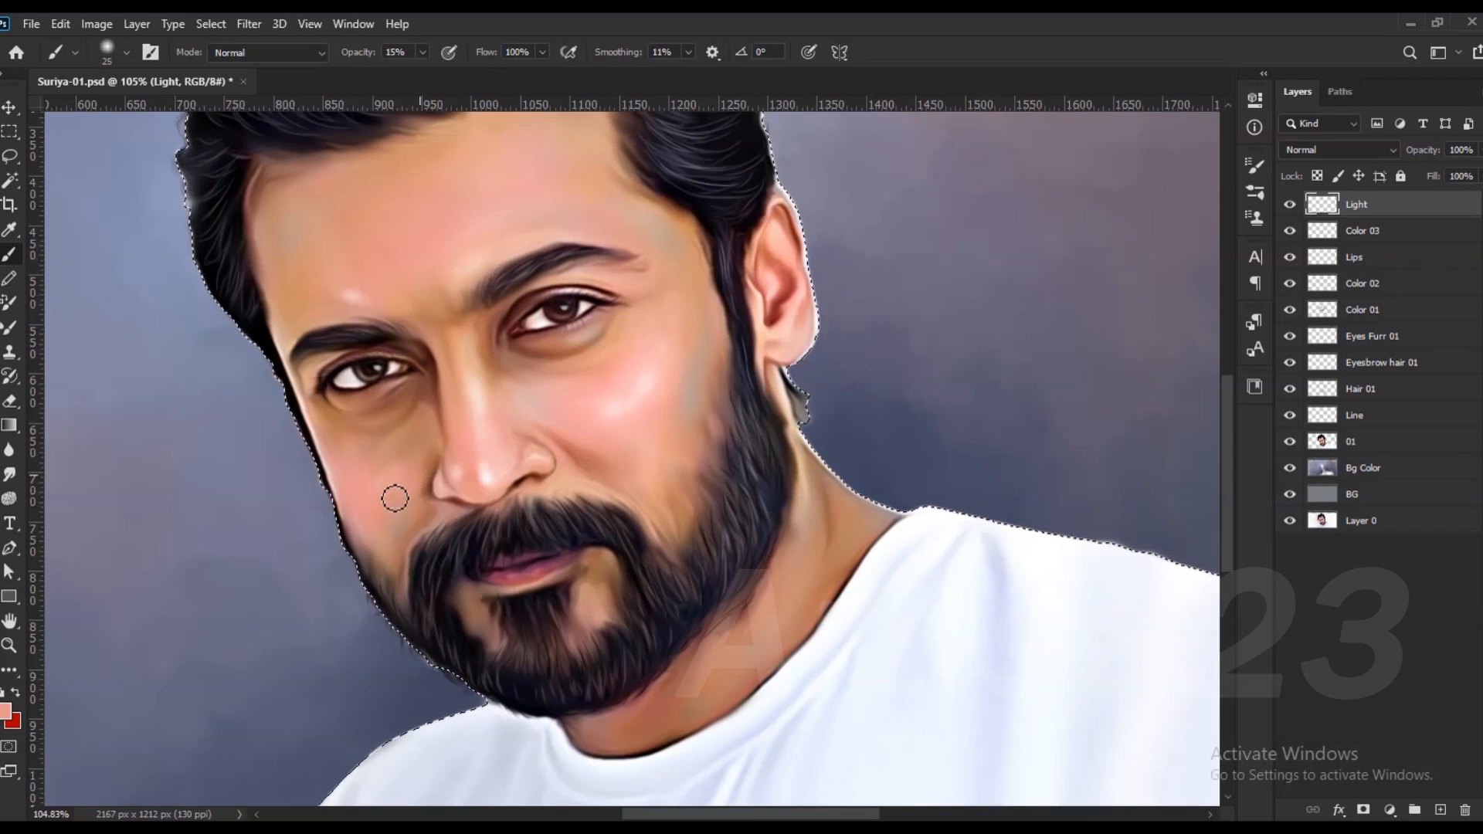
{"action": "left_click_drag", "start_coordinate": [510, 424], "coordinate": [463, 419]}
{"action": "mouse_move", "coordinate": [595, 447]}
{"action": "left_mouse_down"}
{"action": "mouse_move", "coordinate": [635, 424]}
{"action": "mouse_move", "coordinate": [597, 498]}
{"action": "left_mouse_up"}
{"action": "mouse_move", "coordinate": [526, 175]}
{"action": "left_mouse_down"}
{"action": "mouse_move", "coordinate": [553, 252]}
{"action": "mouse_move", "coordinate": [527, 298]}
{"action": "mouse_move", "coordinate": [507, 279]}
{"action": "left_mouse_up"}
{"action": "left_click", "coordinate": [553, 252], "text": "alt"}
{"action": "left_click", "coordinate": [355, 364], "text": "alt"}
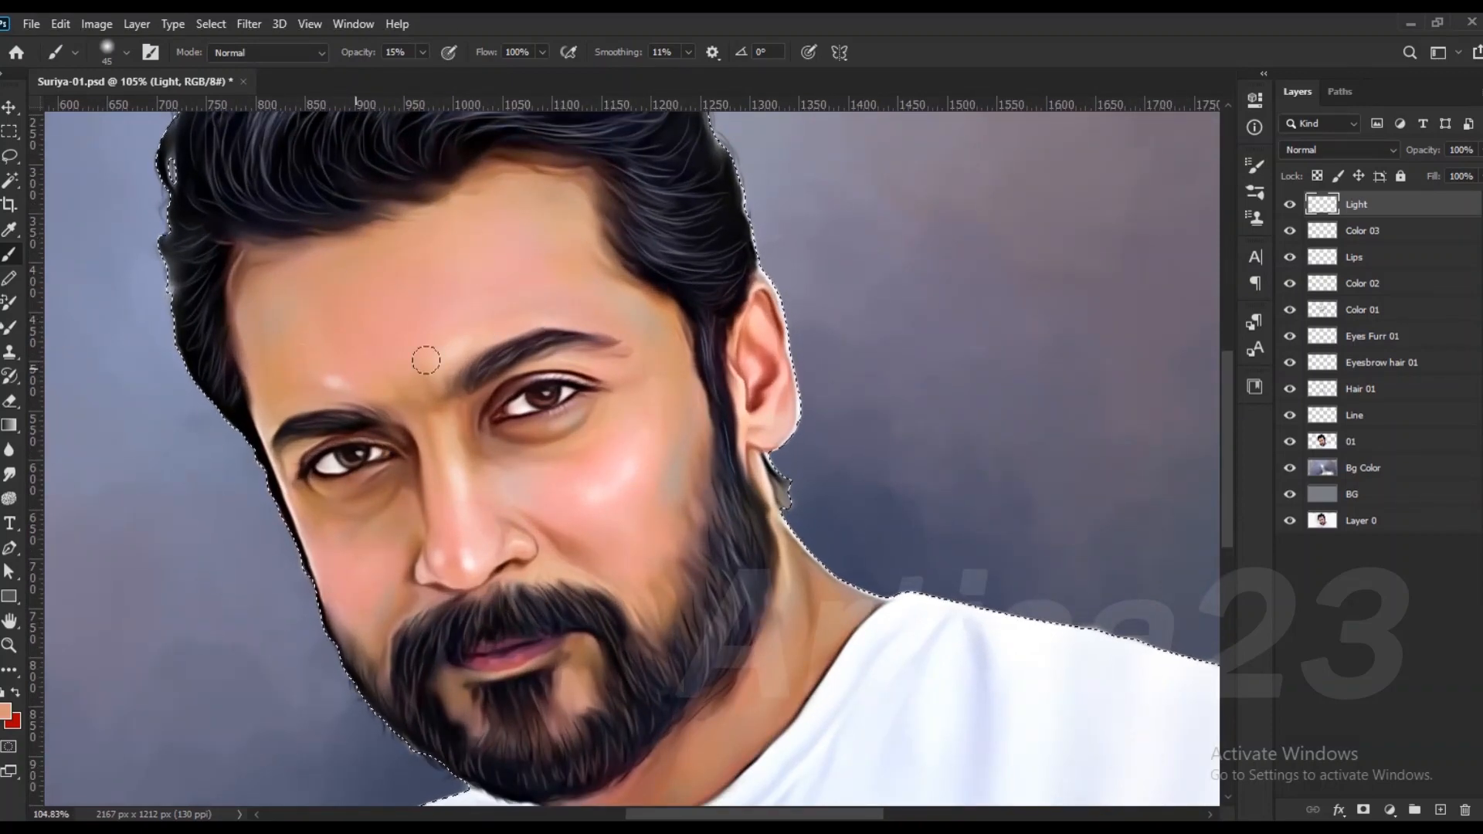
Step: Sample a light skin tone and paint it on the neck and below the ear with a progressively smaller brush
{"action": "left_click_drag", "start_coordinate": [783, 656], "coordinate": [708, 530]}
{"action": "left_click", "coordinate": [708, 529], "text": "alt"}
{"action": "key", "text": "bracketleft"}
{"action": "key", "text": "bracketleft"}
{"action": "key", "text": "bracketleft"}
{"action": "key", "text": "bracketleft"}
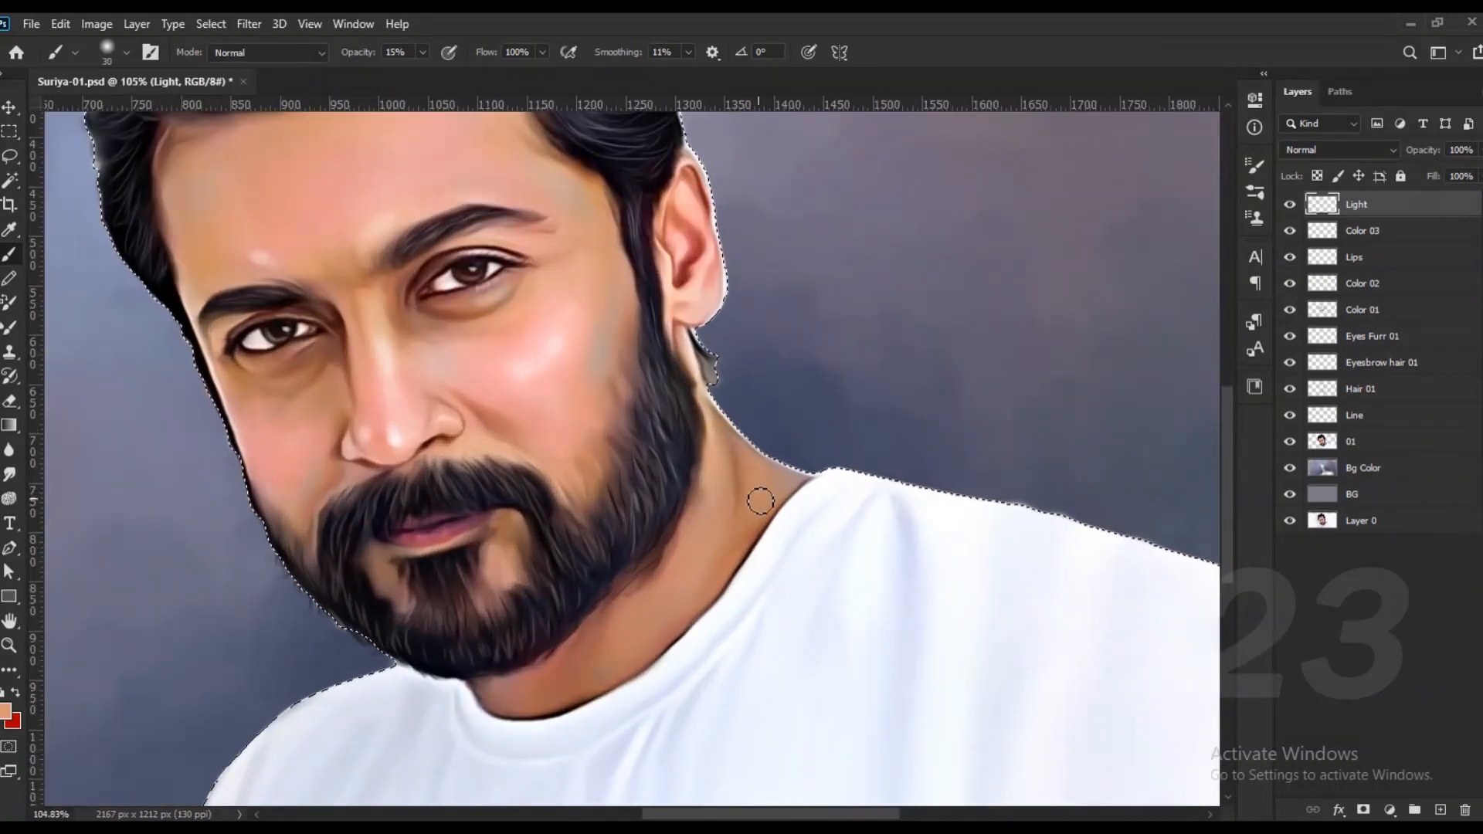
{"action": "key", "text": "bracketleft"}
{"action": "key", "text": "bracketleft"}
{"action": "scroll", "coordinate": [700, 414], "scroll_direction": "up", "scroll_amount": 4, "text": "alt"}
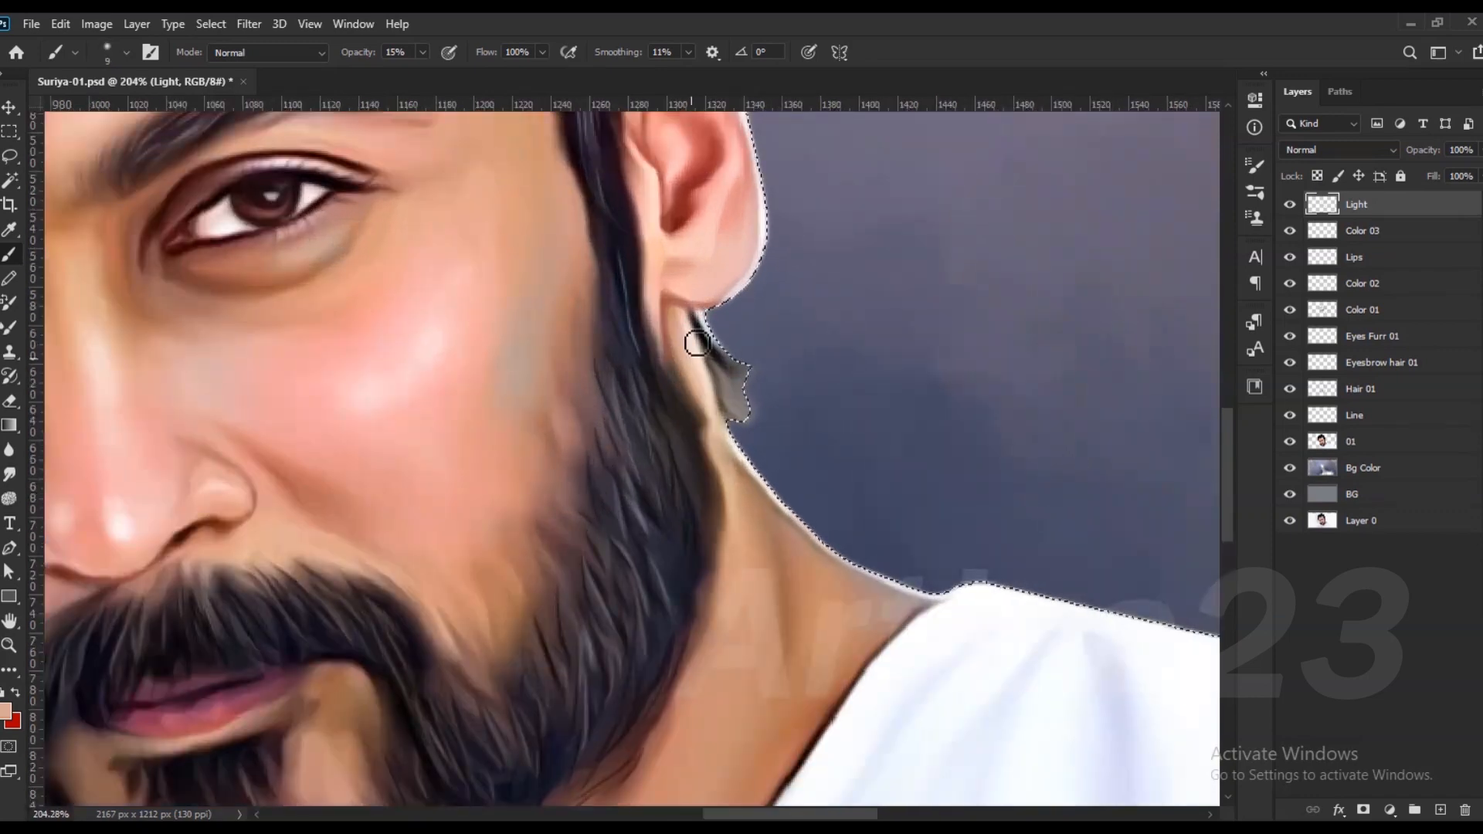
{"action": "scroll", "coordinate": [740, 481], "scroll_direction": "down", "scroll_amount": 6, "text": "alt"}
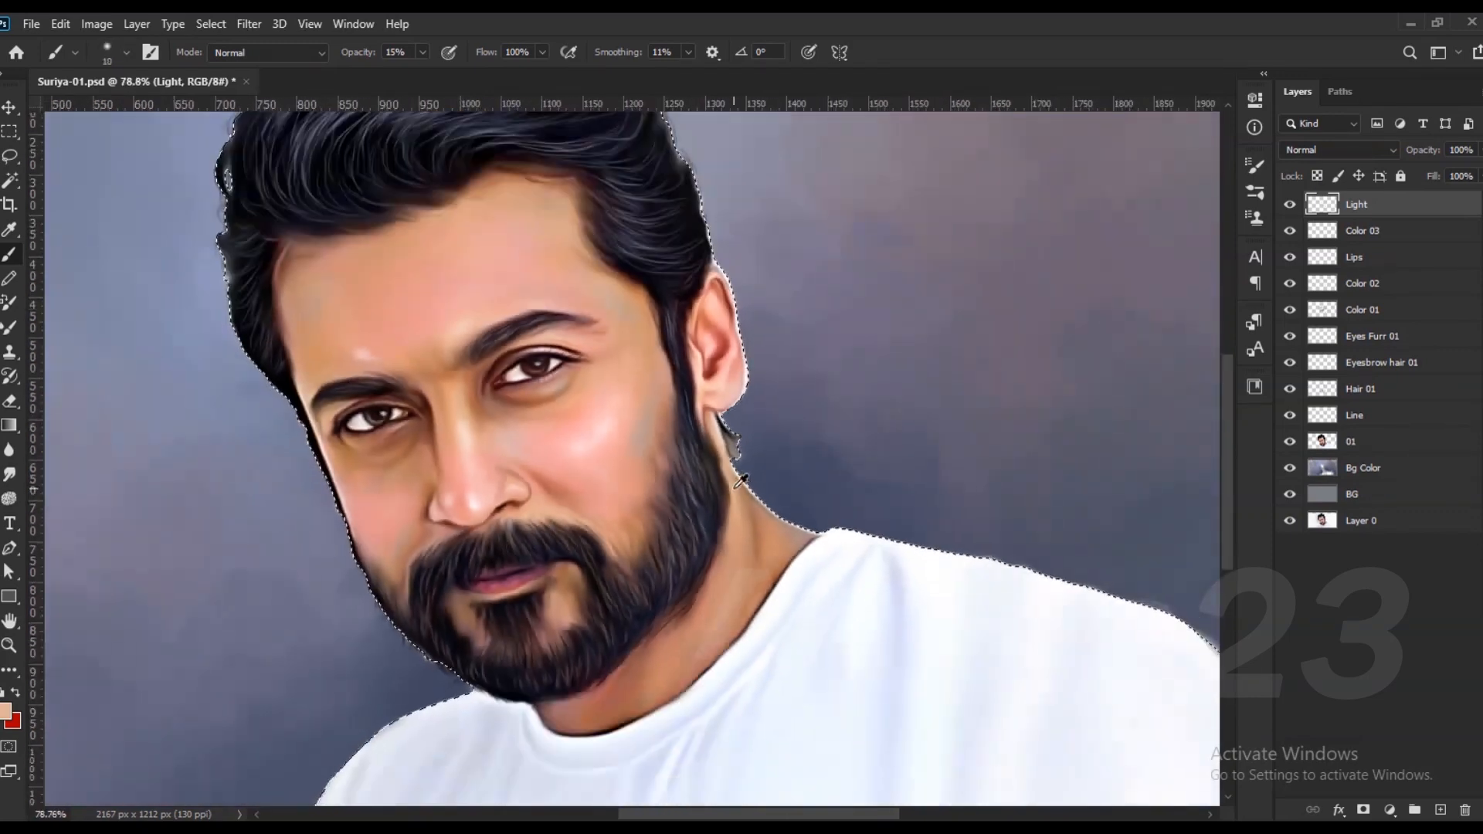
Step: Smudge the painted highlights on the forehead, cheeks and nose, reducing the brush size for the finer areas
{"action": "scroll", "coordinate": [675, 498], "scroll_direction": "up", "scroll_amount": 2, "text": "alt"}
{"action": "left_click", "coordinate": [10, 473]}
{"action": "scroll", "coordinate": [424, 355], "scroll_direction": "up", "scroll_amount": 2, "text": "alt"}
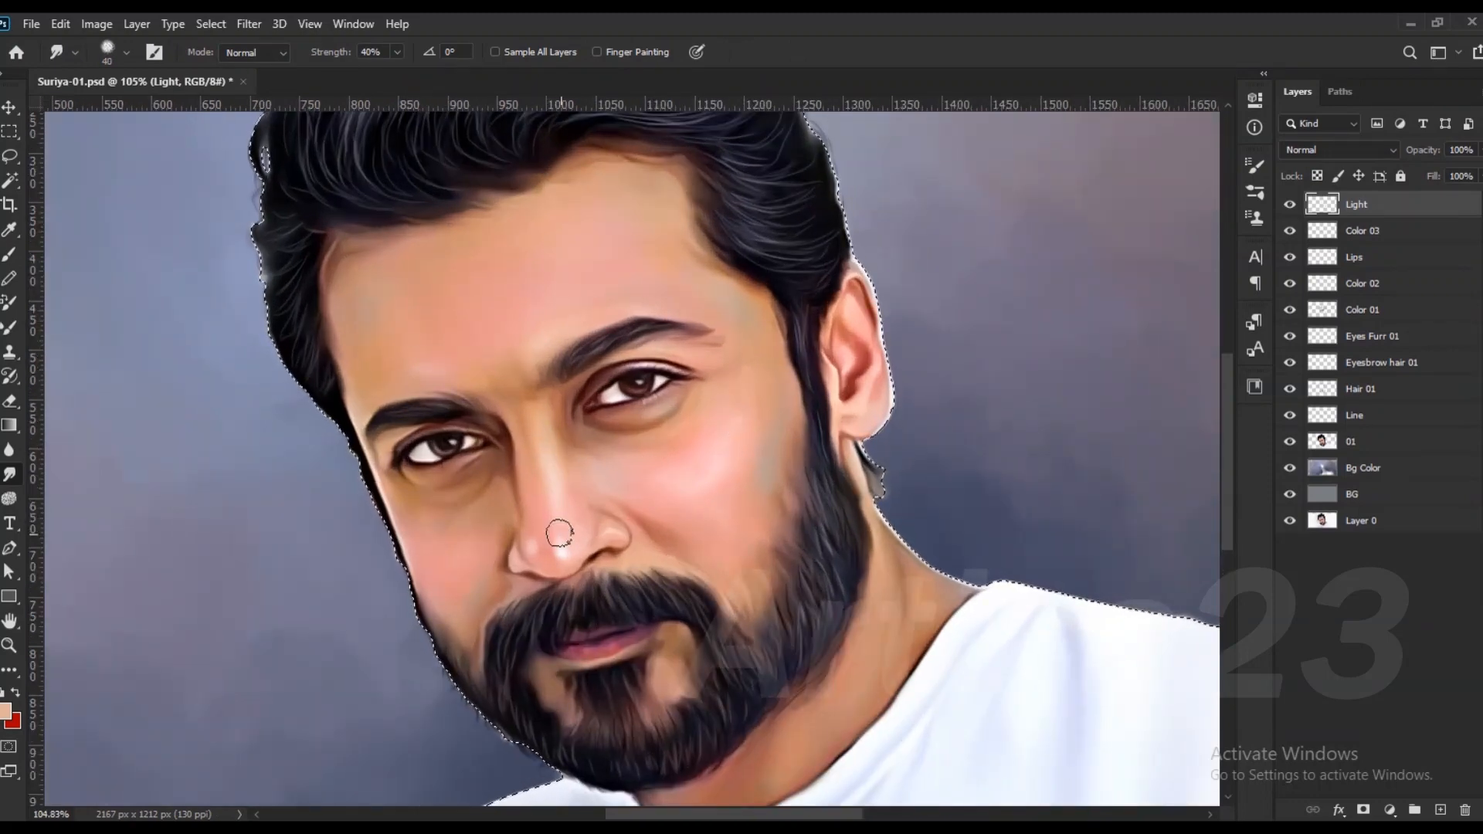
{"action": "key", "text": "["}
{"action": "key", "text": "["}
{"action": "key", "text": "["}
{"action": "scroll", "coordinate": [639, 539], "scroll_direction": "up", "scroll_amount": 2, "text": "alt"}
Step: Paint light pink skin tones on the nose with a 10 px brush at 15% opacity
{"action": "key", "text": "b"}
{"action": "scroll", "coordinate": [639, 539], "scroll_direction": "up", "scroll_amount": 3, "text": "alt"}
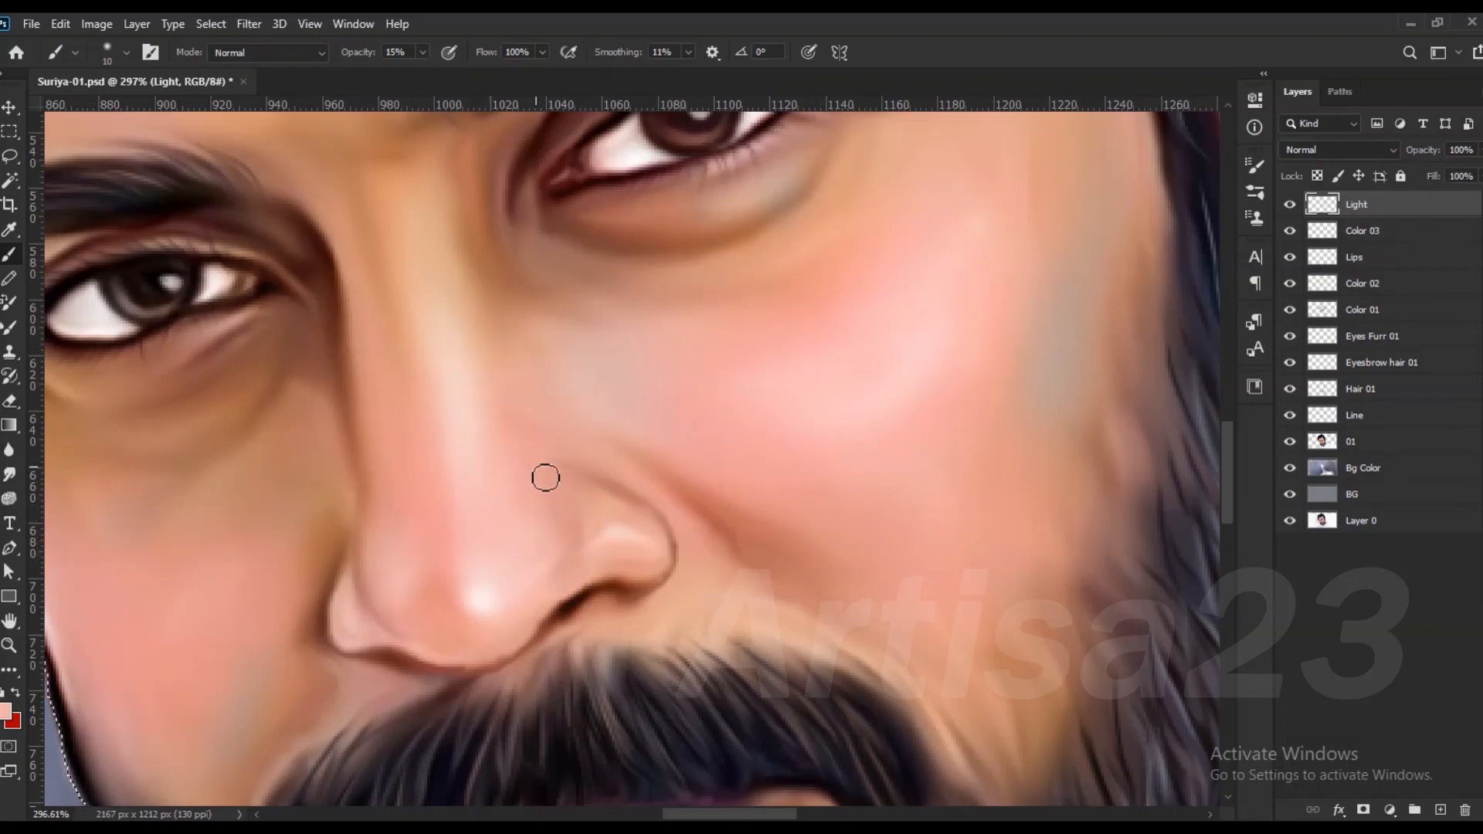
{"action": "scroll", "coordinate": [603, 534], "scroll_direction": "down", "scroll_amount": 6, "text": "alt"}
Step: Paint soft light highlights on the cheeks with a 30 px brush and smudge them smooth
{"action": "key", "text": "]"}
{"action": "key", "text": "]"}
{"action": "key", "text": "]"}
{"action": "key", "text": "]"}
{"action": "key", "text": "]"}
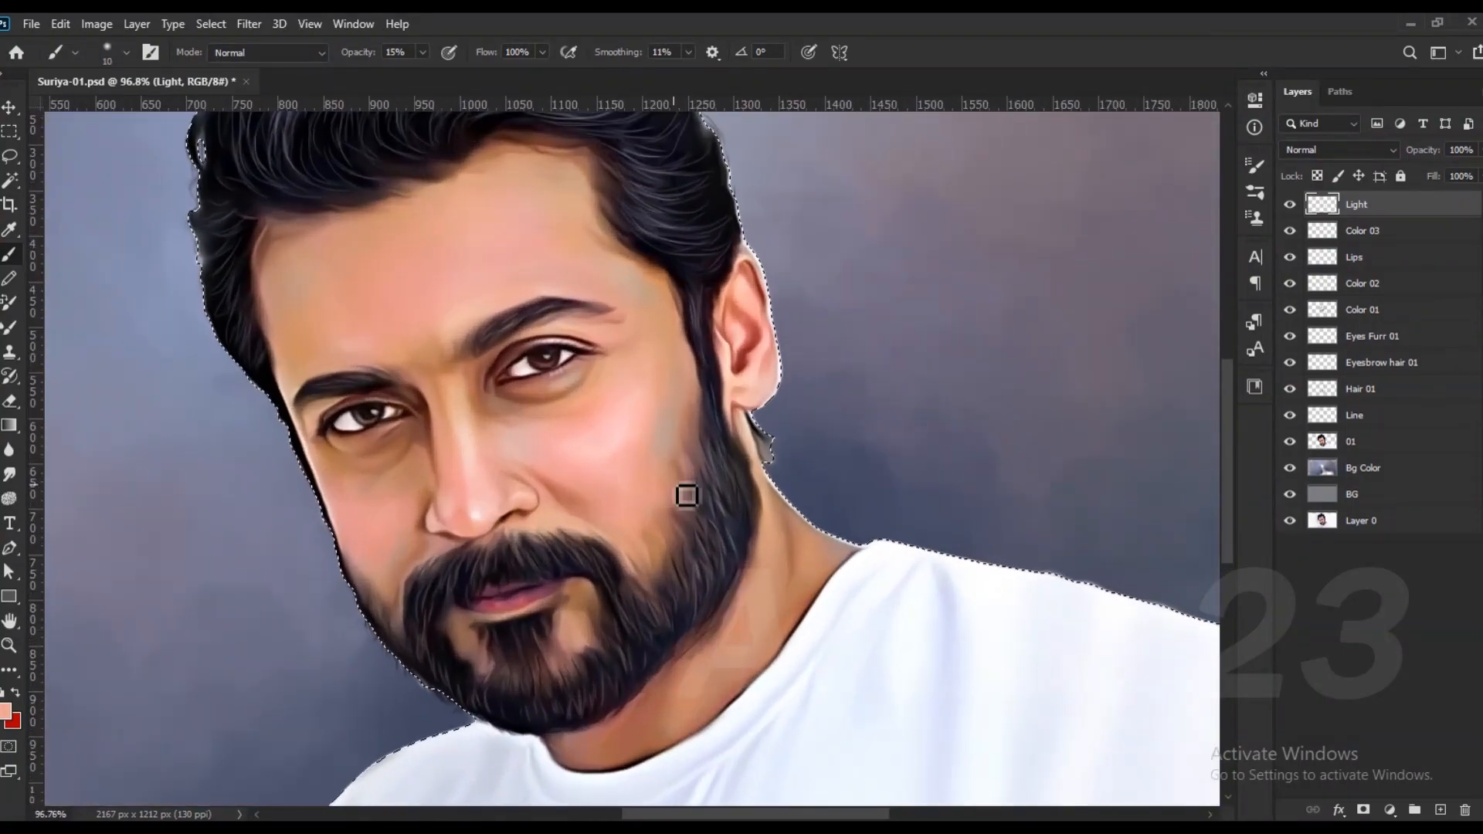
{"action": "left_click_drag", "start_coordinate": [651, 497], "coordinate": [714, 486]}
{"action": "left_click", "coordinate": [542, 498], "text": "alt"}
{"action": "key", "text": "["}
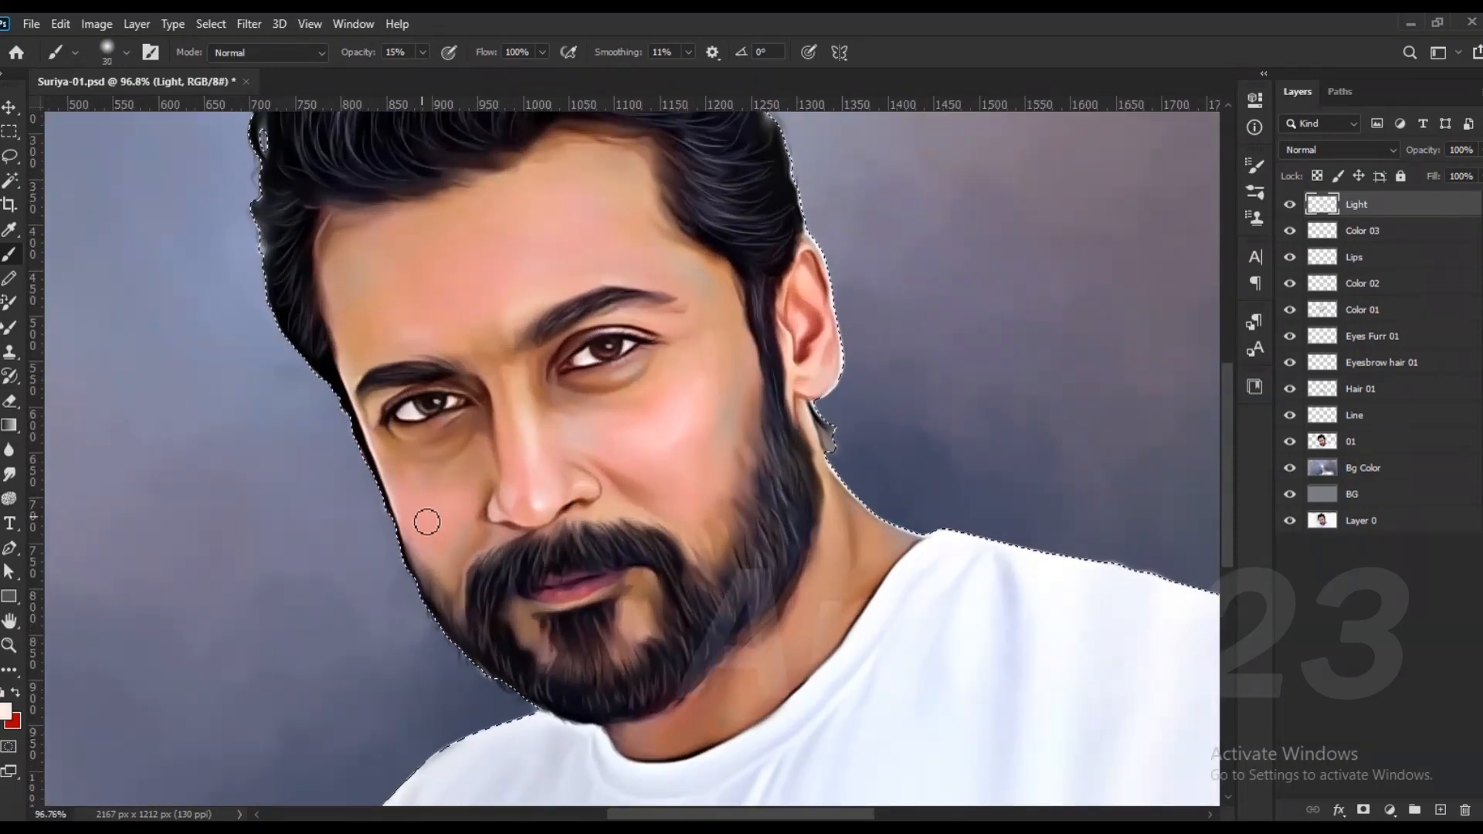
{"action": "left_click", "coordinate": [10, 474]}
{"action": "scroll", "coordinate": [459, 531], "scroll_direction": "up", "scroll_amount": 3}
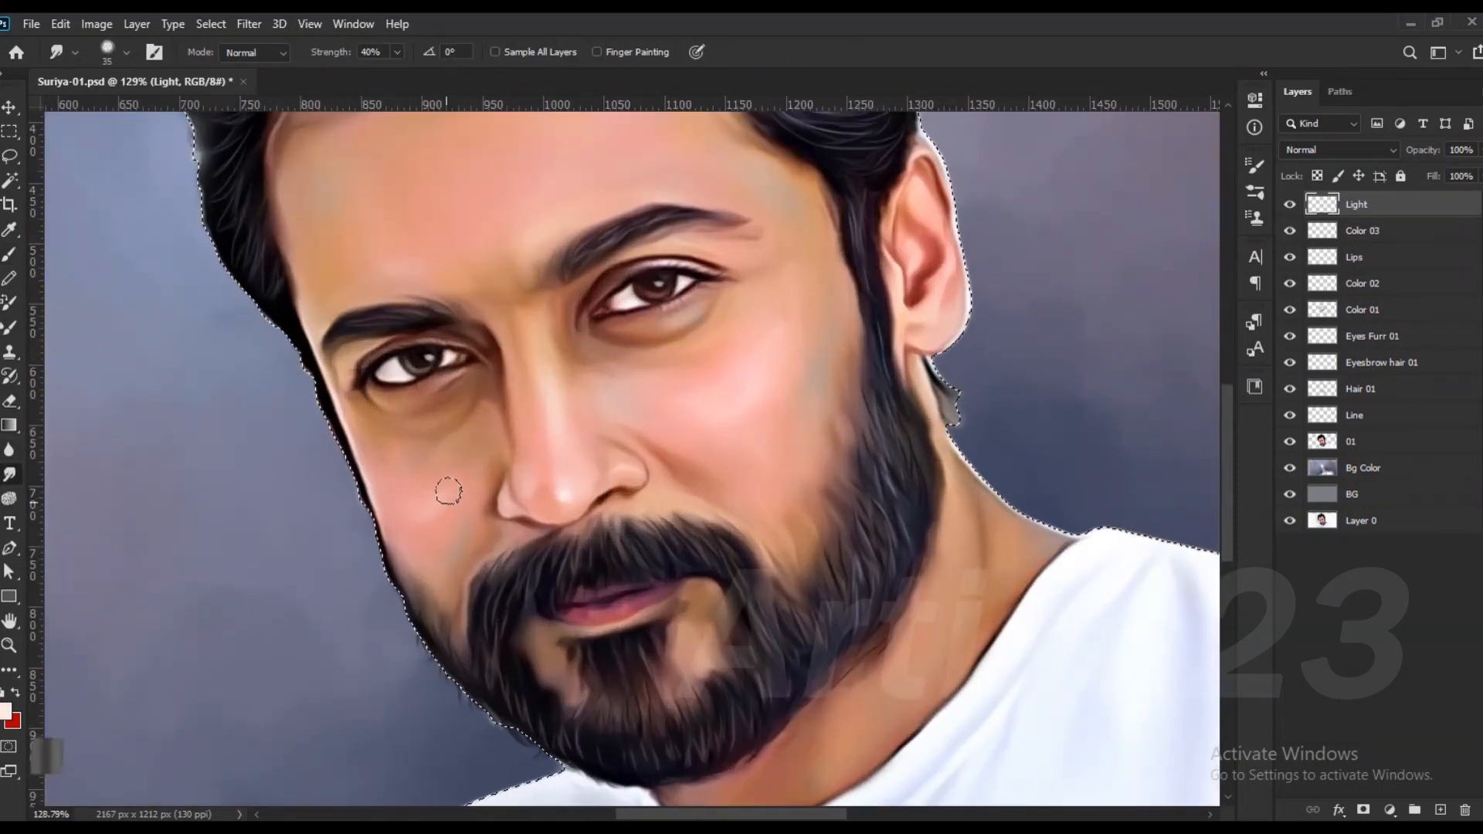
Step: Paint soft pinkish skin tones beside the nose and around the eyes with a 15 px brush
{"action": "key", "text": "b"}
{"action": "scroll", "coordinate": [427, 478], "scroll_direction": "up", "scroll_amount": 1}
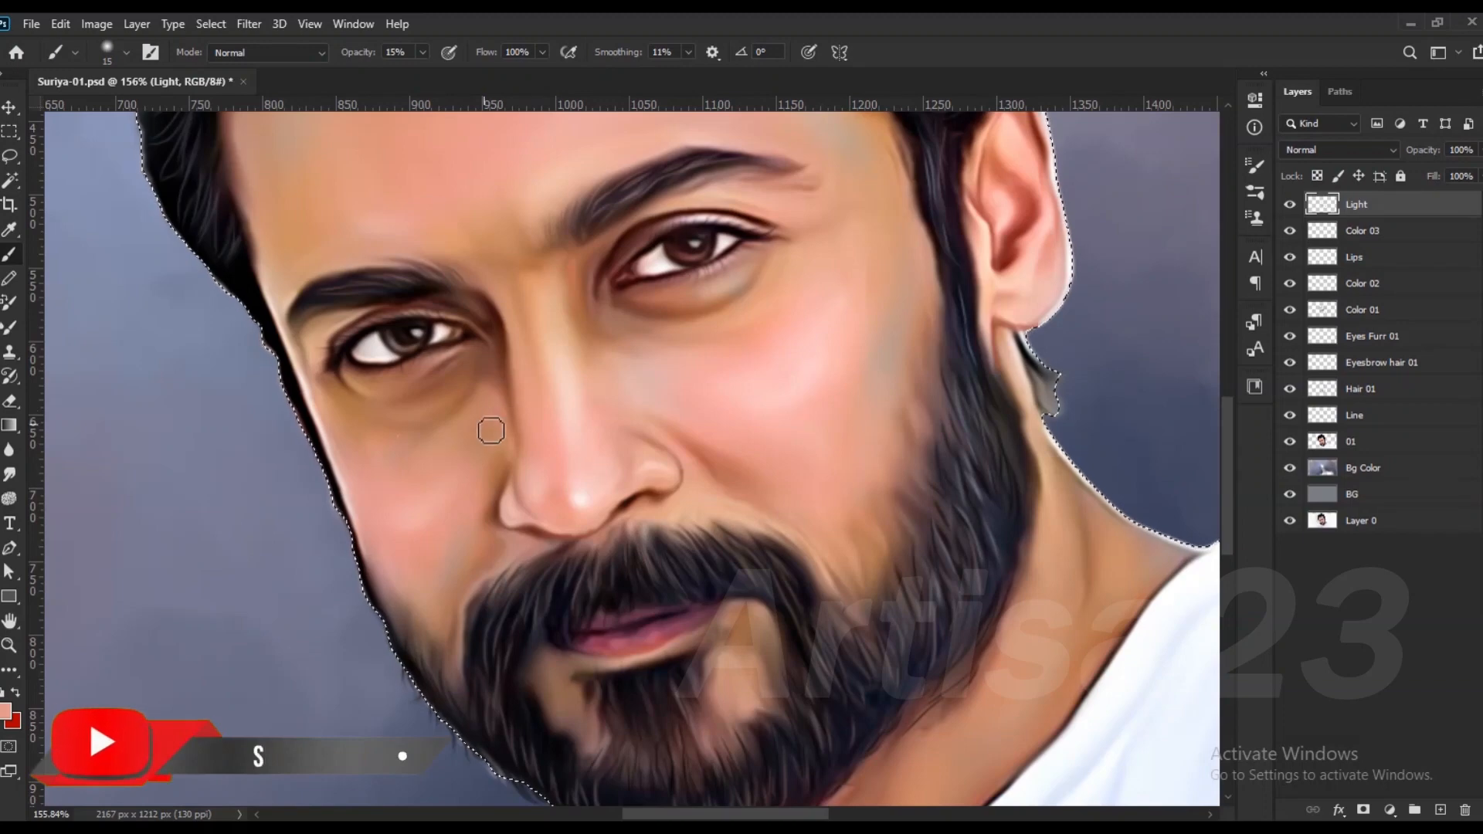
{"action": "left_click_drag", "start_coordinate": [681, 310], "coordinate": [641, 331]}
{"action": "left_click_drag", "start_coordinate": [281, 366], "coordinate": [359, 387]}
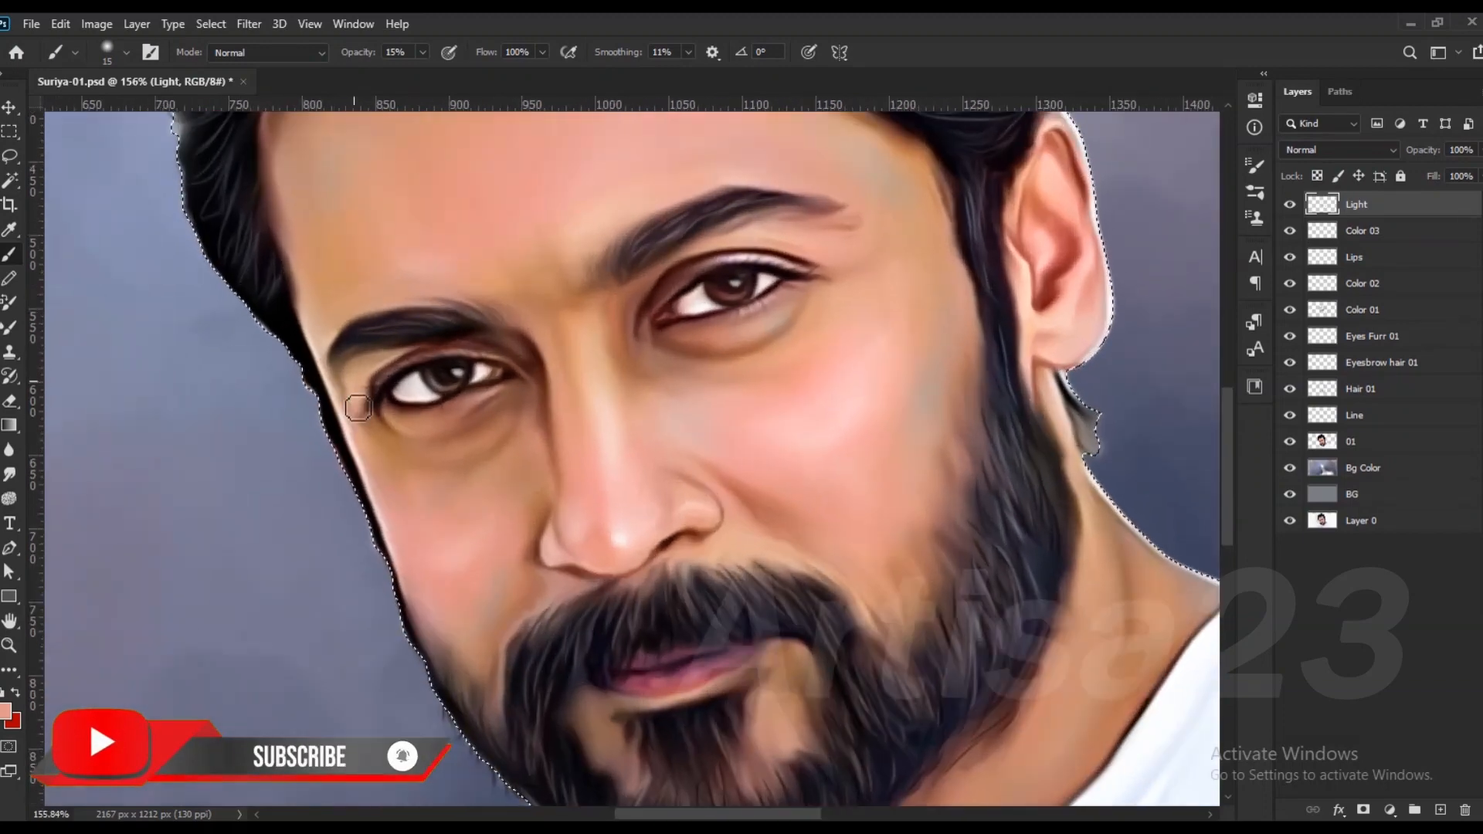
{"action": "scroll", "coordinate": [580, 436], "scroll_direction": "up", "scroll_amount": 1}
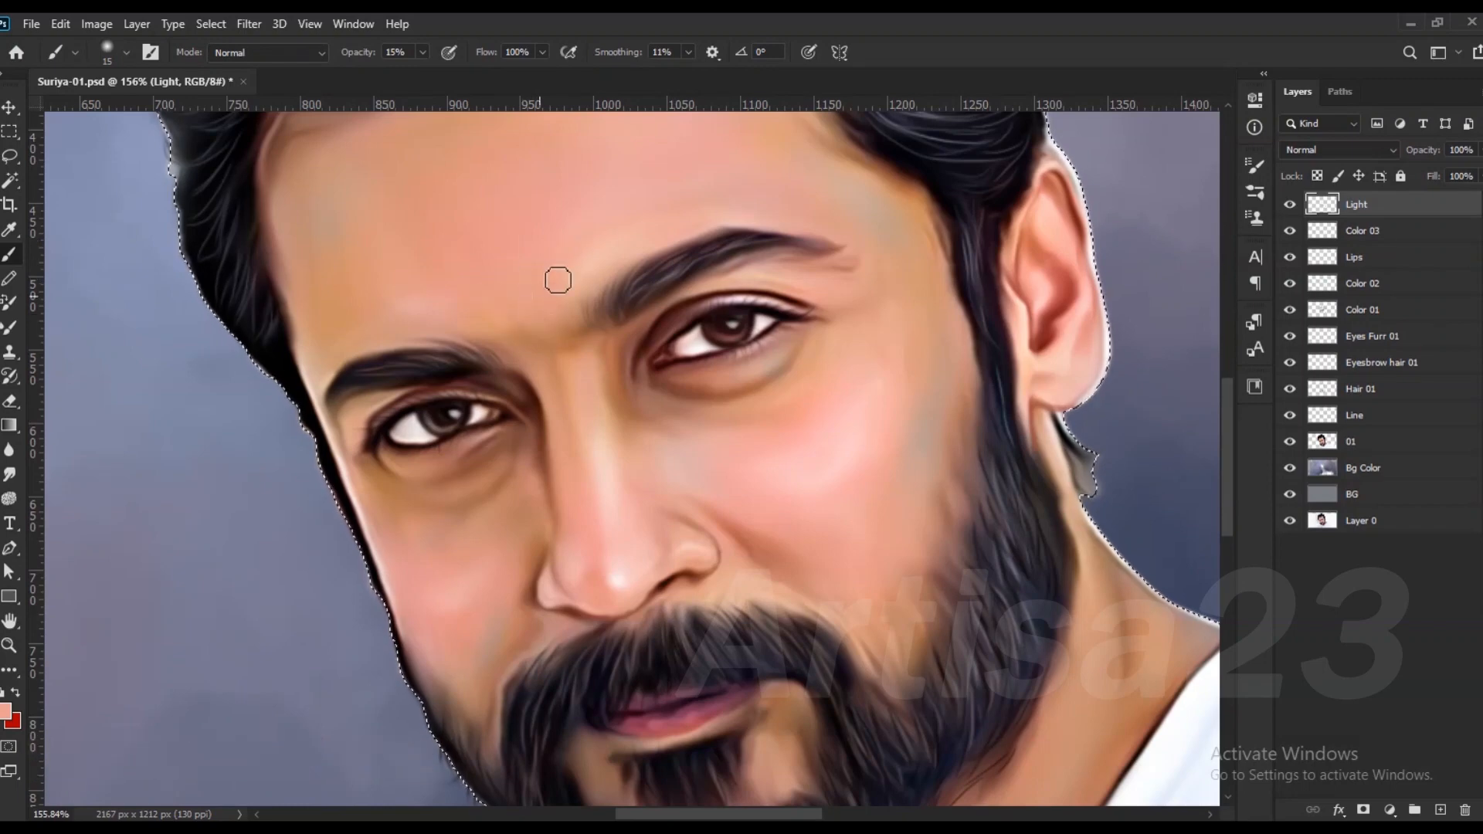
Step: Sample the skin tone between the eyebrows and paint it softly over the lower forehead
{"action": "scroll", "coordinate": [577, 297], "scroll_direction": "down", "scroll_amount": 3}
{"action": "scroll", "coordinate": [570, 321], "scroll_direction": "up", "scroll_amount": 4}
{"action": "left_click", "coordinate": [581, 343], "text": "alt"}
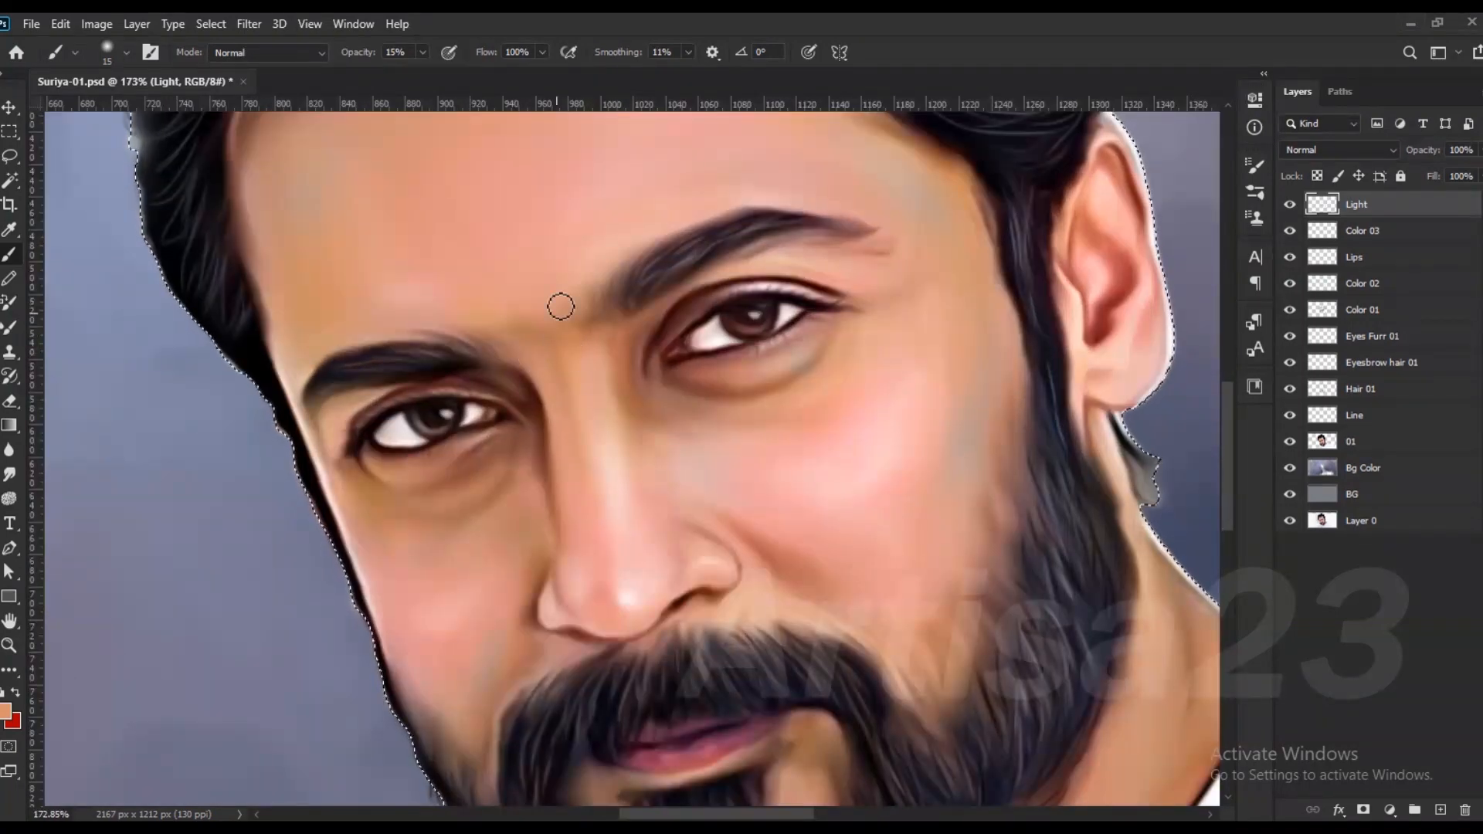
{"action": "scroll", "coordinate": [577, 407], "scroll_direction": "down", "scroll_amount": 4}
Step: Smudge the new skin tones on the forehead, cheeks and nose with a 35 px brush at 40% strength
{"action": "left_click", "coordinate": [10, 477]}
{"action": "scroll", "coordinate": [522, 334], "scroll_direction": "down", "scroll_amount": 1}
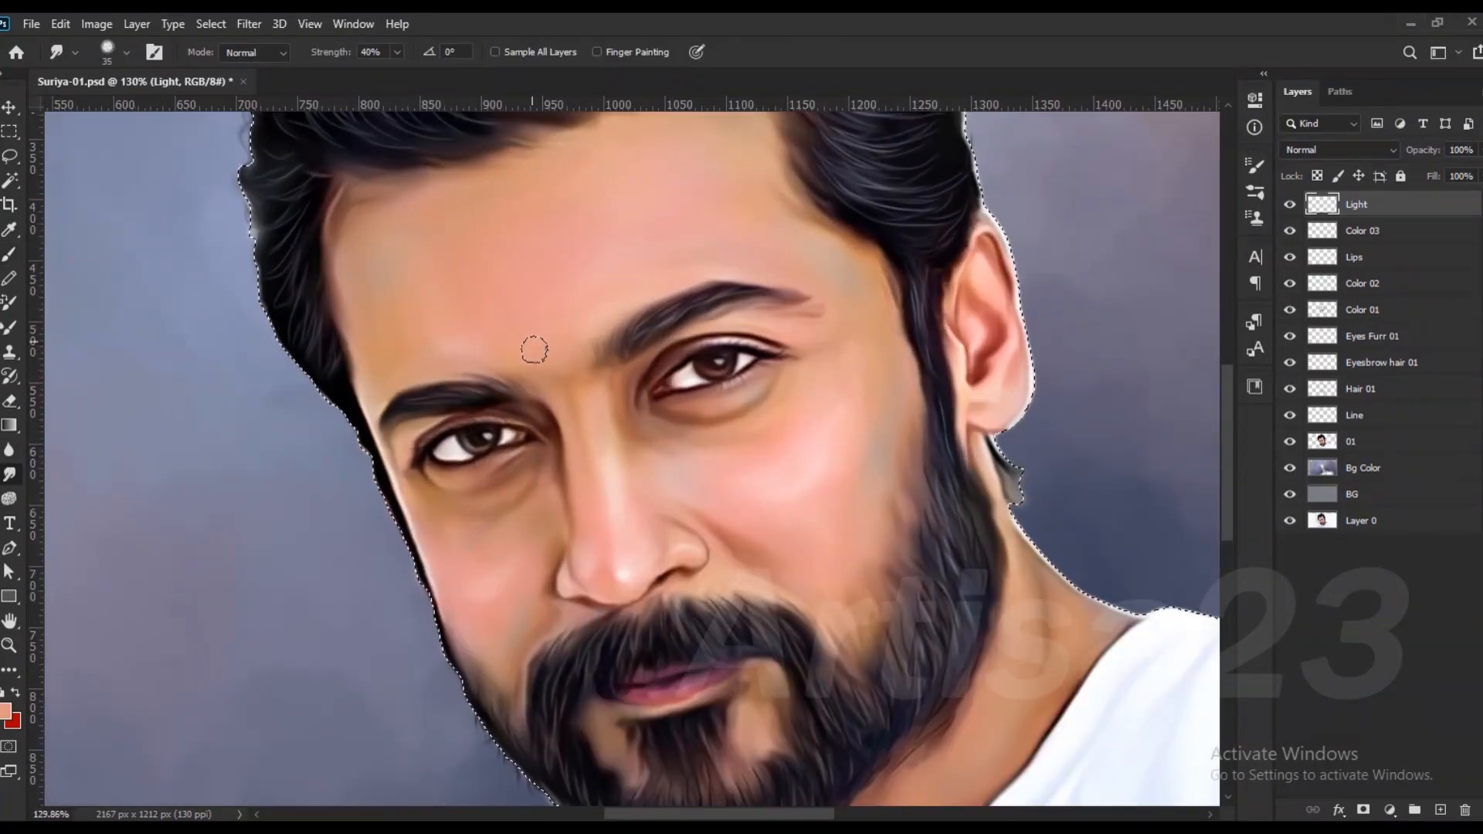
{"action": "scroll", "coordinate": [585, 281], "scroll_direction": "down", "scroll_amount": 2}
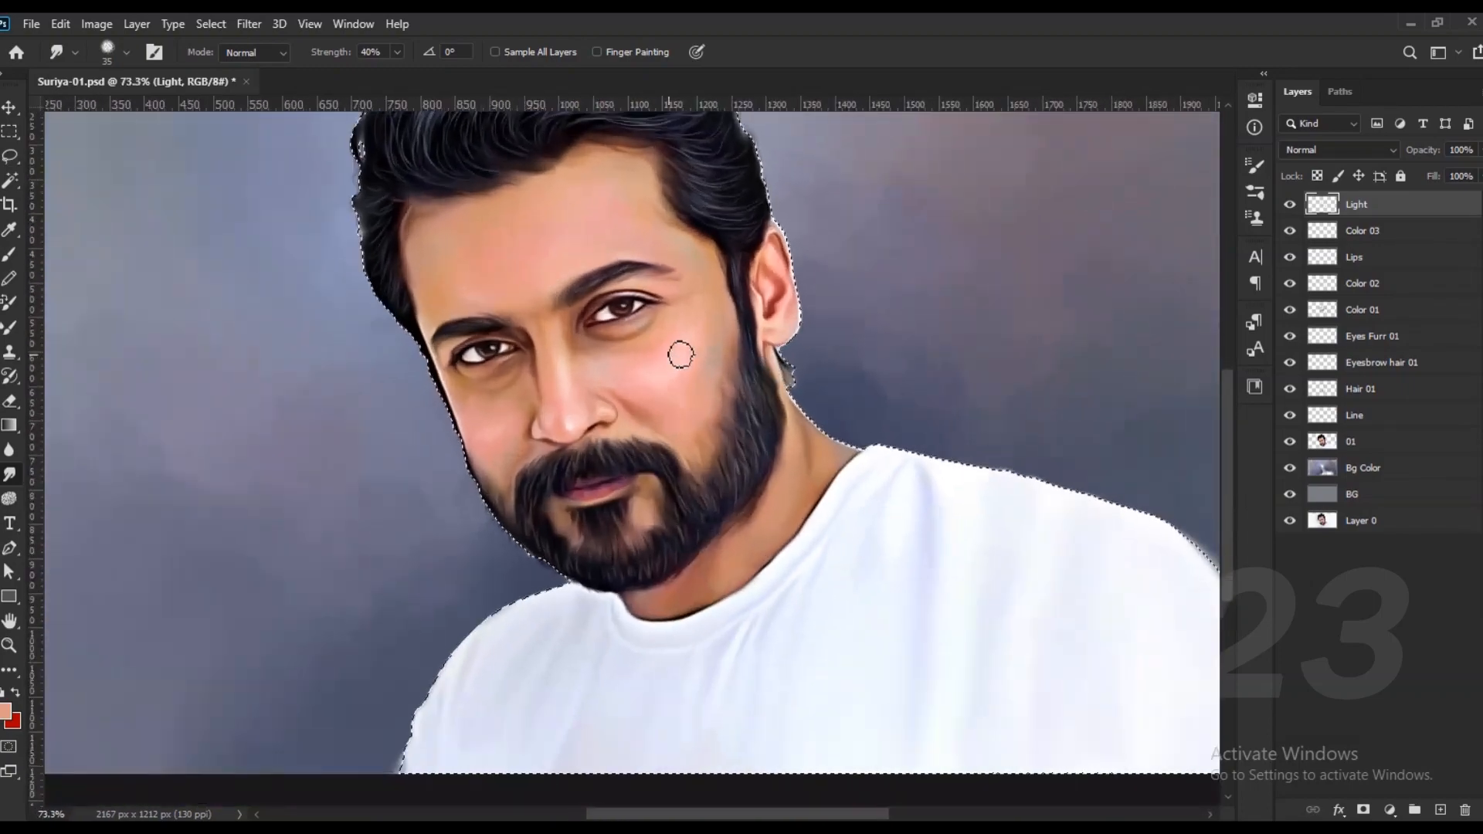
{"action": "scroll", "coordinate": [554, 402], "scroll_direction": "up", "scroll_amount": 4}
{"action": "scroll", "coordinate": [554, 402], "scroll_direction": "down", "scroll_amount": 2}
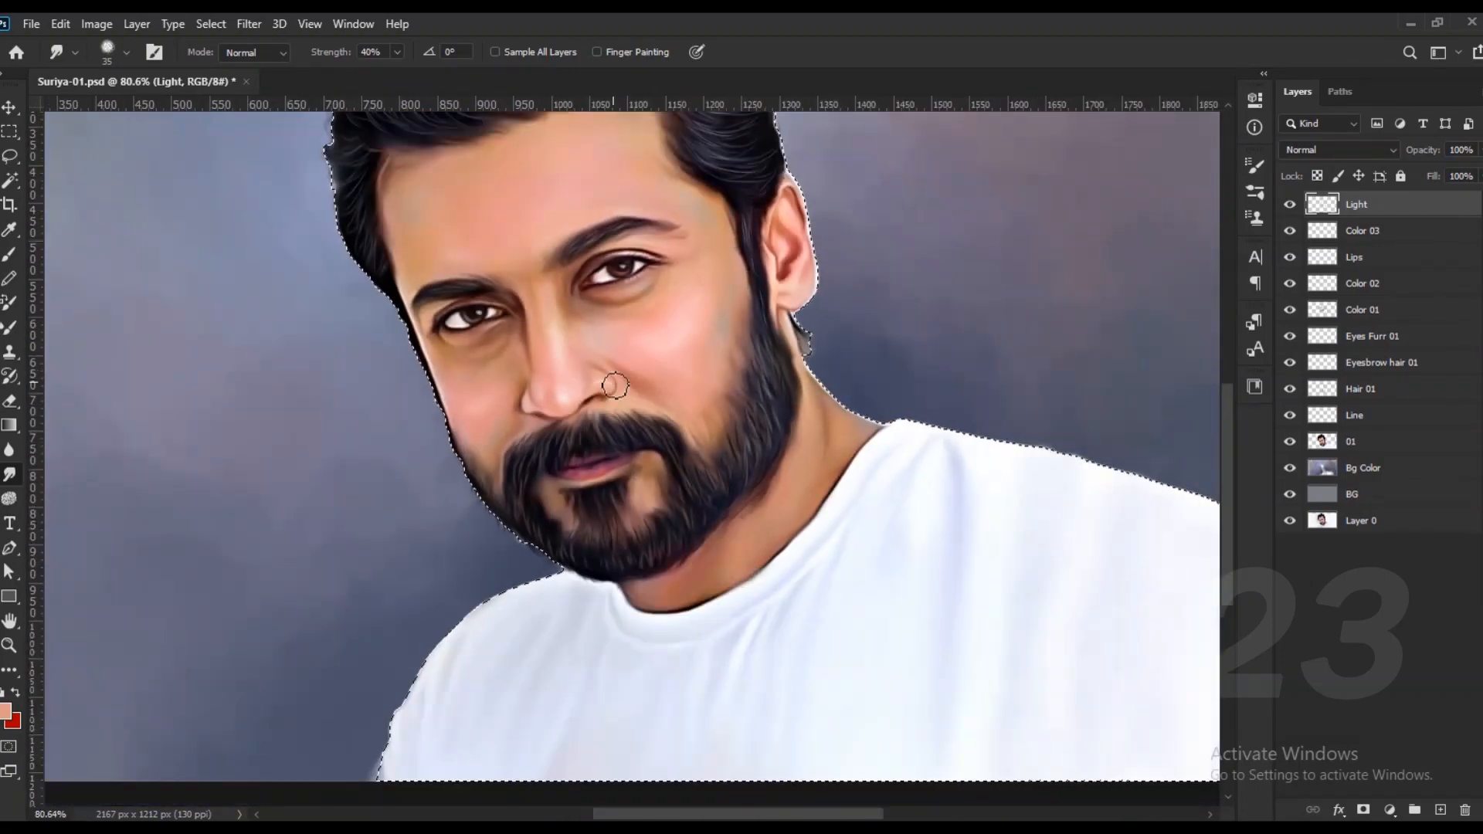
Step: Paint small light strokes along the lips with a small brush at 15% opacity and smudge them smooth
{"action": "scroll", "coordinate": [610, 533], "scroll_direction": "up", "scroll_amount": 5}
{"action": "key", "text": "b"}
{"action": "left_click_drag", "start_coordinate": [618, 490], "coordinate": [548, 499]}
{"action": "left_click", "coordinate": [9, 474]}
{"action": "scroll", "coordinate": [582, 495], "scroll_direction": "up", "scroll_amount": 2}
{"action": "scroll", "coordinate": [565, 472], "scroll_direction": "down", "scroll_amount": 3}
{"action": "key", "text": "b"}
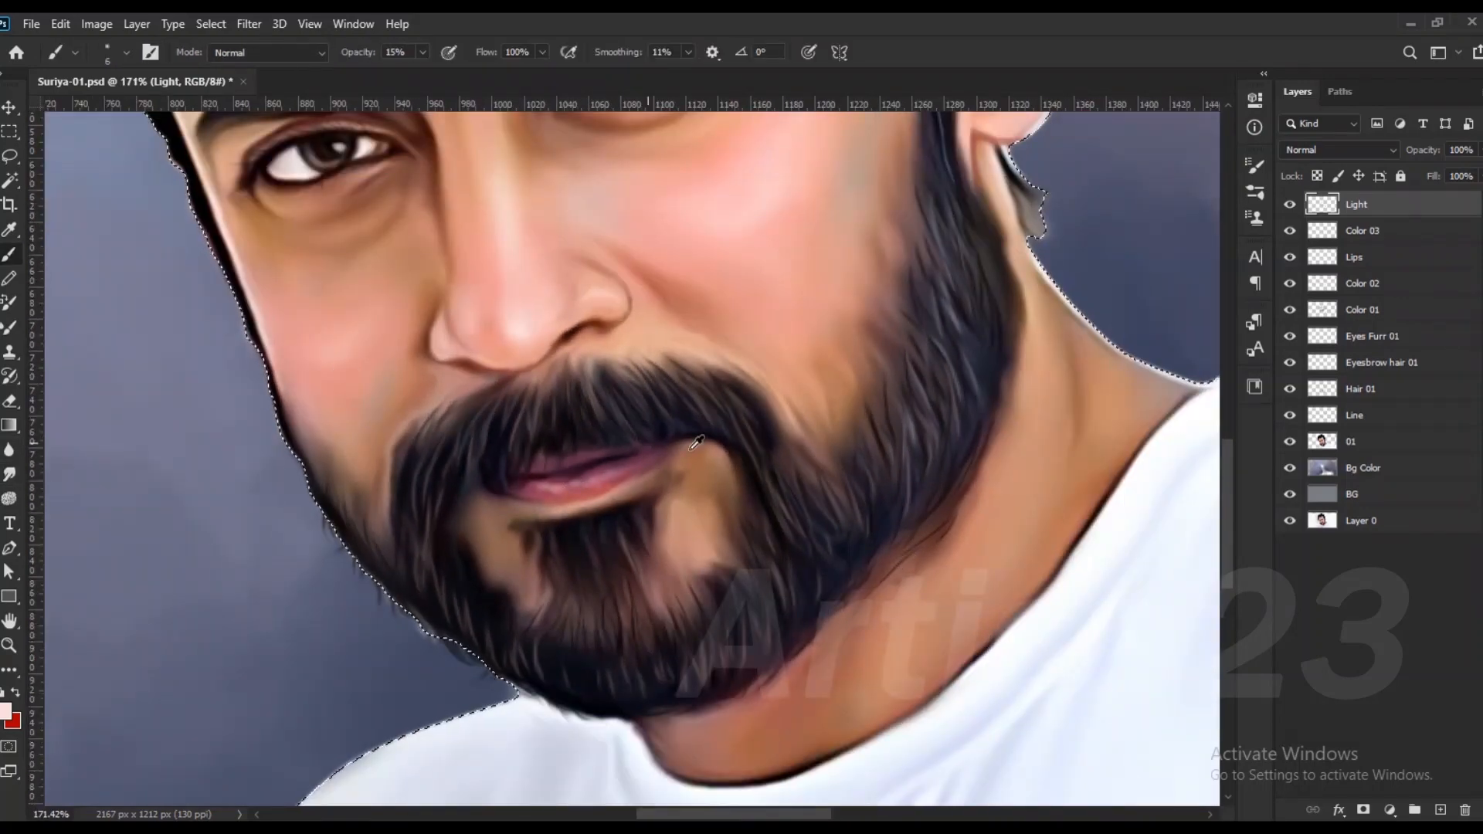
Step: Paint soft skin tones on the bare chin patches below the lips with a 15 px brush at 15% opacity
{"action": "scroll", "coordinate": [698, 500], "scroll_direction": "up", "scroll_amount": 3}
{"action": "mouse_move", "coordinate": [693, 488]}
{"action": "left_mouse_down"}
{"action": "mouse_move", "coordinate": [678, 510]}
{"action": "mouse_move", "coordinate": [705, 494]}
{"action": "left_mouse_up"}
{"action": "left_click_drag", "start_coordinate": [473, 563], "coordinate": [485, 580]}
{"action": "scroll", "coordinate": [483, 587], "scroll_direction": "down", "scroll_amount": 2}
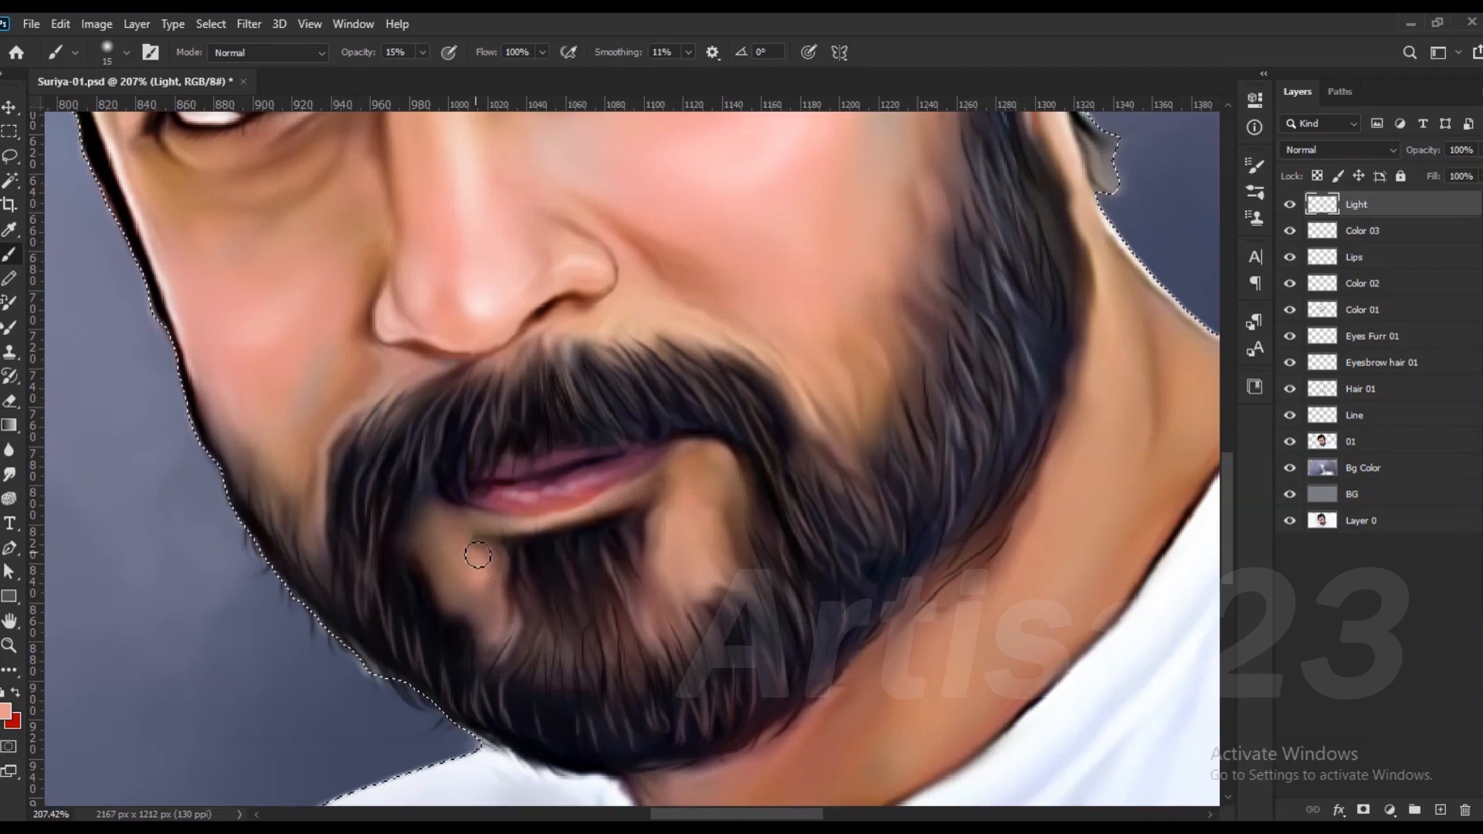
{"action": "scroll", "coordinate": [520, 556], "scroll_direction": "down", "scroll_amount": 2}
{"action": "scroll", "coordinate": [502, 498], "scroll_direction": "down", "scroll_amount": 1}
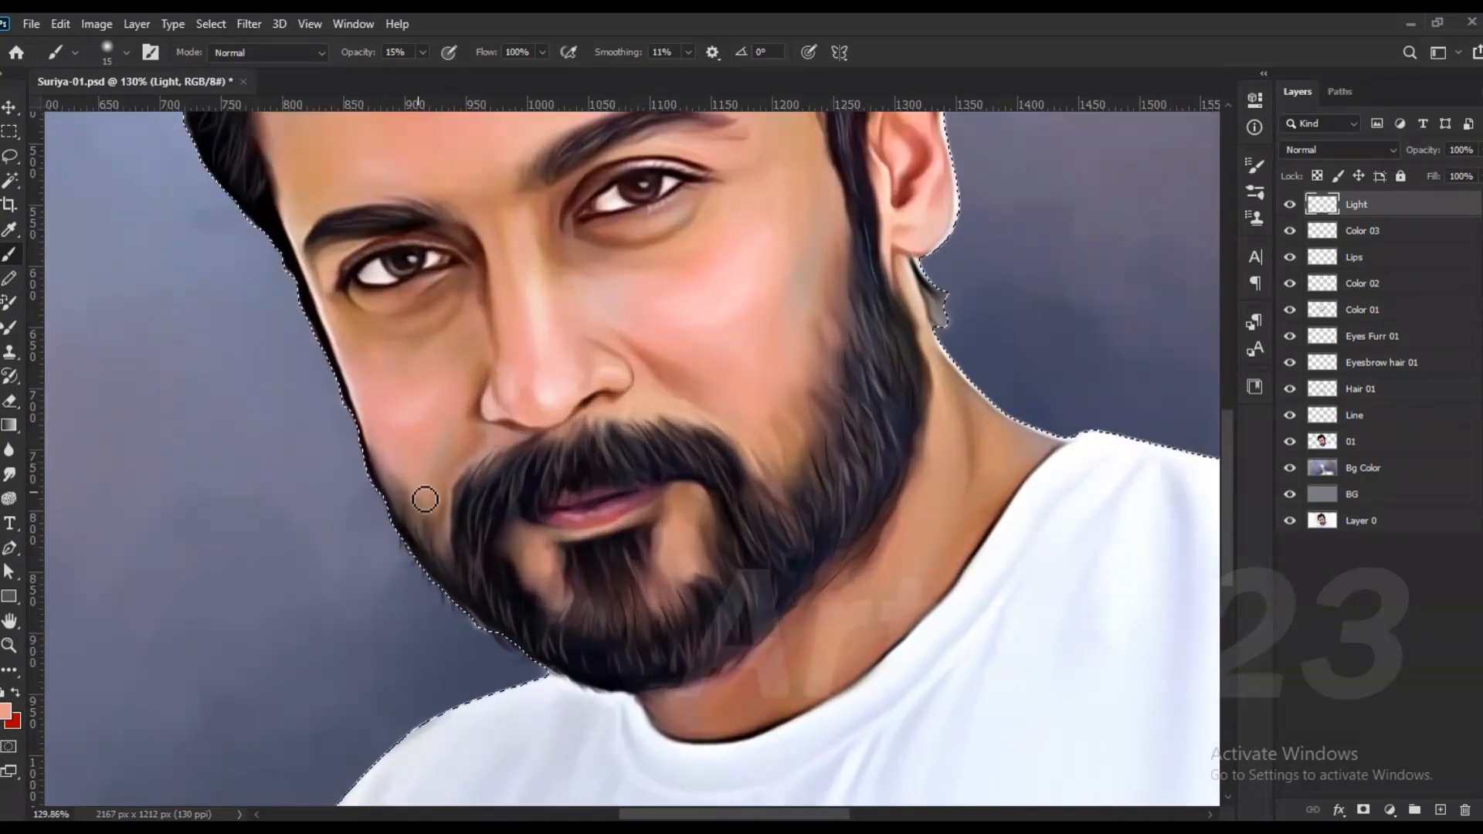
{"action": "scroll", "coordinate": [424, 500], "scroll_direction": "down", "scroll_amount": 1}
{"action": "scroll", "coordinate": [861, 454], "scroll_direction": "down", "scroll_amount": 4}
Step: Add a layer named Color 04 above the Light layer and choose an orange painting colour
{"action": "key", "text": "ctrl+d"}
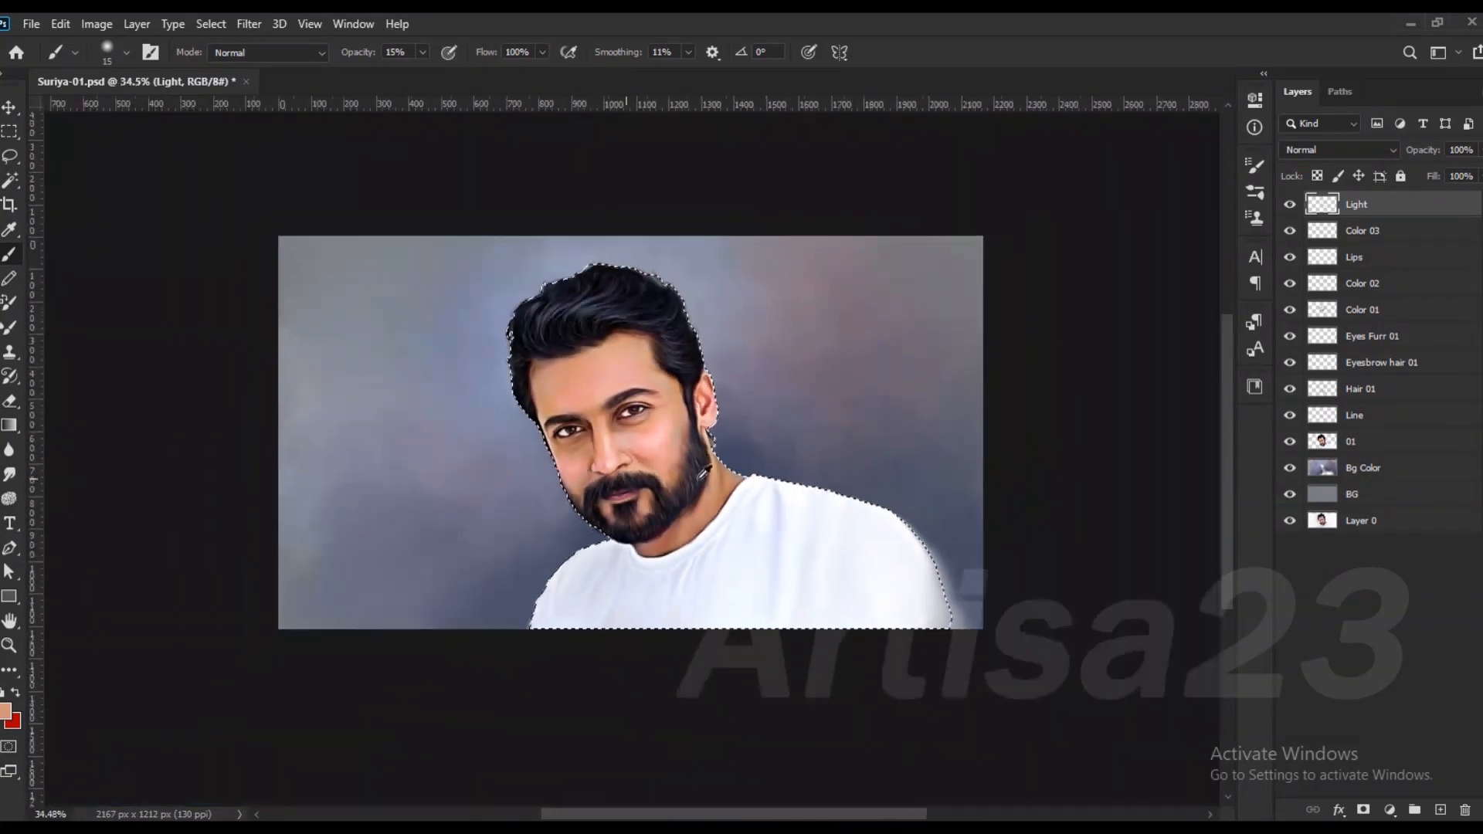
{"action": "left_click", "coordinate": [1440, 810]}
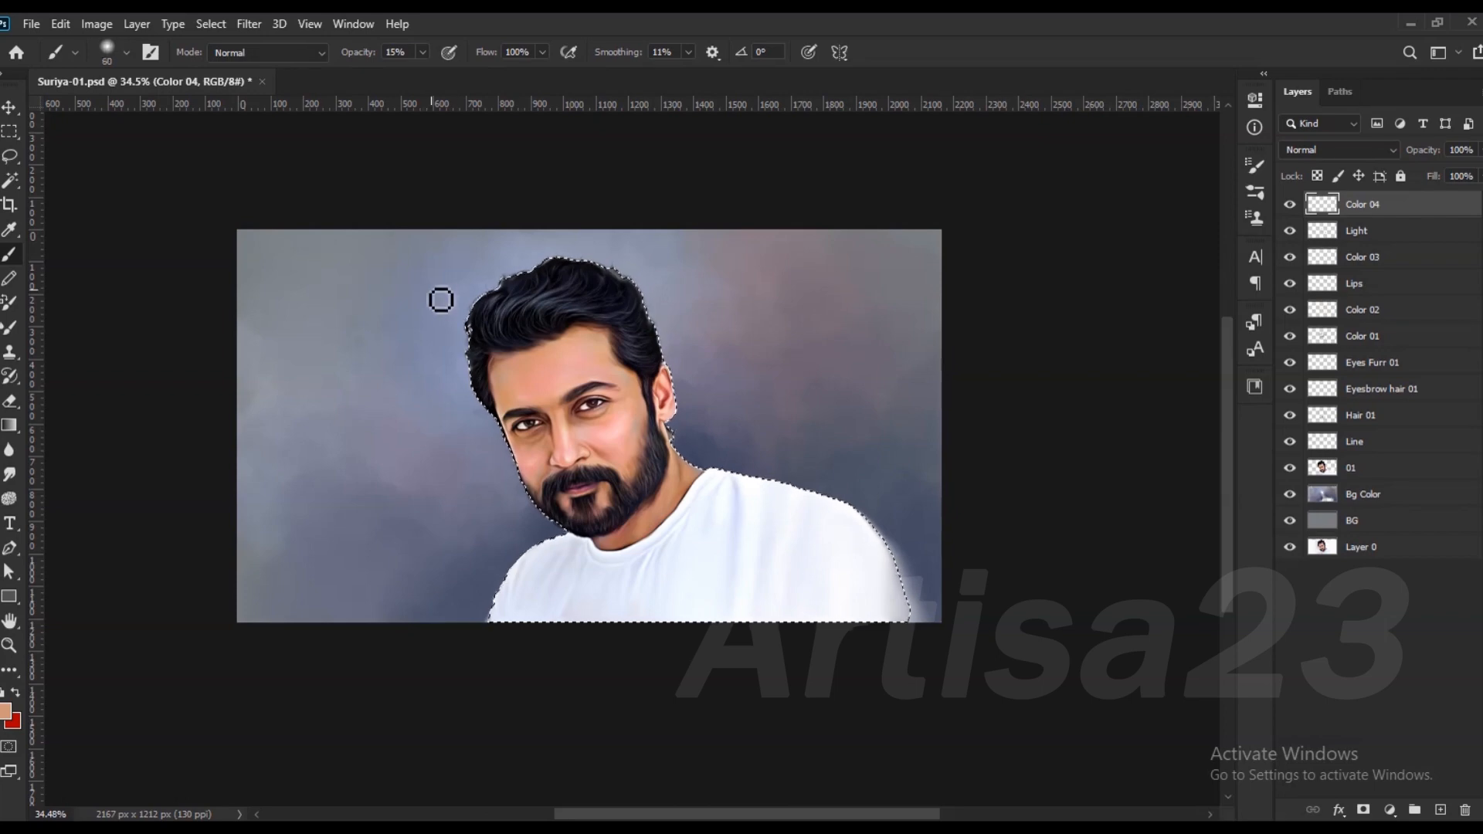
{"action": "left_click", "coordinate": [5, 712]}
{"action": "left_click", "coordinate": [1151, 384]}
{"action": "left_click", "coordinate": [1251, 592]}
{"action": "left_click", "coordinate": [1430, 371]}
Step: Paint orange over the image-left side of the face and hair with a 300 px brush at 54% opacity, blending Color 04 as Overlay
{"action": "key", "text": "bracketright"}
{"action": "key", "text": "bracketright"}
{"action": "mouse_move", "coordinate": [483, 387]}
{"action": "left_mouse_down"}
{"action": "mouse_move", "coordinate": [488, 260]}
{"action": "mouse_move", "coordinate": [540, 294]}
{"action": "mouse_move", "coordinate": [510, 402]}
{"action": "mouse_move", "coordinate": [533, 433]}
{"action": "left_mouse_up"}
{"action": "key", "text": "bracketright"}
{"action": "left_click", "coordinate": [423, 52]}
{"action": "left_click_drag", "start_coordinate": [423, 69], "coordinate": [458, 70]}
{"action": "left_click", "coordinate": [1338, 150]}
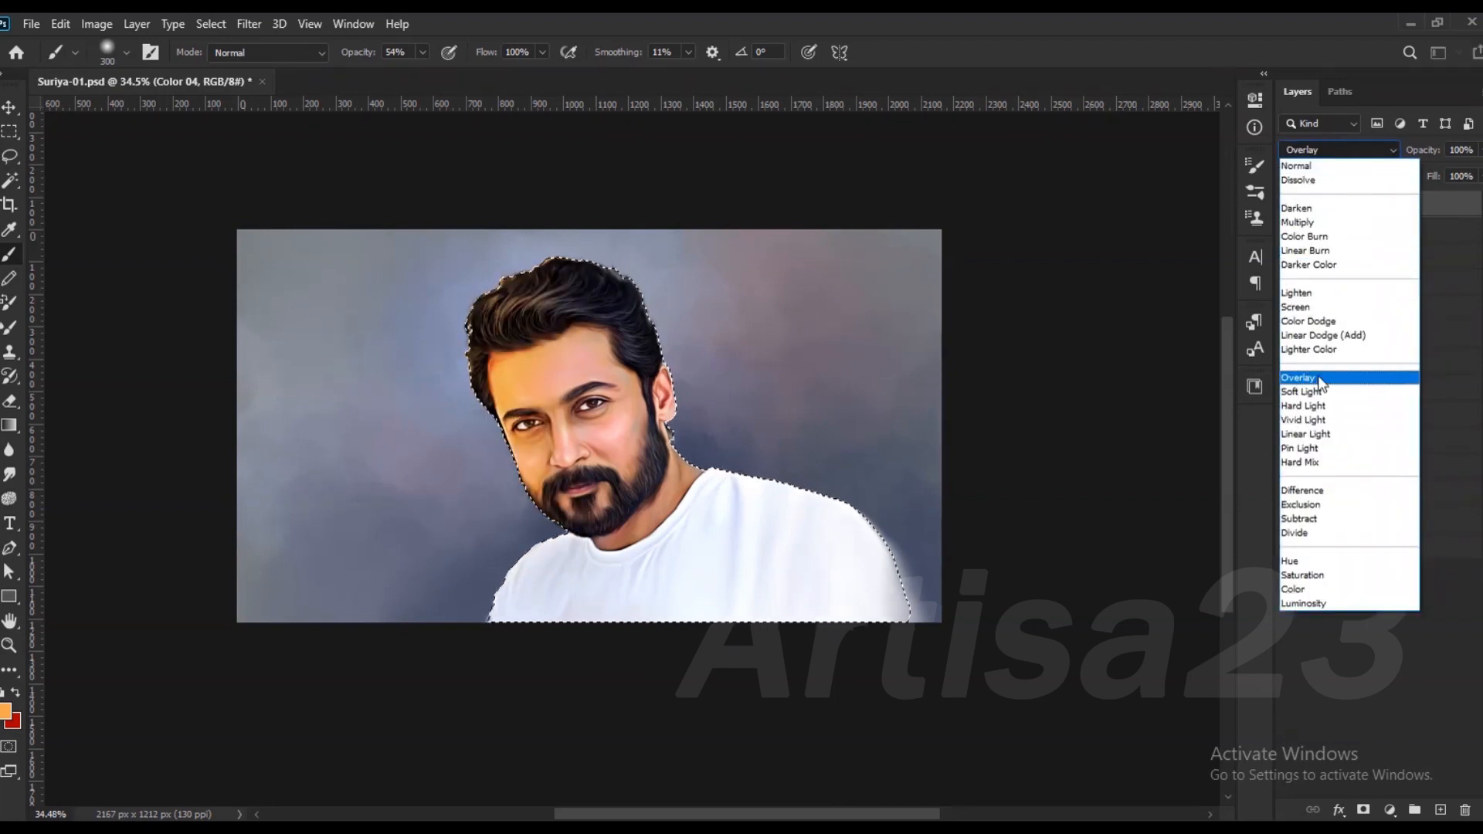
{"action": "left_click", "coordinate": [1347, 374]}
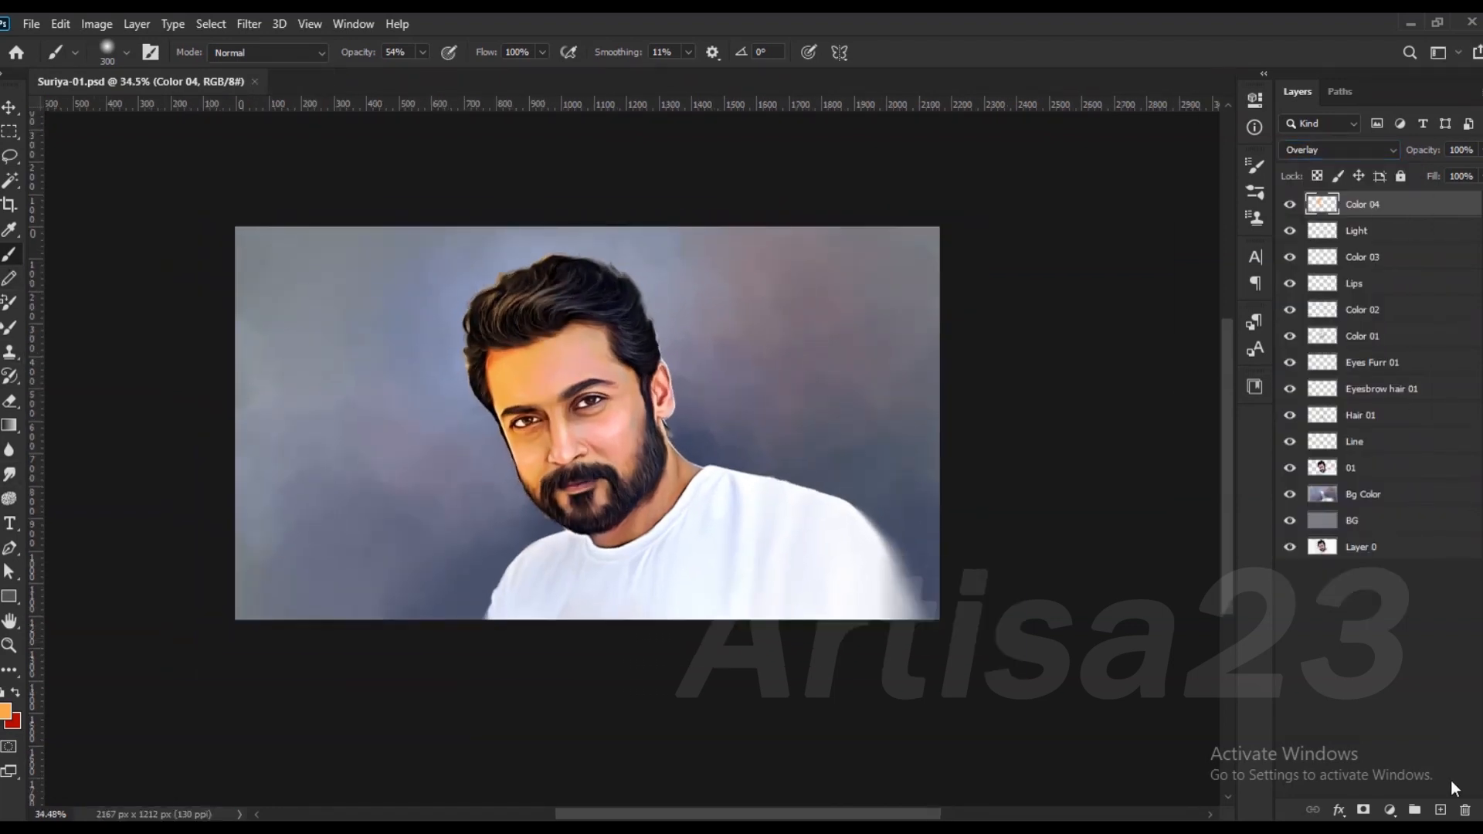
Step: Add a layer named Color 05 above Color 04 and choose a bright blue painting colour
{"action": "left_click", "coordinate": [1440, 810]}
{"action": "double_click", "coordinate": [1359, 203]}
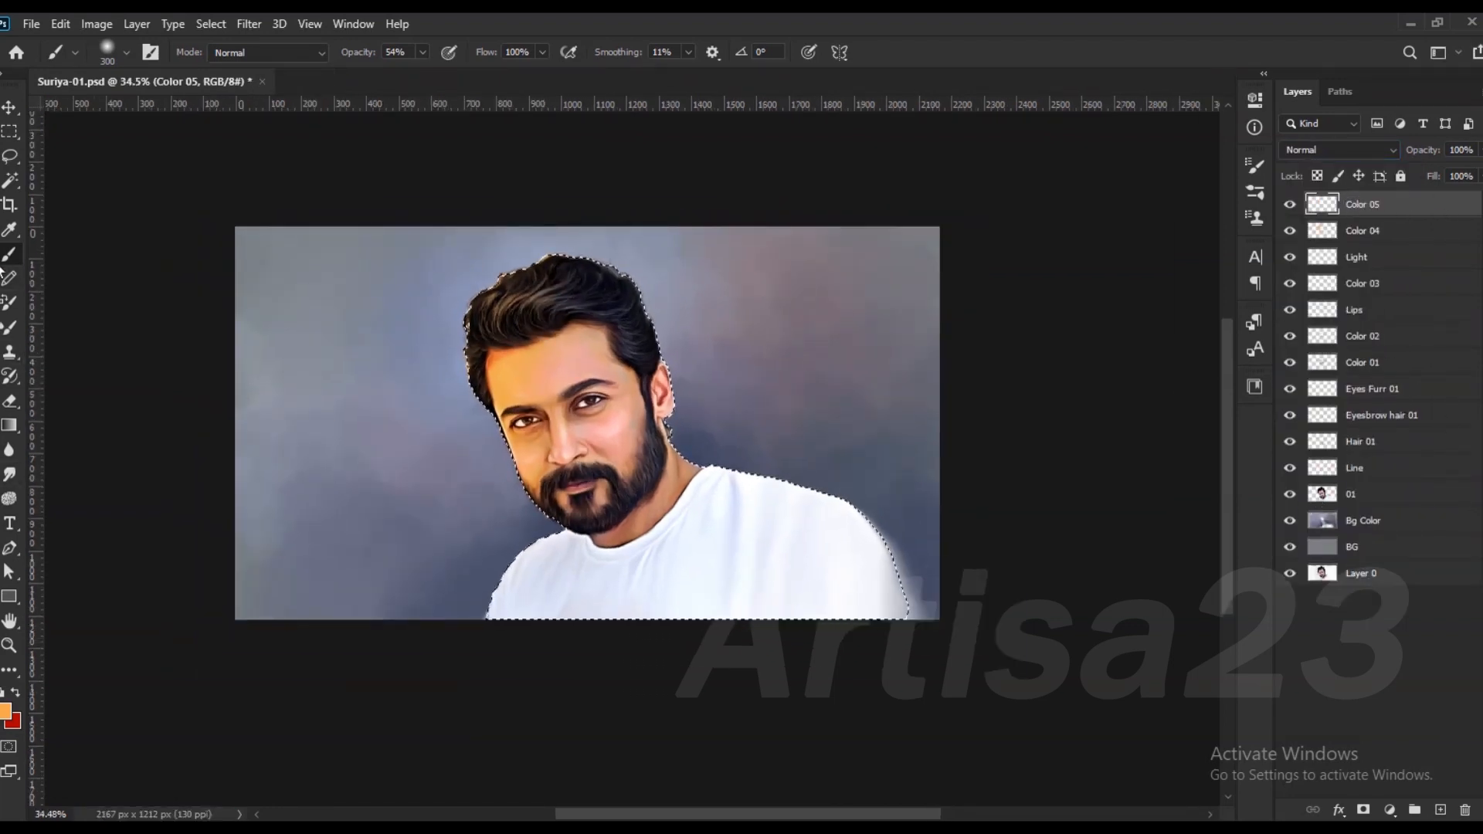
{"action": "left_click", "coordinate": [6, 711]}
{"action": "left_click_drag", "start_coordinate": [1253, 494], "coordinate": [1253, 480]}
{"action": "left_click", "coordinate": [1182, 401]}
{"action": "left_click", "coordinate": [1416, 371]}
Step: Paint blue over the image-right side of the hair and face with the 300 px brush, then deselect and save
{"action": "mouse_move", "coordinate": [587, 263]}
{"action": "left_mouse_down"}
{"action": "mouse_move", "coordinate": [663, 363]}
{"action": "mouse_move", "coordinate": [503, 241]}
{"action": "mouse_move", "coordinate": [679, 417]}
{"action": "left_mouse_up"}
{"action": "key", "text": "ctrl+d"}
{"action": "key", "text": "ctrl+s"}
Step: Try blend modes on Color 05 and settle on Overlay with 54% opacity and 55% fill
{"action": "left_click", "coordinate": [1338, 150]}
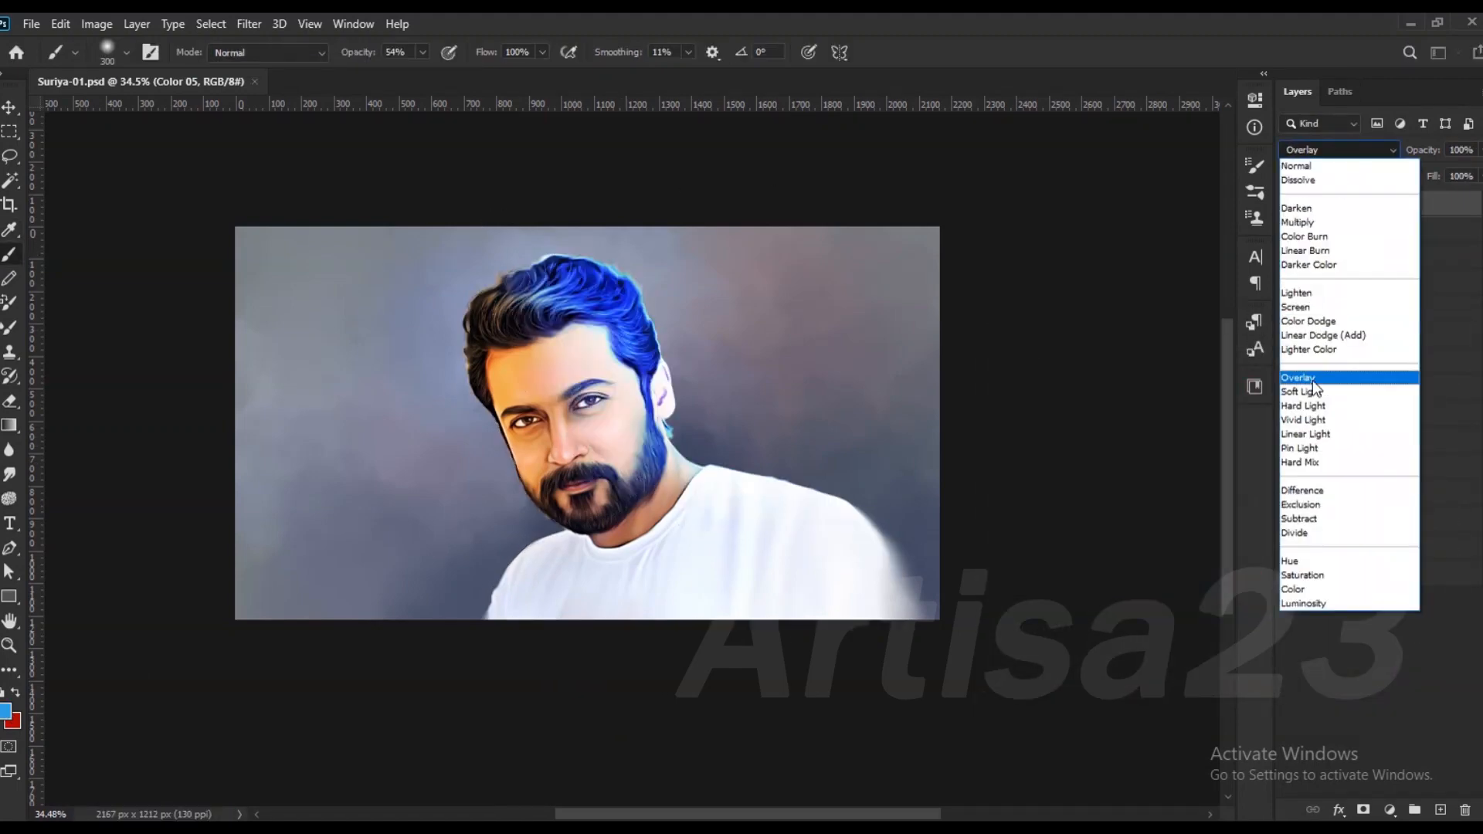
{"action": "left_click", "coordinate": [1305, 434]}
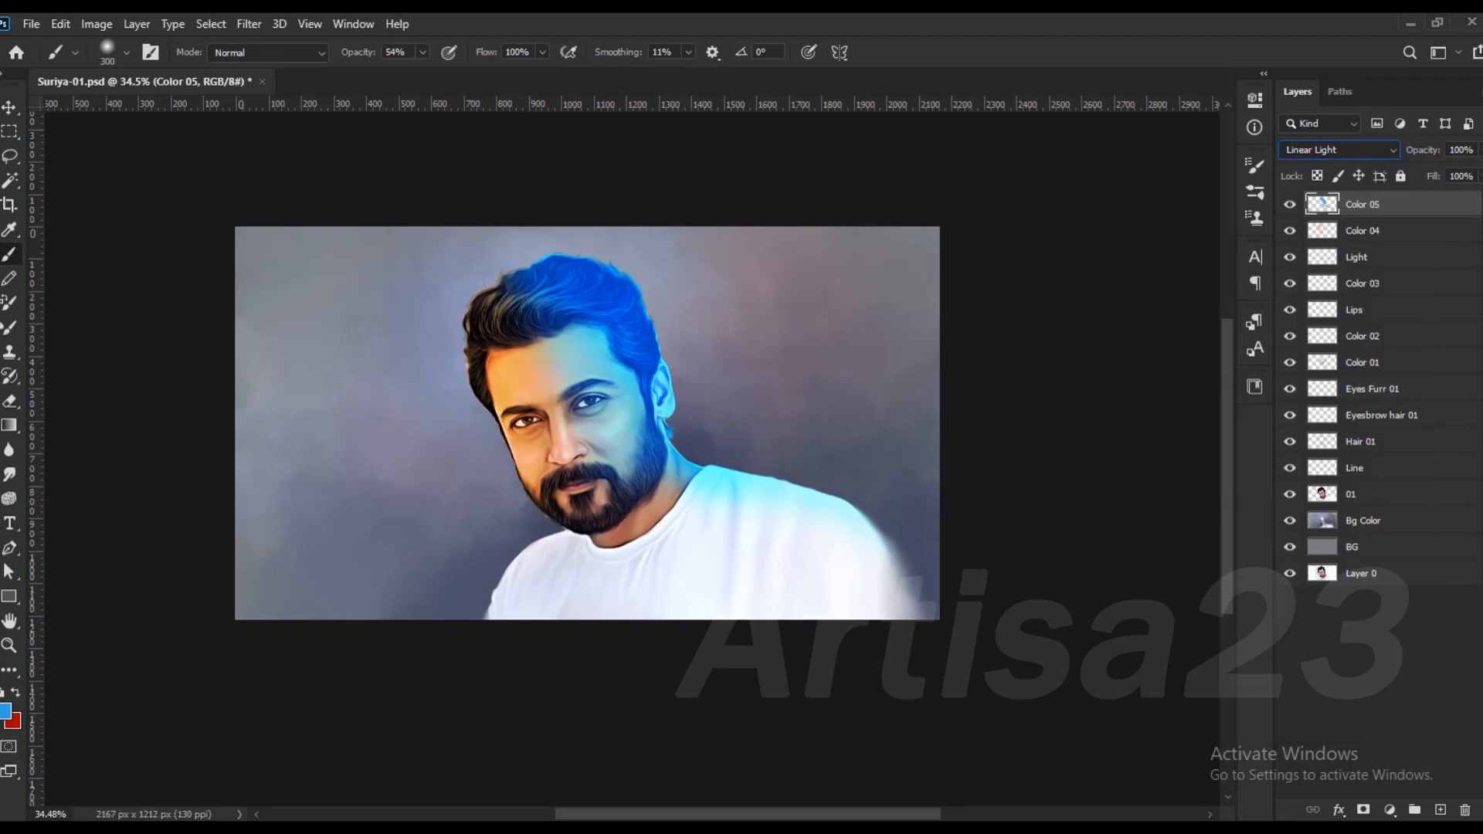
{"action": "left_click", "coordinate": [1338, 150]}
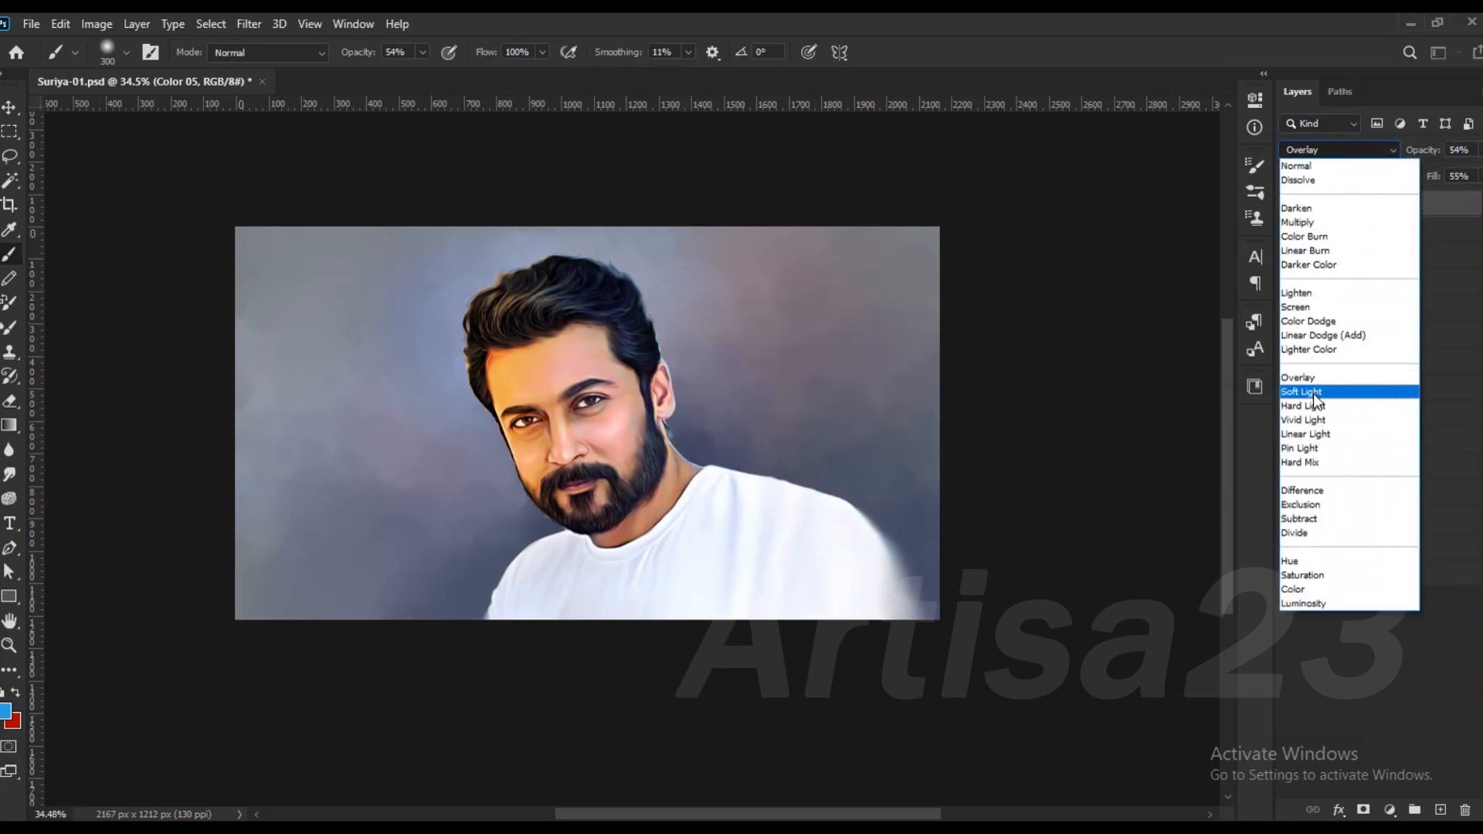
{"action": "left_click", "coordinate": [1315, 395]}
Step: Lower the Color 04 layer to 73% opacity and 79% fill, and save the file
{"action": "left_click", "coordinate": [1362, 230]}
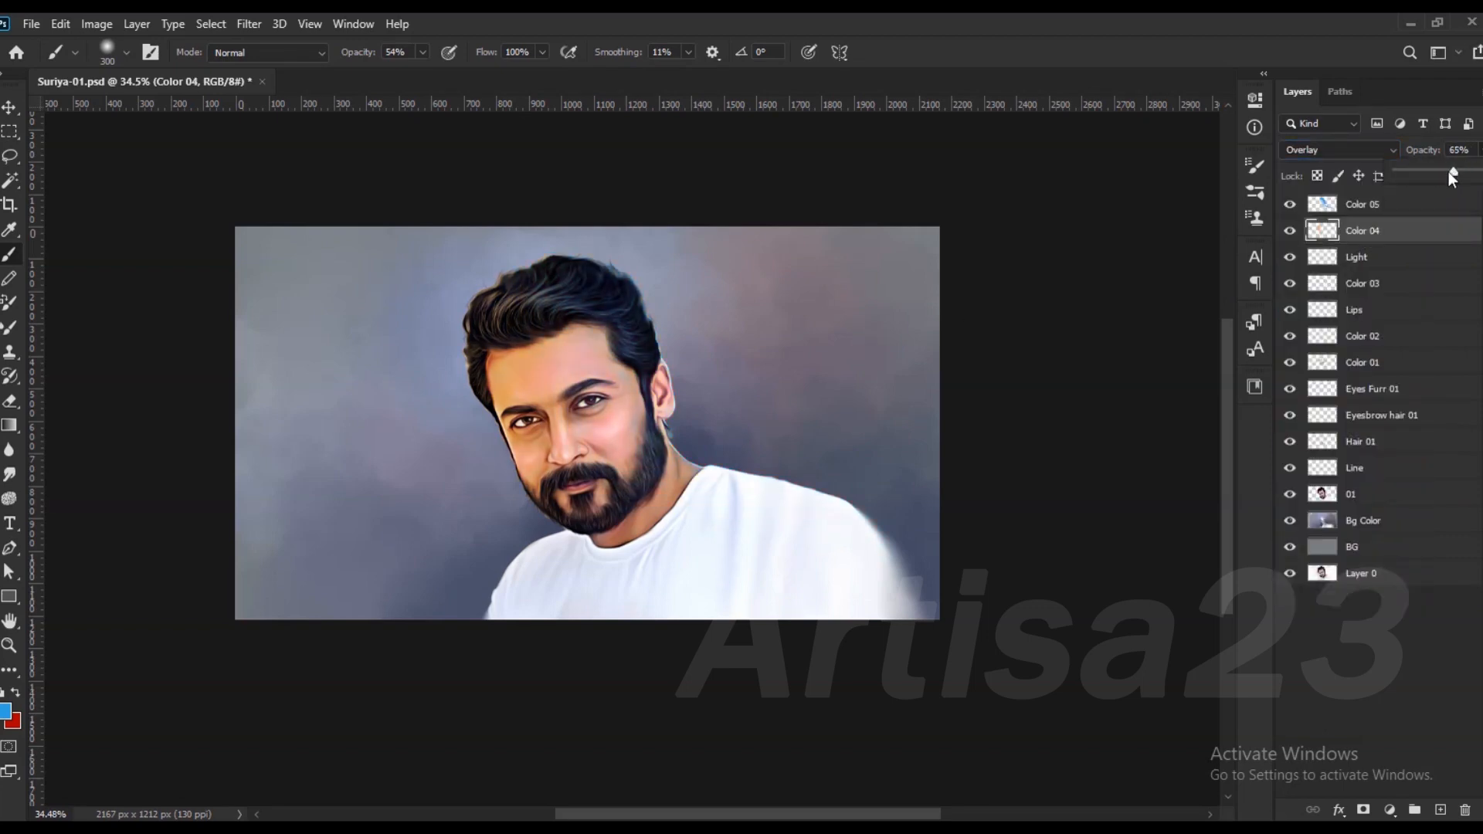
{"action": "scroll", "coordinate": [622, 289], "scroll_direction": "up", "scroll_amount": 6}
{"action": "scroll", "coordinate": [622, 289], "scroll_direction": "down", "scroll_amount": 5}
{"action": "key", "text": "ctrl+s"}
{"action": "scroll", "coordinate": [585, 390], "scroll_direction": "up", "scroll_amount": 2}
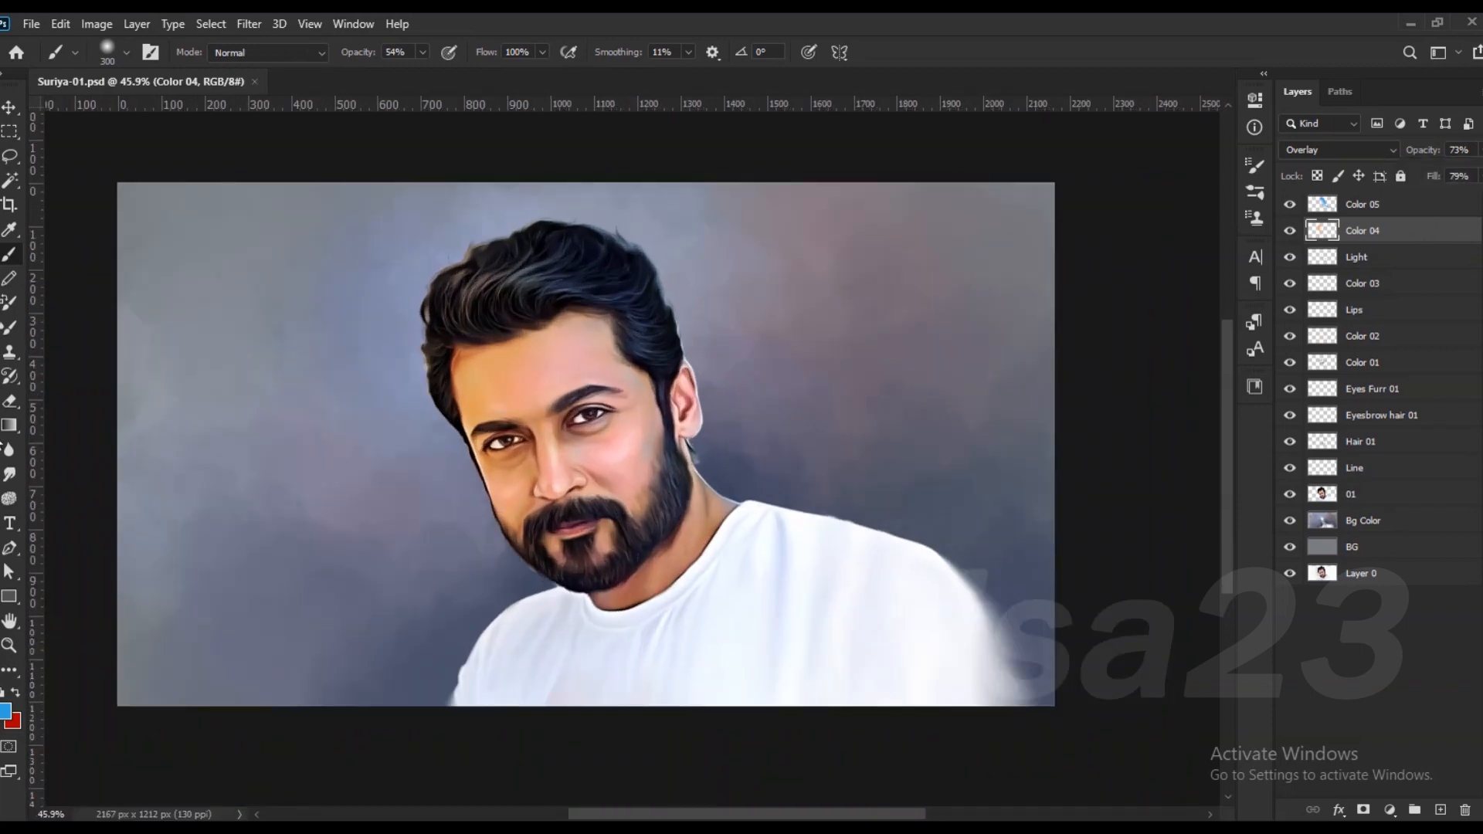
Step: Soften the tints on Color 04 and Color 05 with a 250 px eraser at 45% opacity
{"action": "left_click", "coordinate": [9, 401]}
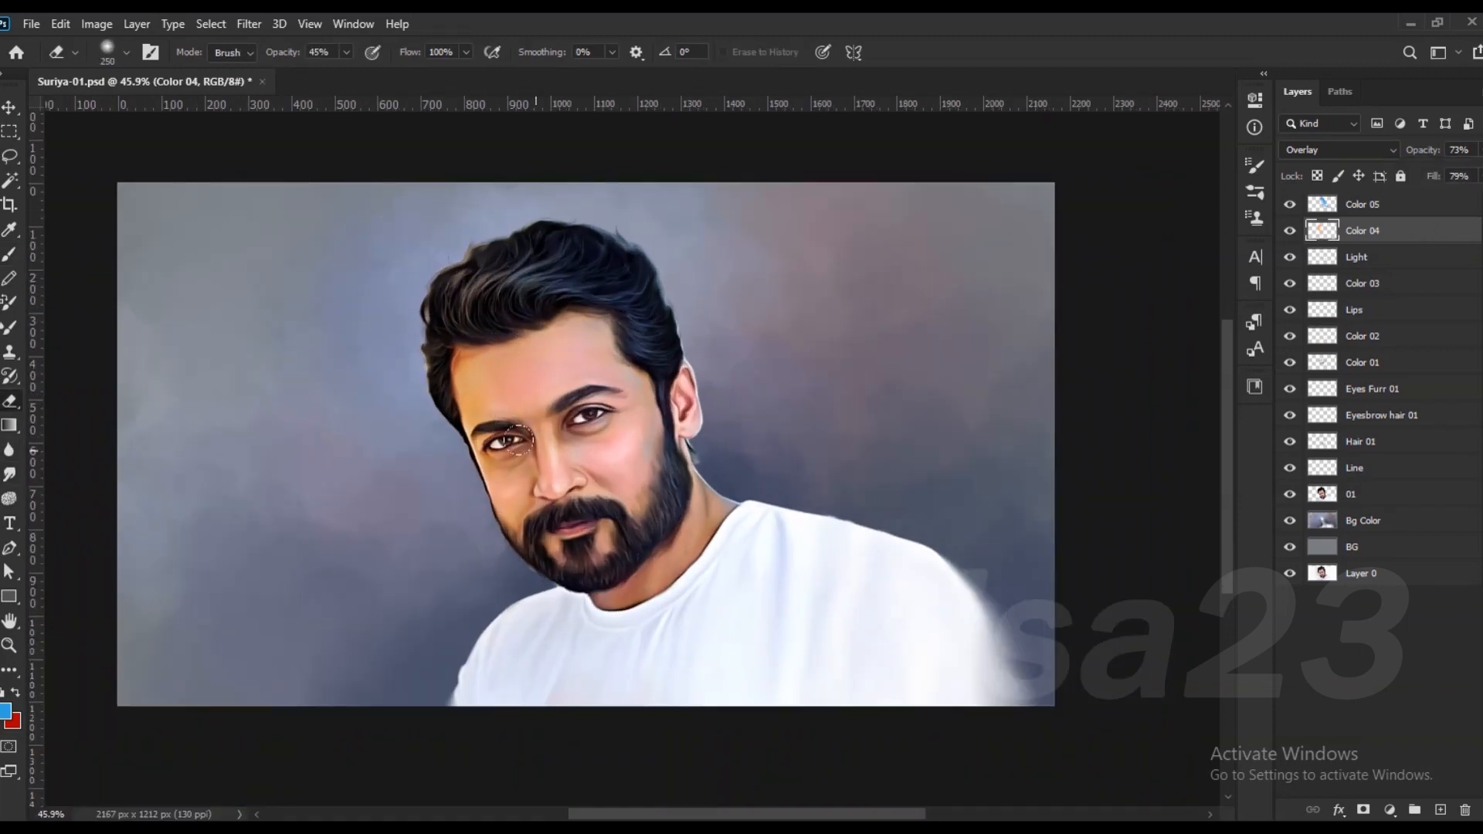
{"action": "key", "text": "alt+bracketright"}
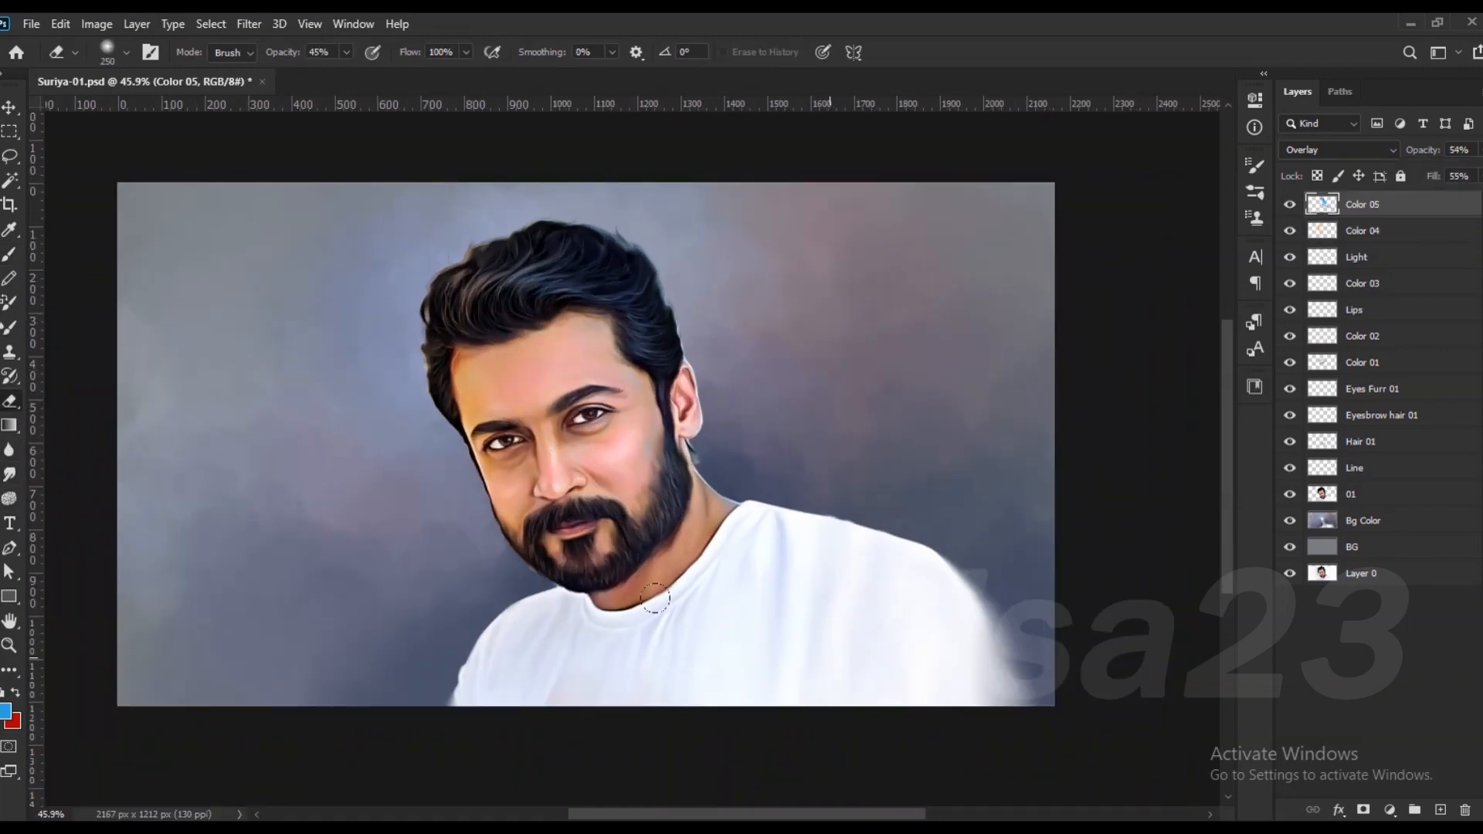
{"action": "scroll", "coordinate": [533, 469], "scroll_direction": "down", "scroll_amount": 2}
Step: Add a new layer named Hair 02 directly above the Bg Color layer
{"action": "left_click", "coordinate": [1363, 519]}
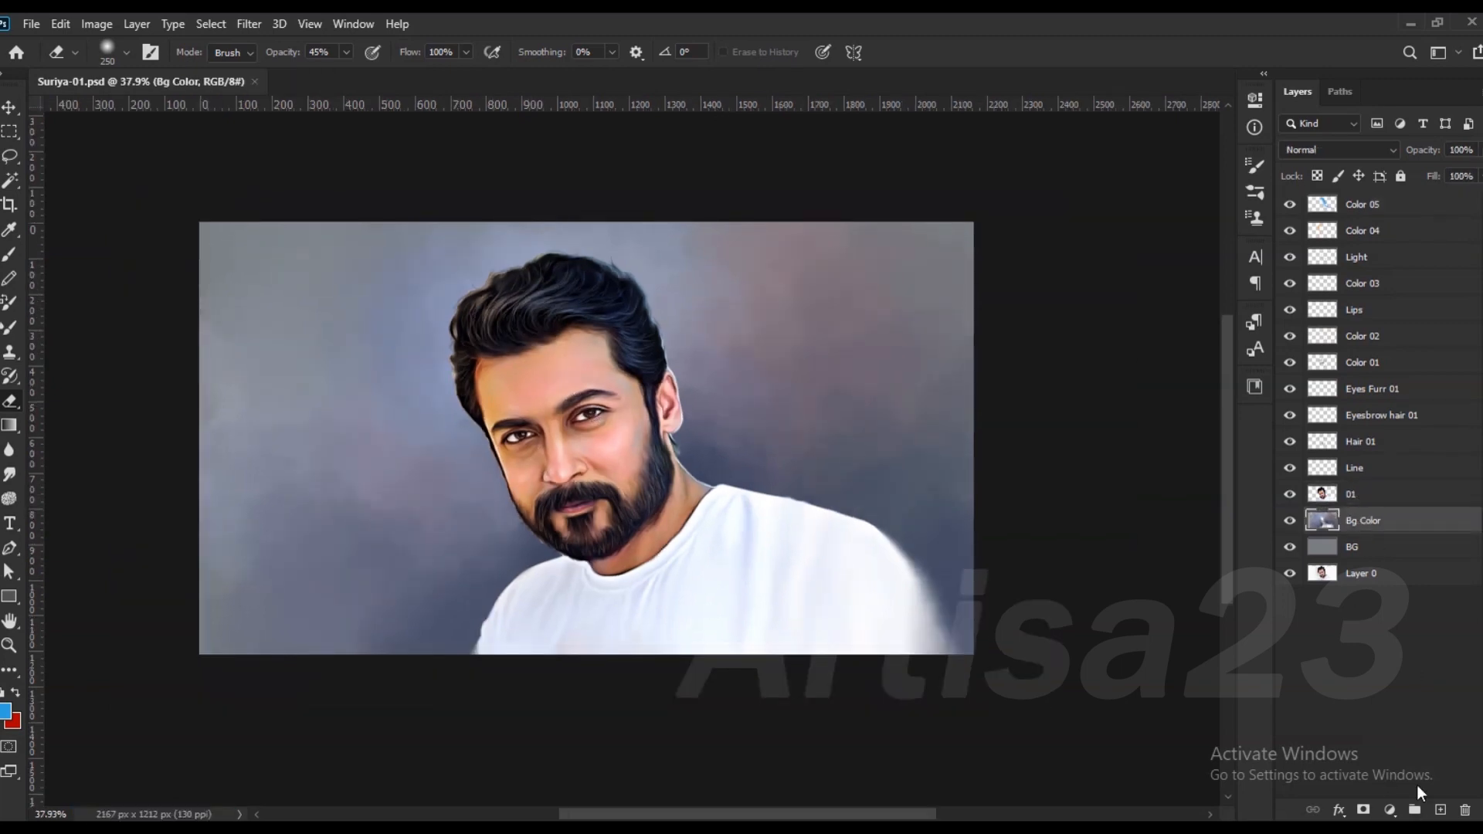
{"action": "key", "text": "ctrl+shift+alt+n"}
{"action": "double_click", "coordinate": [1362, 520]}
{"action": "type", "text": "Hair 02"}
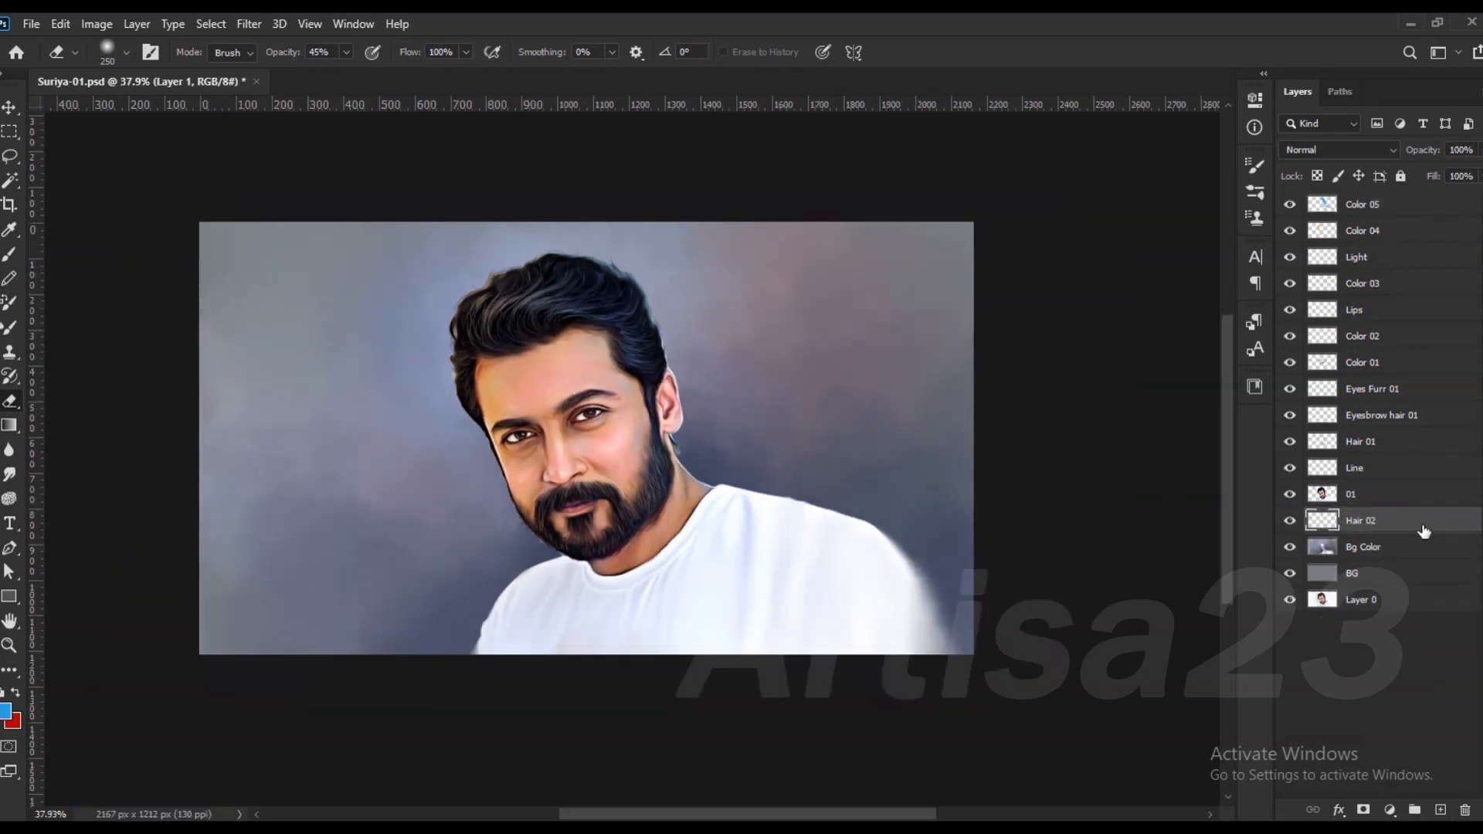
{"action": "key", "text": "Return"}
Step: Paint thin blue hair strands along the hair edge above the ear with a 2 px brush at 75% opacity
{"action": "scroll", "coordinate": [624, 281], "scroll_direction": "up", "scroll_amount": 2}
{"action": "key", "text": "b"}
{"action": "key", "text": "F5"}
{"action": "key", "text": "F5"}
{"action": "scroll", "coordinate": [607, 281], "scroll_direction": "up", "scroll_amount": 3}
{"action": "key", "text": "bracketleft"}
{"action": "key", "text": "bracketleft"}
{"action": "key", "text": "bracketleft"}
{"action": "scroll", "coordinate": [720, 396], "scroll_direction": "up", "scroll_amount": 13}
{"action": "key", "text": "bracketleft"}
{"action": "key", "text": "bracketleft"}
{"action": "key", "text": "bracketleft"}
{"action": "key", "text": "bracketleft"}
{"action": "key", "text": "bracketleft"}
{"action": "left_click", "coordinate": [6, 710]}
{"action": "left_click", "coordinate": [1073, 407]}
{"action": "key", "text": "Return"}
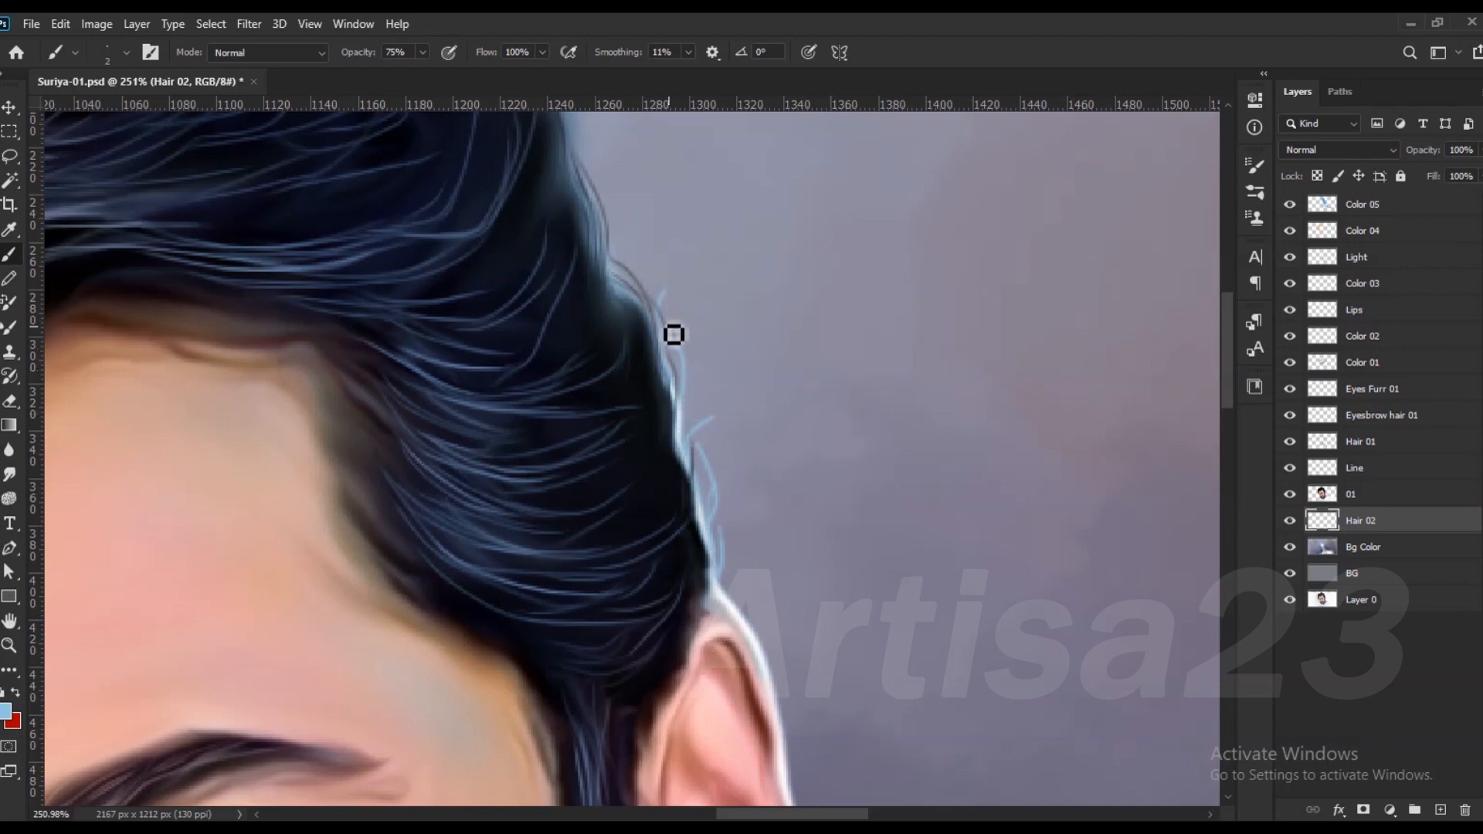
Step: Choose a lighter blue and paint fine stray hairs along the image-right outer edge of the hair
{"action": "scroll", "coordinate": [719, 583], "scroll_direction": "down", "scroll_amount": 4}
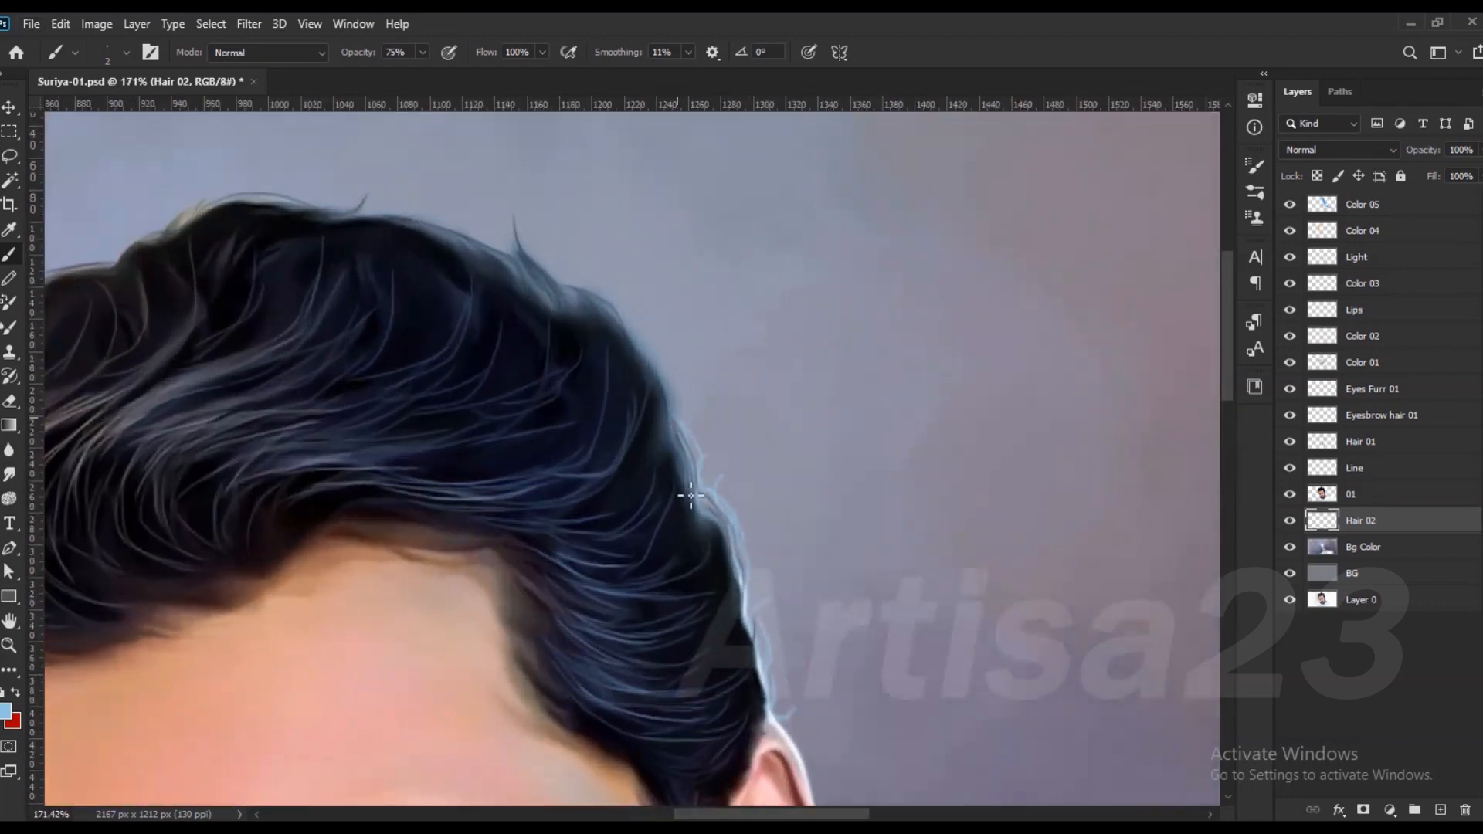
{"action": "left_click", "coordinate": [6, 710]}
{"action": "mouse_move", "coordinate": [634, 323]}
{"action": "left_mouse_down"}
{"action": "mouse_move", "coordinate": [643, 293]}
{"action": "mouse_move", "coordinate": [642, 327]}
{"action": "left_mouse_up"}
{"action": "left_click", "coordinate": [1075, 377]}
{"action": "left_click", "coordinate": [1374, 364]}
{"action": "scroll", "coordinate": [613, 202], "scroll_direction": "up", "scroll_amount": 2}
{"action": "left_click_drag", "start_coordinate": [626, 321], "coordinate": [649, 362]}
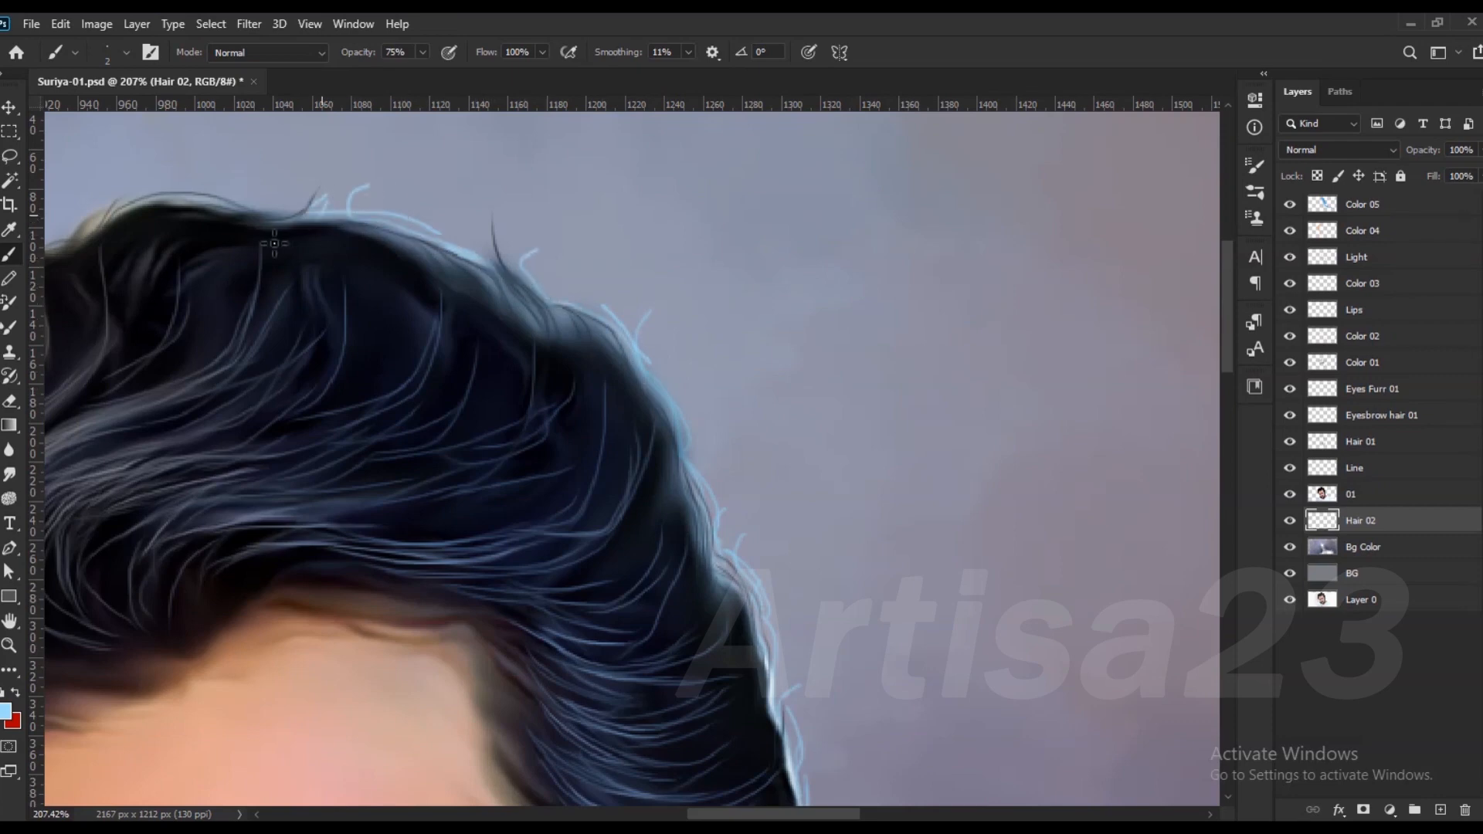
Step: Paint fine light-blue stray hairs along the top outline of the hair
{"action": "scroll", "coordinate": [276, 243], "scroll_direction": "down", "scroll_amount": 1}
{"action": "scroll", "coordinate": [361, 208], "scroll_direction": "up", "scroll_amount": 2}
{"action": "left_click_drag", "start_coordinate": [300, 249], "coordinate": [452, 255]}
{"action": "scroll", "coordinate": [865, 313], "scroll_direction": "down", "scroll_amount": 5}
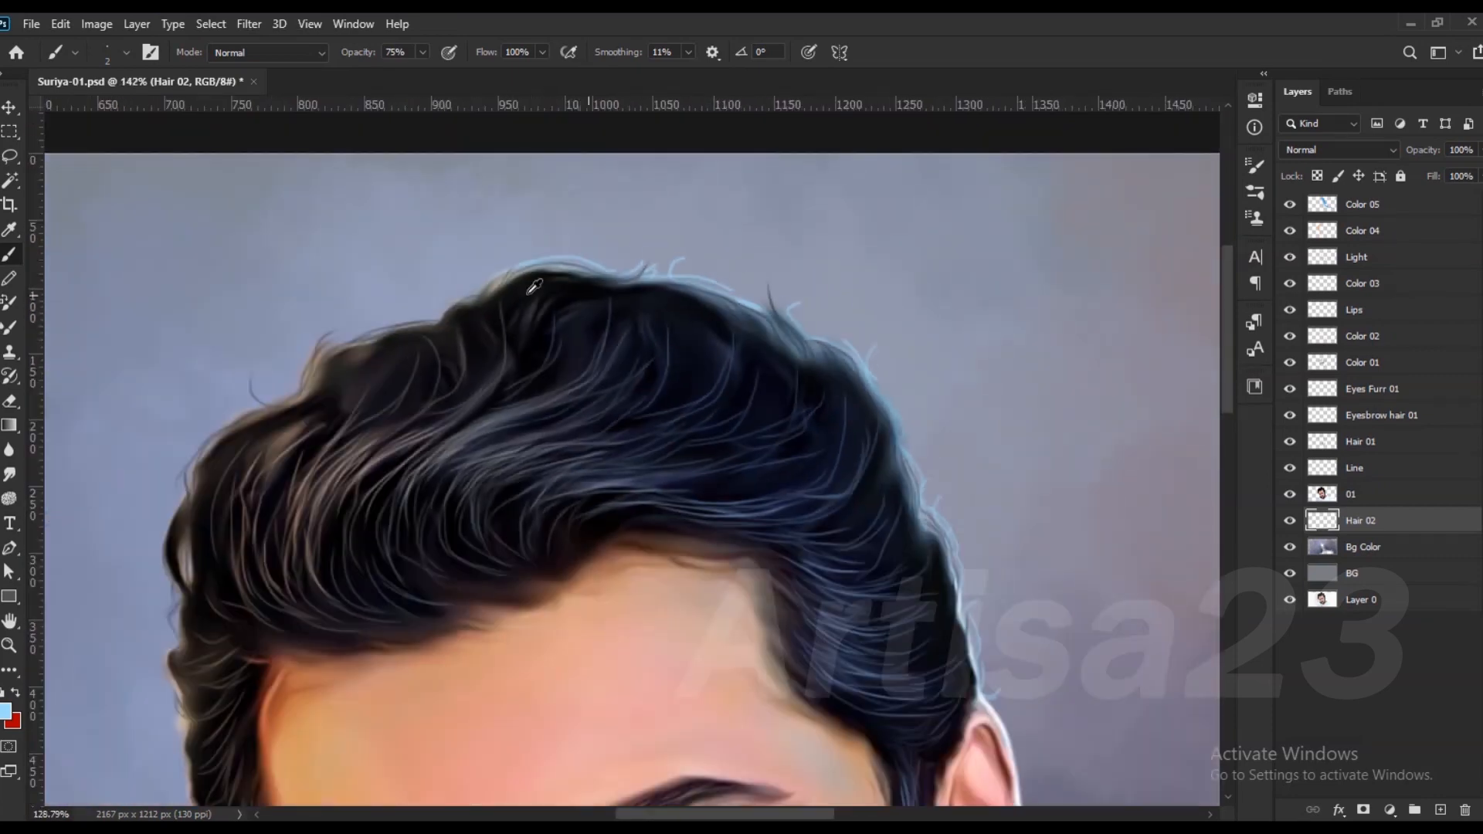
{"action": "scroll", "coordinate": [409, 317], "scroll_direction": "up", "scroll_amount": 3}
{"action": "left_click_drag", "start_coordinate": [444, 324], "coordinate": [510, 298]}
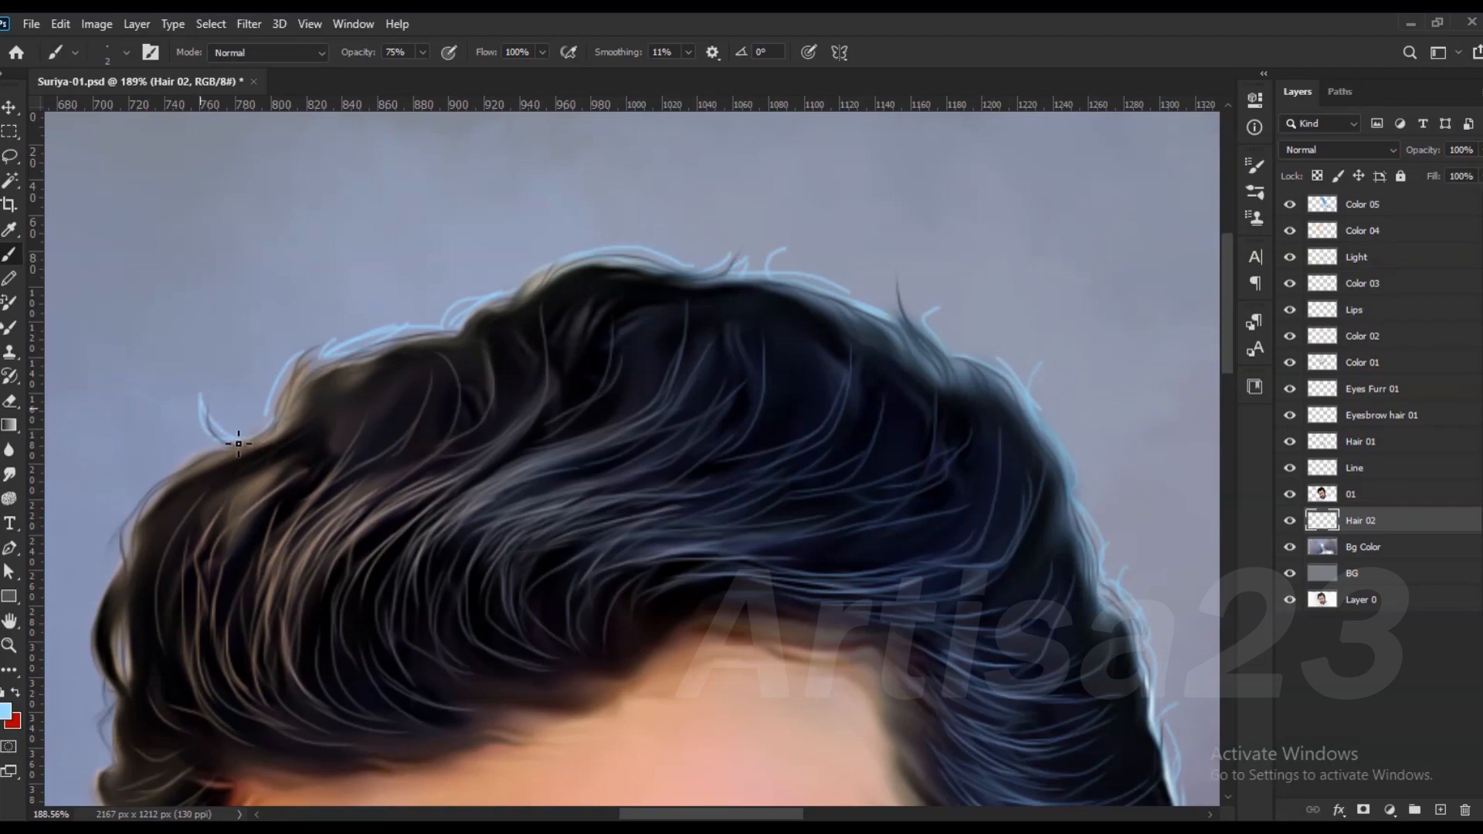
Step: Paint light-blue stray hairs down the image-left edge of the hair to the temple
{"action": "scroll", "coordinate": [296, 454], "scroll_direction": "down", "scroll_amount": 4}
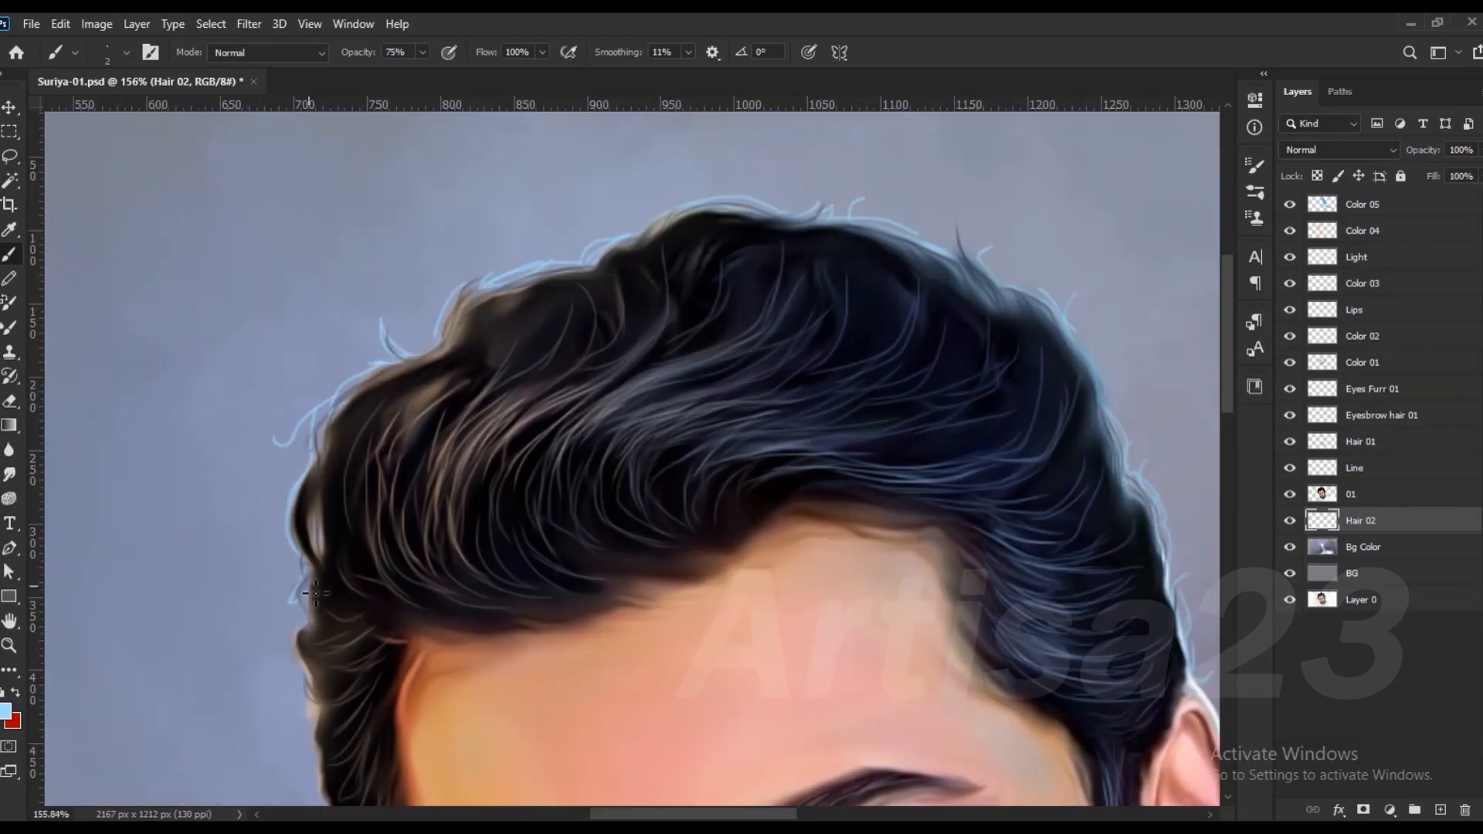
{"action": "left_click_drag", "start_coordinate": [316, 697], "coordinate": [338, 560]}
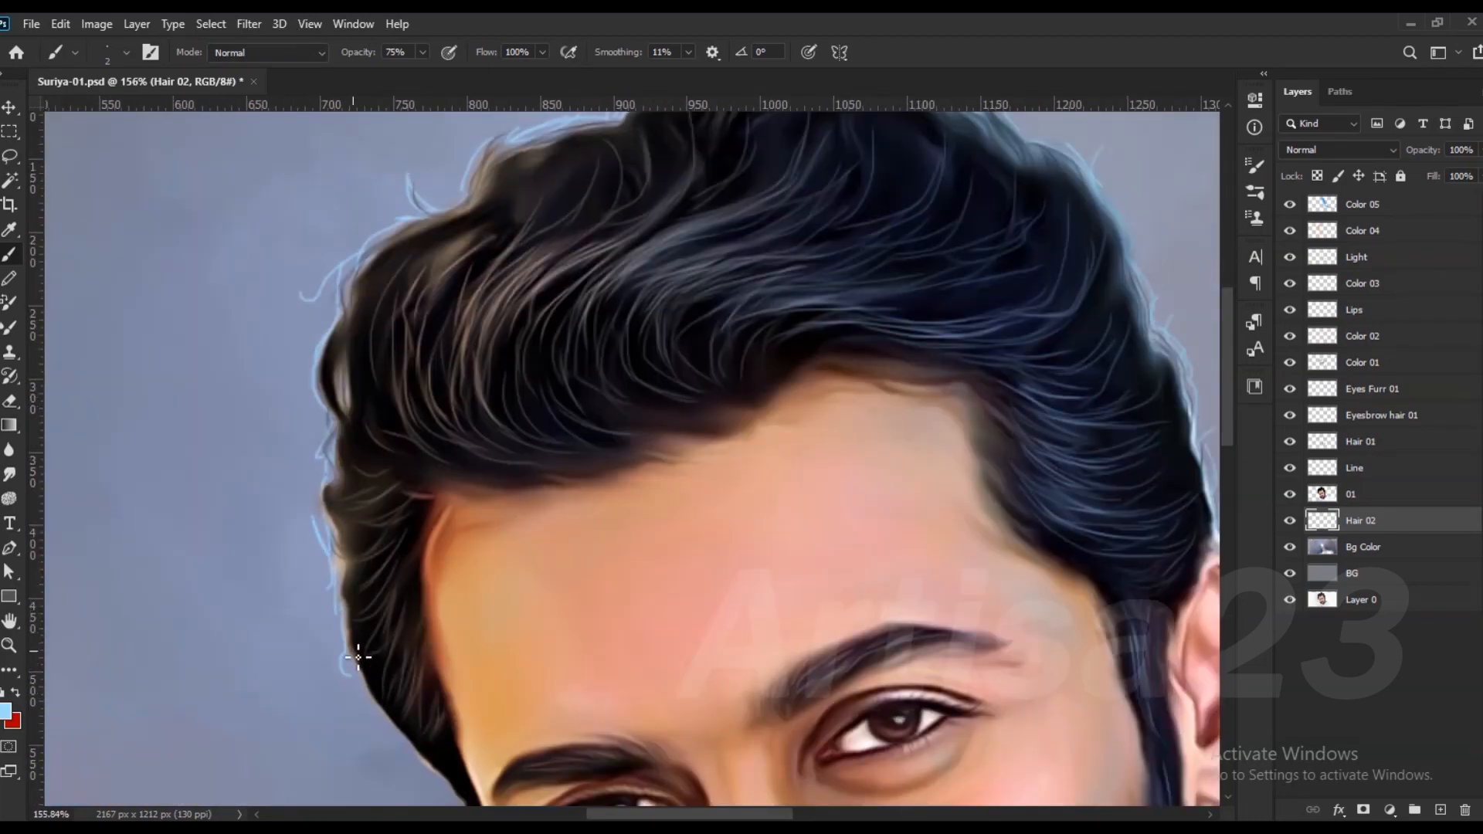
{"action": "scroll", "coordinate": [358, 657], "scroll_direction": "down", "scroll_amount": 4}
{"action": "scroll", "coordinate": [355, 572], "scroll_direction": "up", "scroll_amount": 5}
{"action": "scroll", "coordinate": [349, 541], "scroll_direction": "up", "scroll_amount": 3}
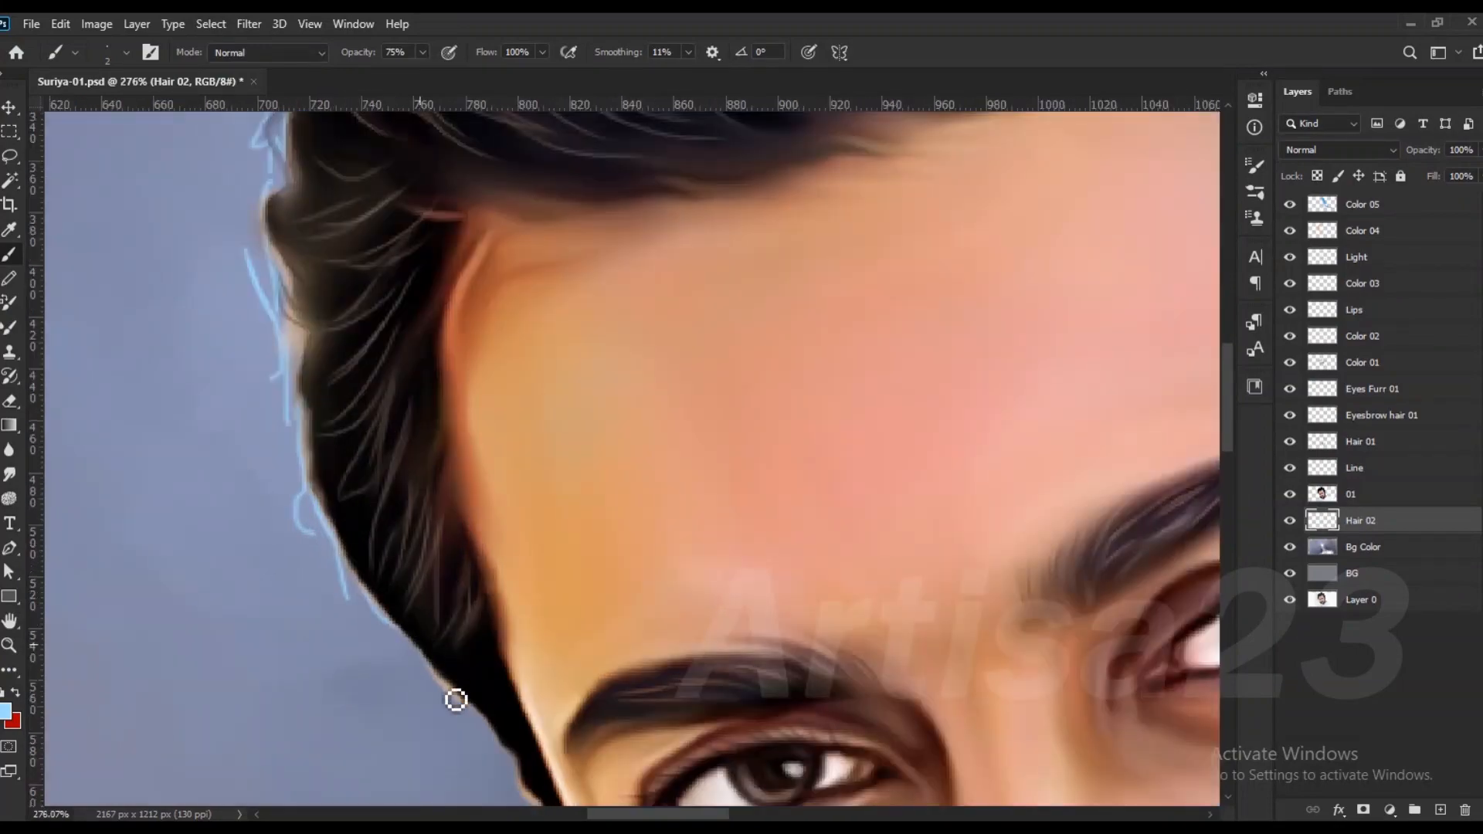
{"action": "scroll", "coordinate": [496, 747], "scroll_direction": "down", "scroll_amount": 5}
{"action": "scroll", "coordinate": [443, 647], "scroll_direction": "up", "scroll_amount": 4}
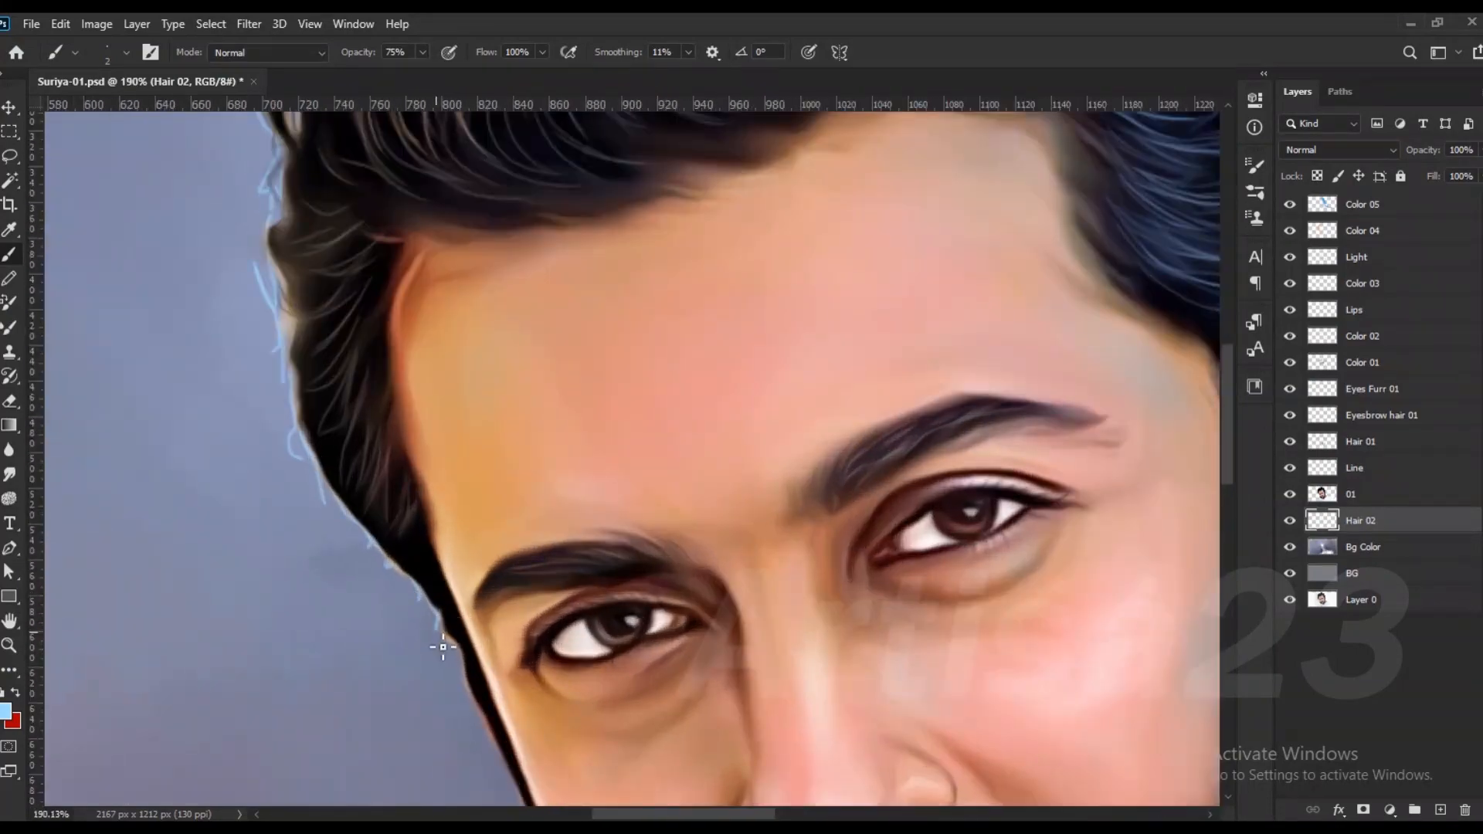
Step: Finish the light-blue strands at the image-left hair edge and add some to the nape hair below the ear
{"action": "scroll", "coordinate": [501, 756], "scroll_direction": "down", "scroll_amount": 4}
{"action": "scroll", "coordinate": [337, 403], "scroll_direction": "up", "scroll_amount": 2}
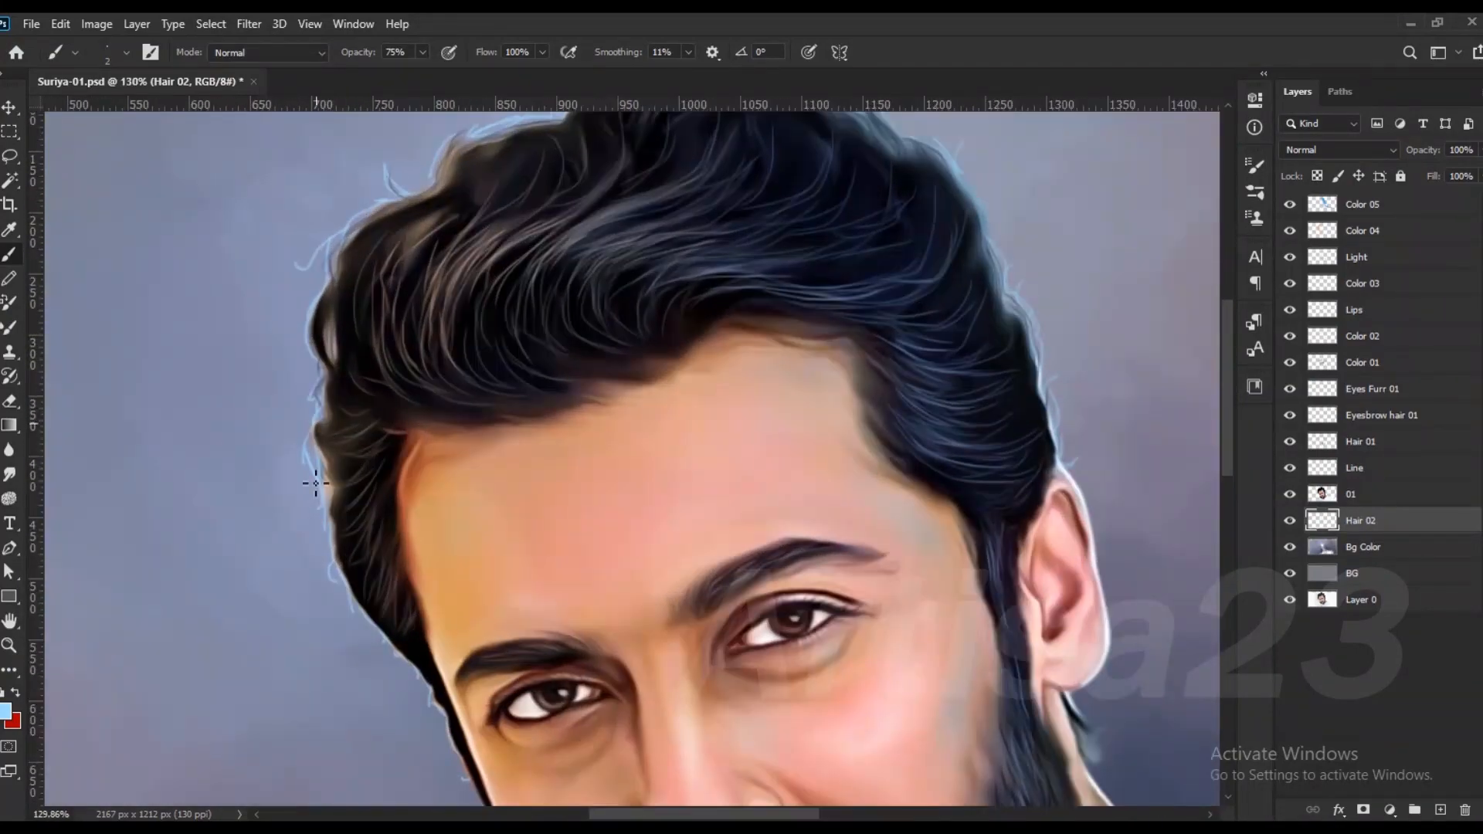
{"action": "scroll", "coordinate": [316, 484], "scroll_direction": "down", "scroll_amount": 4}
{"action": "scroll", "coordinate": [718, 495], "scroll_direction": "up", "scroll_amount": 5}
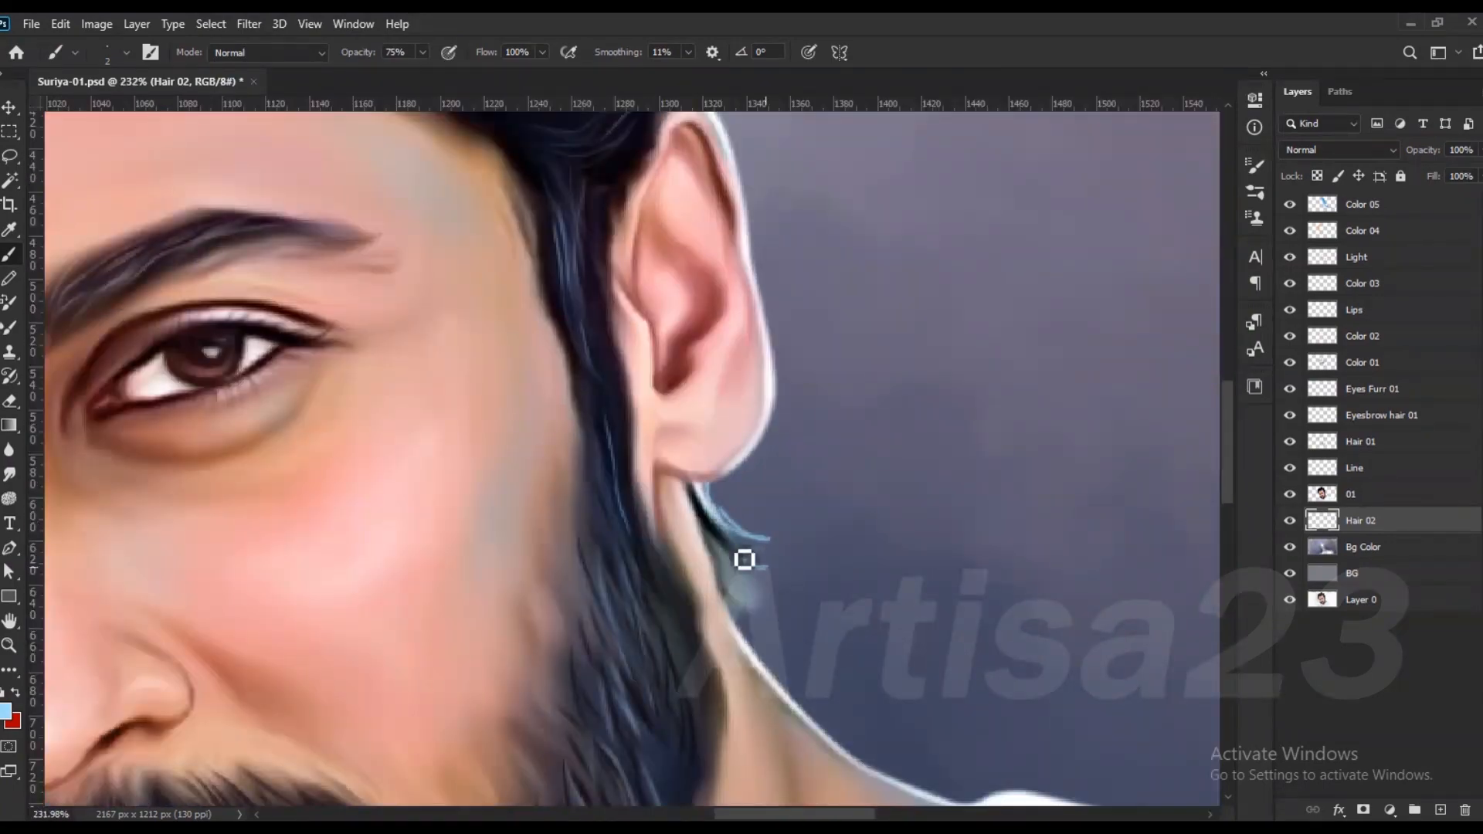
Step: Paint short light-blue strands along the image-left cheek outline and outer beard edge down to the chin, and save the file
{"action": "scroll", "coordinate": [720, 509], "scroll_direction": "down", "scroll_amount": 4}
{"action": "scroll", "coordinate": [484, 485], "scroll_direction": "up", "scroll_amount": 4}
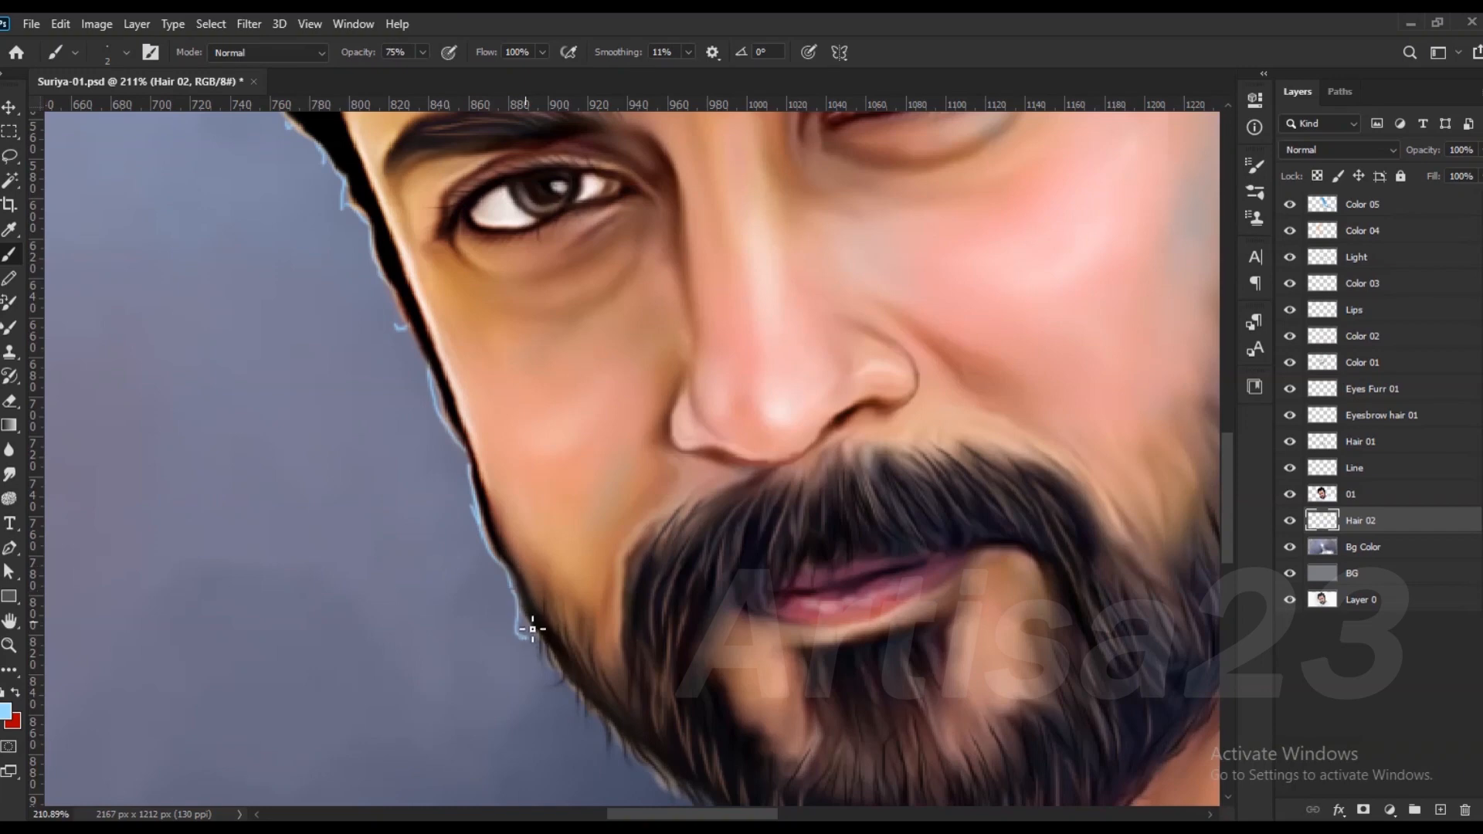
{"action": "scroll", "coordinate": [603, 726], "scroll_direction": "down", "scroll_amount": 4}
{"action": "scroll", "coordinate": [569, 615], "scroll_direction": "up", "scroll_amount": 4}
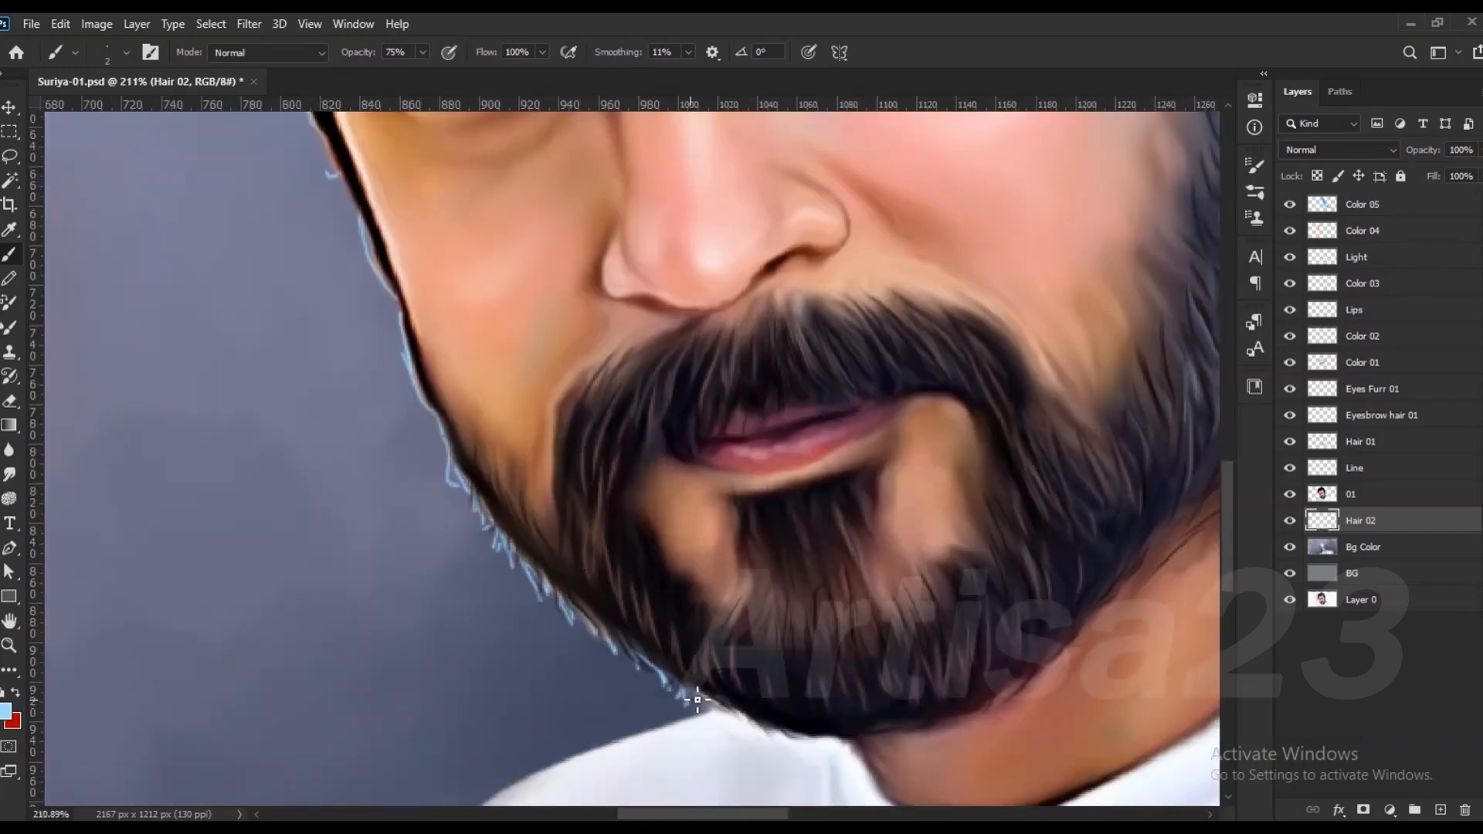
{"action": "scroll", "coordinate": [697, 703], "scroll_direction": "down", "scroll_amount": 6}
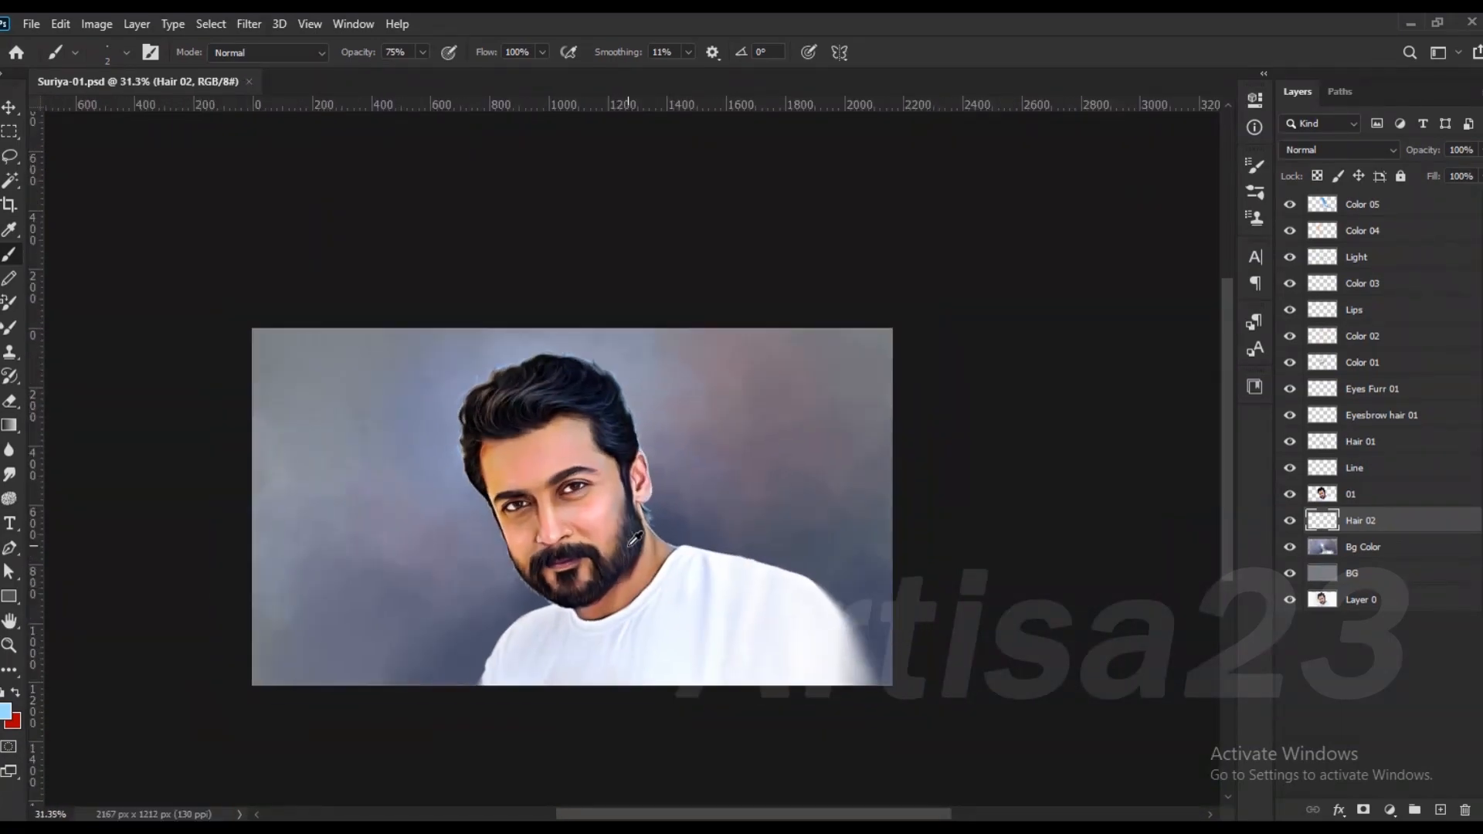
{"action": "key", "text": "v"}
{"action": "scroll", "coordinate": [623, 499], "scroll_direction": "up", "scroll_amount": 1}
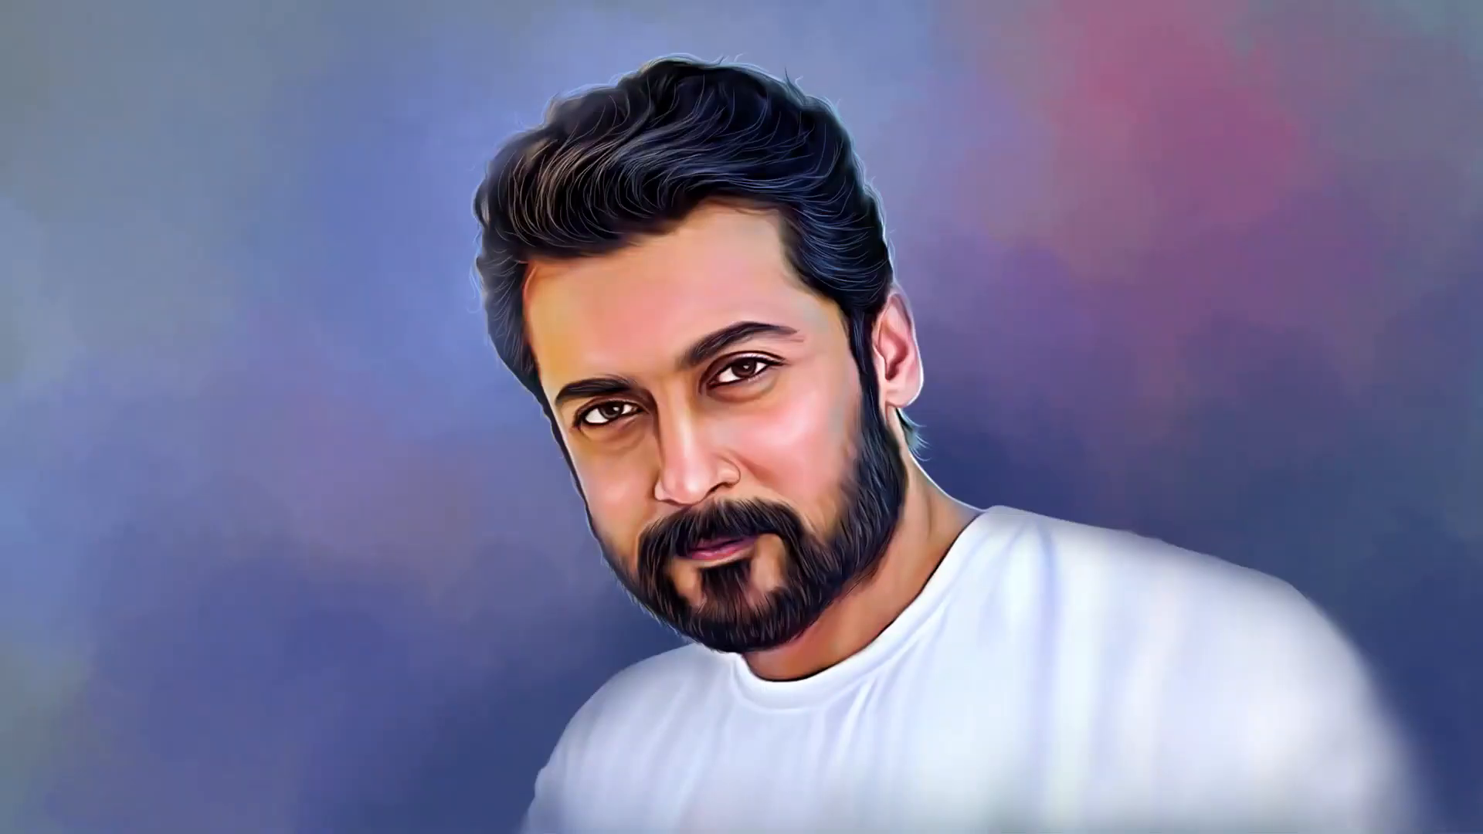